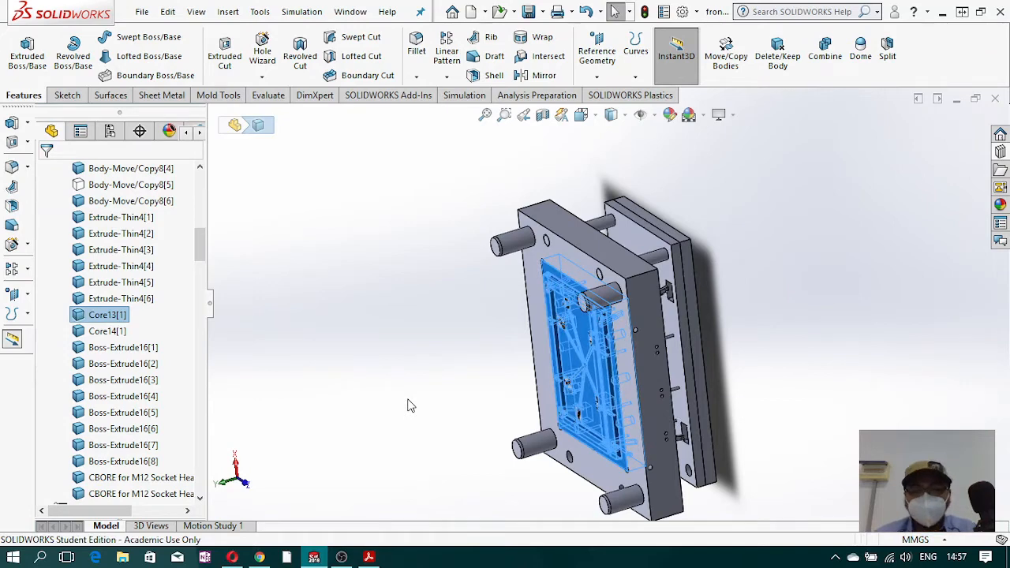
- Hide the two ejector plates behind the core plate so that the core plate's rear face is exposed
left_click(422, 425)
middle_click_drag(684, 265, 653, 305)
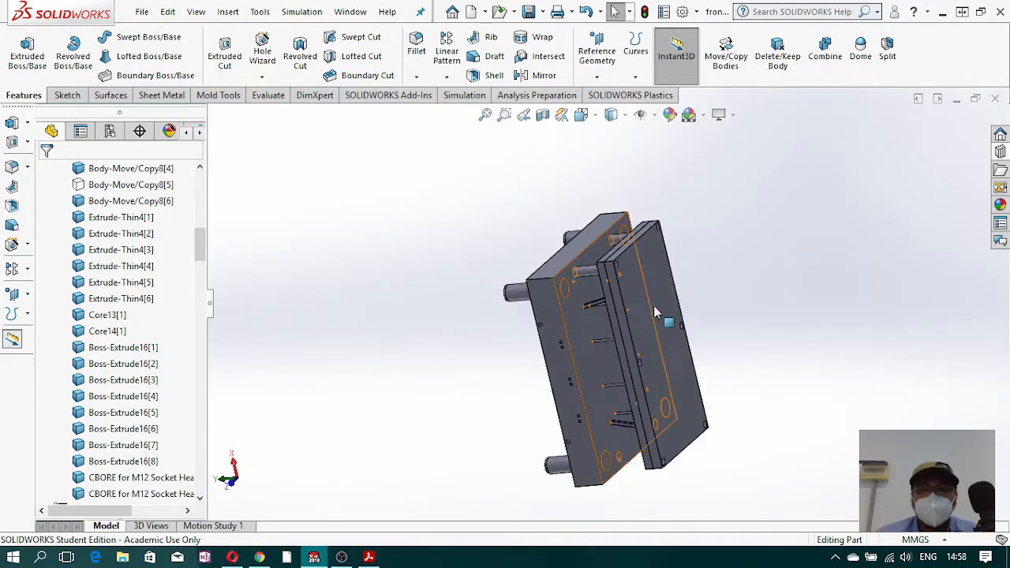
right_click(653, 264)
left_click(712, 213)
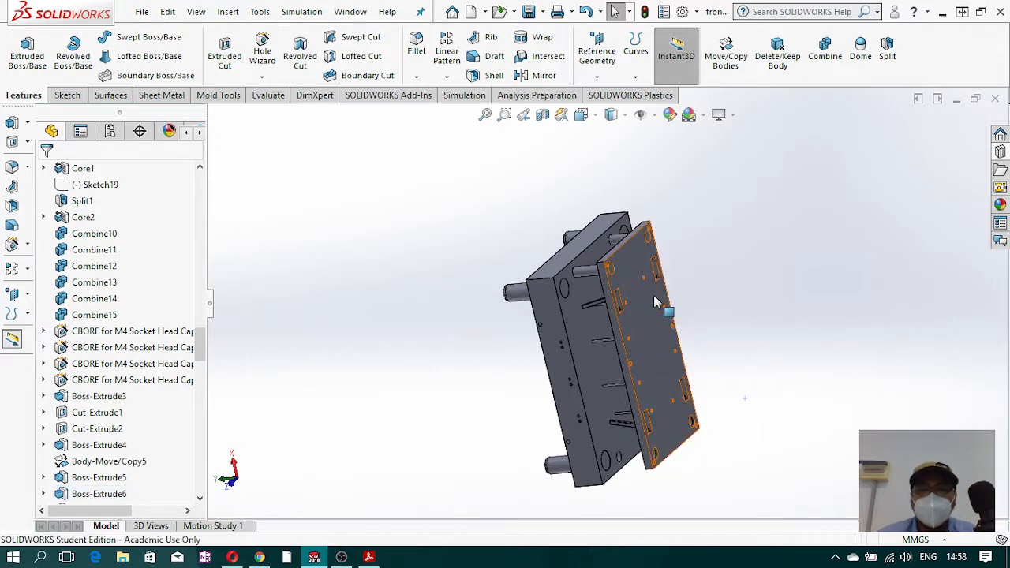
left_click(653, 300)
right_click(653, 295)
left_click(712, 214)
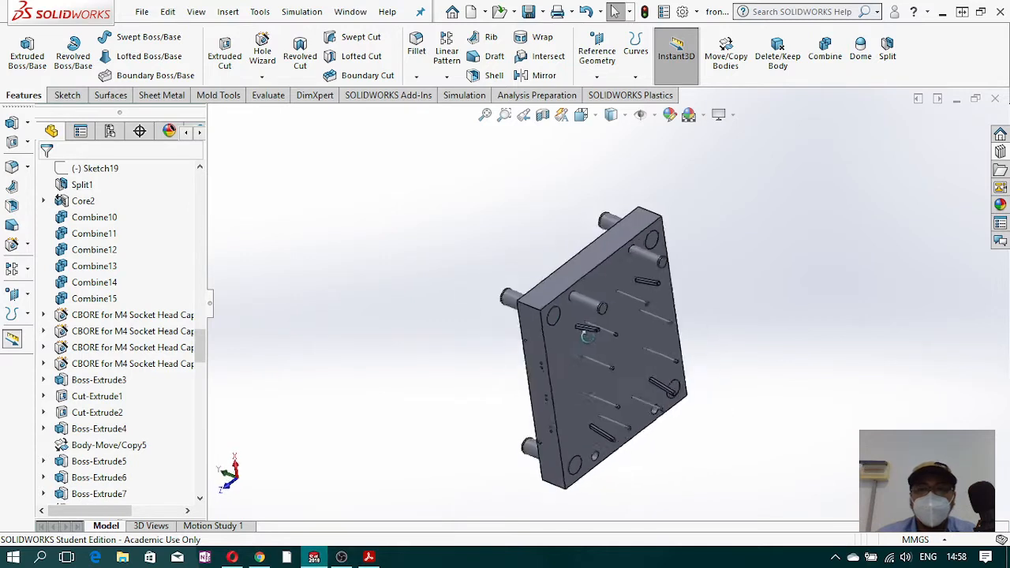
- Start positioning Hole Wizard counterbore holes on the core plate's rear face, viewed face-on with the internal edges showing
scroll(603, 312, "up", 3)
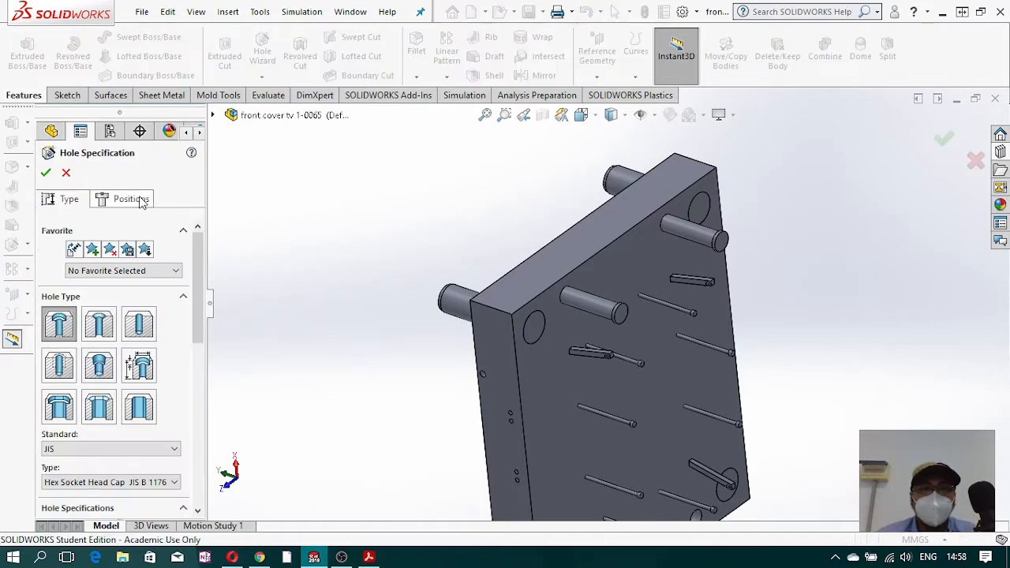
left_click(130, 199)
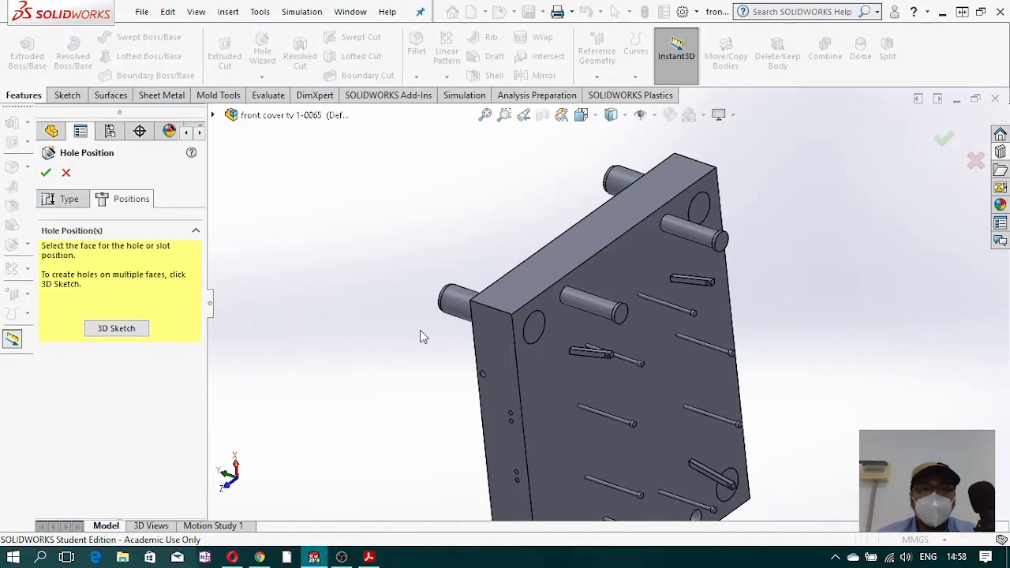
left_click(620, 262)
left_click(593, 118)
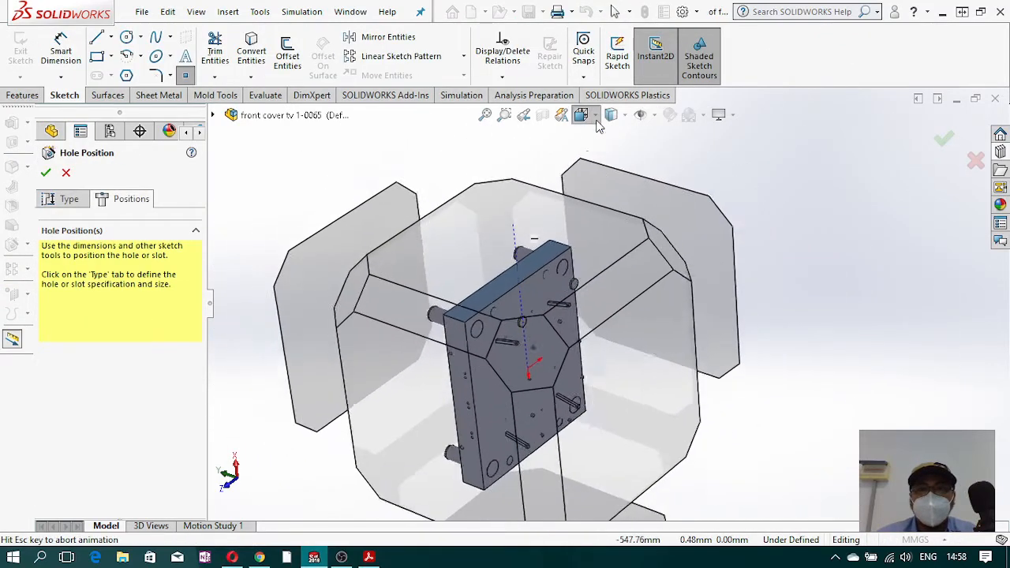
left_click(665, 198)
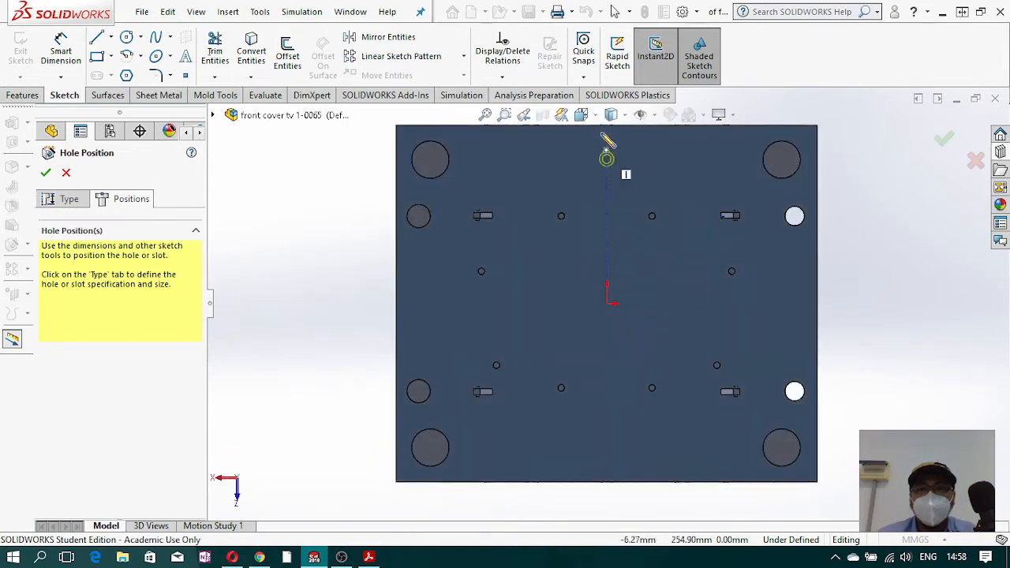
left_click(612, 115)
left_click(620, 218)
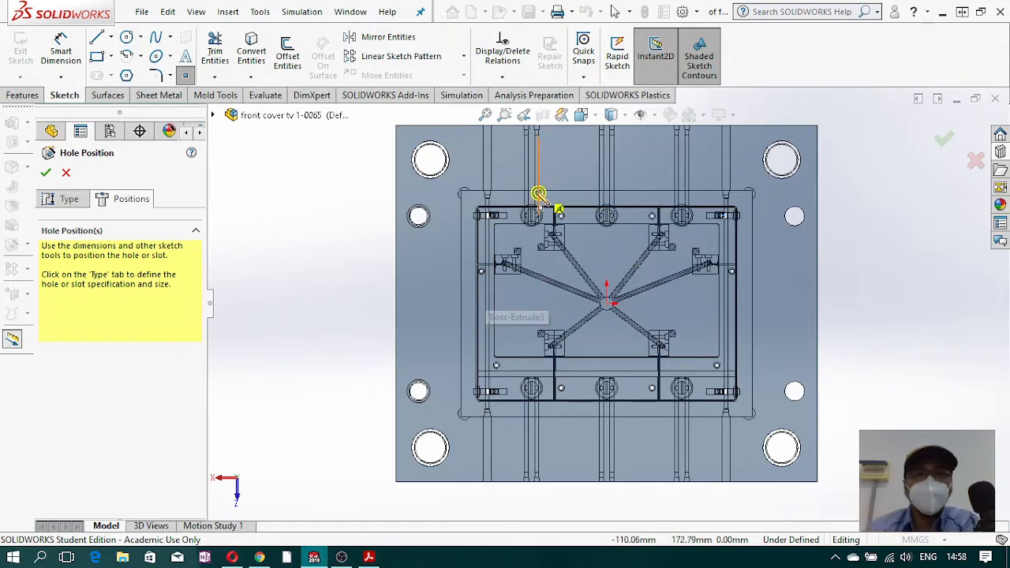
- Place four hole points in a rectangle near the inner corners of the core insert, clear of the runners
scroll(528, 205, "down", 2)
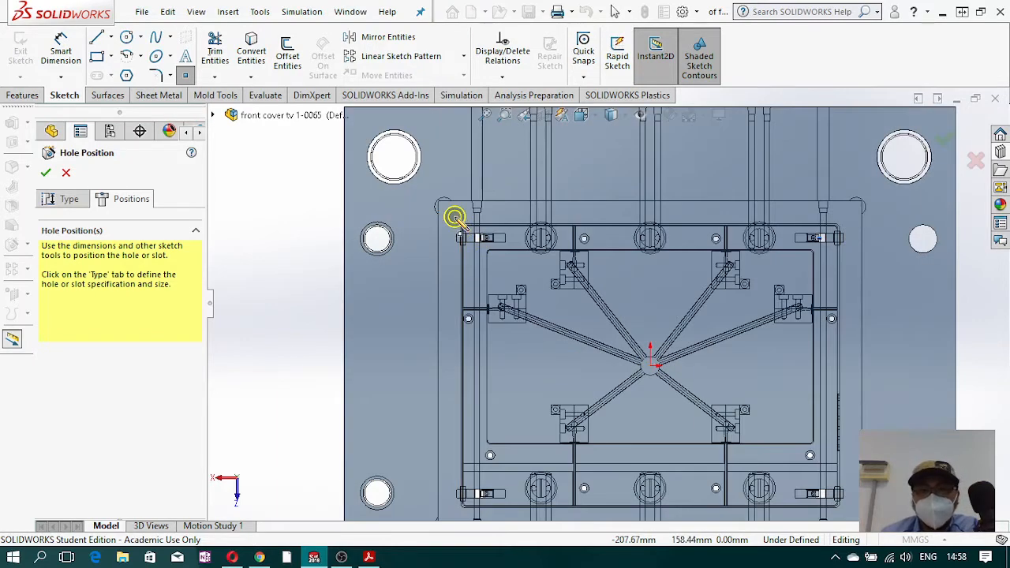
scroll(452, 213, "up", 3)
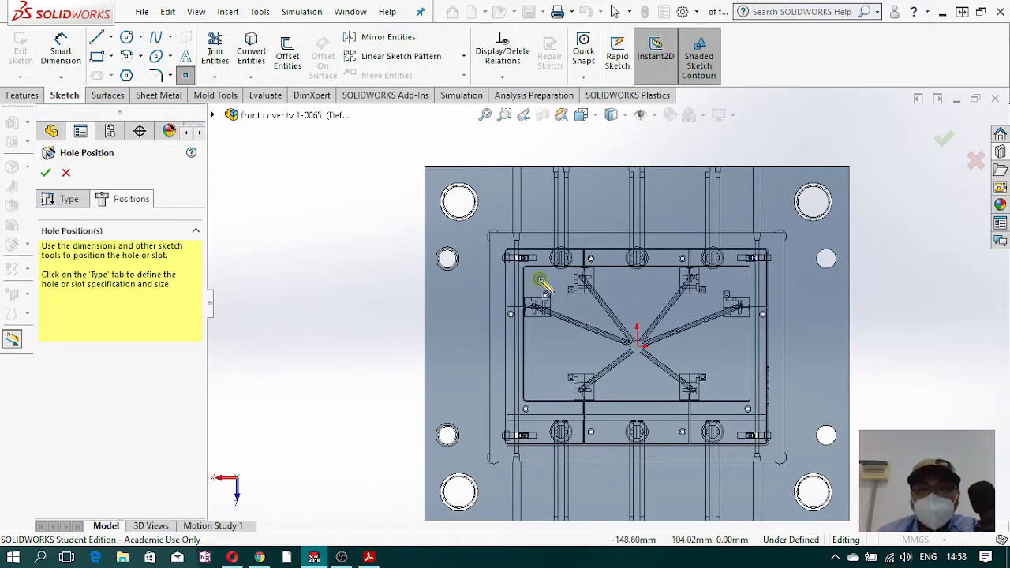
left_click(541, 387)
left_click(601, 395)
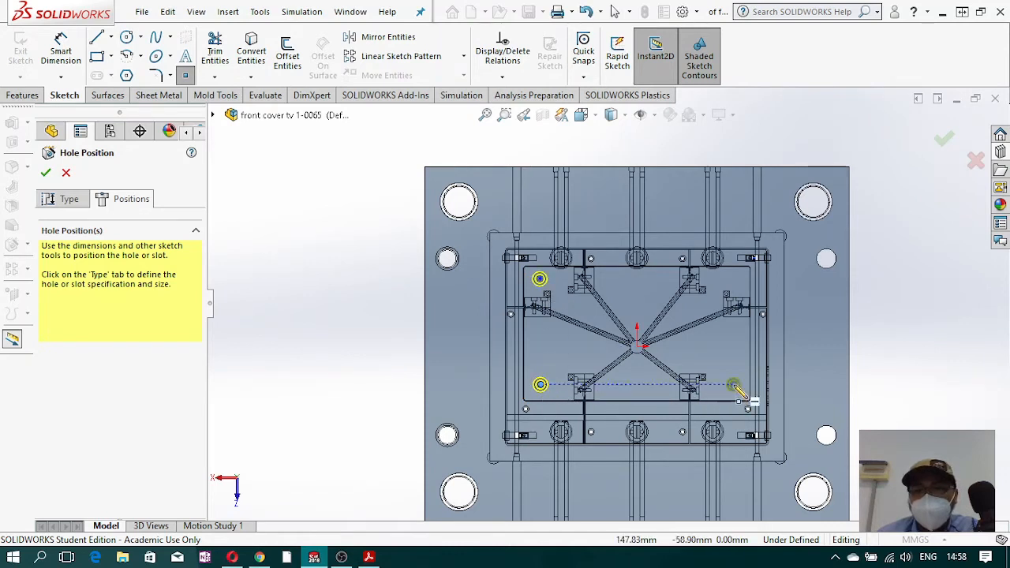
left_click(734, 384)
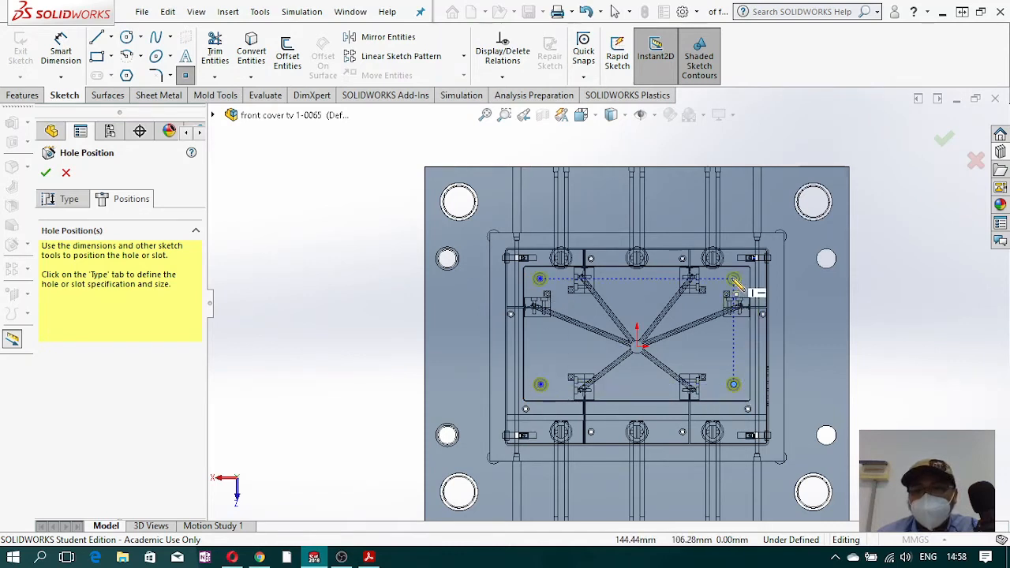
left_click(734, 281)
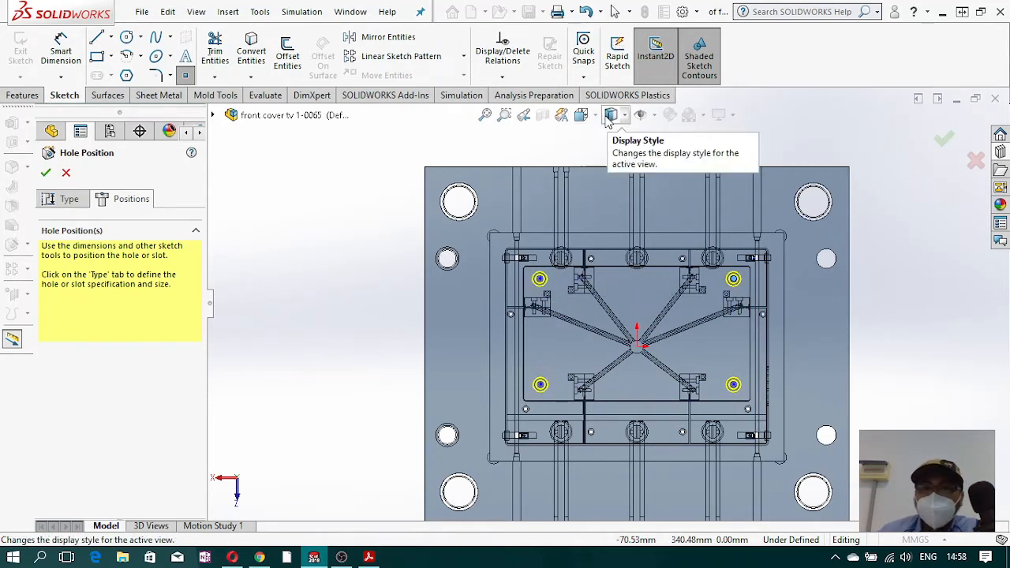
- Dimension the upper-left hole point's horizontal distance from the central sprue hole as 148 mm
left_click(63, 55)
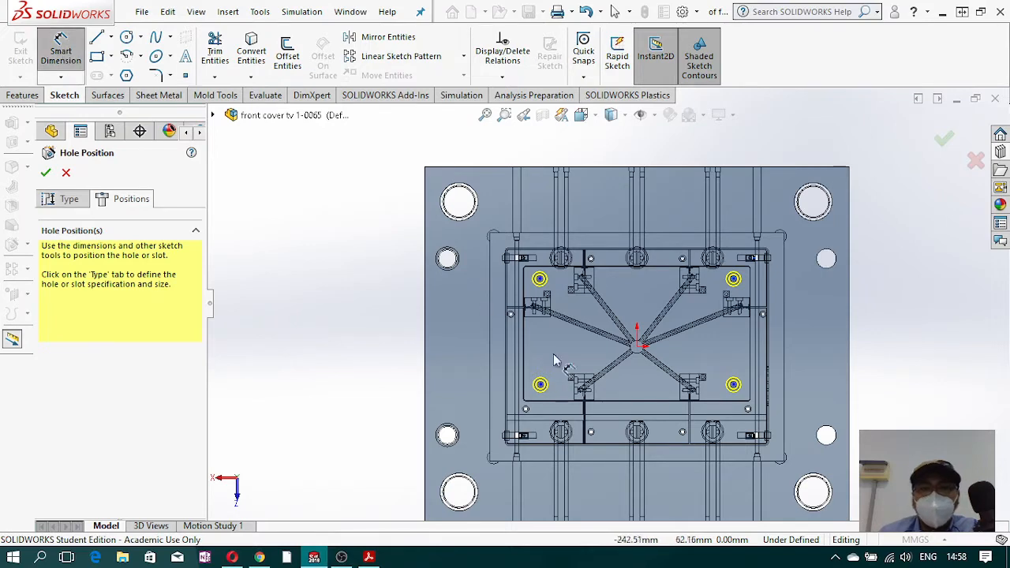
scroll(678, 365, "down", 3)
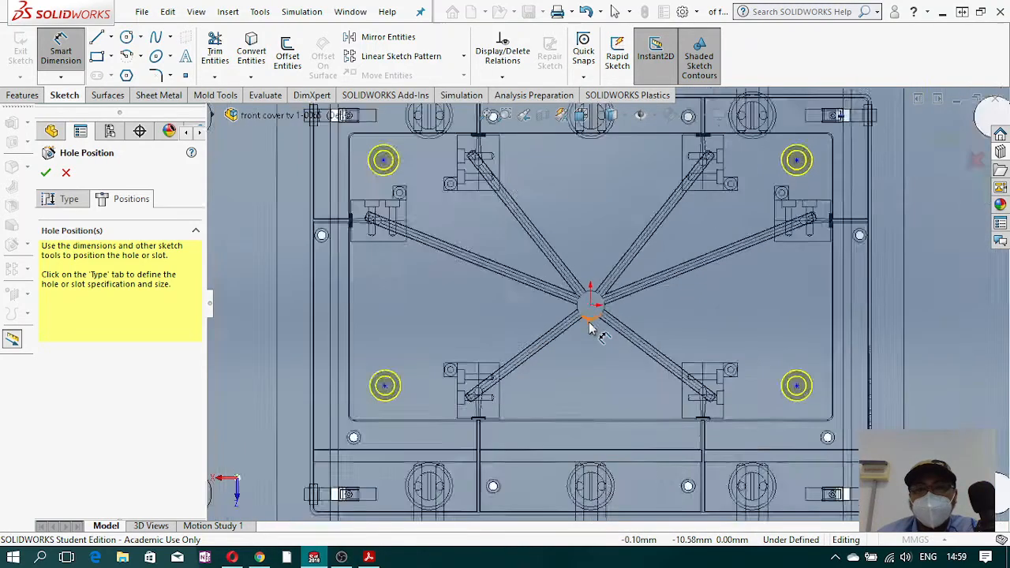
scroll(594, 325, "down", 2)
key("f")
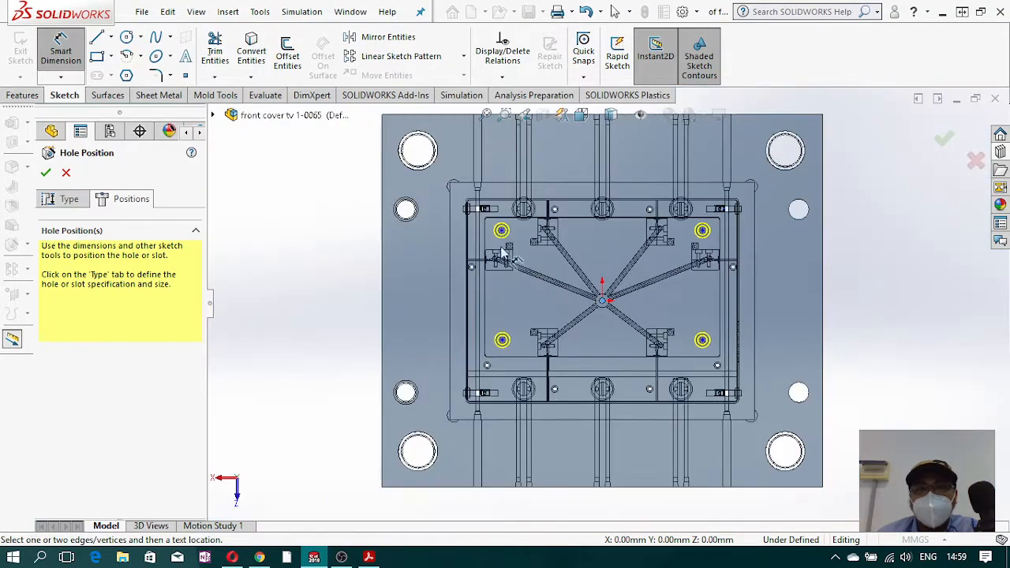
left_click(501, 231)
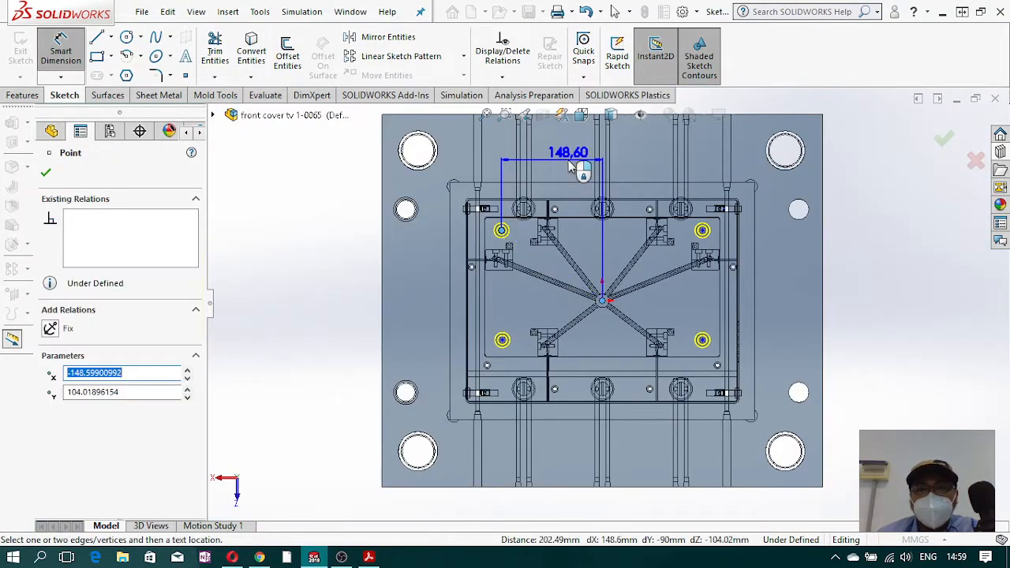
left_click(570, 166)
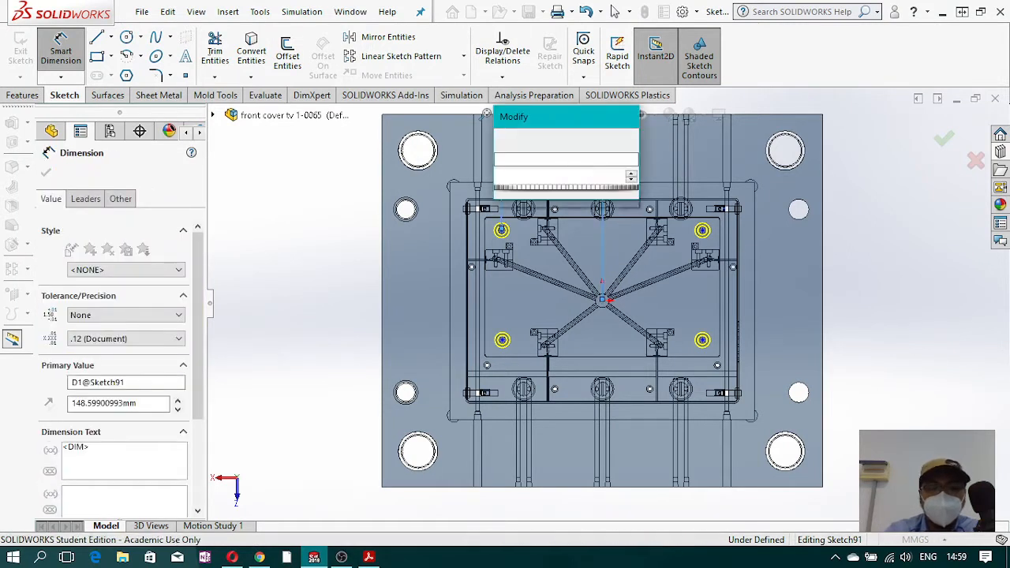
type("148")
key("Return")
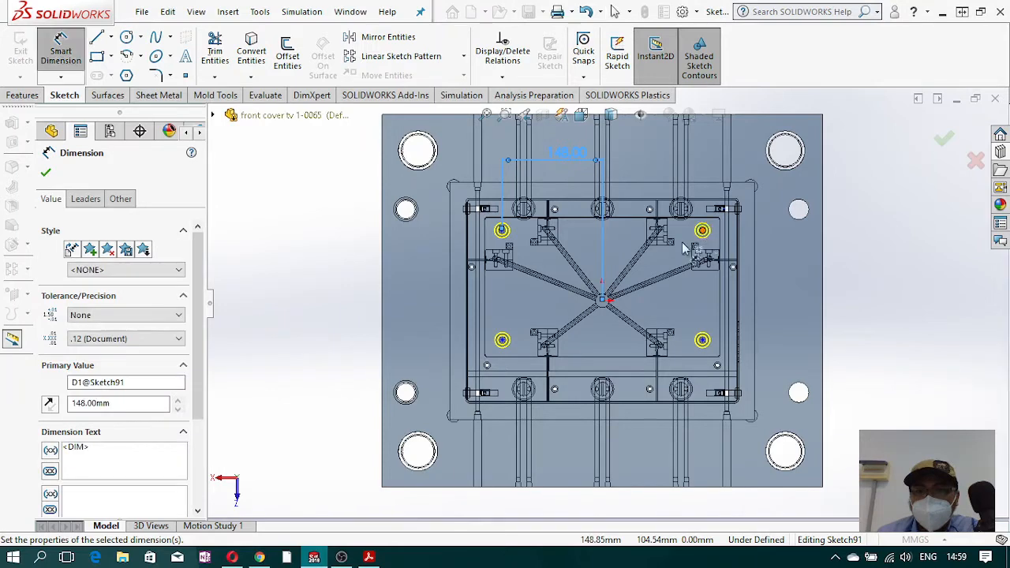
- Dimension the upper-right hole point's horizontal distance from the central sprue hole as 148 mm
left_click(603, 301)
left_click(603, 300)
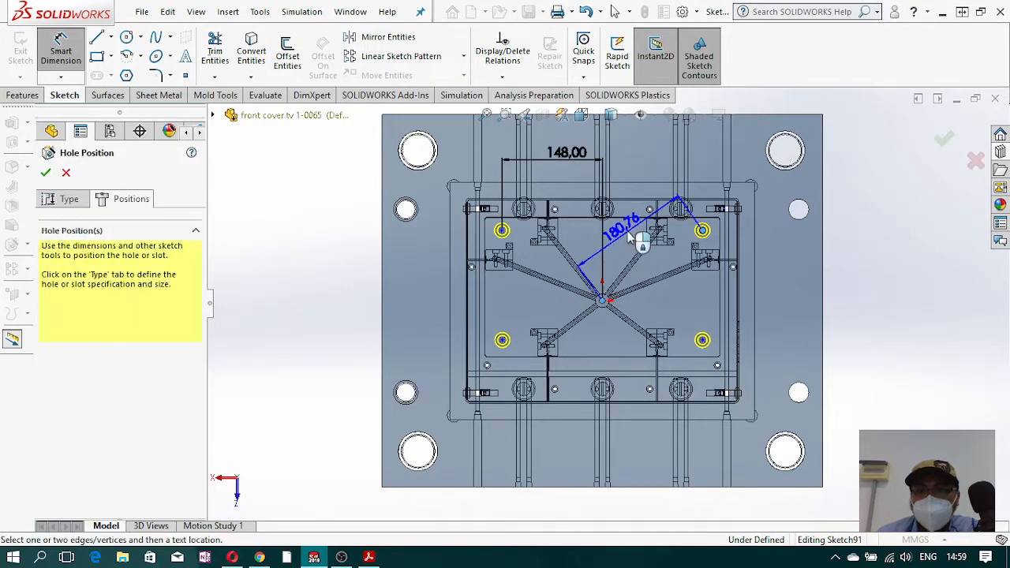
left_click(652, 168)
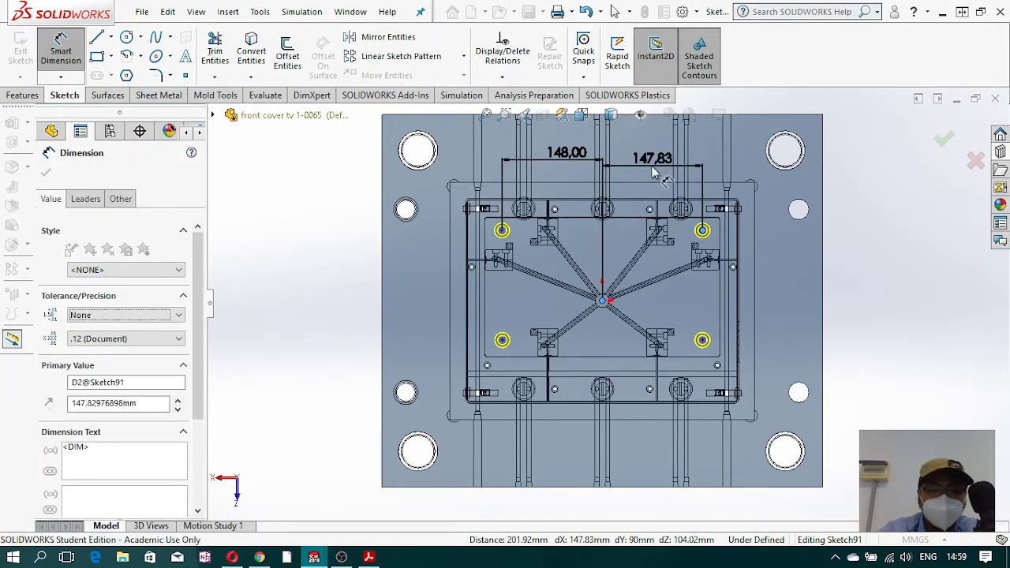
type("148")
key("Return")
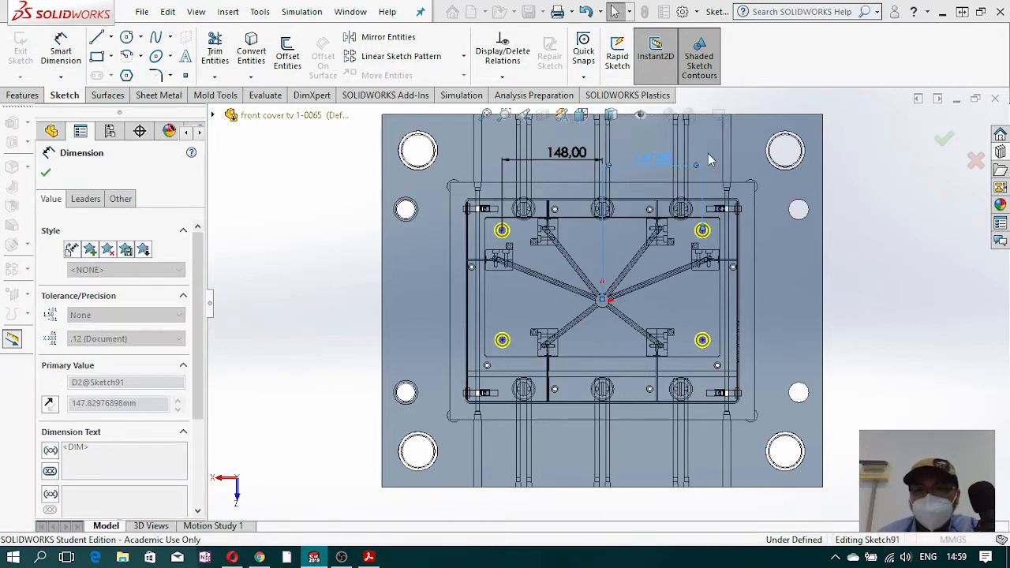
- Dimension the upper-right hole point's vertical distance from the central sprue hole as 104 mm
left_click(602, 301)
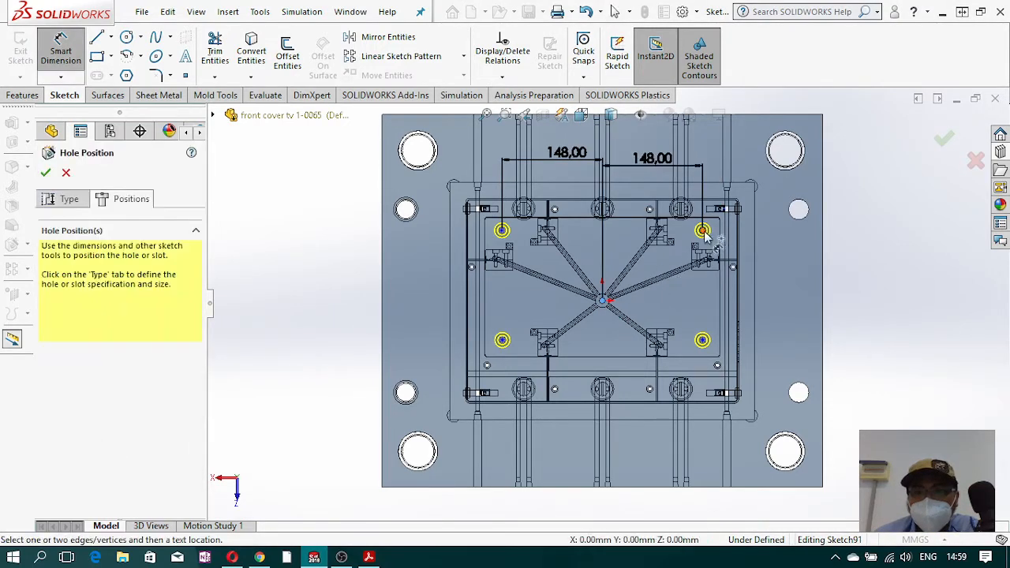
left_click(702, 230)
left_click(782, 252)
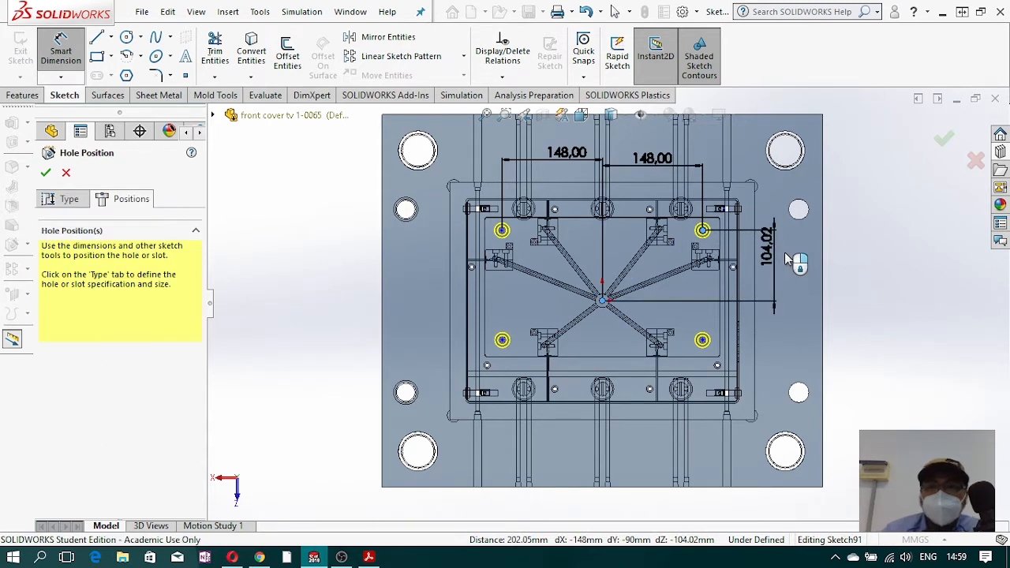
type("104")
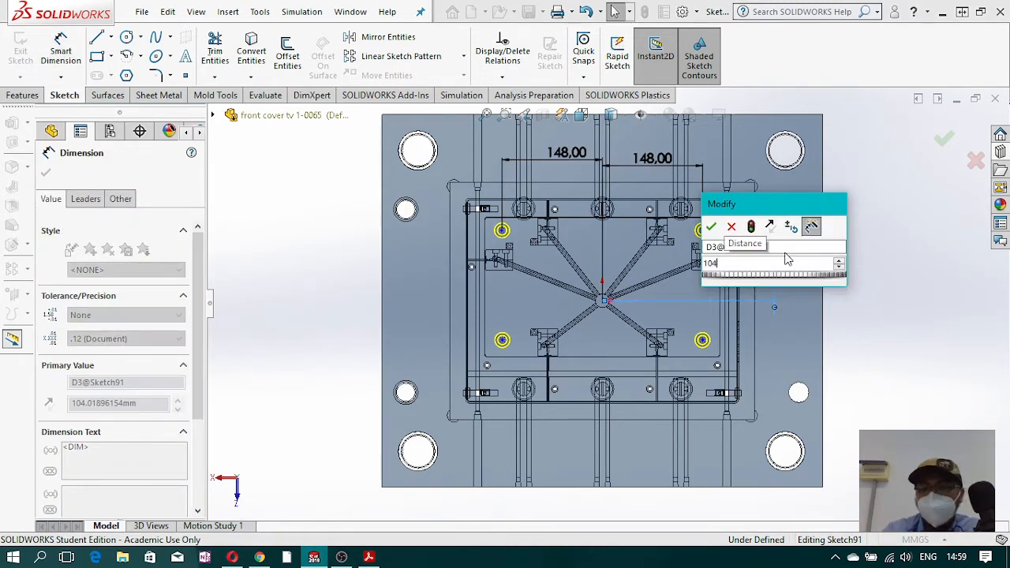
key("Return")
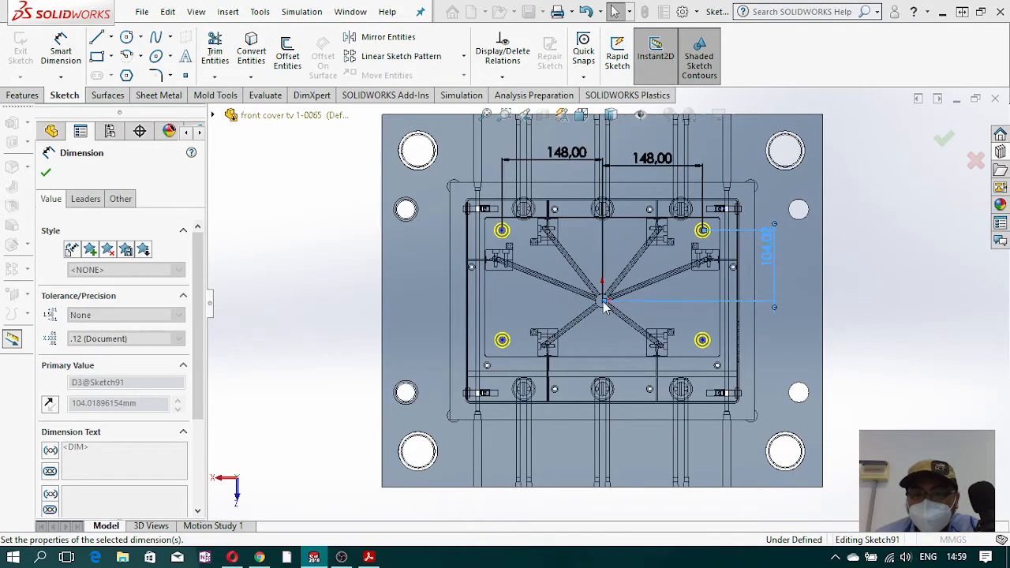
key("Escape")
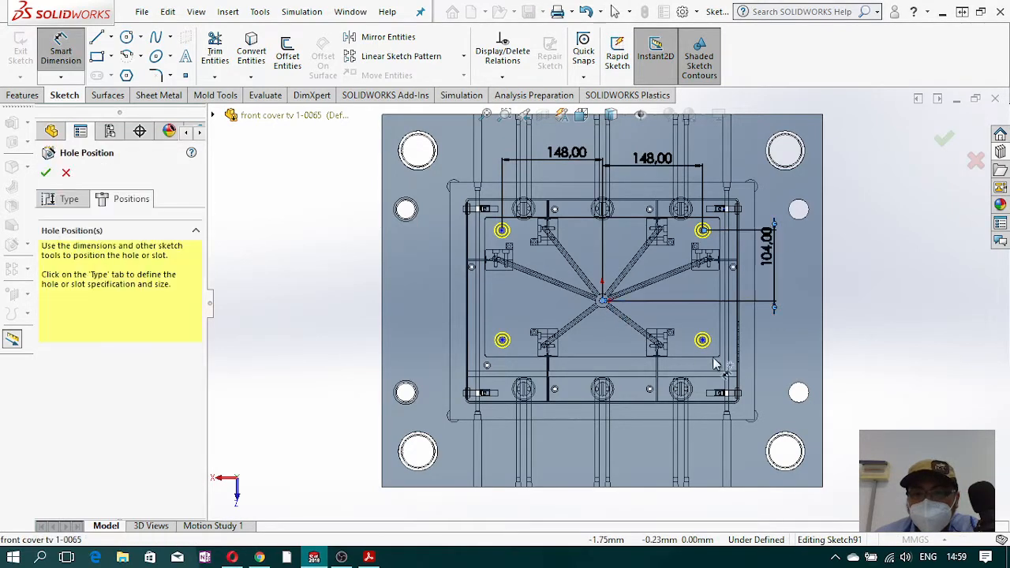
- Dimension the lower-right hole point's vertical distance from the central sprue hole as 57 mm
left_click(702, 340)
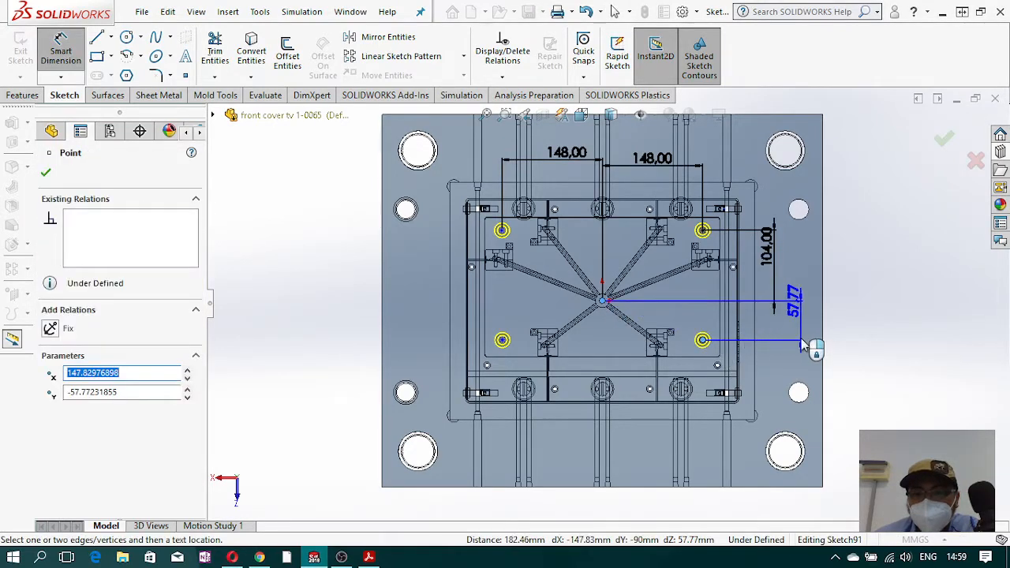
left_click(811, 343)
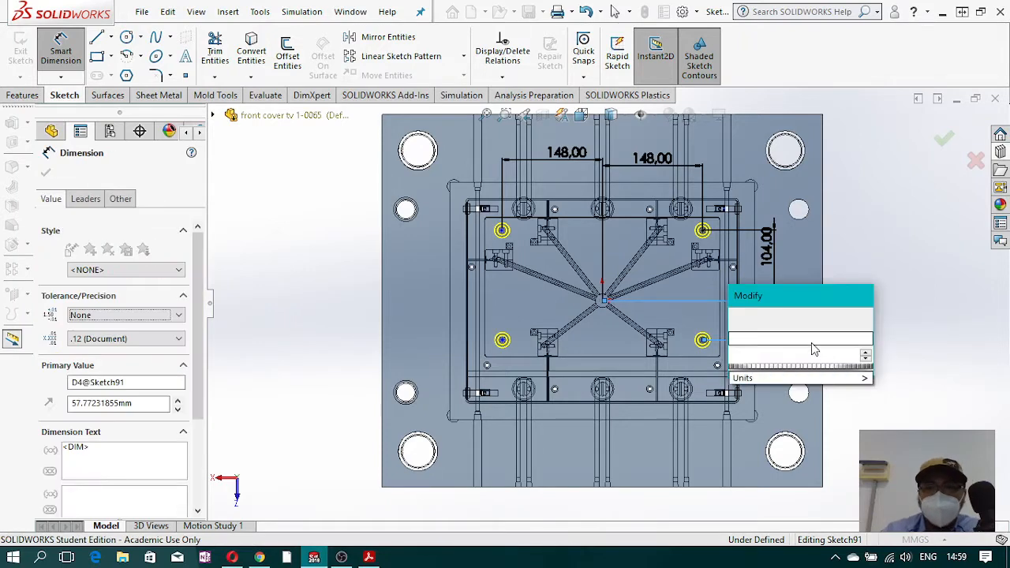
type("57")
key("Return")
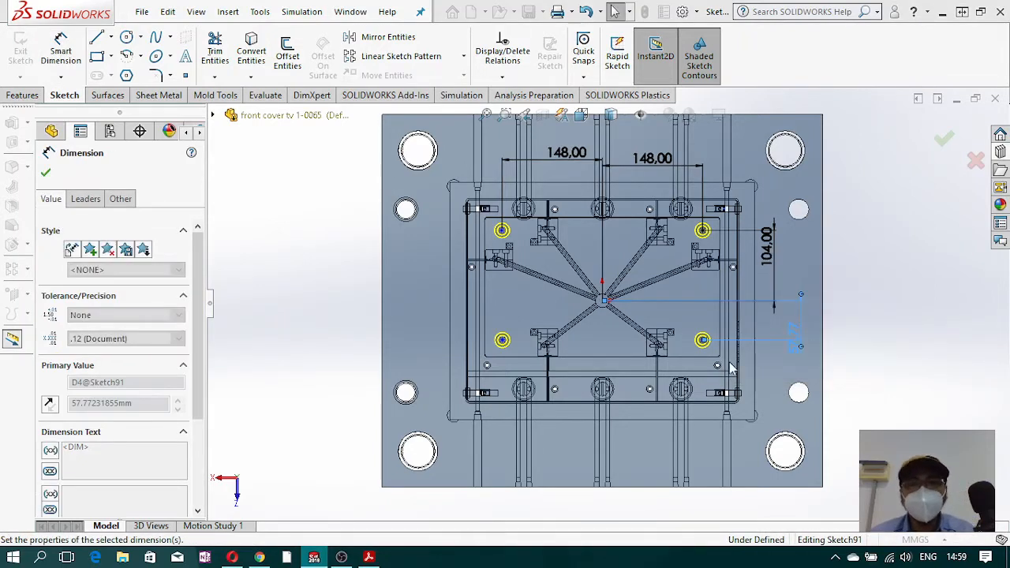
key("Escape")
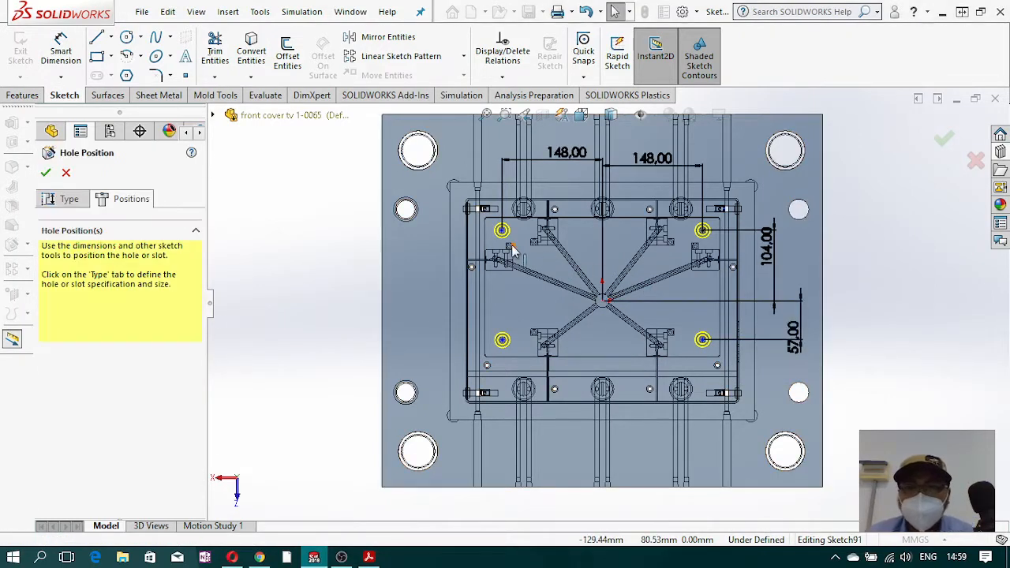
- Add a horizontal relation between the two upper hole points
scroll(494, 231, "down", 1)
left_click(746, 230)
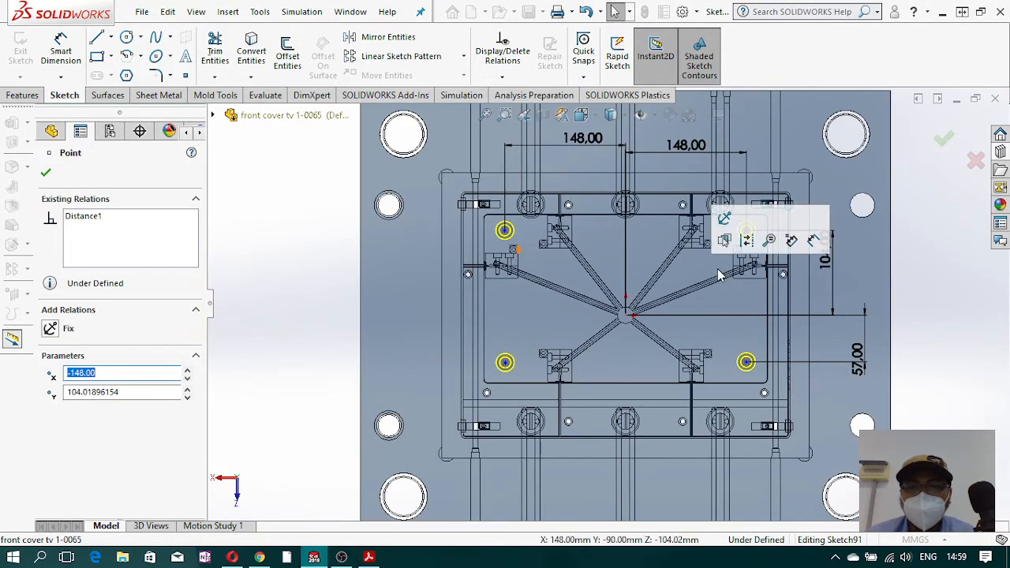
left_click(746, 231, "ctrl")
left_click(53, 411)
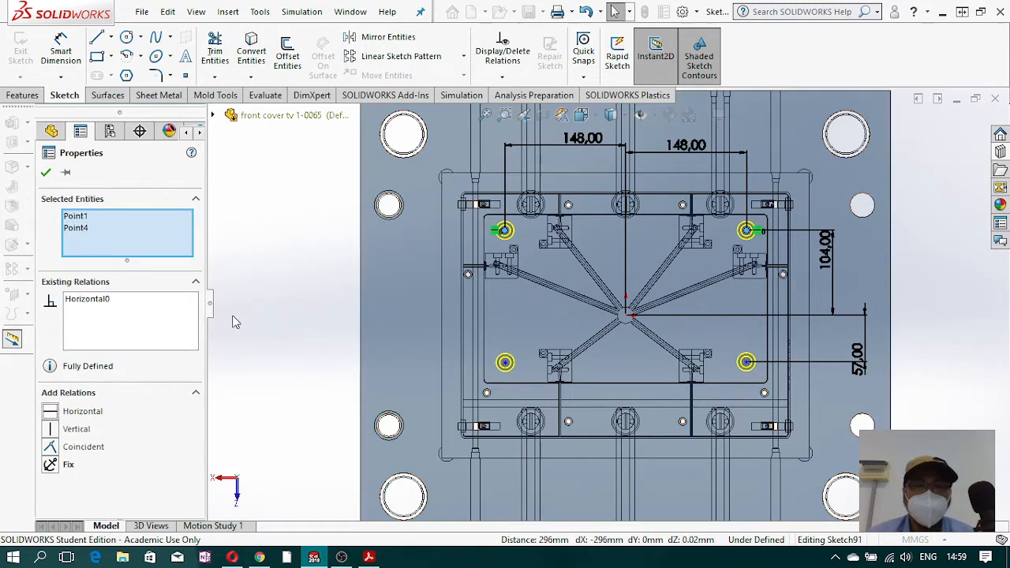
- Add a vertical relation between the upper-left and lower-left hole points
left_click(523, 354)
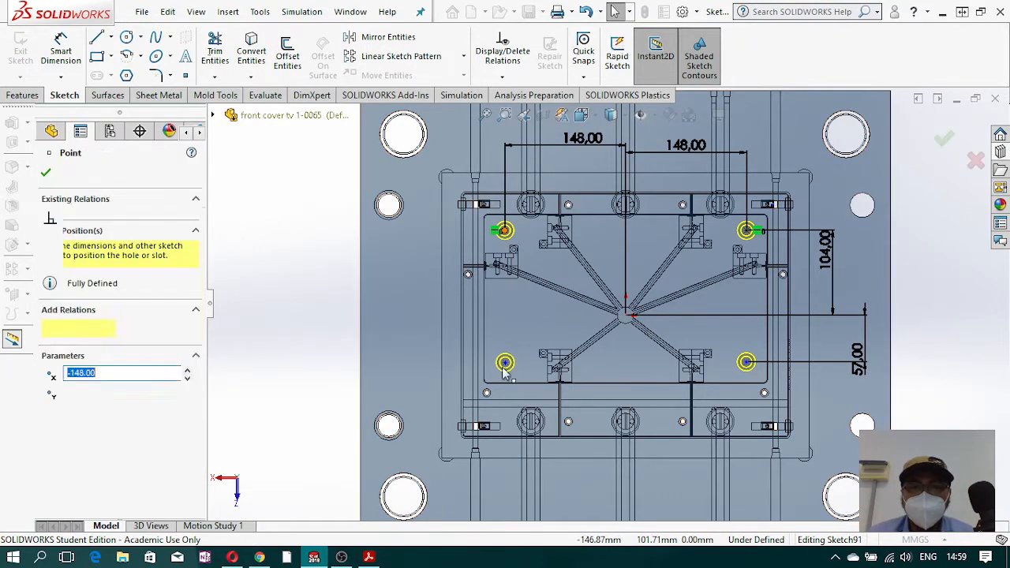
left_click(505, 363, "ctrl")
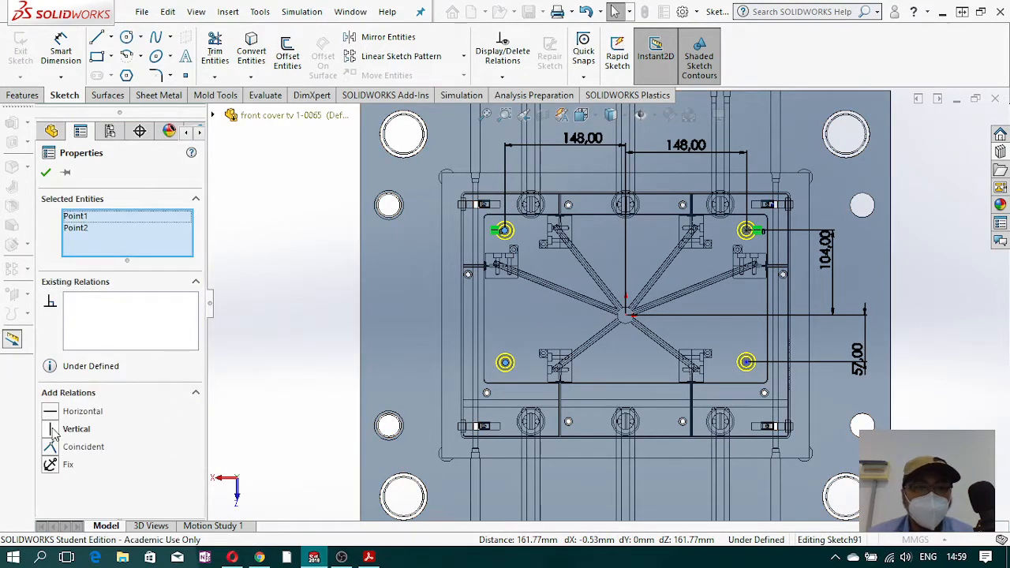
left_click(484, 367)
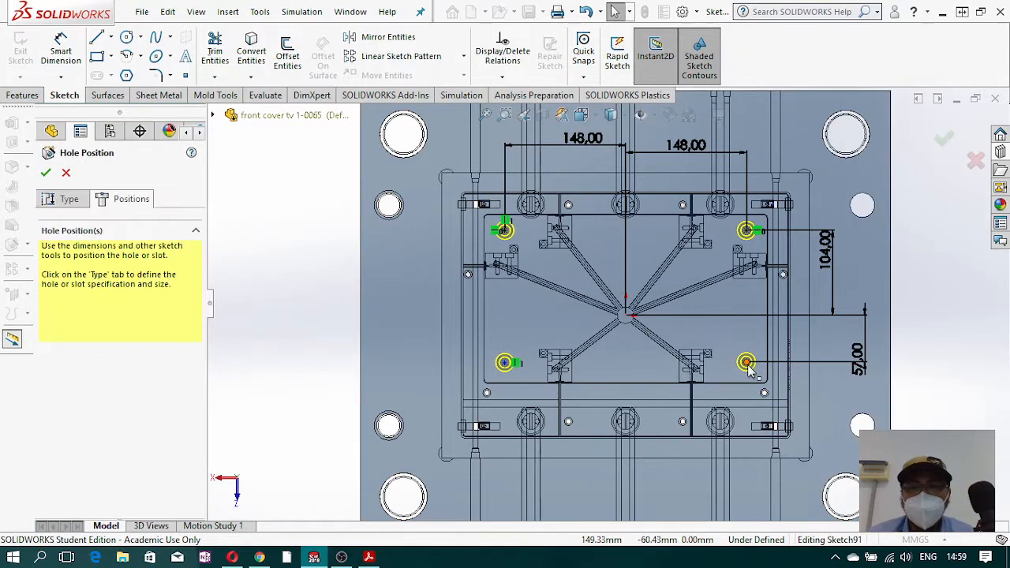
- Add a horizontal relation between the two lower hole points
left_click(504, 363)
left_click(746, 362, "ctrl")
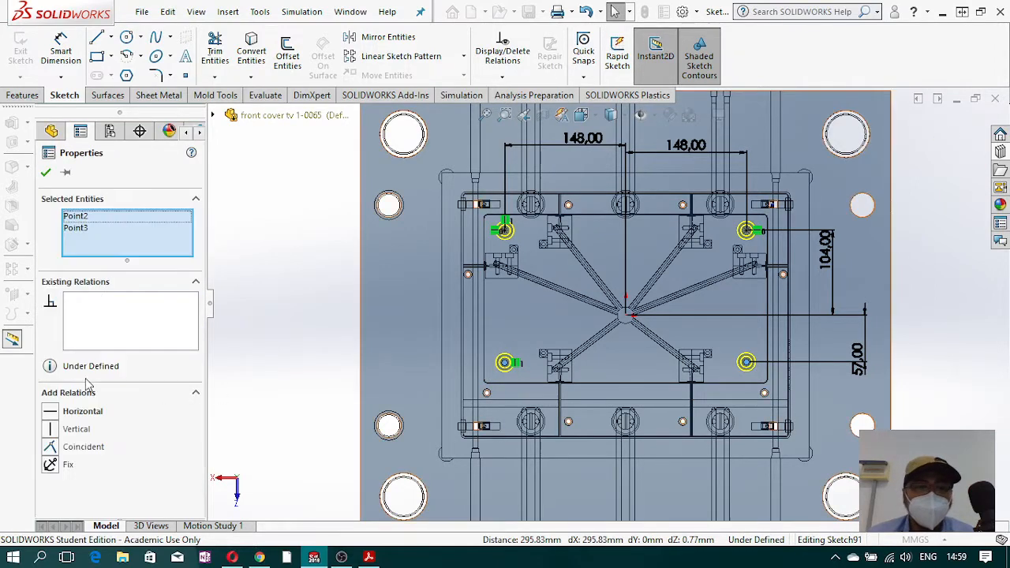
left_click(49, 412)
key("Escape")
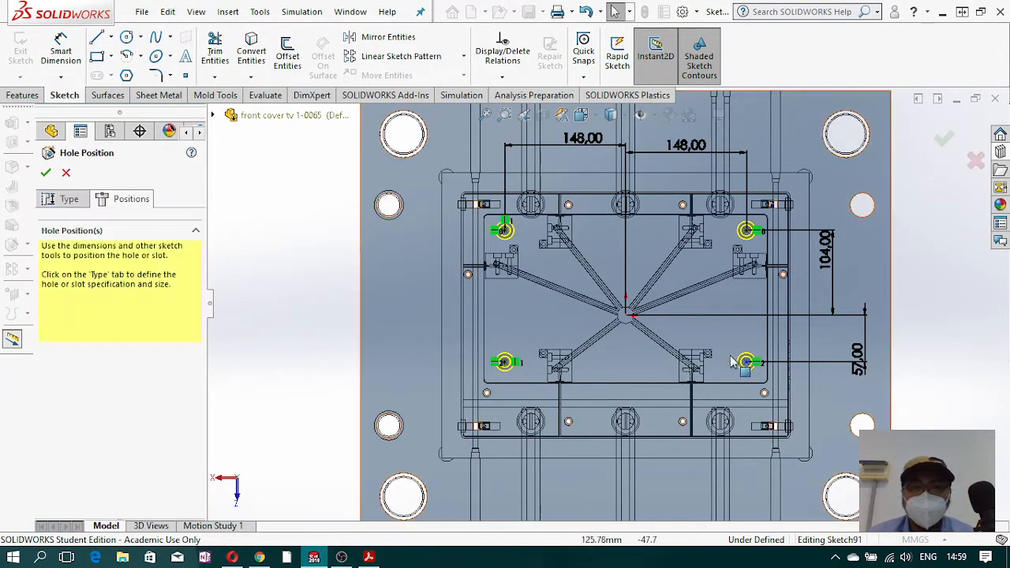
- Add a vertical relation between the upper-right and lower-right hole points
left_click(747, 362)
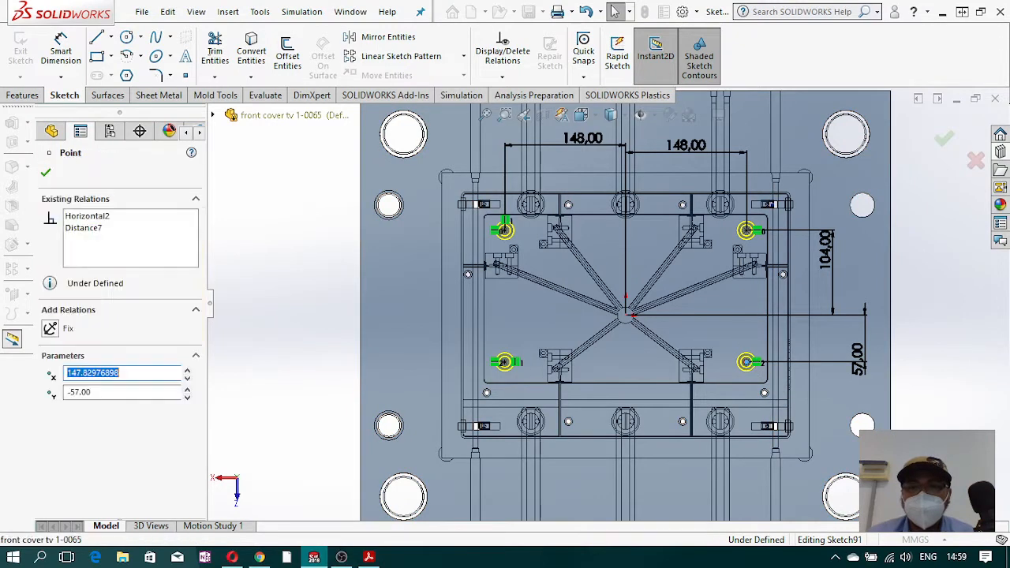
left_click(746, 230, "ctrl")
left_click(50, 429)
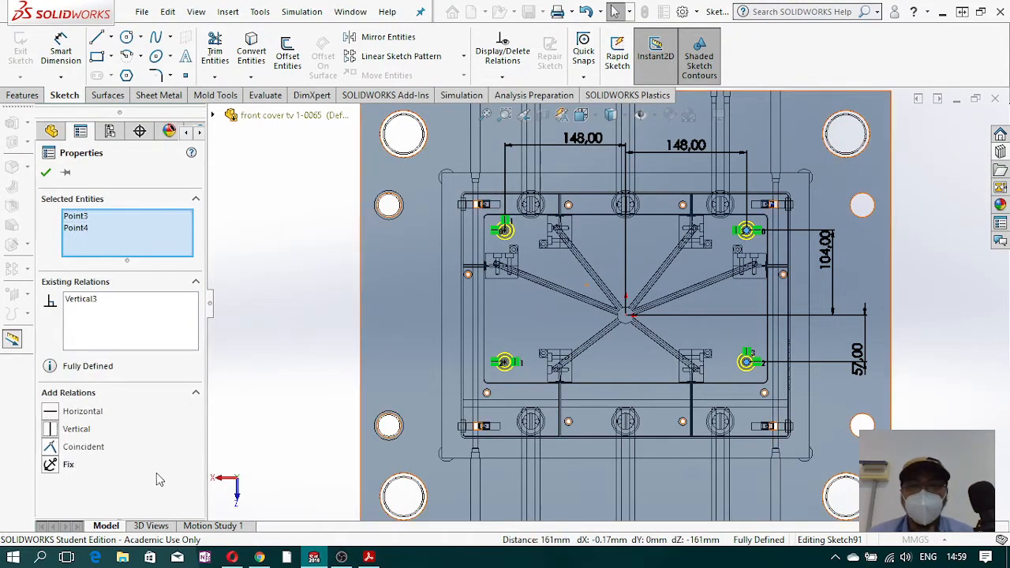
left_click(272, 367)
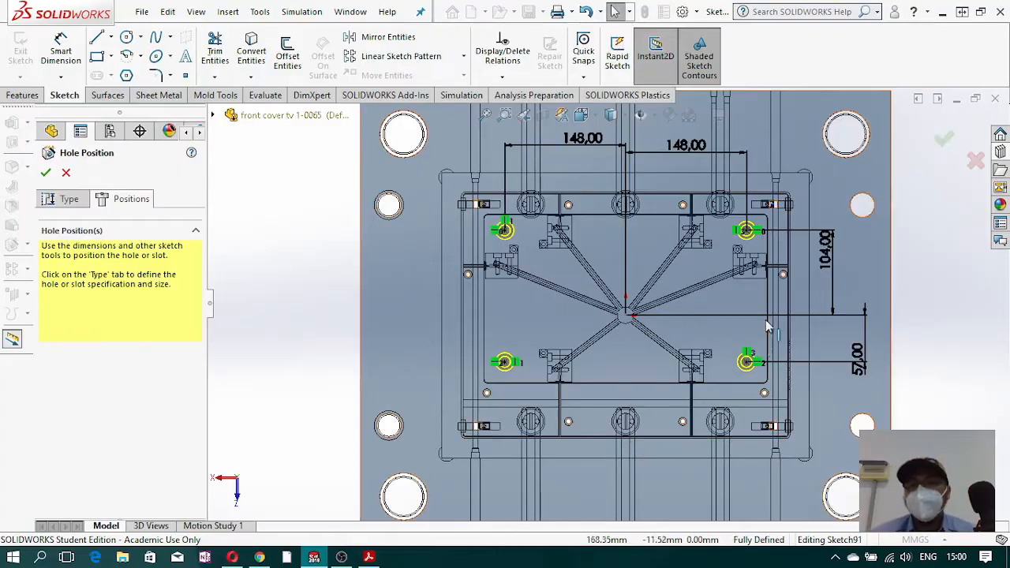
- Examine the counterbore hole previews from the side to judge their depth through the core plate into the insert
key("f")
scroll(770, 320, "up", 4)
middle_click_drag(687, 360, 675, 162)
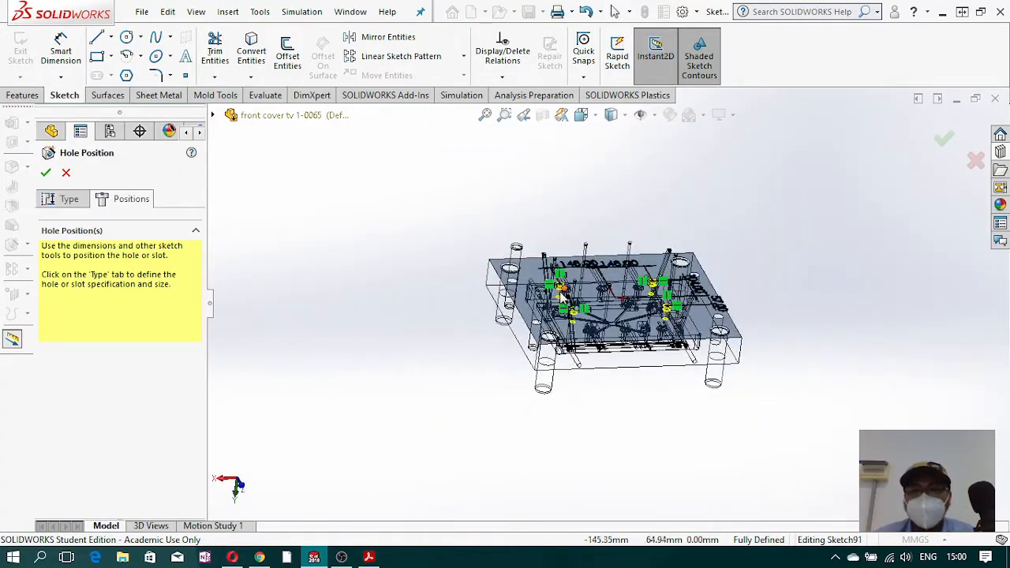
scroll(561, 293, "down", 3)
scroll(562, 297, "down", 3)
mouse_move(557, 321)
middle_mouse_down()
mouse_move(620, 282)
mouse_move(541, 373)
mouse_move(643, 370)
mouse_move(658, 336)
mouse_move(636, 355)
mouse_move(570, 323)
mouse_move(573, 249)
middle_mouse_up()
scroll(598, 305, "up", 5)
mouse_move(598, 304)
middle_mouse_down()
mouse_move(653, 370)
mouse_move(648, 341)
mouse_move(618, 376)
middle_mouse_up()
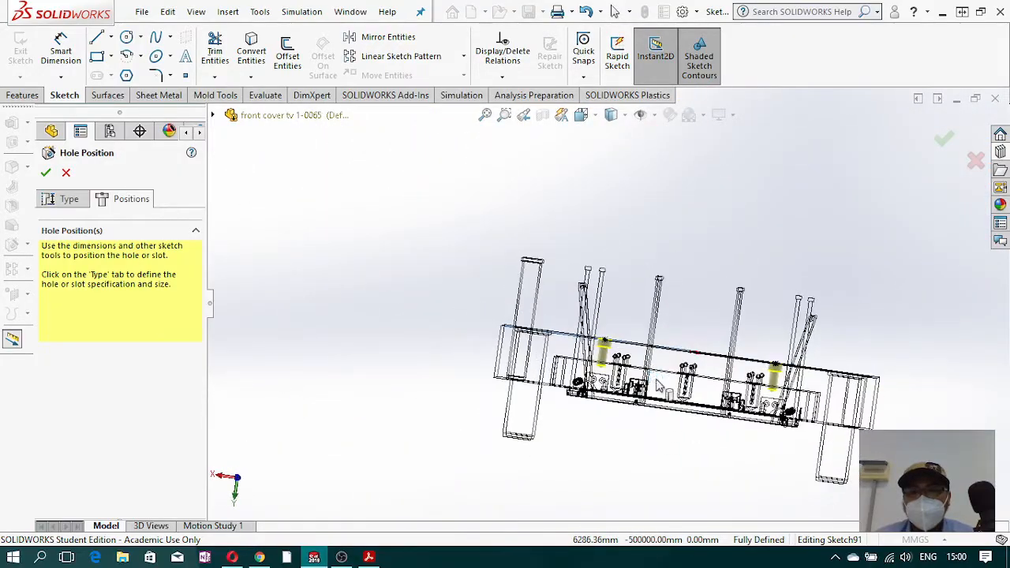
scroll(619, 376, "down", 3)
scroll(615, 374, "down", 3)
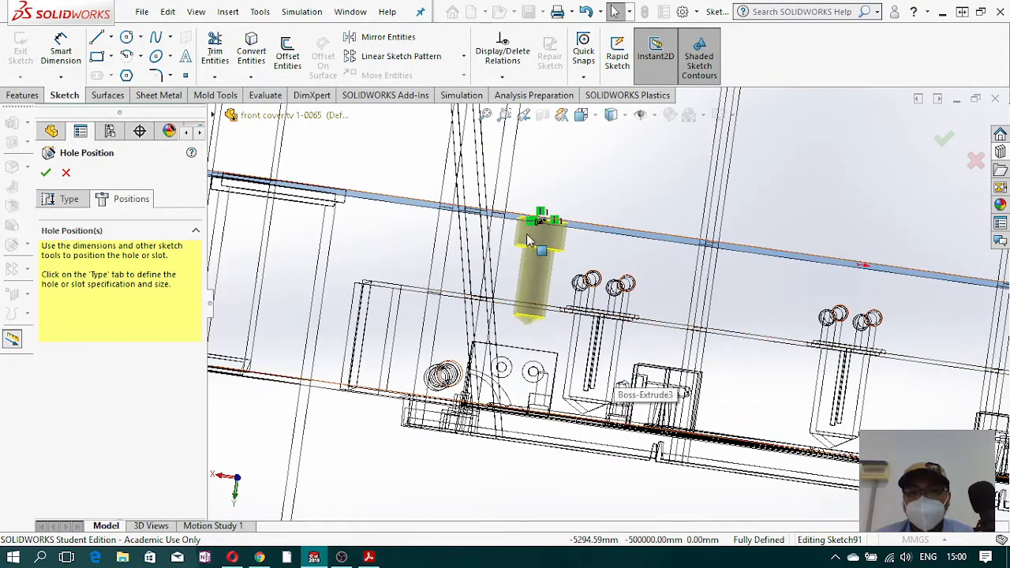
- Return to the hole specification, try a blind depth of 50 mm and increase it to 60 mm
left_click(71, 200)
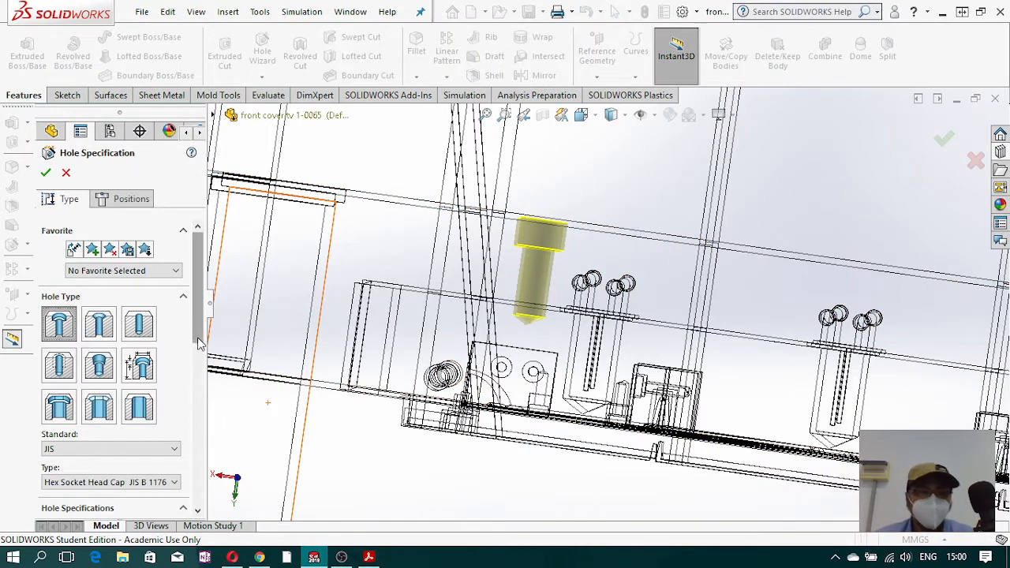
scroll(198, 359, "down", 3)
left_click_drag(199, 359, 199, 416)
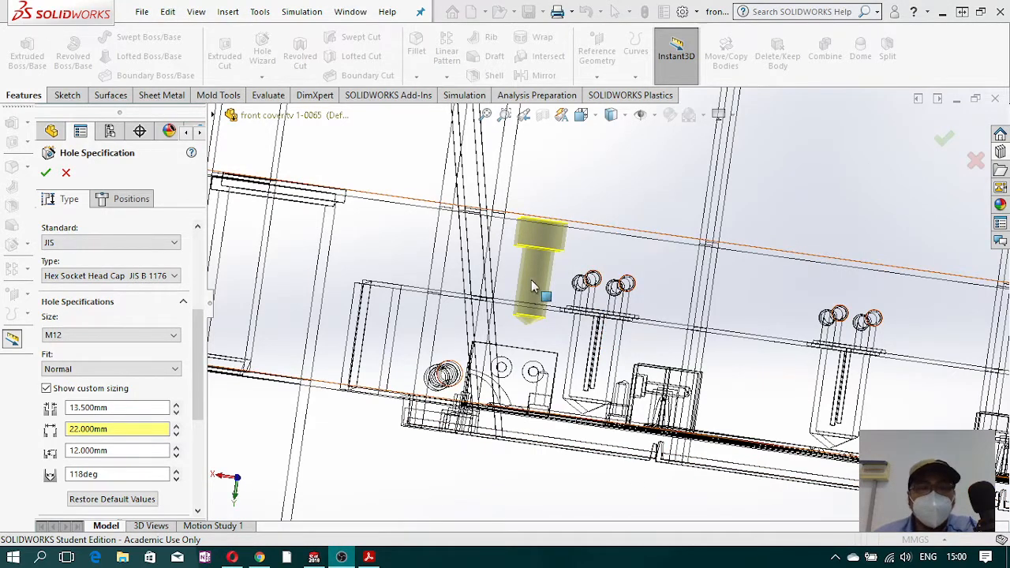
left_click_drag(195, 367, 202, 451)
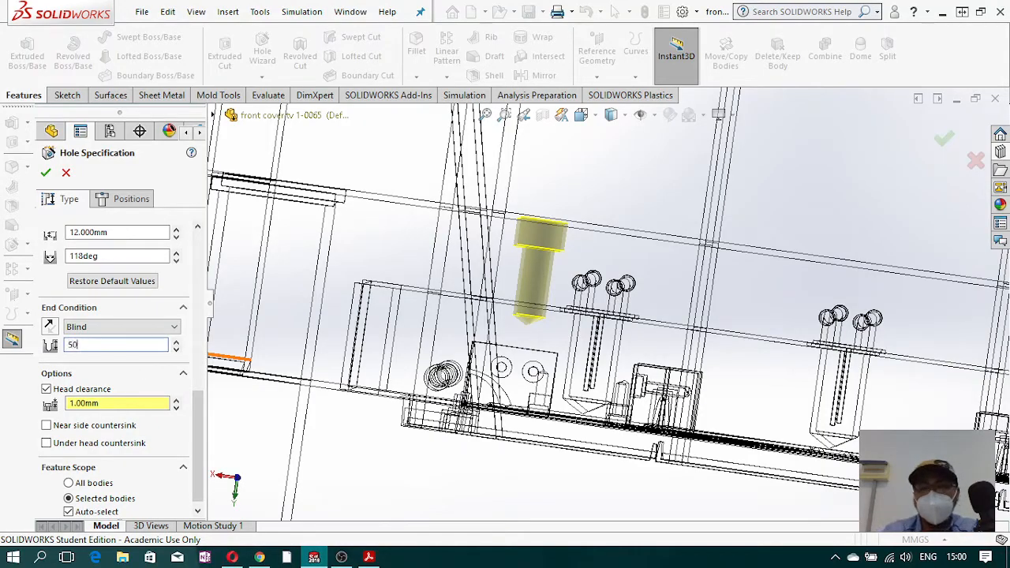
key("Return")
mouse_move(627, 251)
middle_mouse_down()
mouse_move(608, 232)
mouse_move(620, 239)
middle_mouse_up()
scroll(615, 304, "up", 3)
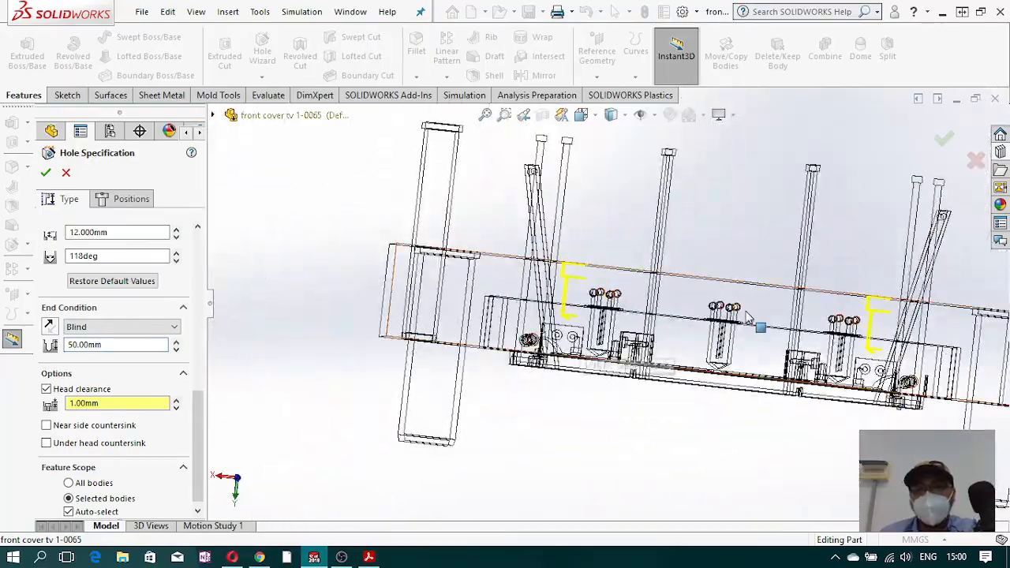
middle_click_drag(743, 318, 724, 400)
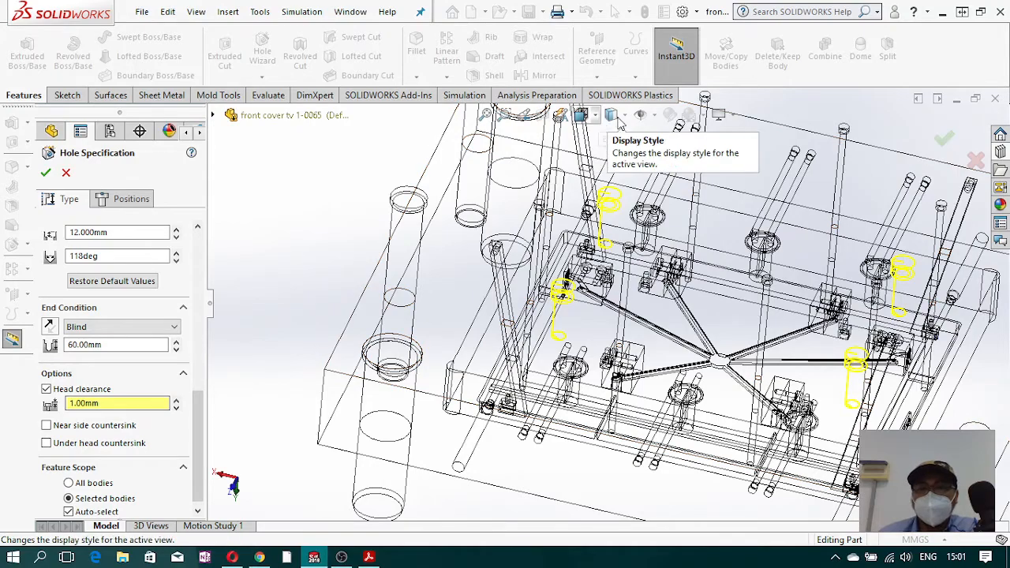
- Examine the hole previews from the side and the rear for clearance from the runners, cooling channels and inserts
middle_click_drag(737, 339, 747, 231)
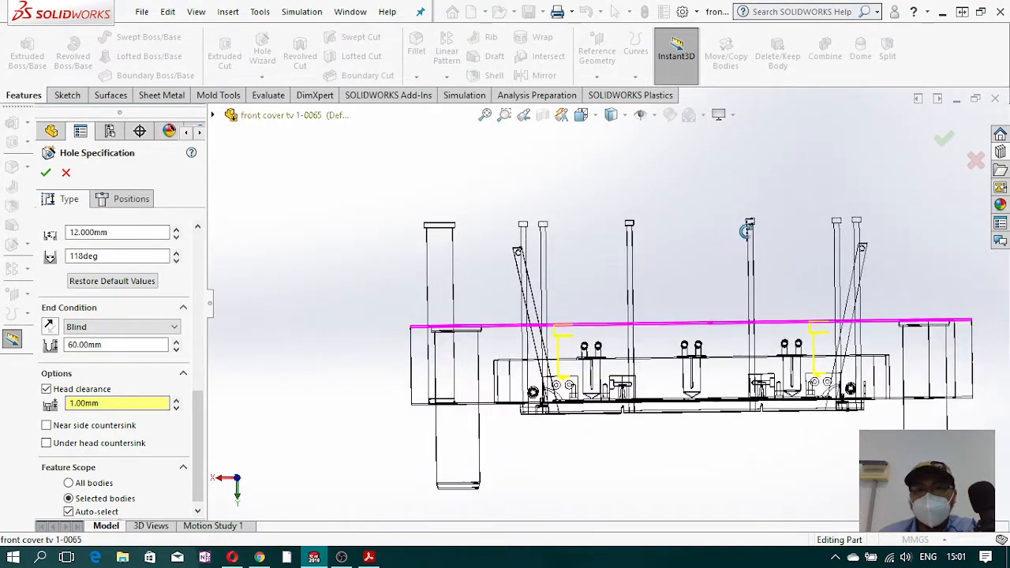
scroll(568, 374, "down", 6)
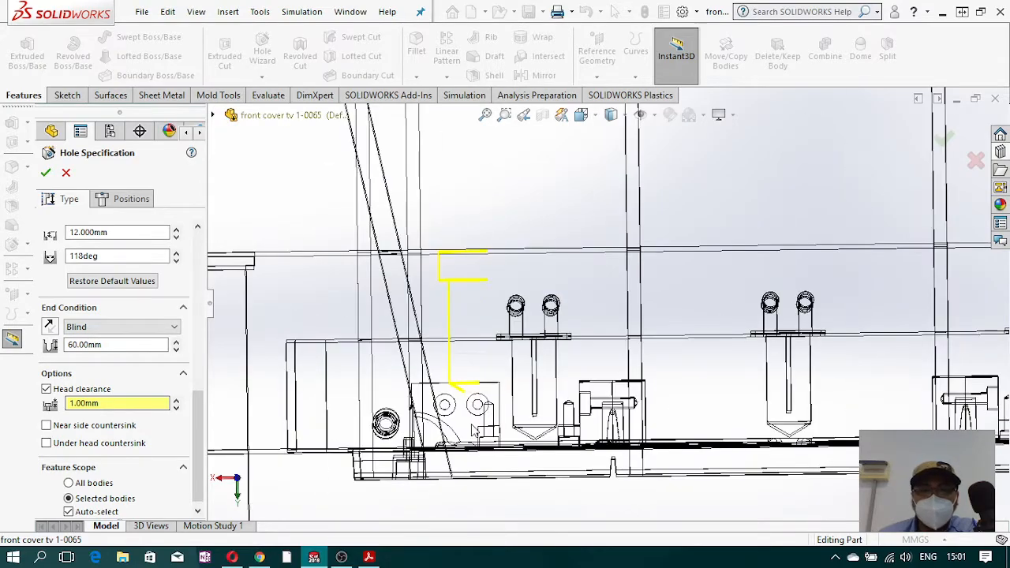
scroll(572, 316, "up", 5)
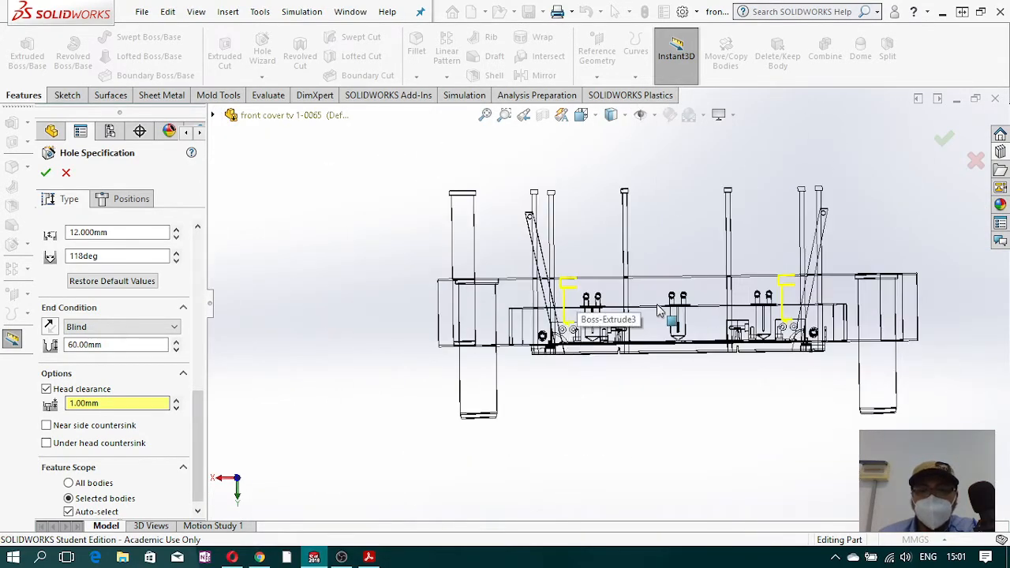
middle_click_drag(694, 288, 694, 494)
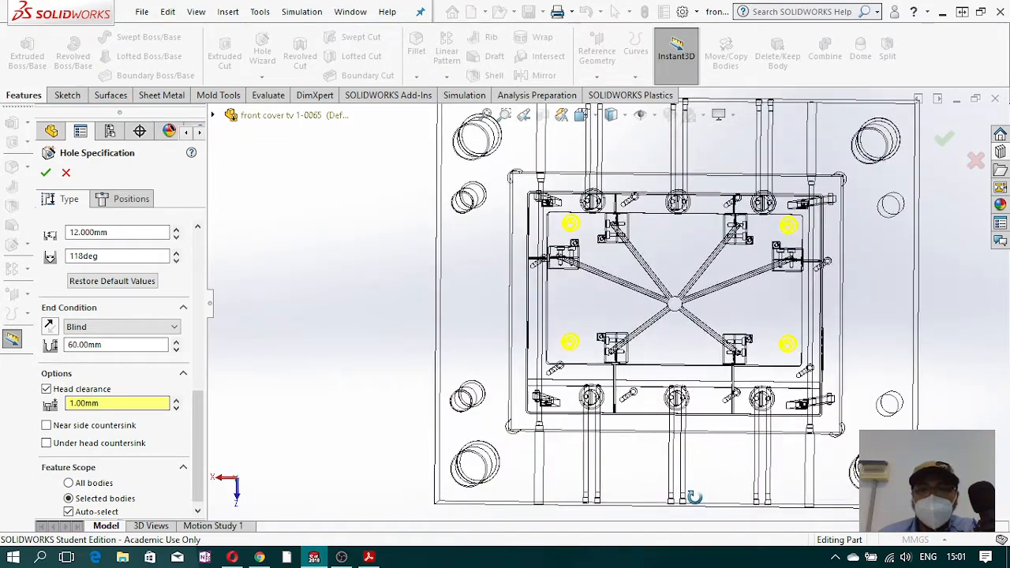
scroll(785, 296, "down", 3)
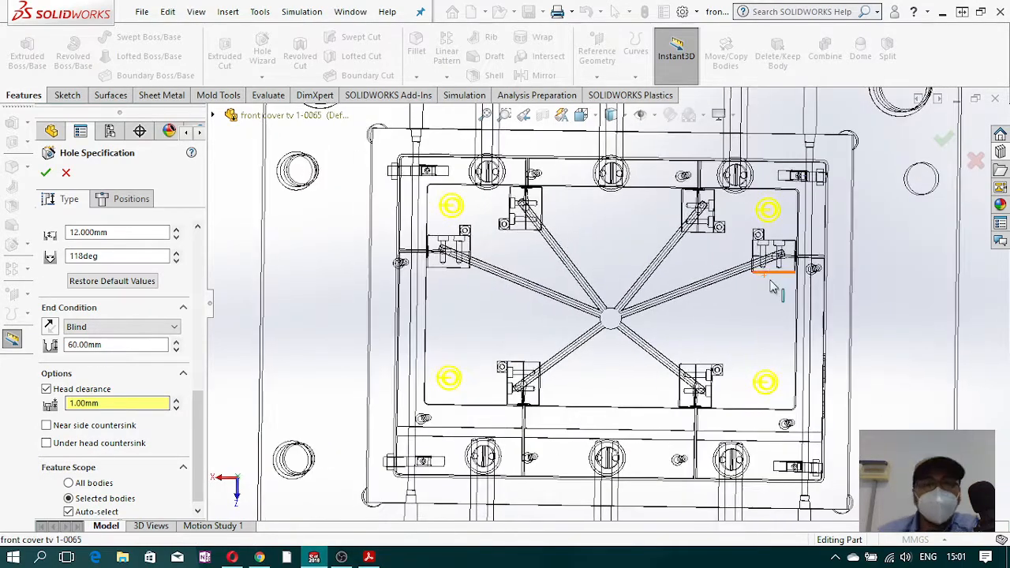
scroll(609, 308, "up", 3)
middle_click_drag(604, 375, 599, 301)
scroll(609, 310, "up", 4)
- Show the model shaded and limit the holes' feature scope to the core plate and core insert, with automatic body selection off
left_click(627, 117)
left_click(613, 144)
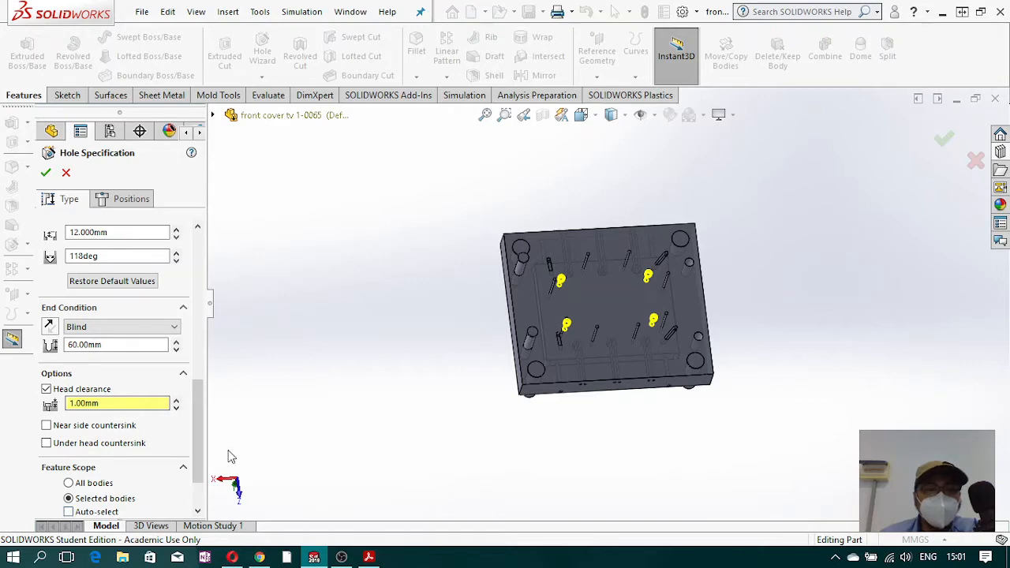
left_click_drag(200, 447, 198, 505)
middle_click_drag(525, 401, 531, 150)
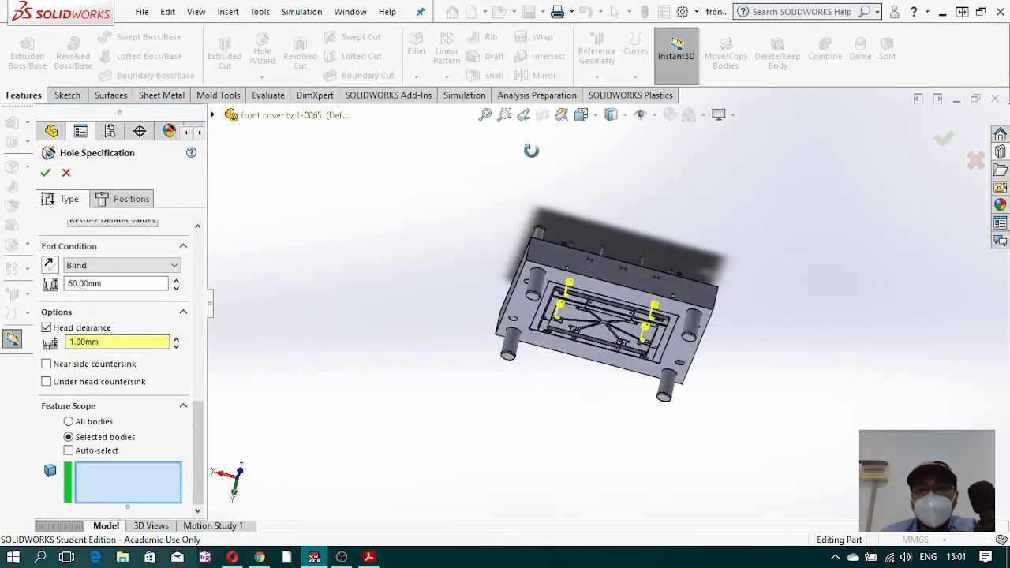
left_click(620, 279)
scroll(601, 353, "down", 3)
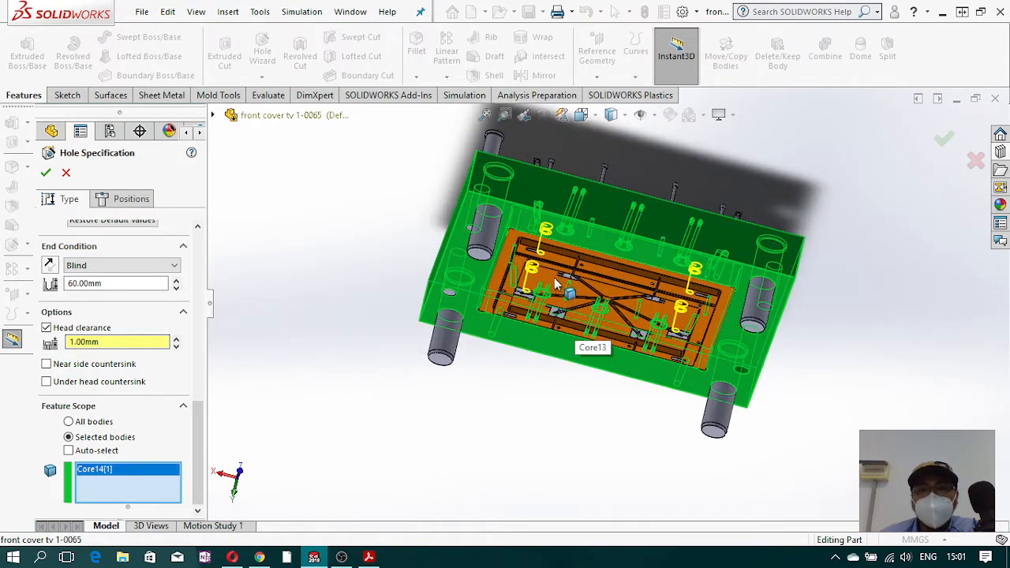
left_click(555, 292)
- Review the M12 hole specification and create the four counterbore holes in the selected bodies
left_click_drag(201, 417, 199, 235)
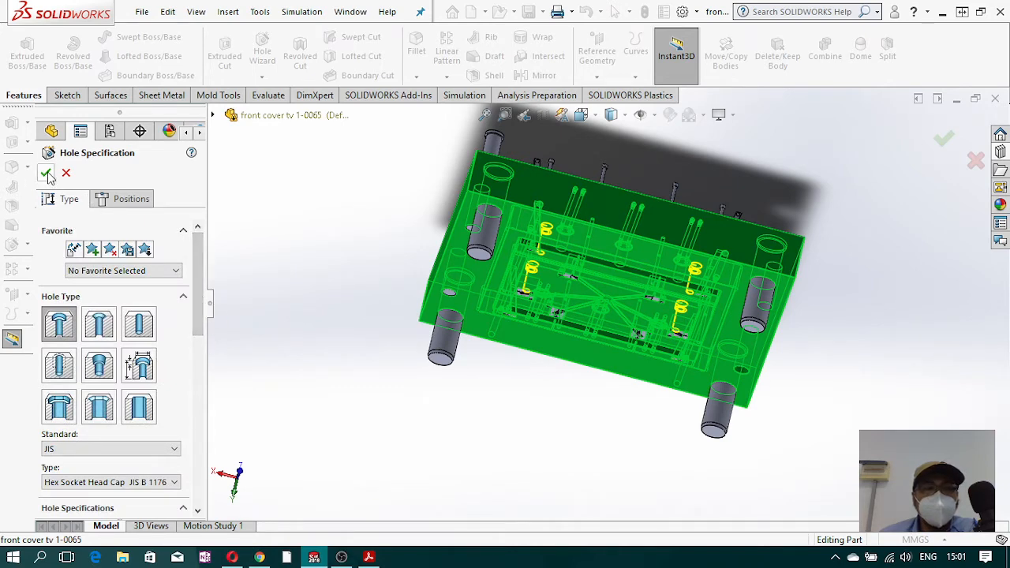
left_click_drag(200, 261, 198, 352)
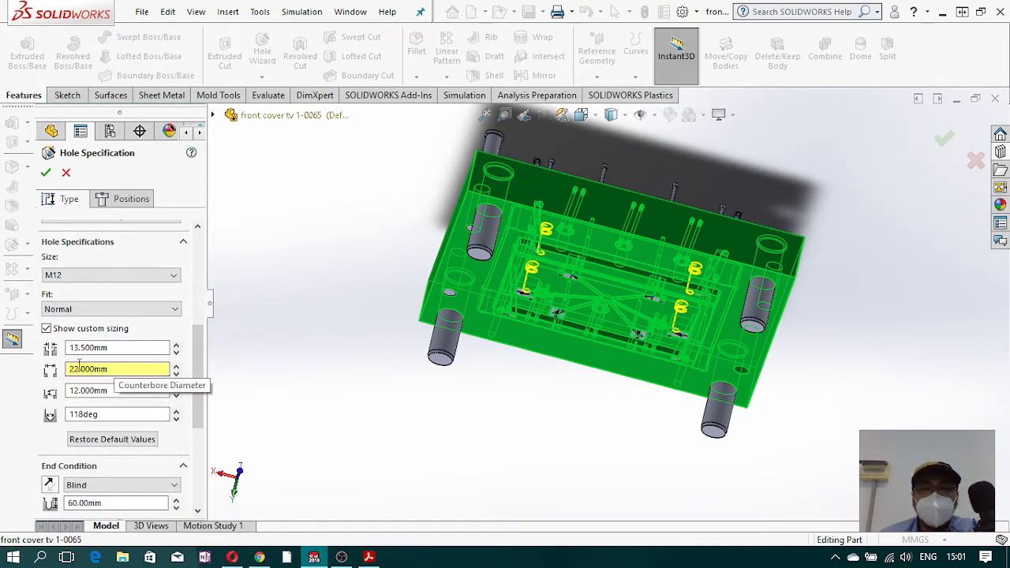
left_click_drag(200, 354, 204, 251)
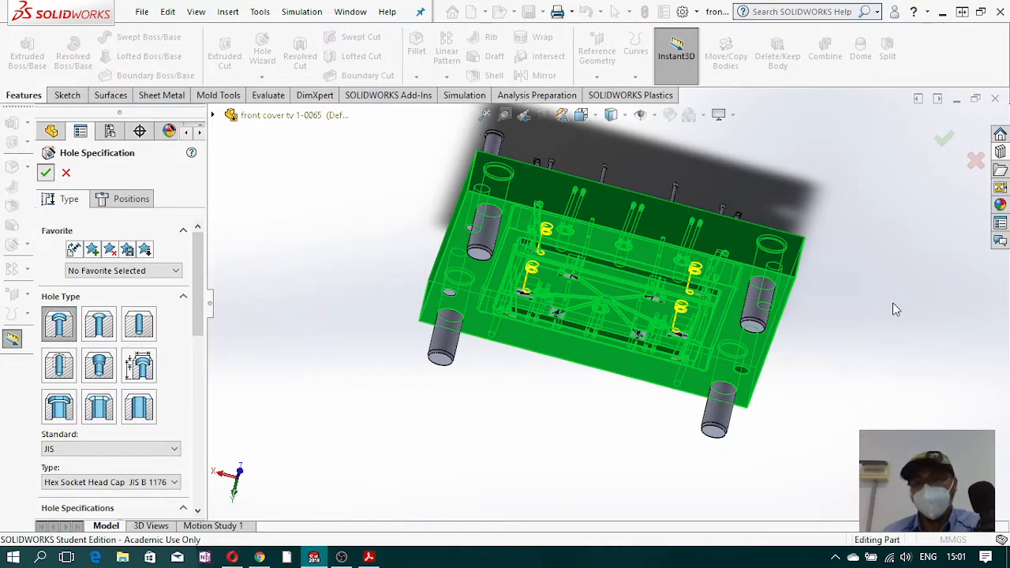
- Examine the new counterbore holes on the core plate's rear face and inspect the cavity side of the mould
middle_click_drag(608, 296, 516, 405)
scroll(589, 257, "down", 3)
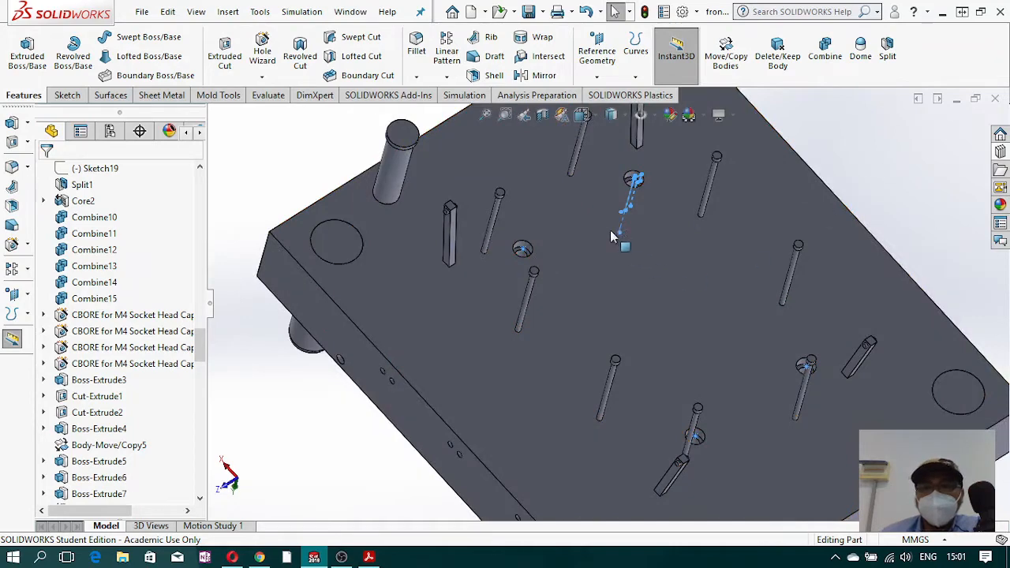
scroll(621, 248, "up", 5)
middle_click_drag(694, 356, 651, 386)
middle_click_drag(611, 331, 695, 190)
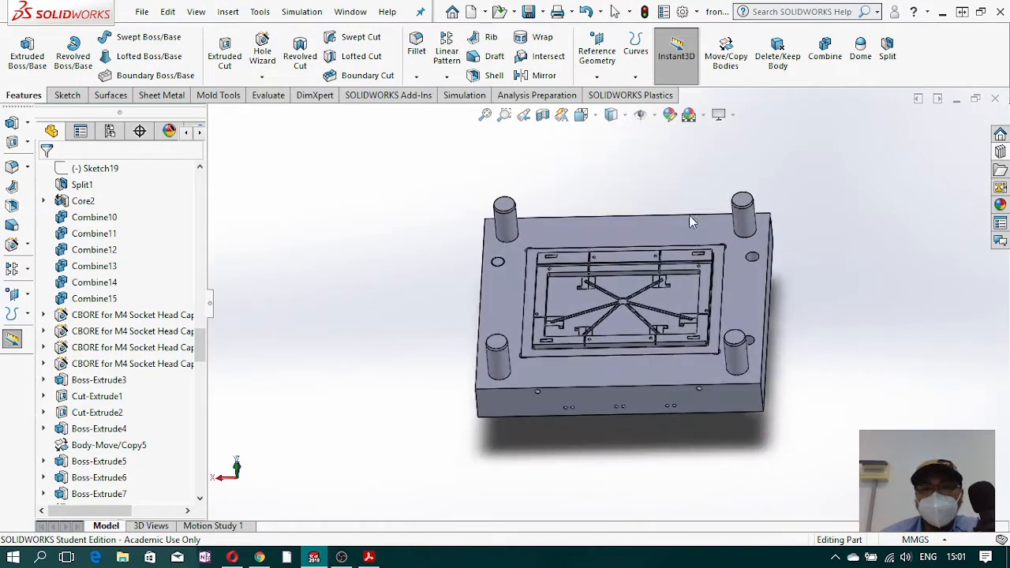
scroll(656, 293, "down", 3)
middle_click_drag(595, 318, 521, 290)
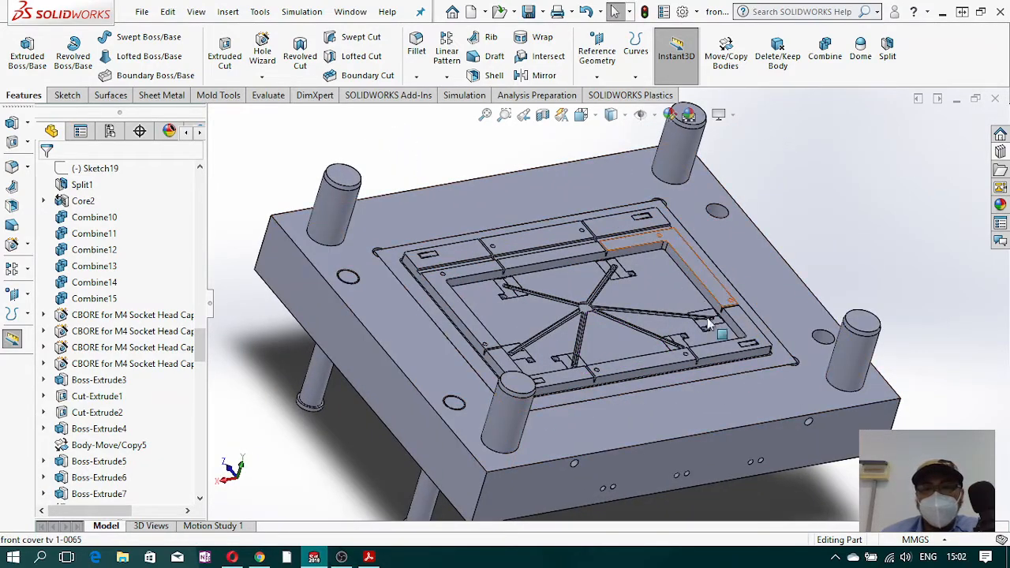
middle_click_drag(618, 336, 637, 320)
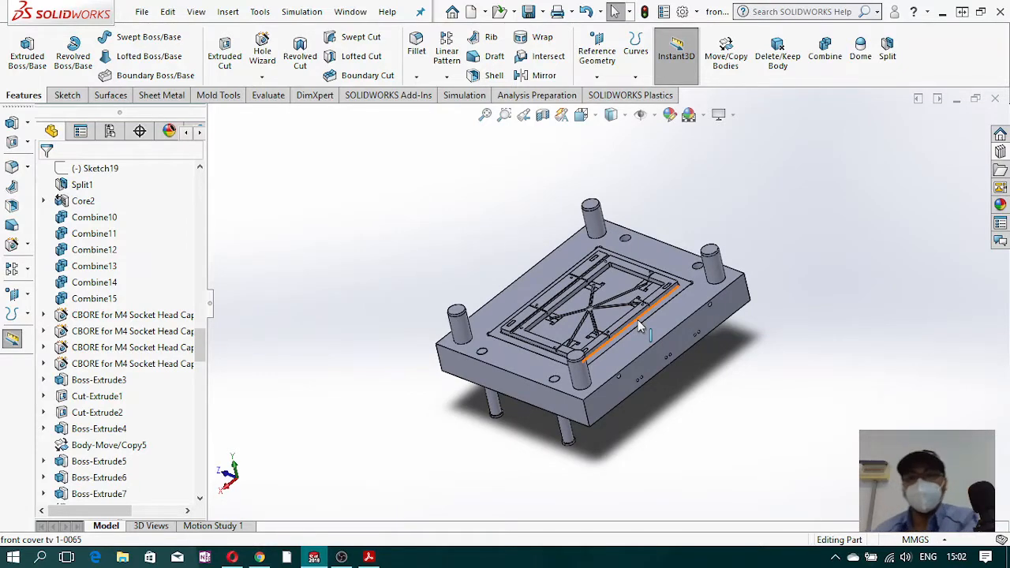
middle_click_drag(637, 319, 660, 295)
scroll(657, 296, "up", 1)
middle_click_drag(574, 324, 730, 354)
middle_click_drag(656, 367, 417, 372)
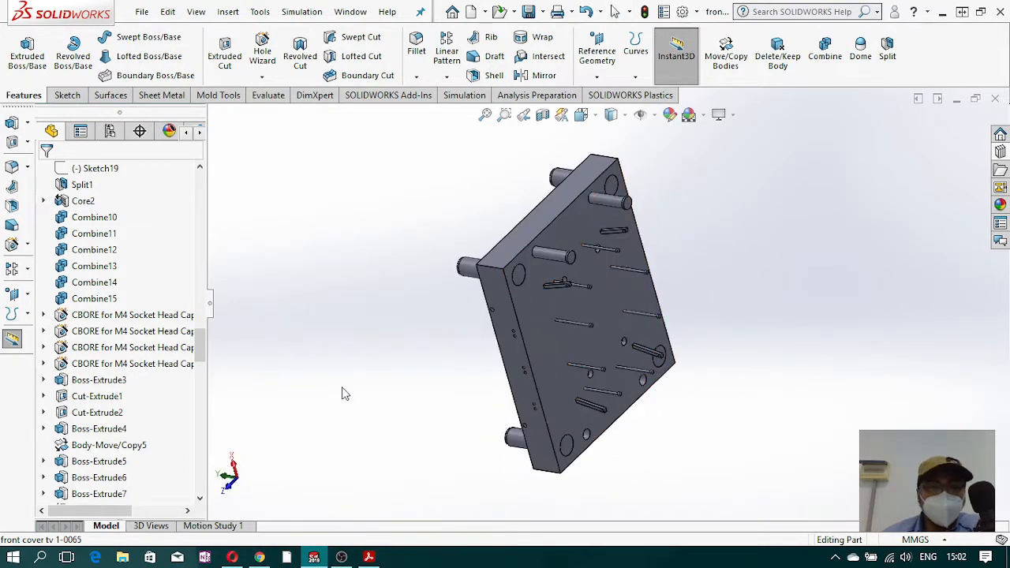
- Show the two hidden ejector plate bodies, the first two listed as CBORE for M12 Socket Head
left_click_drag(199, 341, 208, 250)
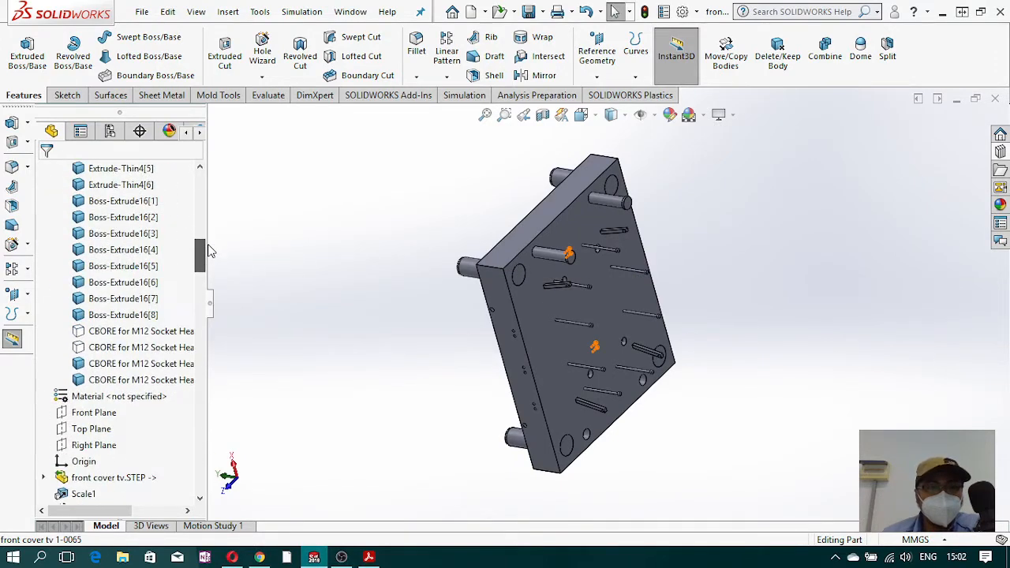
left_click(137, 334)
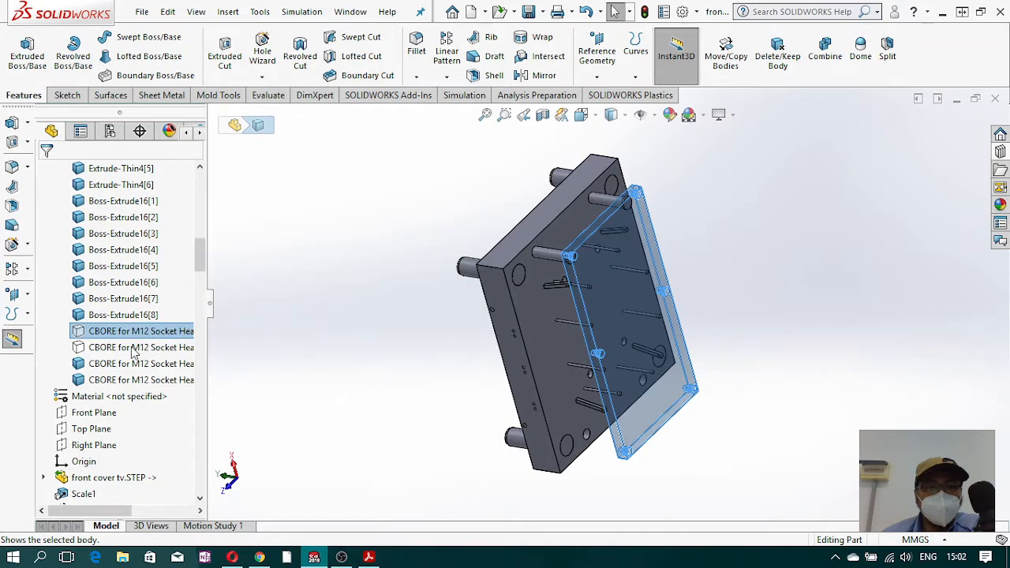
left_click(134, 349)
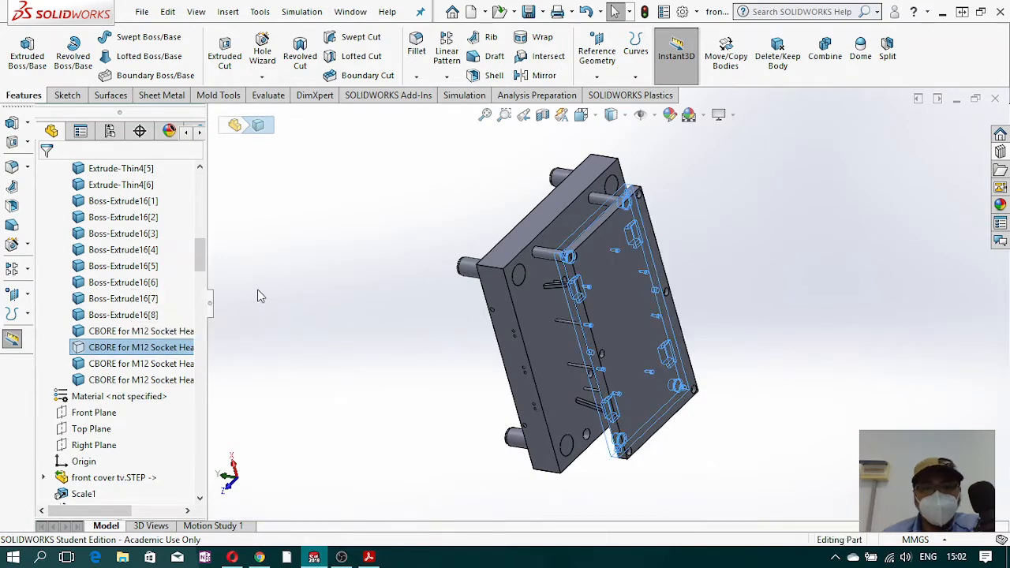
- Show the hidden rear clamping plate Boss-Extrude5 and the two spacer blocks Boss-Extrude4 and Body-Move/Copy5
left_click(191, 277)
left_click_drag(199, 261, 197, 237)
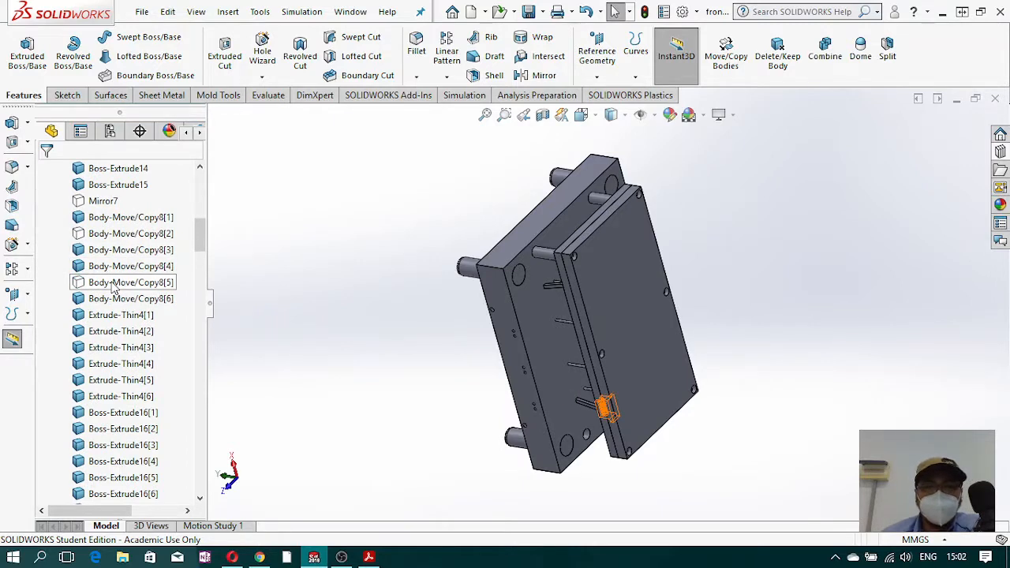
left_click_drag(197, 237, 200, 219)
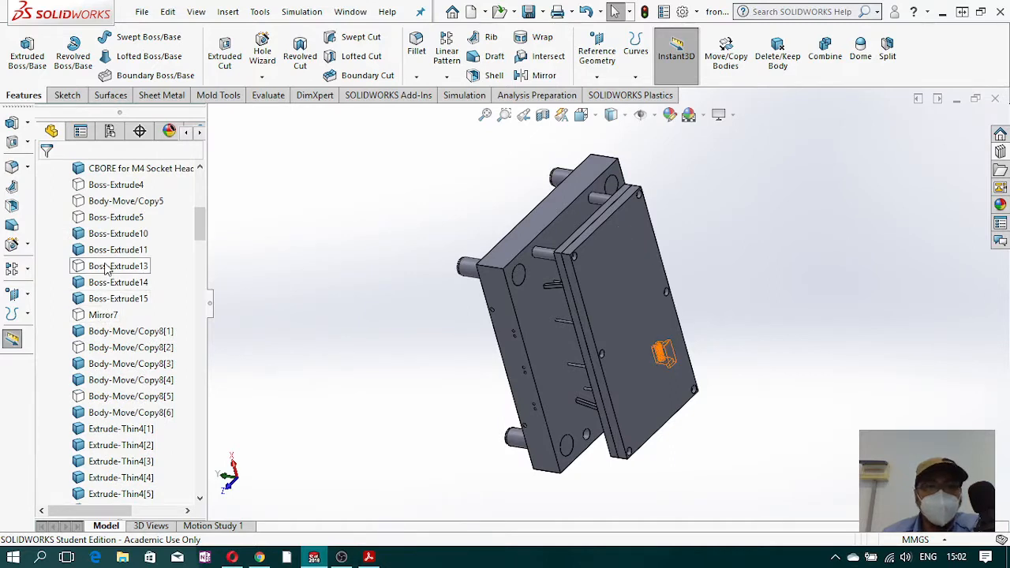
left_click(116, 219)
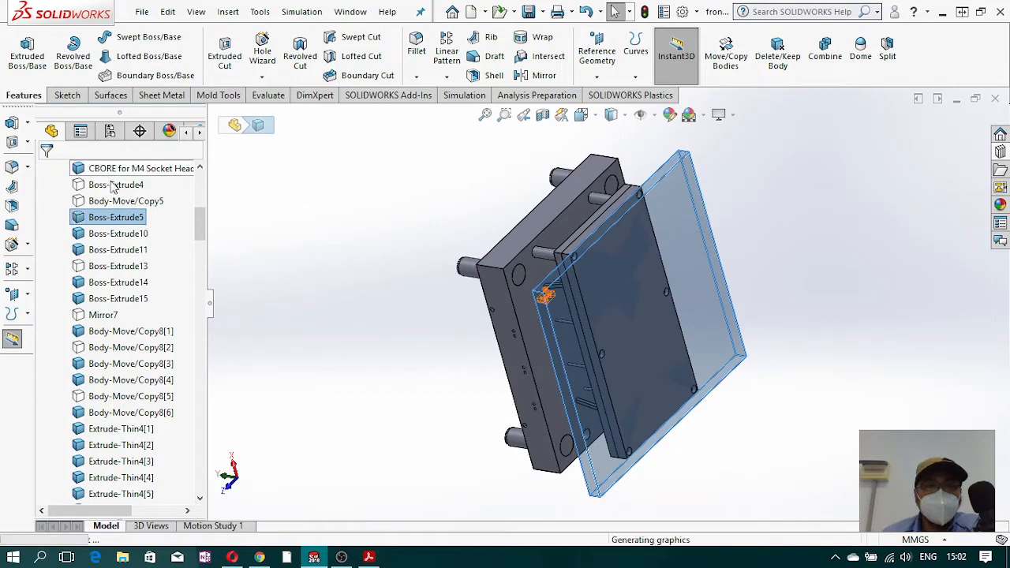
left_click(124, 196)
left_click(118, 185)
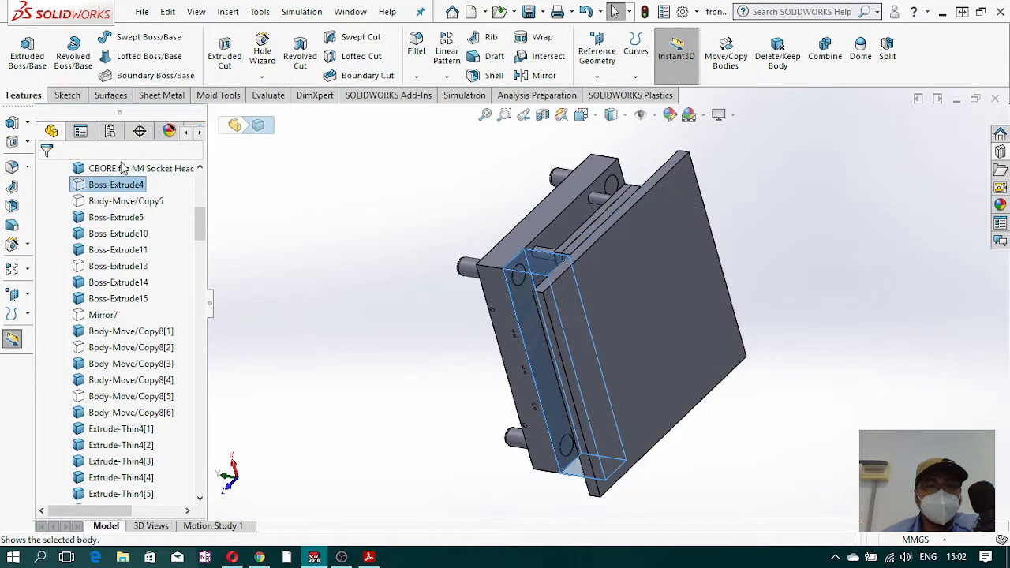
left_click(120, 202)
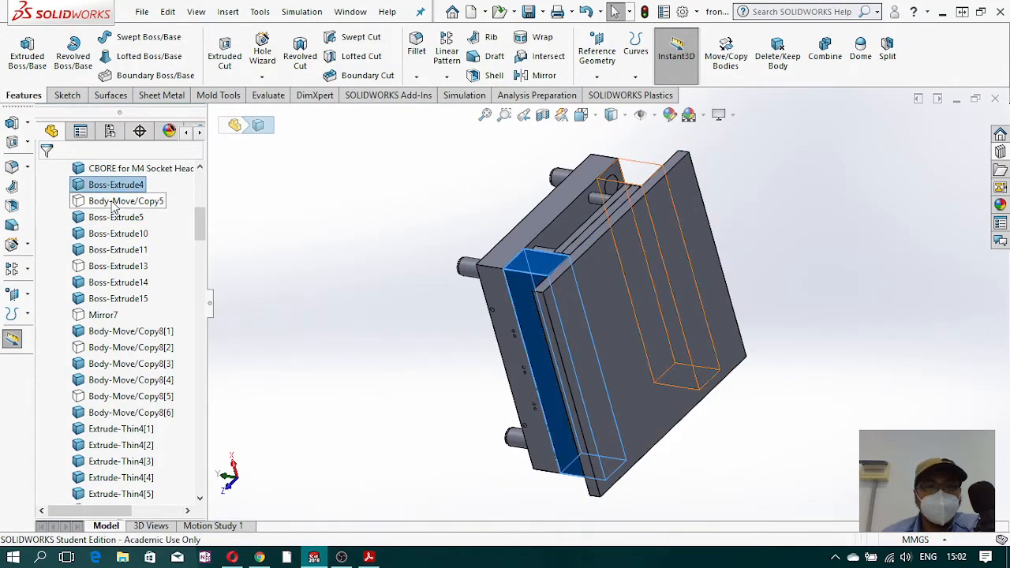
left_click(124, 182)
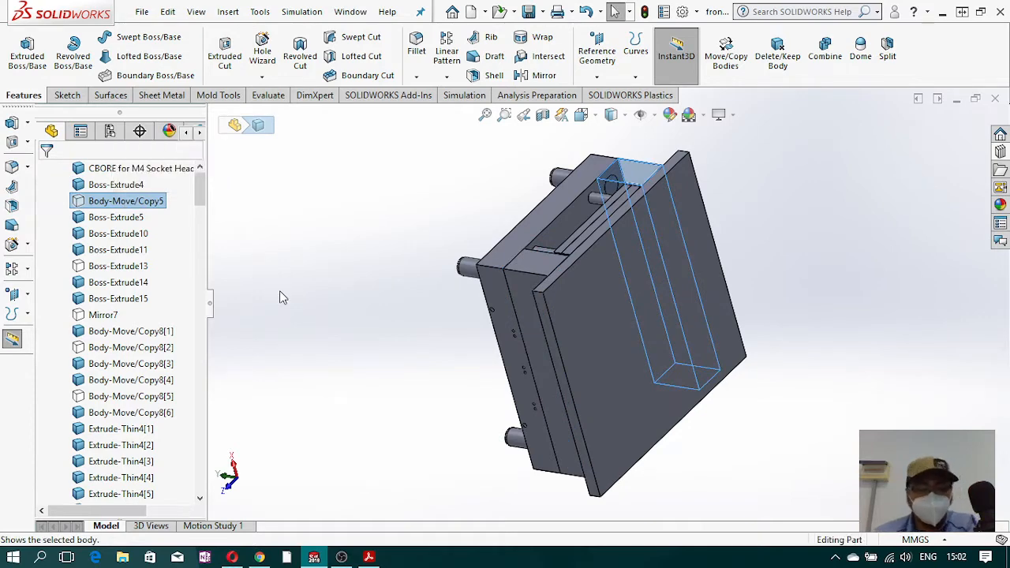
- Start positioning Hole Wizard holes on the rear clamping plate's outer face and check the 5050 to 5580 series hole layout in the Futaba catalogue PDF
scroll(421, 354, "up", 3)
middle_click_drag(421, 354, 571, 391)
scroll(619, 269, "down", 3)
middle_click_drag(619, 271, 468, 239)
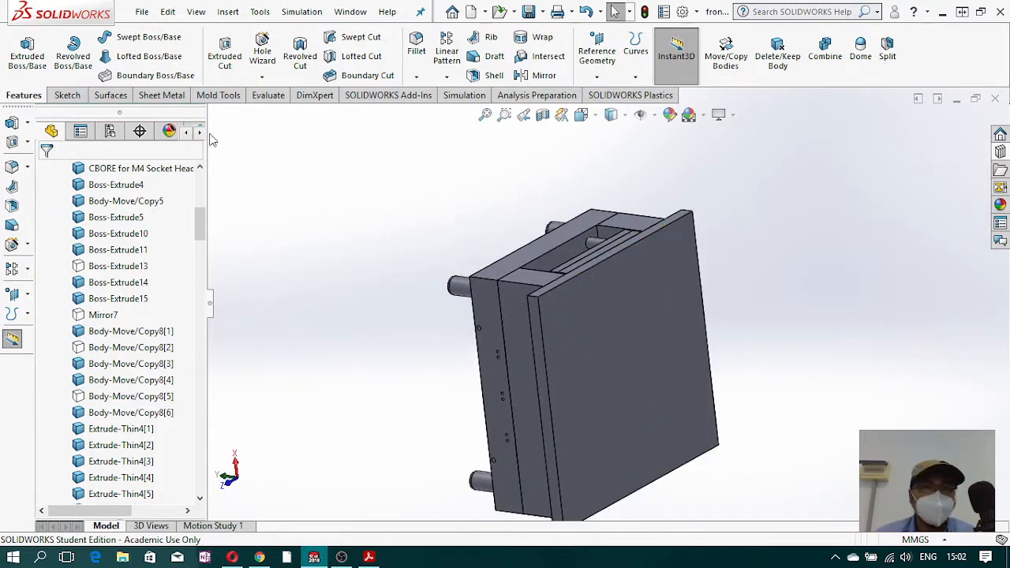
left_click(261, 52)
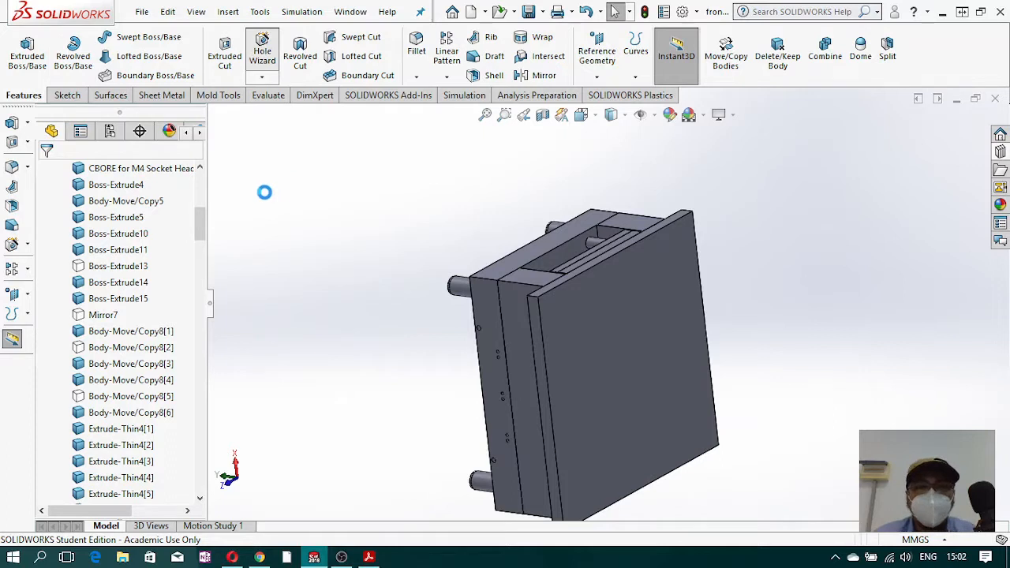
left_click(134, 198)
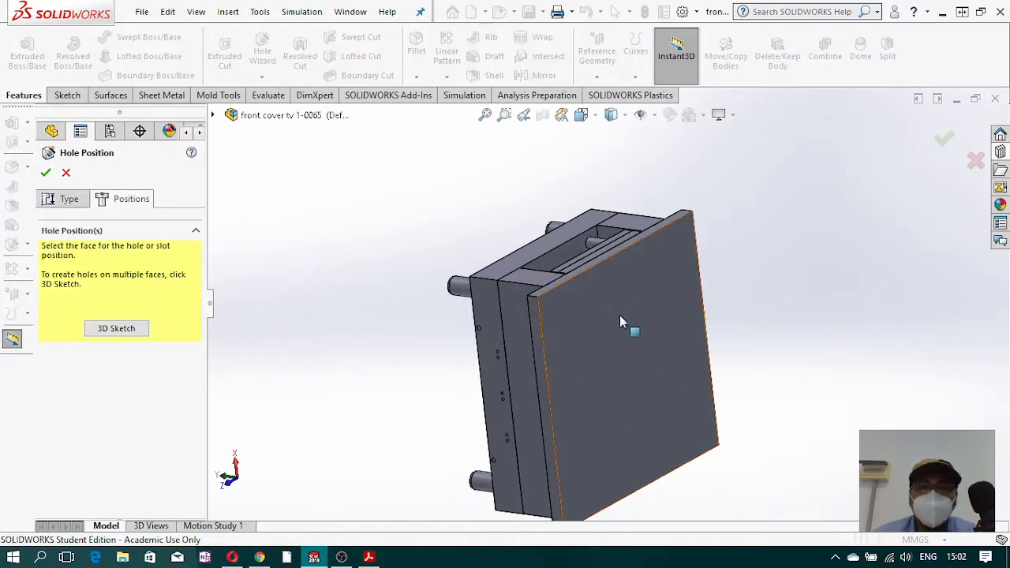
left_click(602, 303)
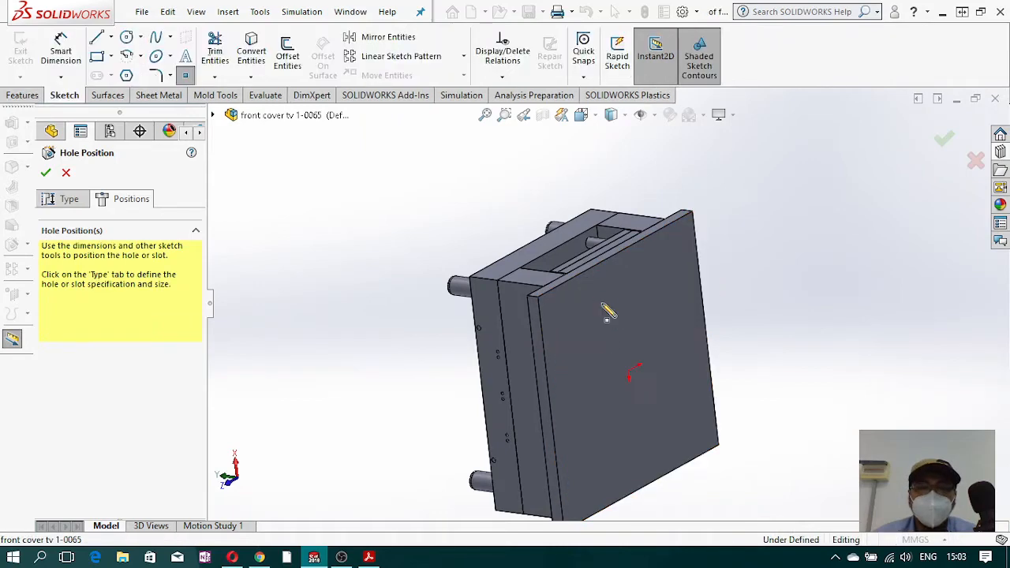
left_click(368, 557)
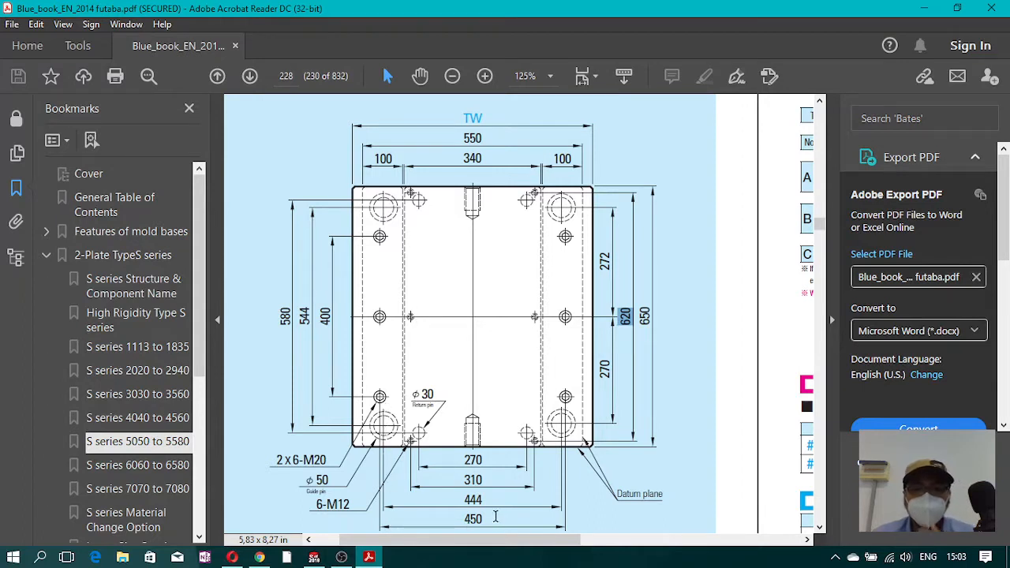
left_click(924, 14)
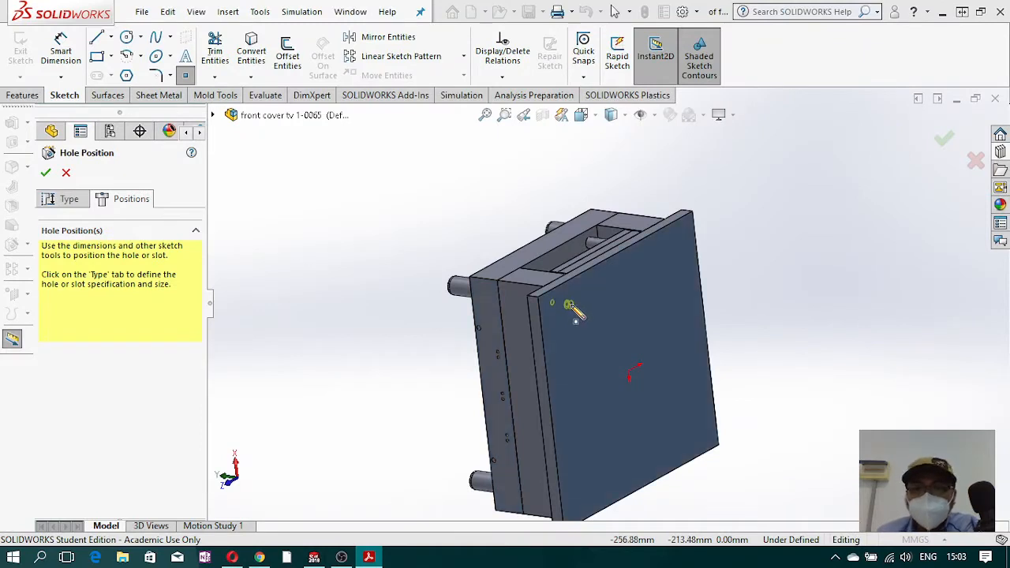
- Place six hole points in two rows of three on the clamping plate's face and view the face straight on
left_click(581, 394)
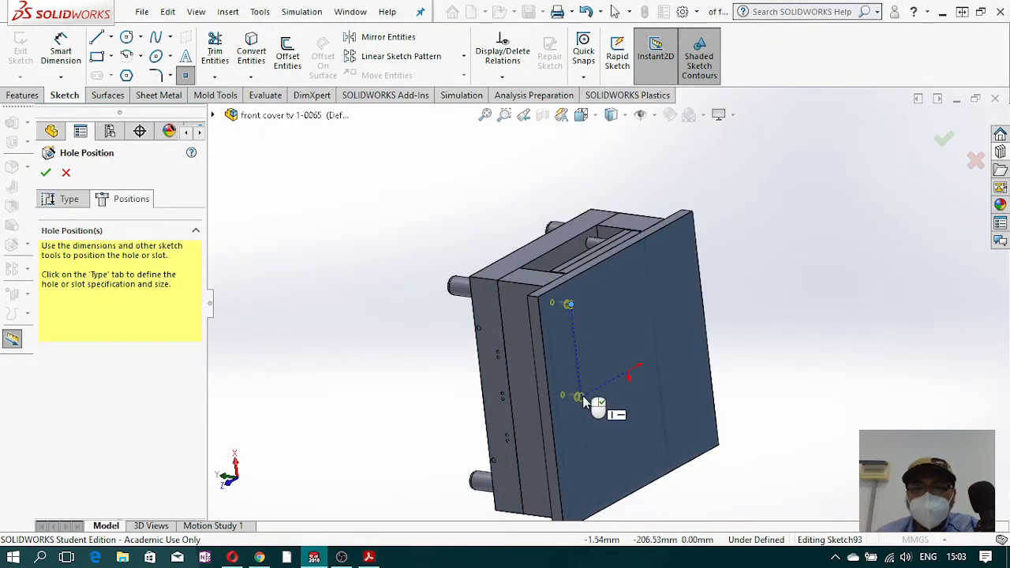
left_click(589, 480)
left_click(652, 469)
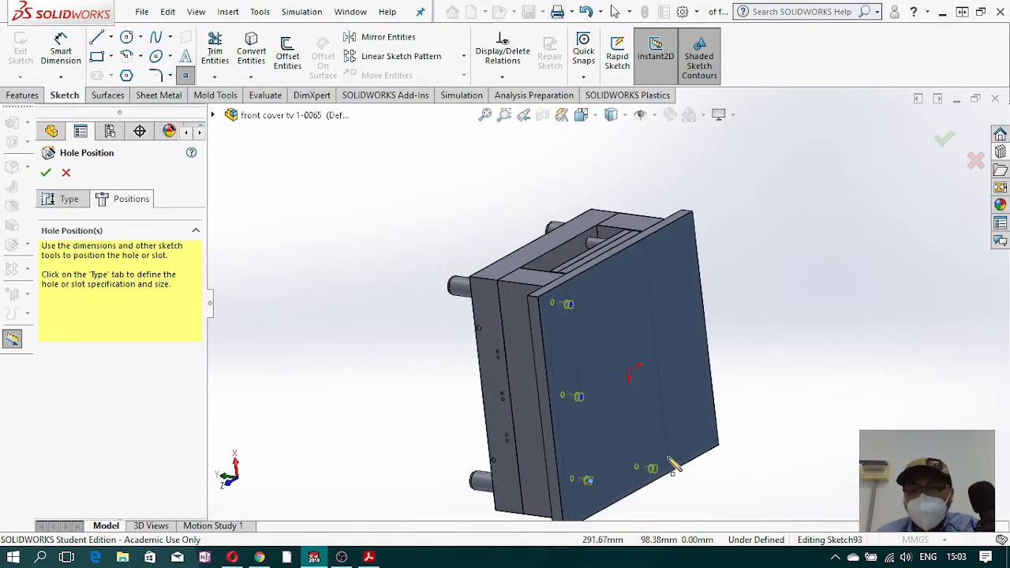
left_click(676, 432)
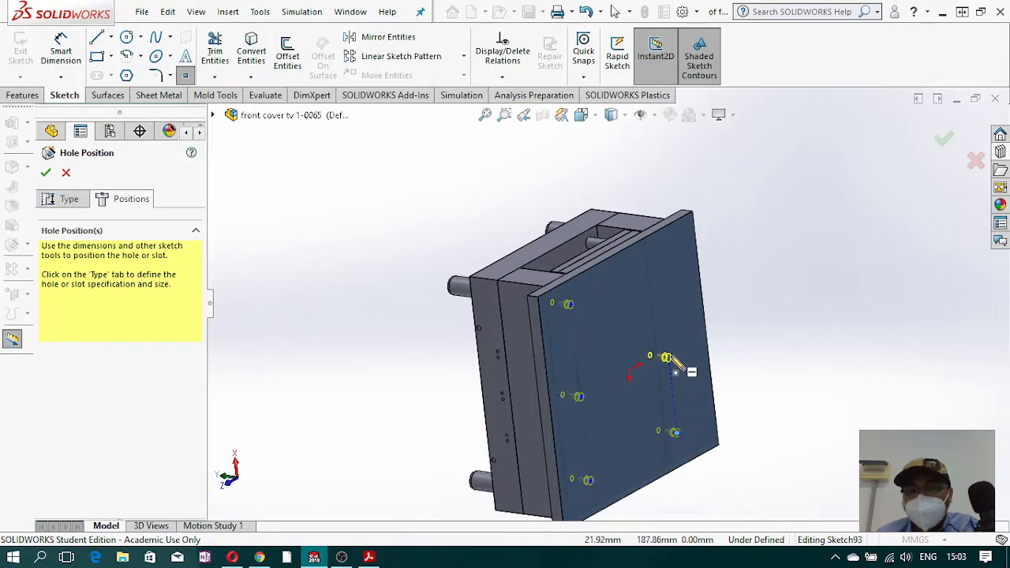
left_click(666, 350)
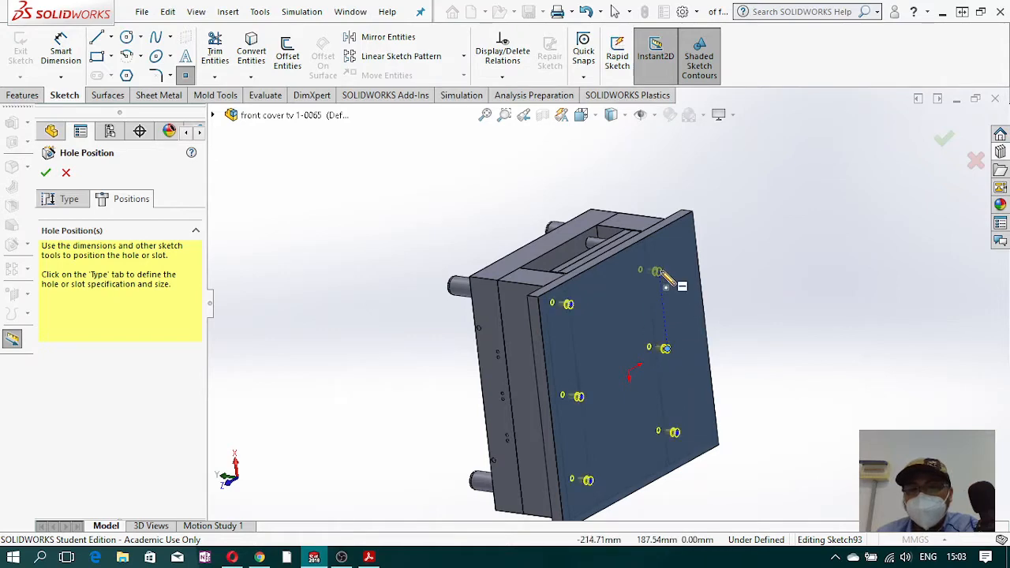
left_click(598, 117)
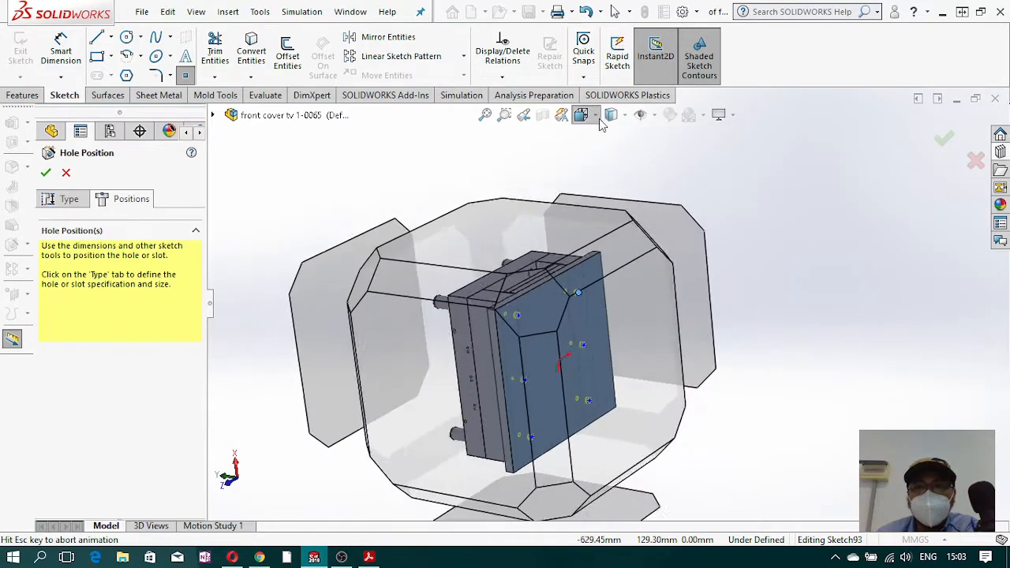
left_click(666, 201)
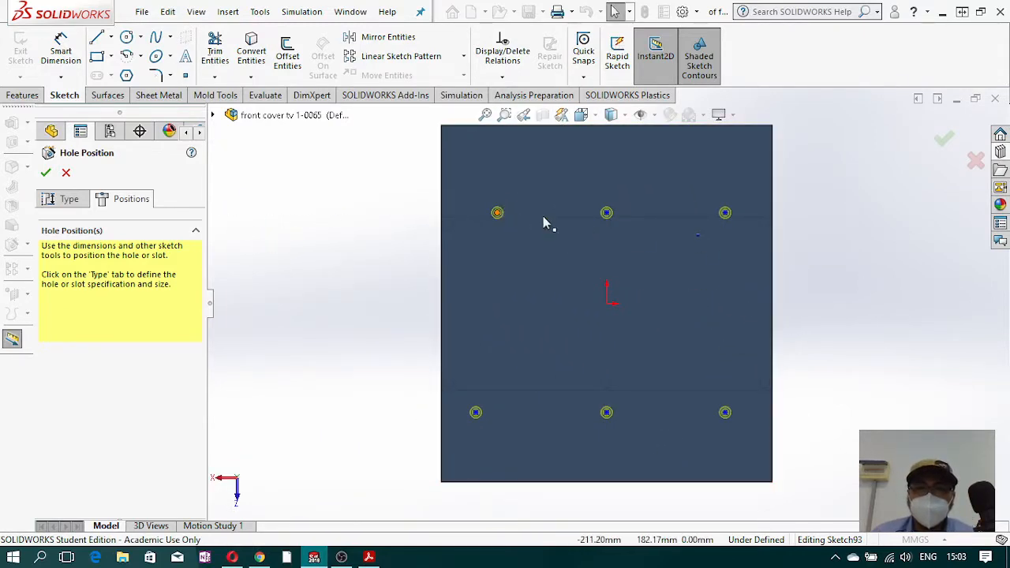
- Align the three hole points of each row with a Horizontal relation
left_click(498, 214)
left_click(726, 214, "ctrl")
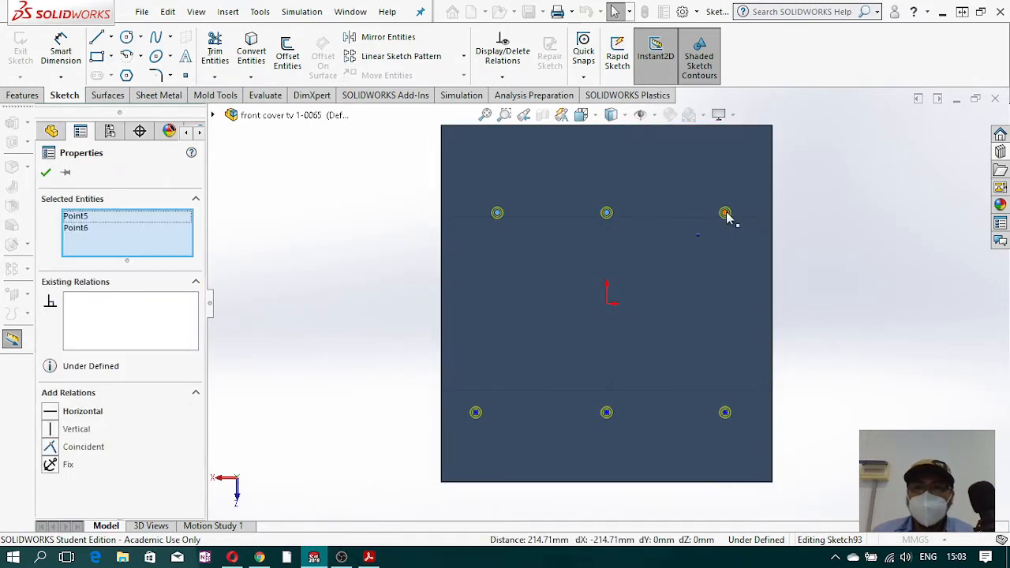
left_click(48, 411)
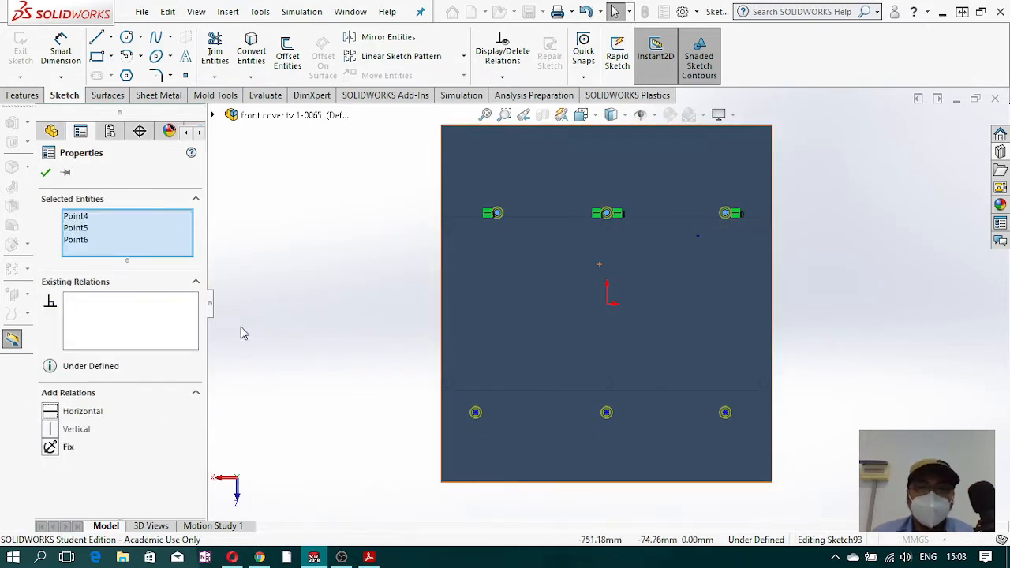
left_click(308, 373)
left_click(475, 412)
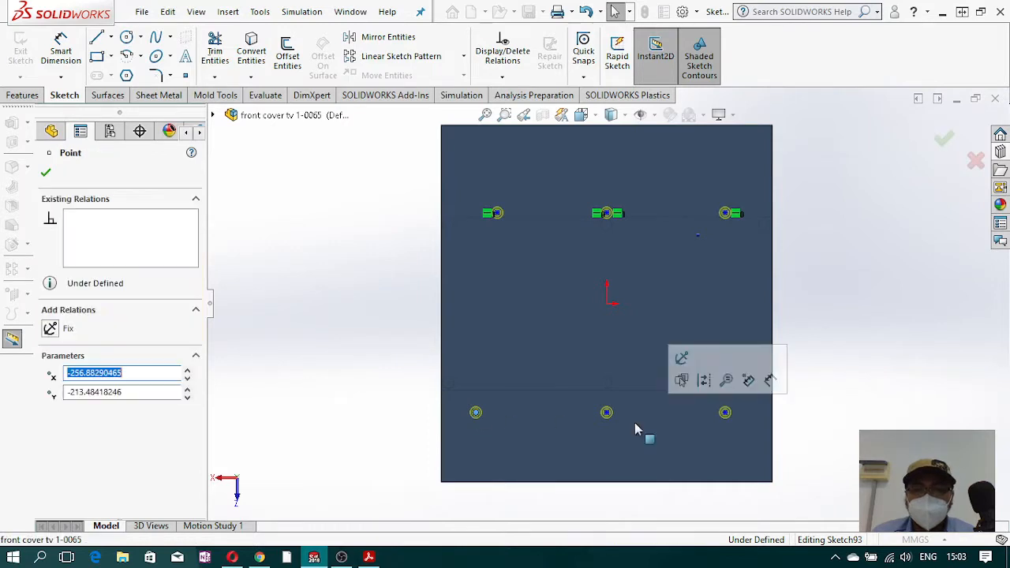
left_click(606, 413, "ctrl")
left_click(725, 413, "ctrl")
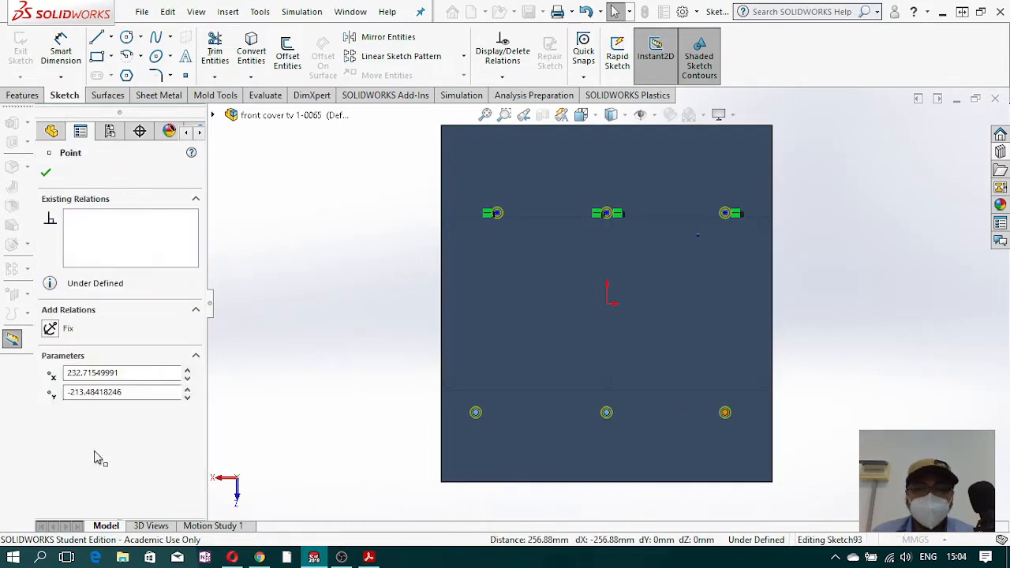
left_click(398, 302)
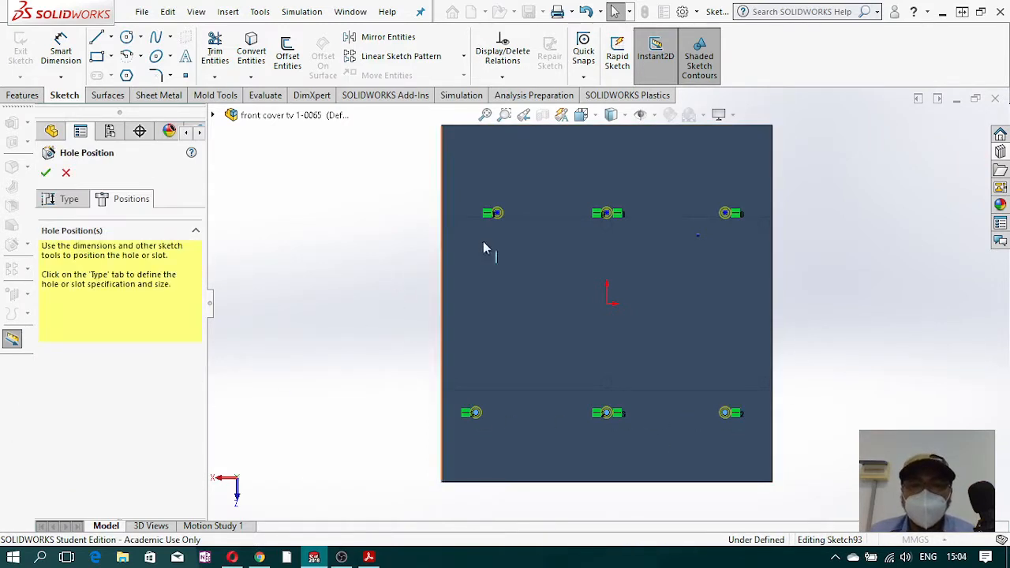
- Add Vertical relations between the end hole points nearest the feature tree and between the middle hole points and the origin
left_click(473, 415)
left_click(476, 414, "ctrl")
left_click(50, 428)
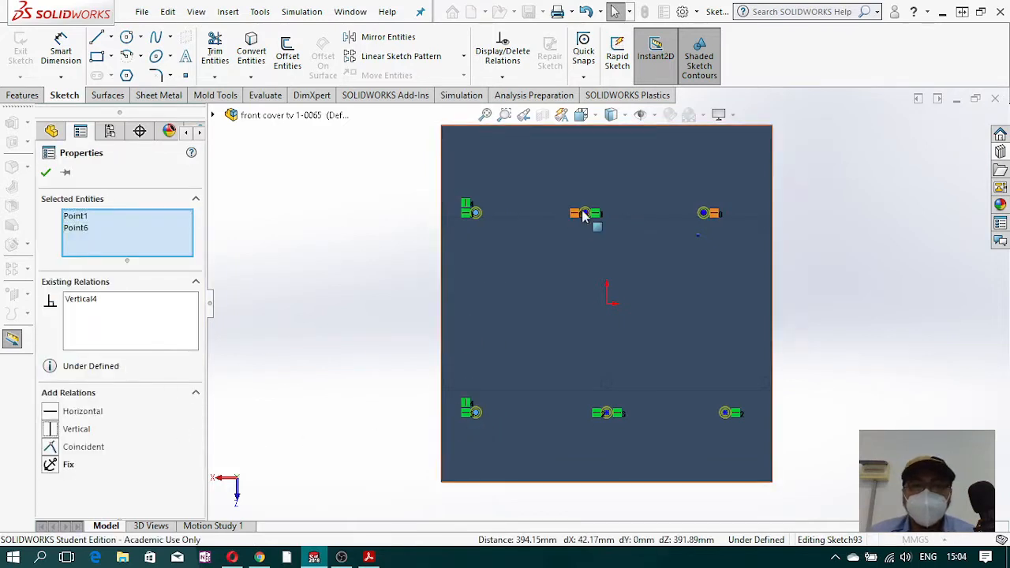
left_click(585, 213)
left_click(607, 304, "ctrl")
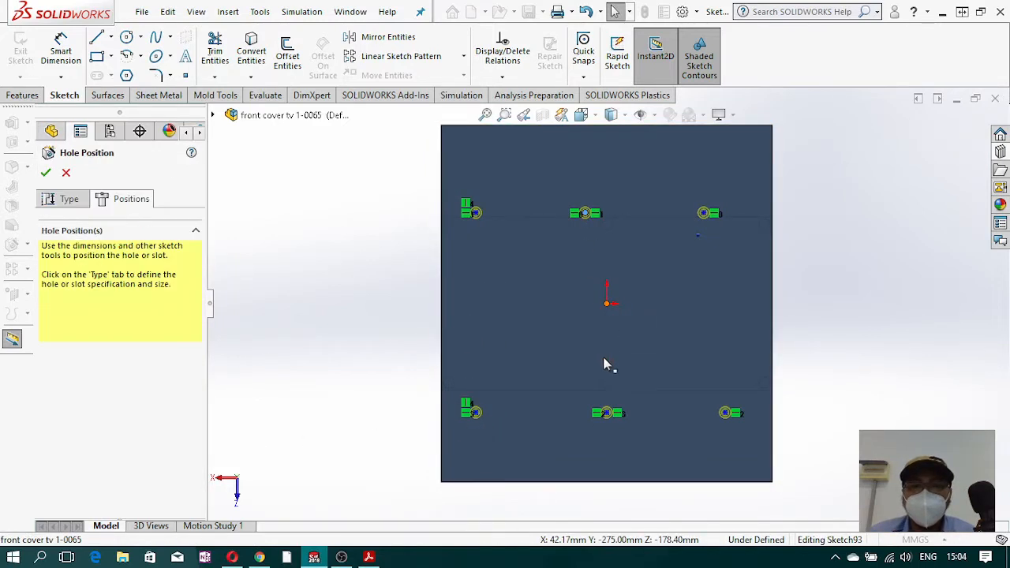
left_click(607, 412, "ctrl")
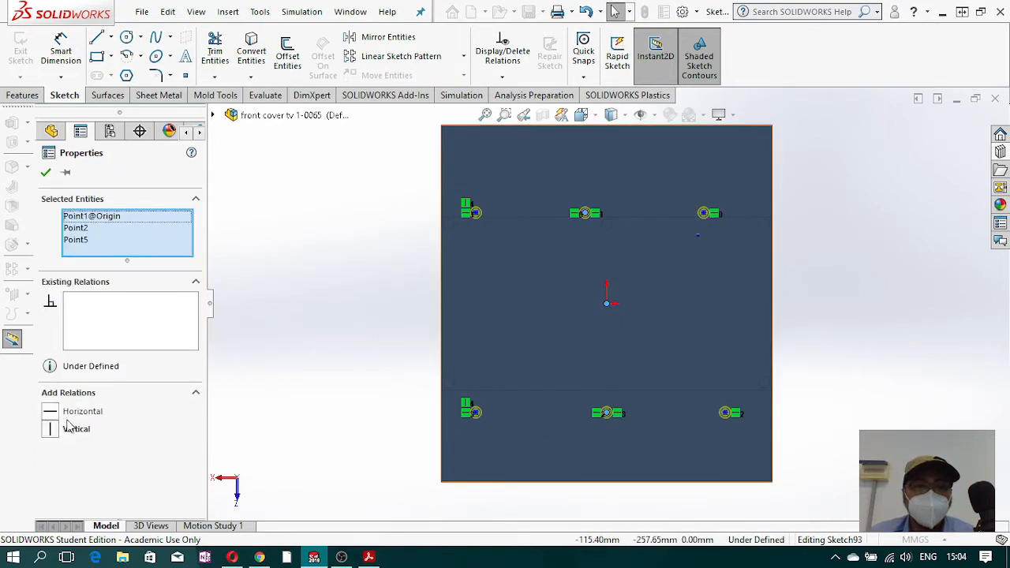
left_click(316, 270)
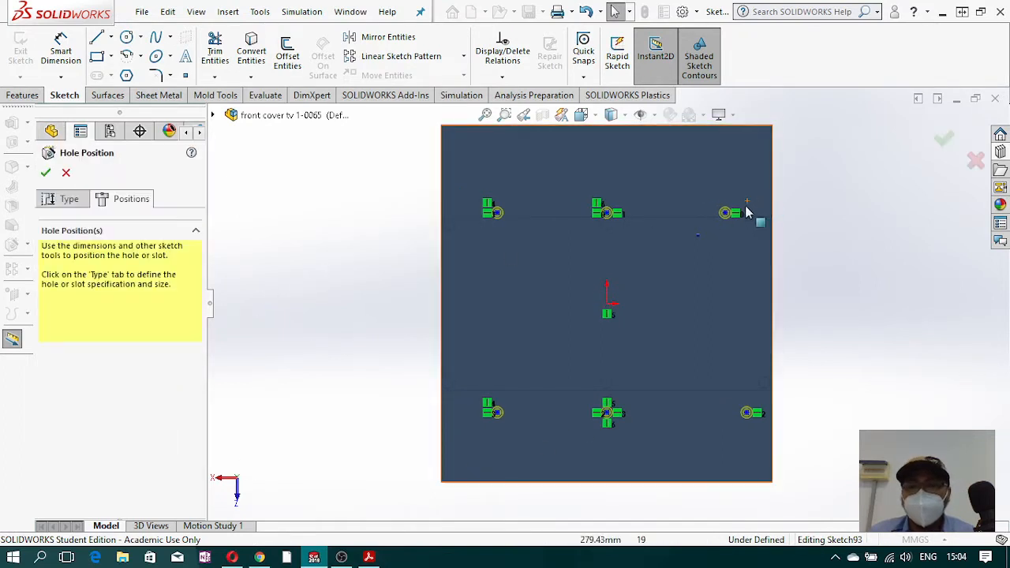
- Align the remaining end pair of hole points with a Vertical relation
left_click(724, 212)
left_click(748, 412, "ctrl")
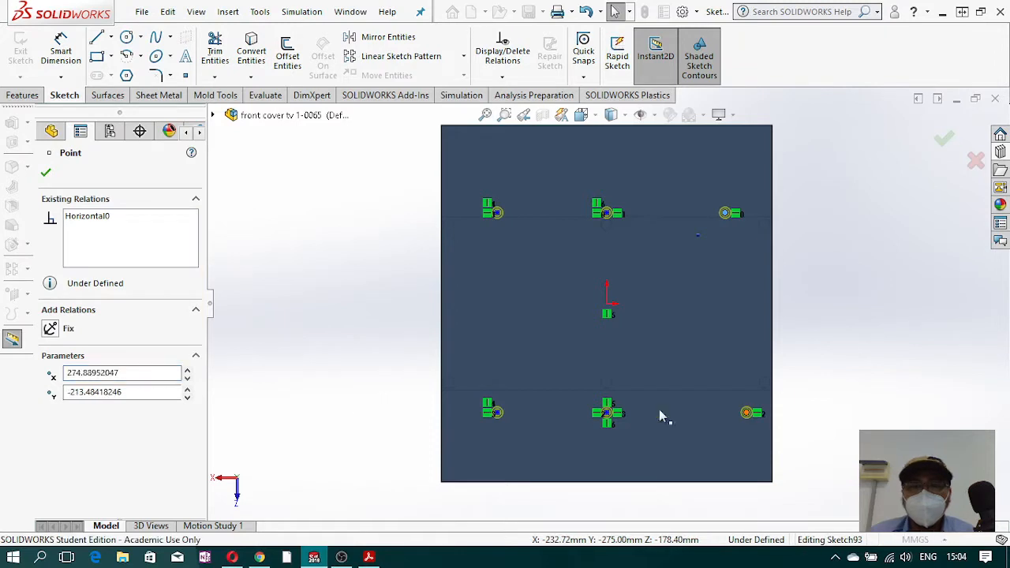
left_click(76, 428)
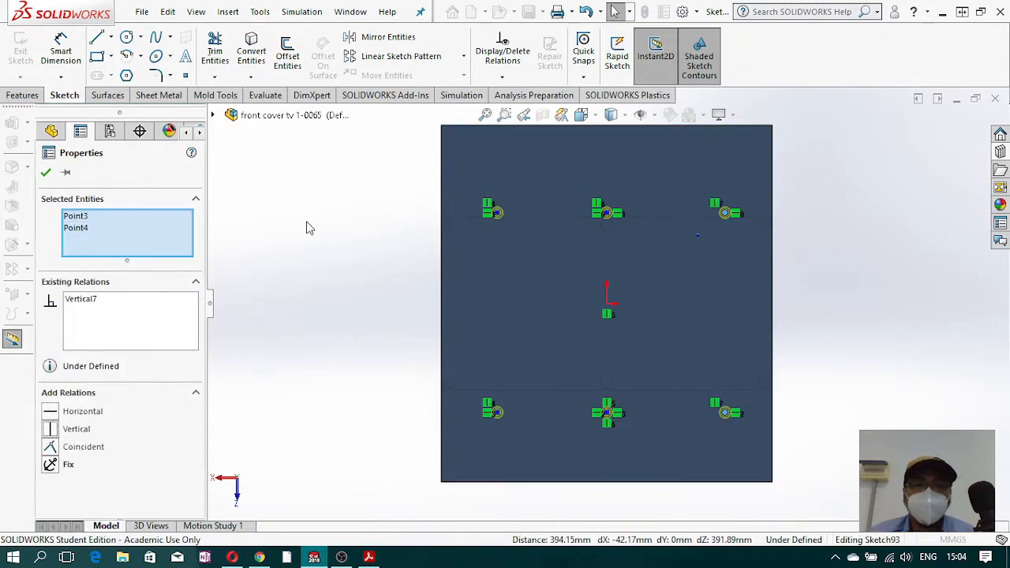
left_click(307, 226)
- Dimension the middle hole point of the upper row from the origin at 450/2 mm
left_click(61, 51)
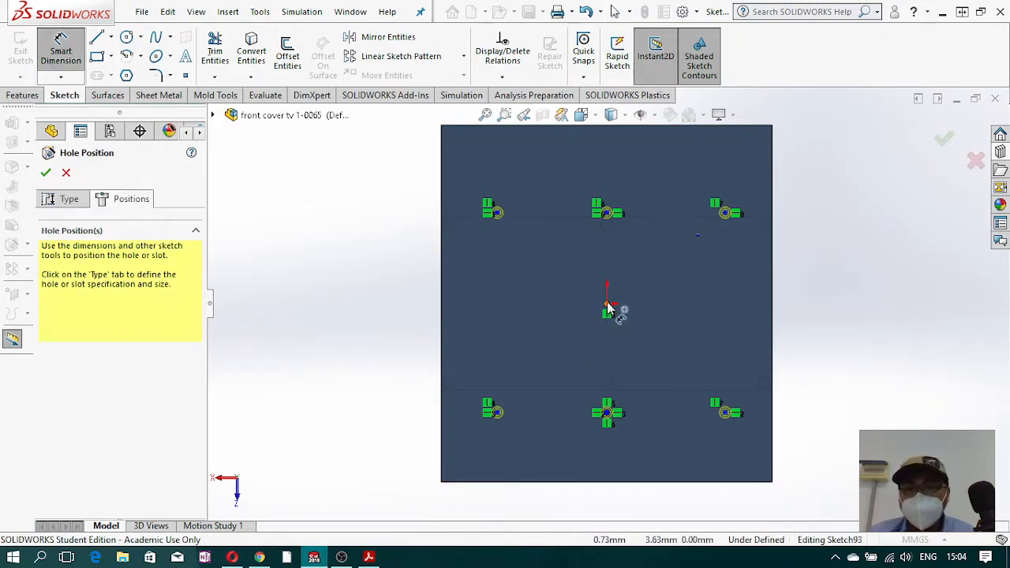
left_click(607, 213)
left_click(605, 304)
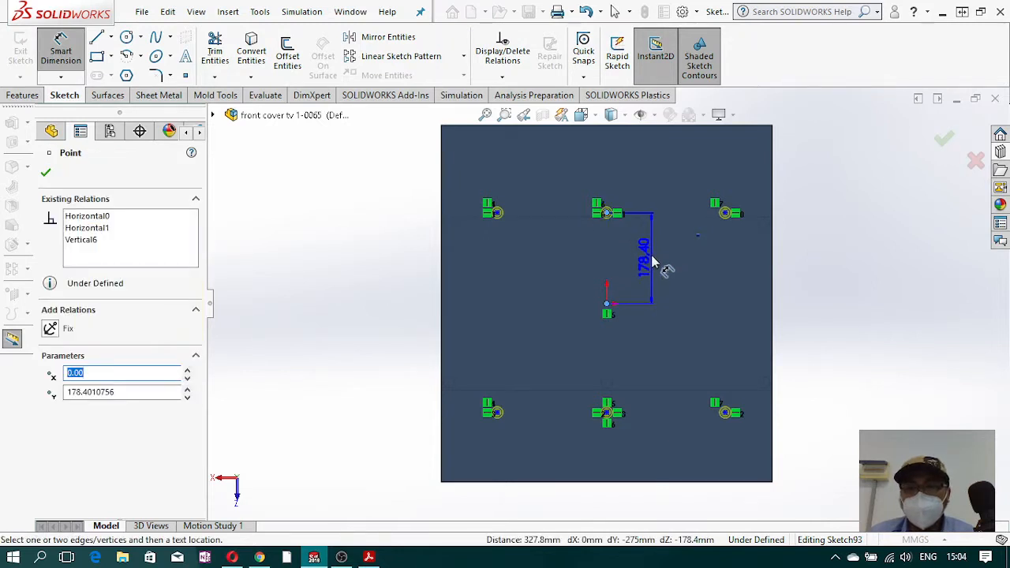
left_click(651, 262)
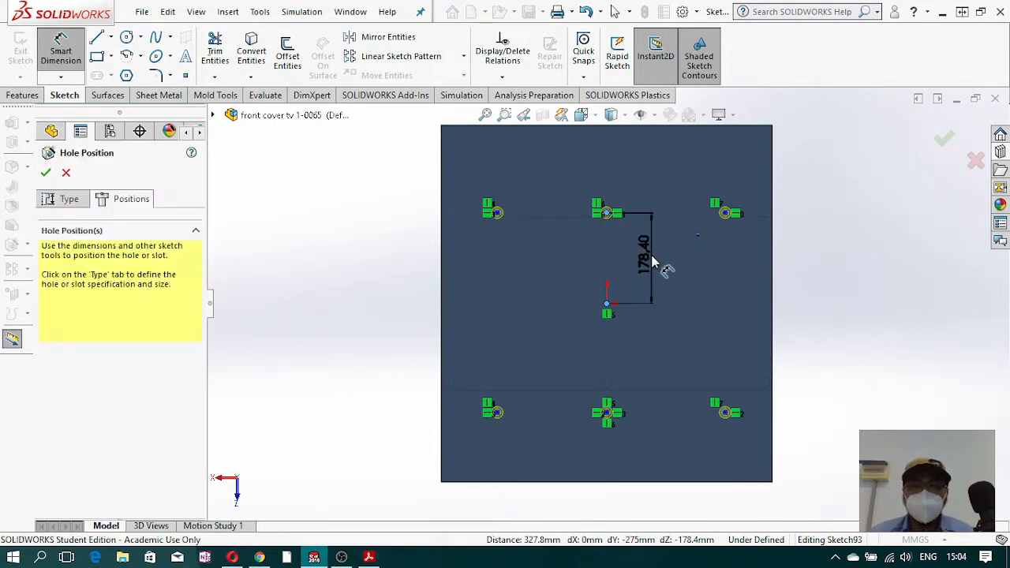
type("450/2")
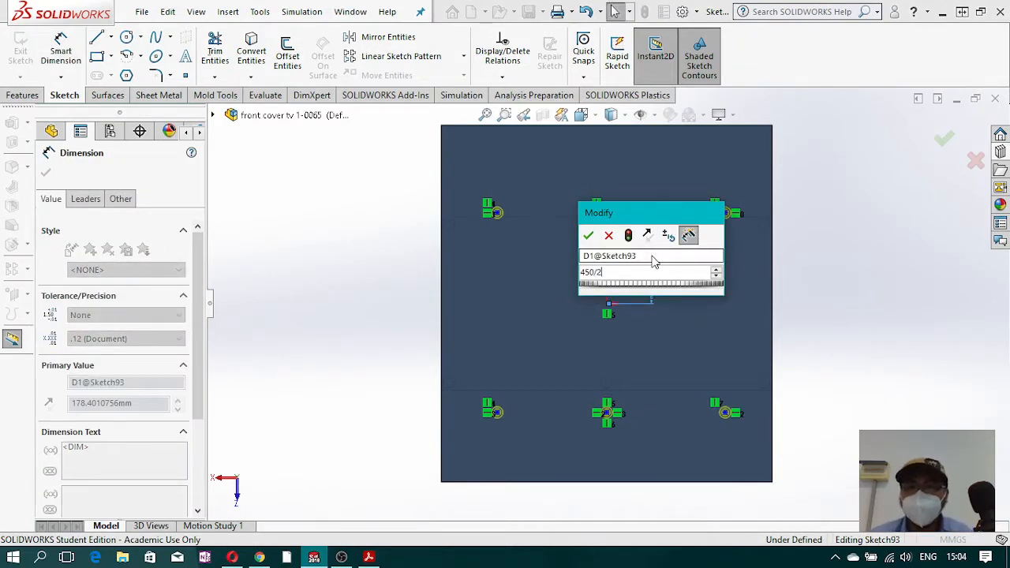
key("Return")
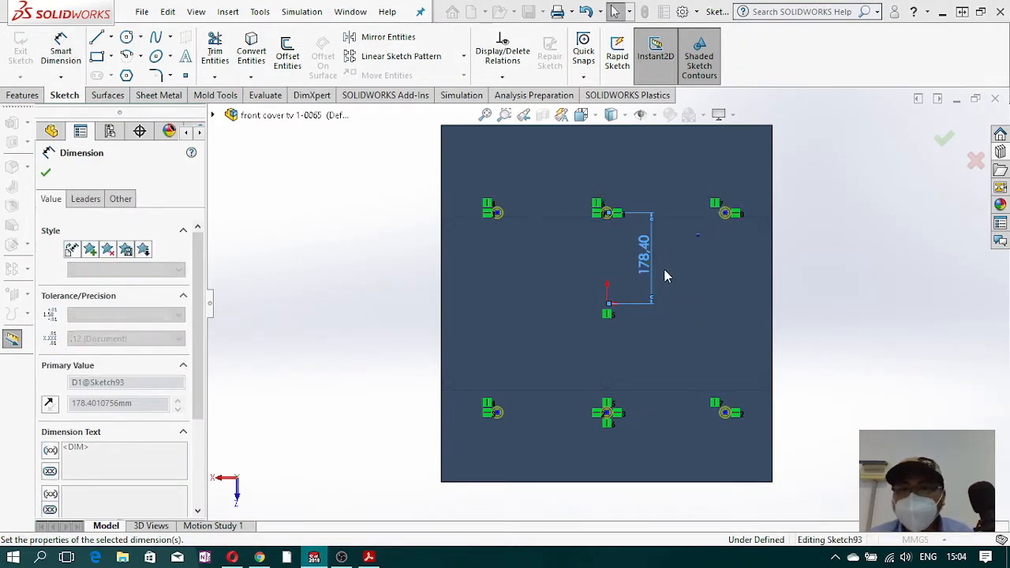
- Dimension the distance between the middle hole points of the two rows at 450 mm
left_click(607, 190)
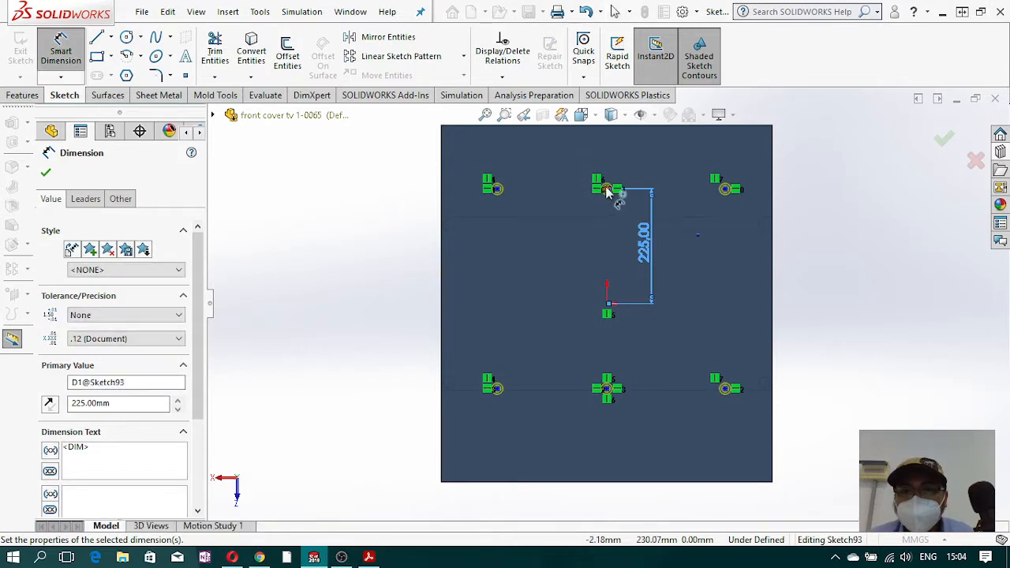
left_click(606, 388)
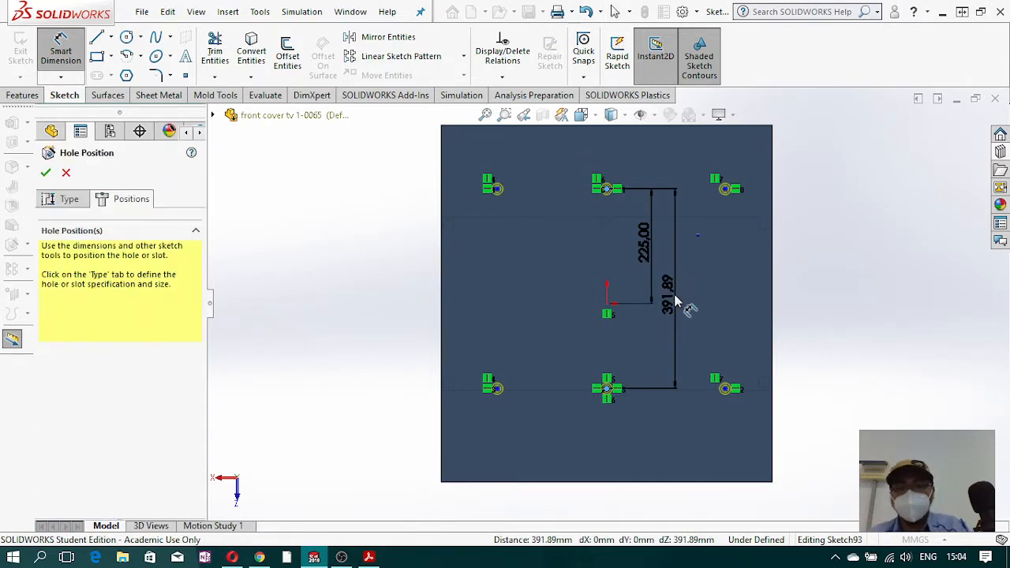
left_click(675, 302)
type("450")
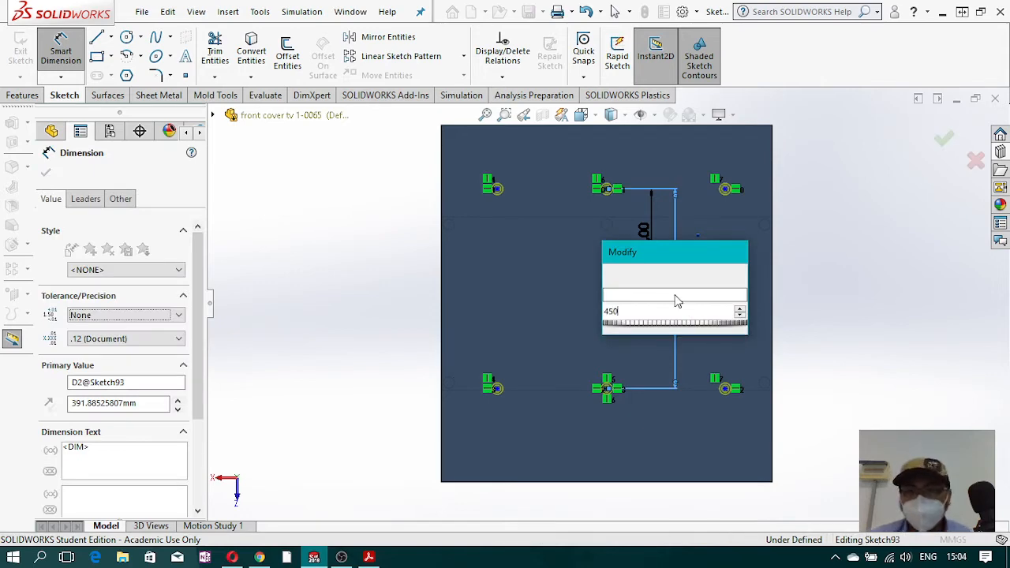
key("Escape")
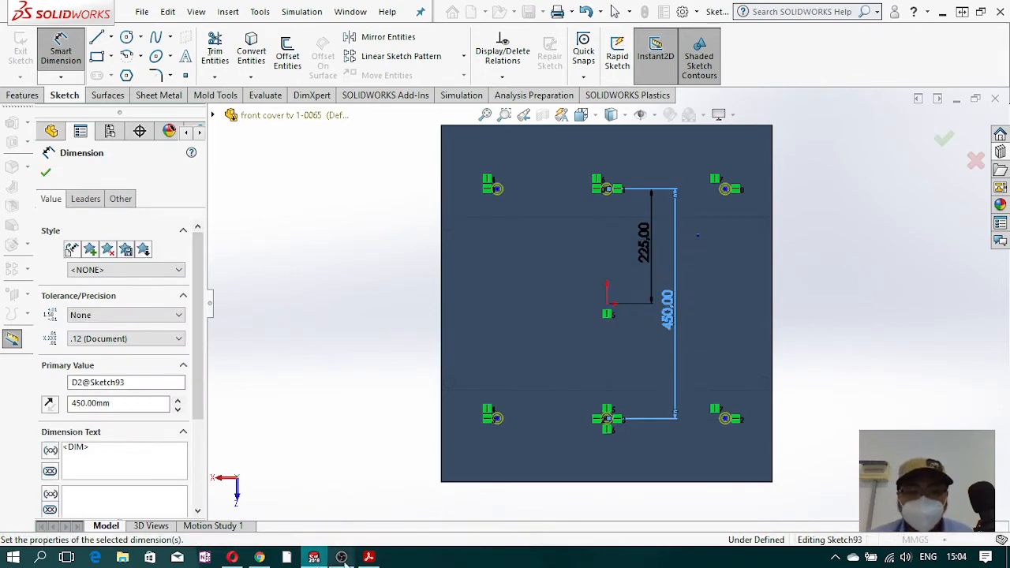
- Check the hole spacing in the catalogue PDF and dimension the upper row's end point nearest the feature tree 200 mm from the middle point
left_click(368, 557)
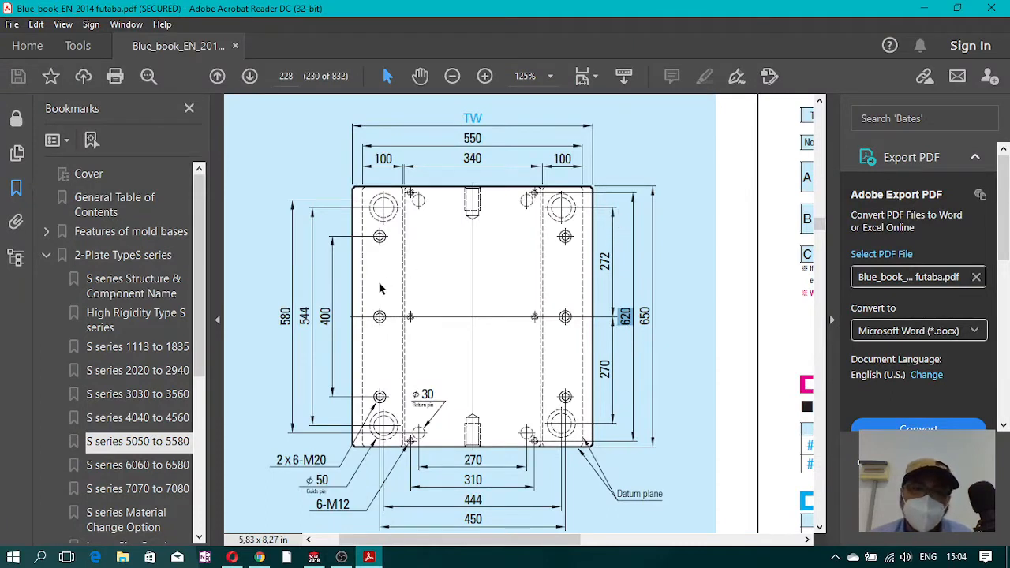
left_click(915, 14)
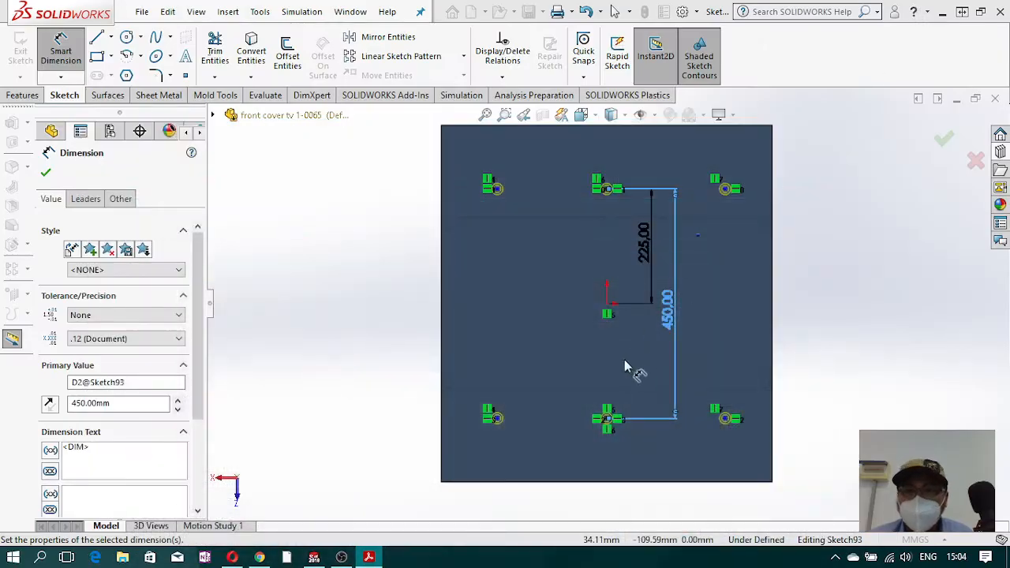
left_click(495, 189)
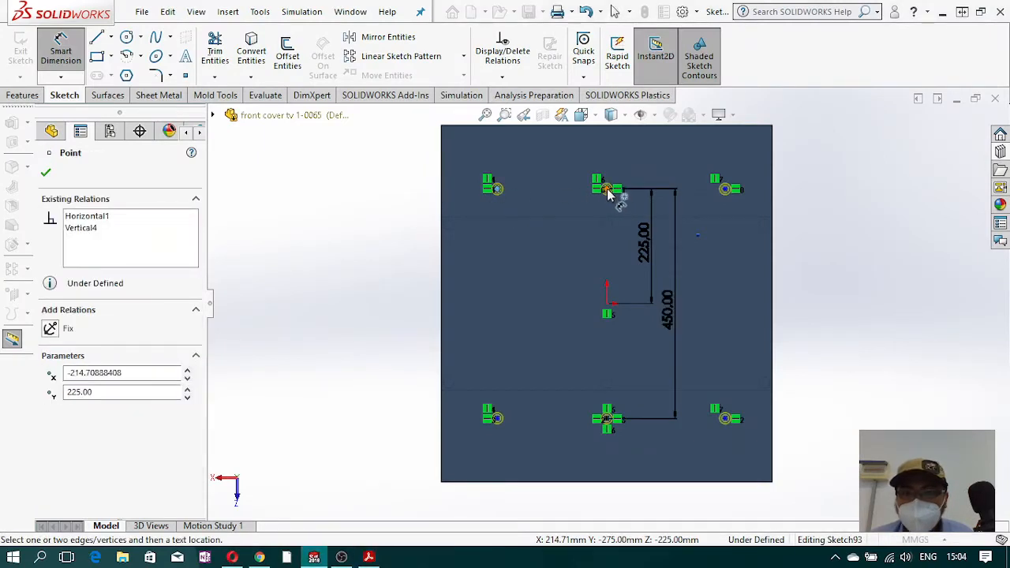
left_click(606, 188)
left_click(544, 152)
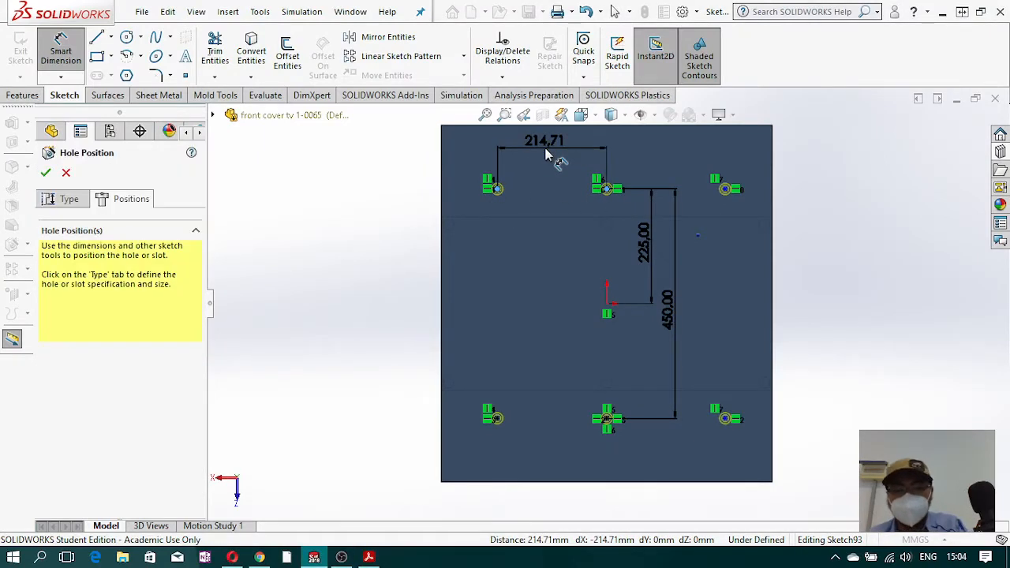
type("200")
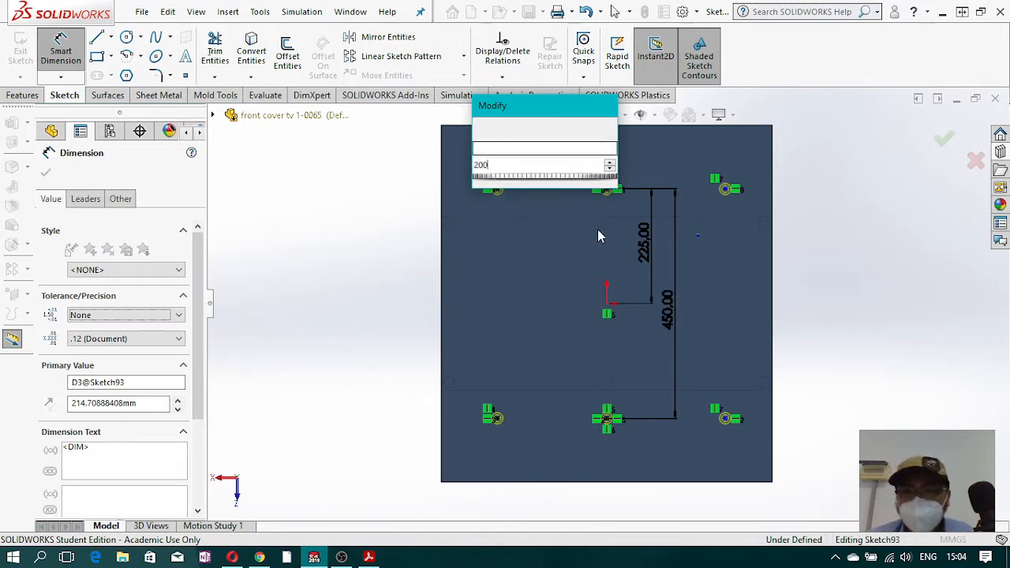
key("Escape")
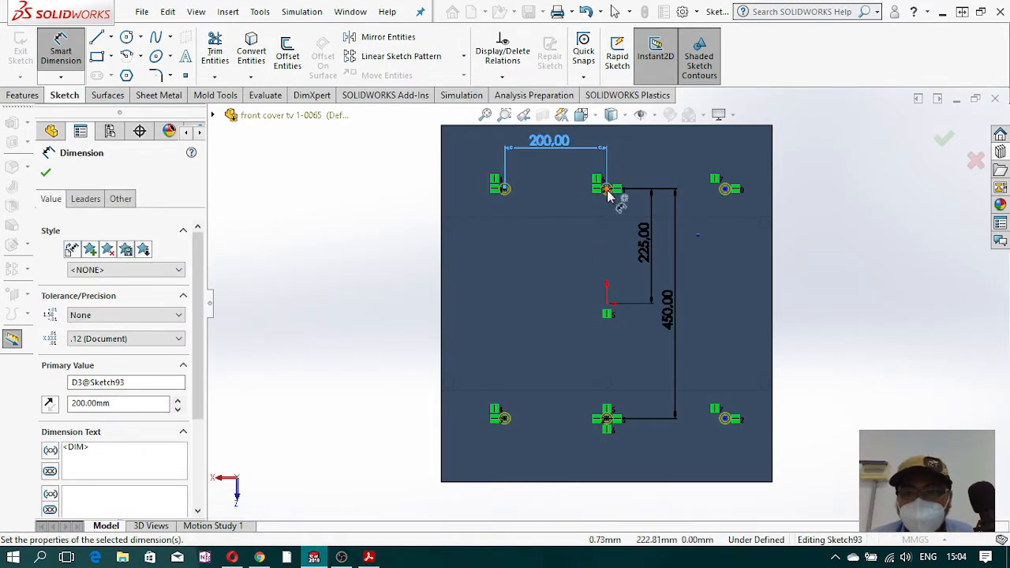
- Dimension the upper row's other end hole point 200 mm from the middle point
left_click(606, 191)
left_click(725, 191)
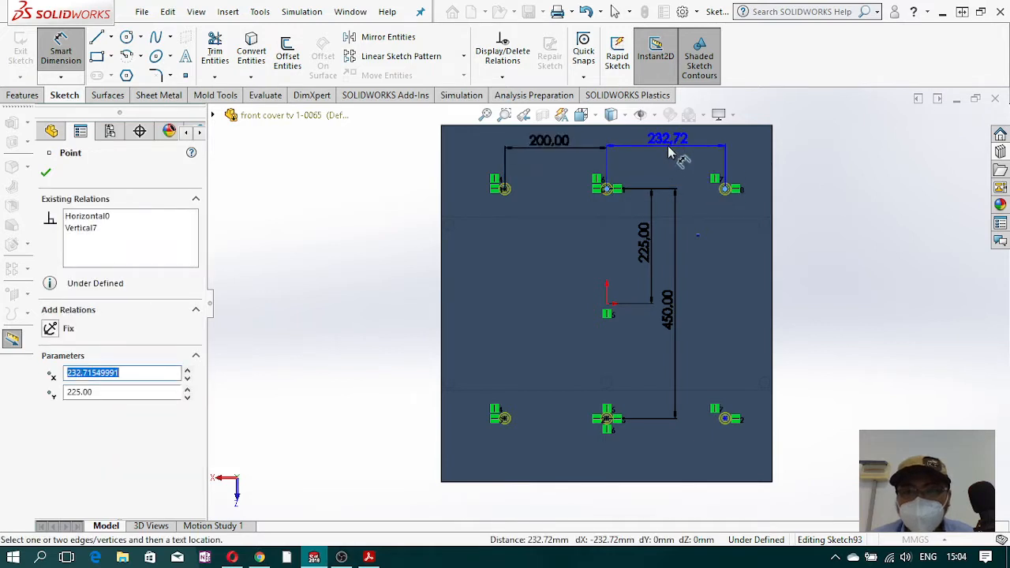
left_click(668, 152)
type("200")
key("Return")
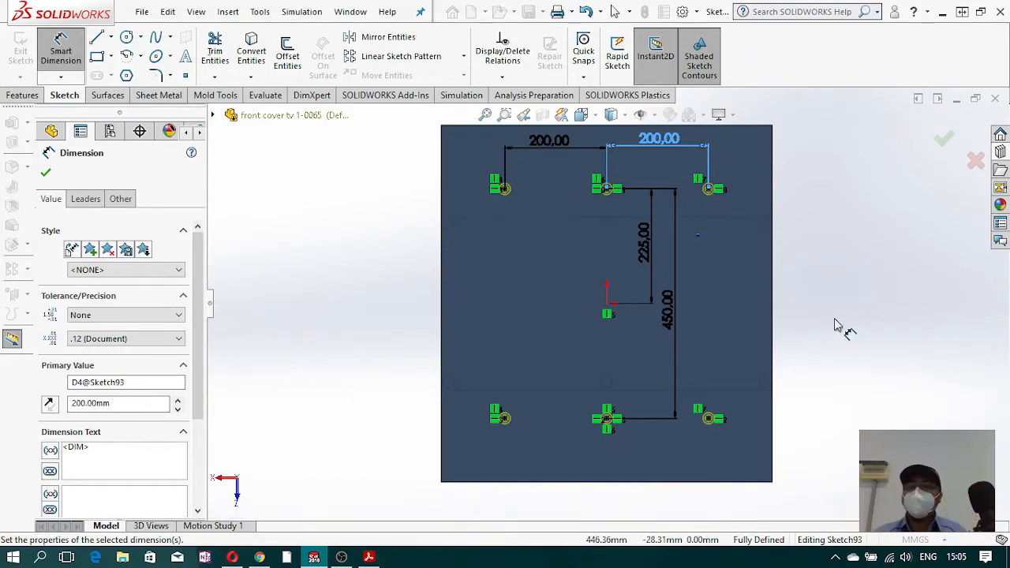
- Review the six hole positions on the plate and look up the screw size in the mould base catalogue PDF
scroll(663, 272, "up", 4)
scroll(656, 246, "down", 2)
middle_click_drag(619, 422, 584, 289)
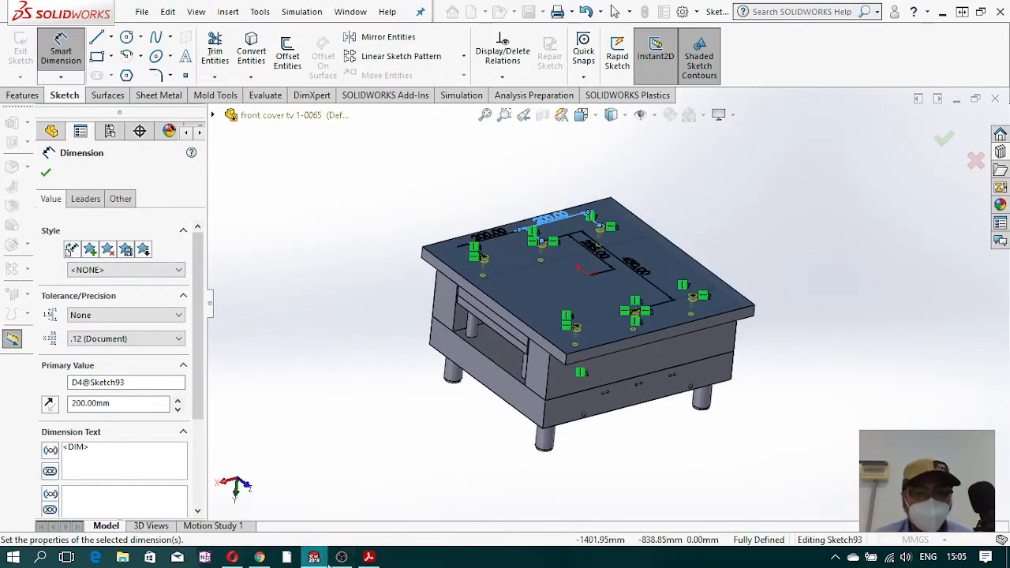
left_click(372, 558)
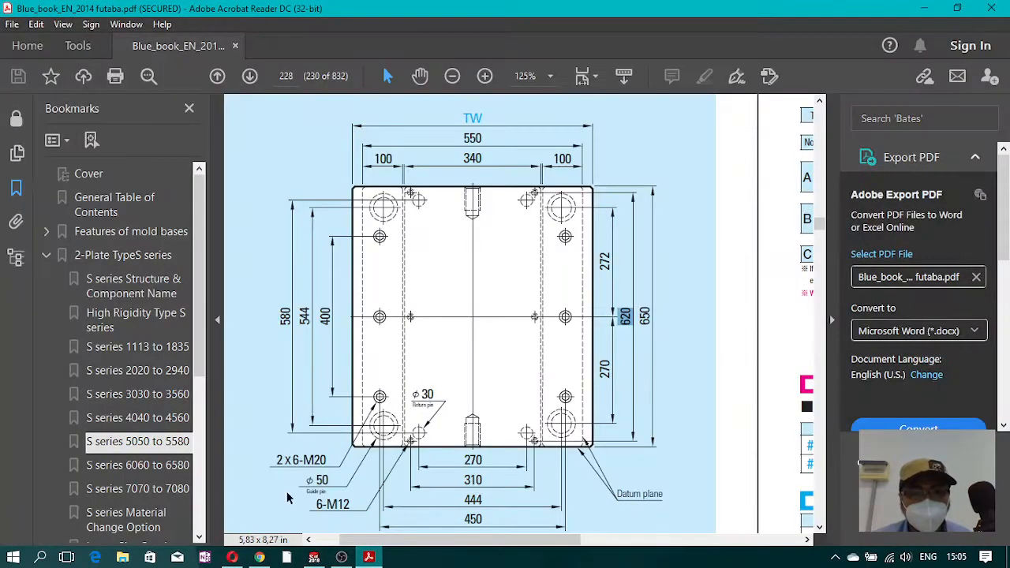
left_click(929, 9)
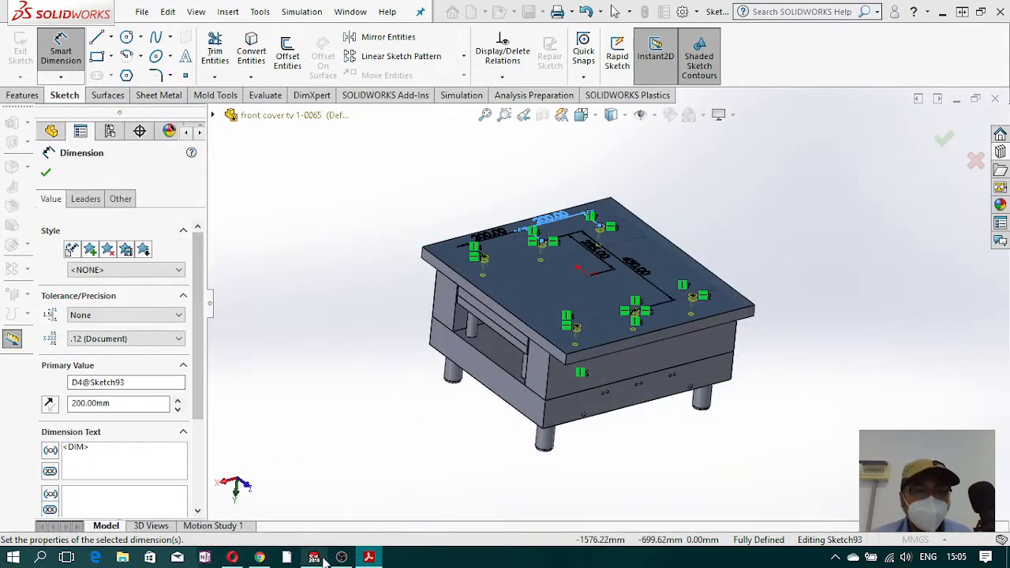
left_click(368, 557)
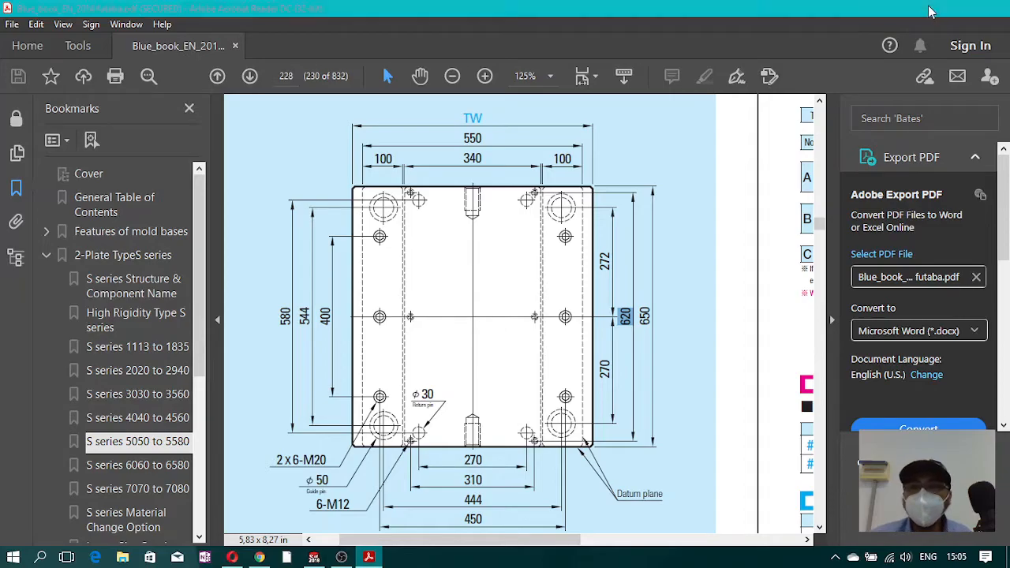
left_click(929, 9)
scroll(241, 198, "down", 4)
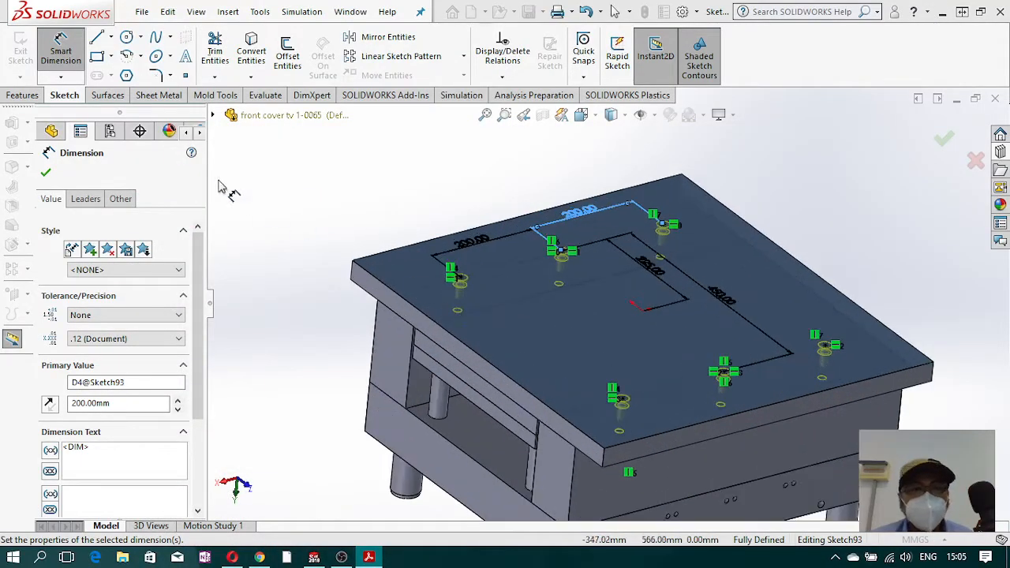
scroll(241, 198, "down", 2)
- Finish positioning the holes and set the counterbore hole size to M20 with a 35 mm counterbore diameter
left_click(45, 172)
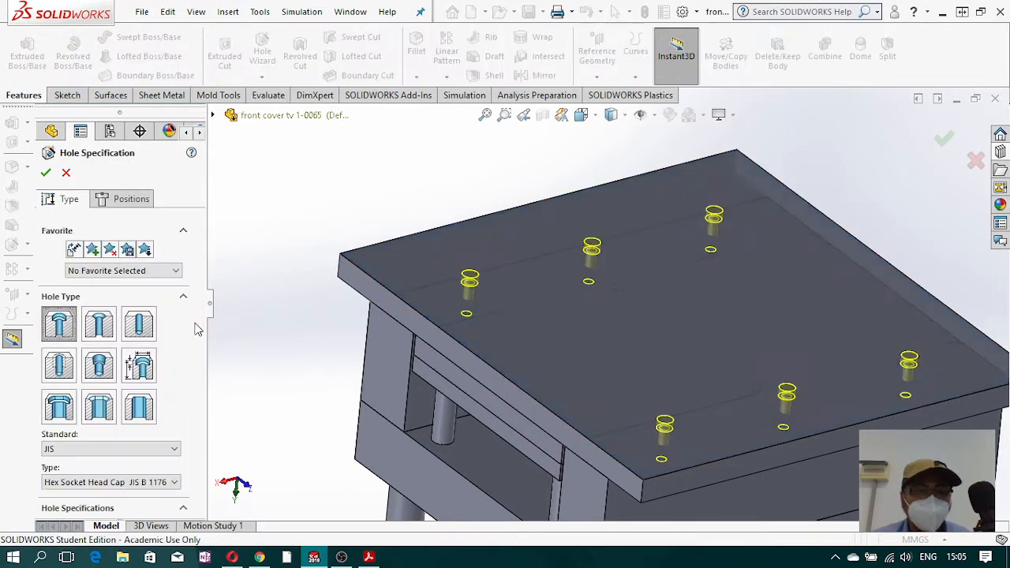
left_click_drag(196, 334, 197, 405)
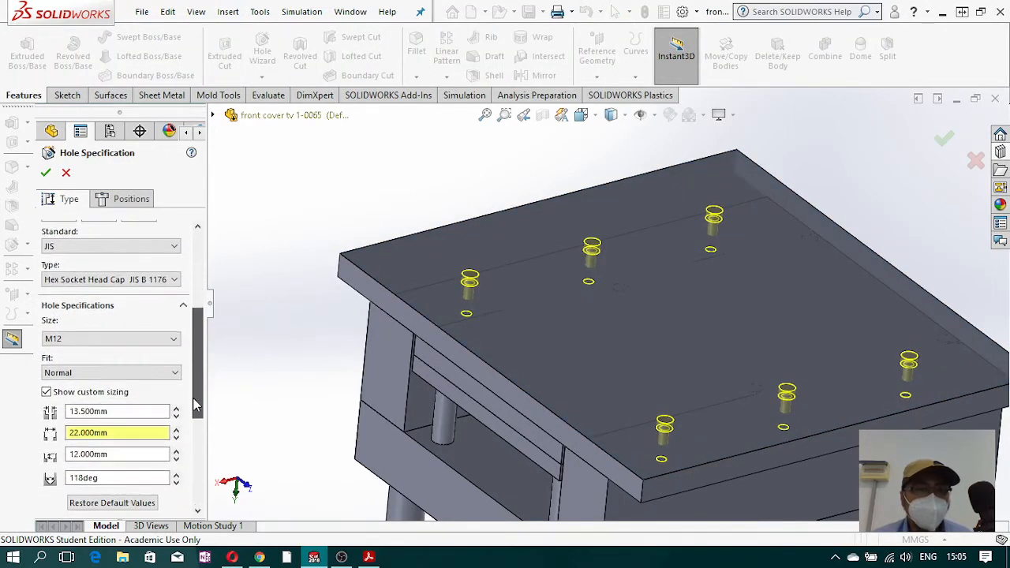
left_click(154, 338)
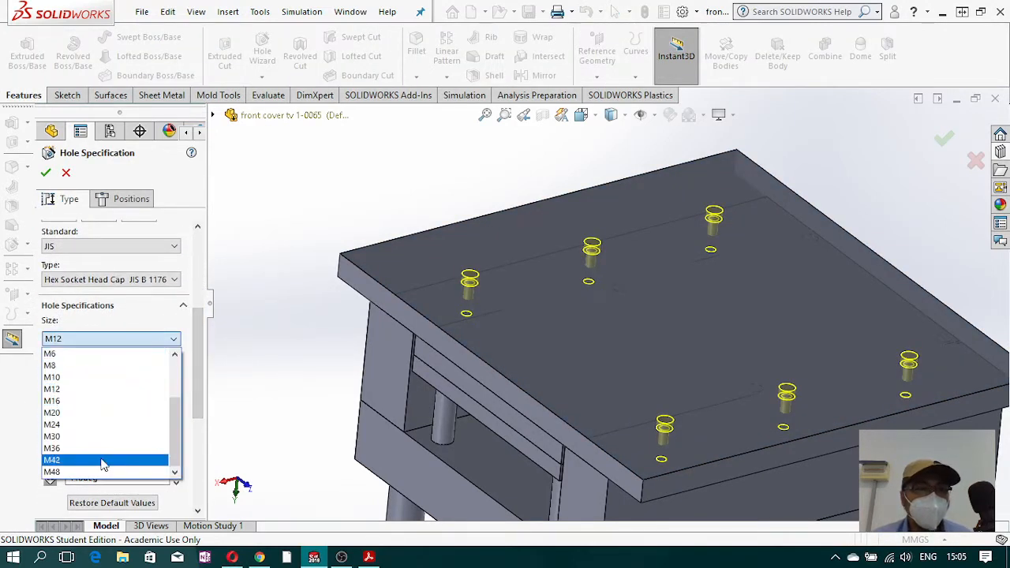
left_click(106, 413)
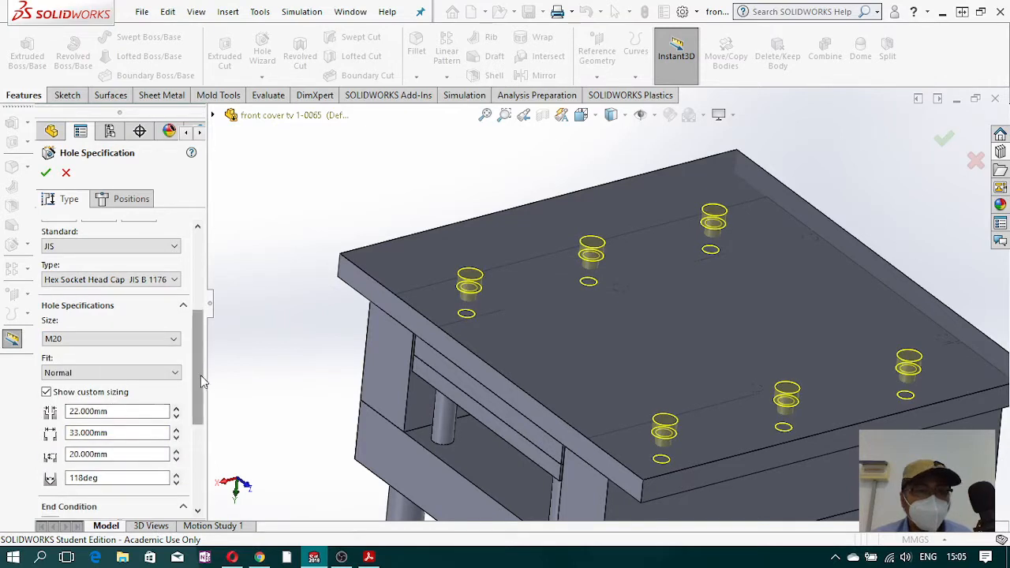
left_click_drag(199, 382, 199, 404)
left_click_drag(112, 373, 16, 373)
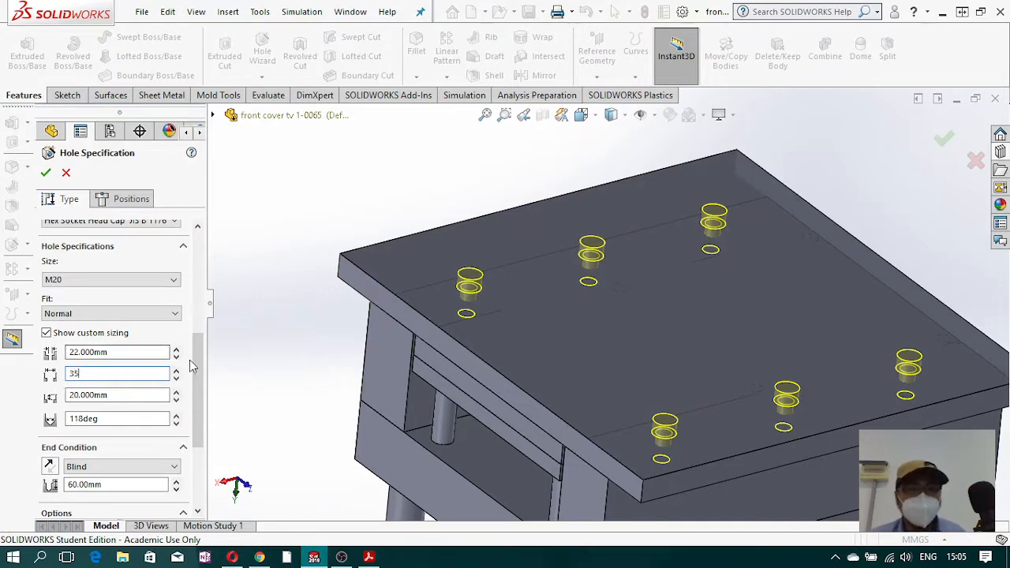
- Set the blind depth of the six counterbore holes to 220 mm so they extend through the plates below
mouse_move(197, 366)
left_mouse_down()
mouse_move(202, 433)
mouse_move(203, 379)
left_mouse_up()
scroll(683, 367, "up", 5)
scroll(645, 356, "down", 3)
middle_click_drag(621, 324, 626, 341)
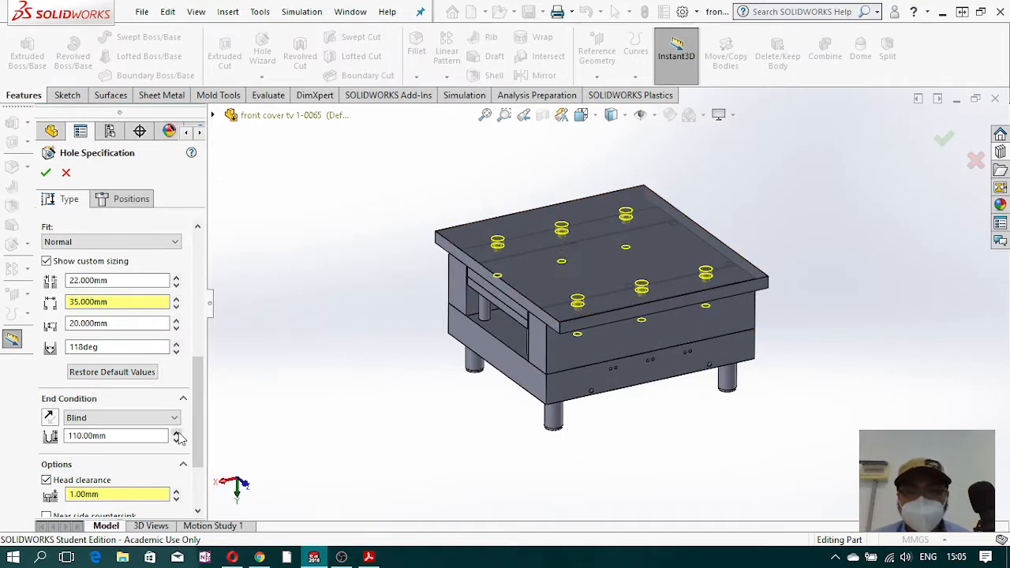
middle_click_drag(573, 406, 560, 339)
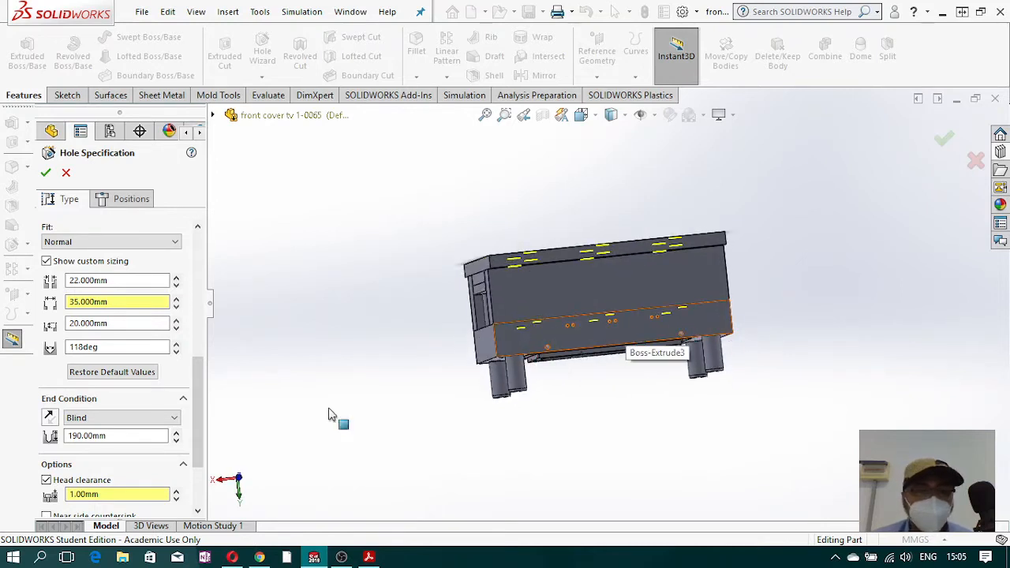
mouse_move(489, 431)
middle_mouse_down()
mouse_move(494, 449)
mouse_move(494, 427)
middle_mouse_up()
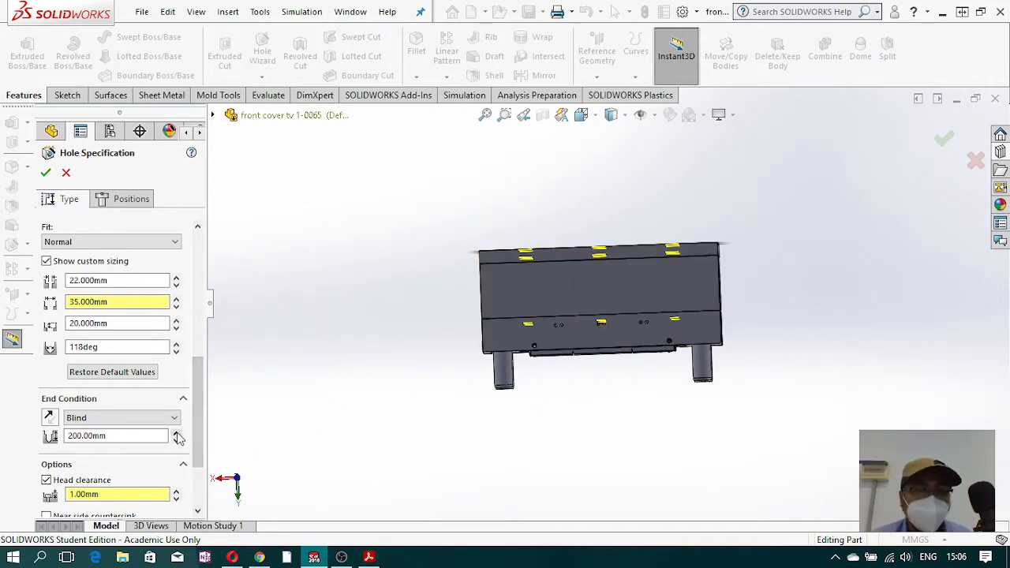
middle_click_drag(376, 402, 576, 237)
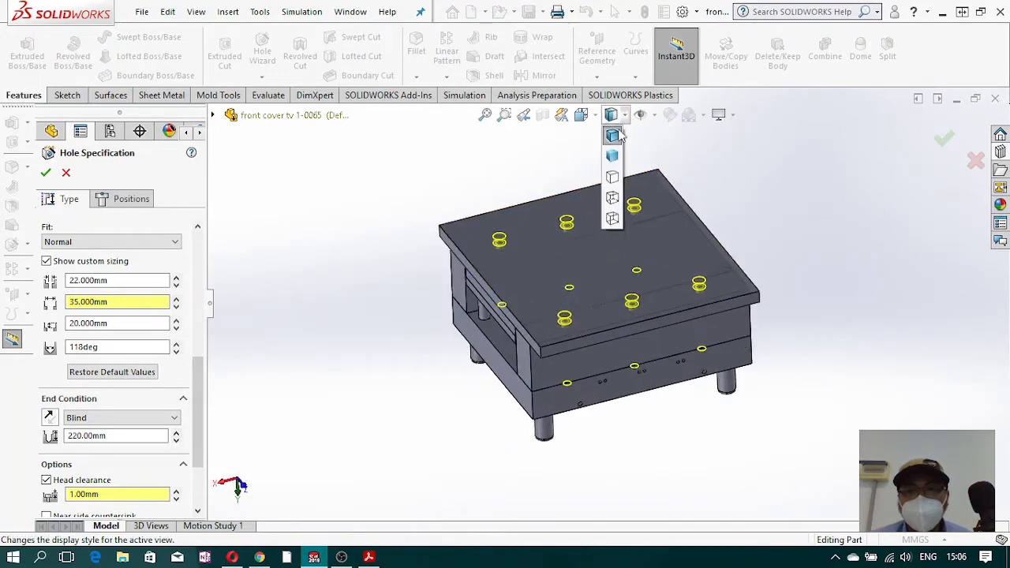
- Display the mould in wireframe and examine how far the hole previews reach into the lower plate and whether they clear its internal channels
left_click(612, 219)
middle_click_drag(637, 364, 709, 355)
scroll(615, 338, "down", 6)
scroll(708, 362, "up", 3)
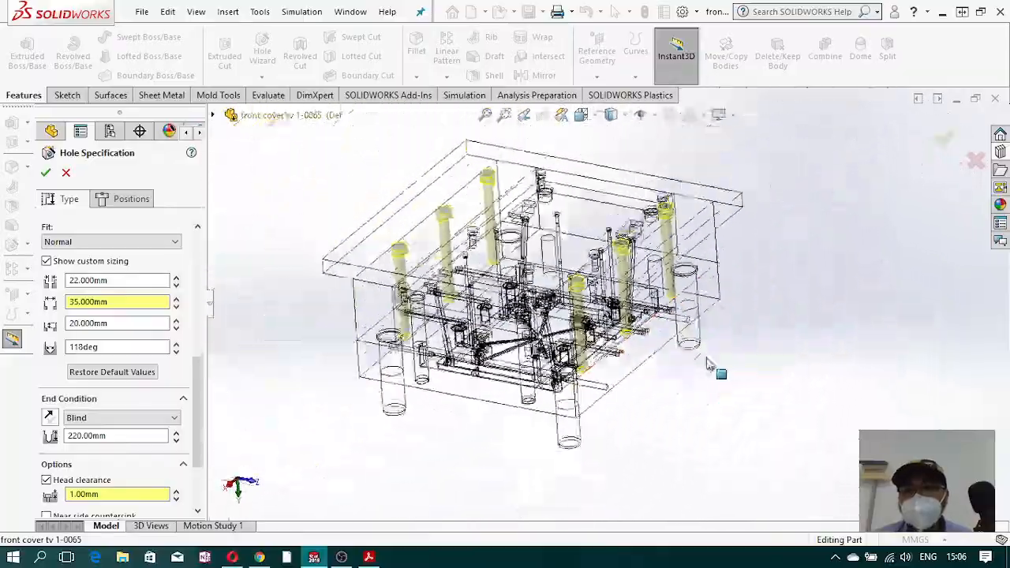
scroll(623, 334, "down", 5)
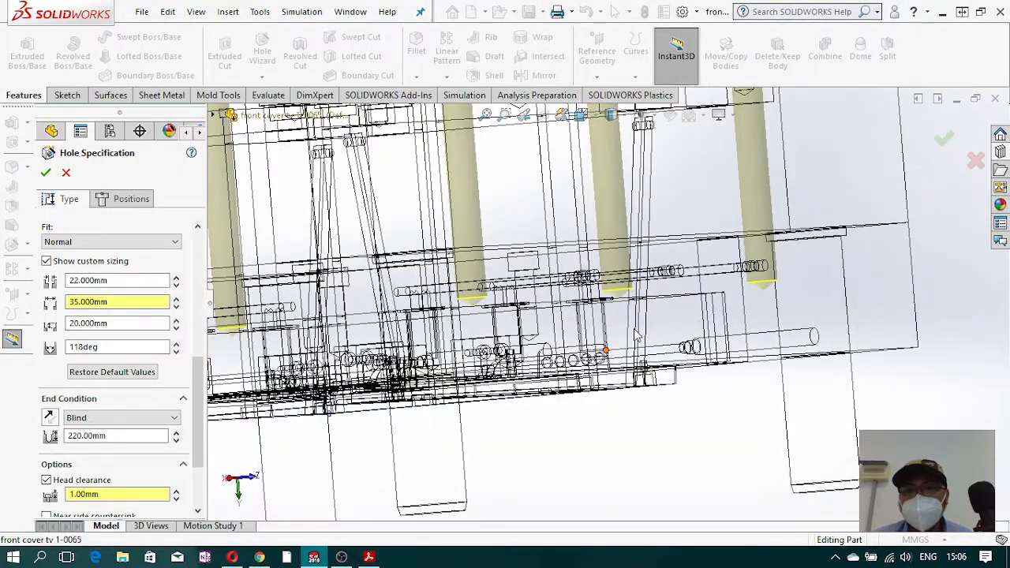
scroll(663, 271, "down", 5)
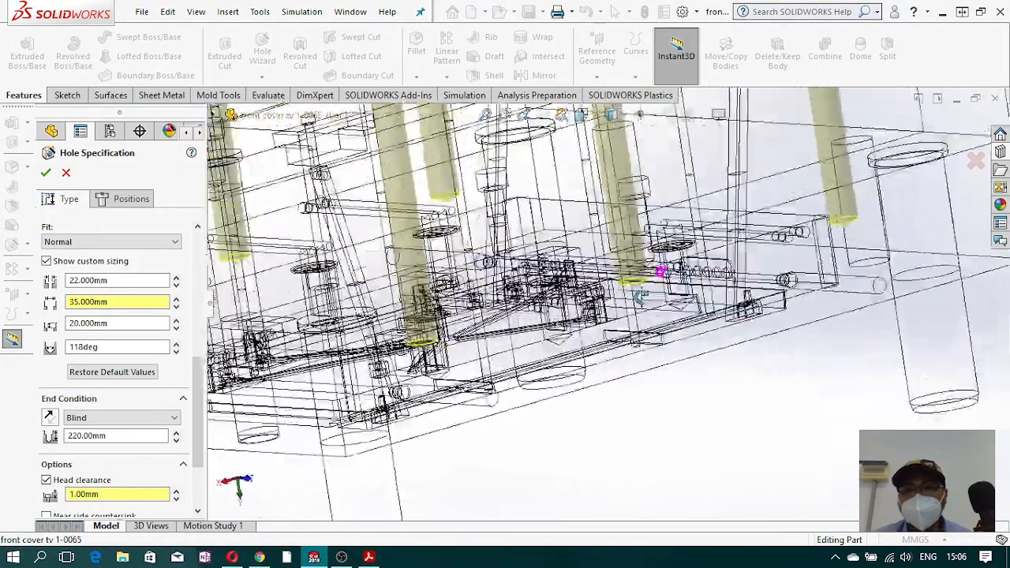
middle_click_drag(623, 284, 654, 290)
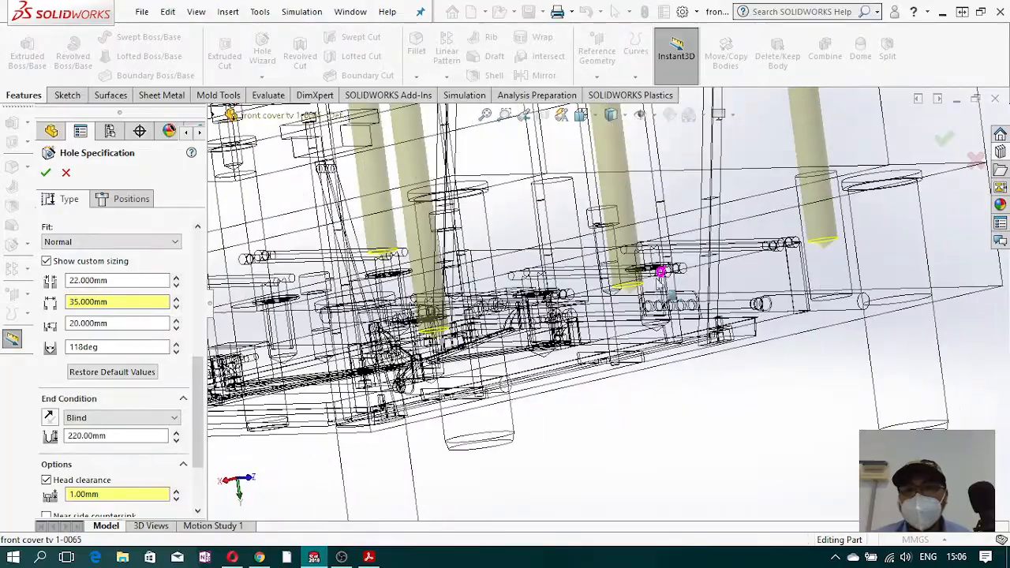
- Set the blind depth of the six counterbore holes to 200 mm and check their tips against the lower plate's internal channels
scroll(669, 272, "up", 6)
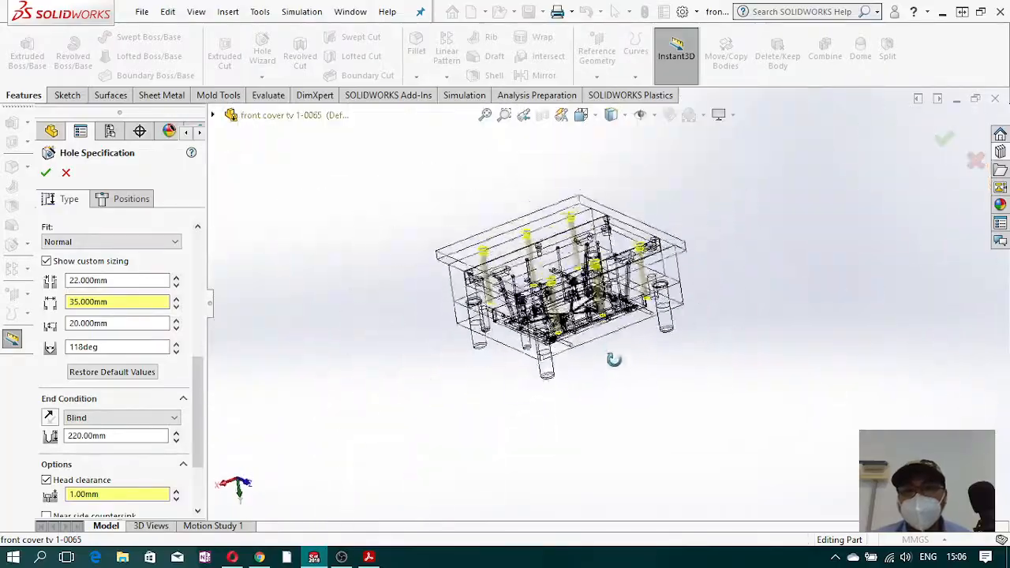
scroll(631, 333, "down", 10)
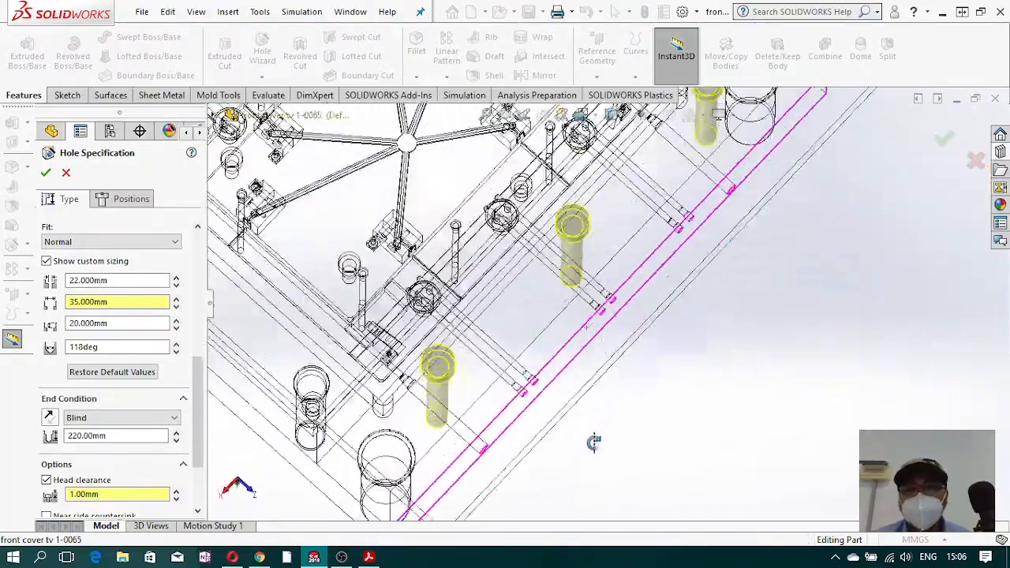
middle_click_drag(598, 478, 599, 308)
scroll(600, 308, "up", 5)
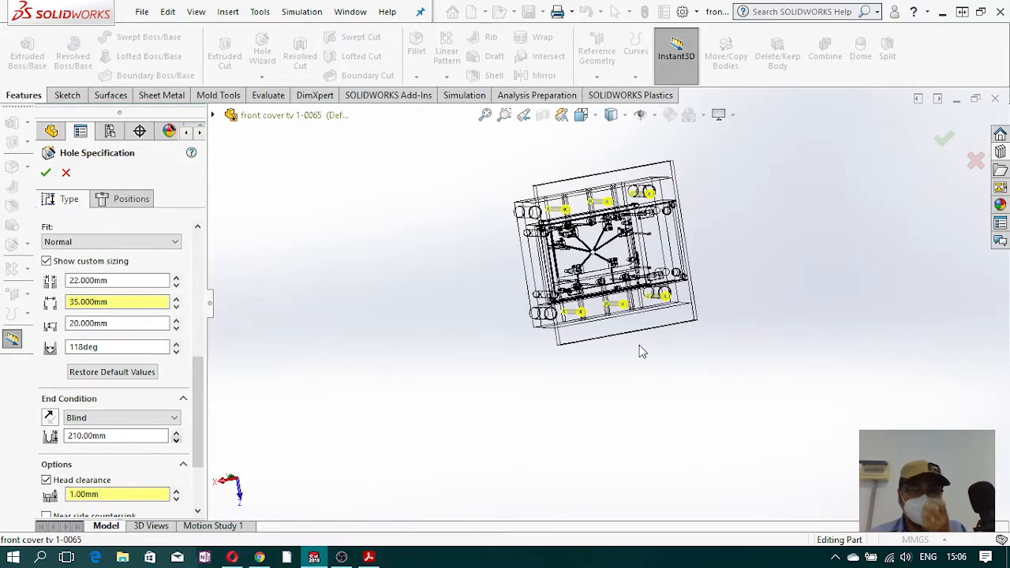
scroll(608, 297, "down", 4)
middle_click_drag(608, 298, 619, 247)
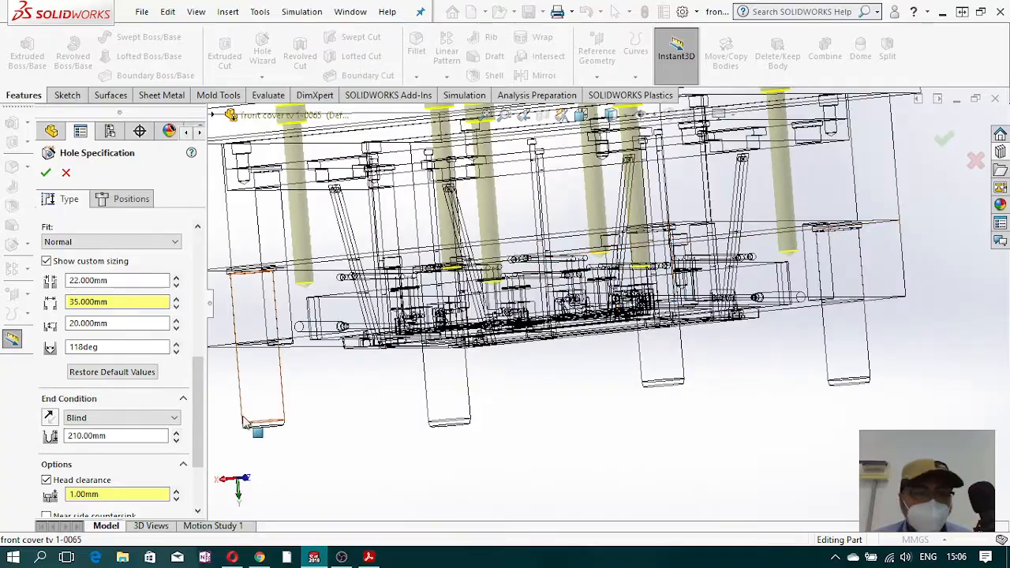
middle_click_drag(630, 385, 609, 370)
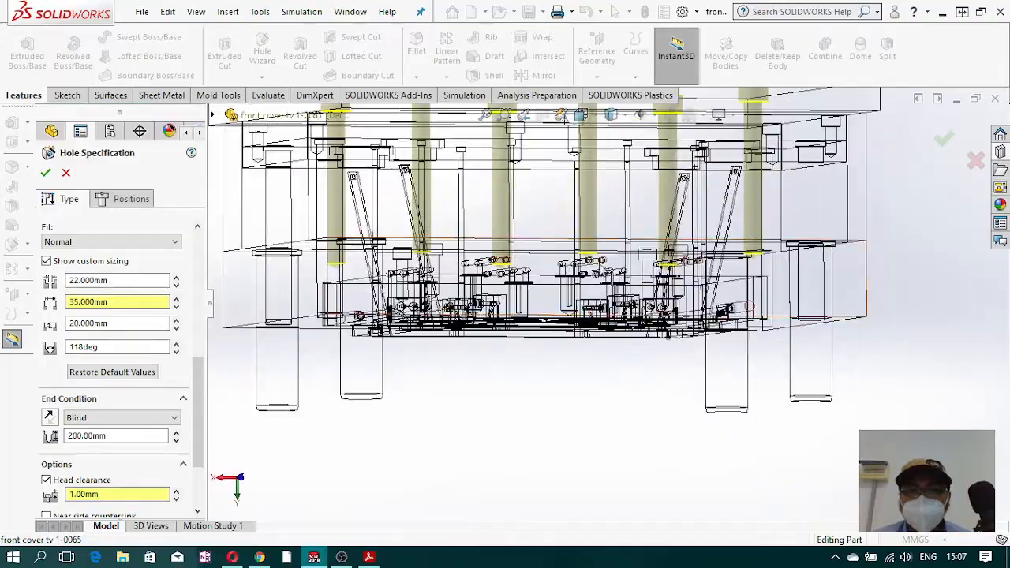
scroll(601, 271, "down", 8)
mouse_move(575, 276)
middle_mouse_down()
mouse_move(568, 261)
mouse_move(595, 284)
mouse_move(573, 273)
middle_mouse_up()
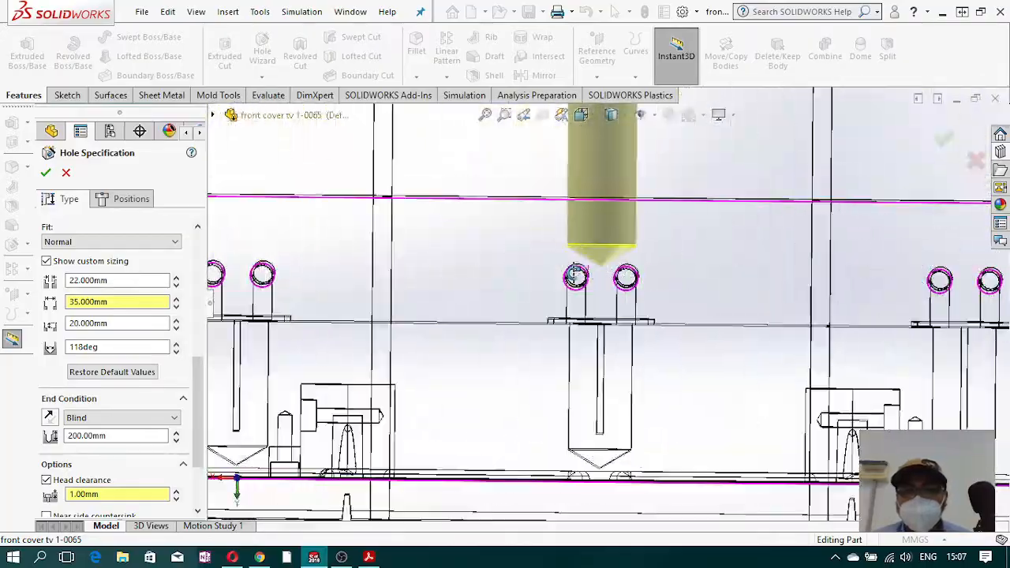
- Switch the mould from wireframe back to shaded display with edges
scroll(575, 274, "up", 10)
scroll(620, 317, "up", 3)
middle_click_drag(604, 327, 428, 281)
left_click_drag(204, 414, 205, 489)
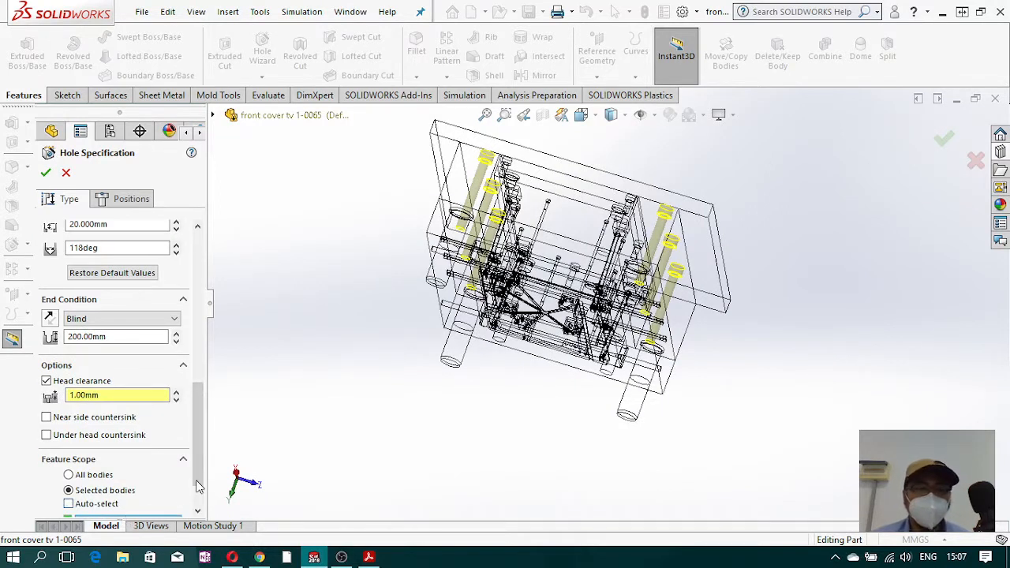
left_click(610, 115)
left_click(611, 136)
middle_click_drag(597, 385, 412, 252)
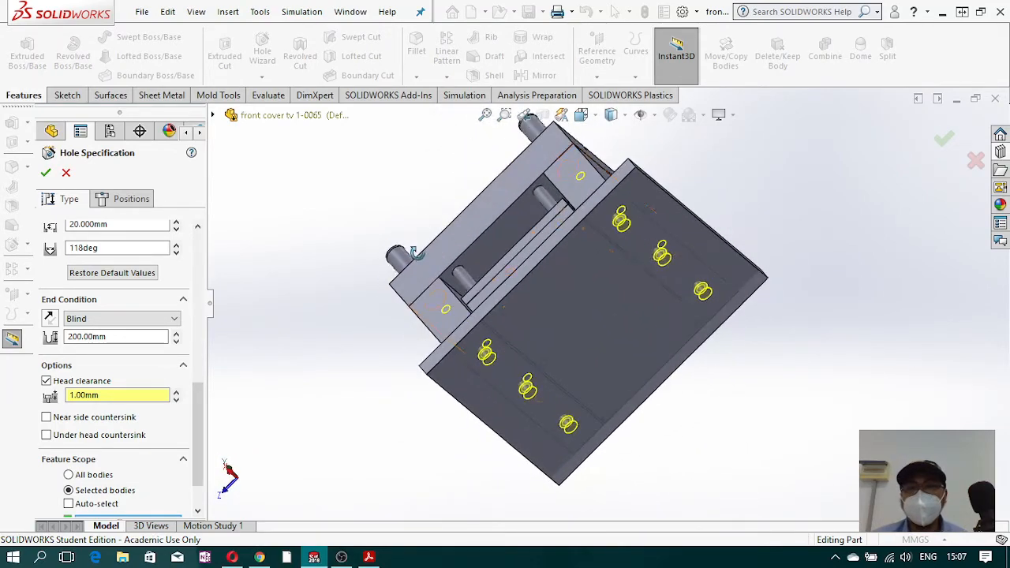
- Limit the feature scope to the rear clamping plate, both spacer blocks and the adjoining mould plate, and create the six holes
left_click(598, 293)
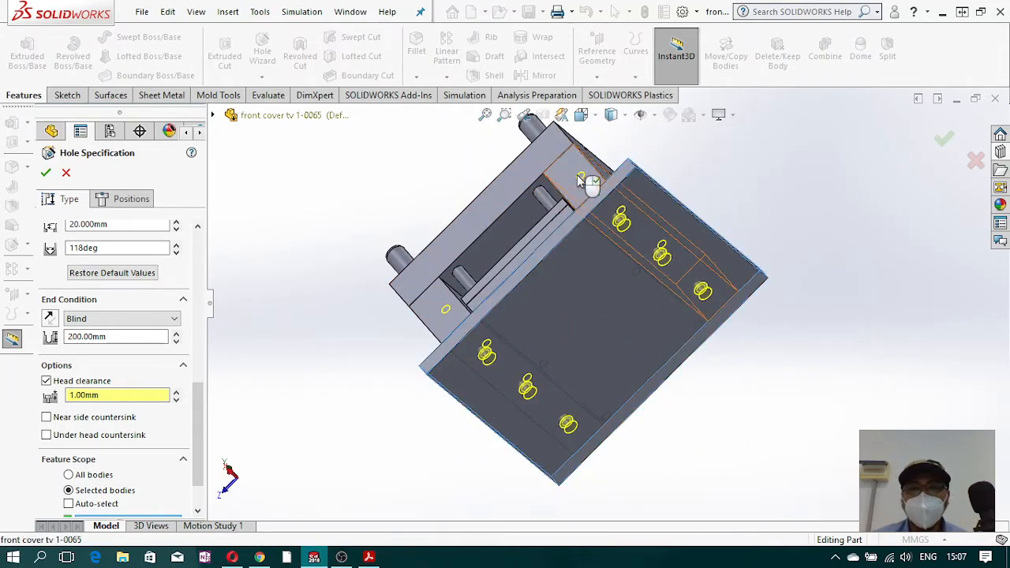
left_click(571, 167)
left_click(433, 288)
left_click(442, 243)
middle_click_drag(376, 372, 478, 380)
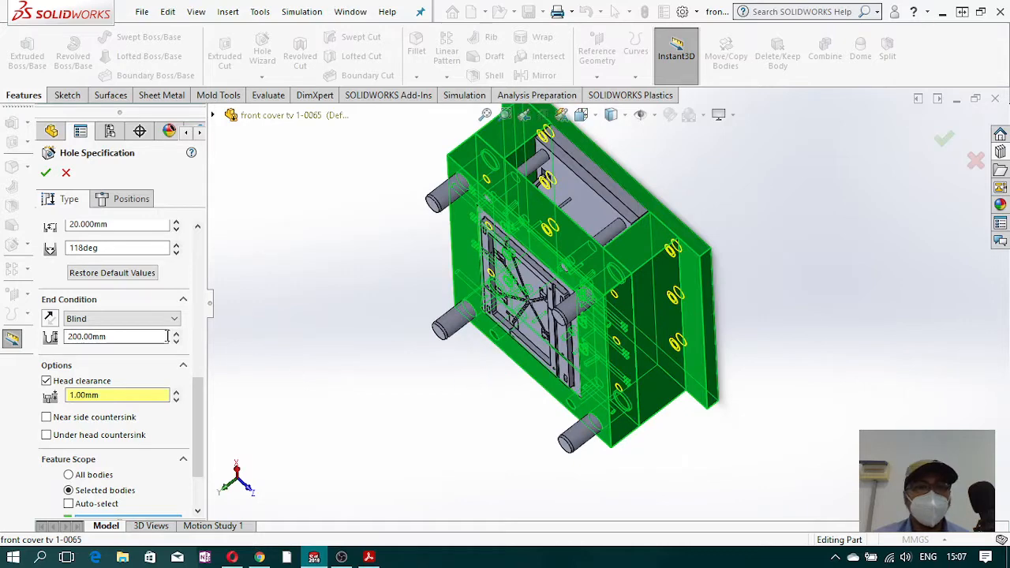
middle_click_drag(409, 347, 392, 295)
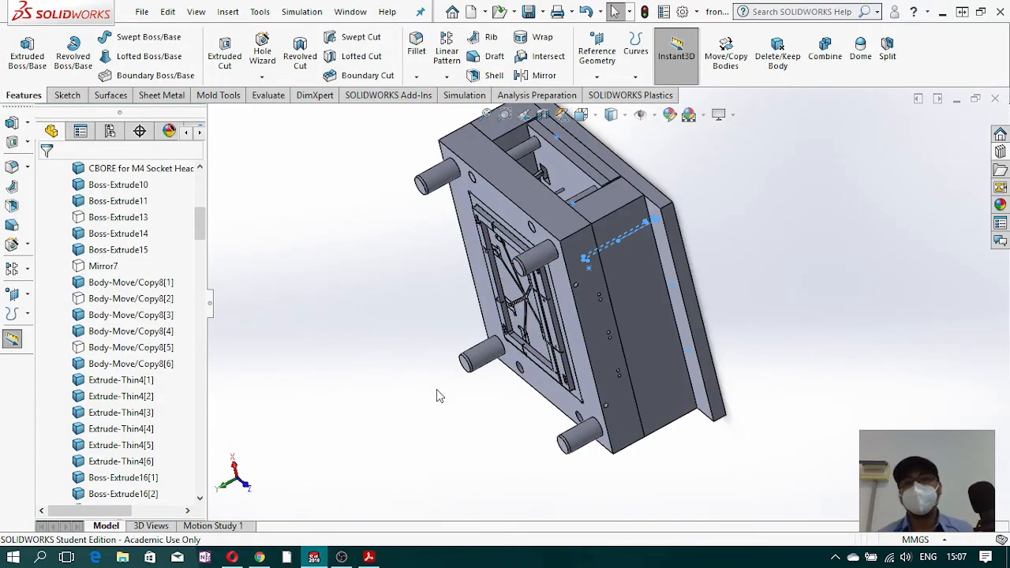
- Examine the six finished counterbore holes on the rear clamping plate and the surrounding plates from several sides
scroll(586, 387, "up", 5)
middle_click_drag(586, 387, 483, 292)
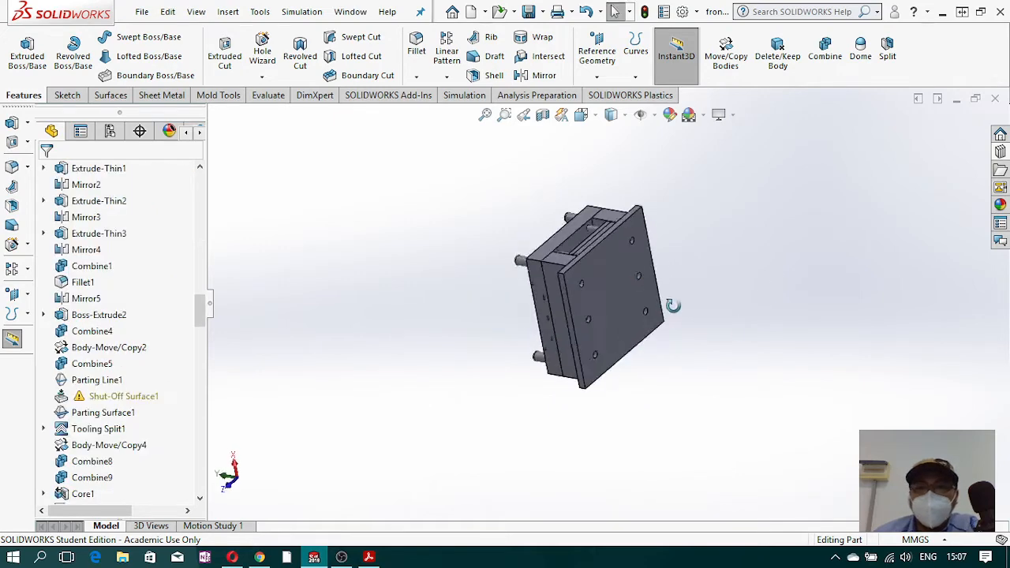
middle_click_drag(670, 305, 683, 287)
scroll(573, 244, "down", 3)
middle_click_drag(573, 245, 615, 366)
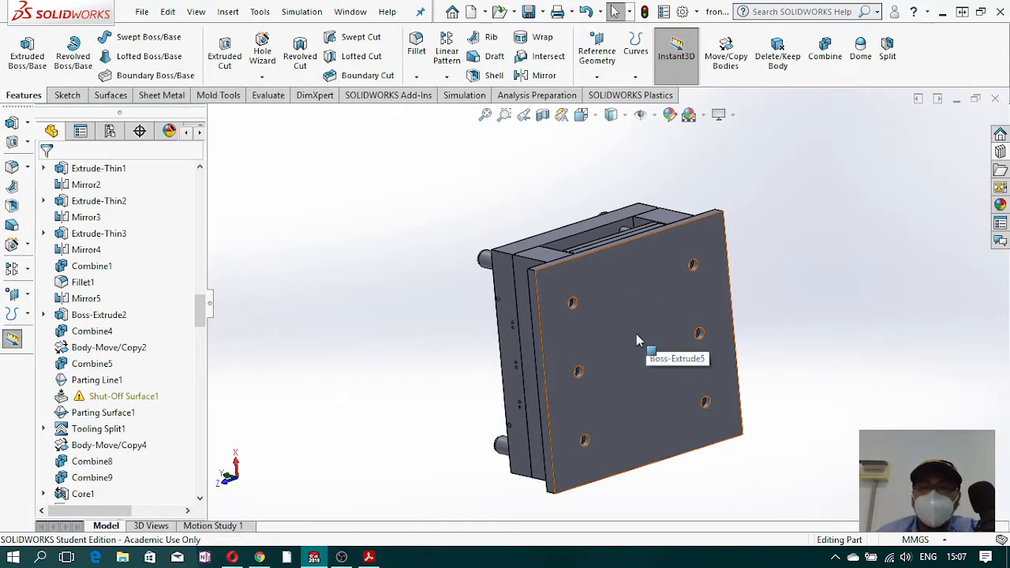
middle_click_drag(643, 347, 655, 388)
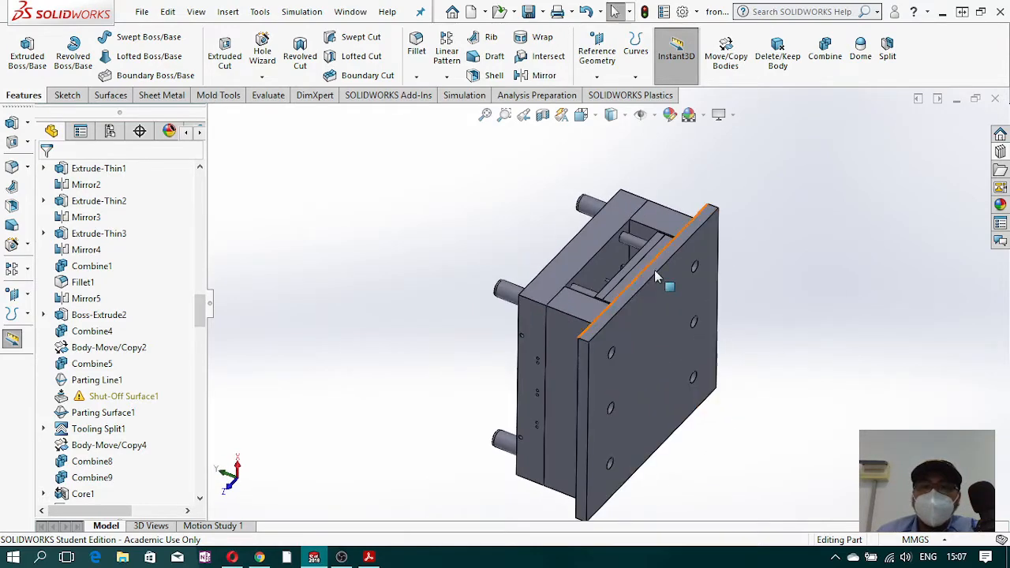
middle_click_drag(650, 273, 601, 252)
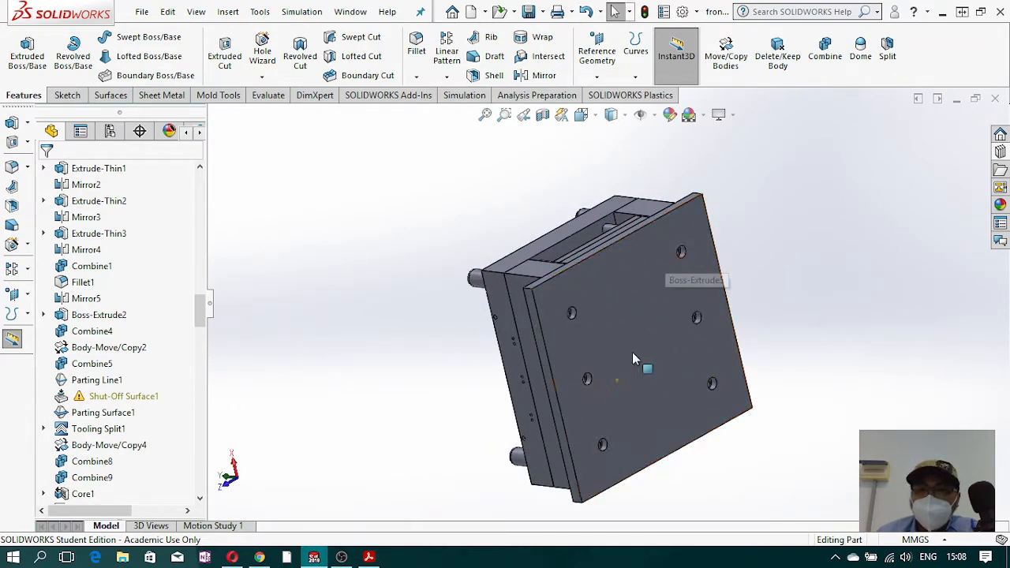
middle_click_drag(631, 335, 636, 263)
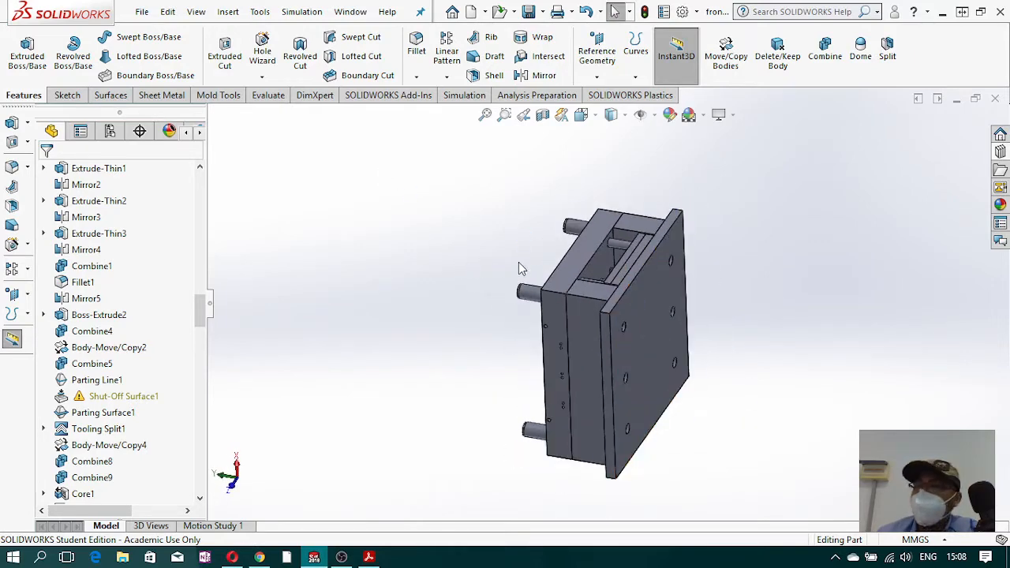
scroll(609, 342, "down", 3)
middle_click_drag(592, 302, 736, 262)
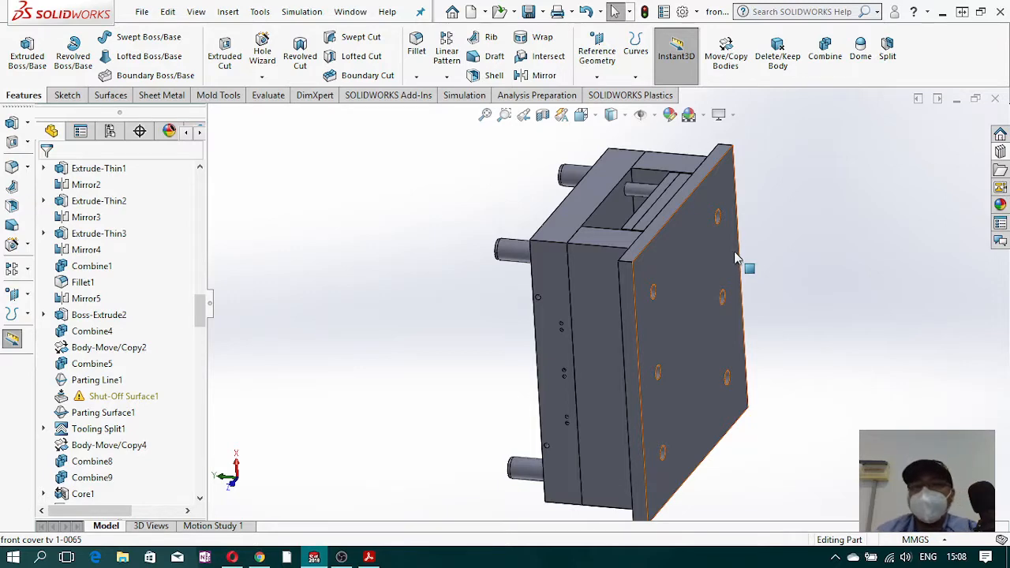
scroll(785, 268, "down", 2)
scroll(726, 289, "up", 2)
middle_click_drag(665, 334, 585, 367)
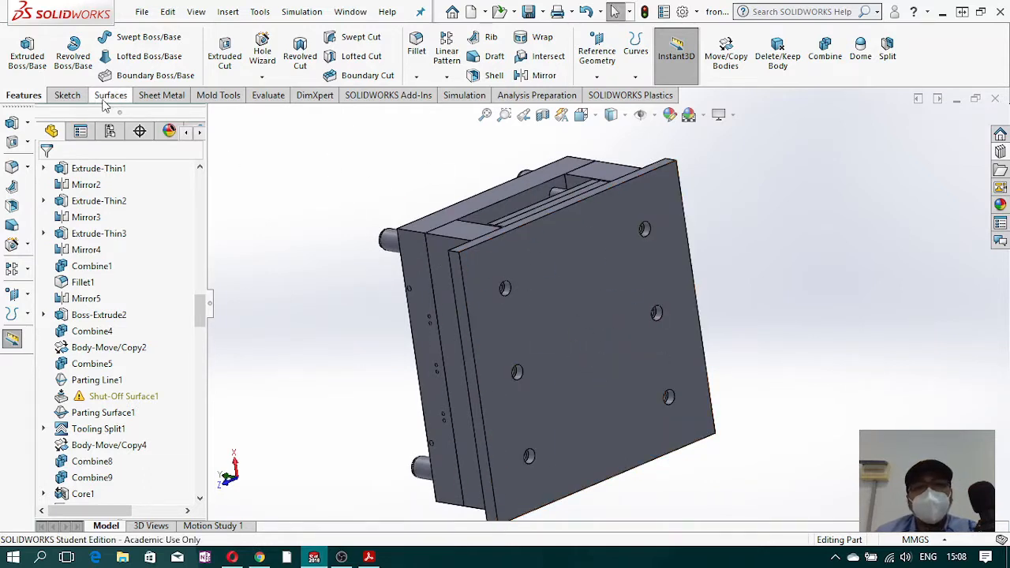
- Start a sketch on the rear face of the clamping plate and draw a circle about 190 mm in diameter centred on the origin
left_click(262, 50)
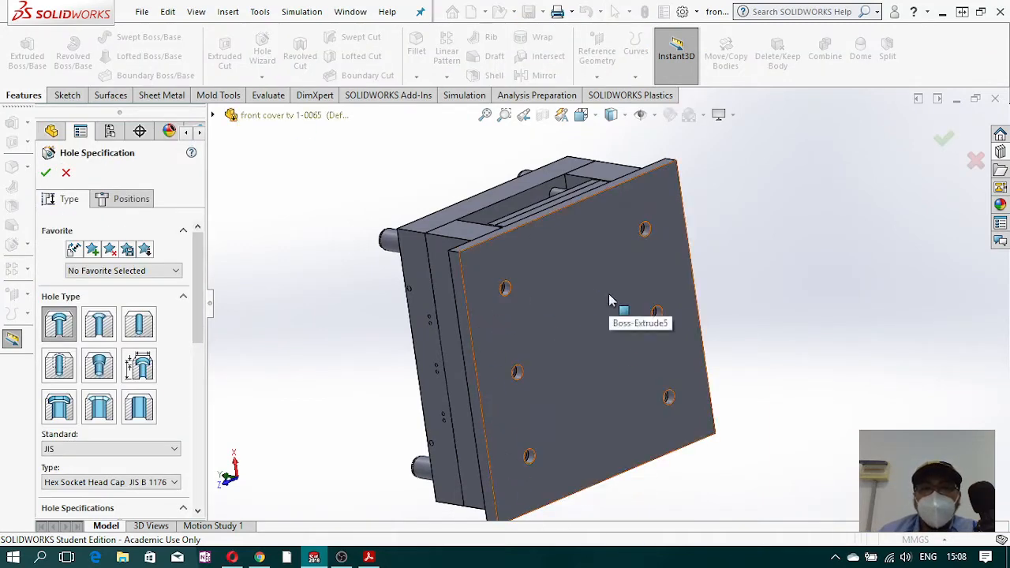
left_click(65, 172)
left_click(67, 95)
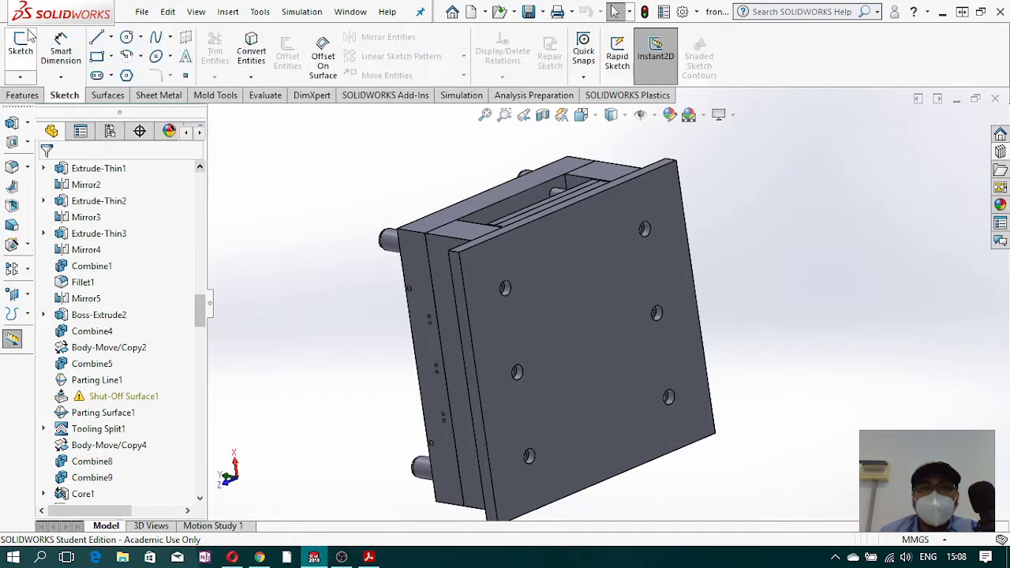
left_click(20, 49)
left_click(613, 320)
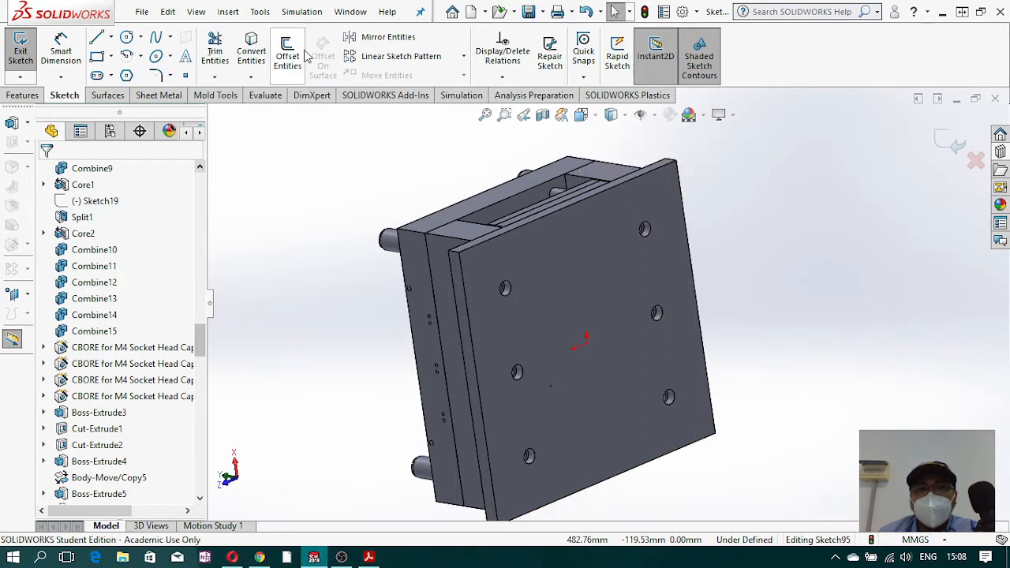
left_click(126, 41)
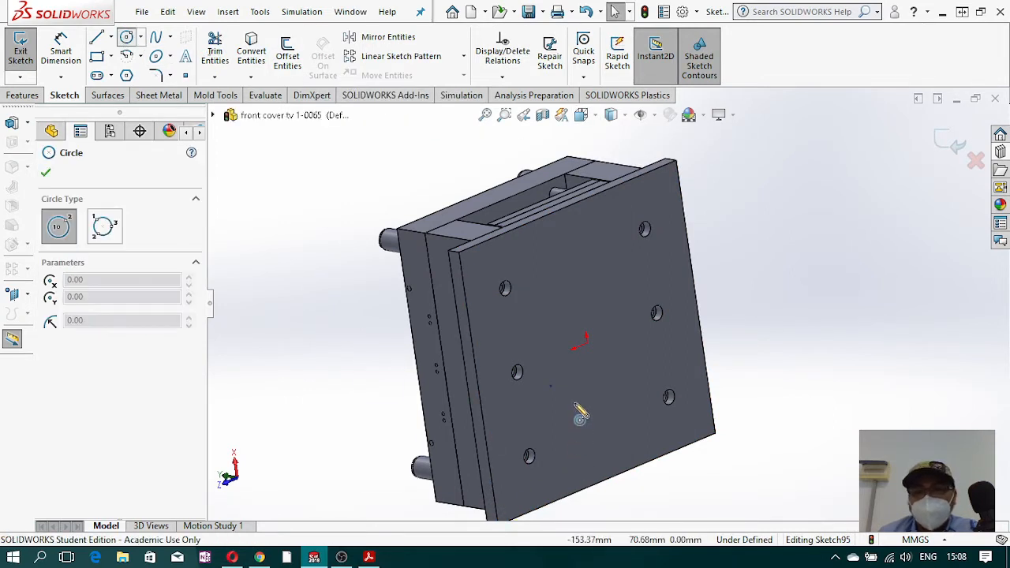
left_click(586, 346)
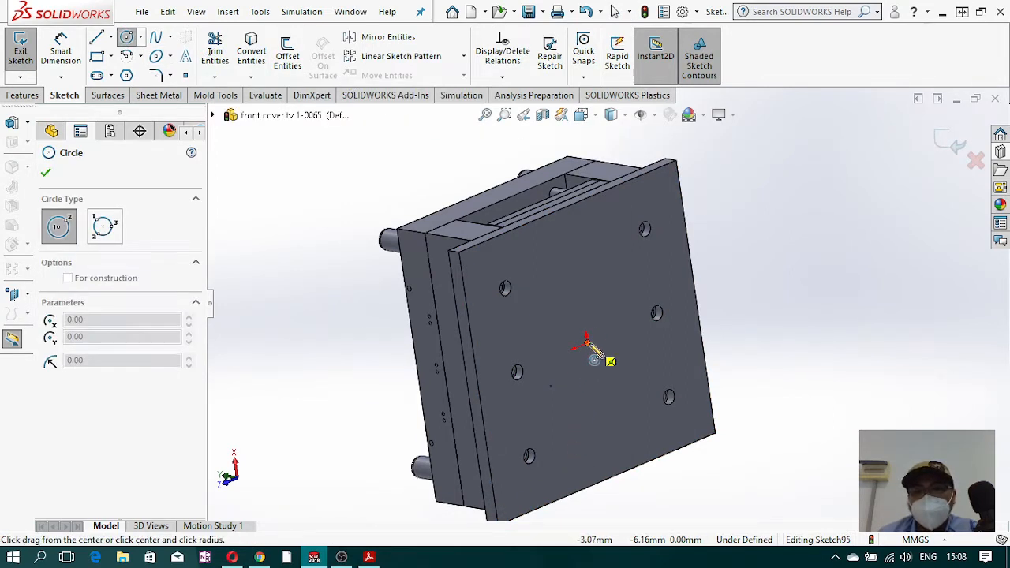
left_click(618, 328)
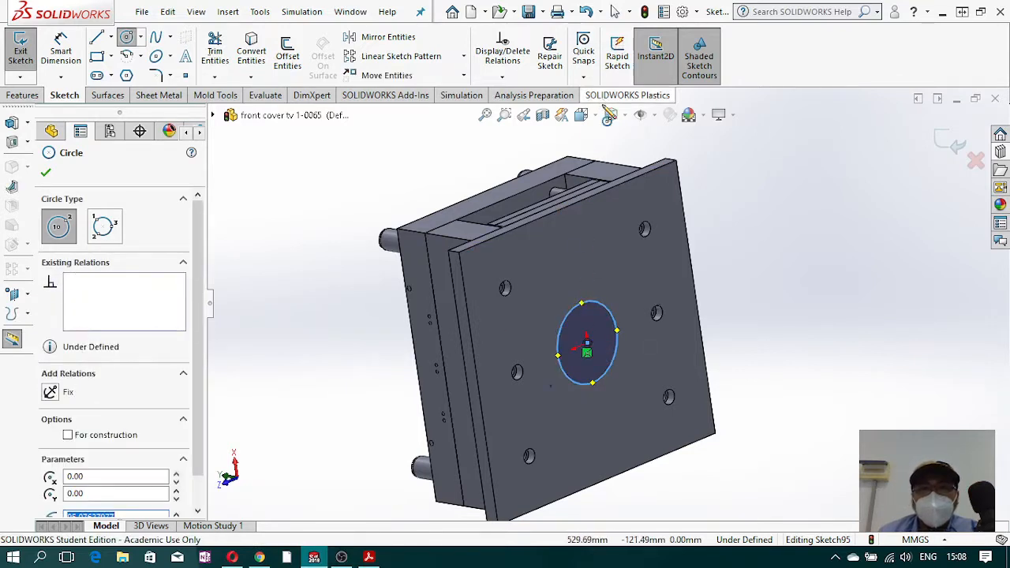
- Dimension the circle's diameter to 80 mm
left_click(61, 43)
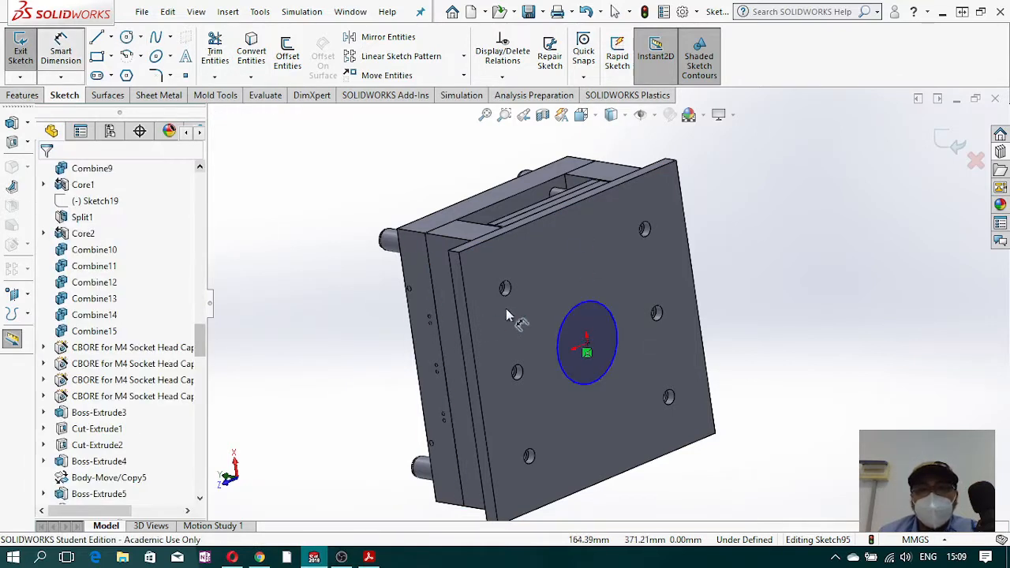
left_click(605, 308)
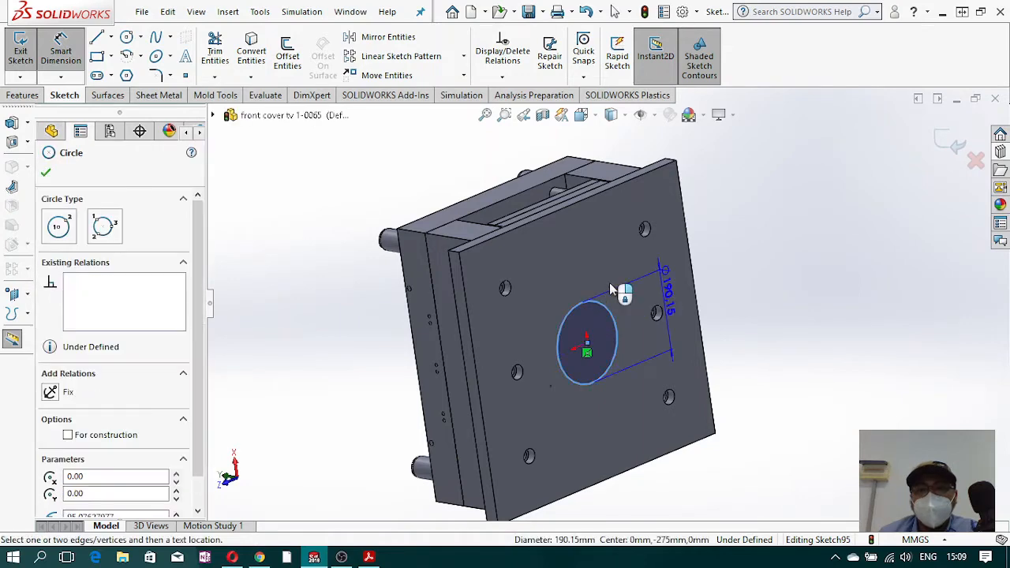
left_click(613, 290)
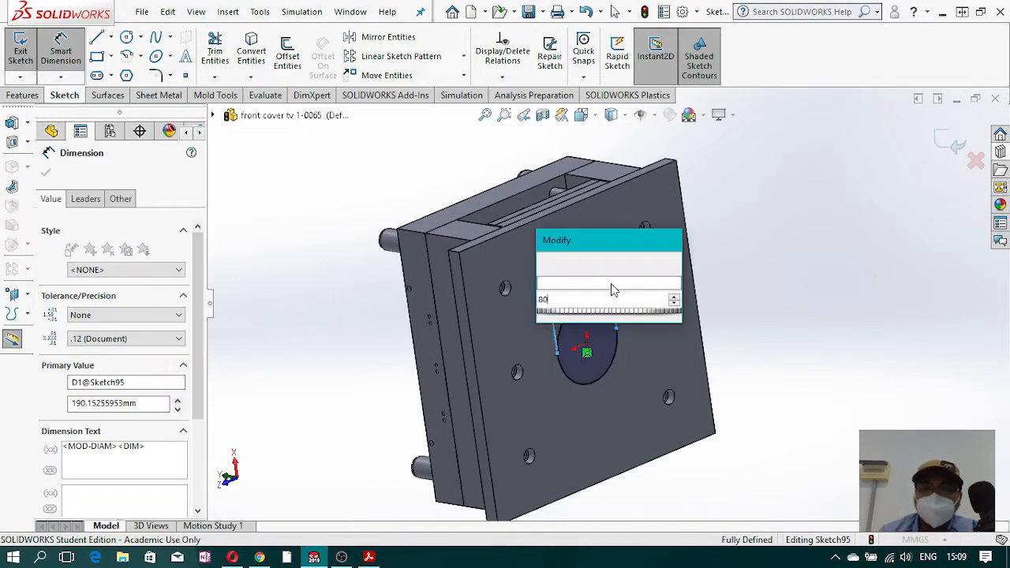
key("Return")
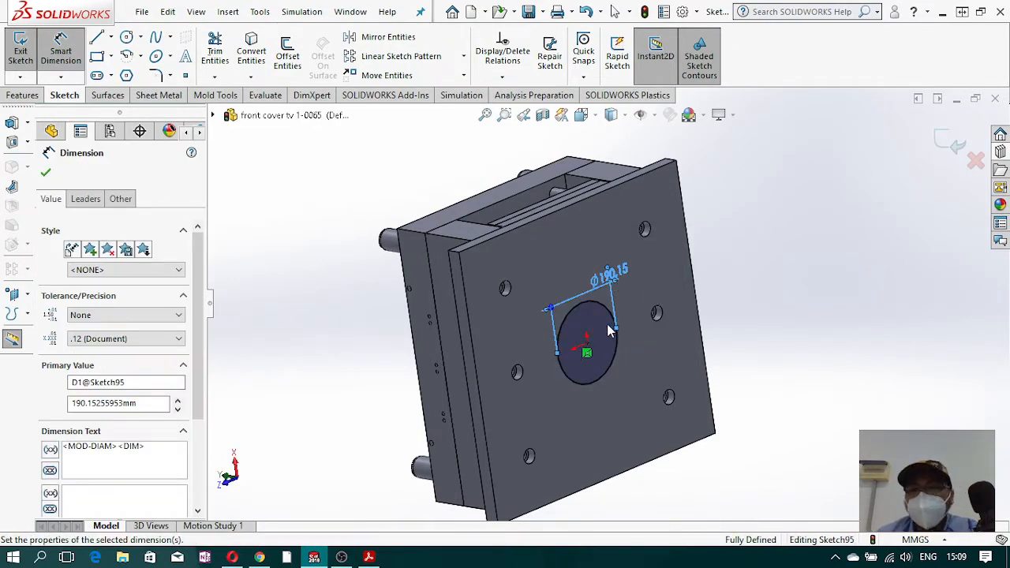
- Cut the 80 mm circle Through All, with automatic body selection off and only the rear clamping plate in the feature scope
mouse_move(631, 349)
middle_mouse_down()
mouse_move(591, 360)
mouse_move(649, 358)
mouse_move(600, 357)
middle_mouse_up()
left_click(23, 95)
left_click(225, 56)
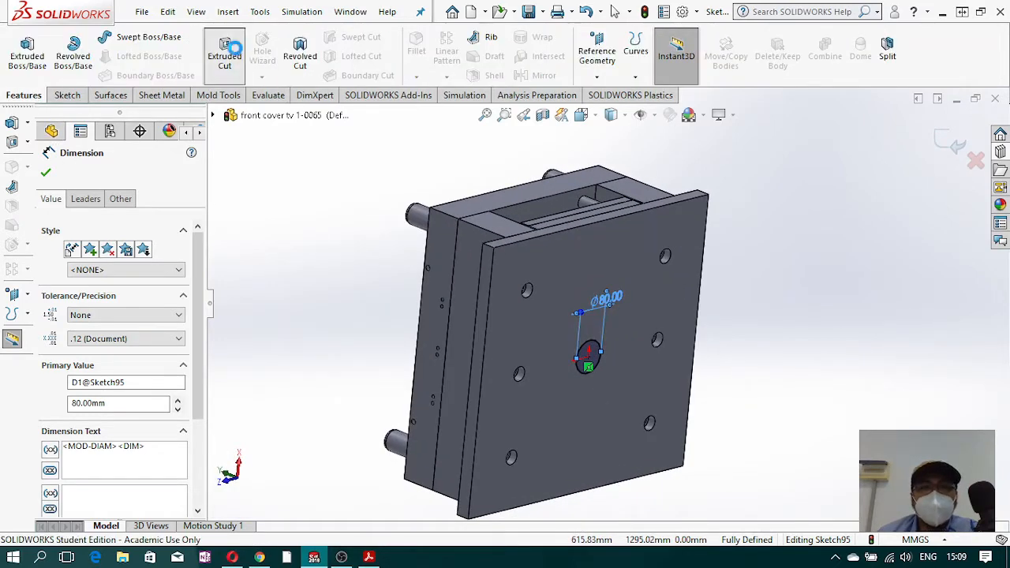
left_click(126, 261)
left_click(88, 281)
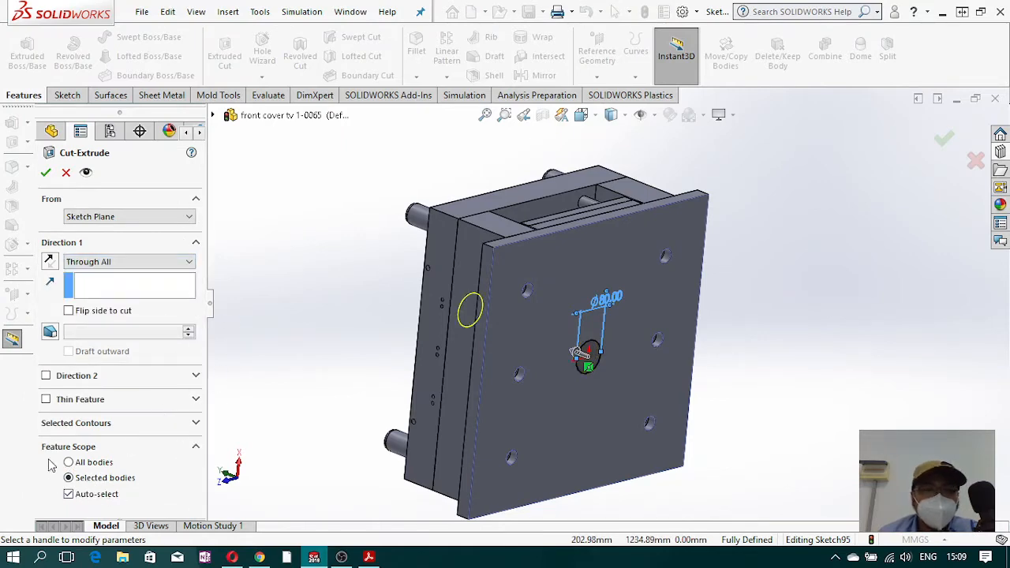
left_click(68, 494)
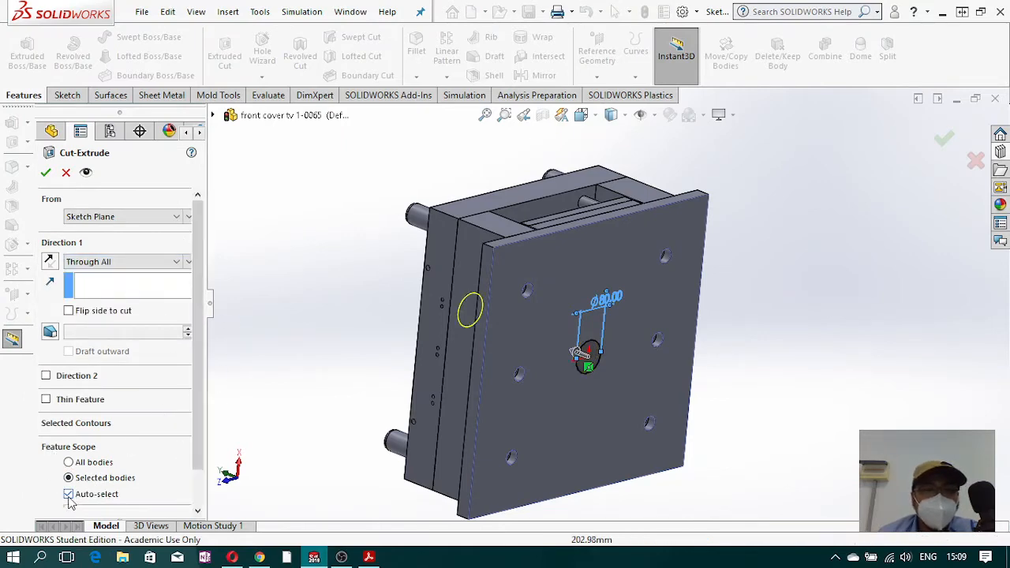
left_click(573, 253)
left_click(46, 174)
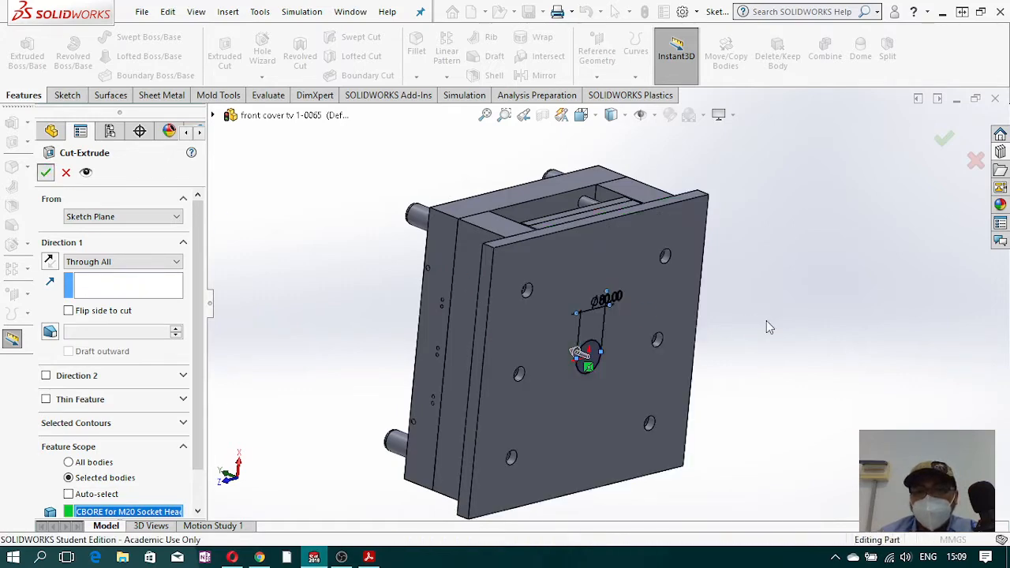
- Examine the central hole in the clamping plate and inspect the circular features beside the guide pins on the cavity-side face
middle_click_drag(608, 383, 644, 420)
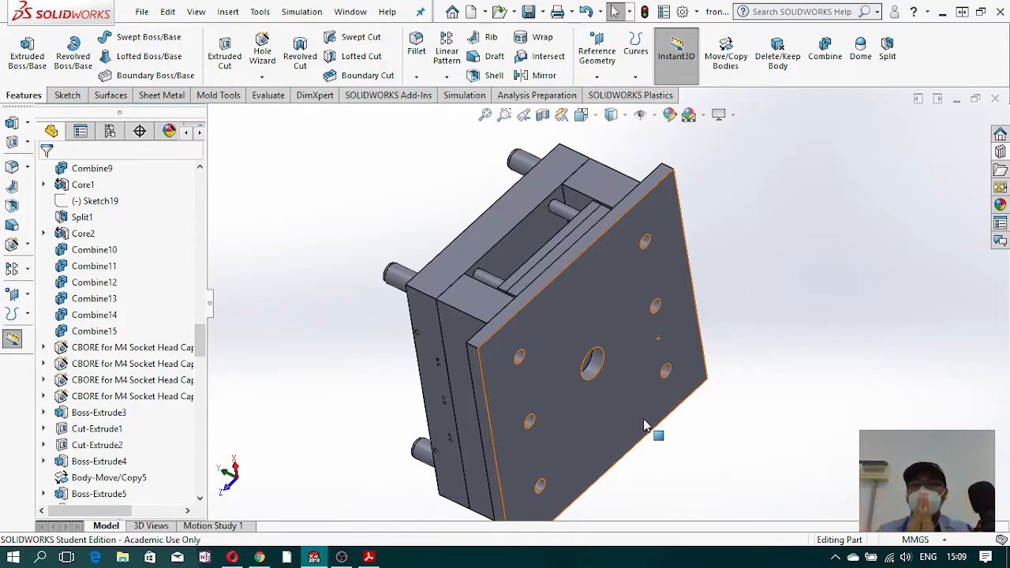
middle_click_drag(644, 426, 569, 294)
scroll(570, 293, "down", 5)
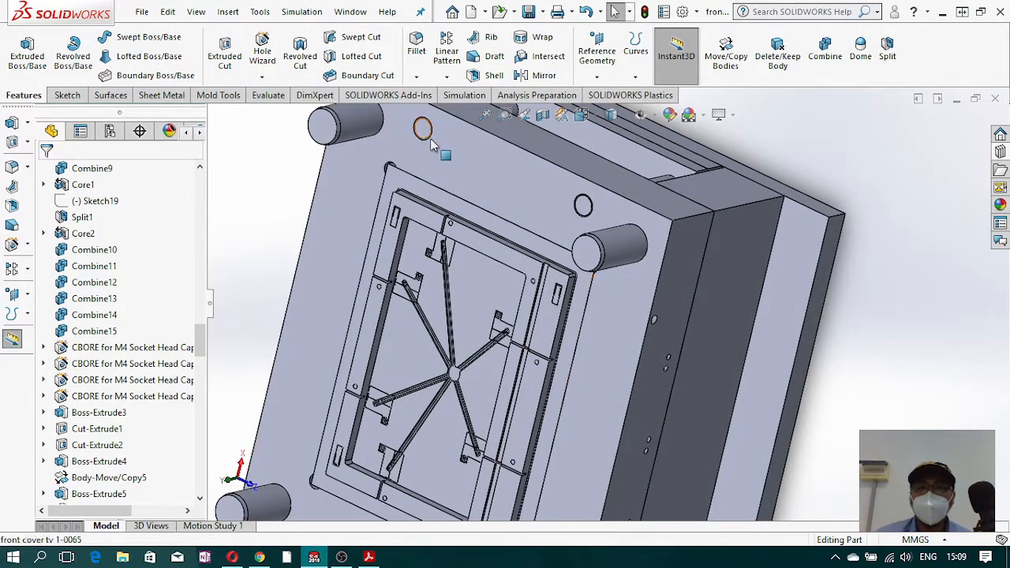
left_click(590, 203)
scroll(749, 379, "up", 5)
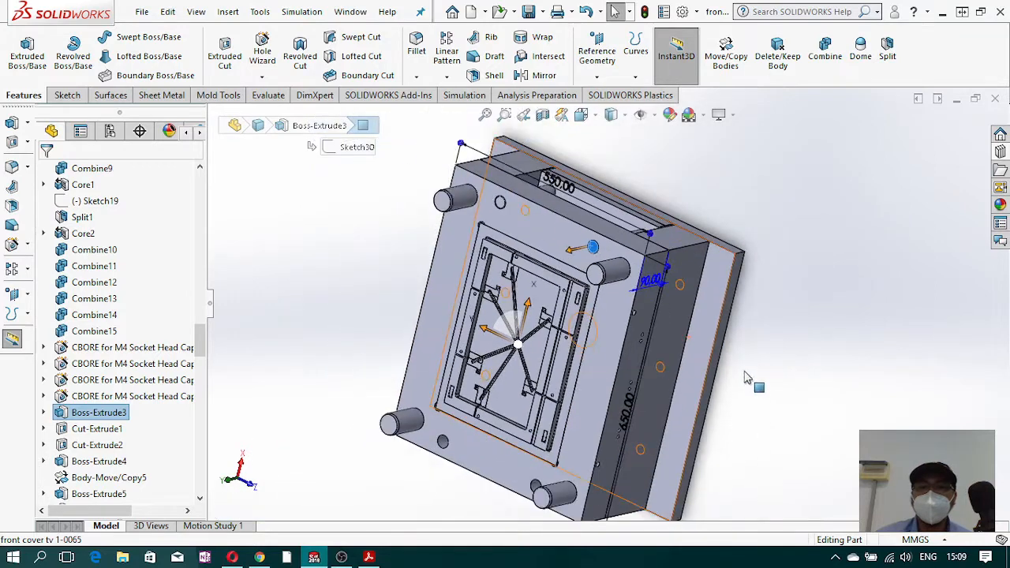
- Examine the assembled mould around the guide pins, the cavity-side face and the open ejector space
left_click(748, 384)
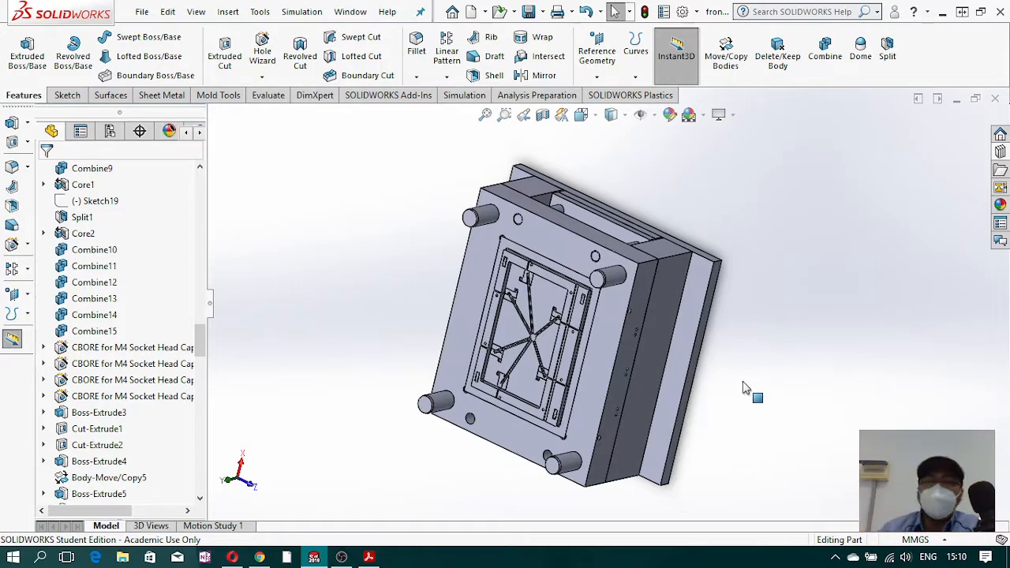
scroll(726, 277, "down", 2)
middle_click_drag(726, 278, 690, 278)
scroll(690, 278, "up", 1)
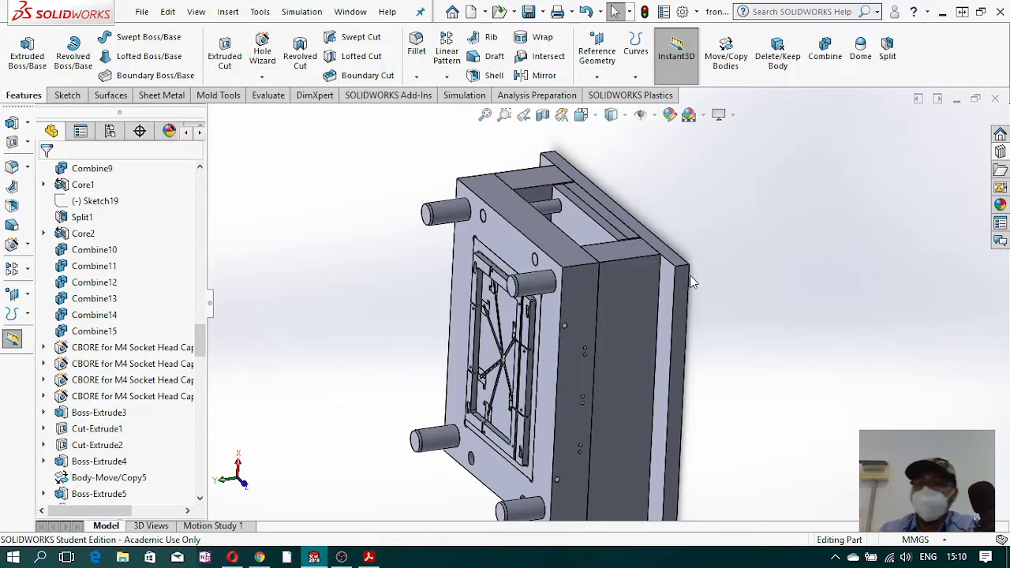
middle_click_drag(584, 273, 548, 254)
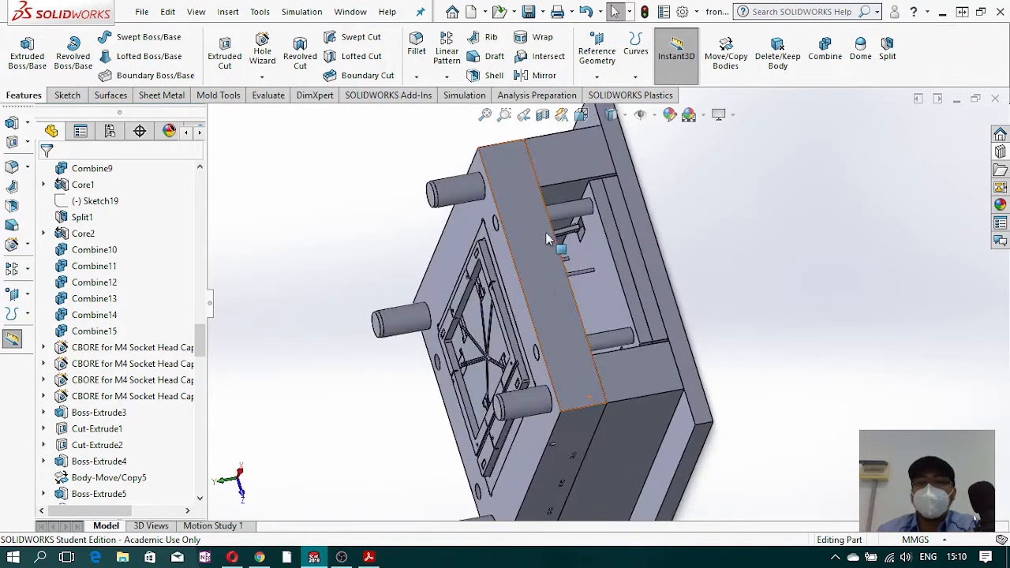
scroll(544, 246, "down", 4)
middle_click_drag(601, 187, 552, 196)
scroll(584, 316, "up", 3)
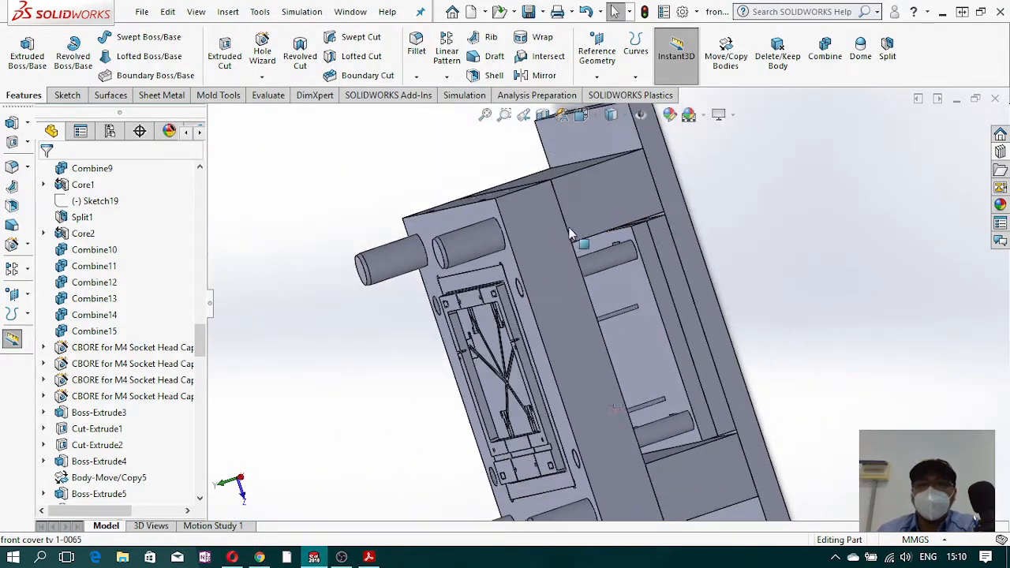
middle_click_drag(654, 414, 677, 304)
scroll(640, 391, "up", 3)
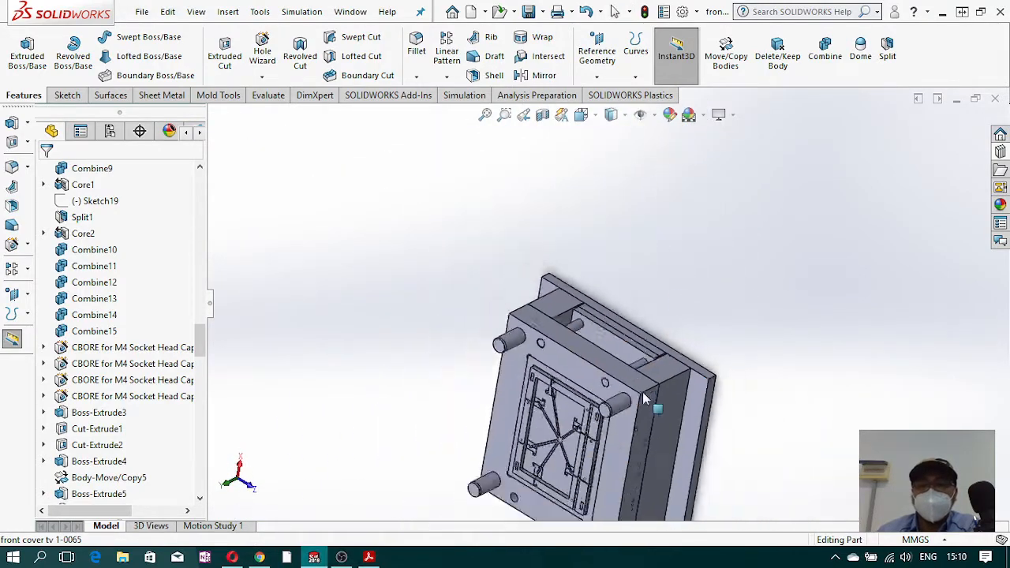
middle_click_drag(598, 357, 575, 331)
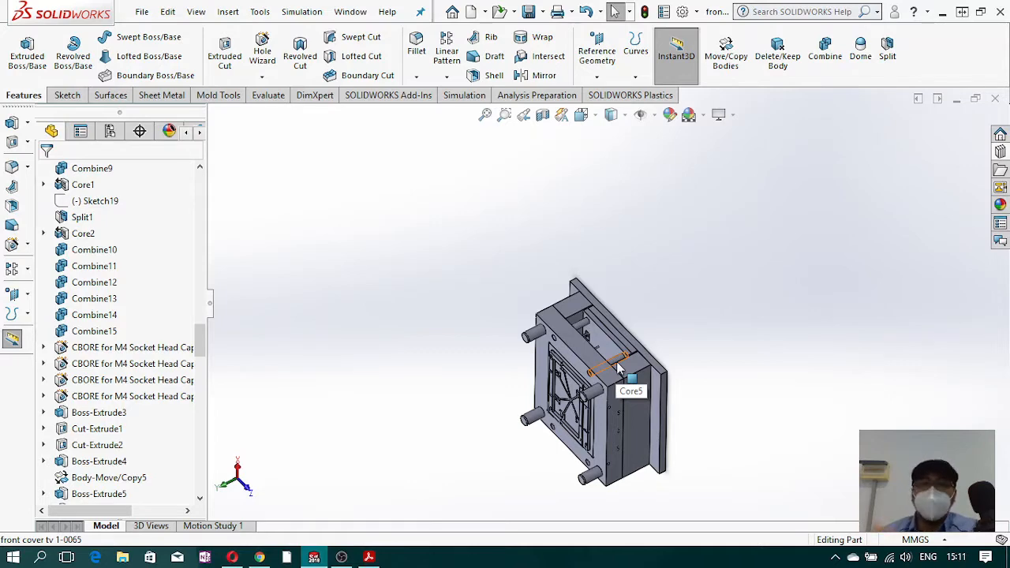
- Inspect the rear clamping plate's central hole and screw holes, and compare them with the mould's cavity side
middle_click_drag(596, 349, 612, 388)
scroll(615, 351, "down", 2)
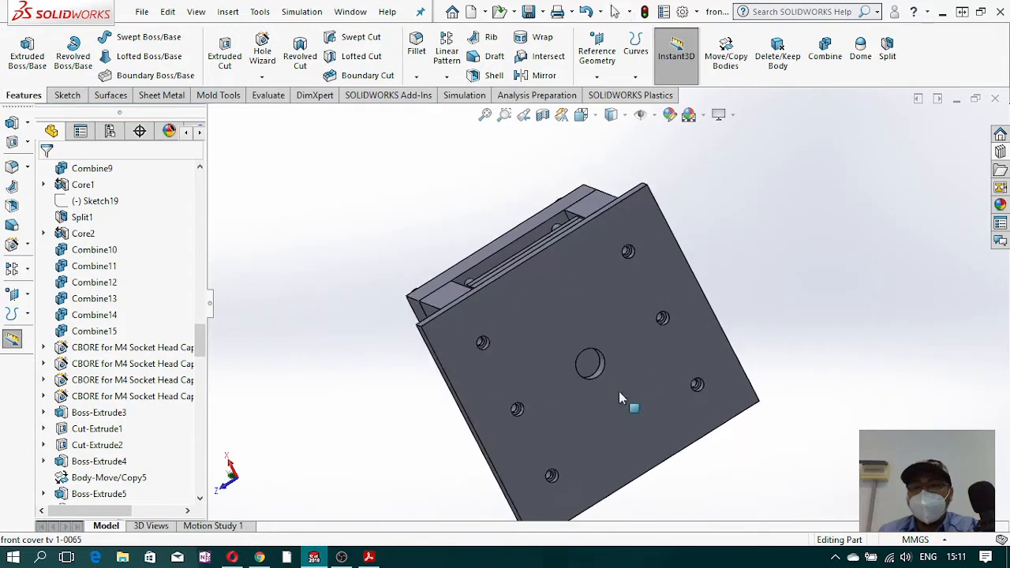
scroll(608, 383, "down", 3)
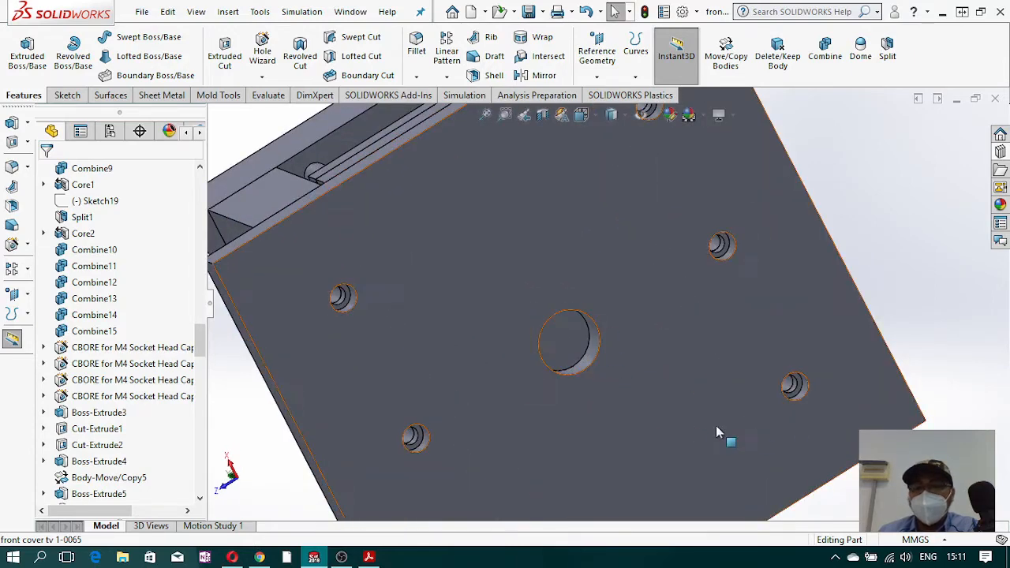
middle_click_drag(562, 341, 621, 377)
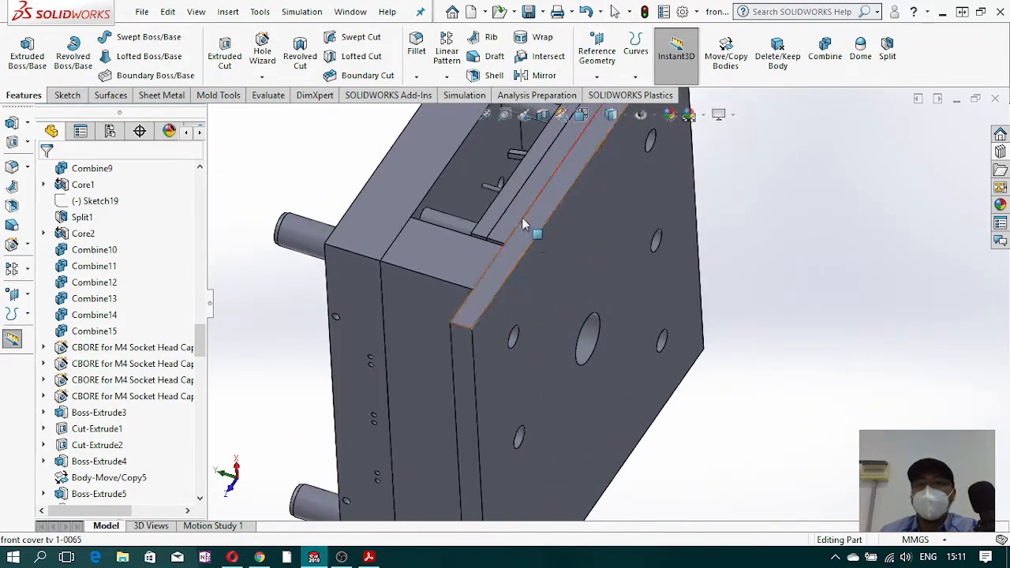
scroll(525, 233, "up", 5)
middle_click_drag(431, 232, 667, 239)
scroll(560, 266, "down", 3)
middle_click_drag(560, 266, 590, 320)
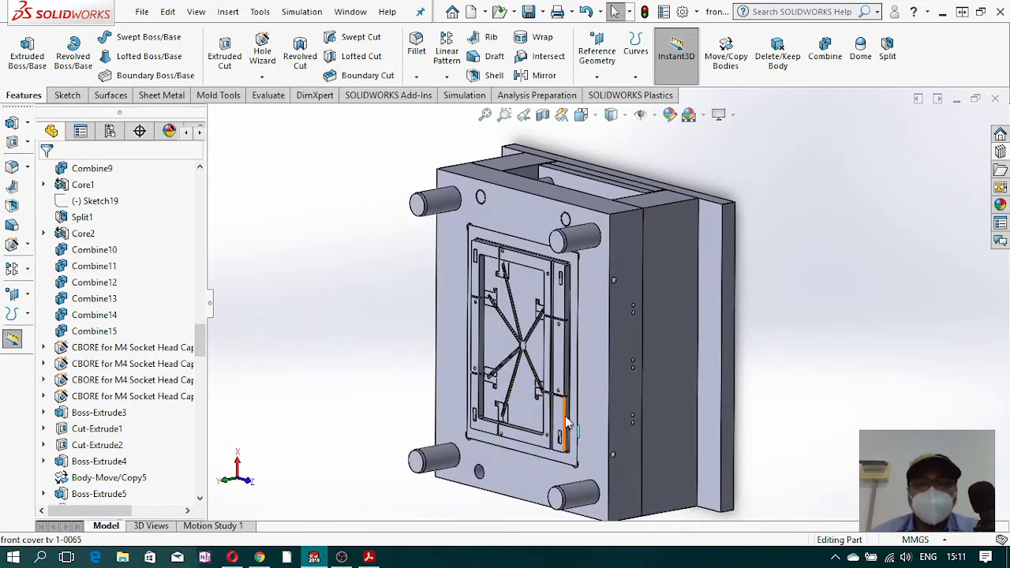
scroll(564, 415, "up", 3)
scroll(577, 324, "down", 5)
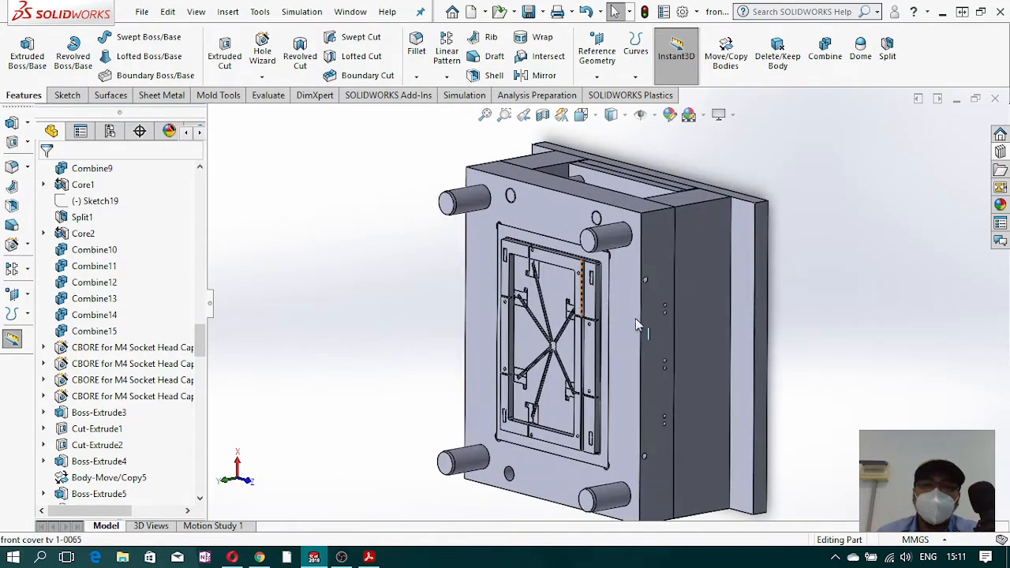
scroll(669, 323, "up", 3)
scroll(670, 322, "up", 2)
middle_click_drag(670, 322, 678, 317)
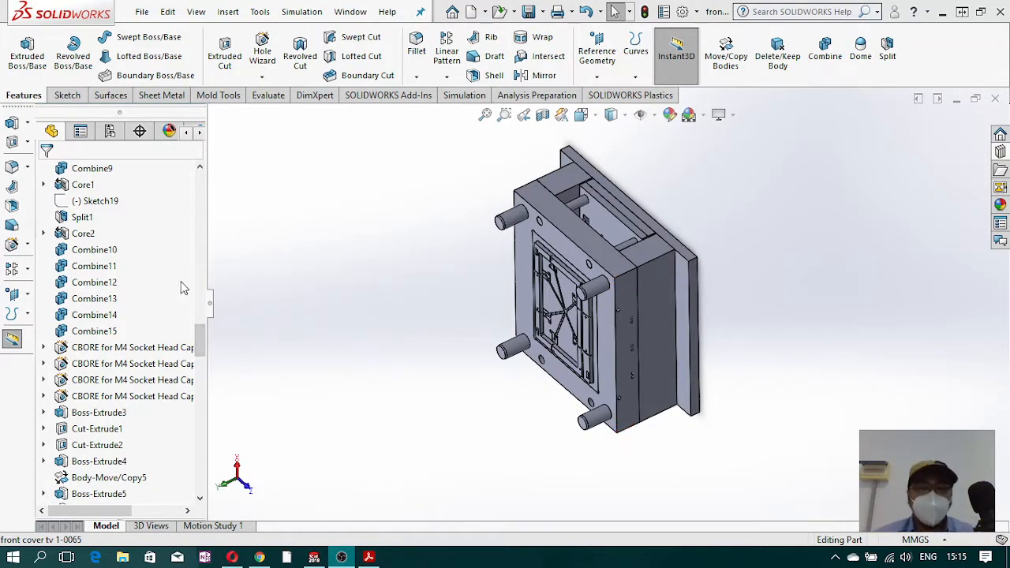
- Show the hidden solid body Combine8 over the core insert
mouse_move(201, 341)
left_mouse_down()
mouse_move(187, 191)
mouse_move(201, 225)
left_mouse_up()
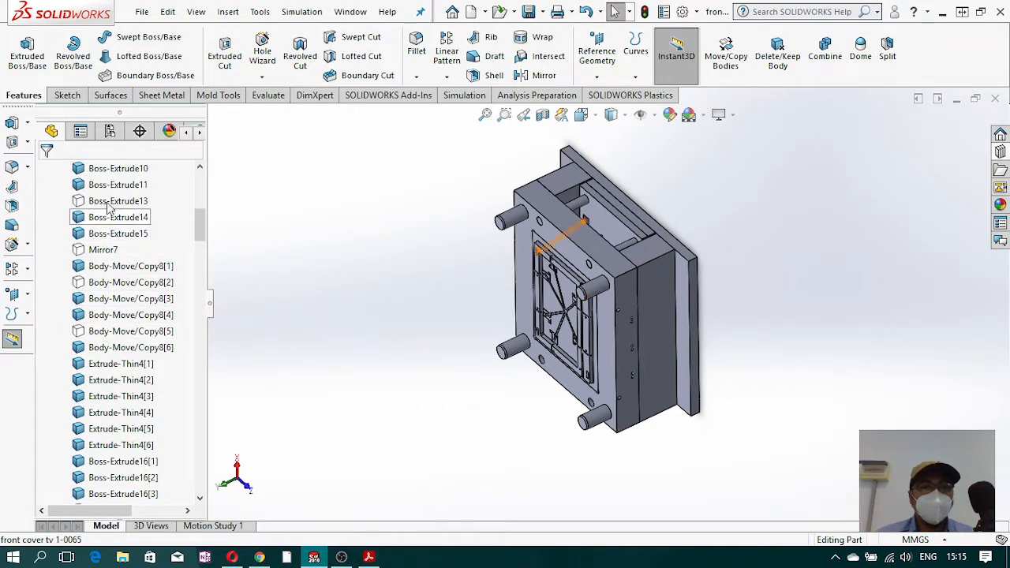
left_click_drag(200, 227, 199, 180)
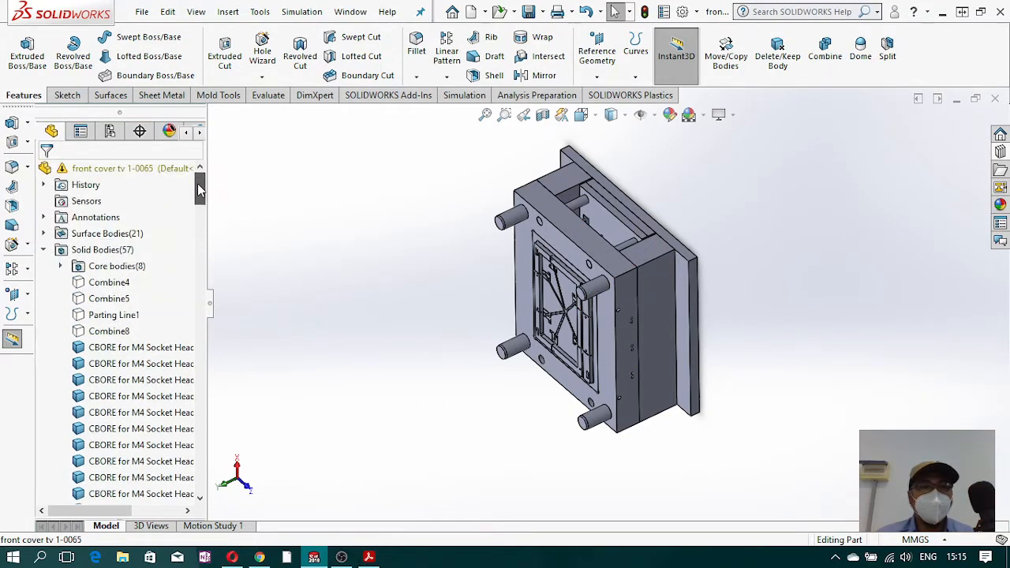
left_click(117, 332)
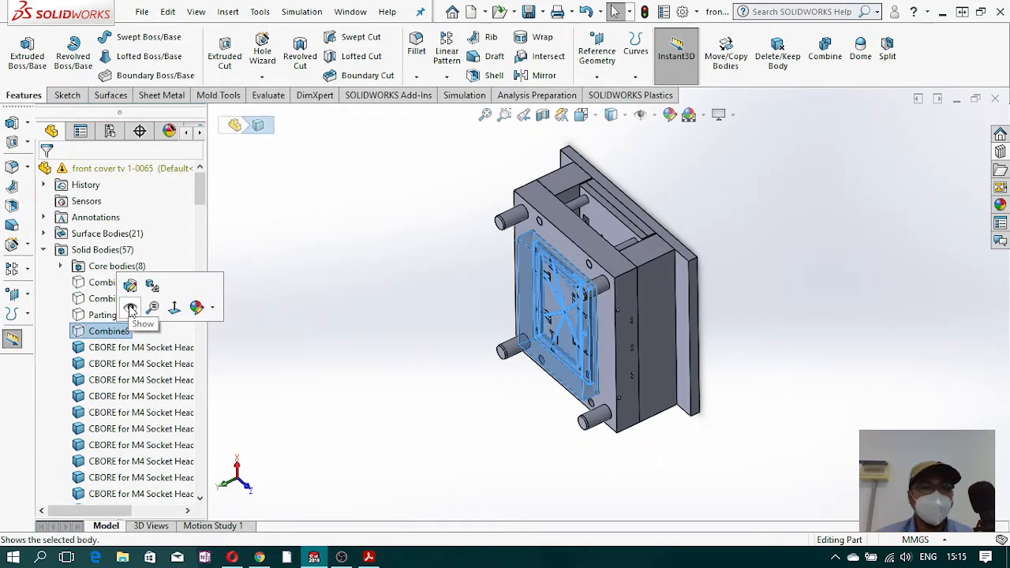
left_click(131, 309)
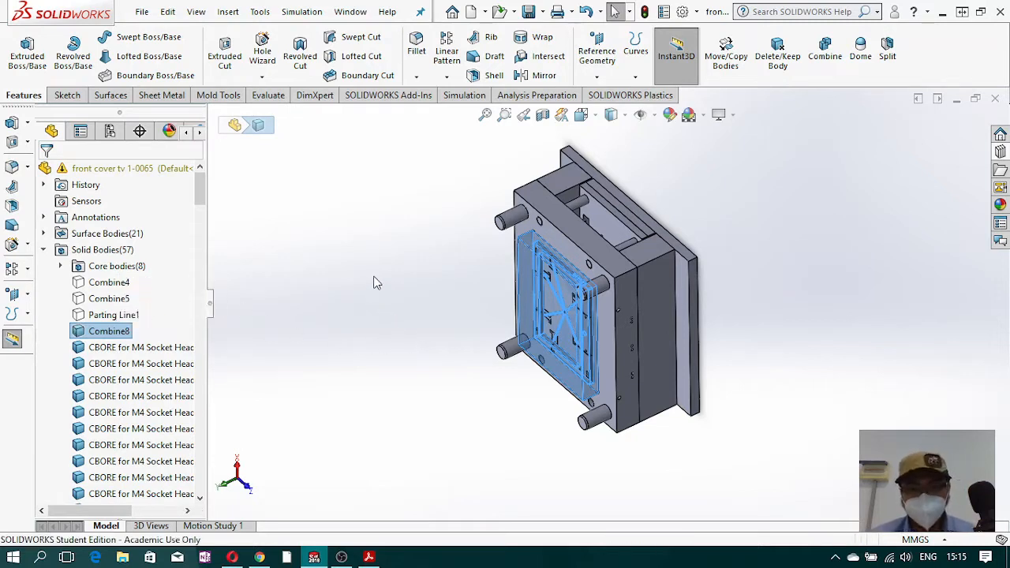
left_click(376, 321)
- Set the display style to Wireframe and inspect the rows of small round holes near the moulded part's corners
left_click(624, 116)
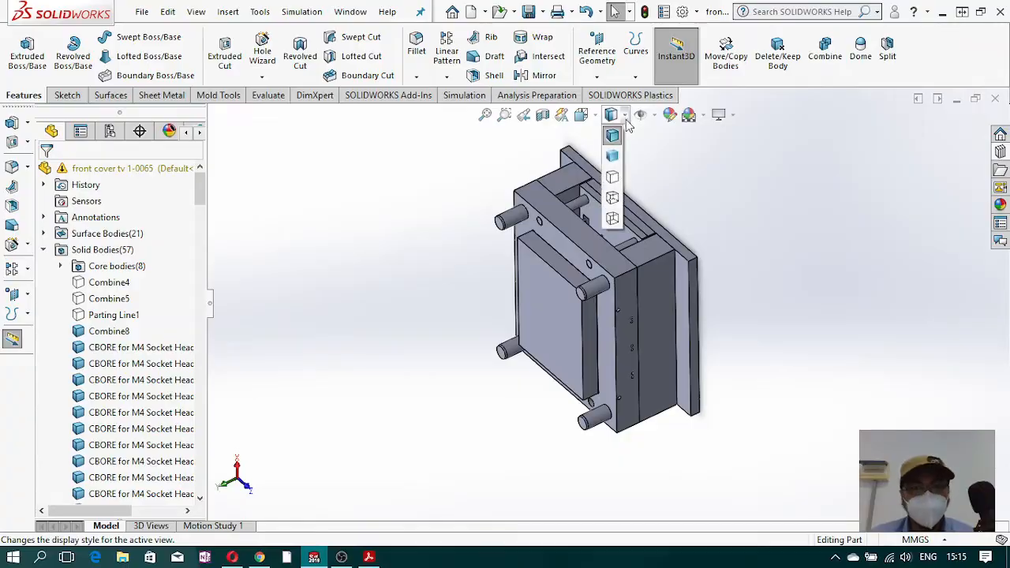
left_click(612, 218)
scroll(612, 237, "down", 8)
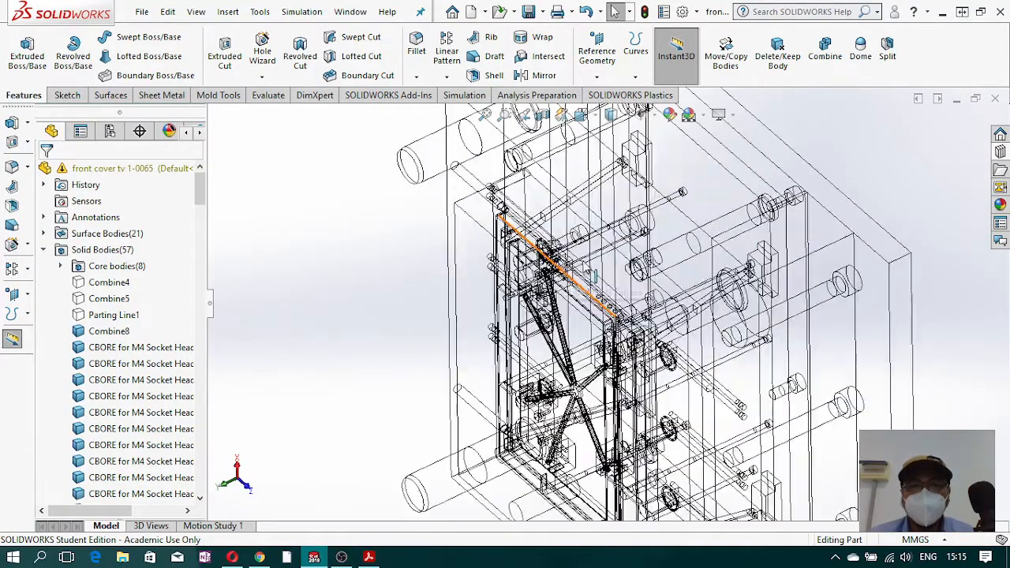
middle_click_drag(702, 331, 597, 246)
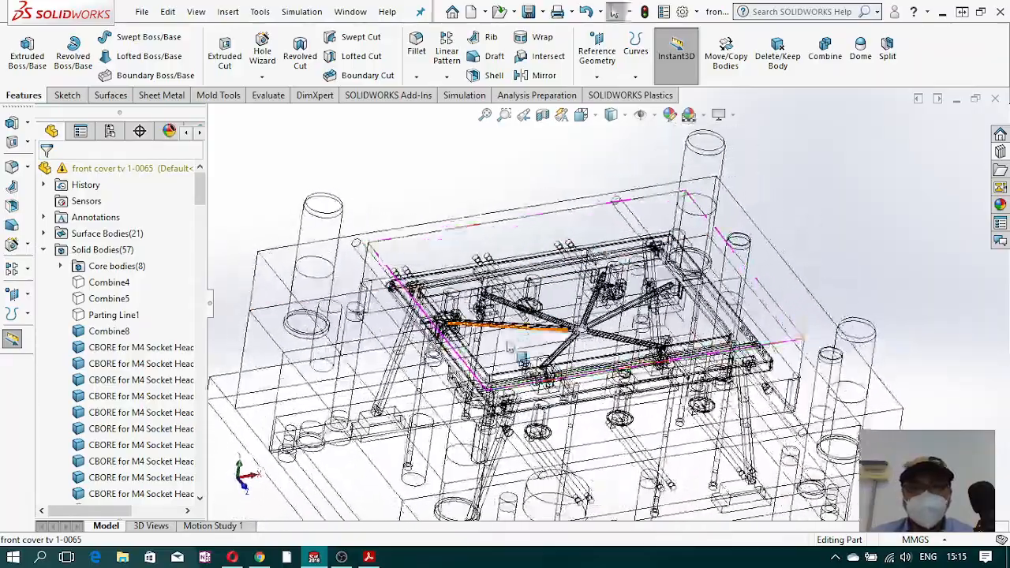
scroll(439, 418, "down", 8)
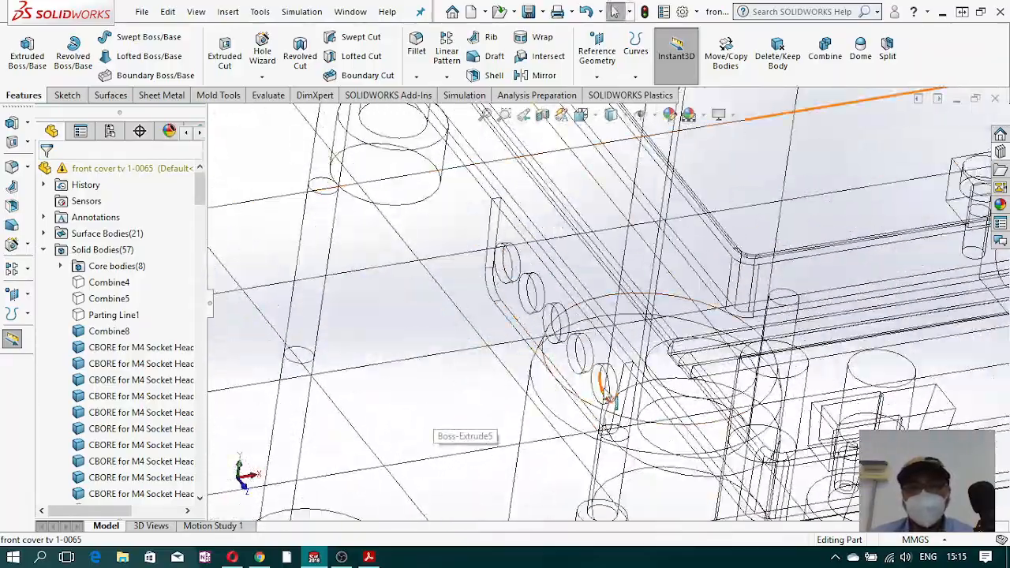
scroll(482, 235, "up", 10)
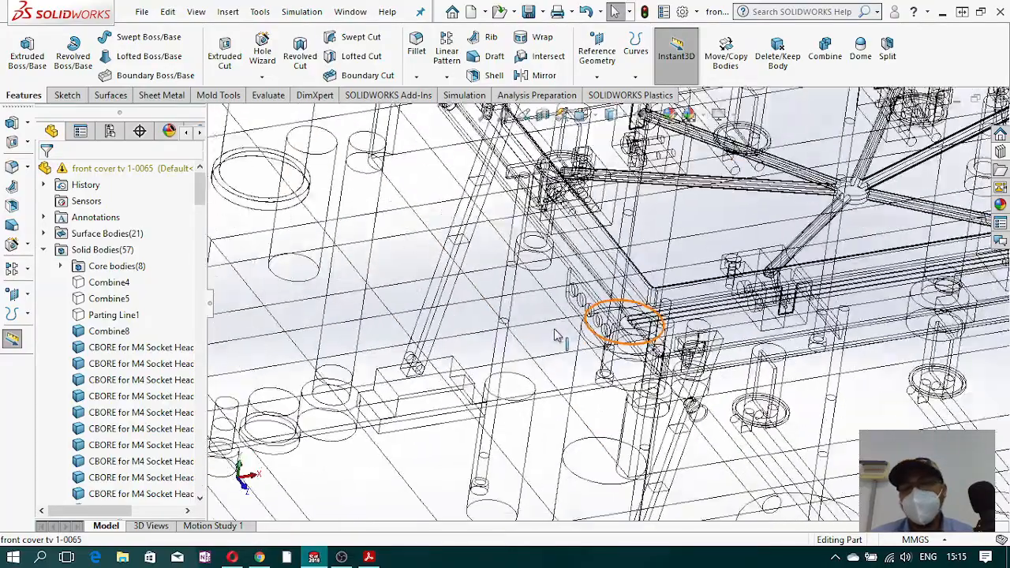
middle_click_drag(661, 292, 640, 392)
scroll(692, 334, "down", 7)
scroll(645, 331, "down", 3)
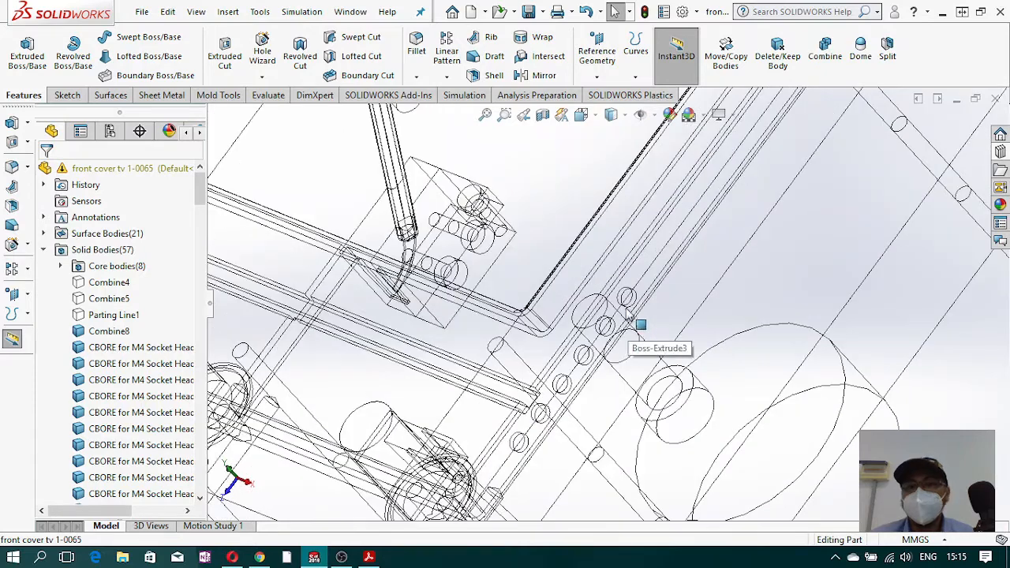
scroll(623, 323, "up", 3)
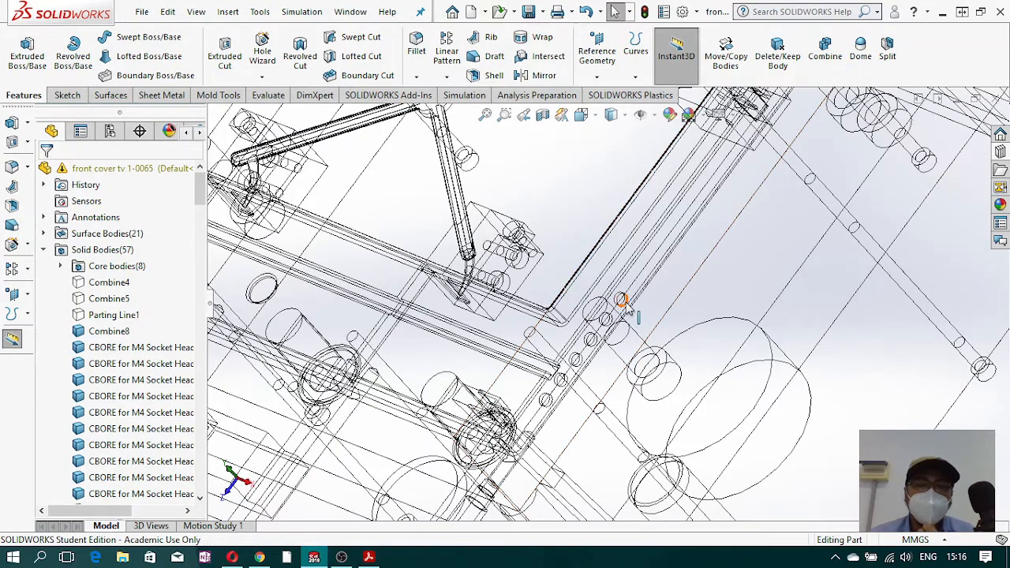
key("f")
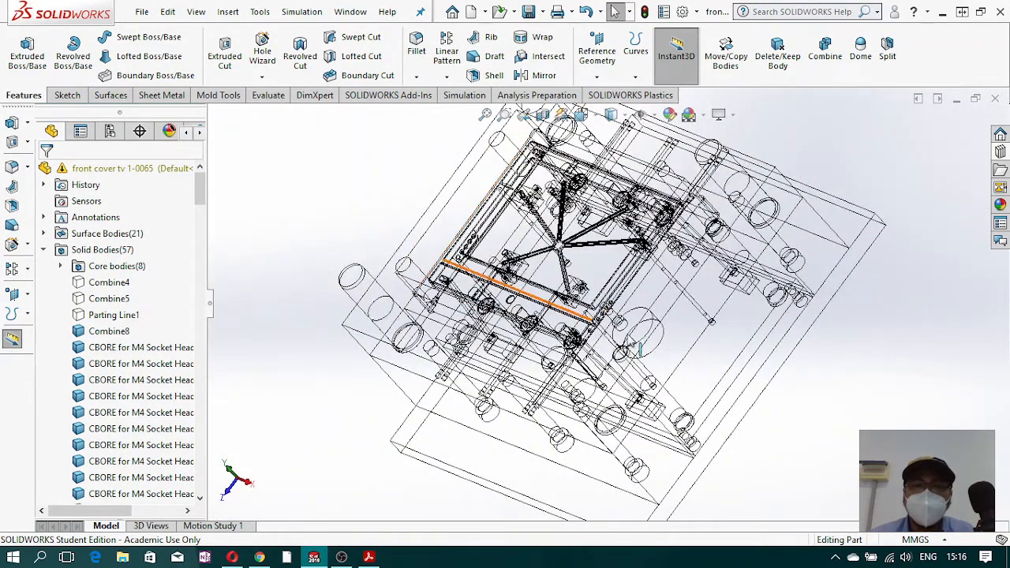
- Compare the small-hole rows on both sides of the part with the surrounding runners, lifters and ejector pins
scroll(624, 319, "down", 5)
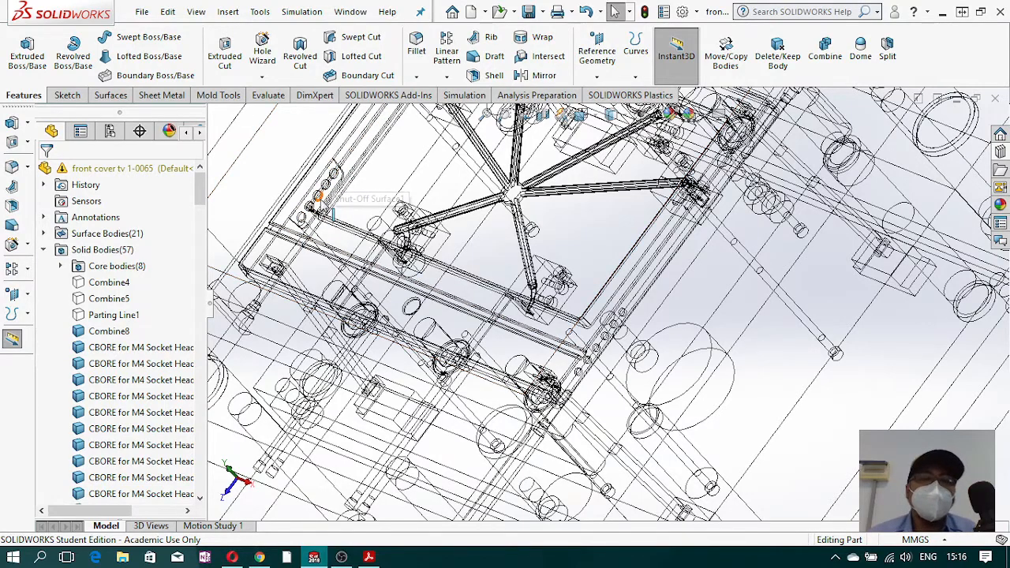
scroll(406, 225, "up", 3)
scroll(406, 226, "down", 3)
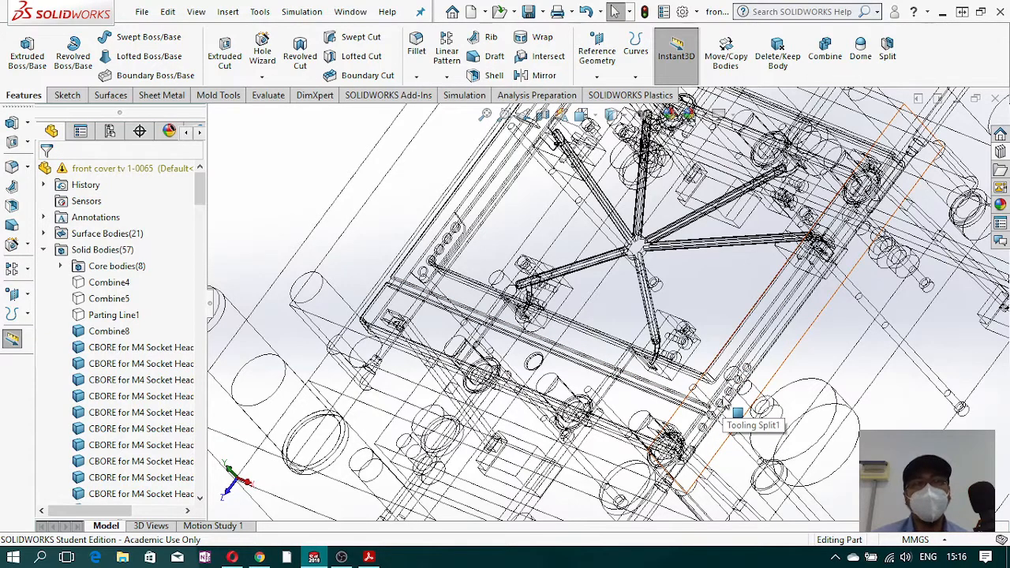
scroll(723, 403, "up", 3)
middle_click_drag(685, 381, 691, 319)
scroll(606, 304, "up", 3)
scroll(537, 302, "down", 7)
middle_click_drag(438, 331, 442, 341)
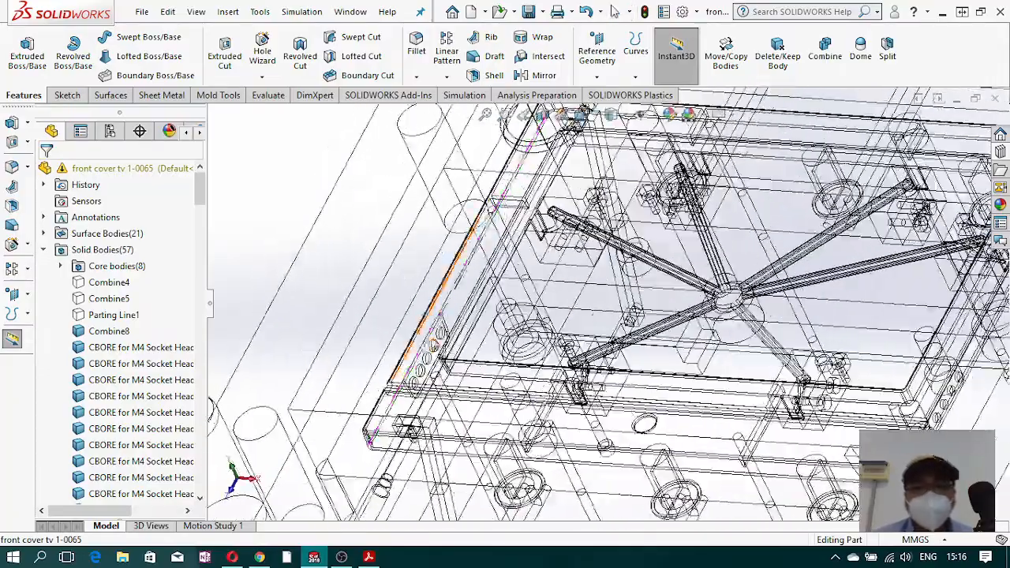
scroll(419, 347, "up", 4)
middle_click_drag(521, 320, 535, 343)
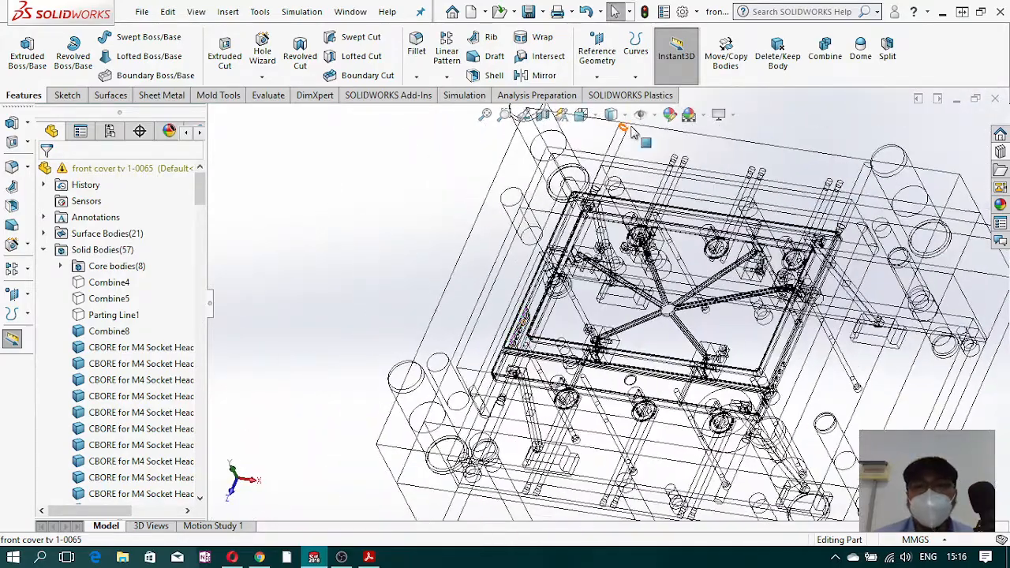
- Restore the Shaded With Edges display style and view the mould upright from its open side
left_click(639, 115)
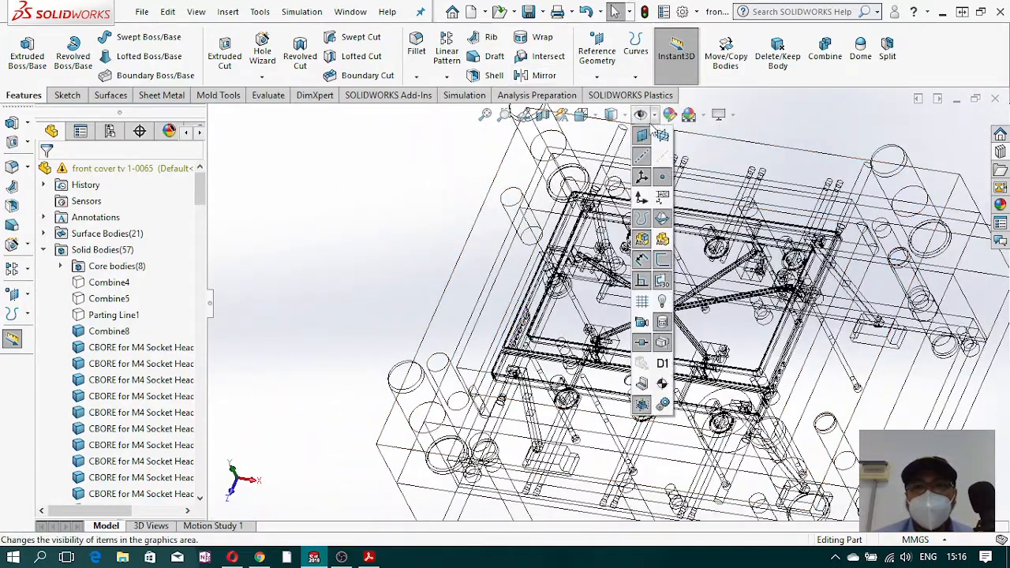
left_click(624, 116)
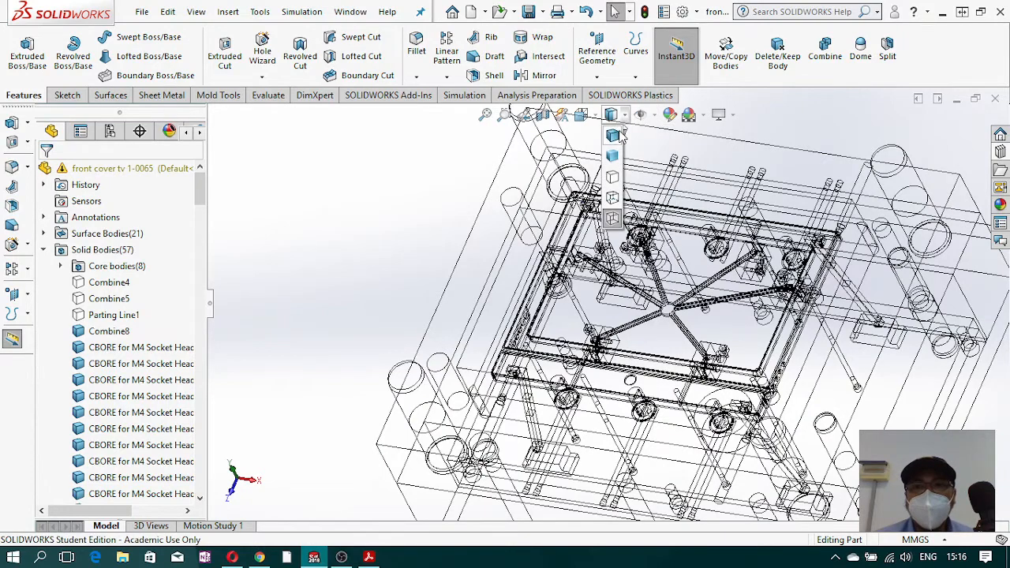
left_click(611, 135)
scroll(650, 279, "up", 3)
mouse_move(534, 385)
middle_mouse_down()
mouse_move(523, 278)
mouse_move(597, 242)
mouse_move(605, 174)
mouse_move(621, 304)
mouse_move(613, 196)
mouse_move(638, 194)
mouse_move(642, 277)
mouse_move(638, 218)
middle_mouse_up()
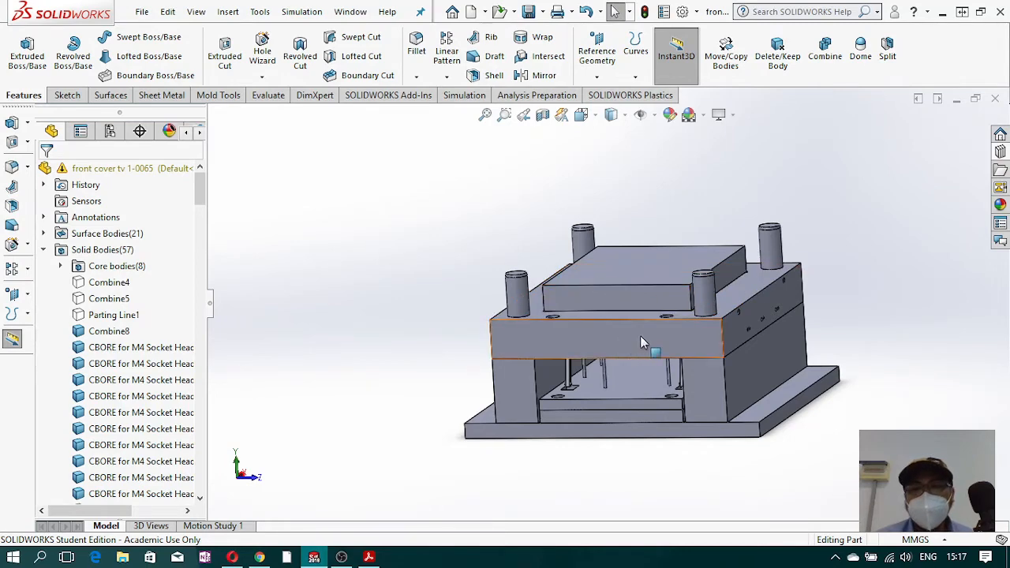
mouse_move(649, 327)
middle_mouse_down()
mouse_move(546, 339)
mouse_move(642, 311)
middle_mouse_up()
scroll(643, 310, "down", 3)
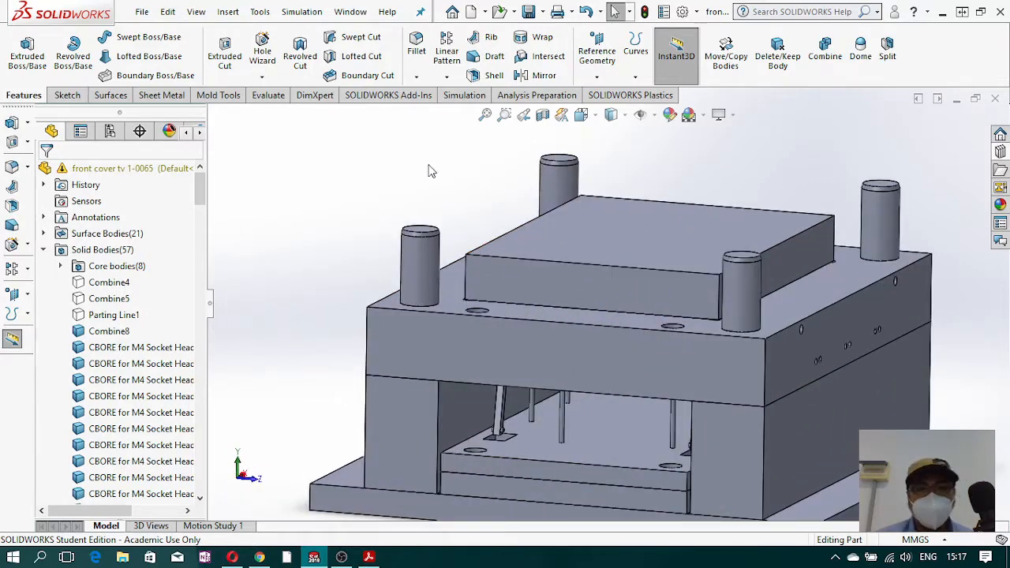
- Start a sketch on the front side face of the upper block, viewed square-on with the model in Wireframe display
left_click(75, 96)
left_click(20, 47)
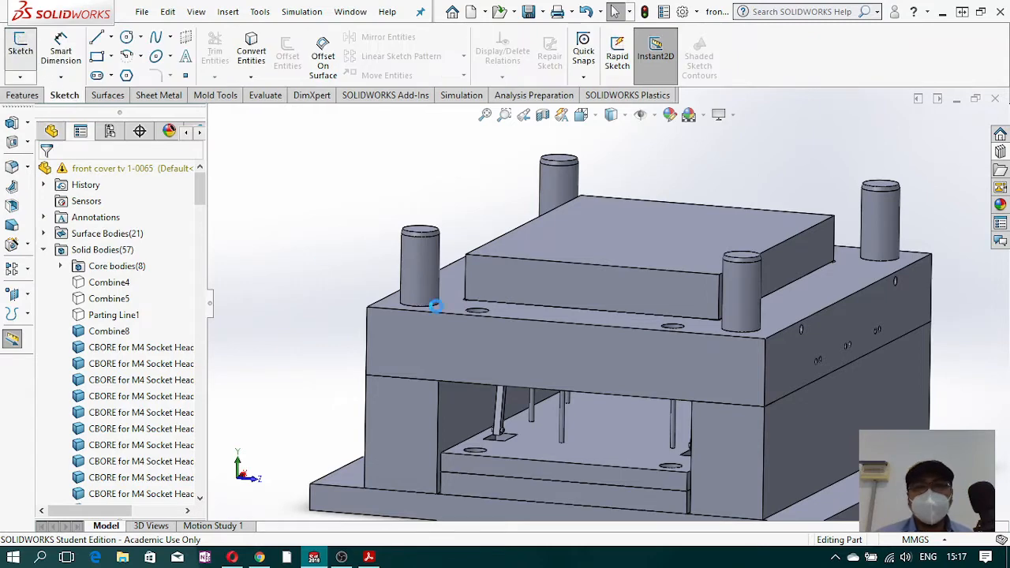
left_click(619, 295)
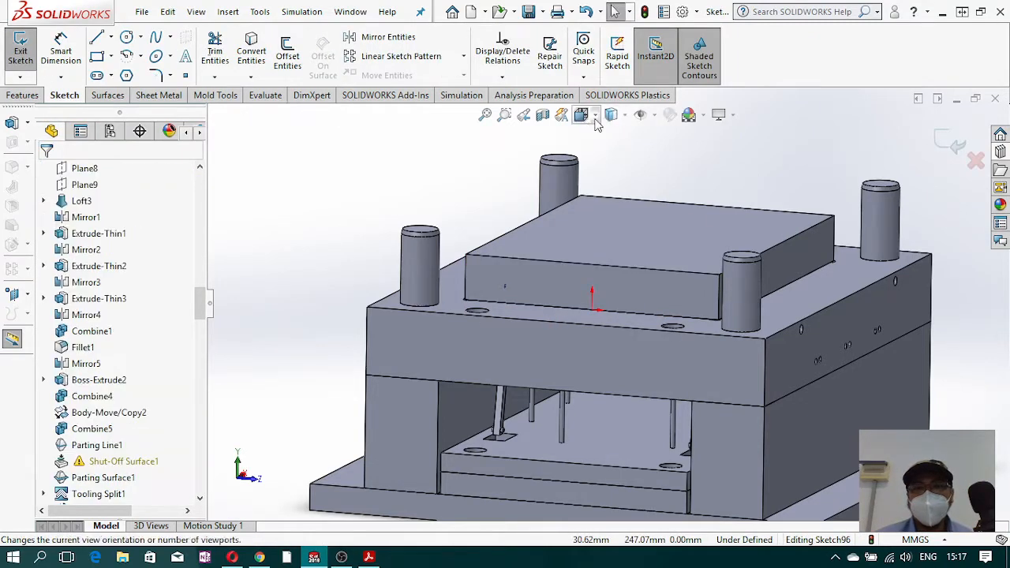
left_click(595, 117)
left_click(663, 200)
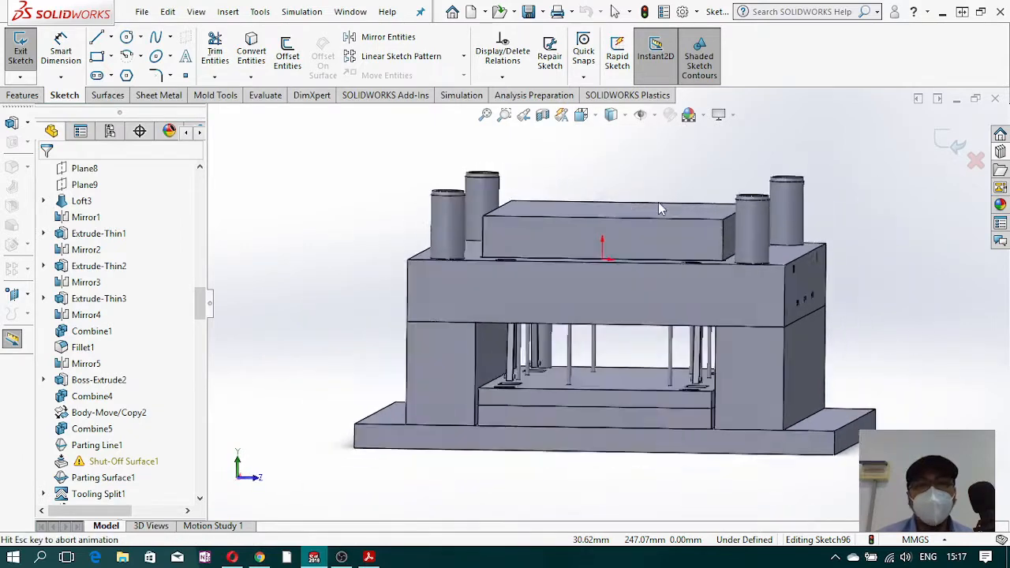
left_click(624, 116)
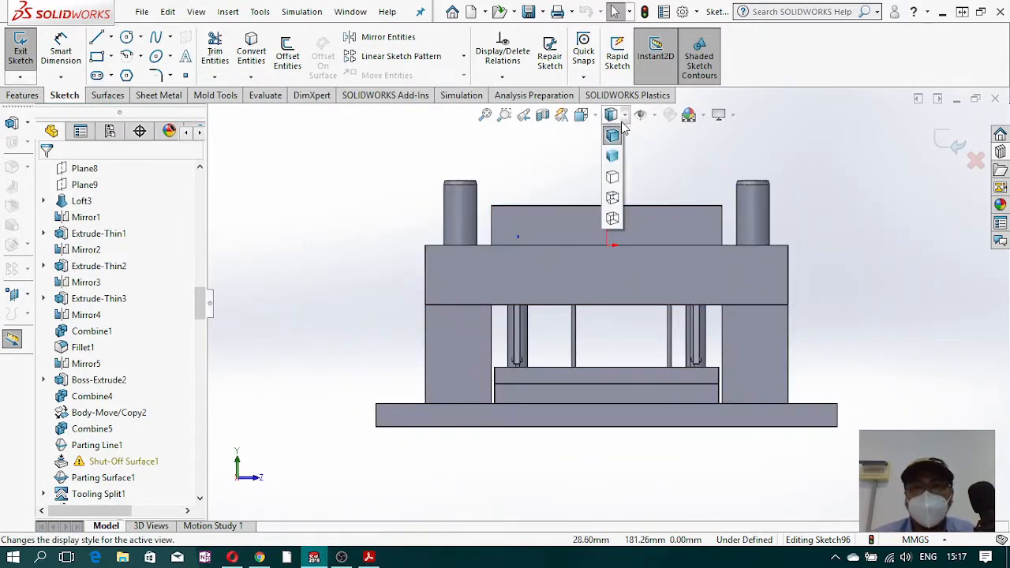
left_click(612, 217)
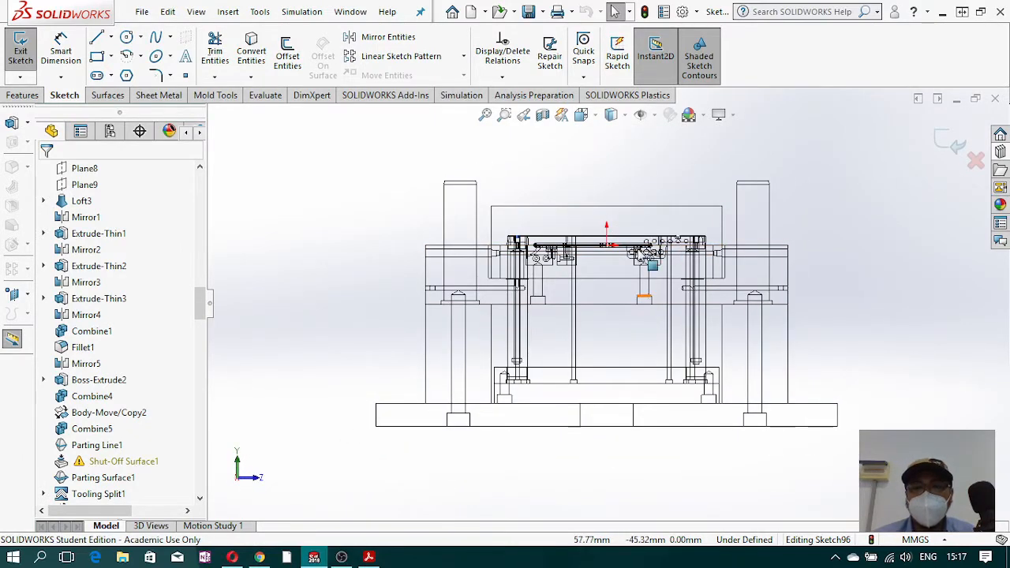
- Sketch a rectangle about 72 by 38 mm down from the parting line, enclosing the row of five small holes
scroll(646, 270, "down", 4)
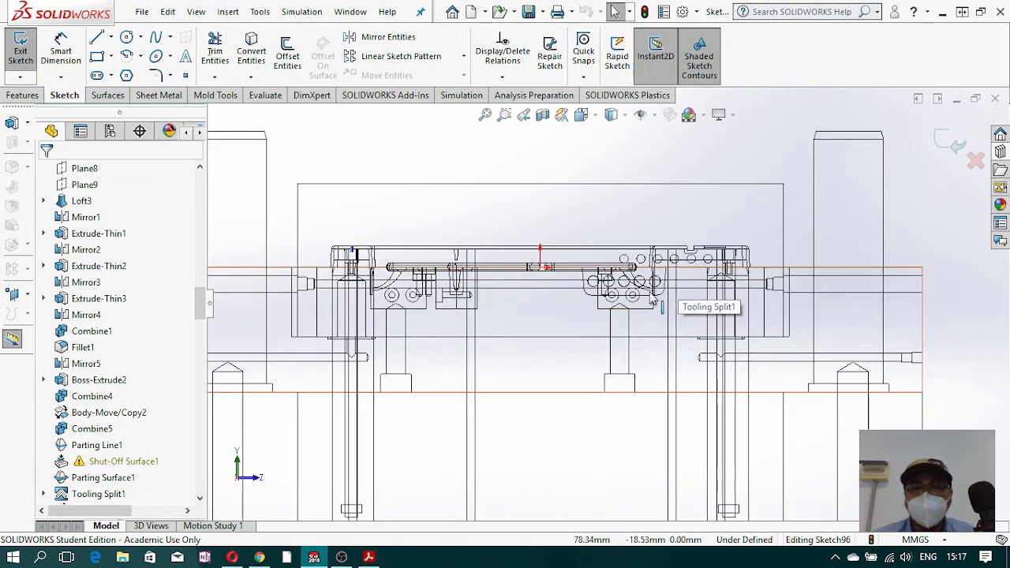
scroll(702, 289, "down", 4)
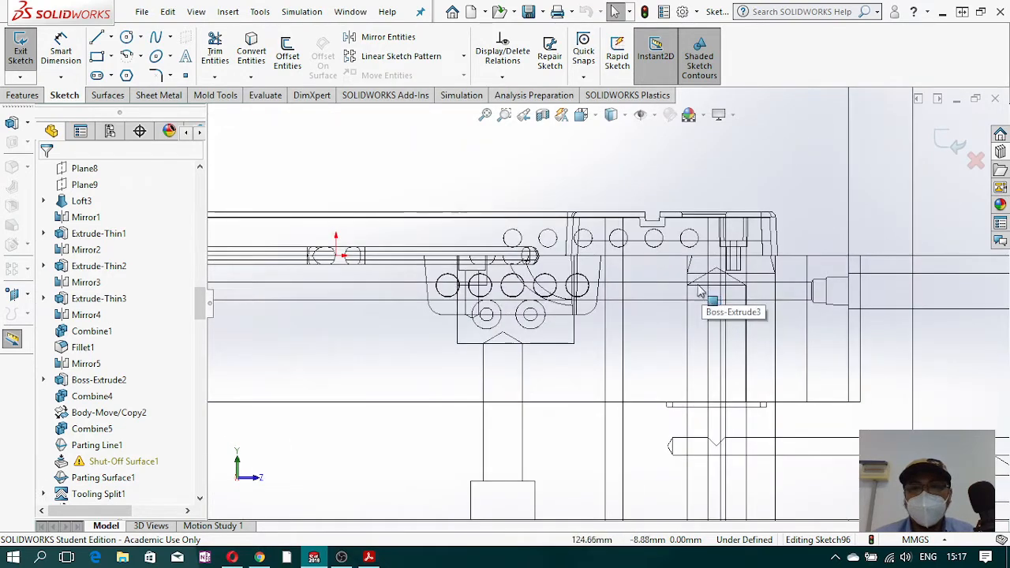
scroll(604, 292, "down", 2)
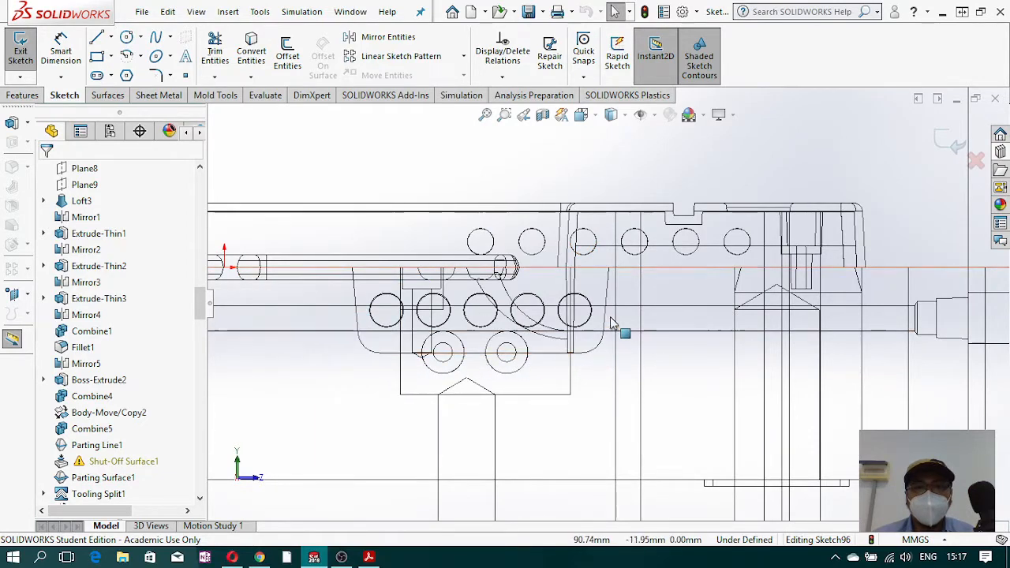
scroll(612, 286, "up", 2)
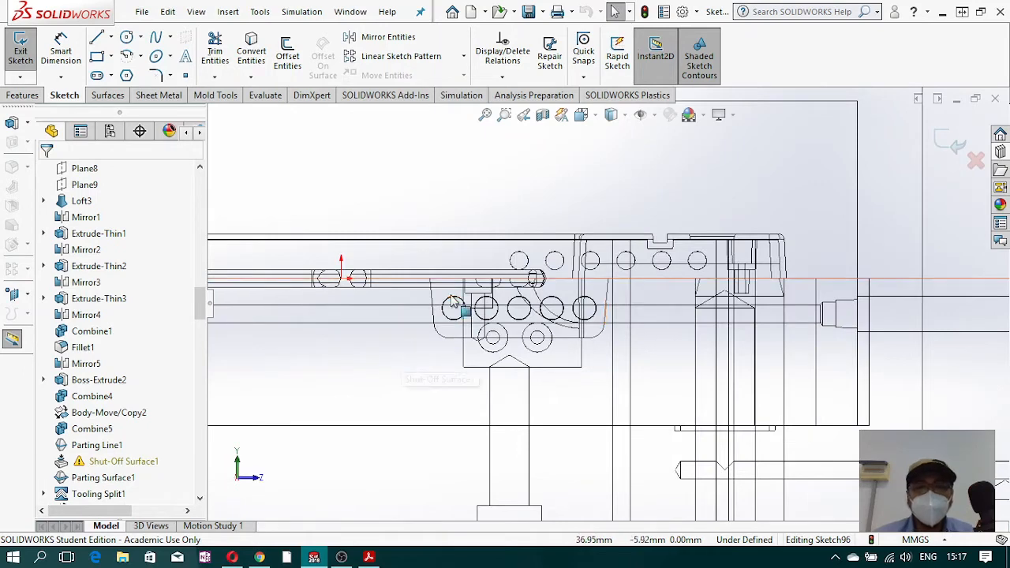
scroll(457, 303, "down", 2)
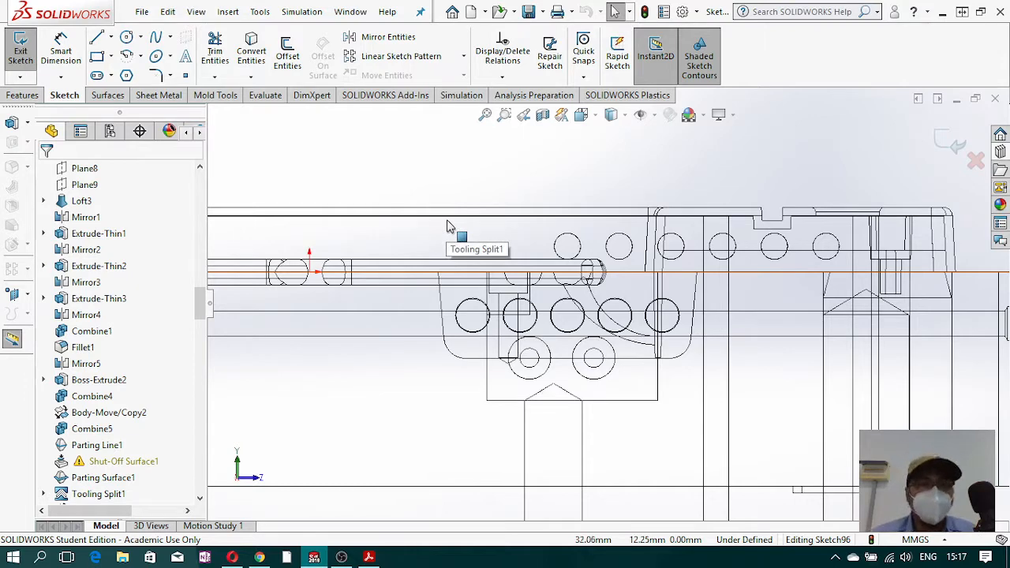
left_click(99, 58)
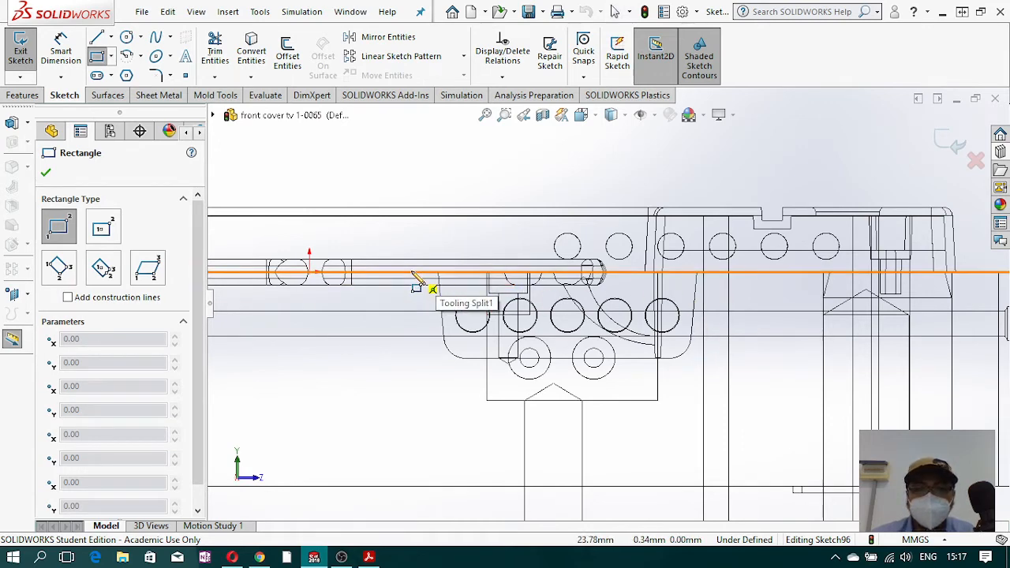
left_click(411, 273)
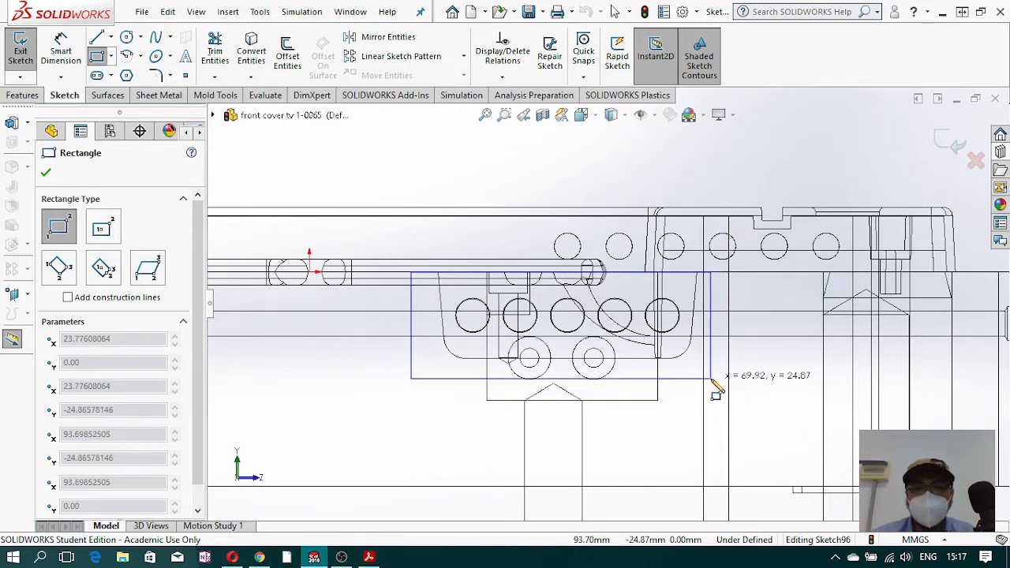
left_click(724, 446)
- Sketch a wider rectangle about 92 by 8 mm across the base of the first one, overhanging it on both sides
scroll(623, 398, "up", 5)
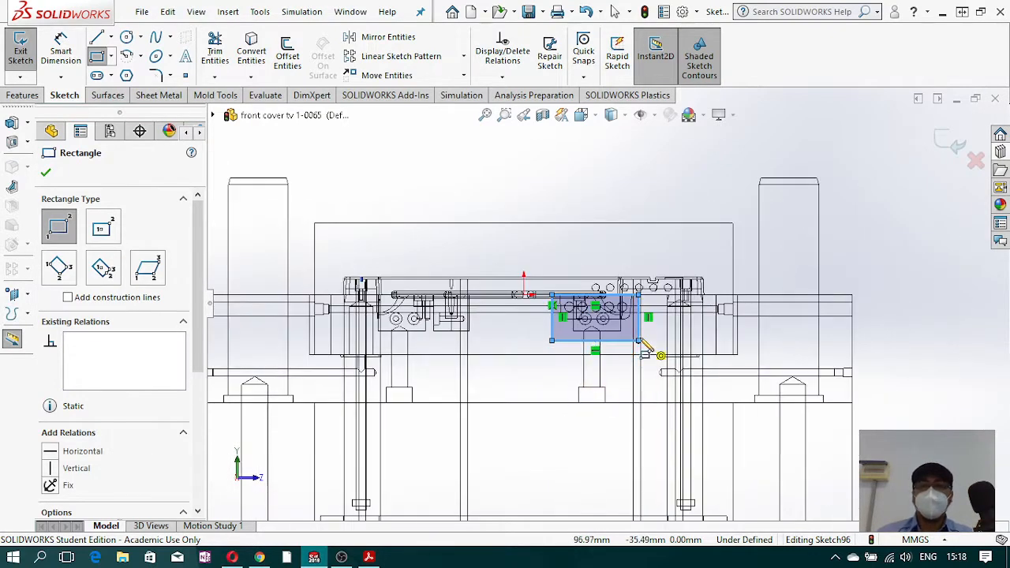
scroll(643, 345, "down", 5)
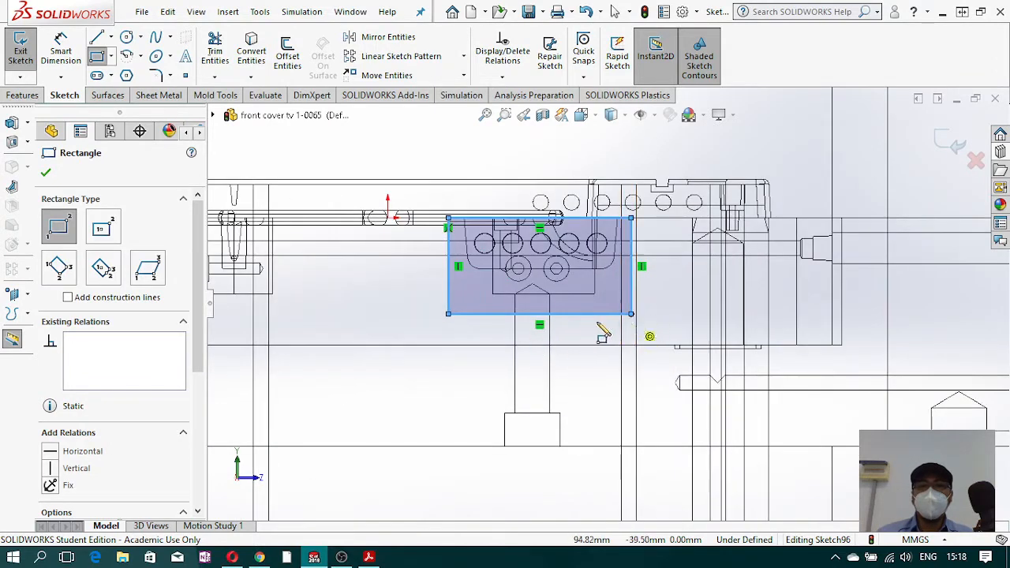
scroll(646, 380, "up", 5)
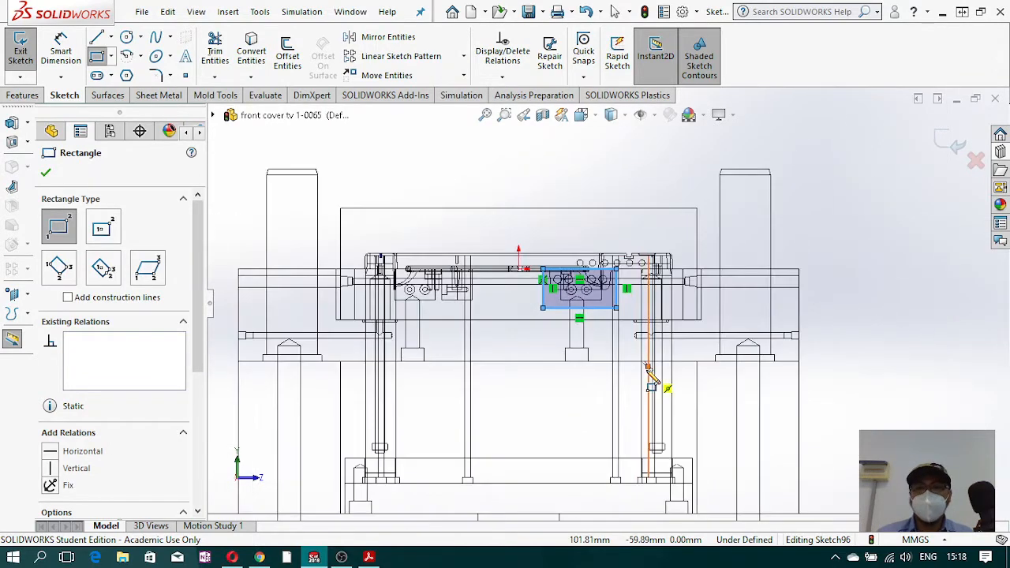
scroll(651, 351, "down", 1)
scroll(635, 349, "down", 1)
scroll(641, 355, "up", 2)
scroll(615, 327, "down", 5)
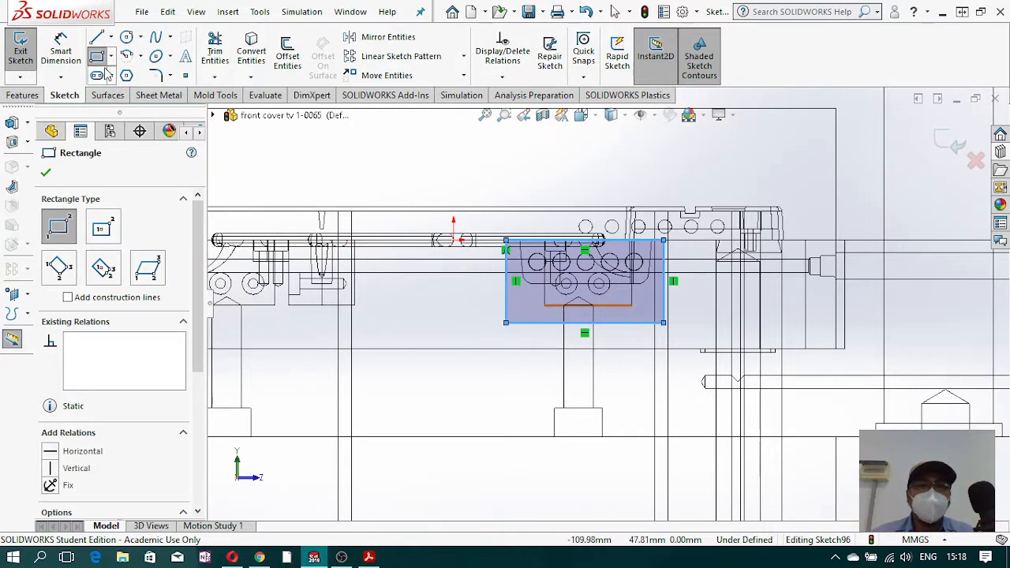
left_click(482, 307)
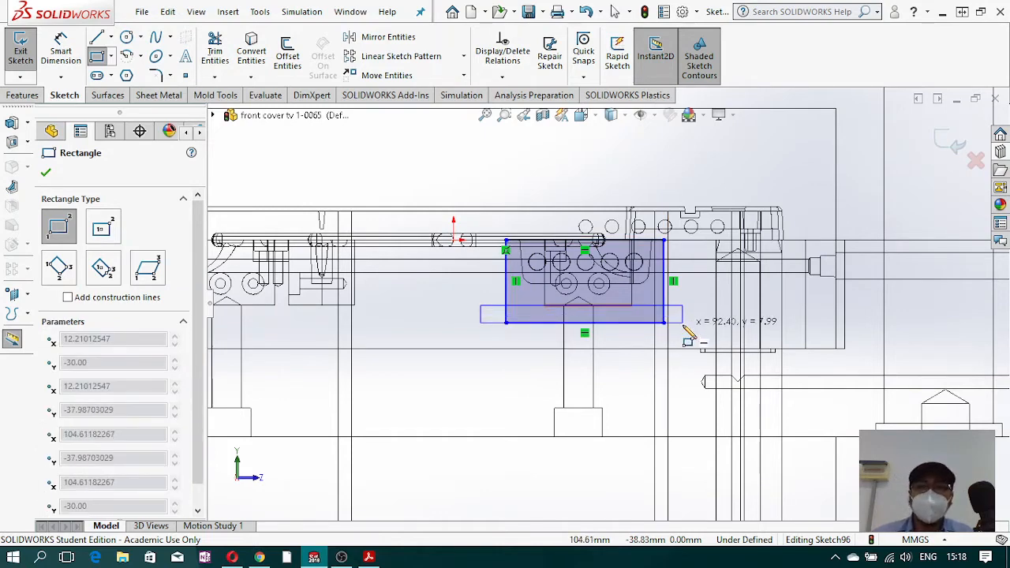
left_click(683, 323)
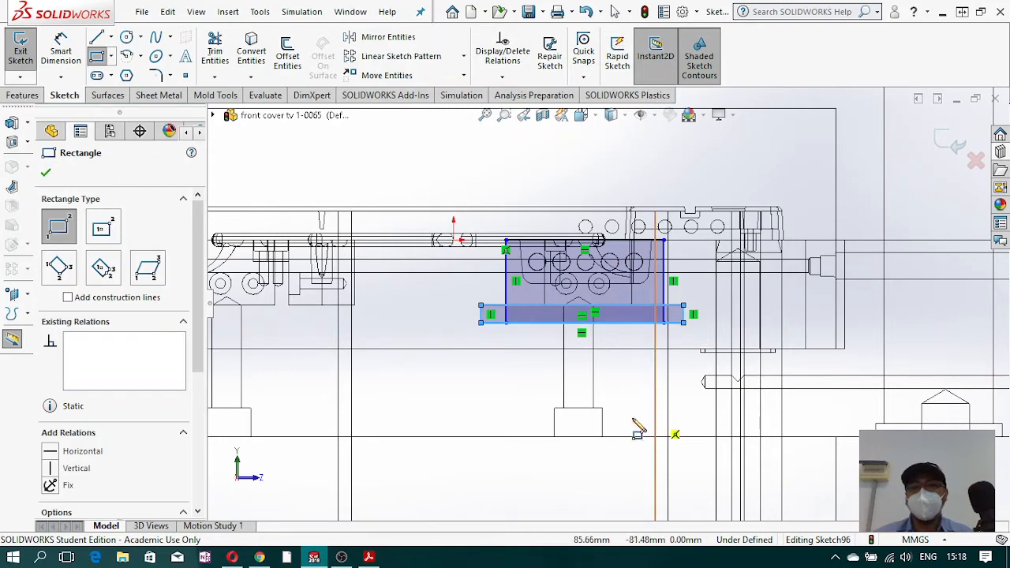
key("Escape")
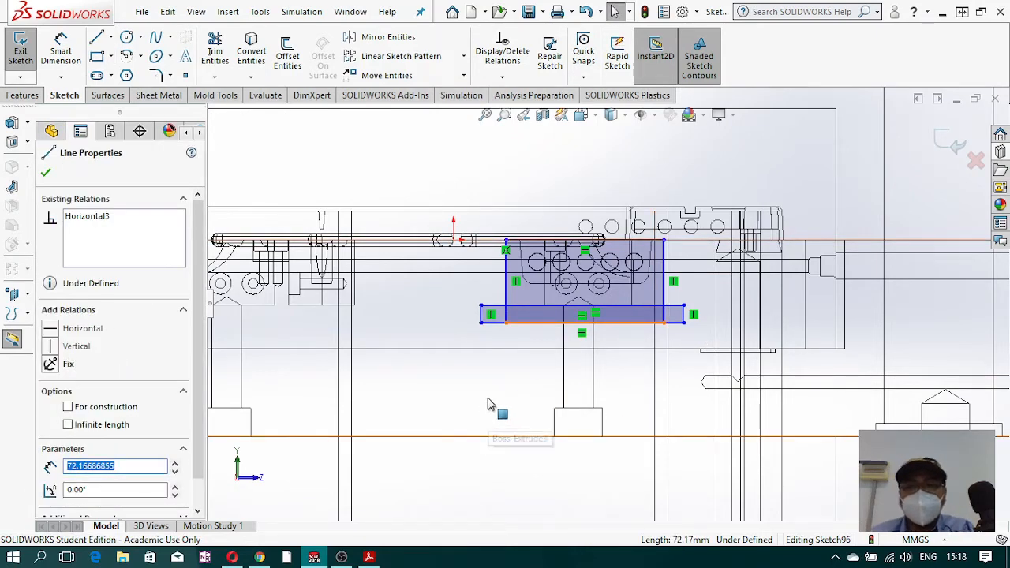
- Delete the first rectangle's bottom line and trim the overlapping segments to leave one closed outline with a flanged base
key("Delete")
left_click(221, 59)
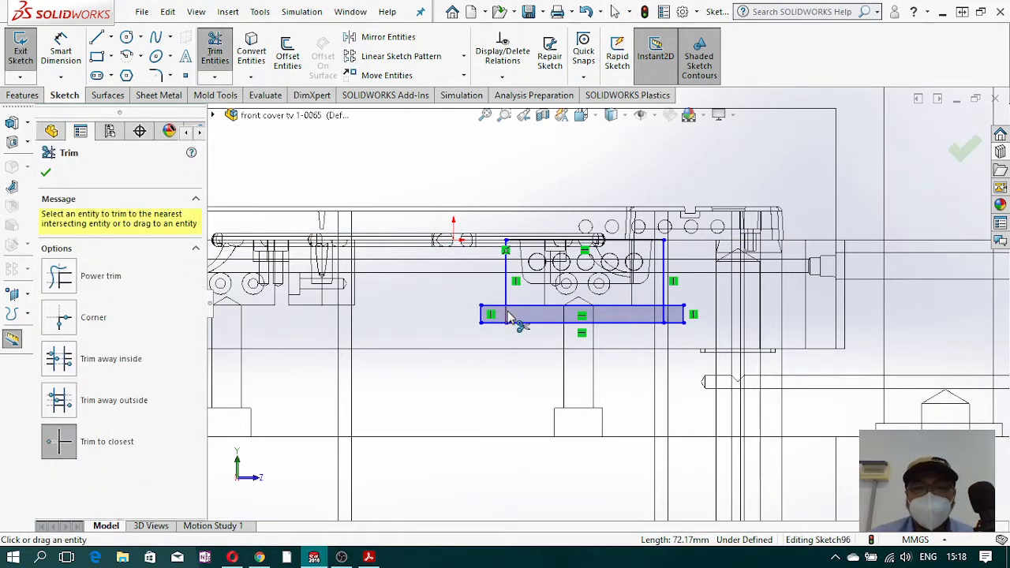
mouse_move(513, 320)
left_mouse_down()
mouse_move(680, 327)
mouse_move(373, 286)
left_mouse_up()
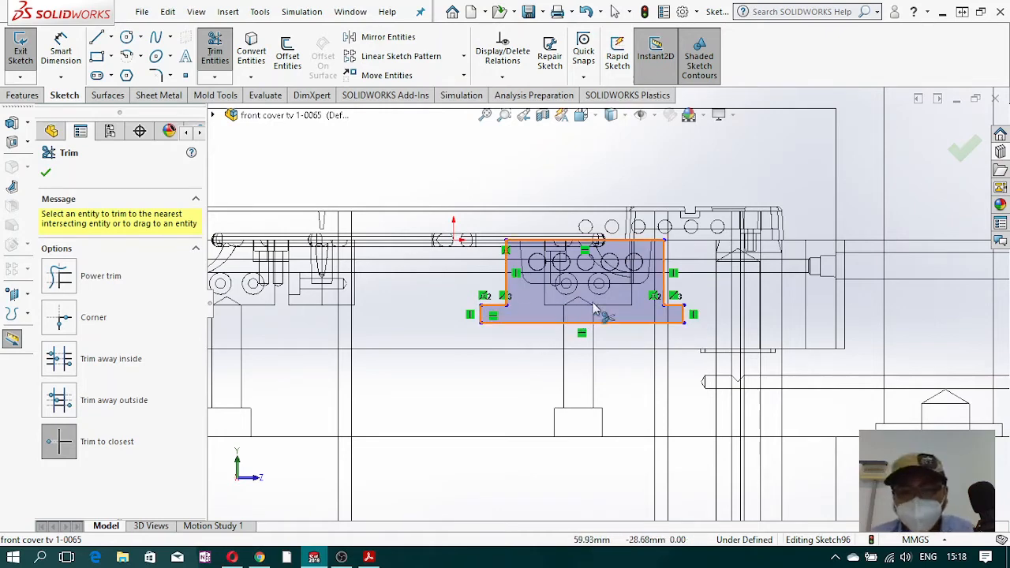
- Dimension the distance from the middle hole's centre to the profile's left vertical side as 40 mm
left_click(61, 52)
scroll(600, 261, "down", 5)
scroll(513, 248, "down", 2)
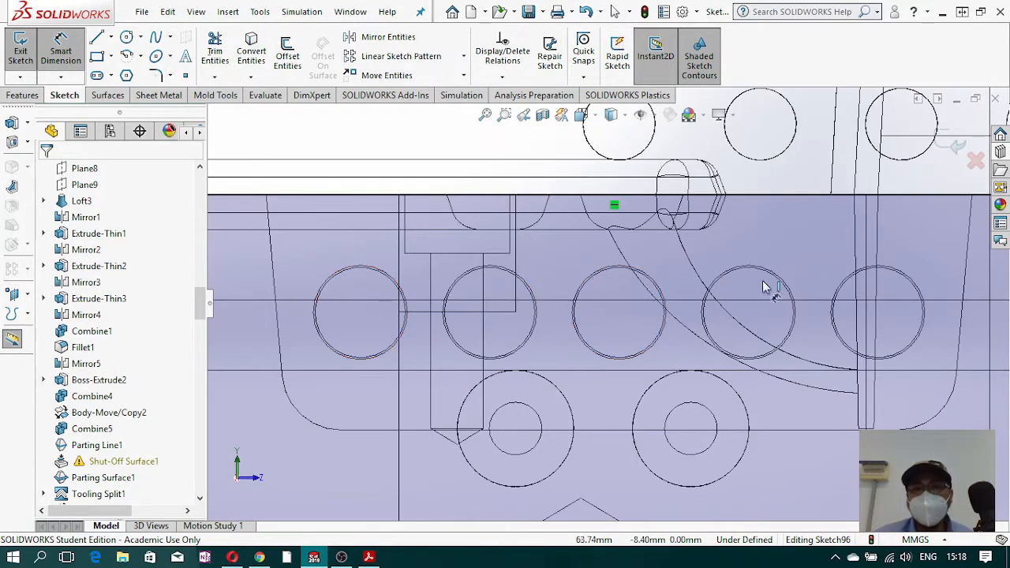
left_click(588, 283)
scroll(600, 300, "up", 2)
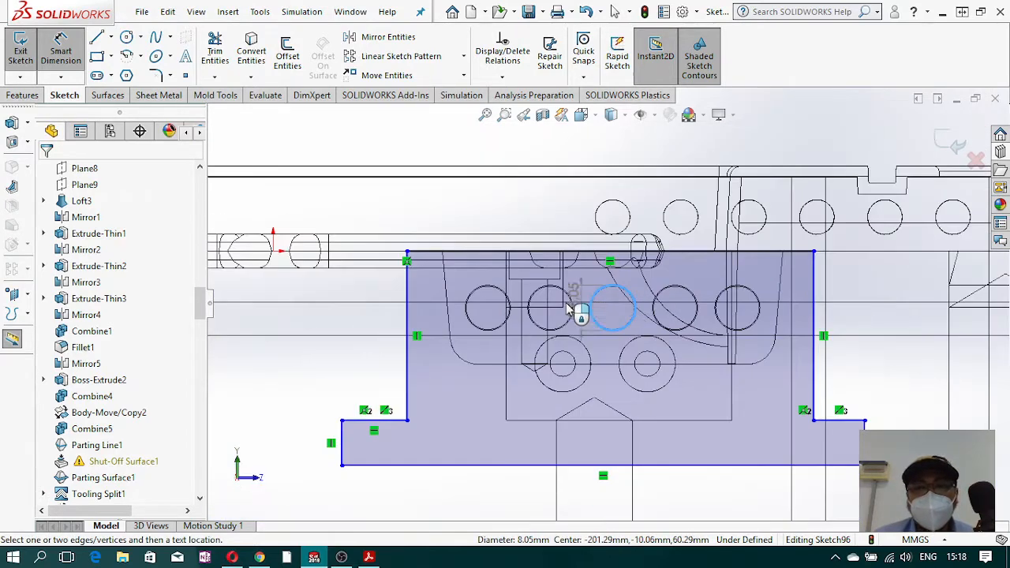
left_click(408, 285)
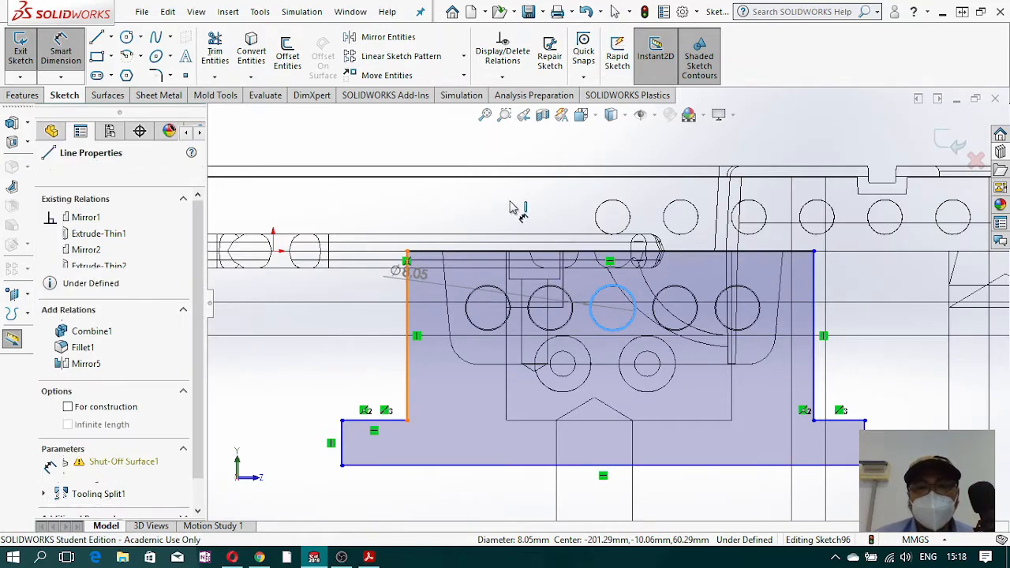
left_click(527, 158)
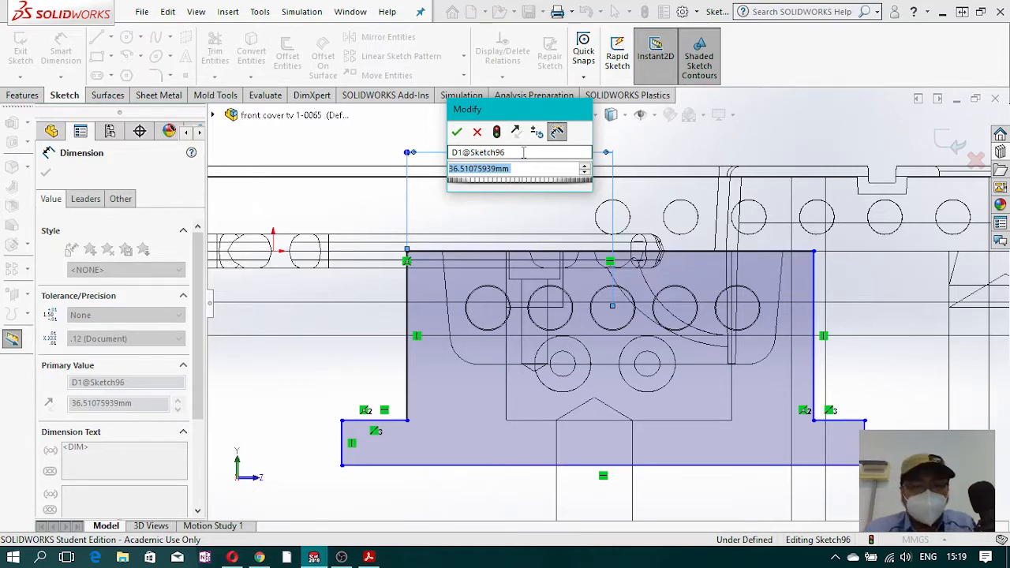
type("40")
key("Escape")
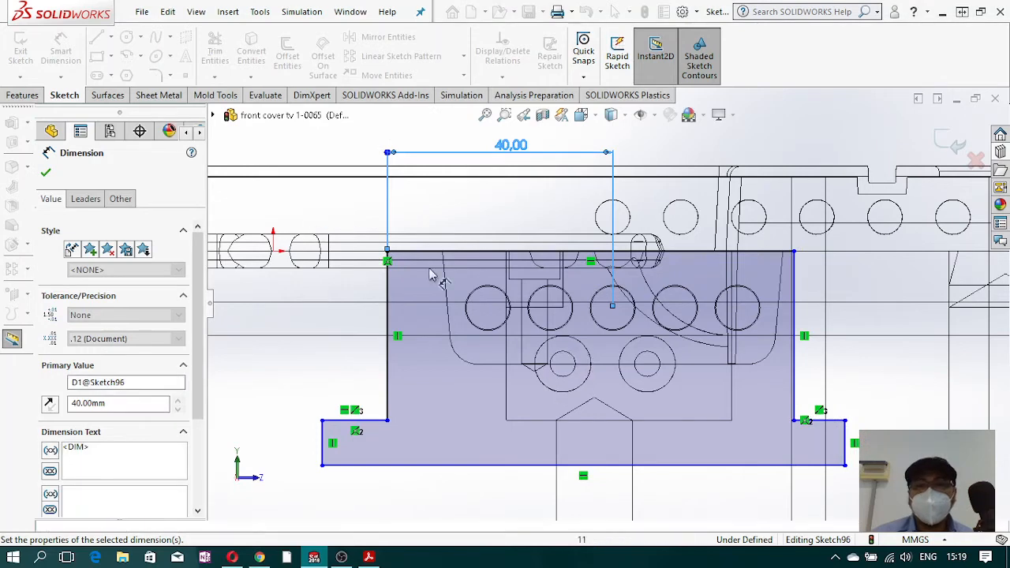
- Dimension the profile's top edge to a width of 80 mm
left_click(701, 253)
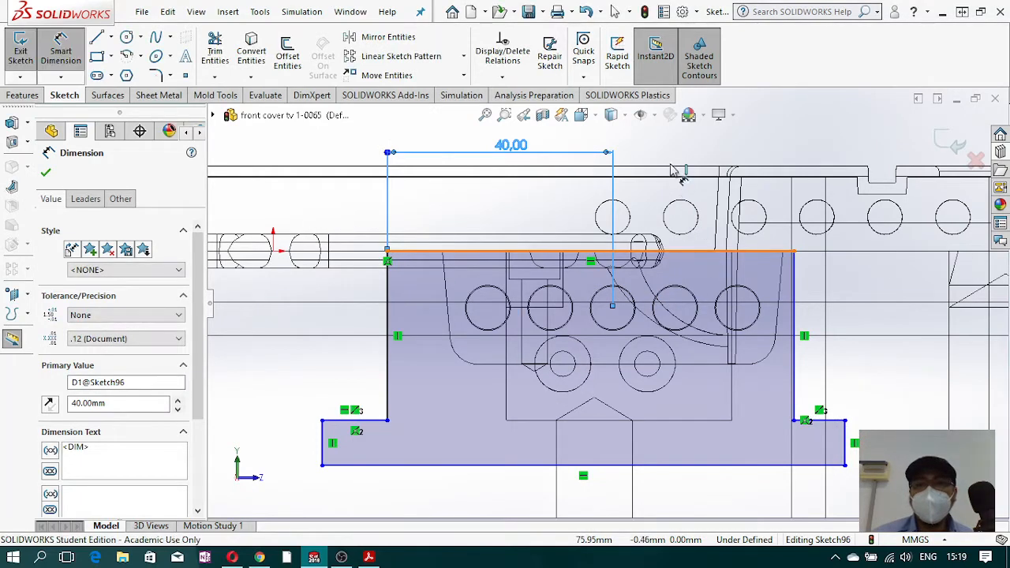
left_click(641, 144)
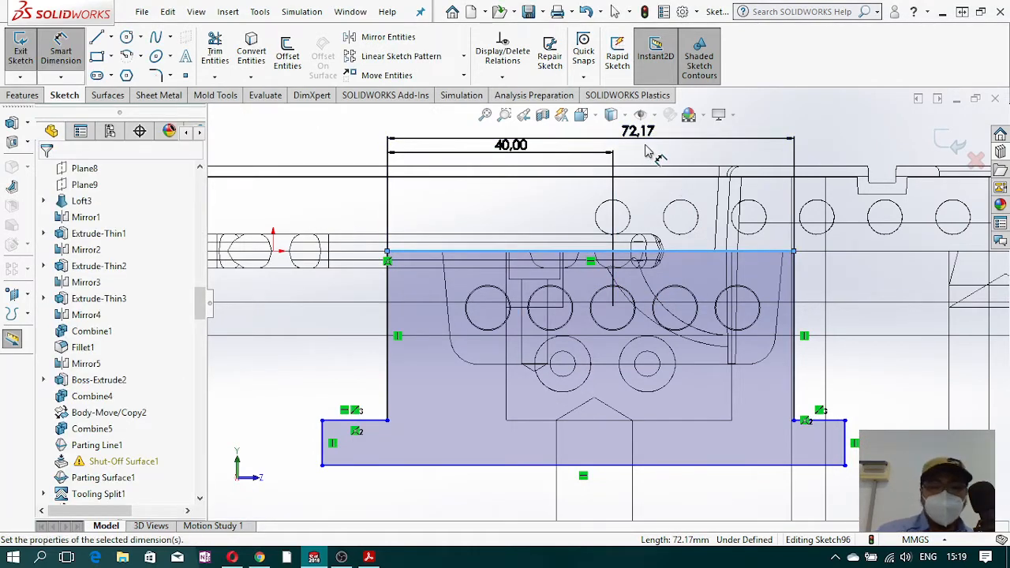
type("80")
key("Escape")
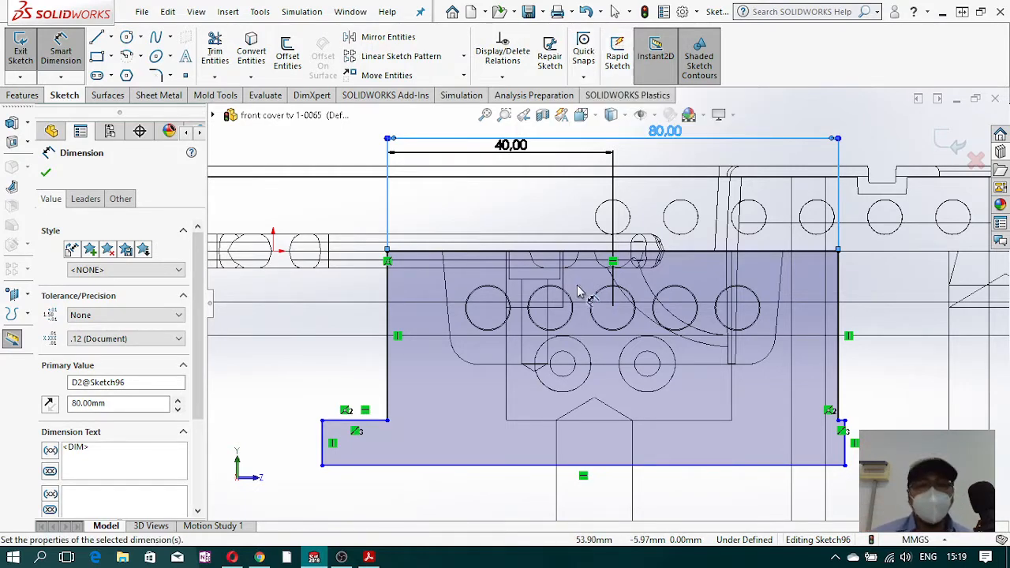
- Dimension the left flange's overhang as 5 mm
left_click(366, 422)
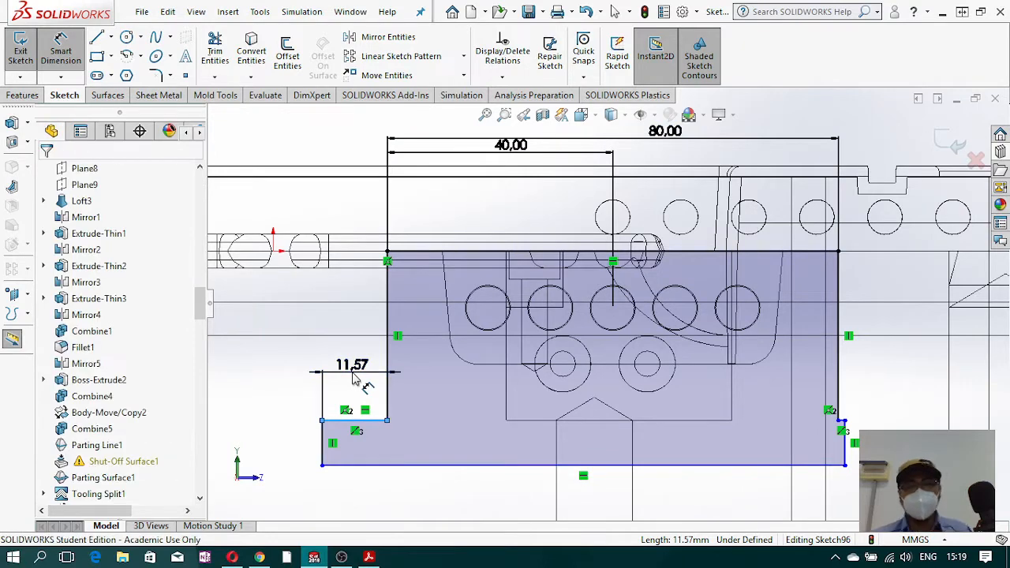
left_click(355, 382)
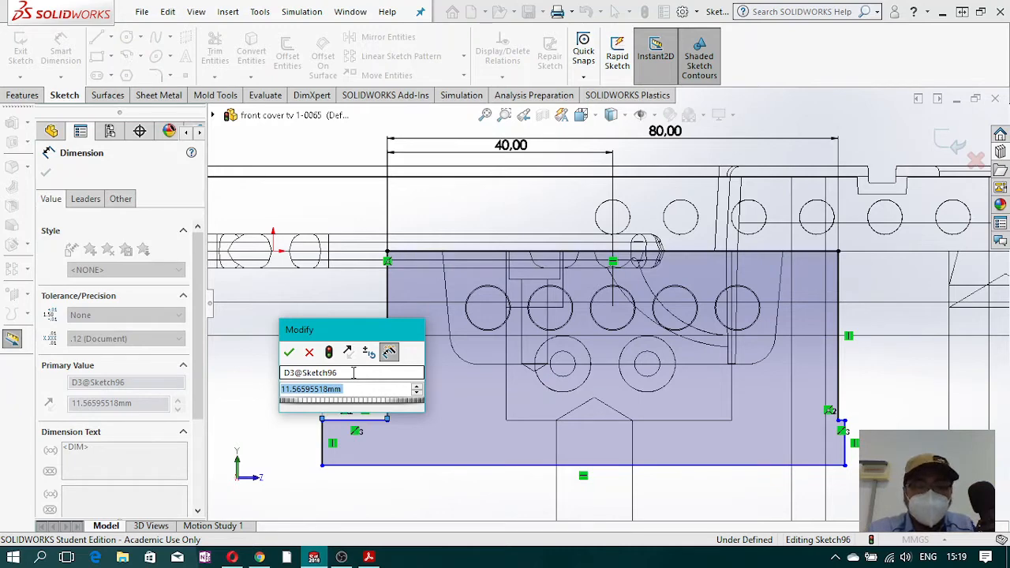
type("5")
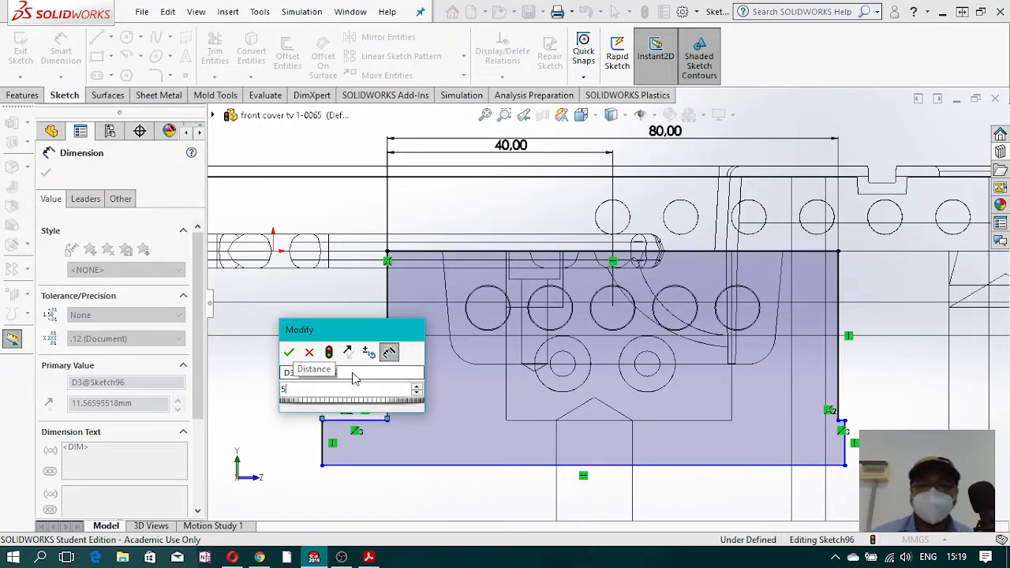
key("Escape")
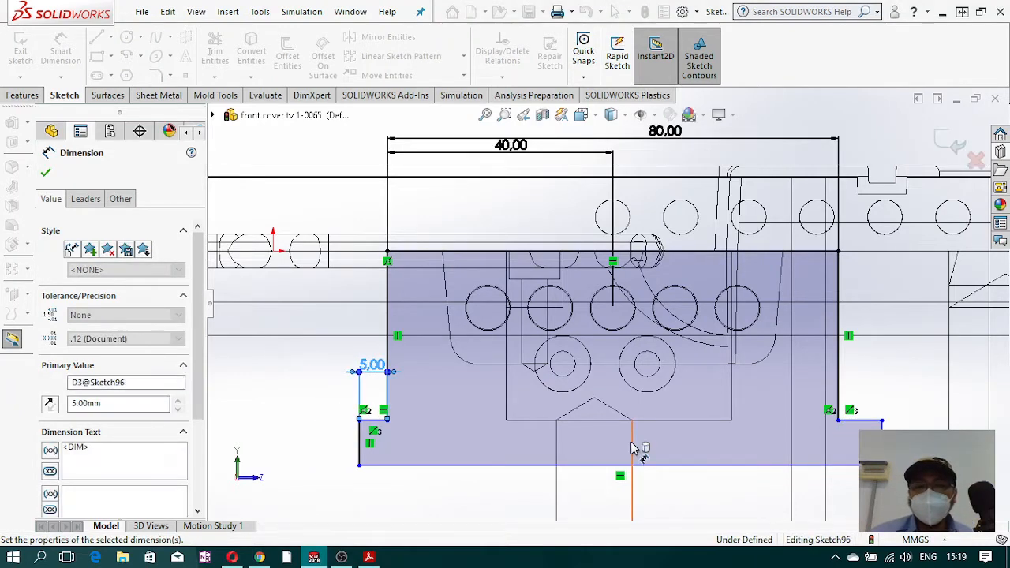
key("Escape")
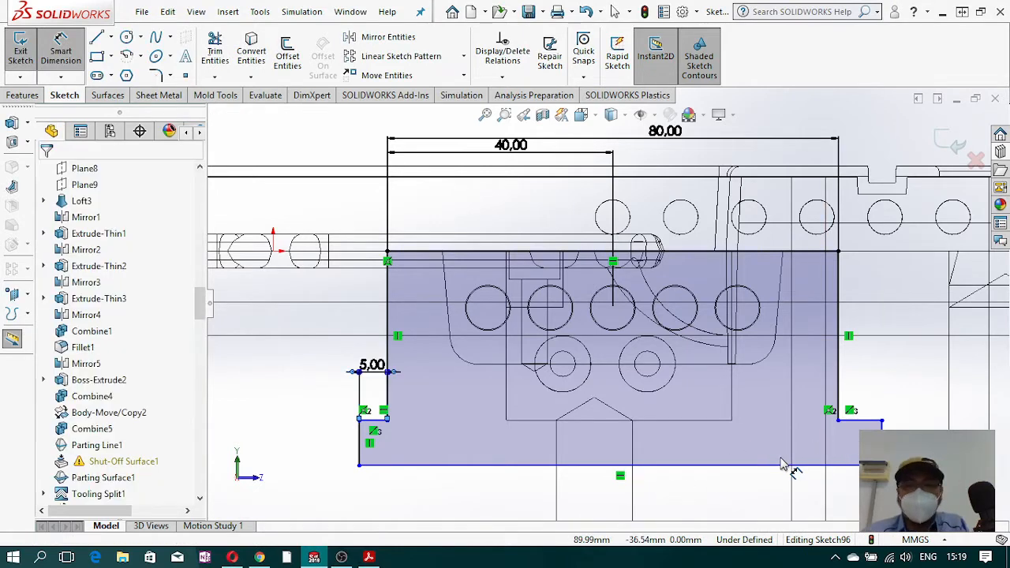
- Make the top edges of the profile's two base flanges equal in length
left_click(373, 421, "ctrl")
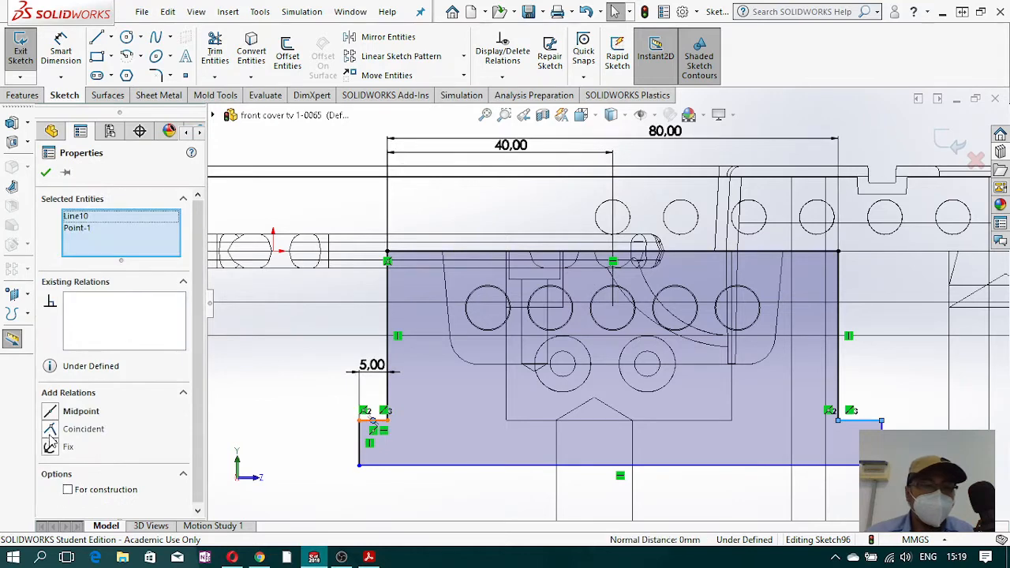
left_click(275, 440)
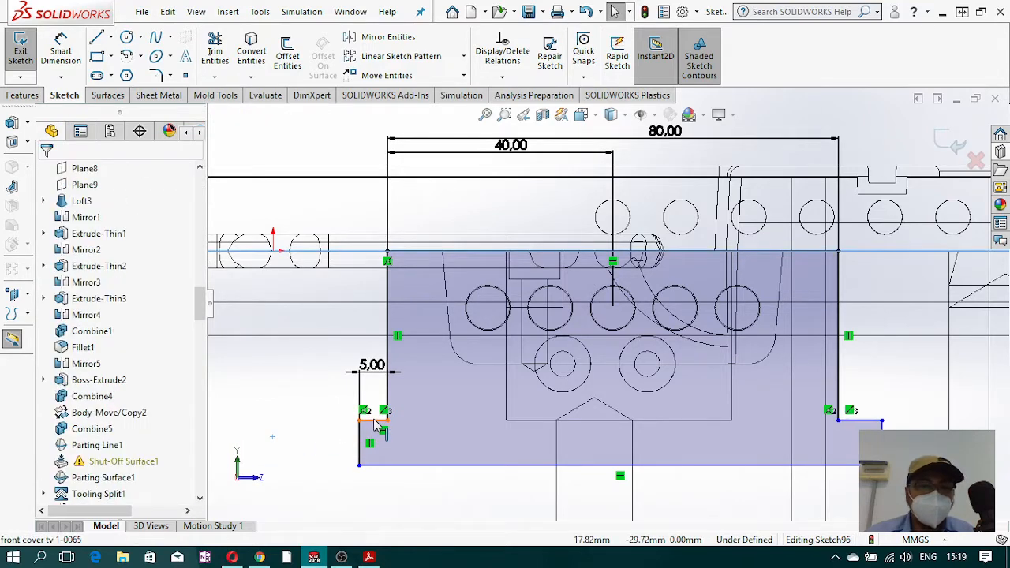
left_click(373, 420)
left_click(861, 420, "ctrl")
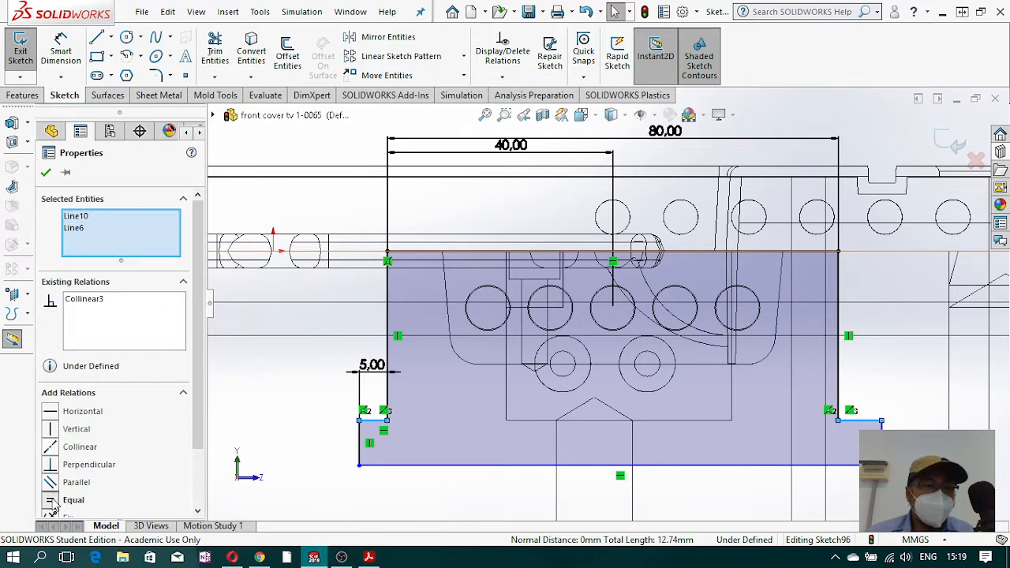
left_click(52, 501)
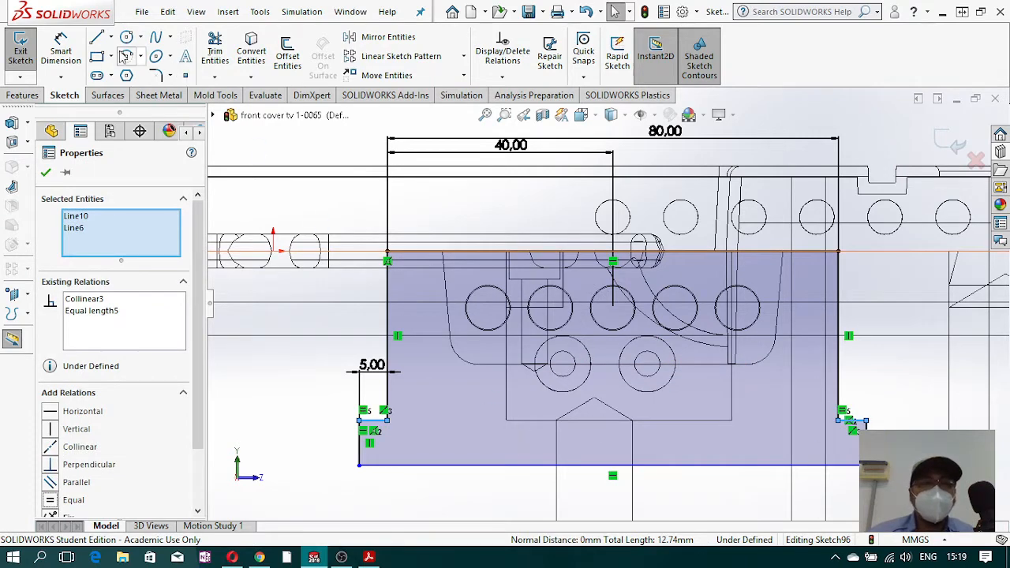
- Dimension the profile's overall height between its top and bottom edges as 40 mm
left_click(60, 51)
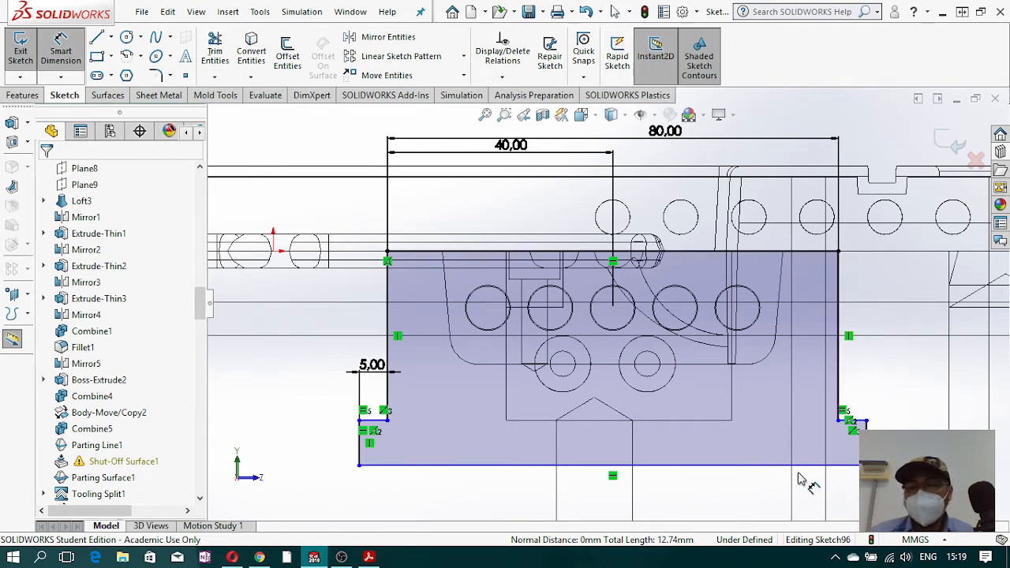
left_click(751, 466)
left_click(751, 253)
left_click(314, 392)
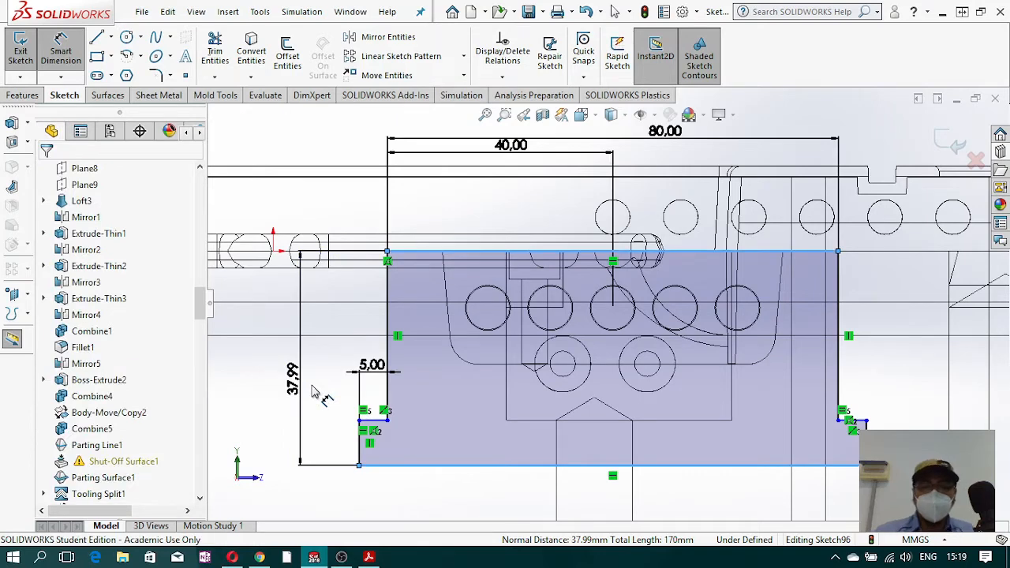
type("40")
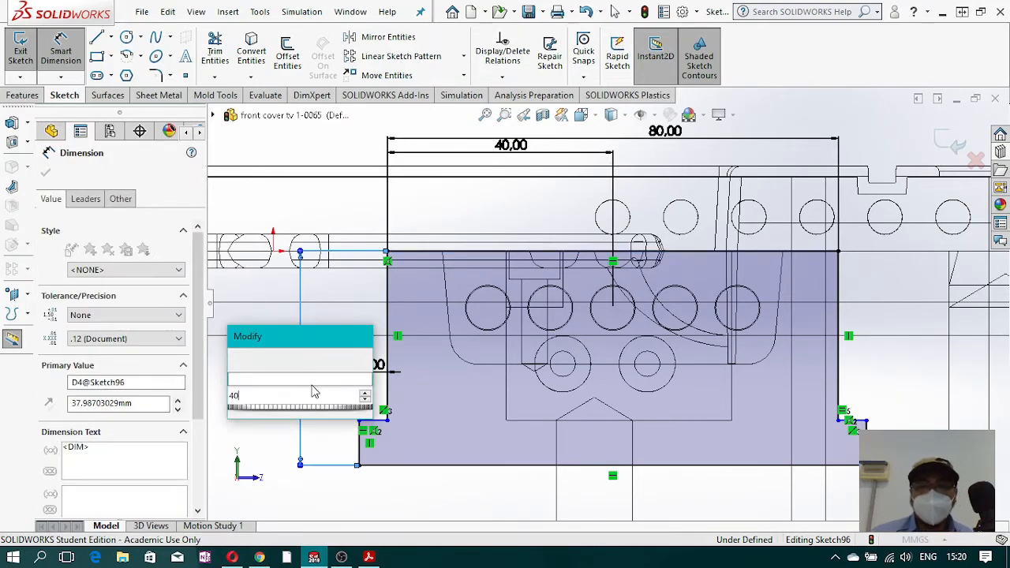
key("Escape")
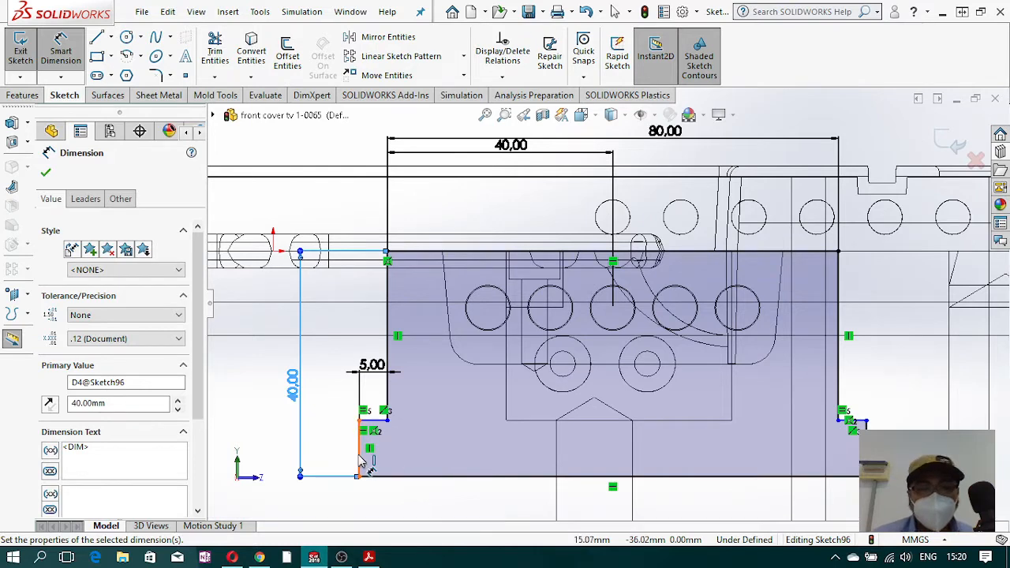
- Dimension the thickness of the profile's left flange as 5 mm
left_click(359, 457)
left_click(339, 456)
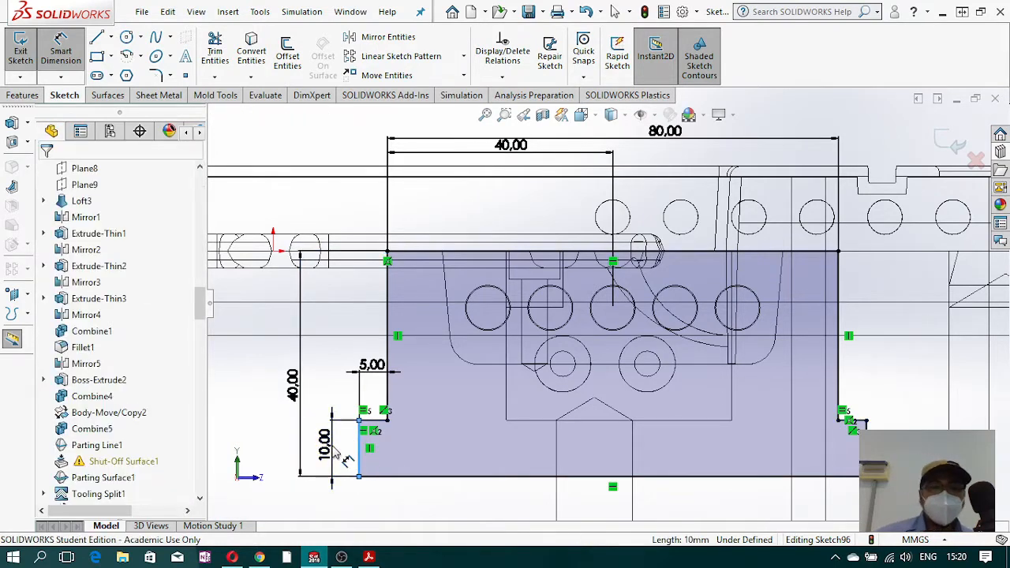
type("5")
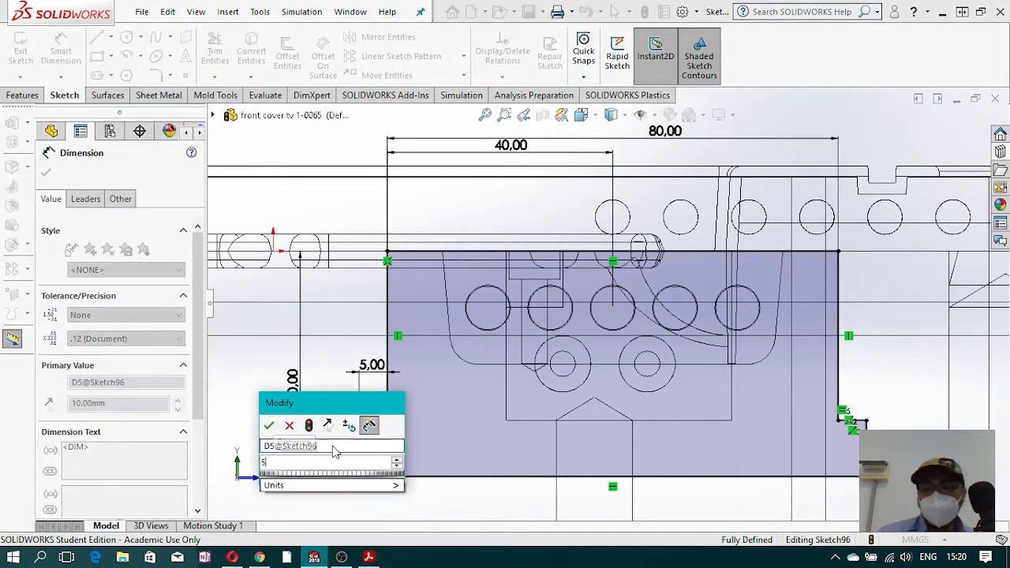
key("Escape")
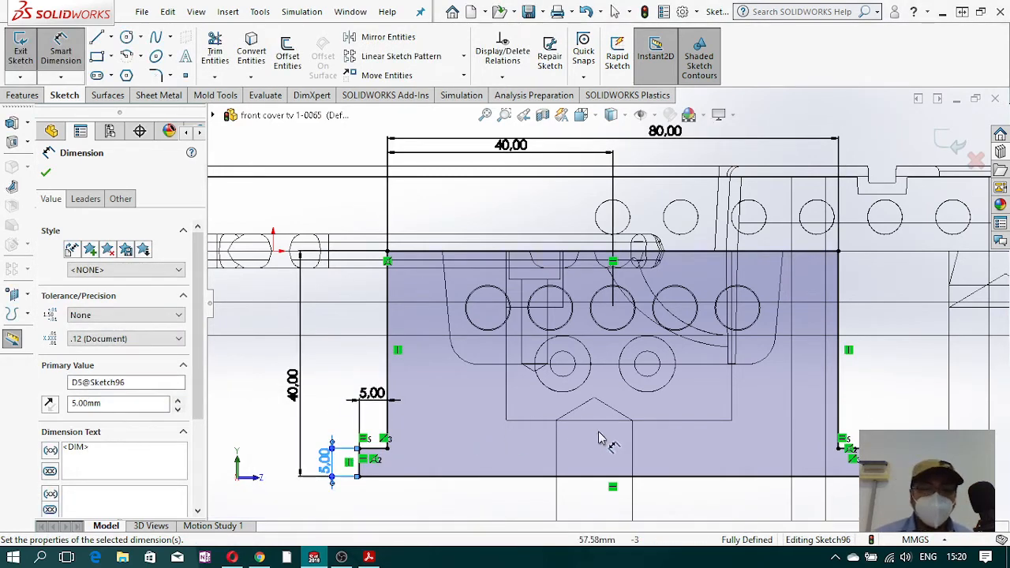
- Examine from several angles how the dimensioned profile sits relative to the small-hole row and the surrounding mould parts
scroll(593, 439, "down", 3)
scroll(580, 252, "up", 2)
mouse_move(561, 326)
middle_mouse_down()
mouse_move(625, 395)
mouse_move(627, 335)
mouse_move(643, 324)
mouse_move(680, 371)
mouse_move(699, 367)
mouse_move(678, 341)
mouse_move(640, 321)
middle_mouse_up()
scroll(640, 321, "down", 3)
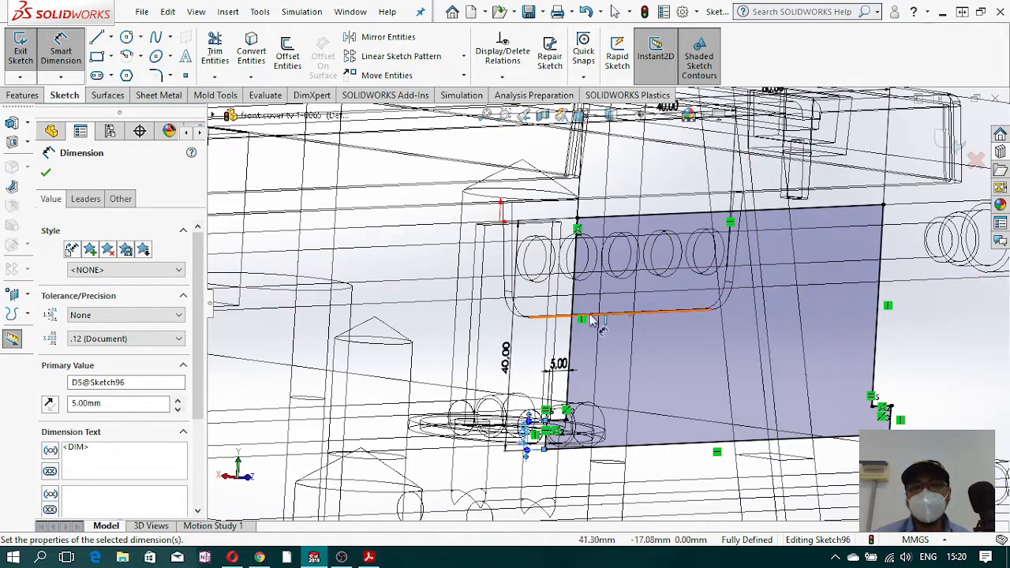
middle_click_drag(612, 314, 580, 325)
mouse_move(677, 236)
middle_mouse_down()
mouse_move(651, 336)
mouse_move(552, 325)
mouse_move(612, 334)
mouse_move(543, 430)
middle_mouse_up()
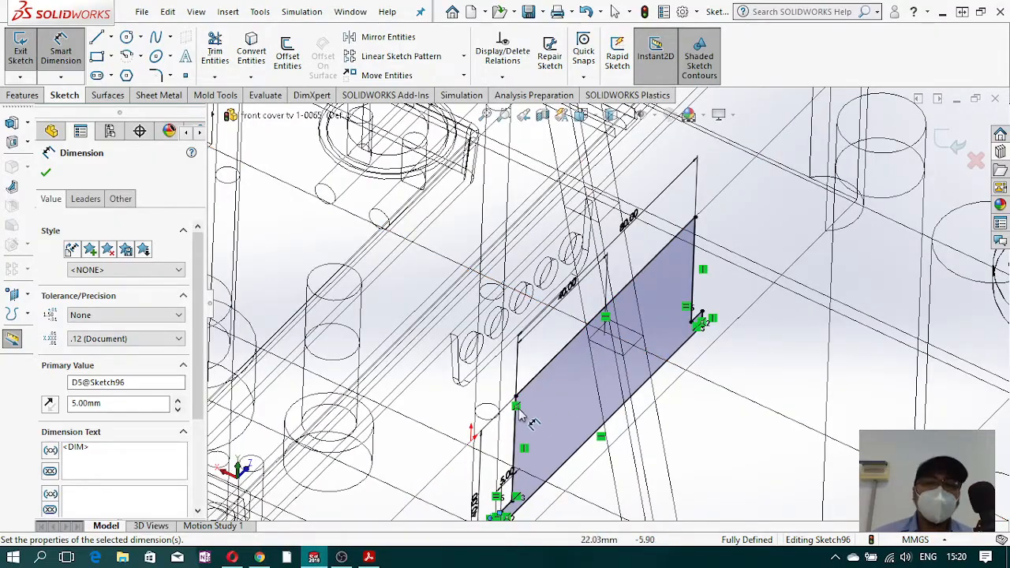
scroll(564, 383, "up", 5)
scroll(564, 387, "down", 6)
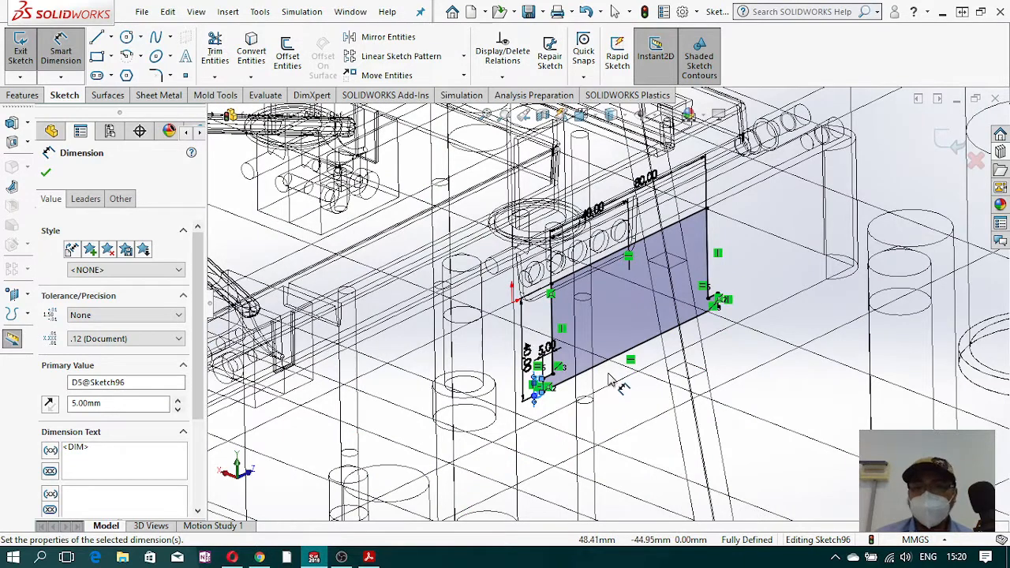
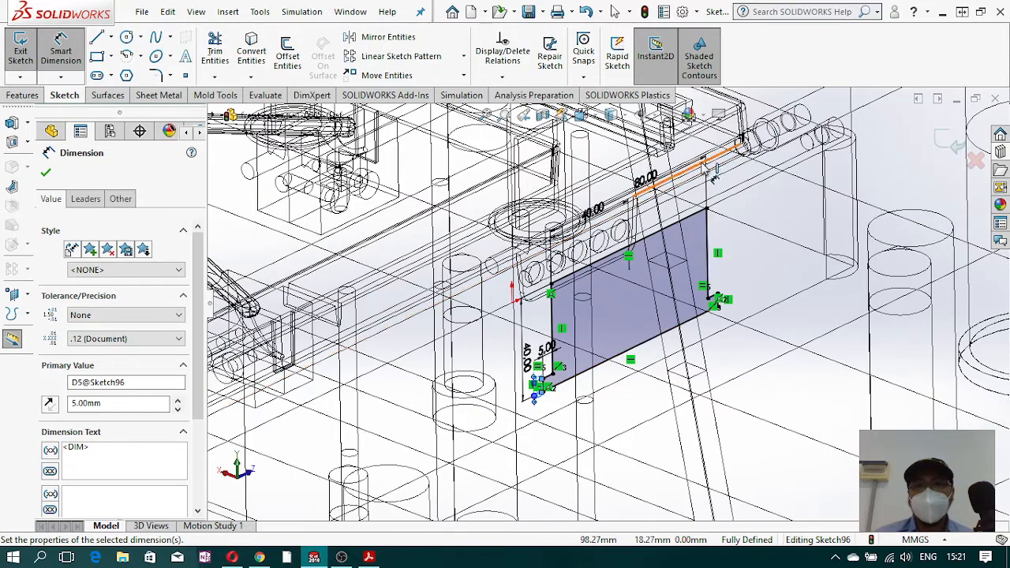
- Switch the mould's display style from wireframe to shaded with edges
scroll(710, 174, "up", 2)
left_click(593, 115)
left_click(624, 116)
left_click(612, 135)
scroll(706, 372, "up", 5)
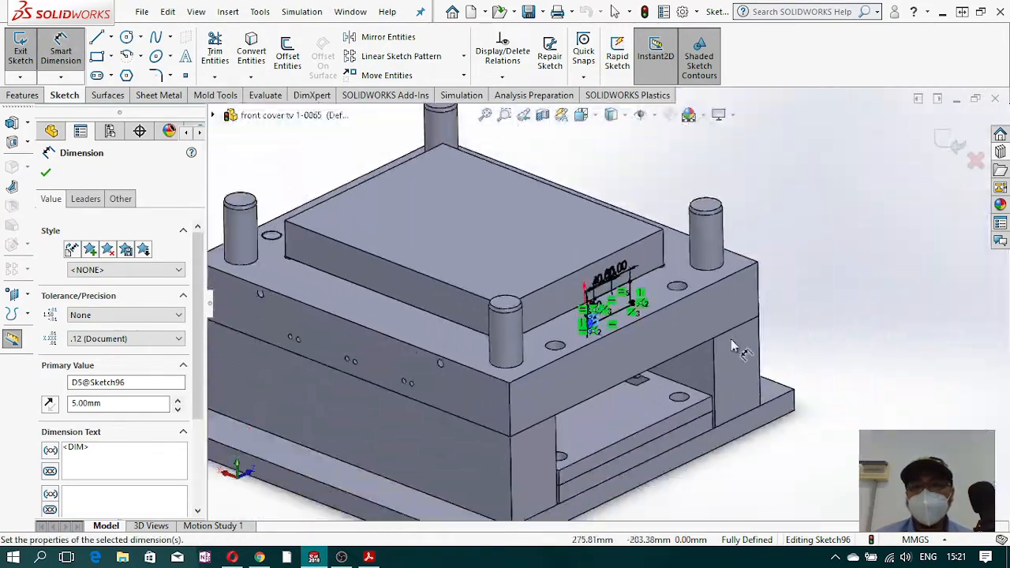
left_click(821, 235)
mouse_move(635, 339)
middle_mouse_down()
mouse_move(664, 313)
mouse_move(678, 273)
mouse_move(624, 284)
mouse_move(635, 303)
mouse_move(587, 264)
mouse_move(552, 272)
mouse_move(570, 309)
mouse_move(600, 272)
mouse_move(576, 282)
mouse_move(589, 298)
middle_mouse_up()
scroll(548, 274, "down", 3)
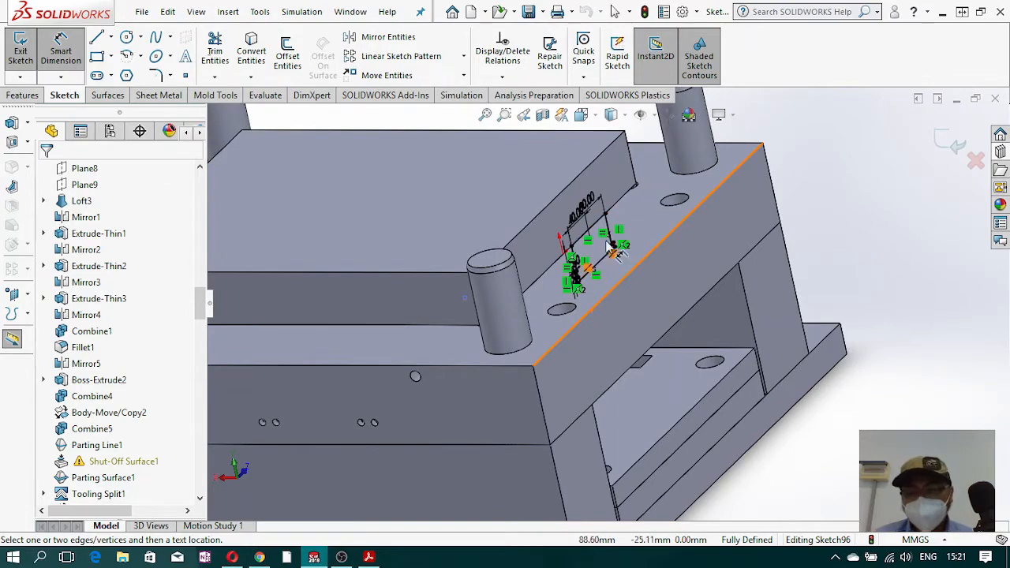
middle_click_drag(652, 272, 638, 307)
scroll(600, 235, "up", 3)
scroll(599, 229, "up", 2)
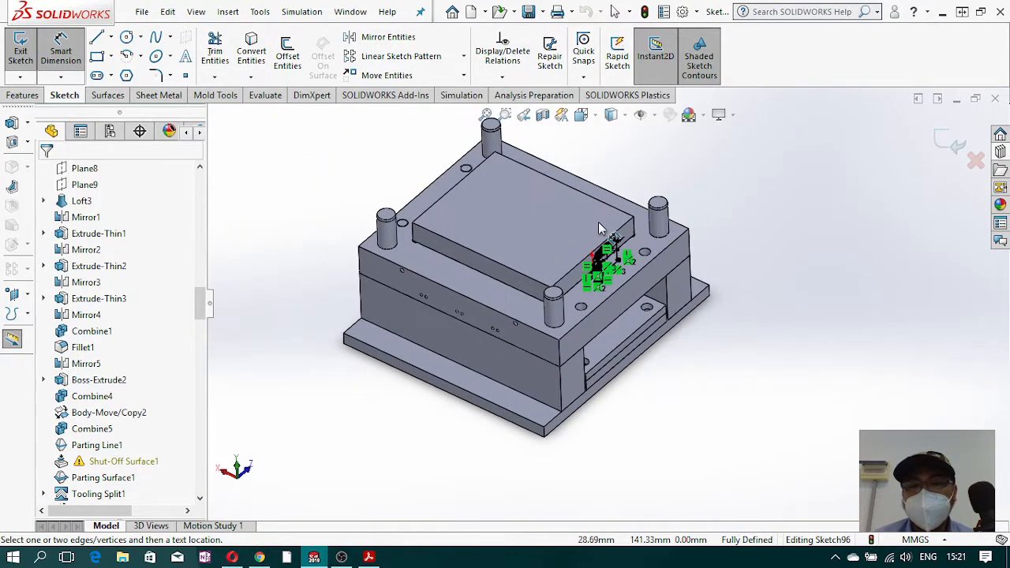
right_click(556, 215)
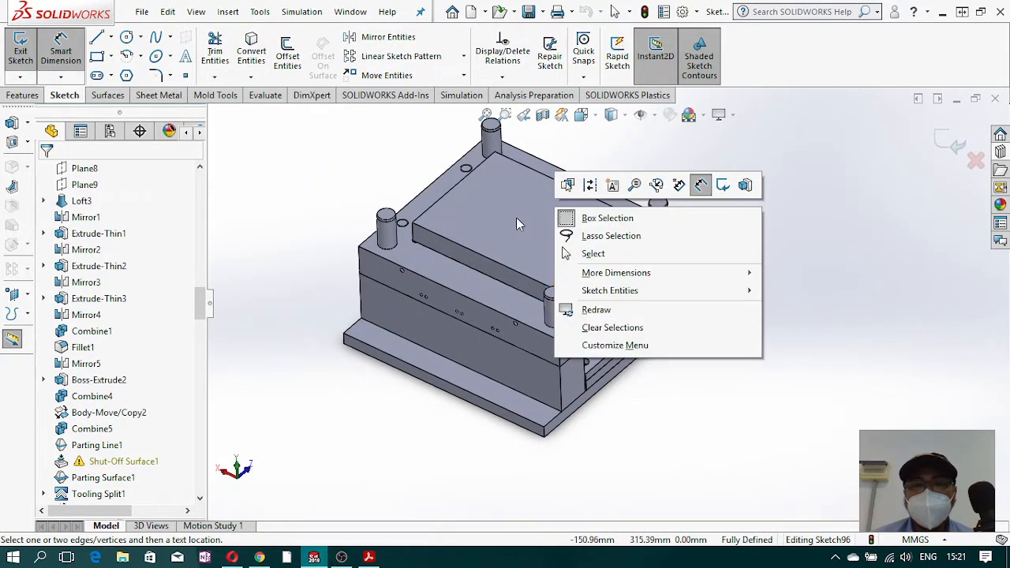
left_click(885, 181)
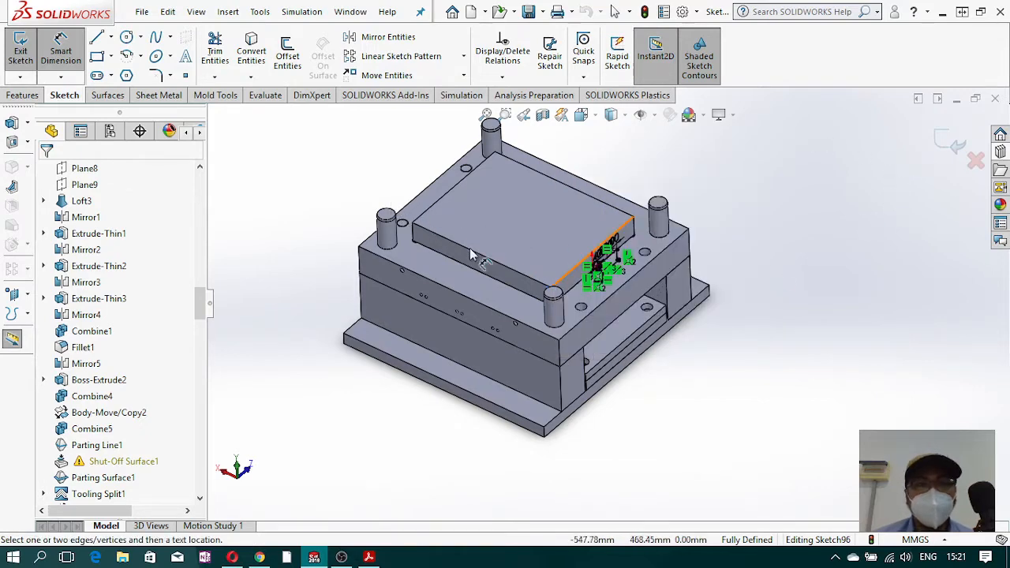
right_click(514, 238)
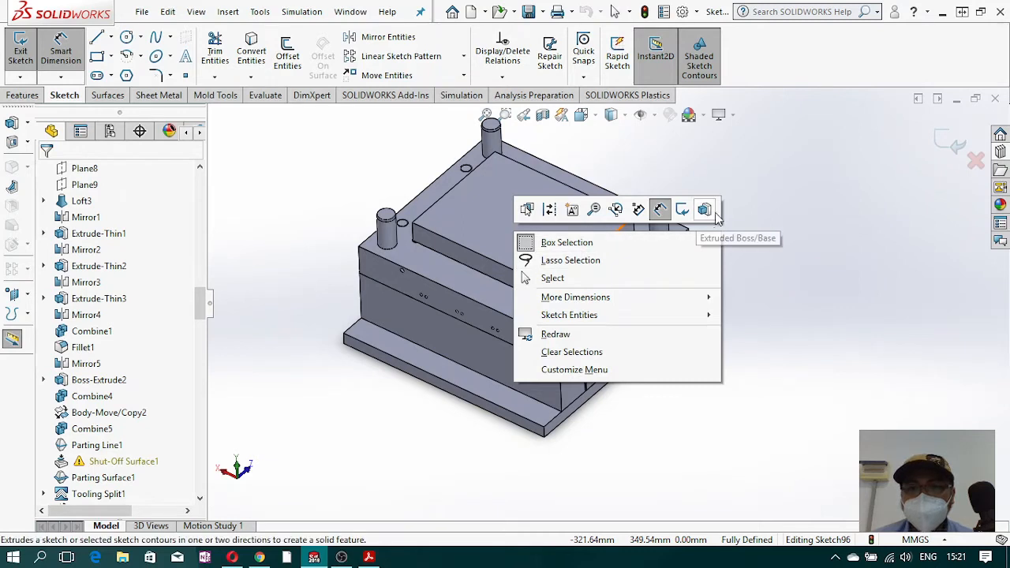
left_click(825, 290)
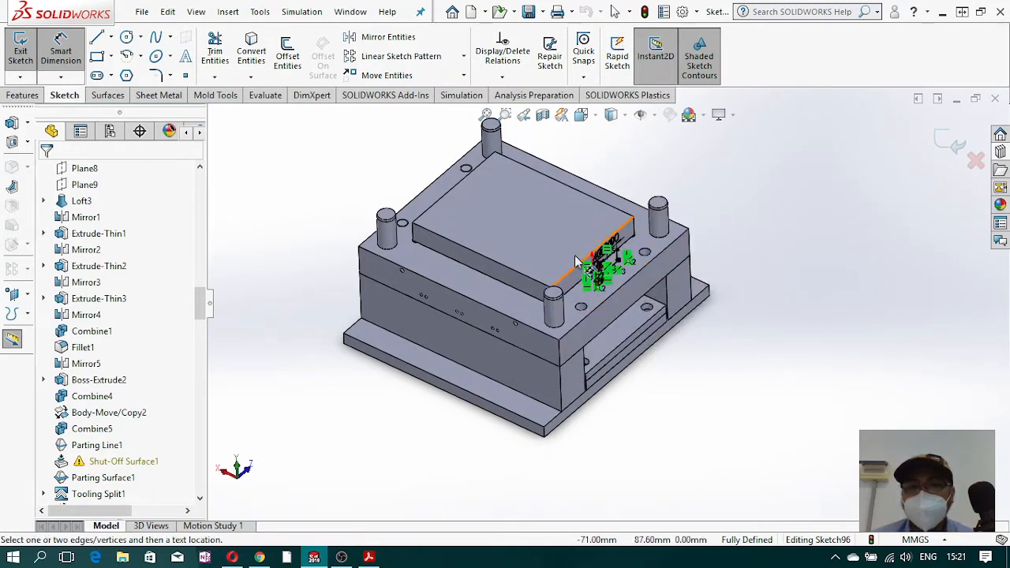
- Exit the profile sketch and hide the solid block that covers the core
scroll(577, 260, "down", 3)
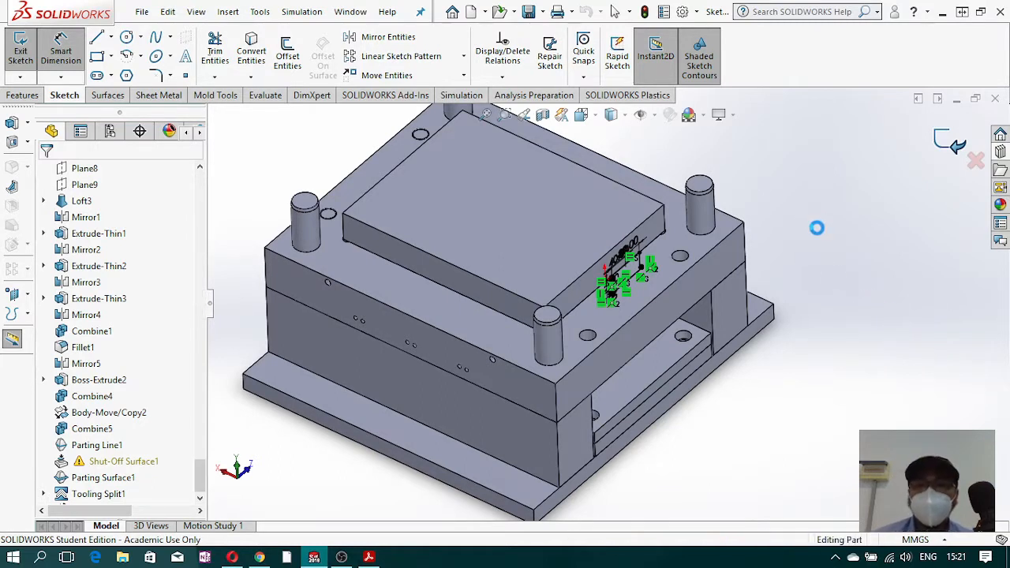
right_click(566, 215)
left_click(623, 193)
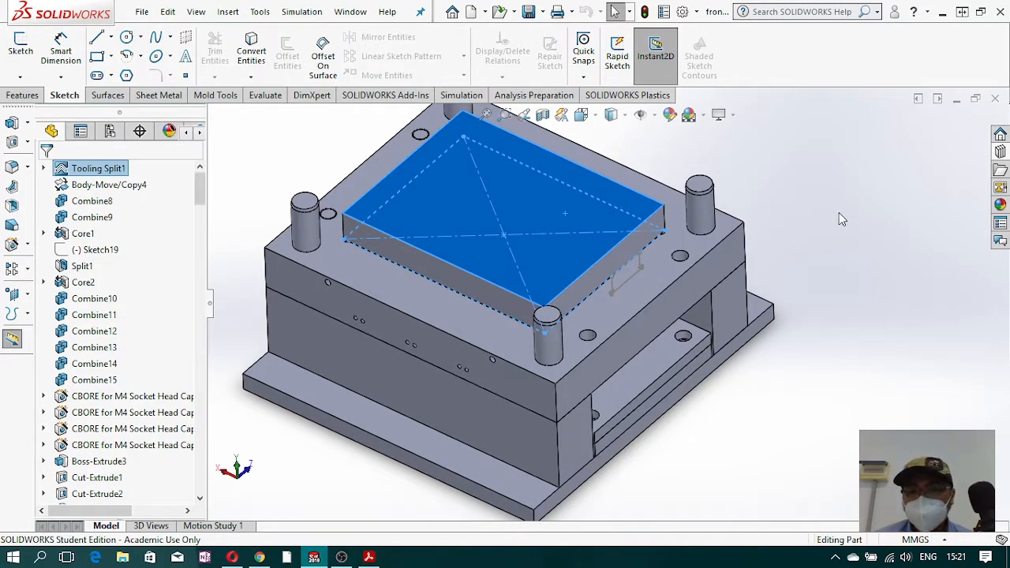
- Examine the profile sketch's position relative to the core's outer wall and the insert pocket edge from several angles
scroll(599, 276, "down", 5)
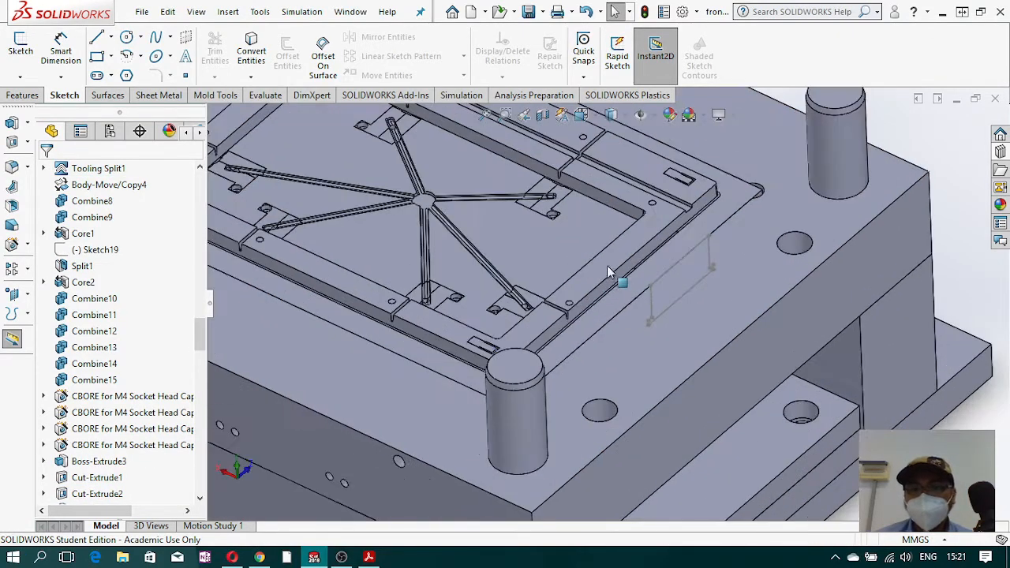
middle_click_drag(643, 285, 648, 307)
middle_click_drag(631, 240, 643, 297)
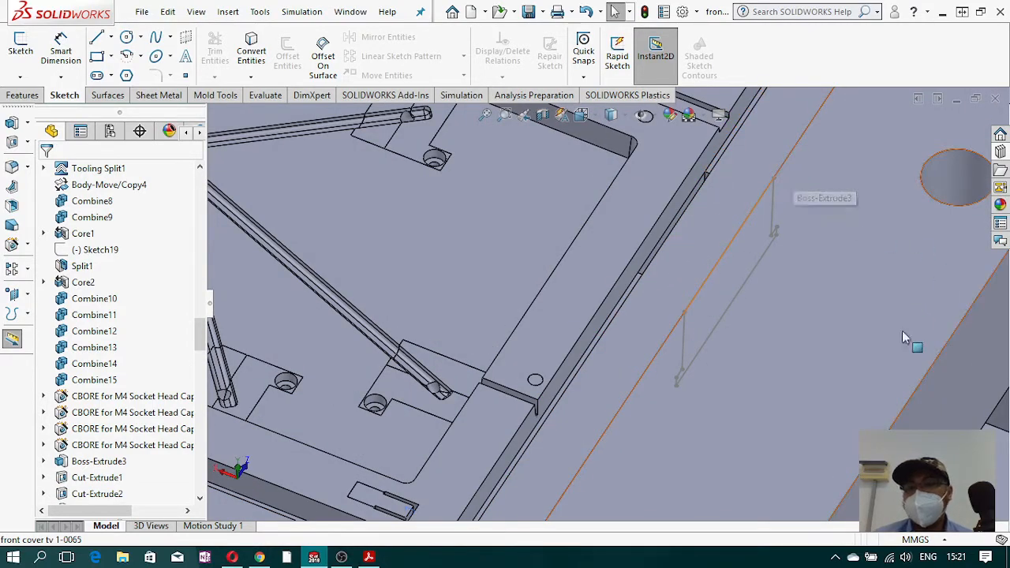
scroll(661, 286, "up", 4)
middle_click_drag(659, 329, 639, 379)
middle_click_drag(642, 288, 587, 262)
scroll(659, 288, "down", 5)
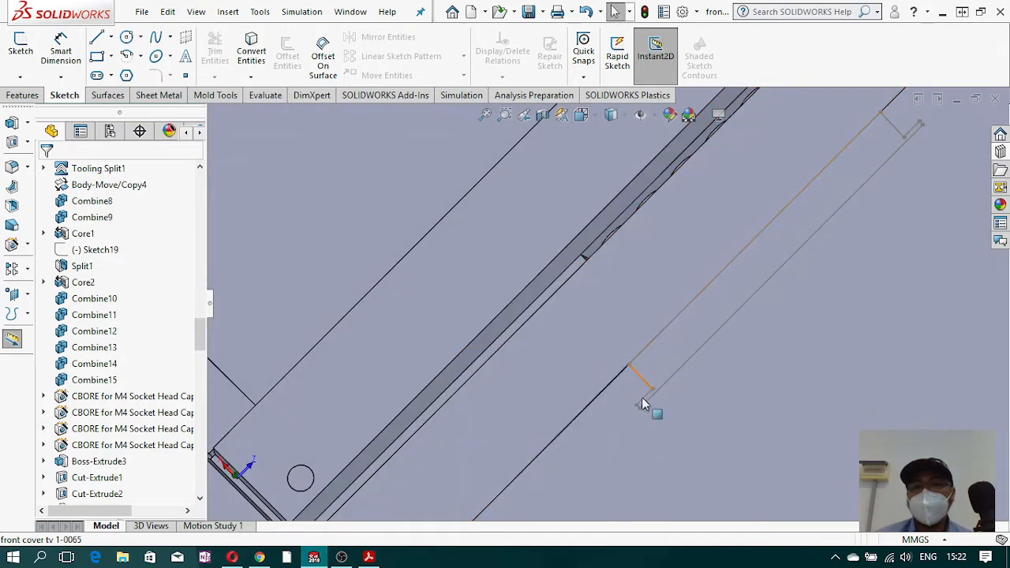
scroll(651, 389, "up", 5)
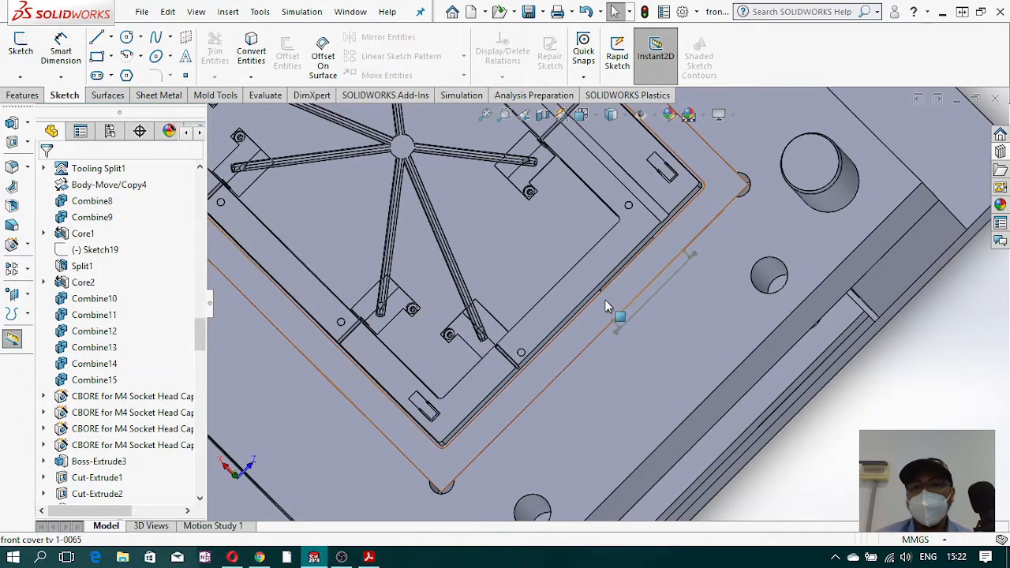
mouse_move(623, 300)
middle_mouse_down()
mouse_move(644, 272)
mouse_move(605, 291)
middle_mouse_up()
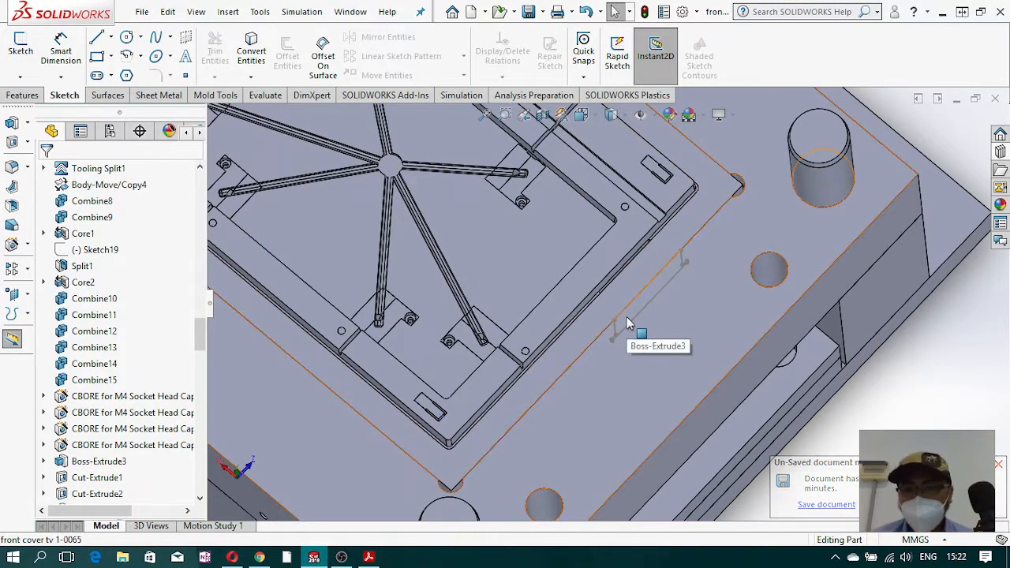
scroll(623, 312, "down", 5)
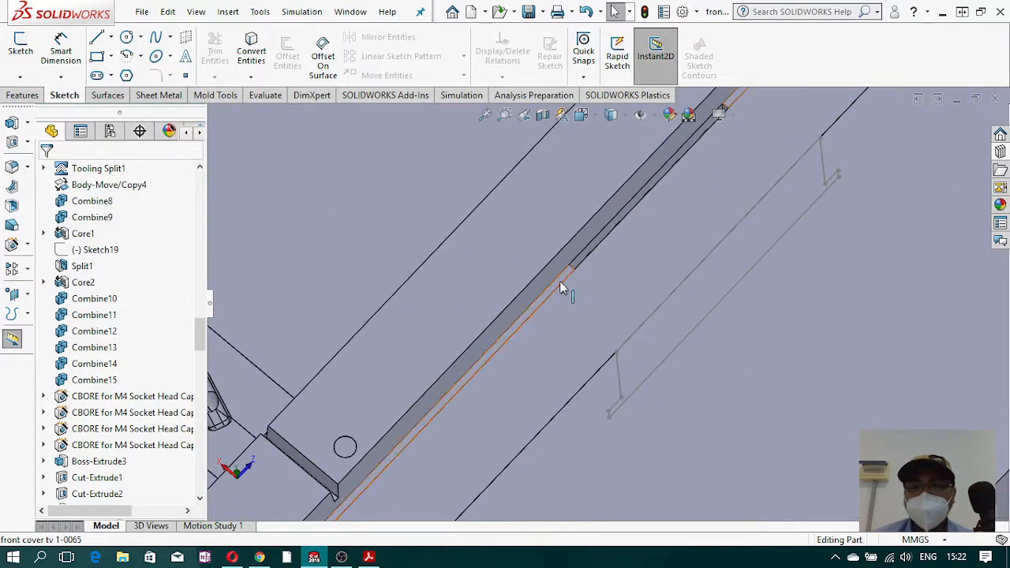
scroll(563, 282, "up", 8)
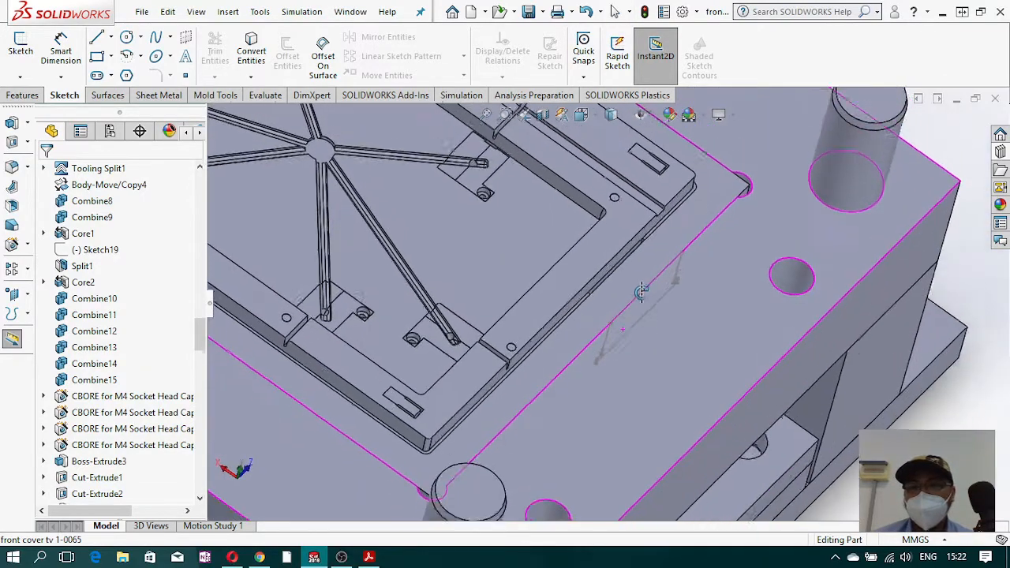
scroll(642, 295, "up", 3)
scroll(624, 308, "down", 3)
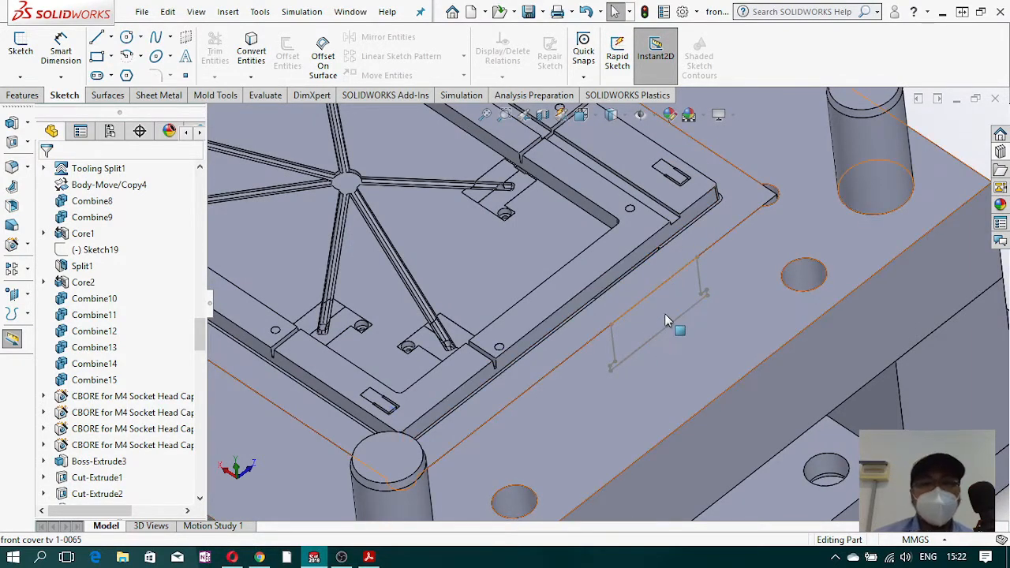
scroll(676, 284, "down", 2)
scroll(612, 306, "up", 4)
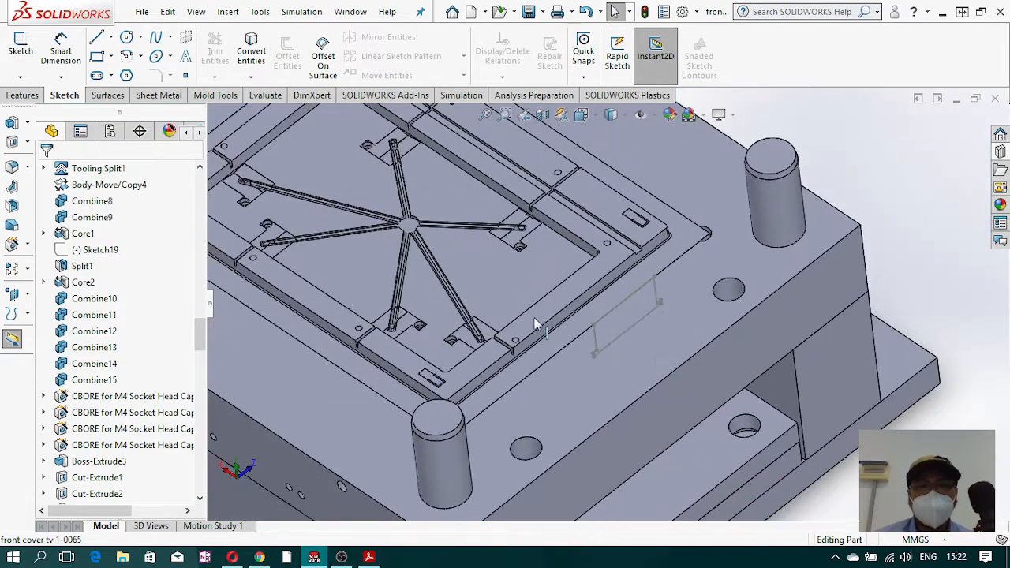
- Reopen the flanged profile sketch, Sketch96, for editing
scroll(98, 481, "down", 20)
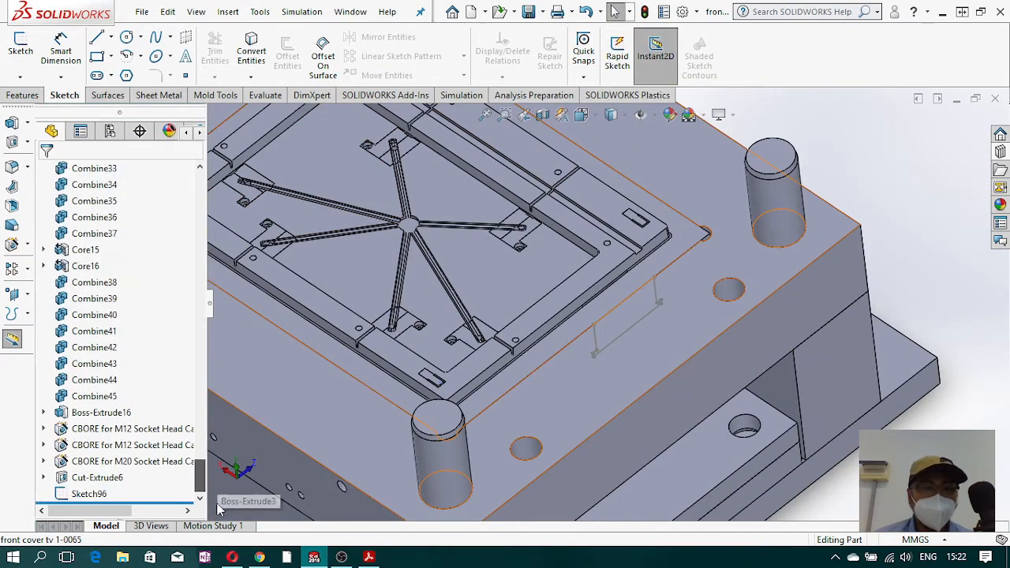
right_click(98, 493)
left_click(110, 246)
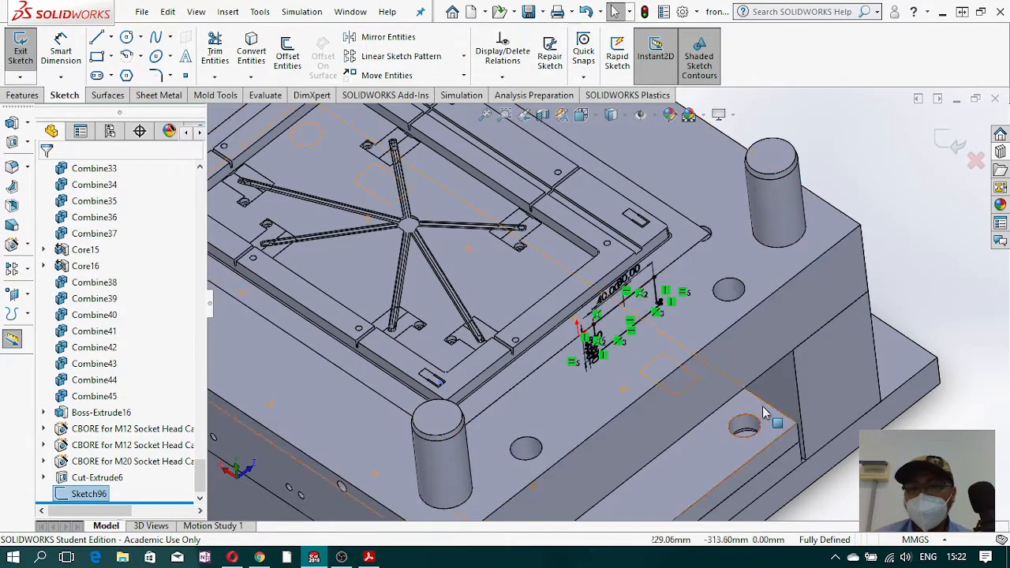
- View the flanged profile sketch face-on and switch the mould's display style to wireframe
left_click(594, 116)
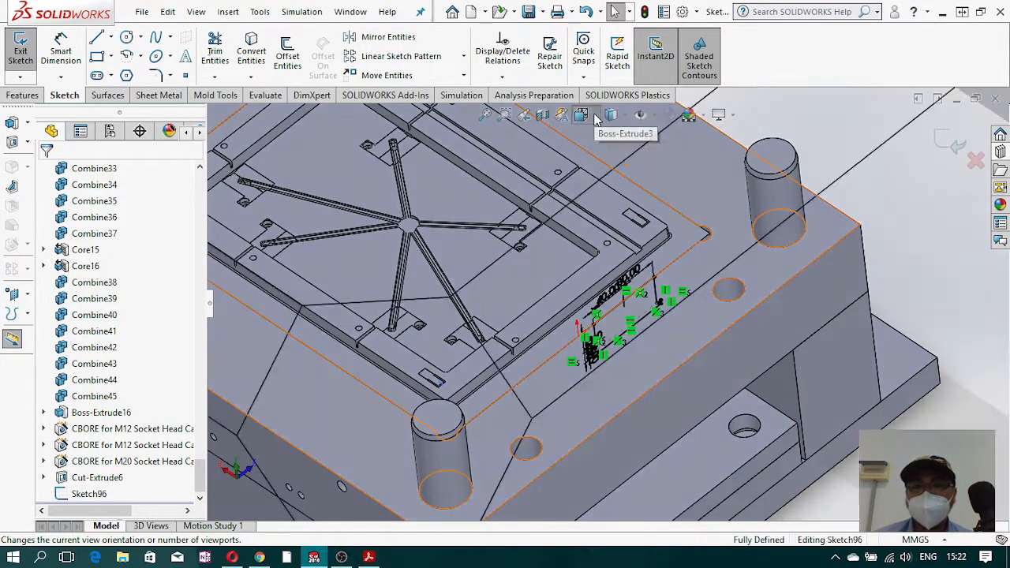
left_click(665, 200)
scroll(634, 274, "down", 8)
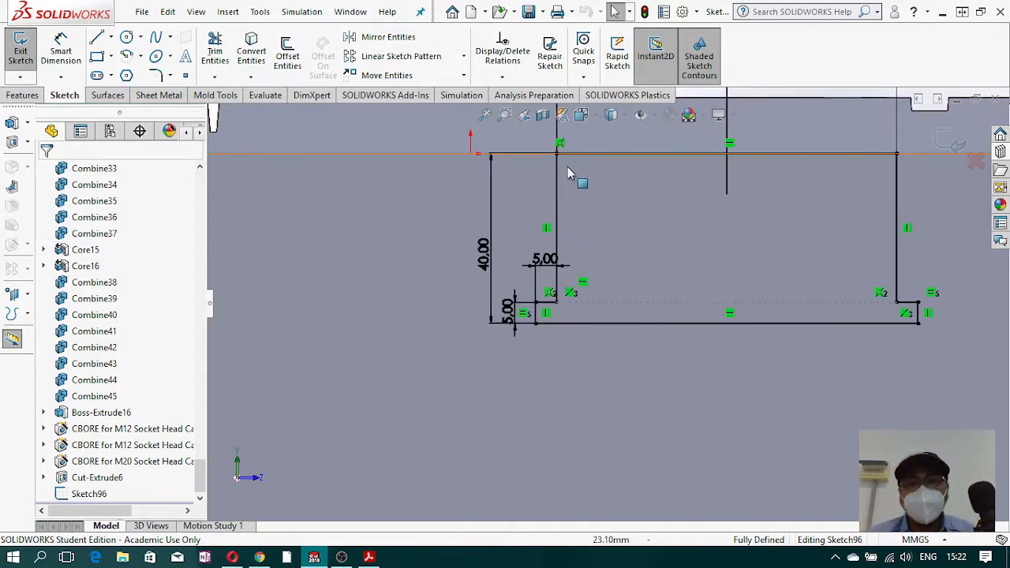
left_click(610, 114)
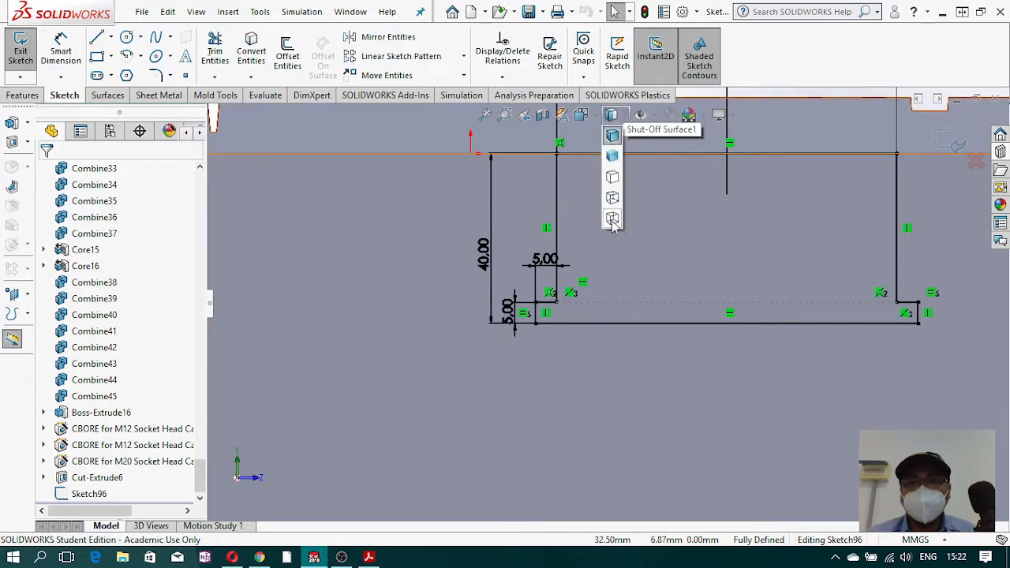
left_click(608, 215)
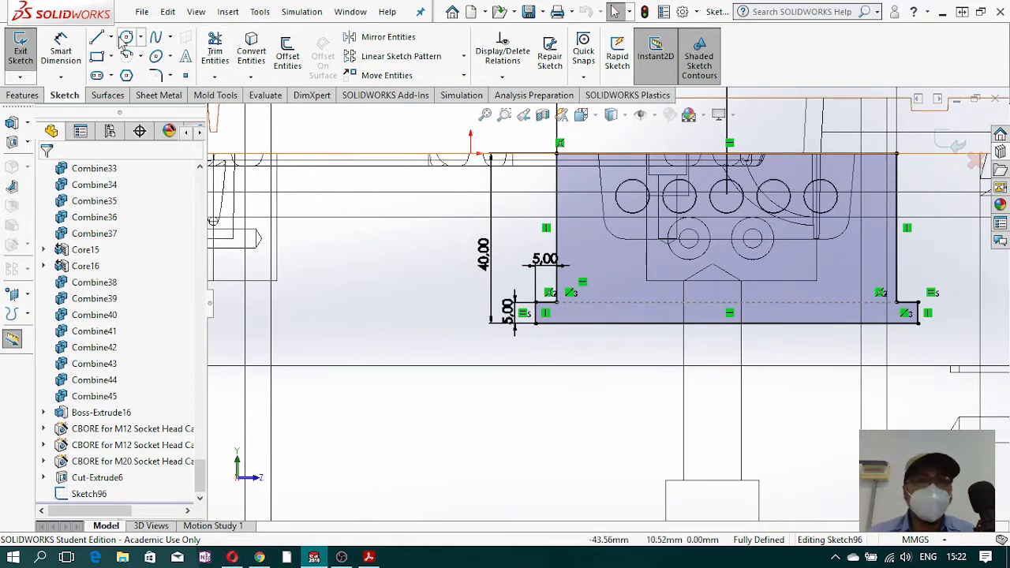
- Draw a horizontal line about 80 mm long across the flanged profile, joining its two vertical sides below the five-hole row
left_click(98, 38)
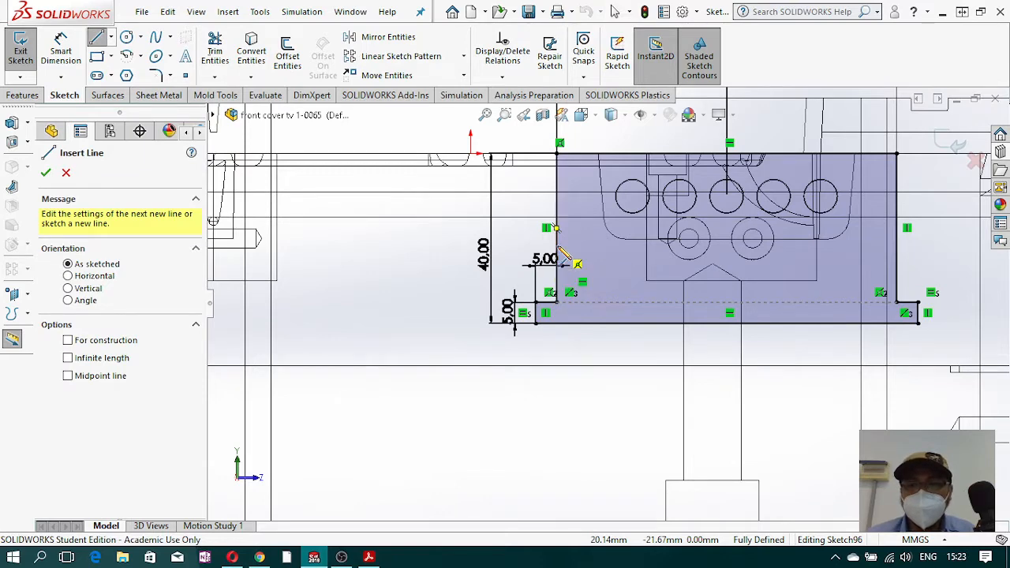
left_click(557, 245)
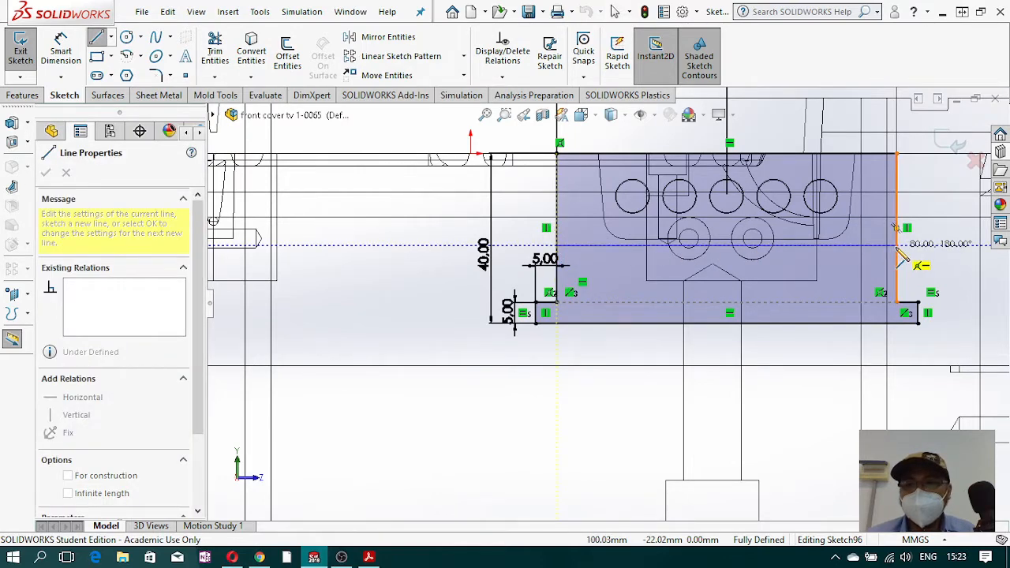
left_click(896, 229)
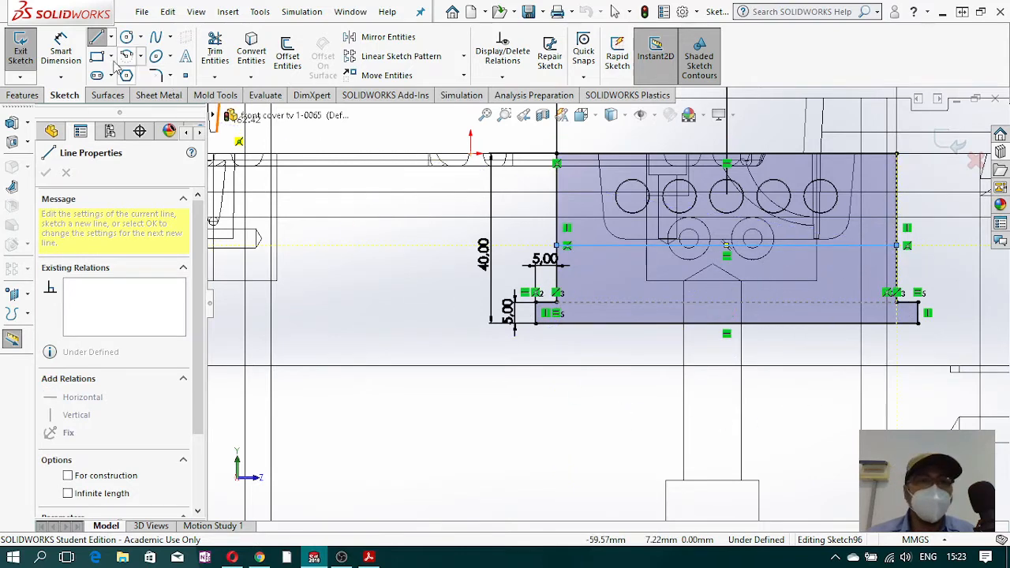
key("Escape")
- Dimension the new horizontal line at 22 mm below the profile's top edge
left_click(61, 51)
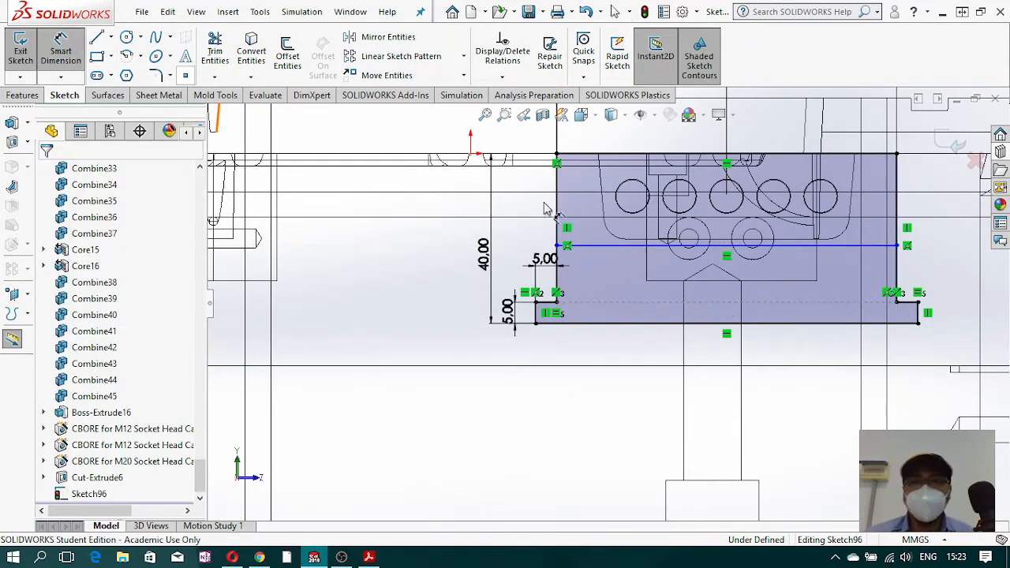
left_click(872, 246)
left_click(875, 155)
left_click(941, 207)
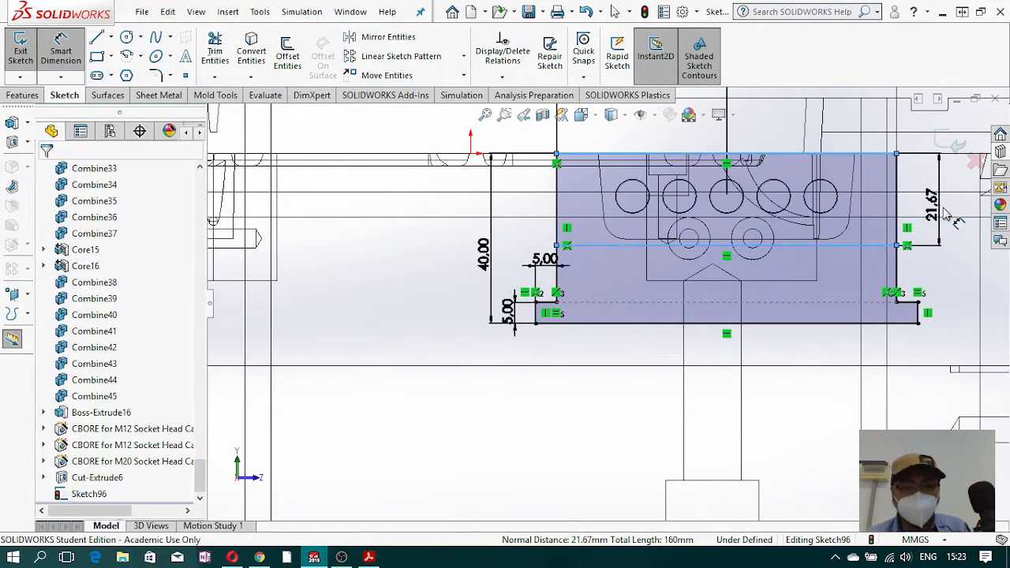
type("22")
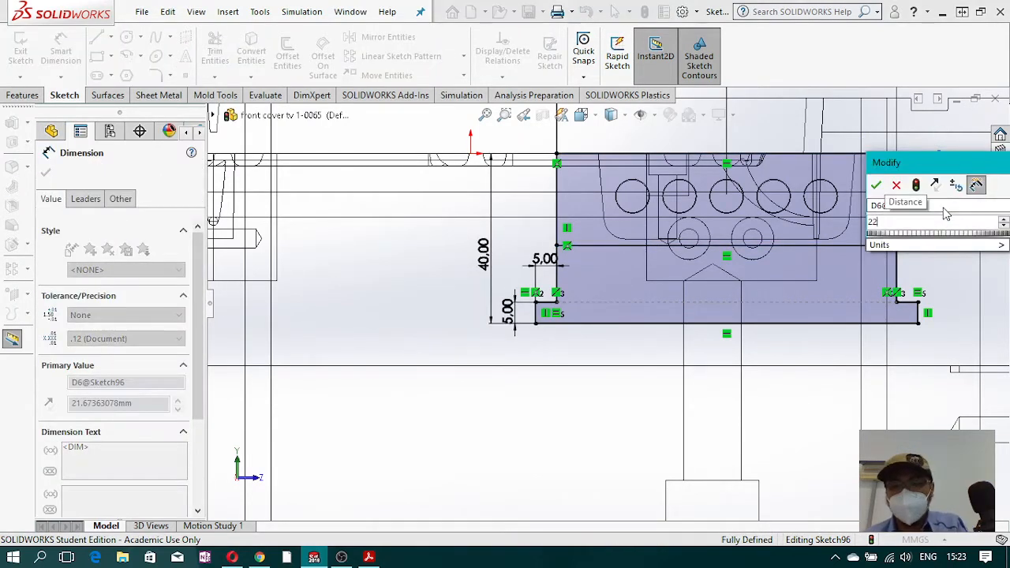
key("Escape")
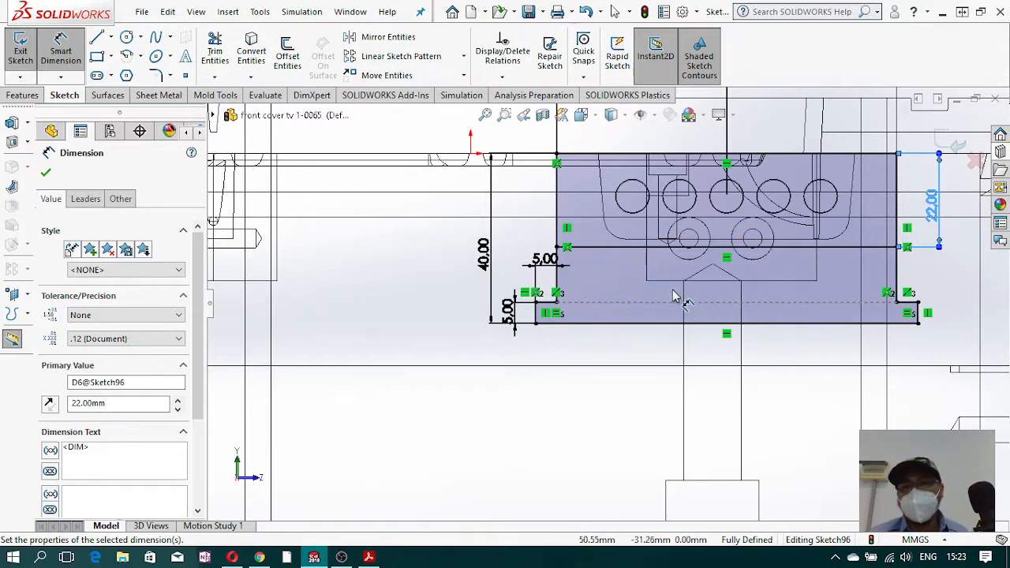
- Exit the flanged profile sketch and view it at an angle within the wireframe mould
scroll(674, 296, "up", 3)
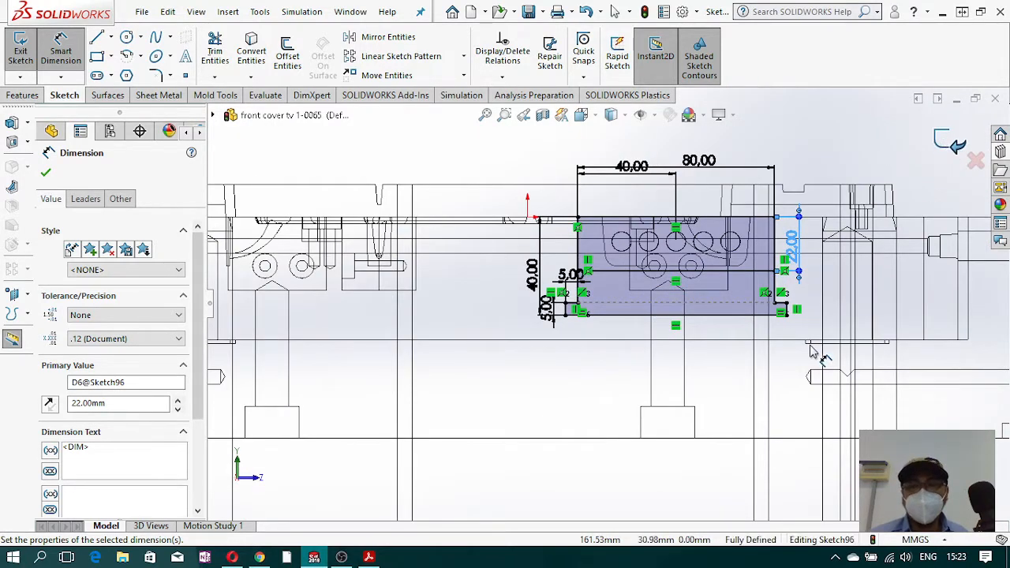
key("ctrl+b")
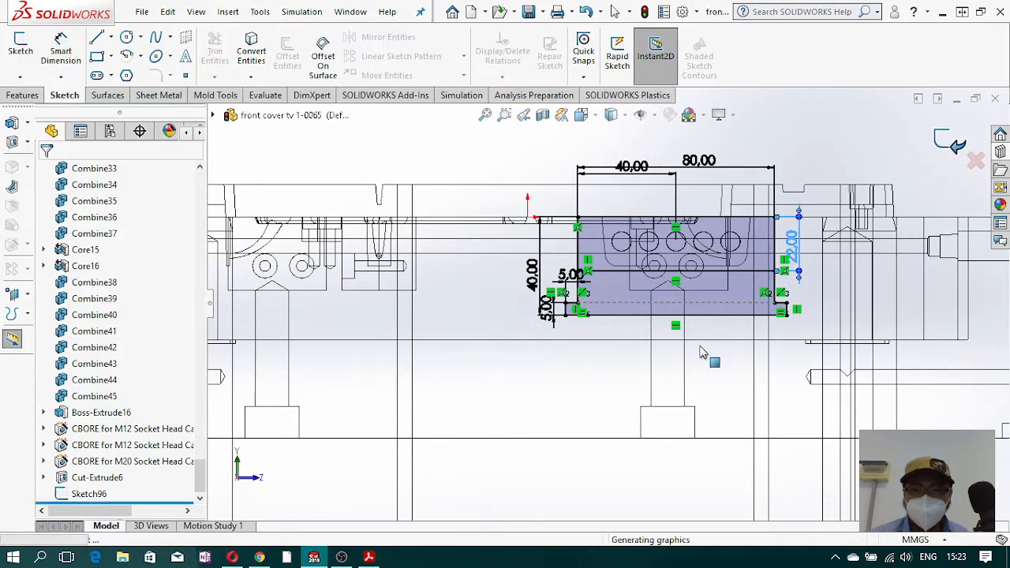
scroll(701, 352, "up", 4)
mouse_move(555, 328)
middle_mouse_down()
mouse_move(544, 245)
mouse_move(648, 388)
middle_mouse_up()
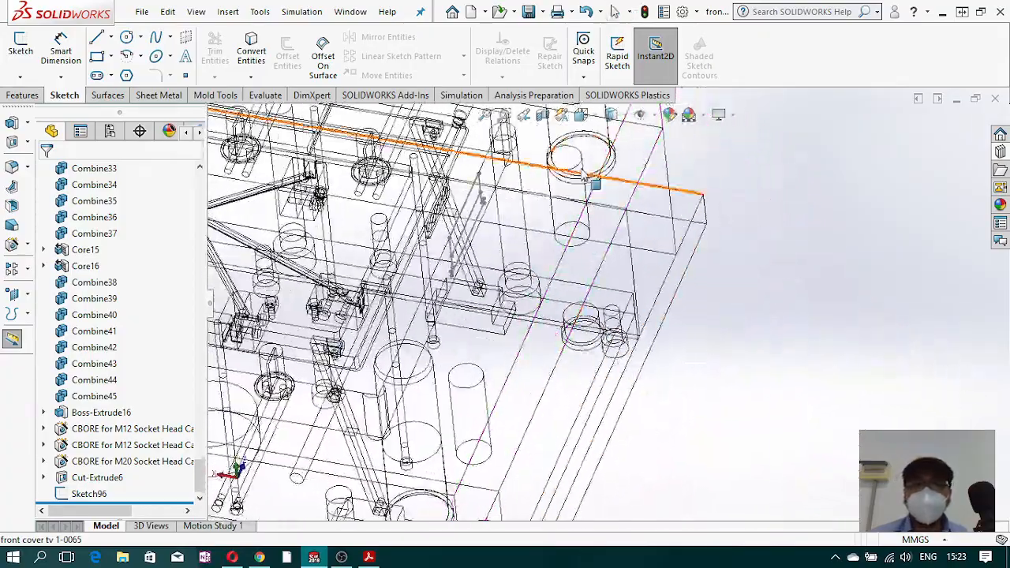
scroll(534, 260, "up", 1)
middle_click_drag(509, 247, 482, 233)
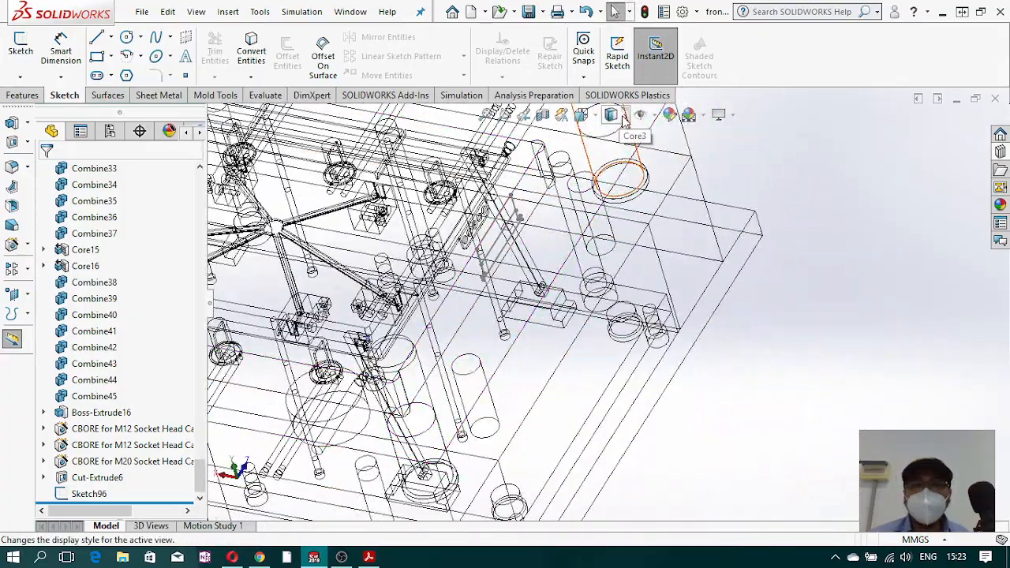
- Select the flanged profile sketch, Sketch96, and open its feature options
left_click(89, 494)
left_click(23, 95)
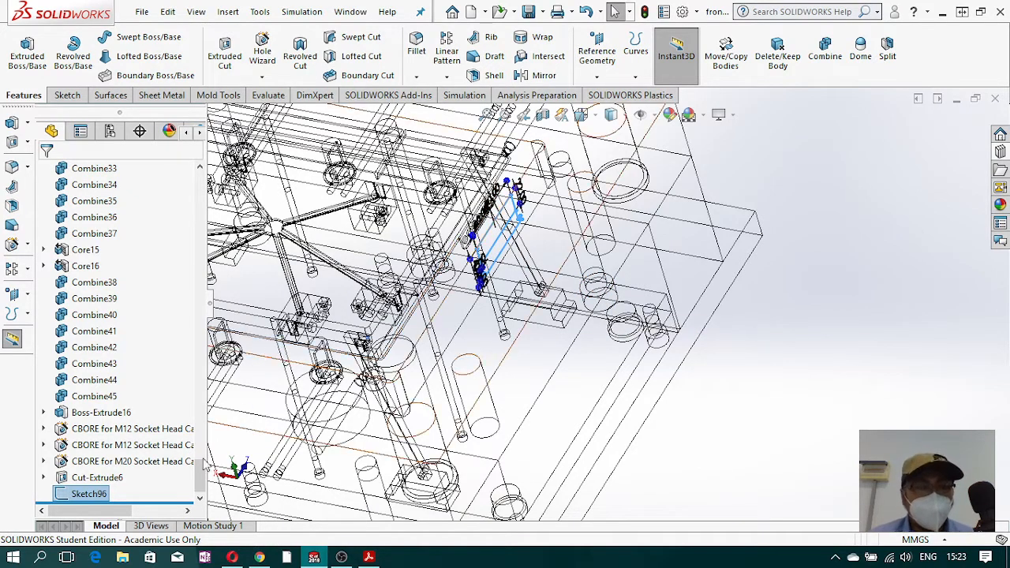
right_click(95, 495)
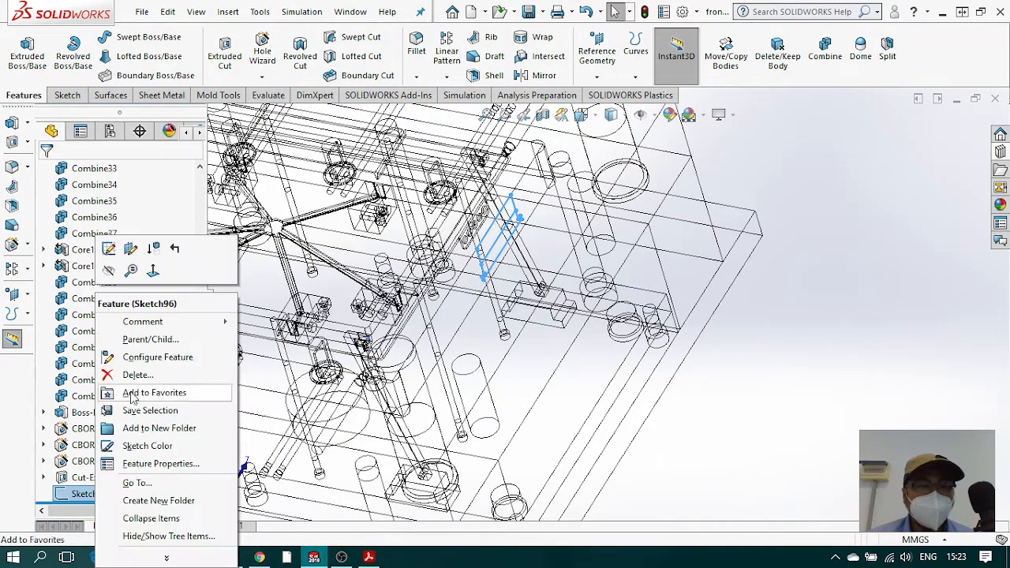
- Reopen Sketch96 for editing and trim away the side segments joining the rectangle to the parallel line outside it
left_click(108, 248)
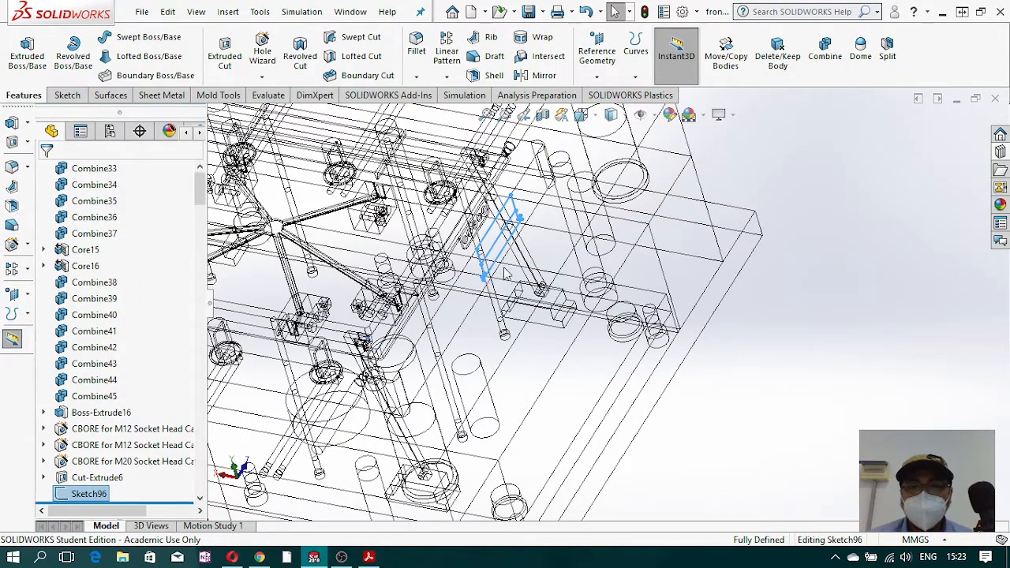
scroll(475, 216, "down", 7)
mouse_move(597, 251)
middle_mouse_down()
mouse_move(583, 234)
mouse_move(592, 239)
middle_mouse_up()
scroll(607, 286, "up", 2)
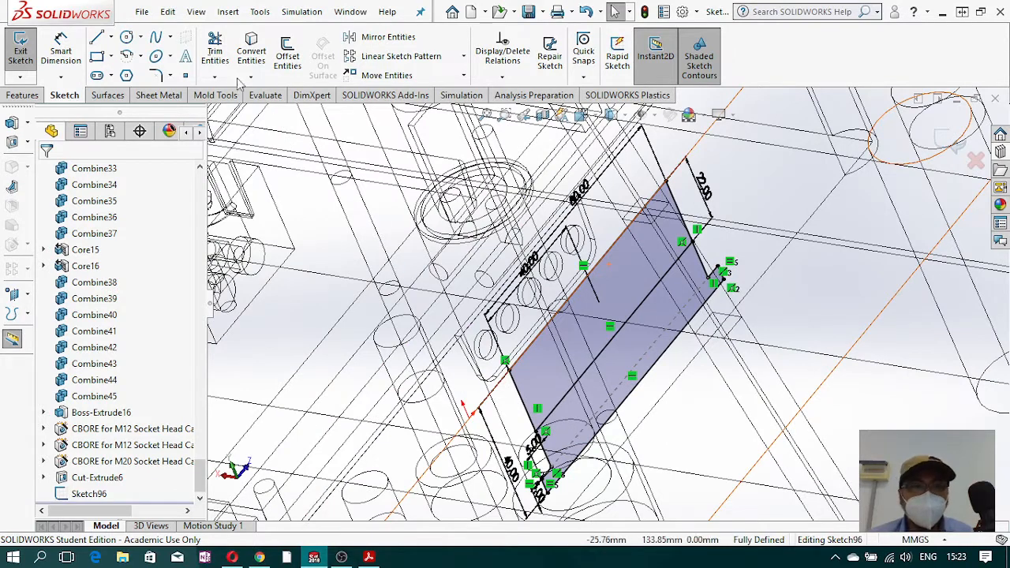
left_click(215, 52)
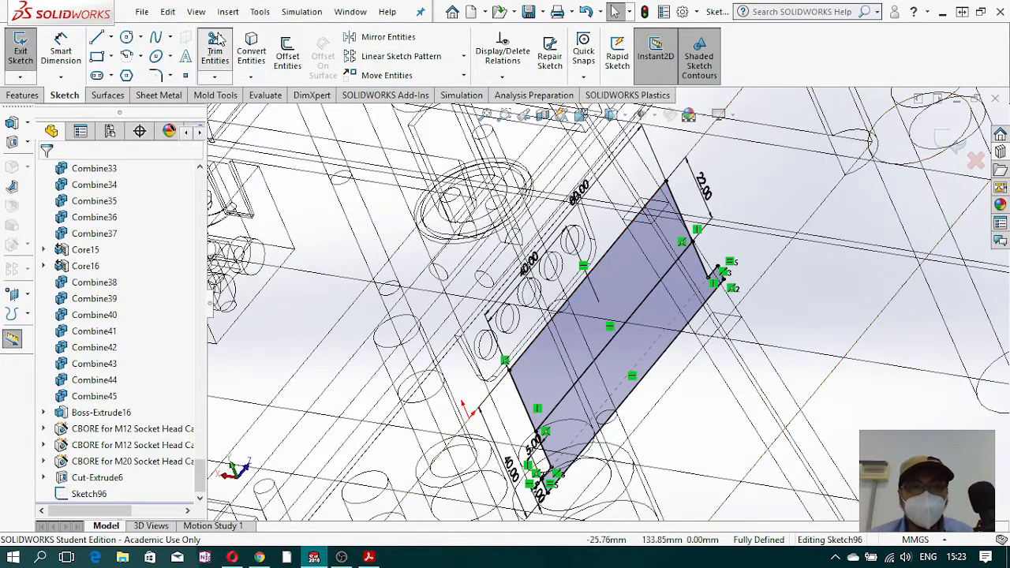
left_click(705, 270)
left_click(556, 470)
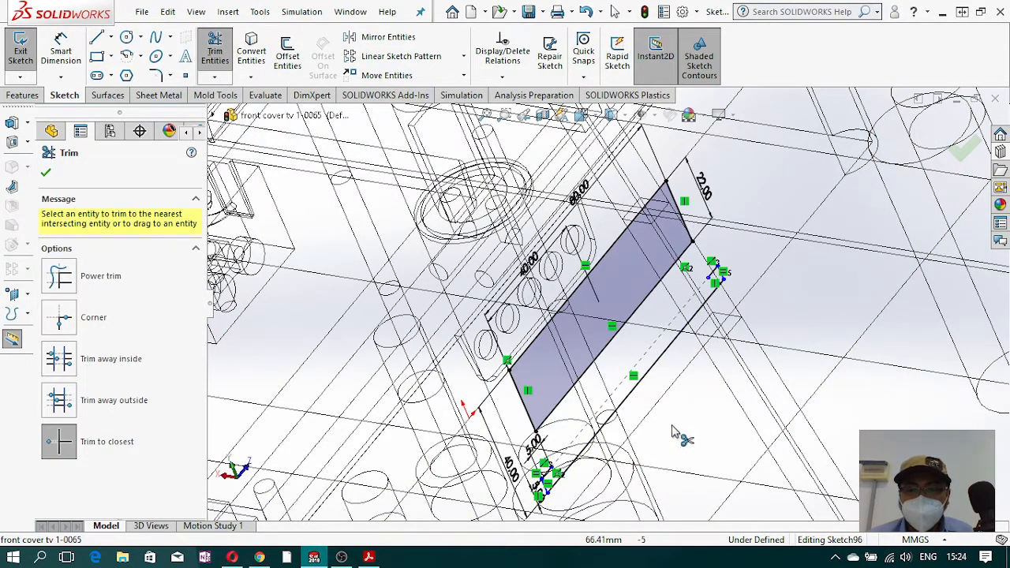
key("Escape")
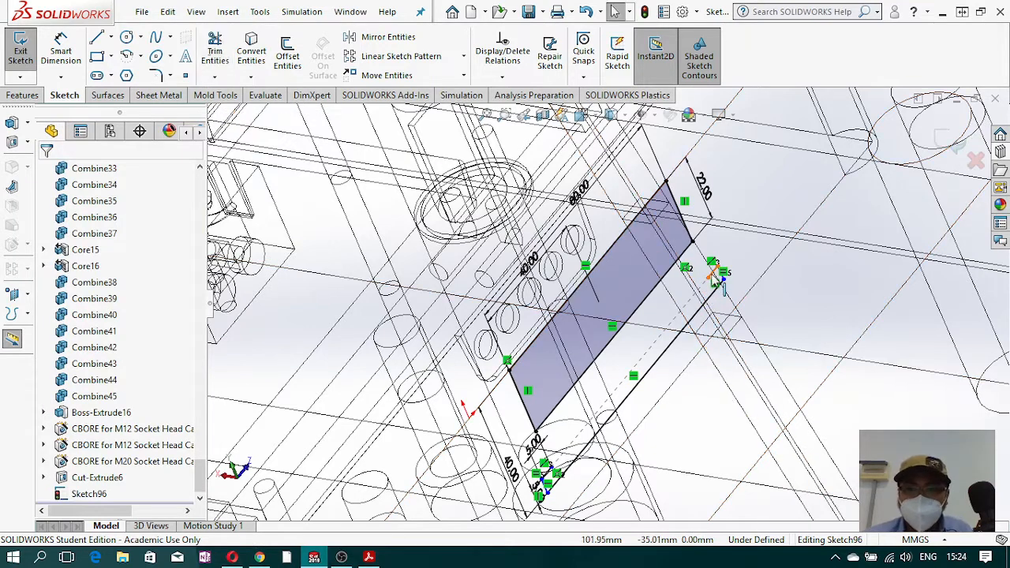
- Delete all leftover lines outside the rectangle, including their associated dimensions, and exit the sketch
left_click(720, 276)
left_click(702, 312)
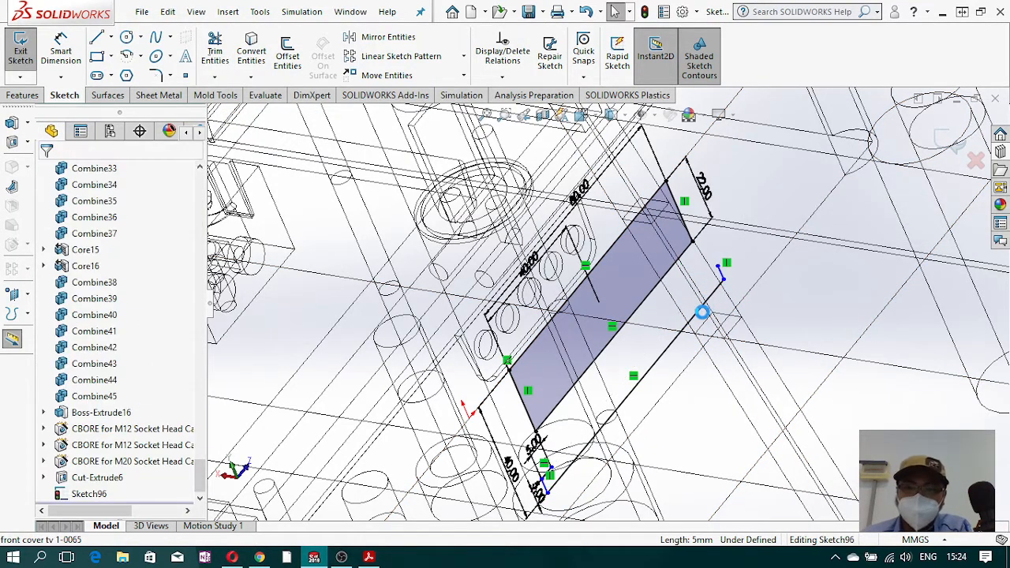
left_click(722, 282)
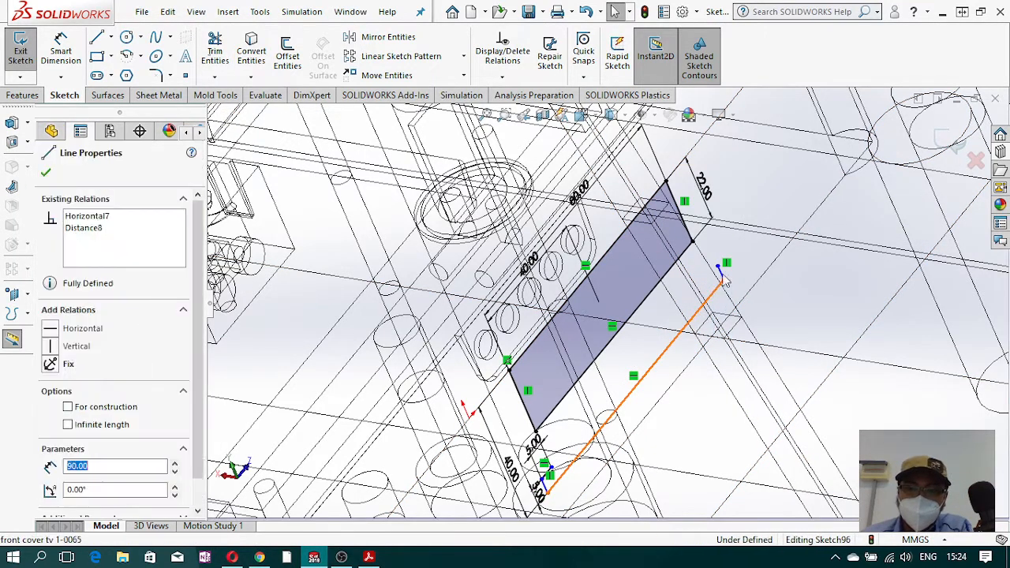
key("Delete")
left_click(426, 282)
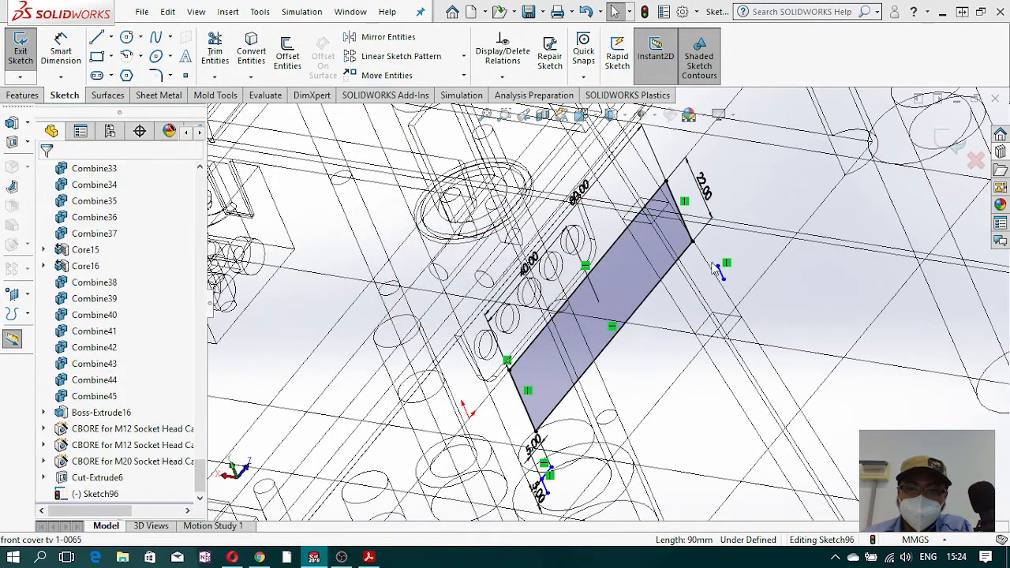
left_click(721, 272)
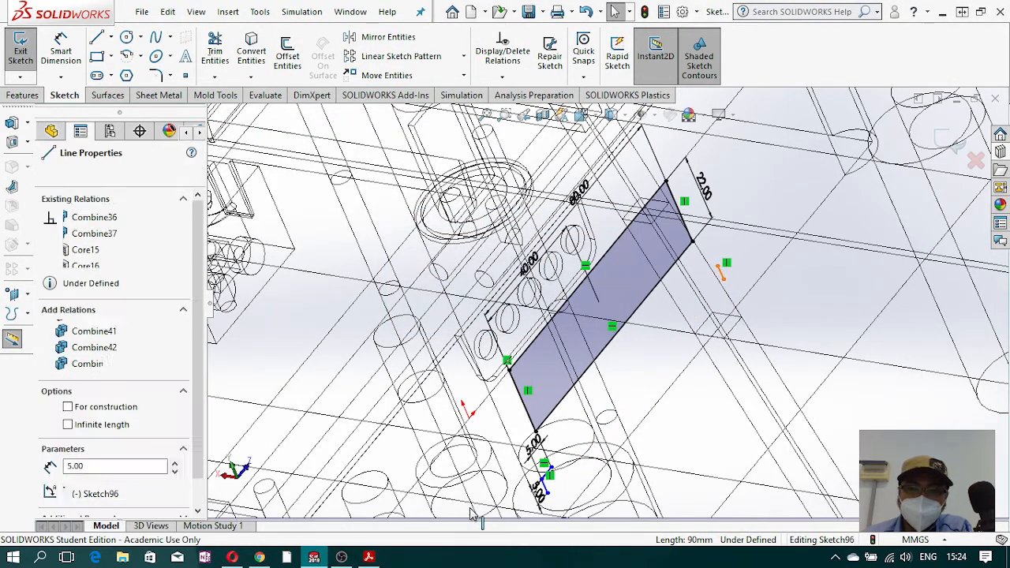
key("Delete")
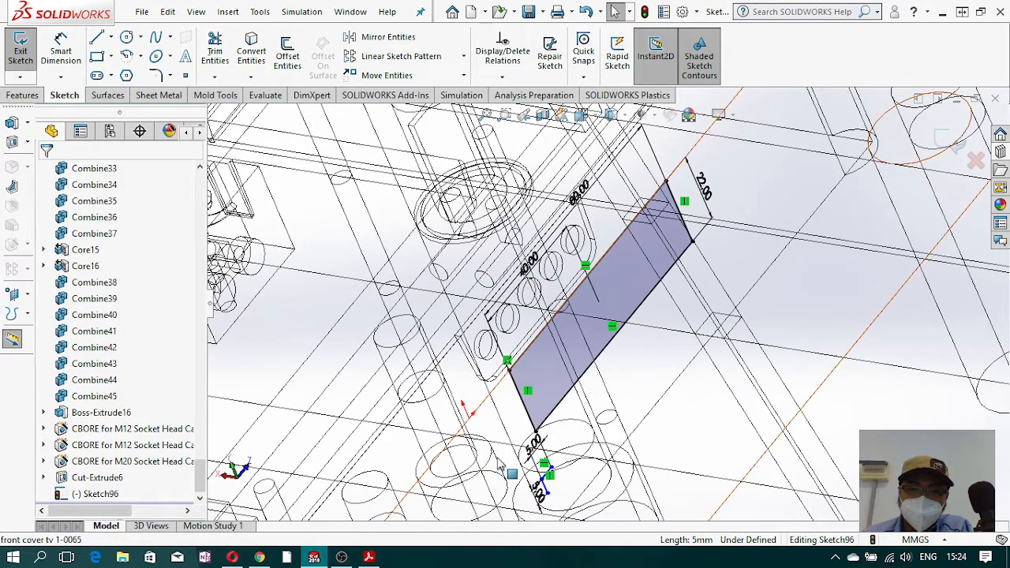
mouse_move(502, 456)
left_mouse_down()
mouse_move(587, 508)
mouse_move(581, 503)
left_mouse_up()
key("Delete")
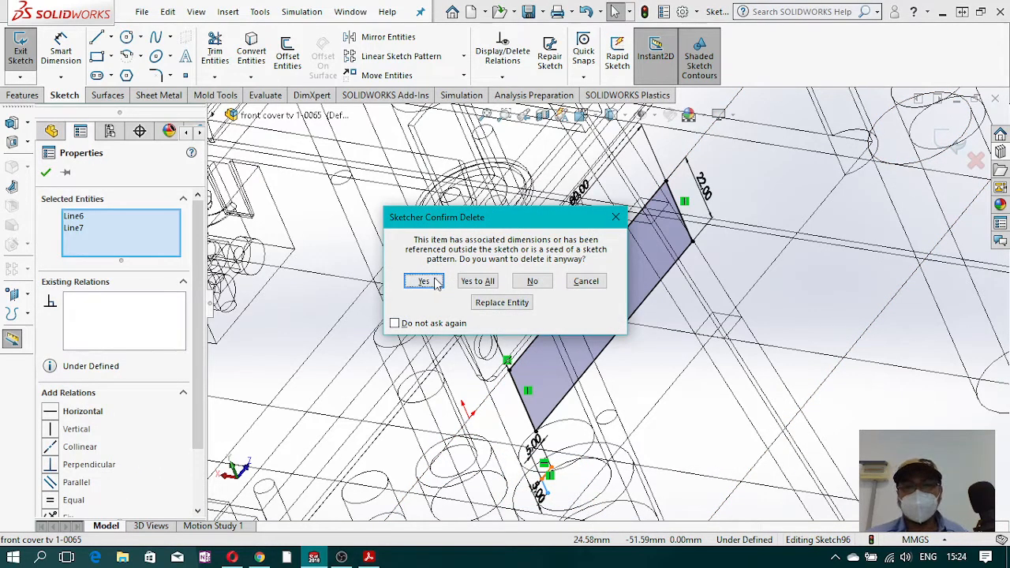
left_click(465, 282)
scroll(612, 292, "up", 5)
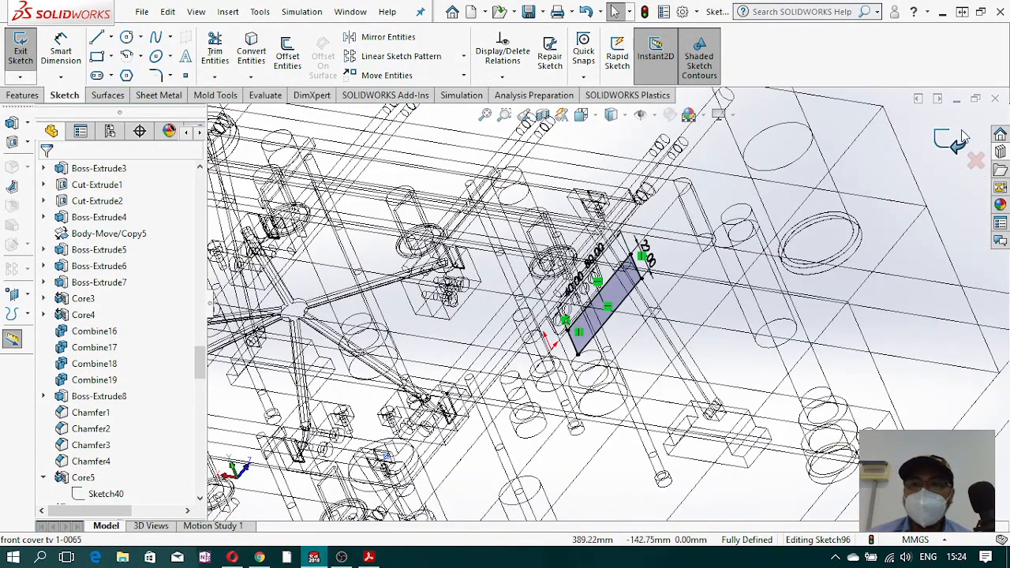
double_click(789, 249)
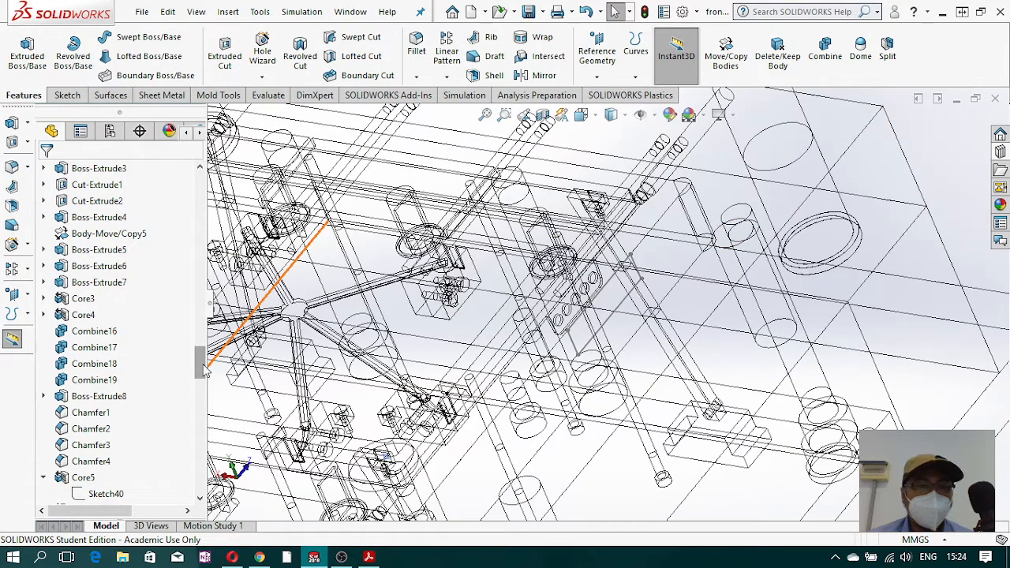
- Show the model shaded with edges and start a Core feature from Sketch96
left_click_drag(201, 366, 192, 479)
left_click(89, 494)
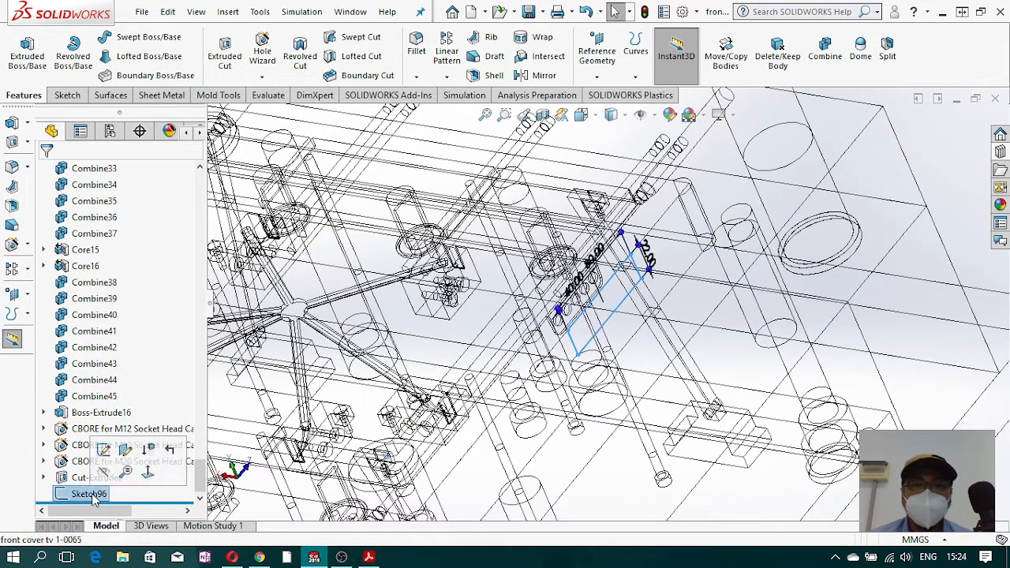
left_click(611, 114)
left_click(617, 136)
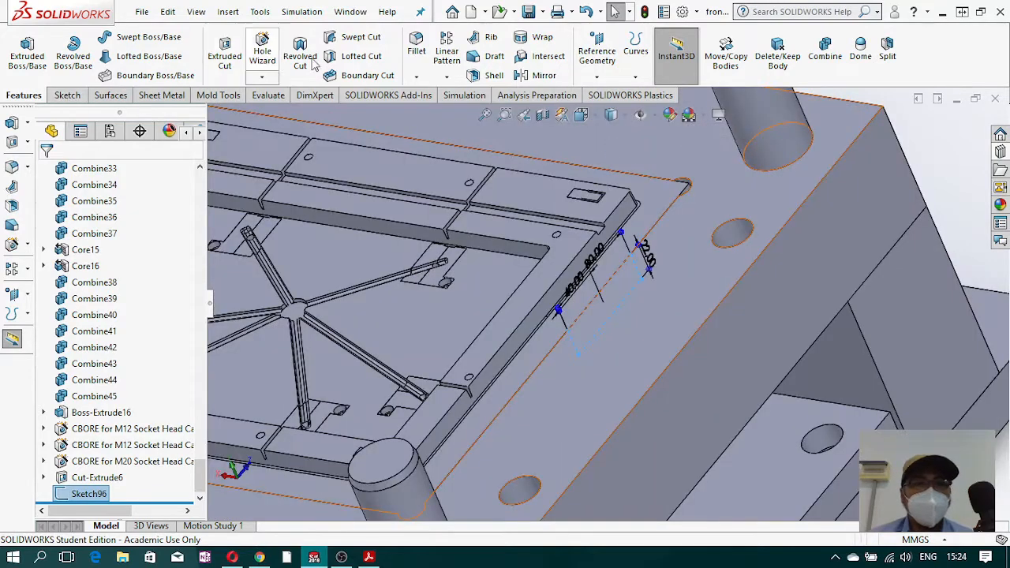
left_click(218, 95)
left_click(597, 49)
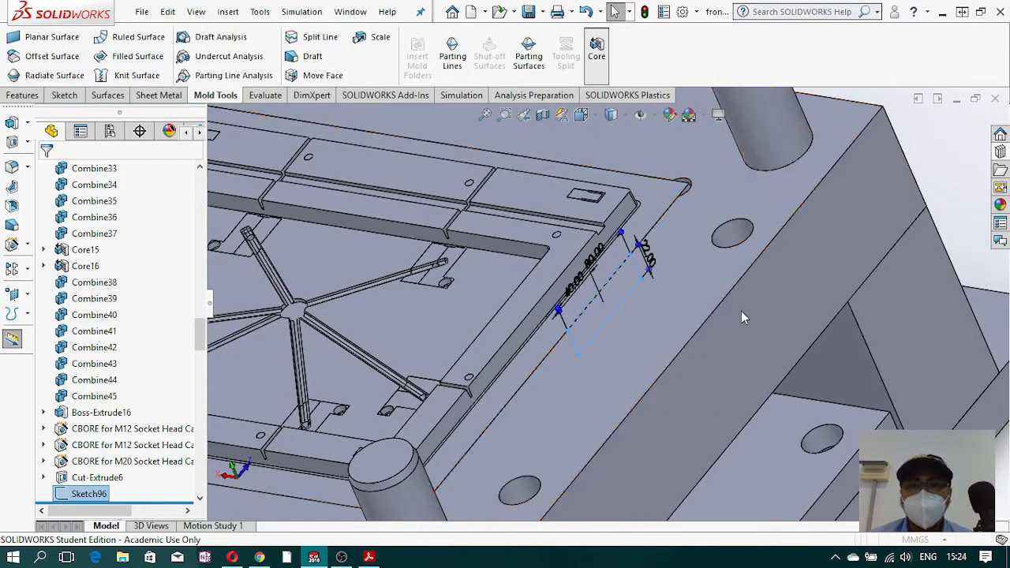
scroll(613, 309, "up", 10)
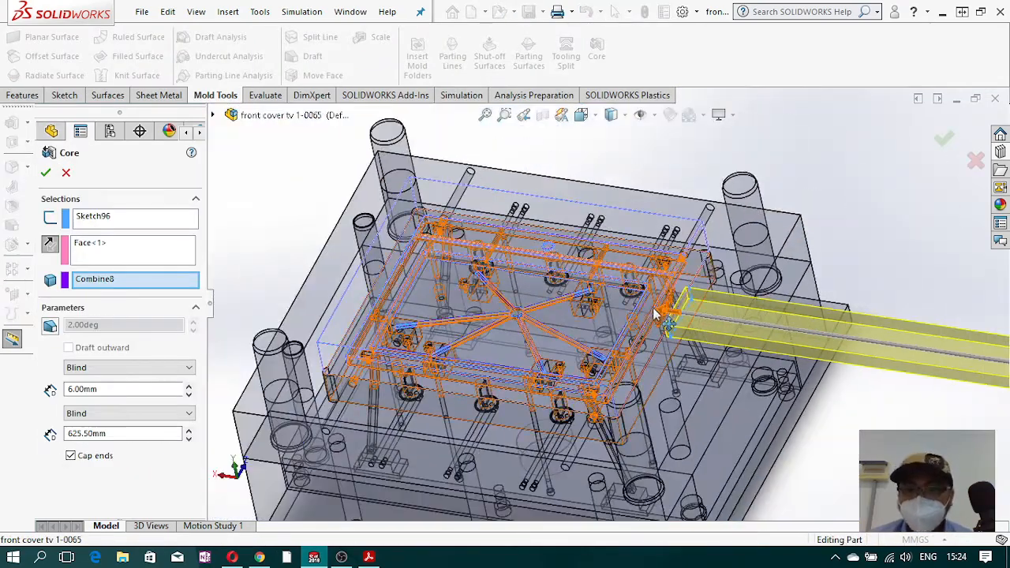
- Set the core's blind extraction depth toward the inside of the mold to 25 mm
left_click_drag(663, 315, 367, 290)
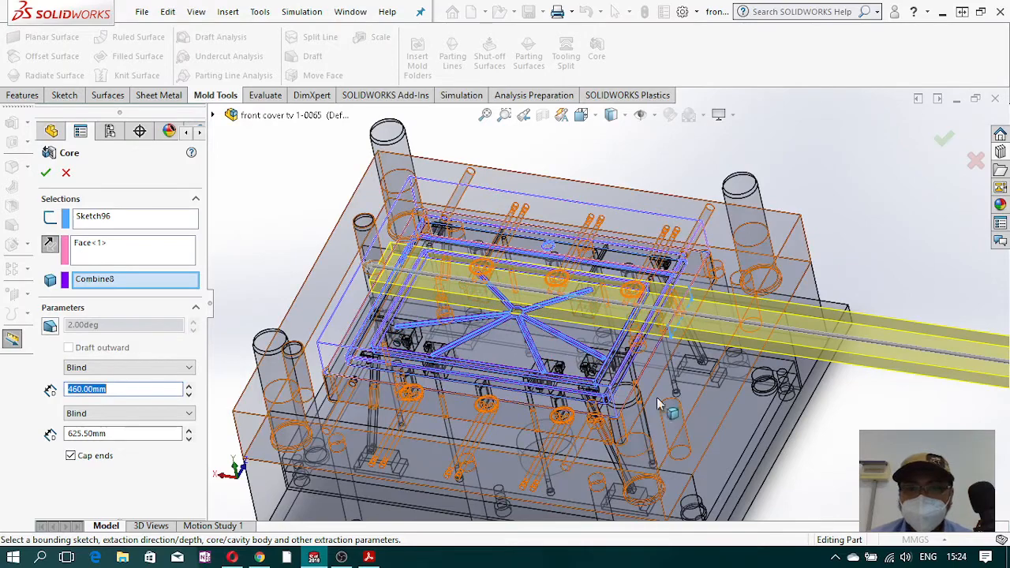
left_click_drag(371, 272, 655, 323)
scroll(659, 318, "down", 8)
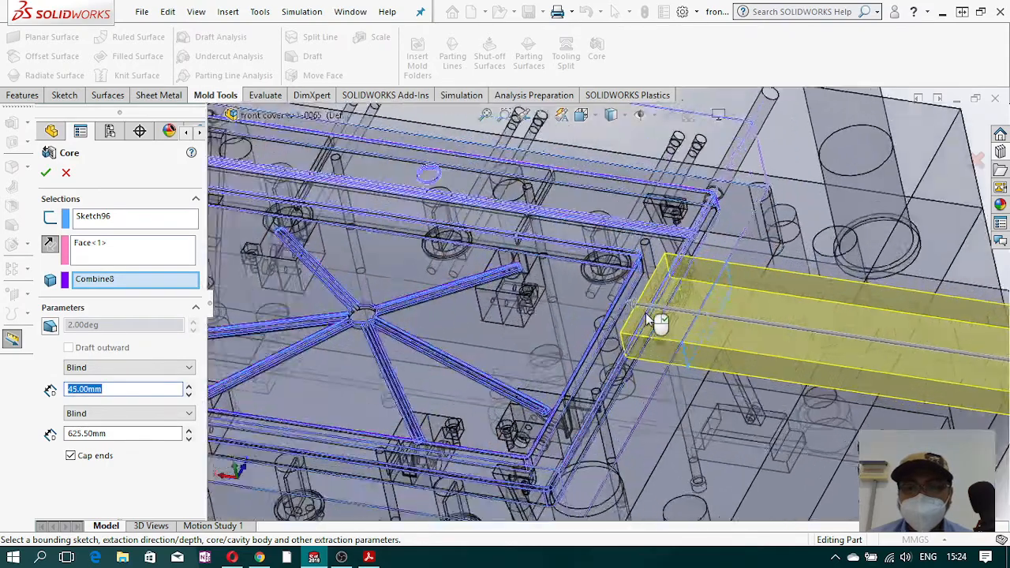
mouse_move(663, 321)
middle_mouse_down()
mouse_move(676, 344)
mouse_move(667, 300)
mouse_move(680, 331)
mouse_move(670, 331)
middle_mouse_up()
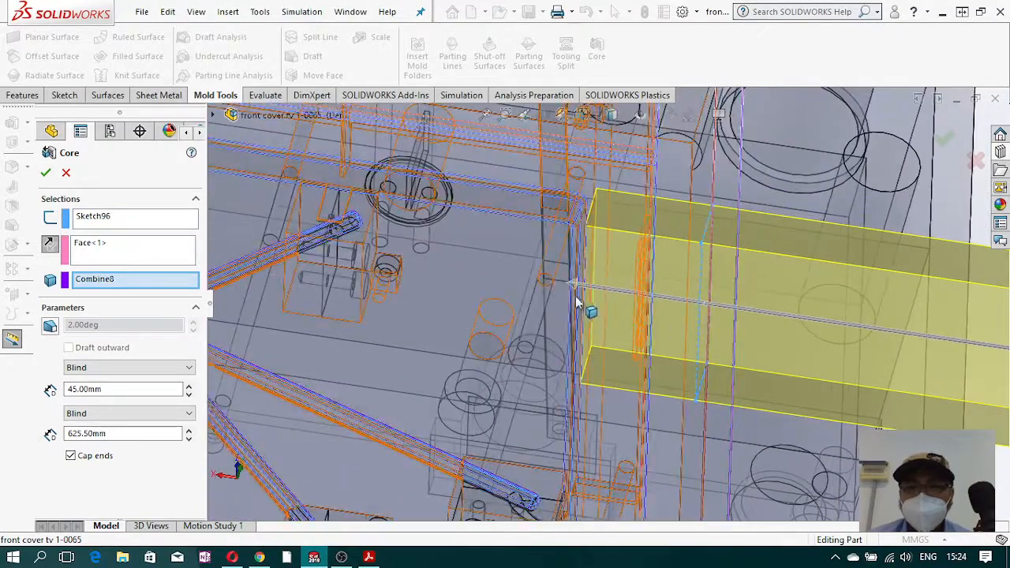
mouse_move(571, 286)
left_mouse_down()
mouse_move(604, 286)
mouse_move(647, 306)
mouse_move(647, 295)
mouse_move(620, 291)
left_mouse_up()
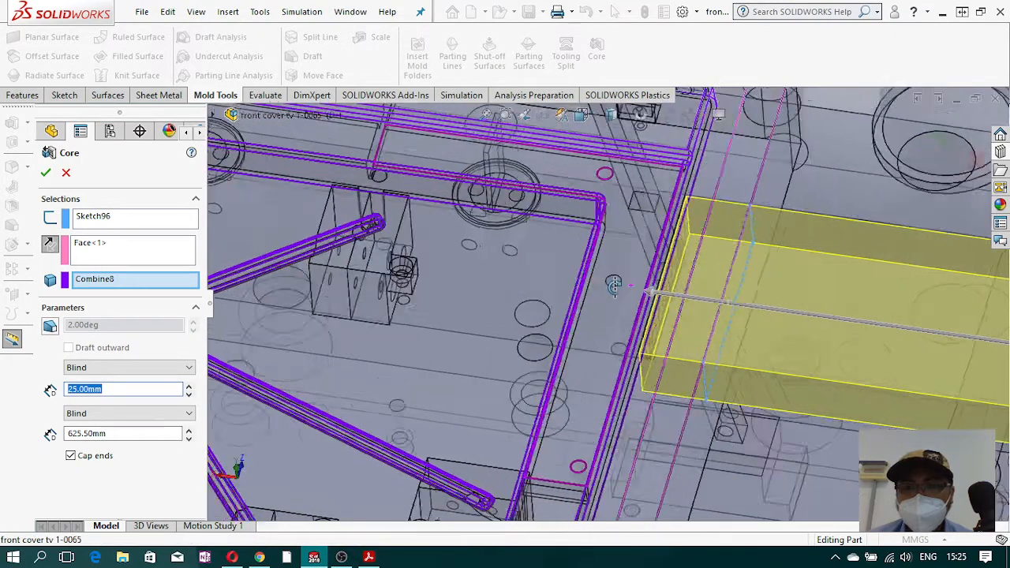
- Examine from several angles how the inner end of the core preview meets the product's side wall and the nearby row of holes
scroll(665, 205, "down", 5)
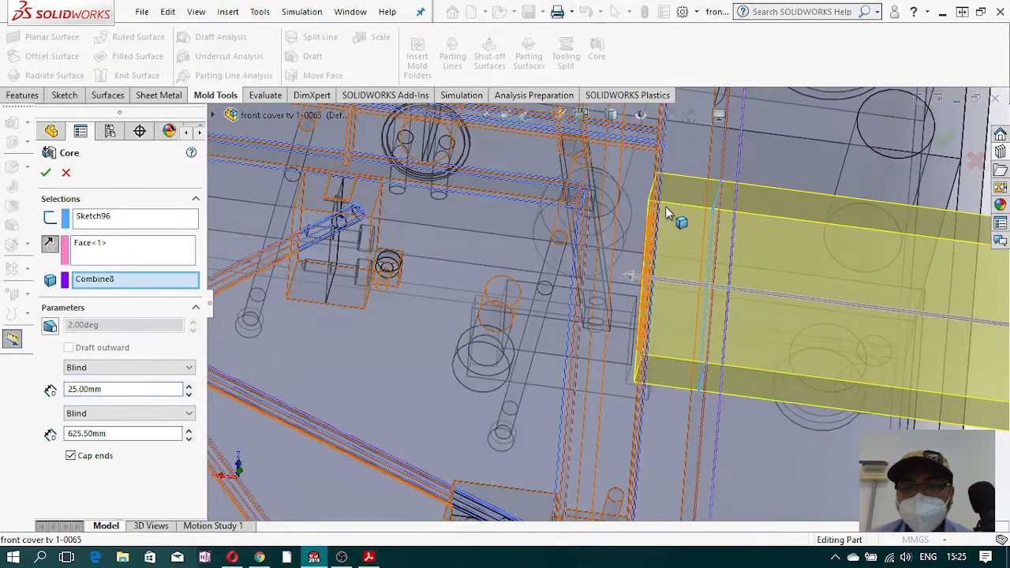
middle_click_drag(663, 202, 654, 203)
middle_click_drag(656, 207, 590, 435)
scroll(706, 438, "up", 6)
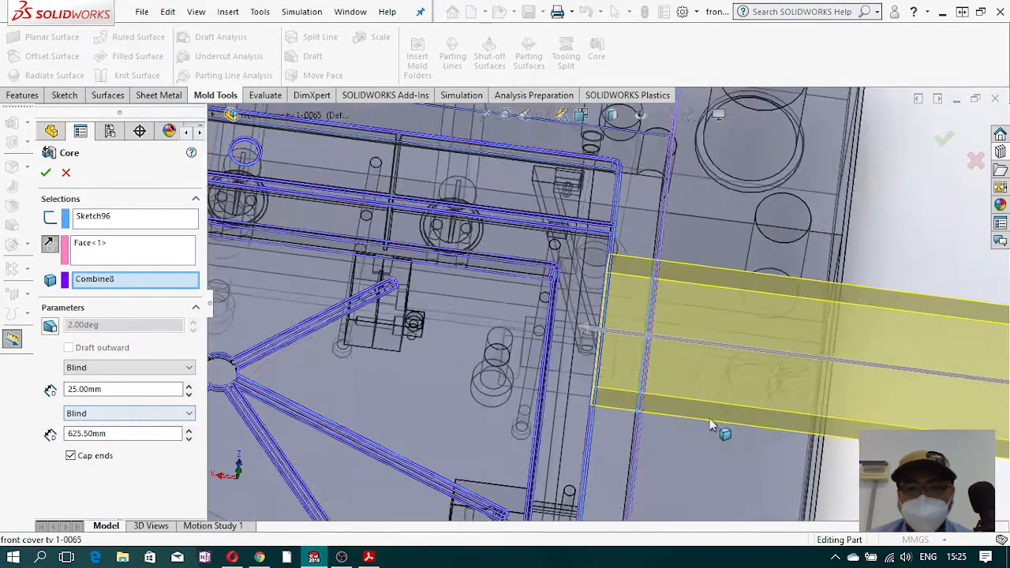
scroll(683, 409, "down", 2)
scroll(682, 413, "up", 2)
scroll(683, 413, "up", 5)
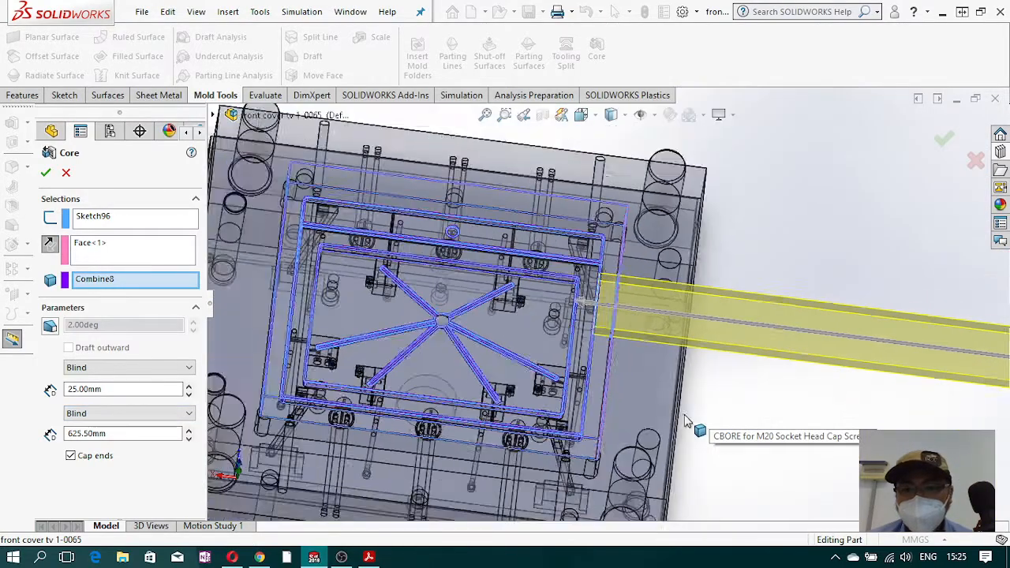
scroll(601, 321, "down", 6)
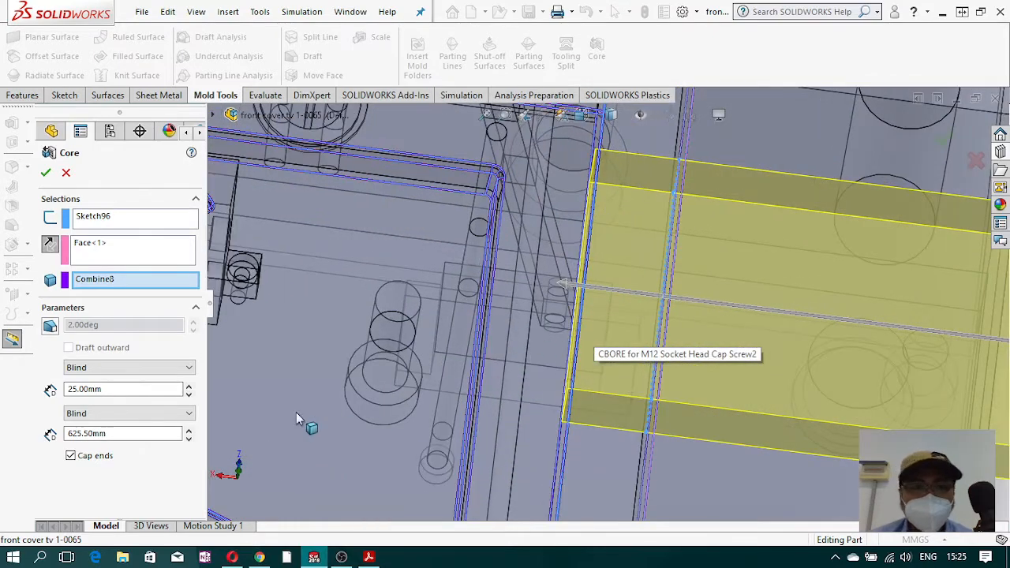
middle_click_drag(647, 342, 680, 381)
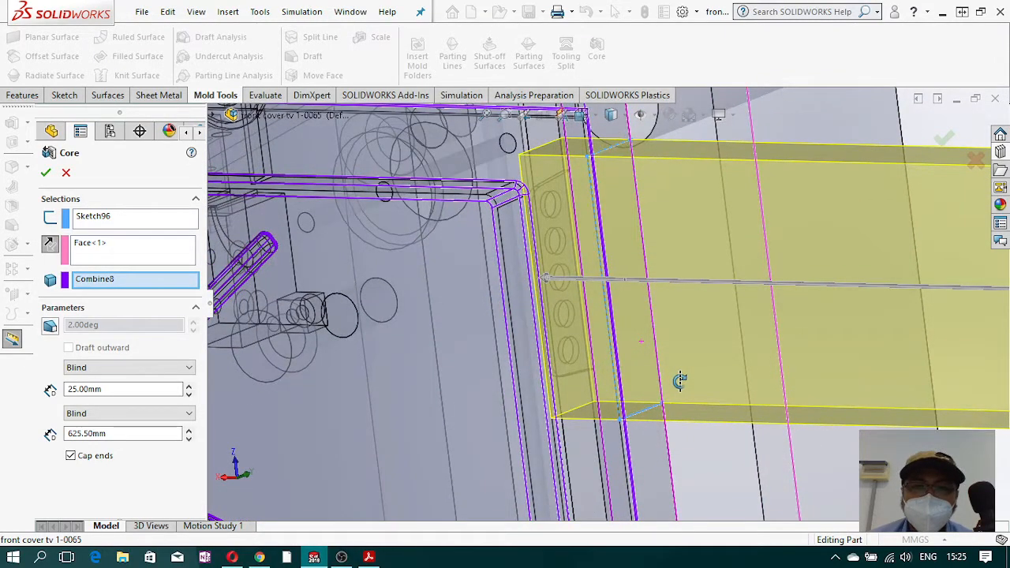
middle_click_drag(680, 381, 676, 380)
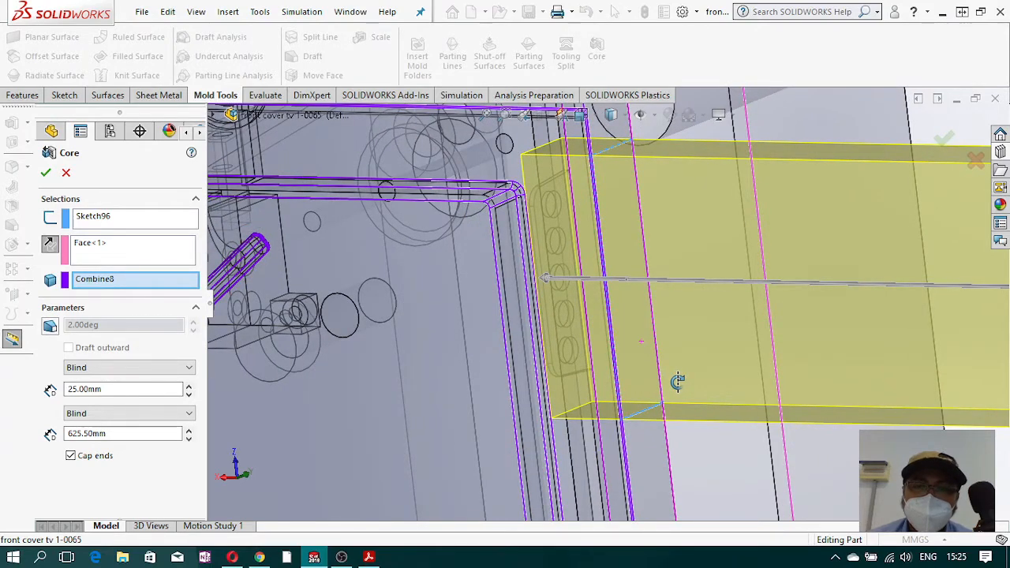
mouse_move(672, 379)
middle_mouse_down()
mouse_move(655, 329)
mouse_move(672, 356)
mouse_move(647, 355)
mouse_move(684, 402)
mouse_move(670, 402)
mouse_move(665, 376)
mouse_move(669, 307)
mouse_move(675, 380)
middle_mouse_up()
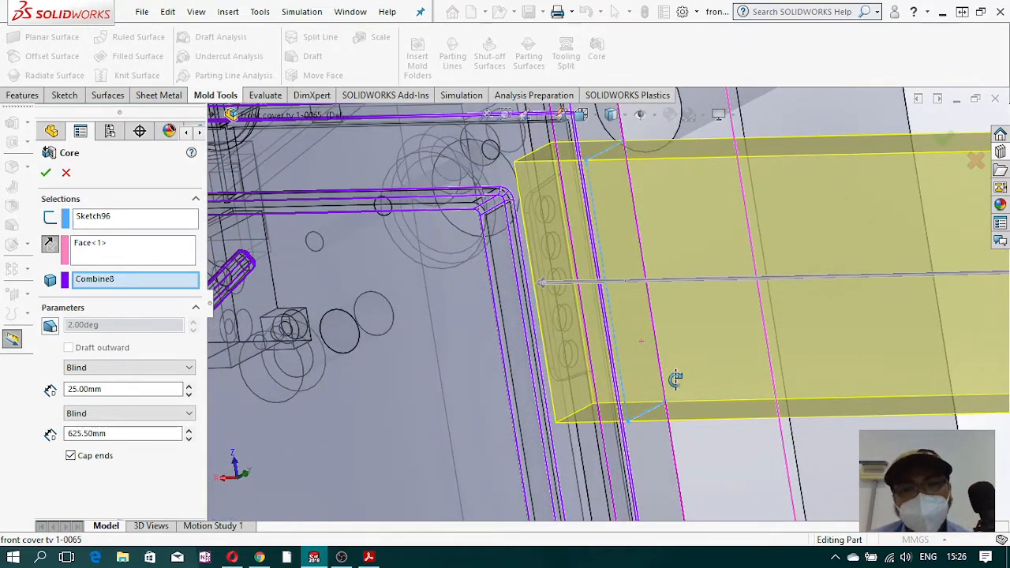
scroll(594, 241, "down", 3)
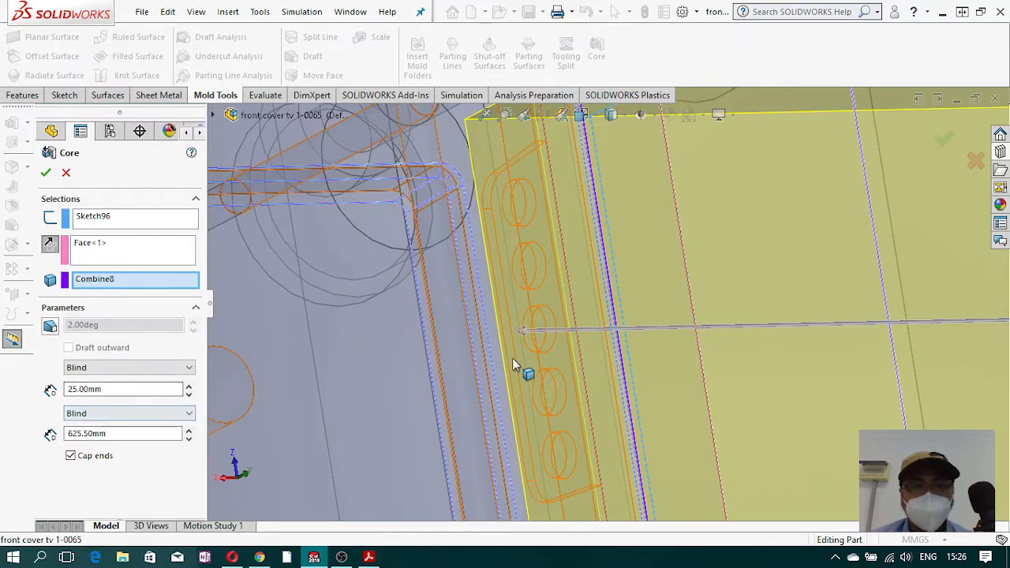
scroll(513, 359, "up", 3)
scroll(623, 328, "down", 5)
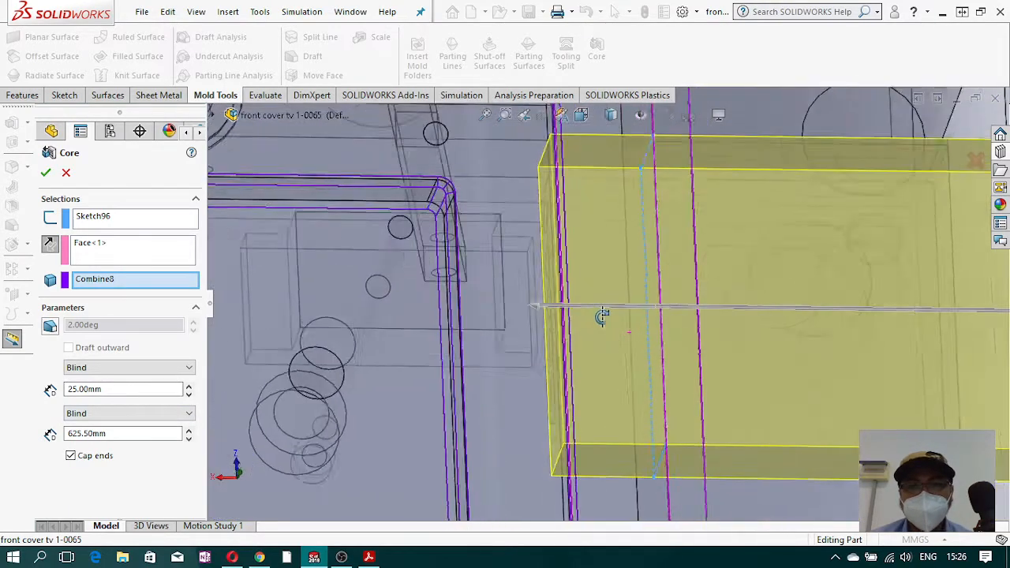
middle_click_drag(594, 311, 595, 318)
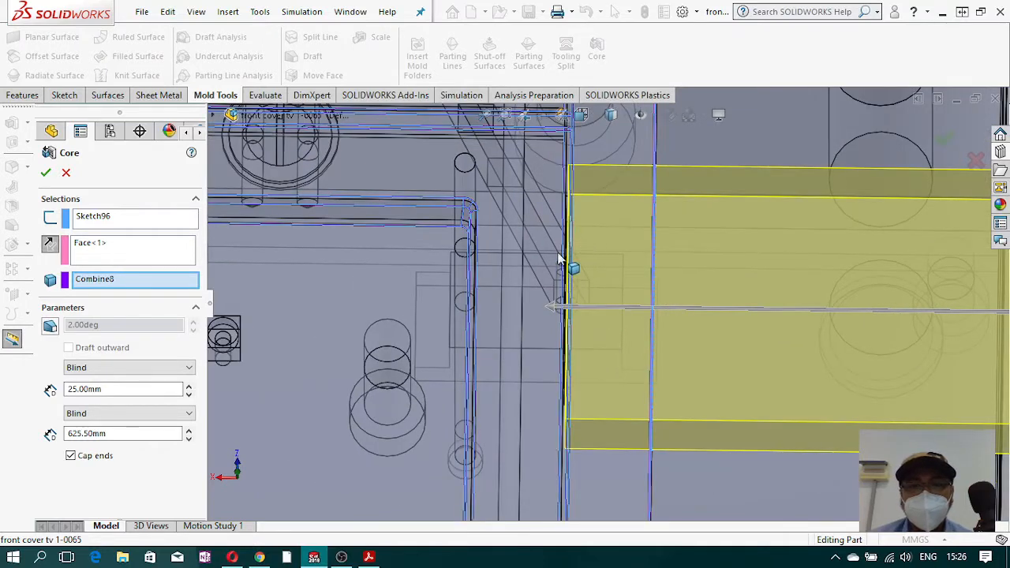
middle_click_drag(571, 370, 569, 190)
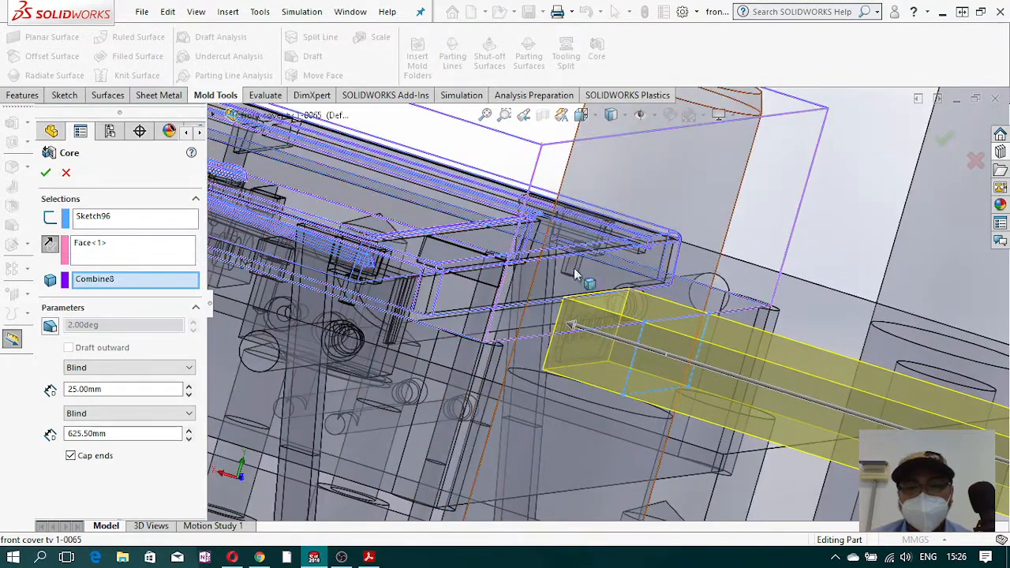
scroll(573, 369, "down", 3)
scroll(592, 387, "down", 8)
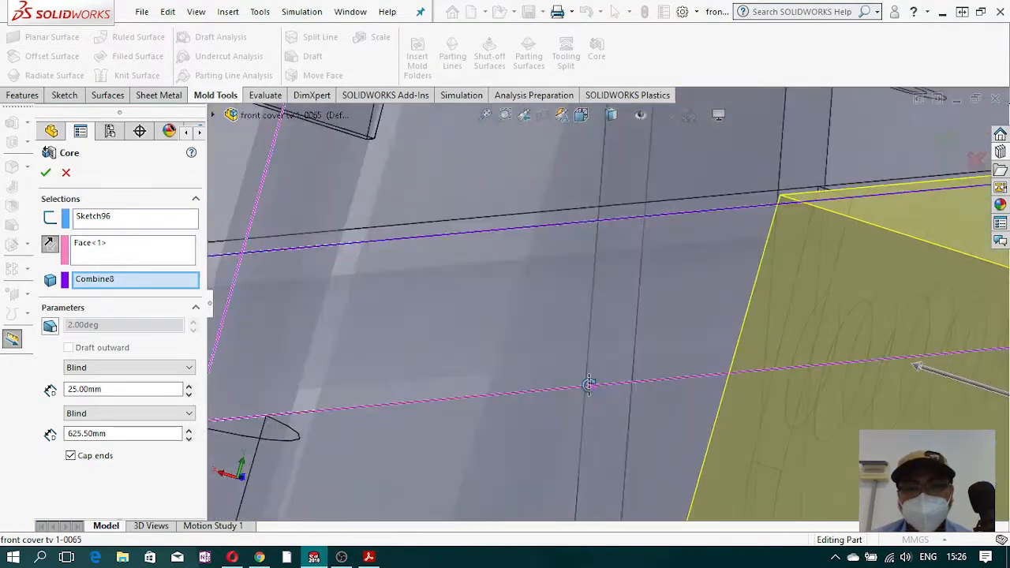
scroll(592, 384, "up", 10)
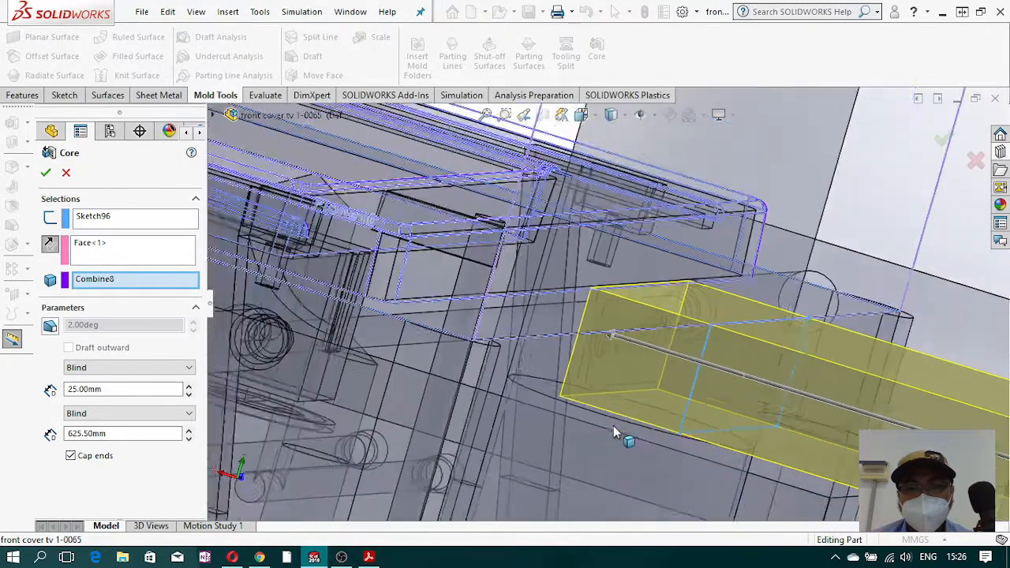
middle_click_drag(613, 426, 608, 409)
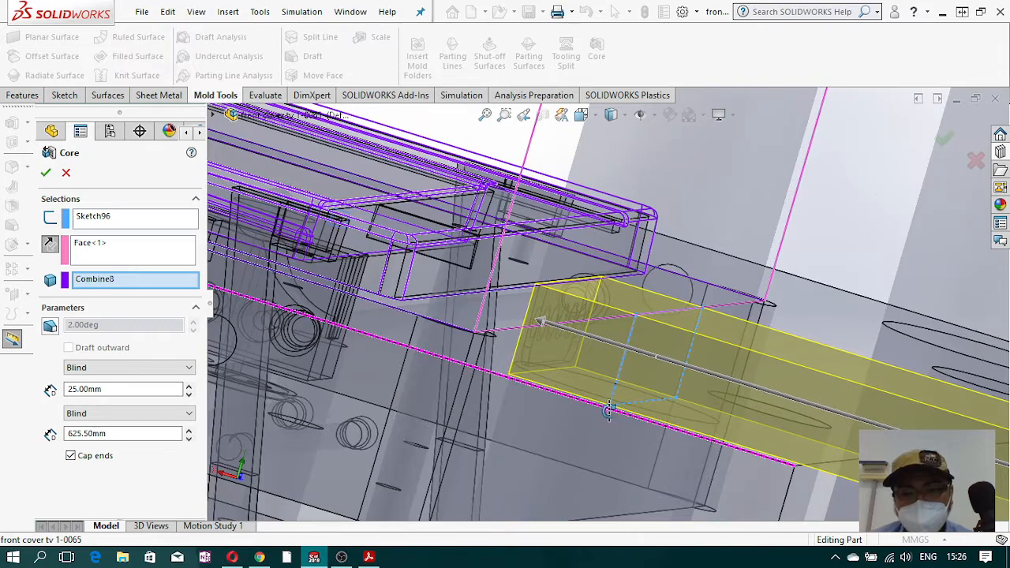
- Check the inner end of the core preview once more and cancel the Core feature
middle_click_drag(608, 408, 610, 409)
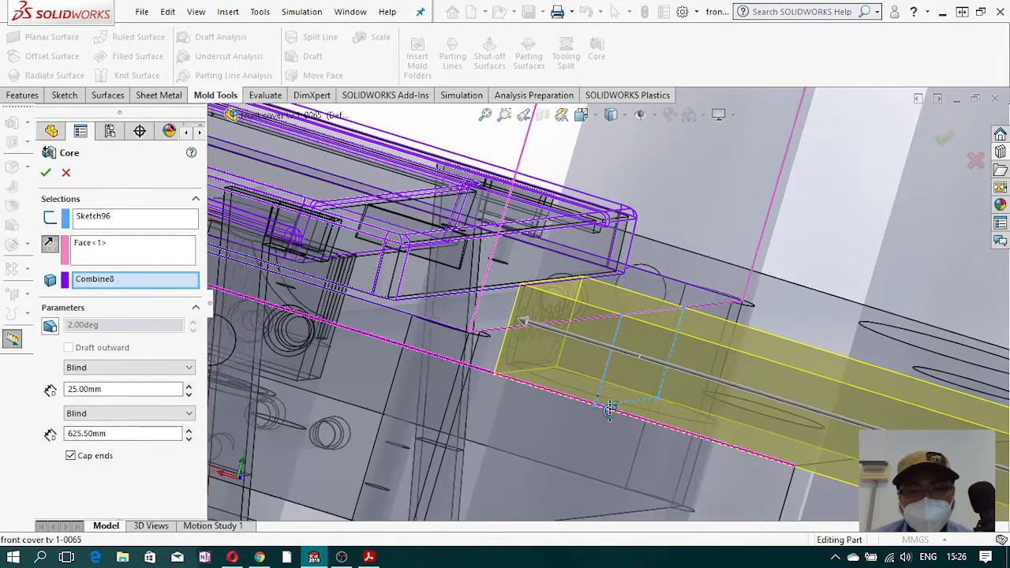
scroll(526, 360, "down", 2)
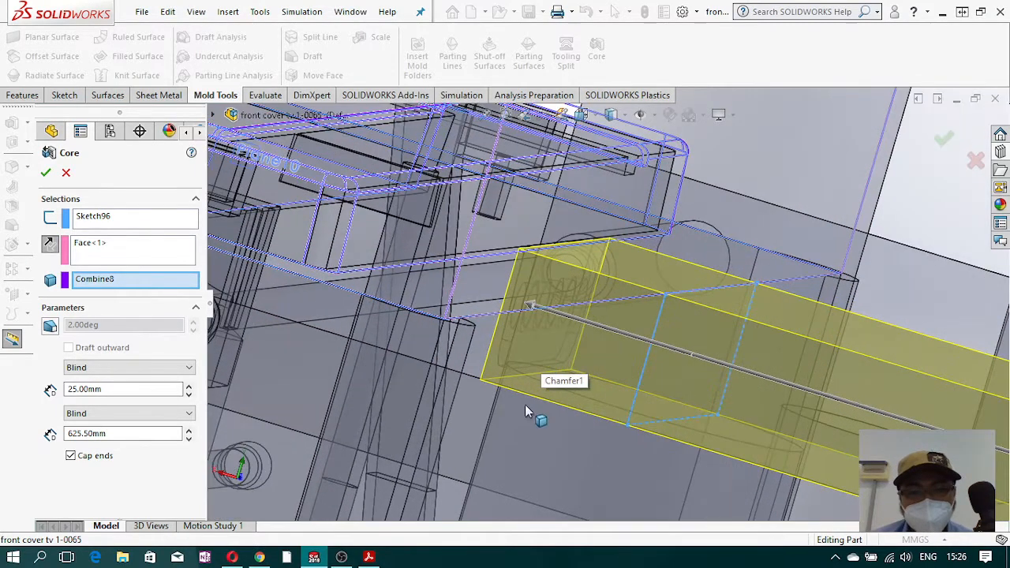
scroll(515, 387, "down", 1)
scroll(515, 388, "up", 2)
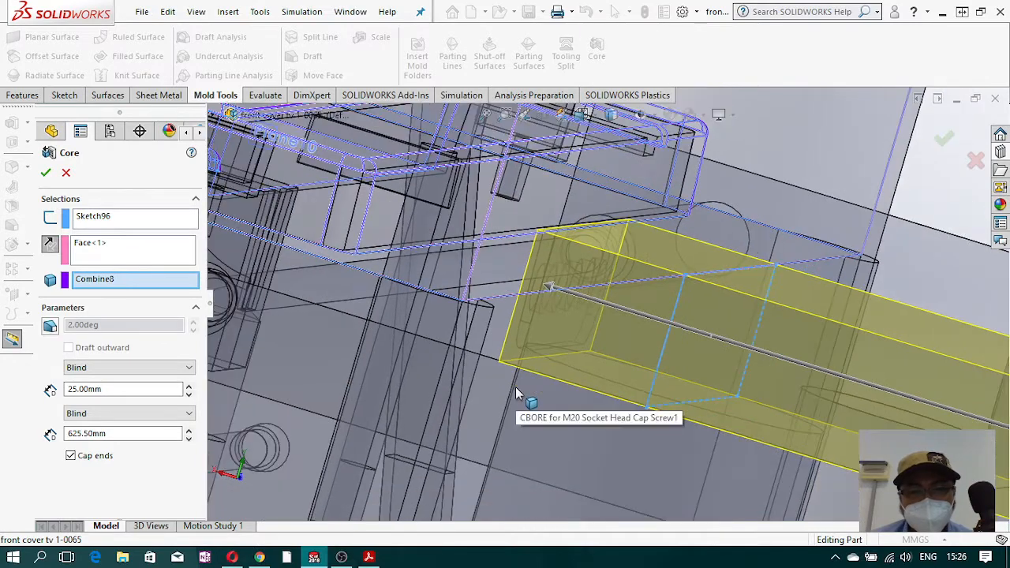
scroll(515, 387, "up", 3)
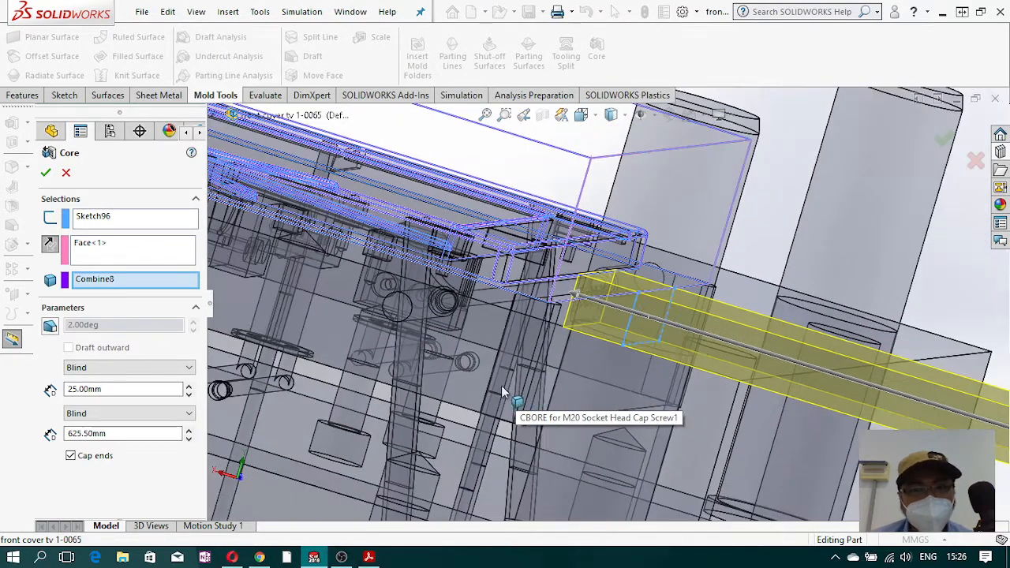
left_click(66, 173)
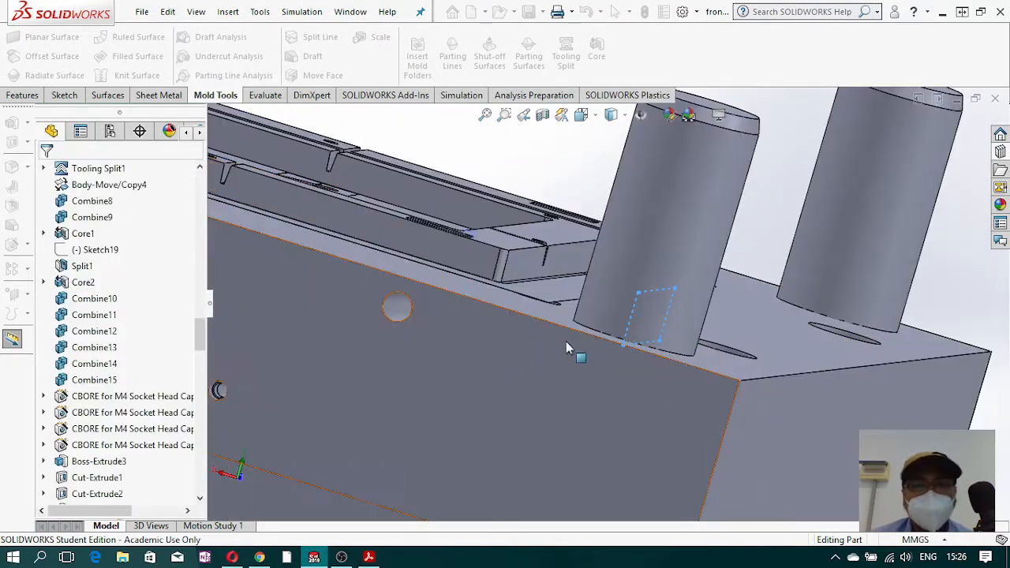
- Hide the large mold plate body that surrounds the insert
scroll(606, 305, "up", 4)
middle_click_drag(517, 336, 476, 389)
scroll(650, 358, "up", 5)
right_click(671, 267)
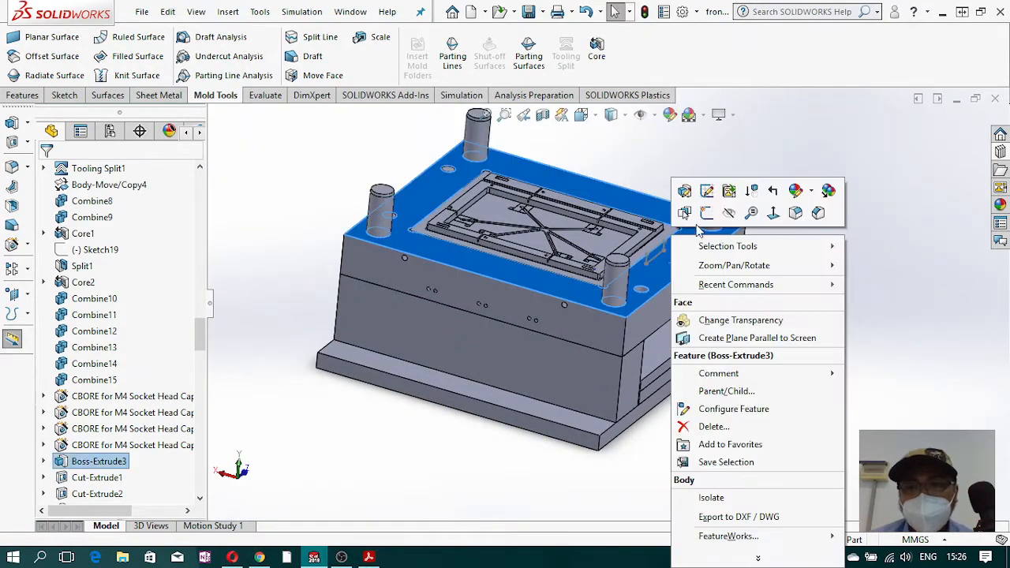
left_click(728, 214)
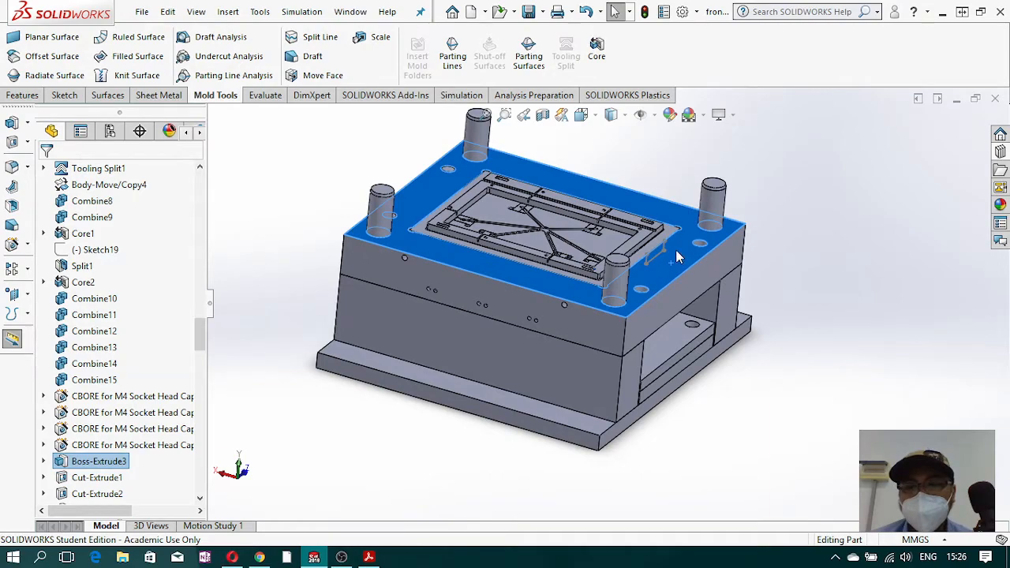
- Start the Measure tool for checking the insert and show the whole mold in isometric view
scroll(651, 253, "down", 5)
middle_click_drag(637, 302, 649, 387)
scroll(649, 387, "down", 8)
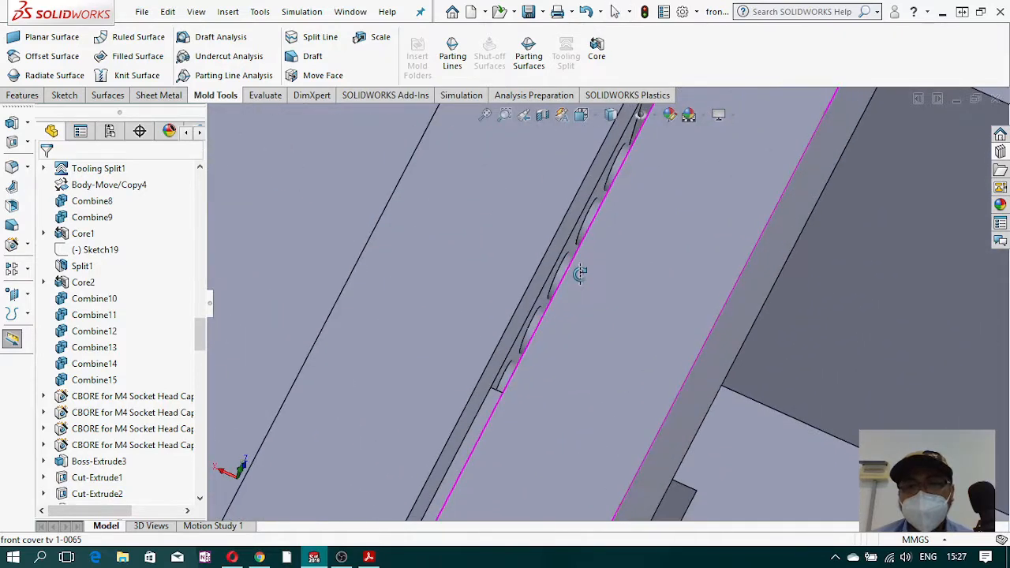
middle_click_drag(579, 292, 576, 286)
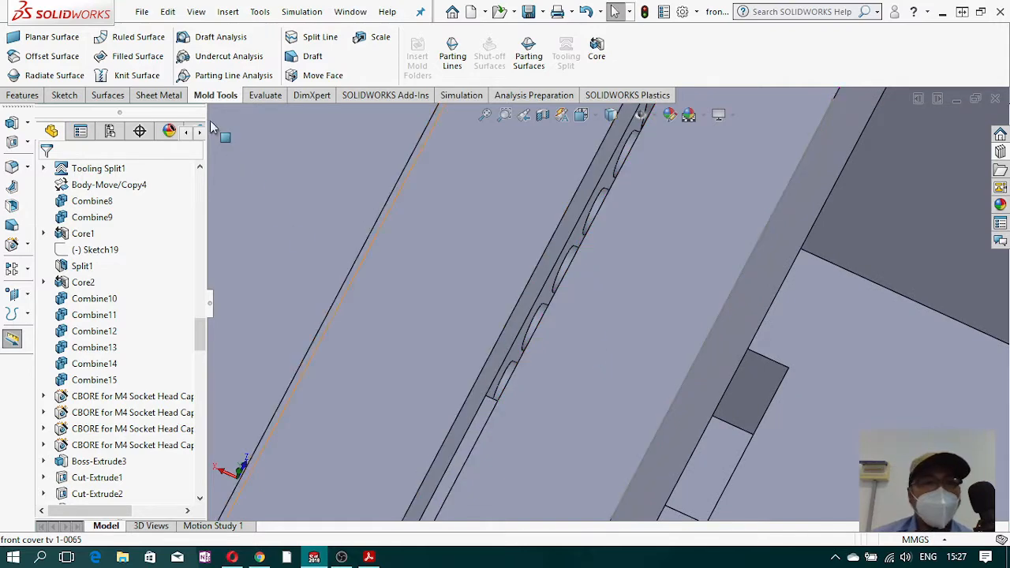
left_click(262, 95)
left_click(60, 53)
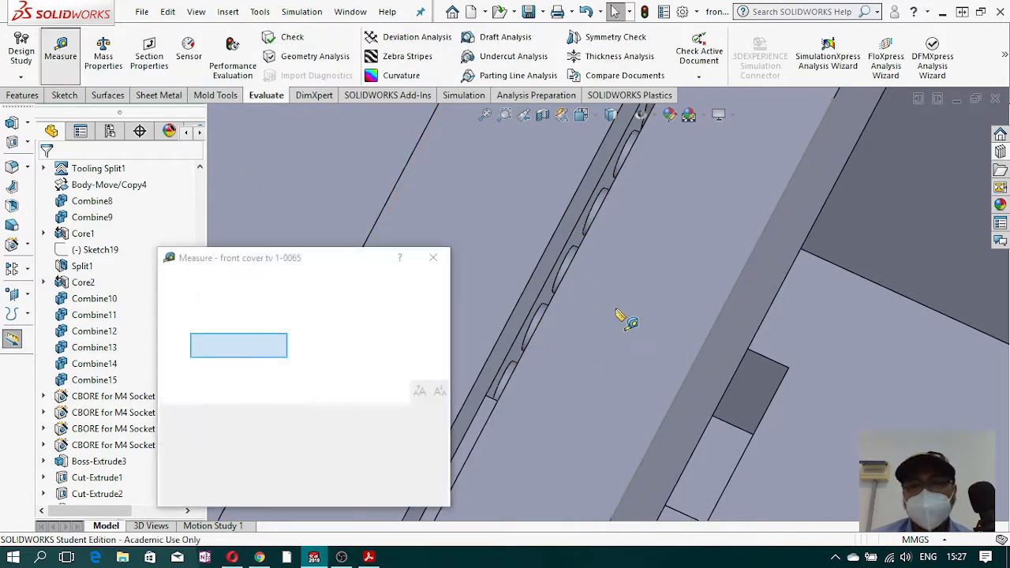
middle_click_drag(759, 330, 690, 281)
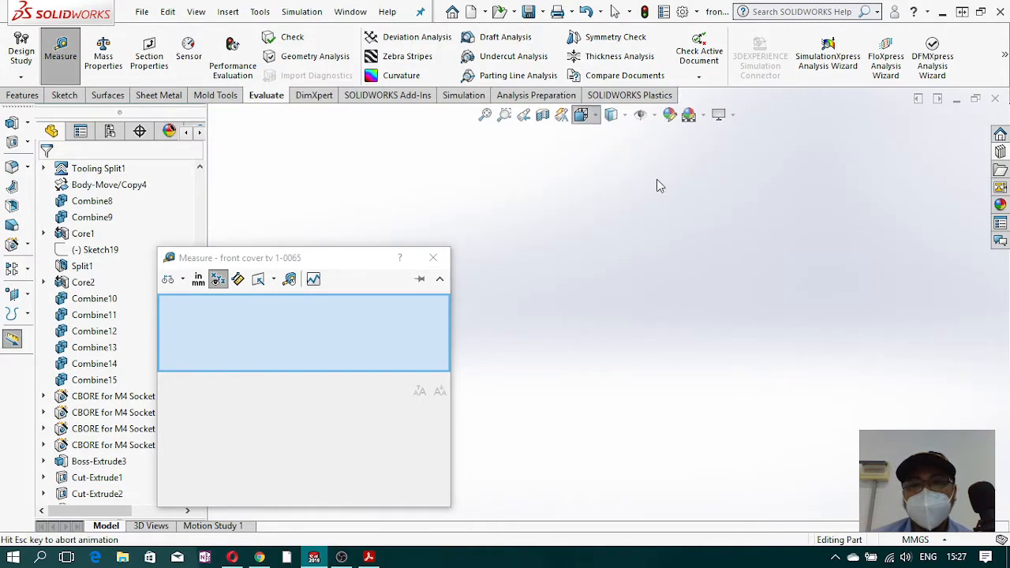
left_click(665, 203)
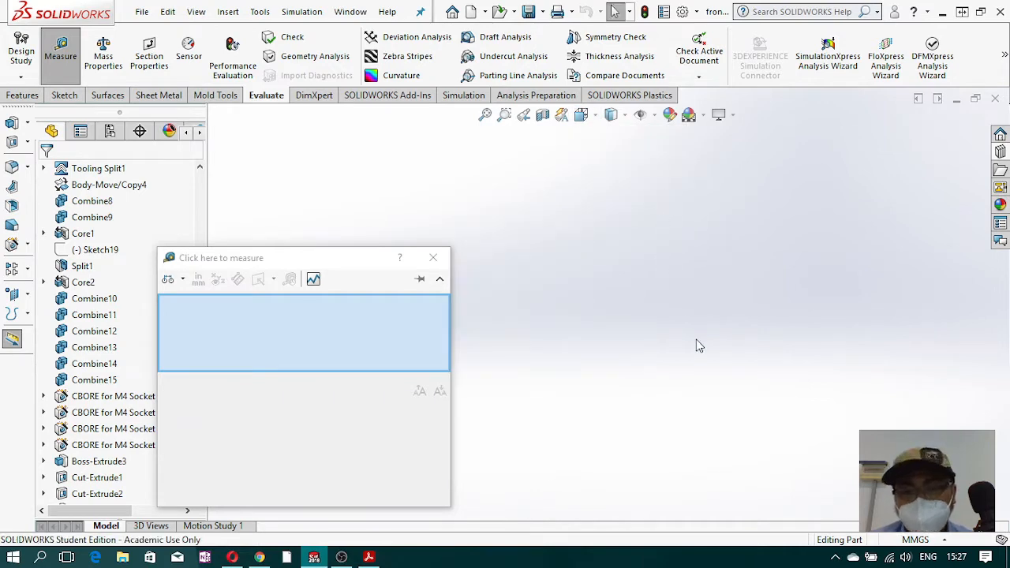
left_click(596, 122)
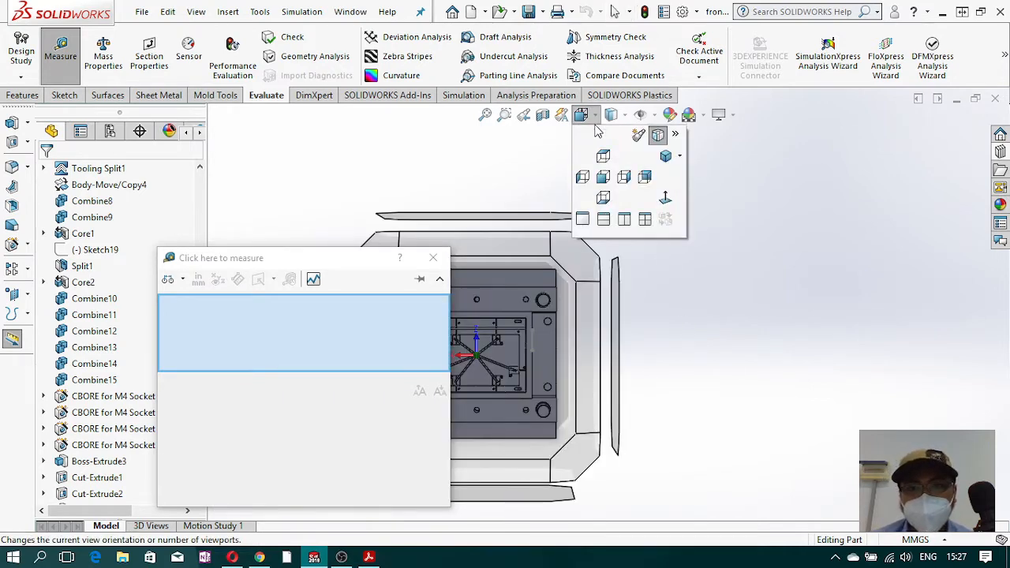
left_click(666, 157)
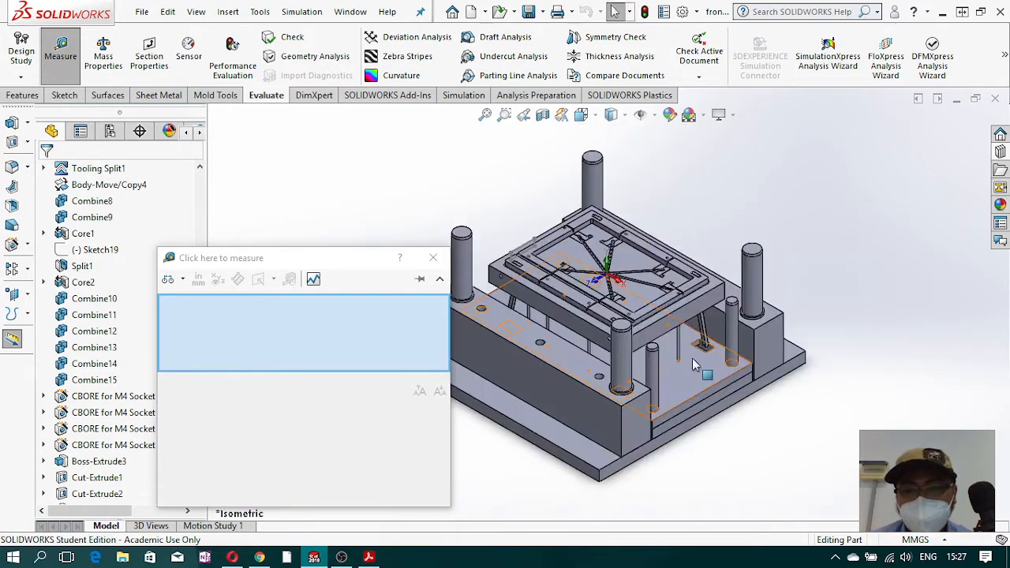
- Measure the distance between the shut-off face at the row of holes and the insert's outer side face
scroll(646, 321, "down", 2)
middle_click_drag(542, 329, 692, 403)
scroll(692, 403, "down", 5)
left_click(708, 378)
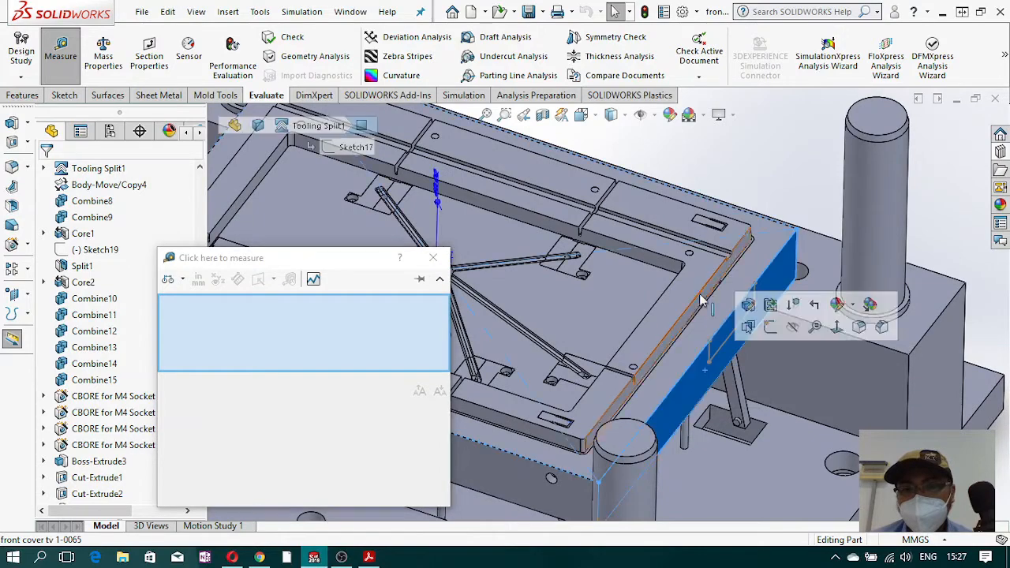
scroll(704, 331, "down", 5)
scroll(702, 310, "down", 4)
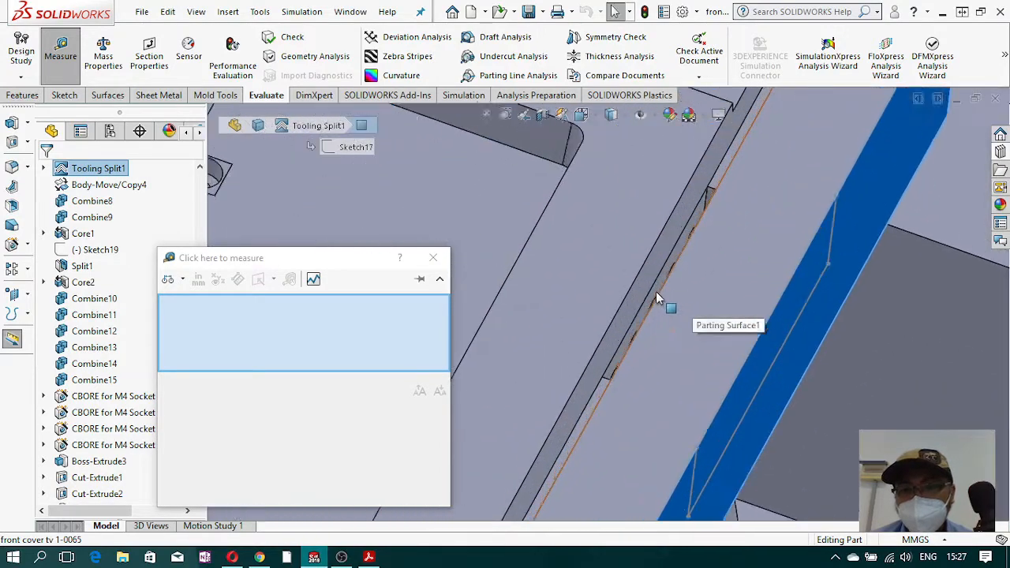
left_click(642, 288)
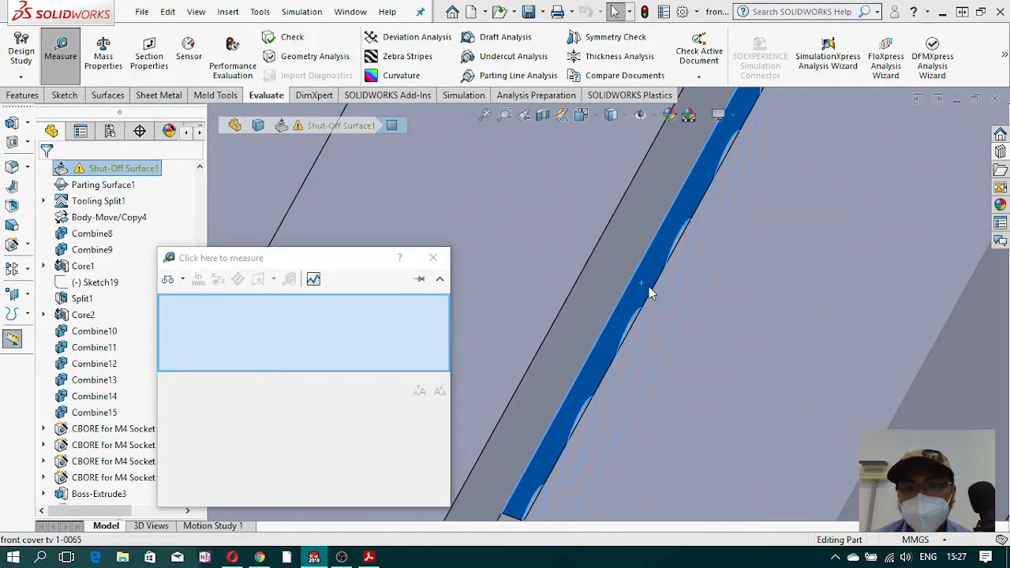
scroll(647, 305, "up", 2)
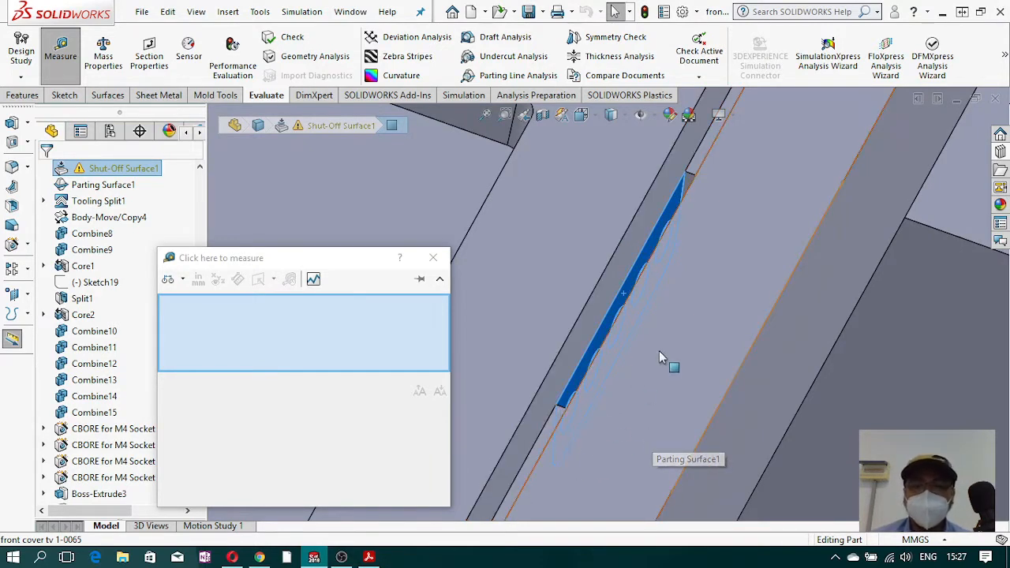
scroll(660, 367, "up", 3)
scroll(638, 280, "down", 2)
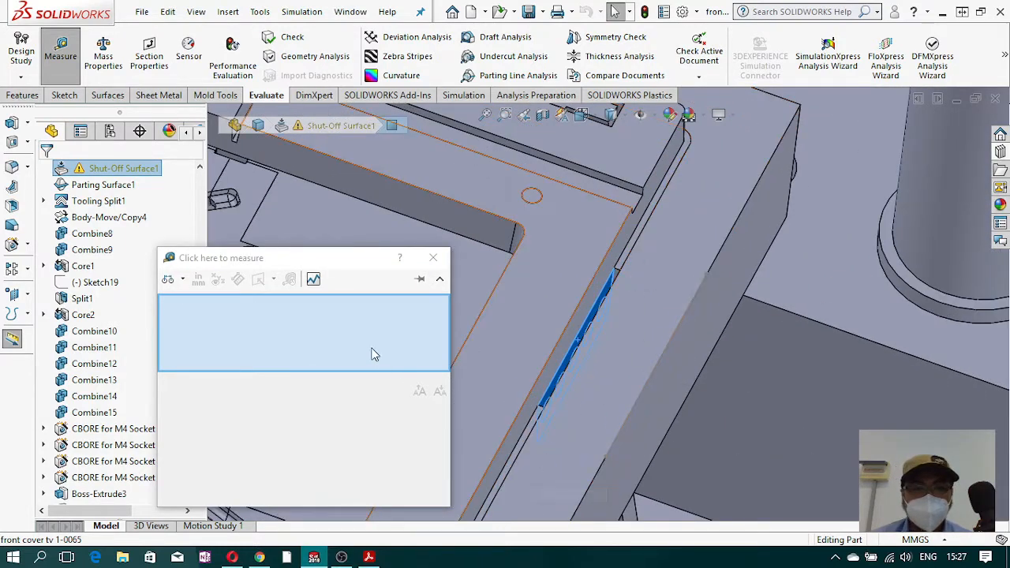
scroll(692, 322, "up", 3)
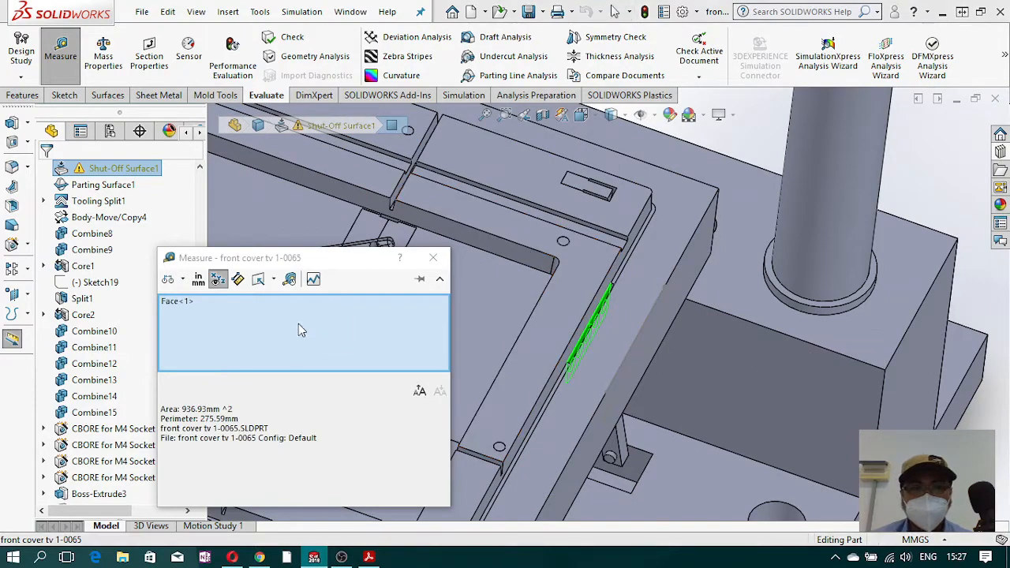
left_click(663, 339)
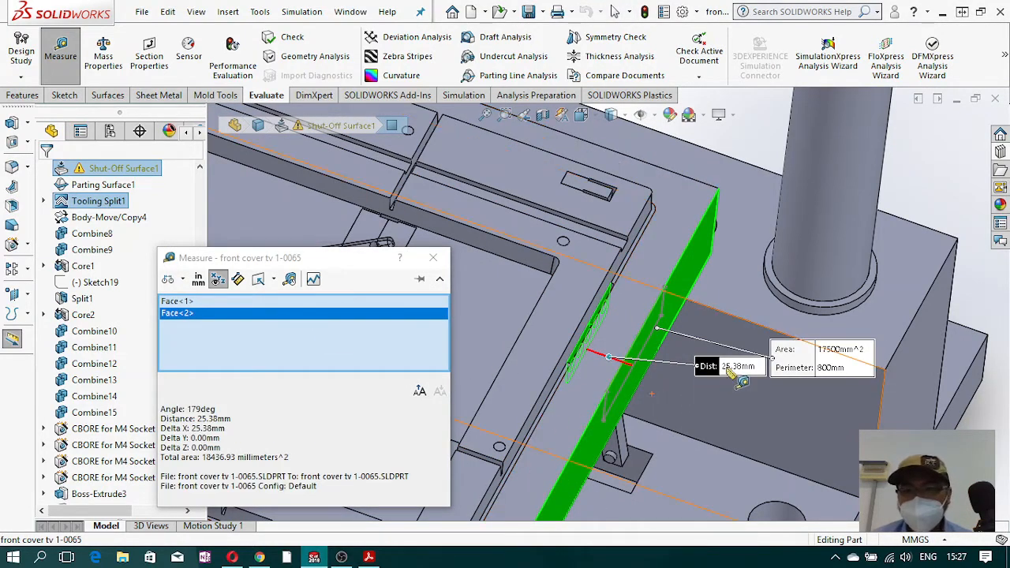
- Examine from several angles where the measured distance meets the shut-off face and the row of holes
scroll(573, 376, "down", 2)
middle_click_drag(572, 376, 548, 469)
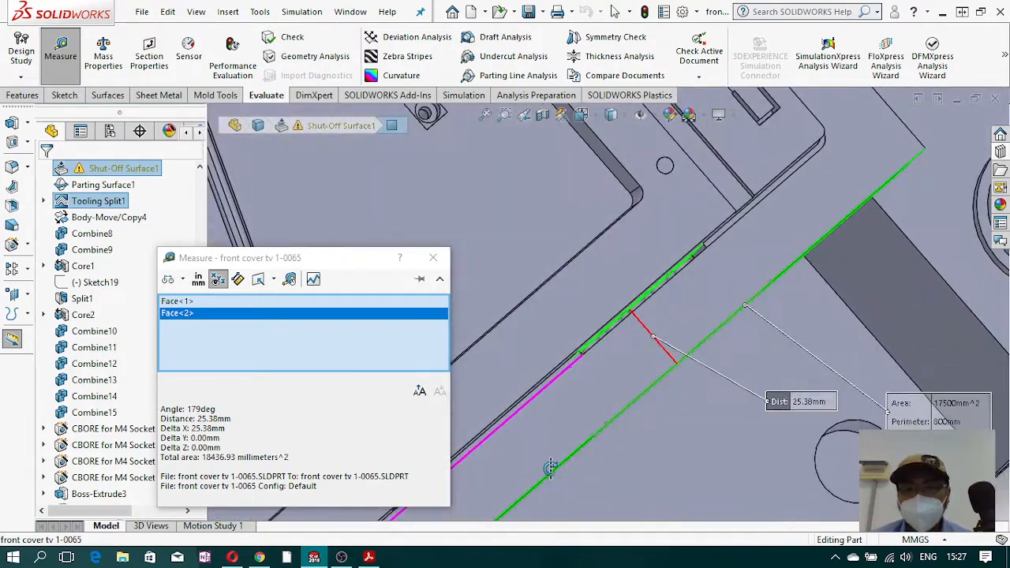
scroll(639, 308, "down", 5)
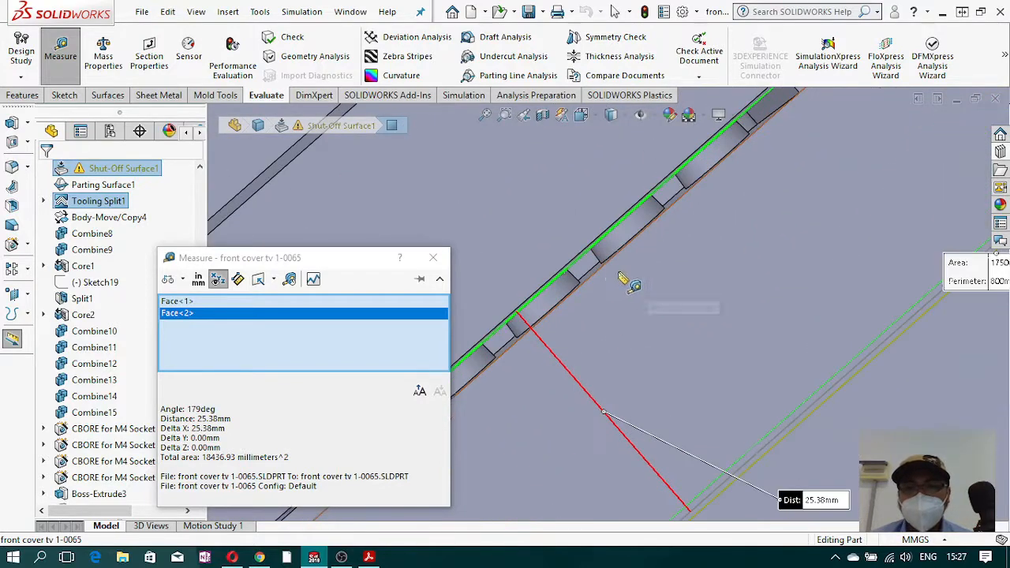
middle_click_drag(600, 281, 603, 280)
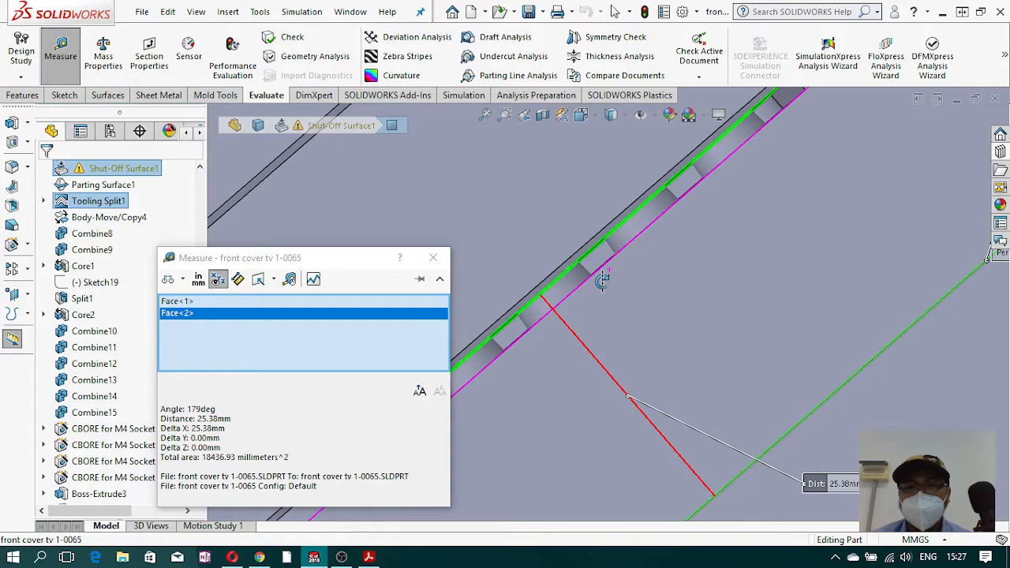
scroll(606, 276, "down", 2)
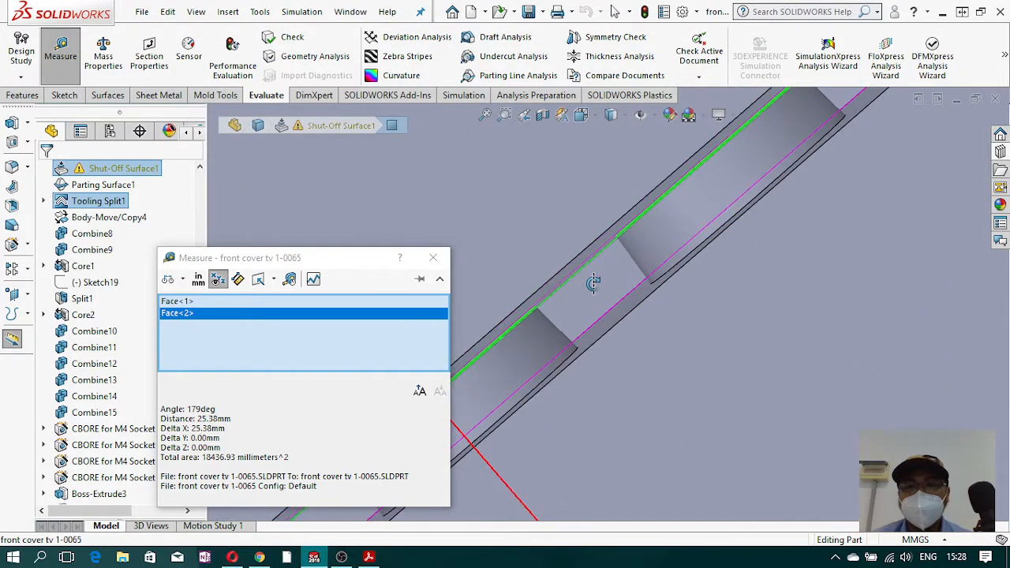
scroll(599, 291, "up", 5)
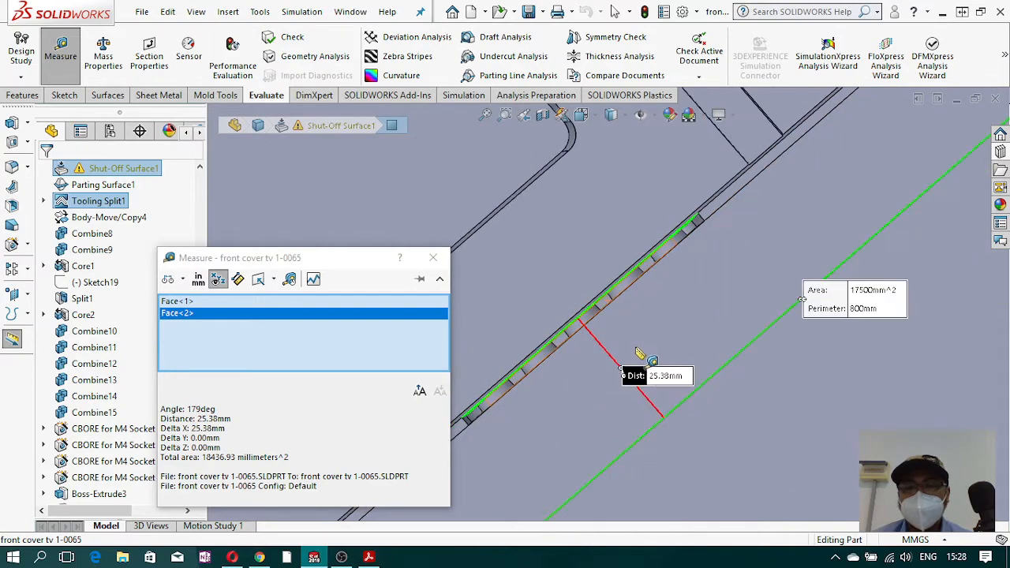
scroll(562, 366, "down", 5)
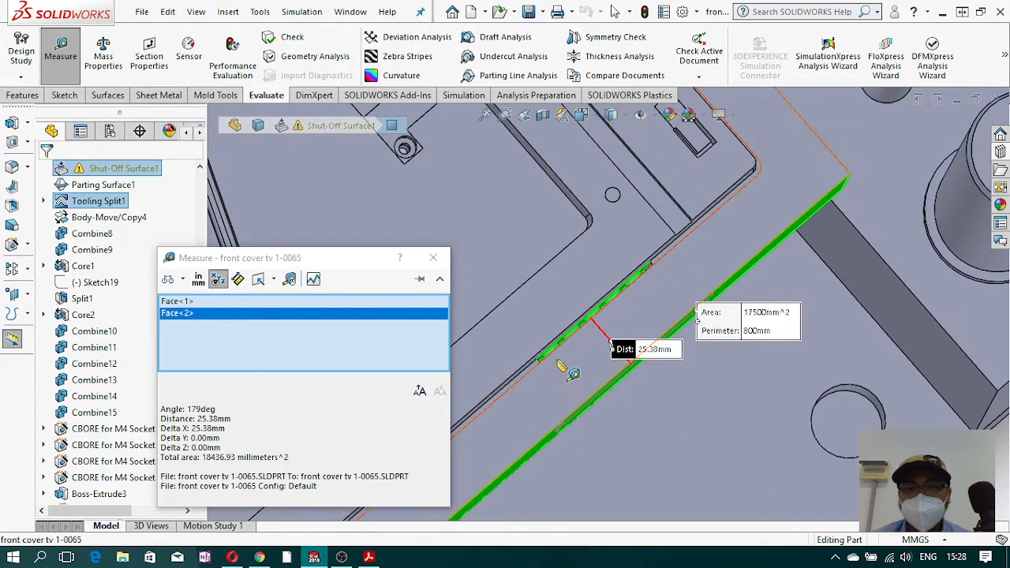
scroll(581, 354, "down", 5)
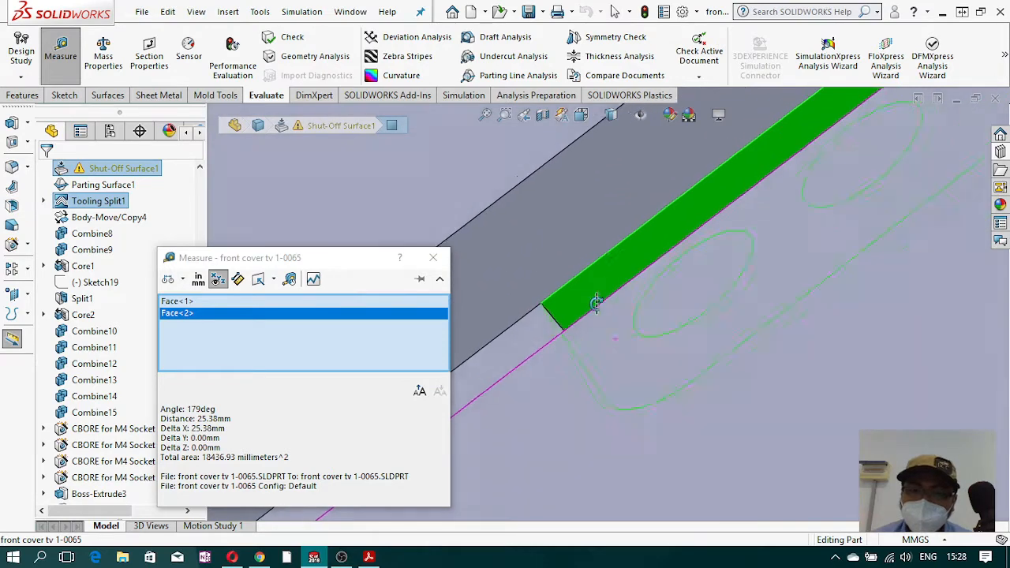
middle_click_drag(596, 303, 633, 371)
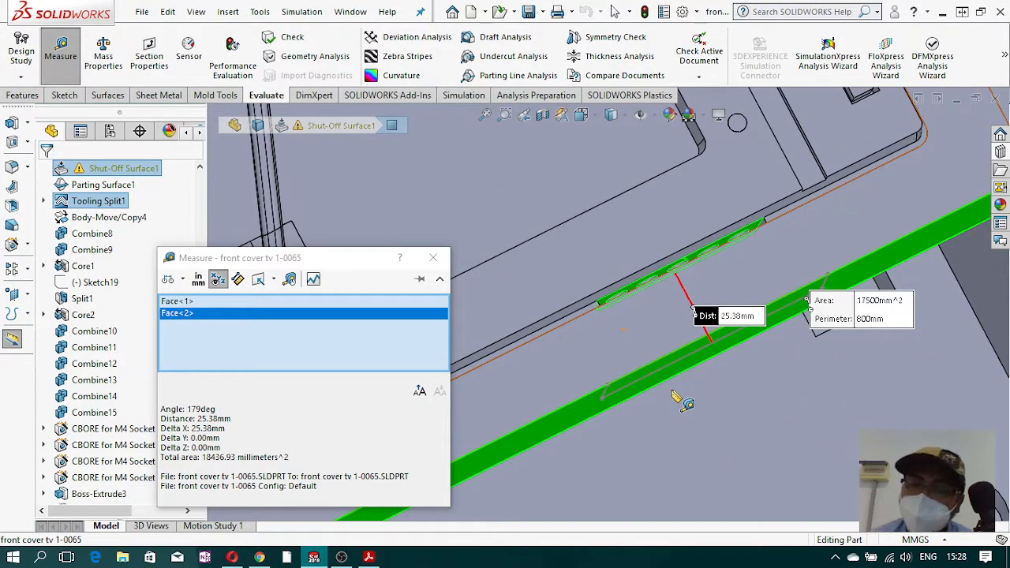
middle_click_drag(623, 302, 692, 374)
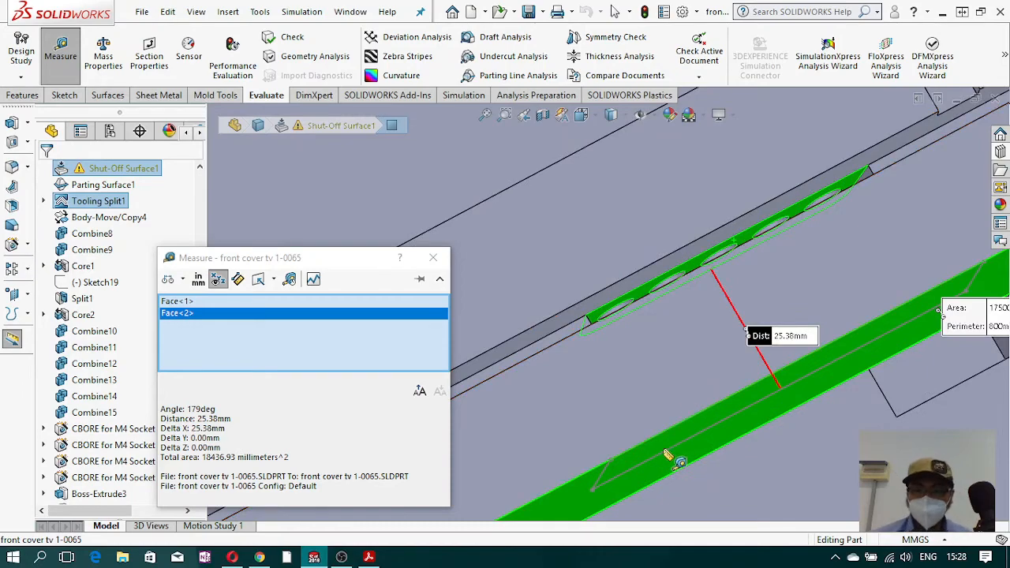
- Clear the picked faces and the stray sketch point from the measurement
left_click(794, 384)
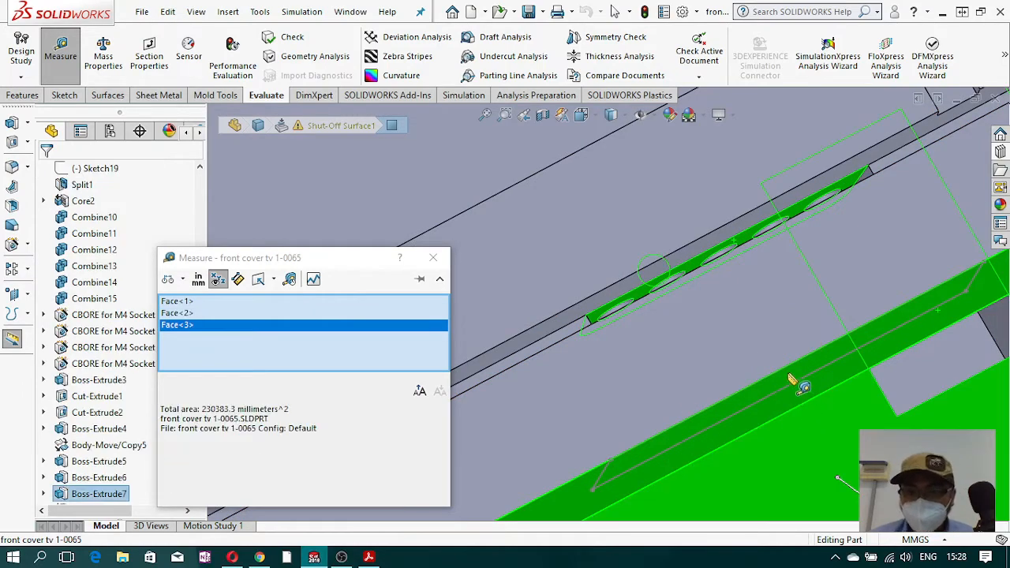
middle_click_drag(794, 384, 769, 390)
scroll(888, 380, "up", 5)
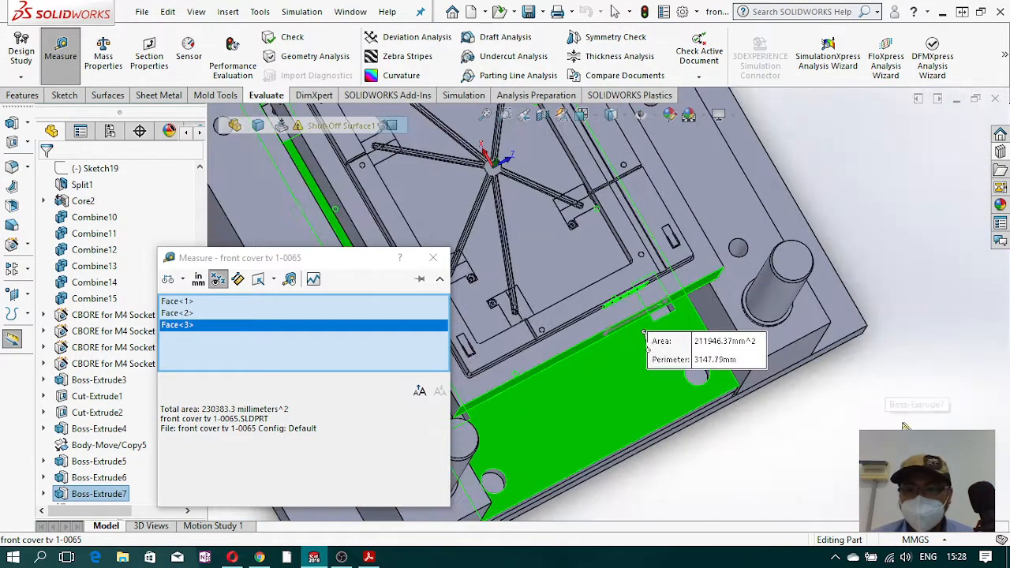
left_click(902, 423)
middle_click_drag(566, 342, 562, 245)
left_click(610, 340)
scroll(610, 344, "down", 2)
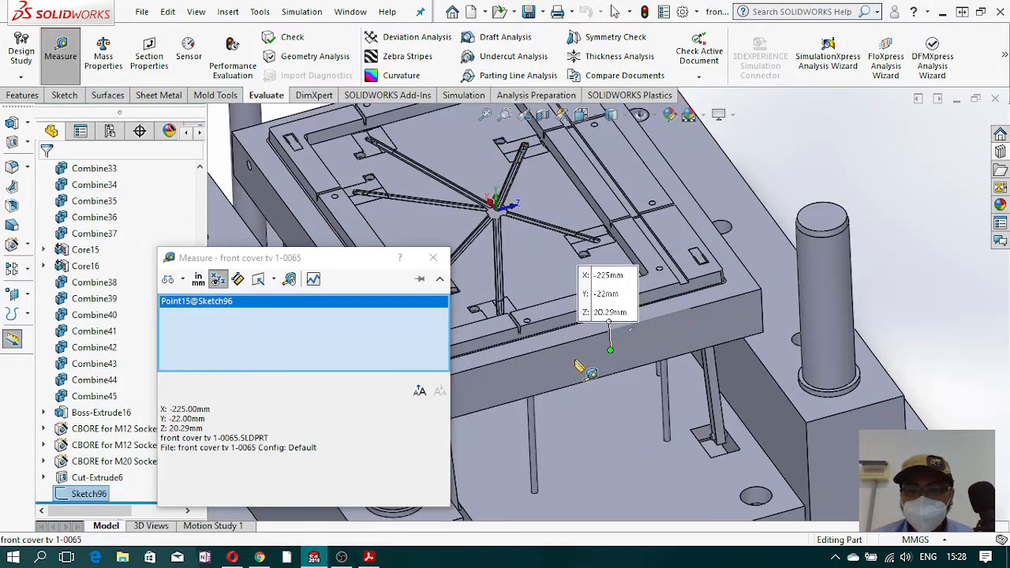
key("Escape")
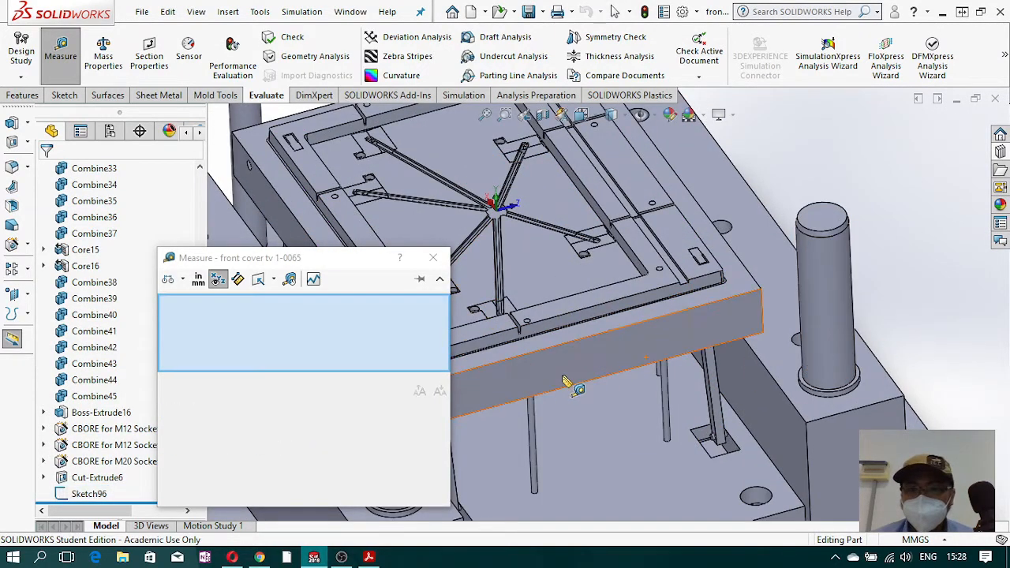
- Measure the distance from the insert's outer side face to the shut-off edge above the row of holes, and clear the measurement
left_click(562, 374)
middle_click_drag(627, 307, 642, 337)
scroll(645, 342, "down", 6)
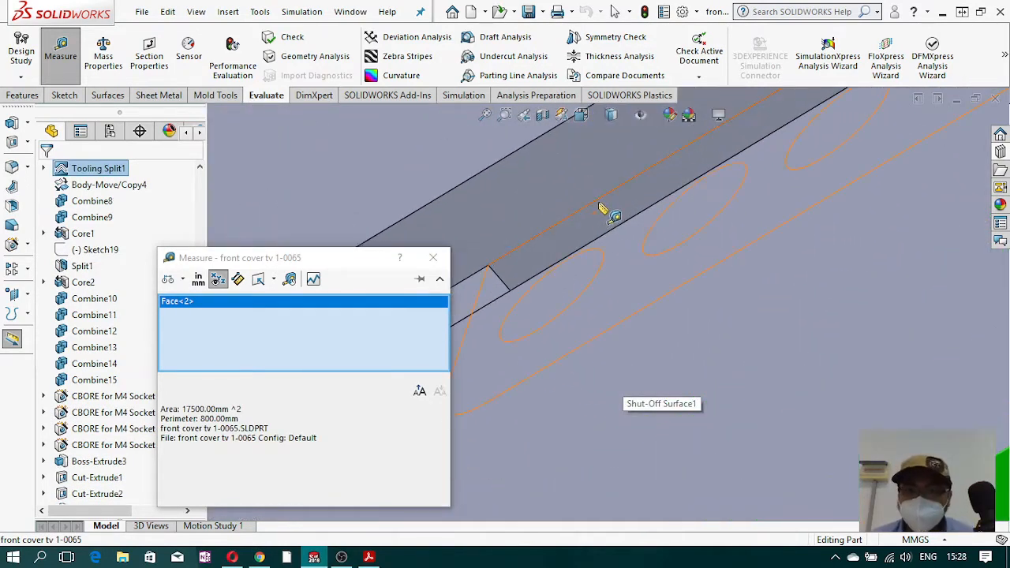
left_click(604, 209)
scroll(692, 310, "up", 1)
scroll(693, 310, "up", 2)
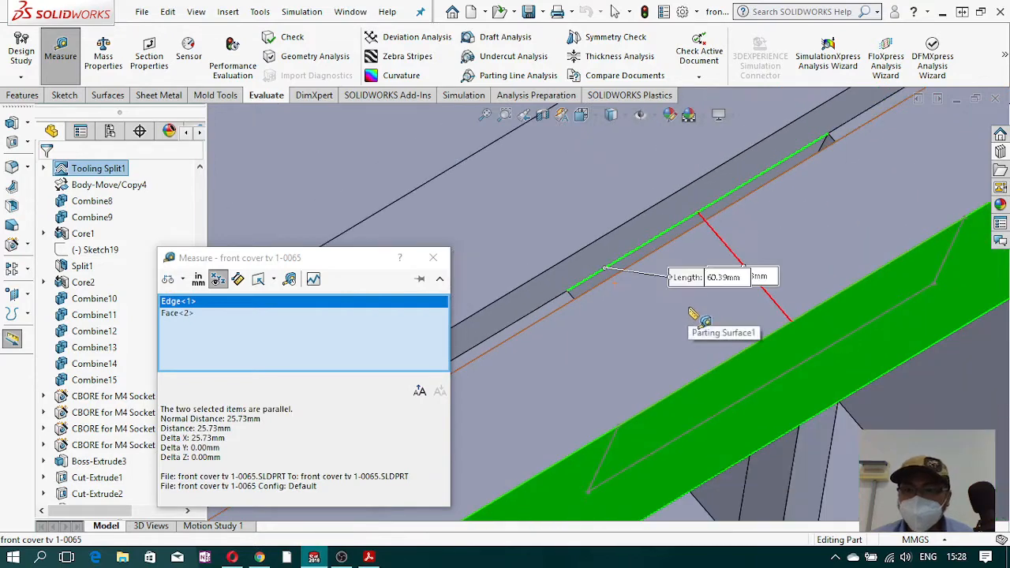
middle_click_drag(718, 423, 769, 442)
scroll(759, 434, "up", 1)
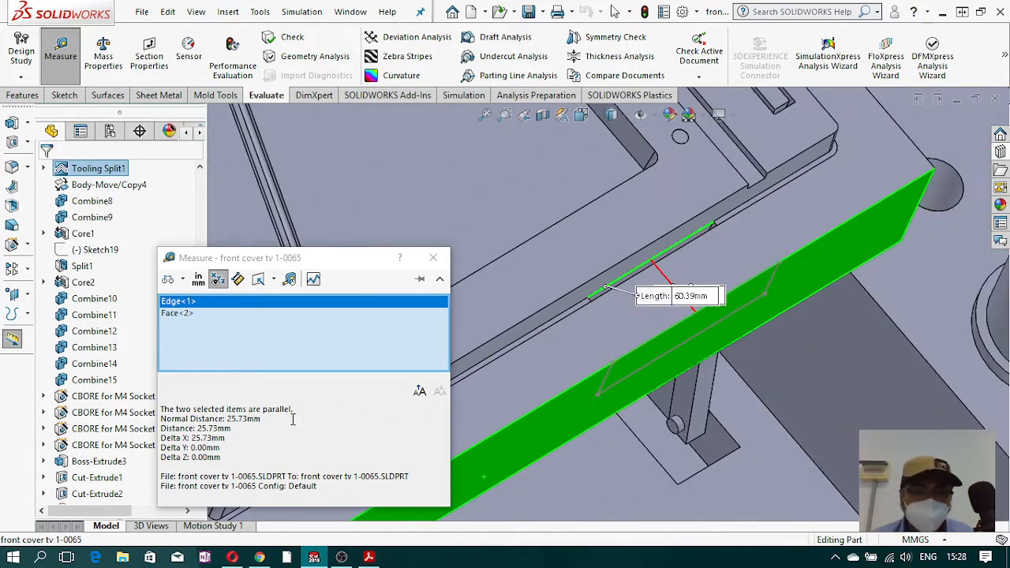
scroll(472, 401, "up", 4)
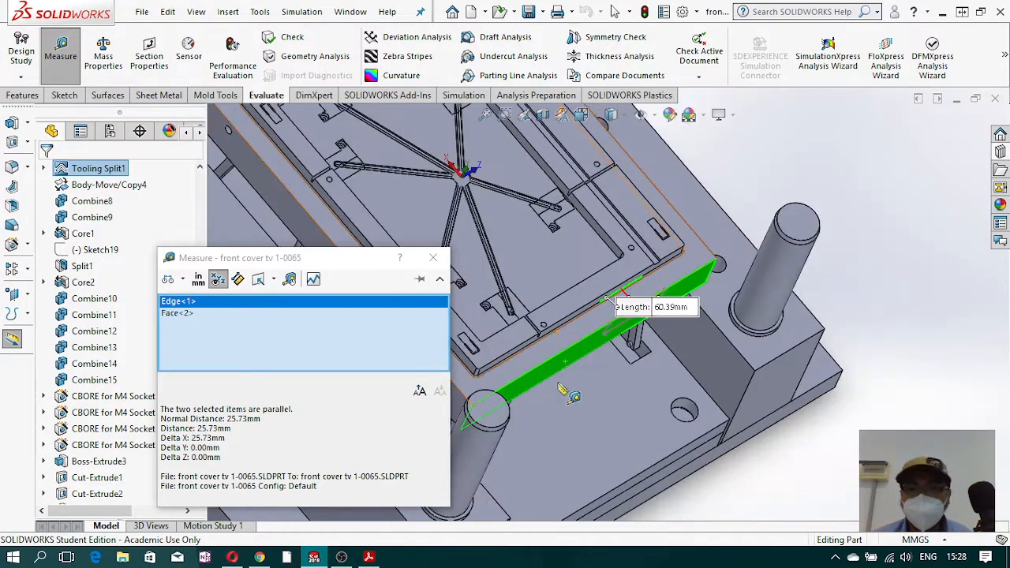
key("Escape")
- Measure the distance from the insert's outer side face to the shut-off face between the holes
scroll(638, 349, "down", 6)
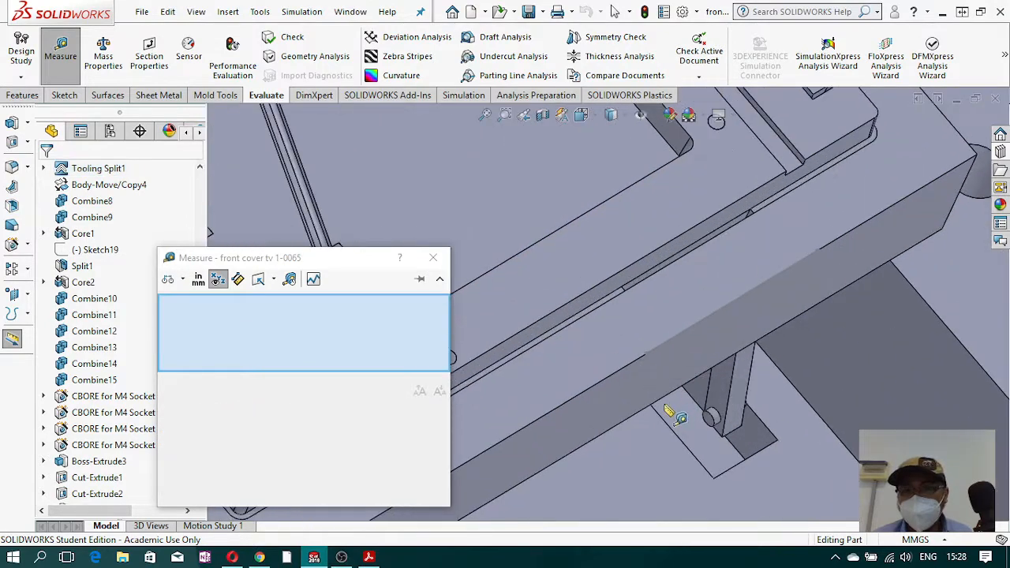
left_click(614, 399)
mouse_move(667, 294)
middle_mouse_down()
mouse_move(662, 334)
mouse_move(654, 288)
middle_mouse_up()
scroll(655, 289, "down", 7)
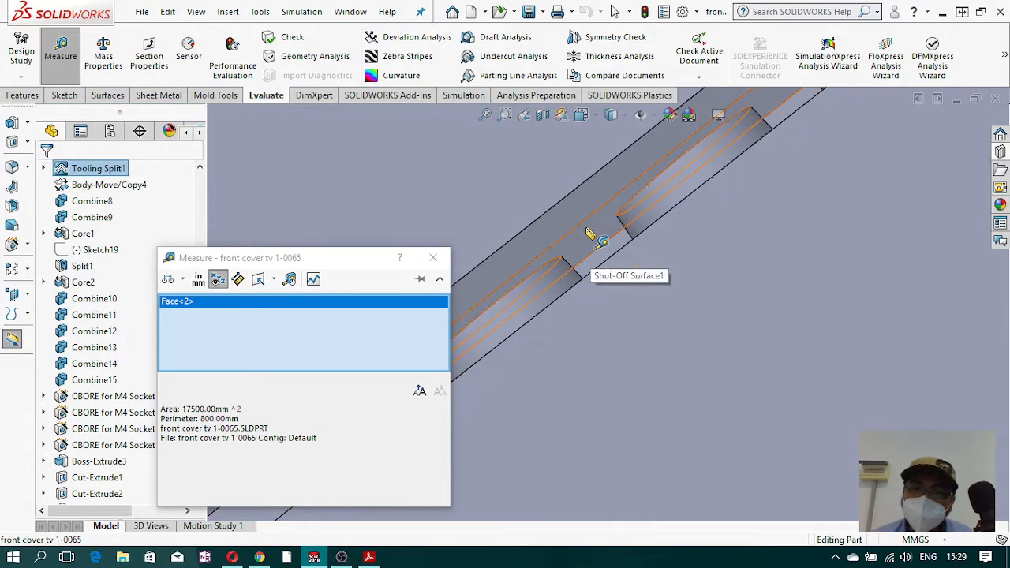
left_click(590, 229)
scroll(672, 341, "up", 5)
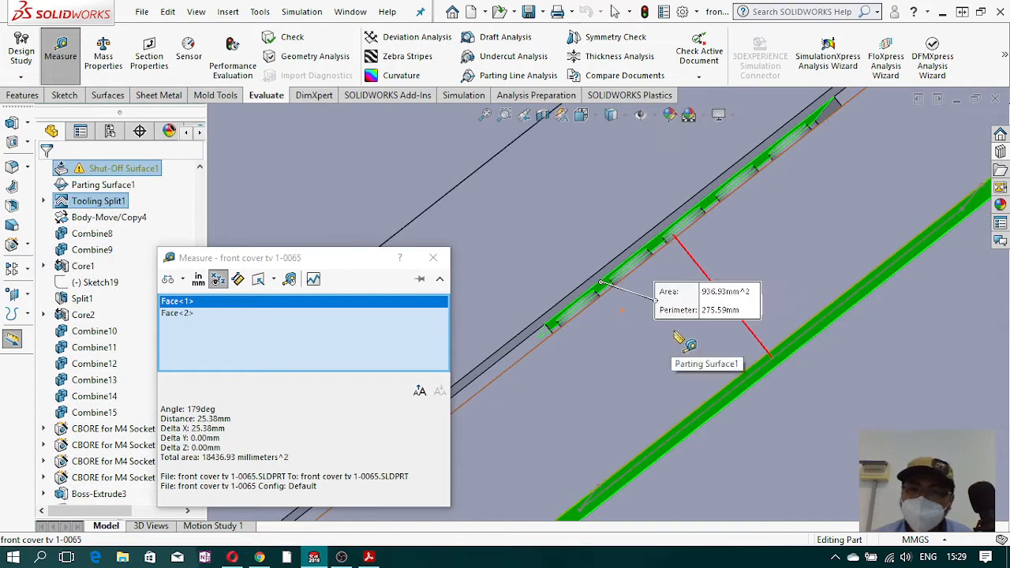
mouse_move(224, 430)
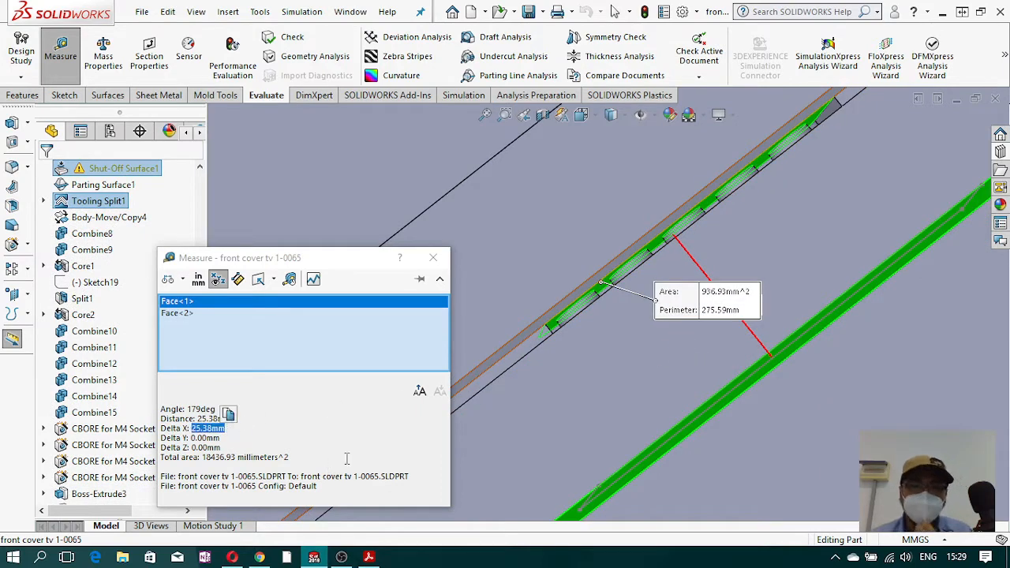
- Examine where the measured distance runs between the shut-off face and the insert's side face, and close the Measure tool
scroll(690, 426, "up", 5)
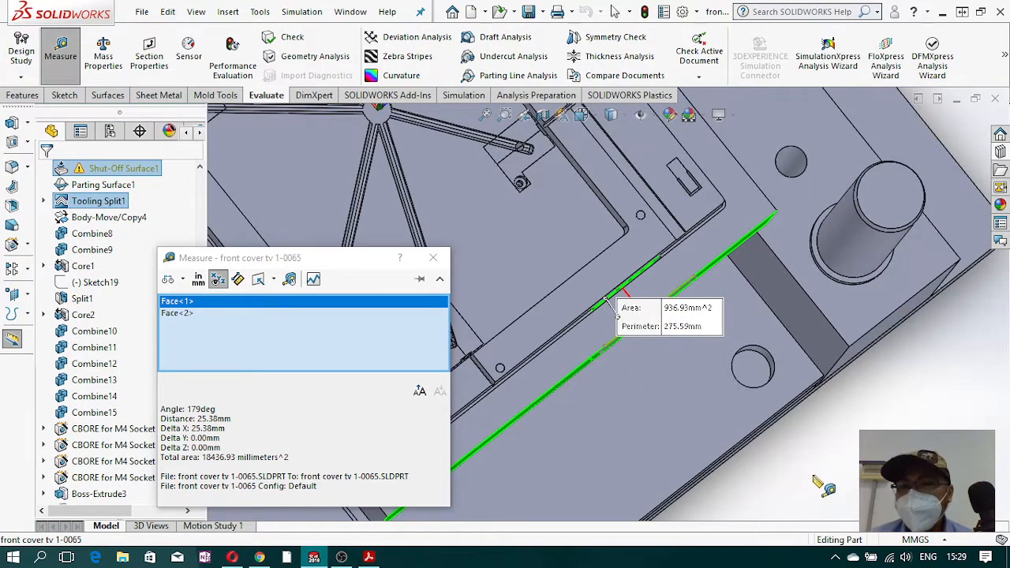
scroll(663, 357, "down", 5)
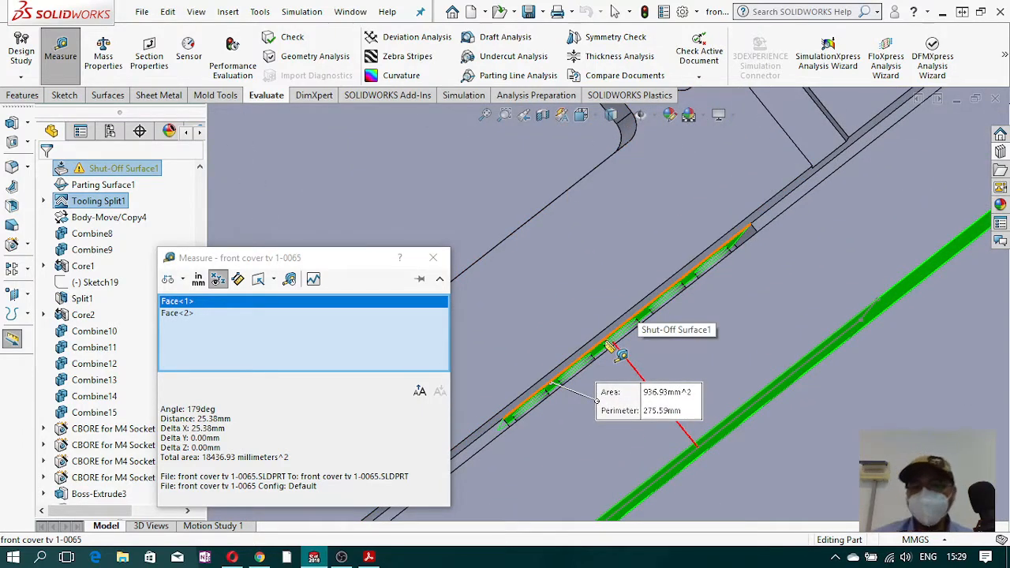
scroll(714, 409, "up", 4)
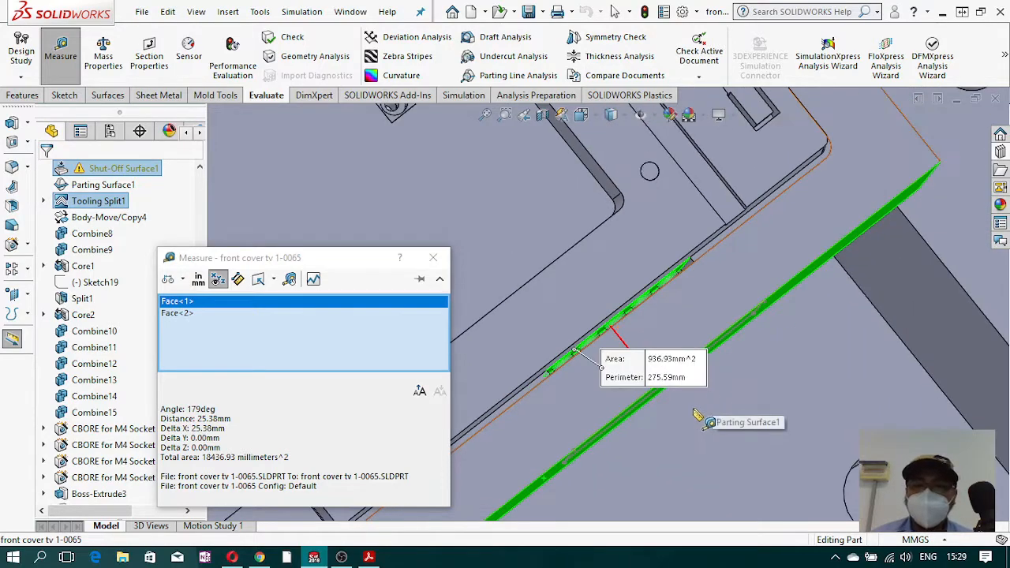
mouse_move(623, 341)
middle_mouse_down()
mouse_move(646, 241)
mouse_move(624, 174)
mouse_move(638, 340)
middle_mouse_up()
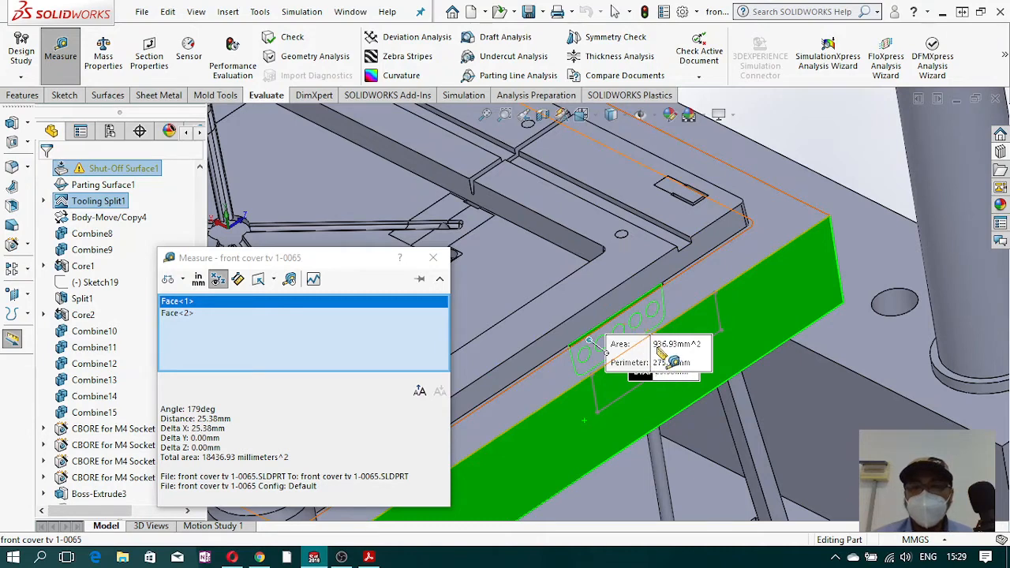
left_click(433, 257)
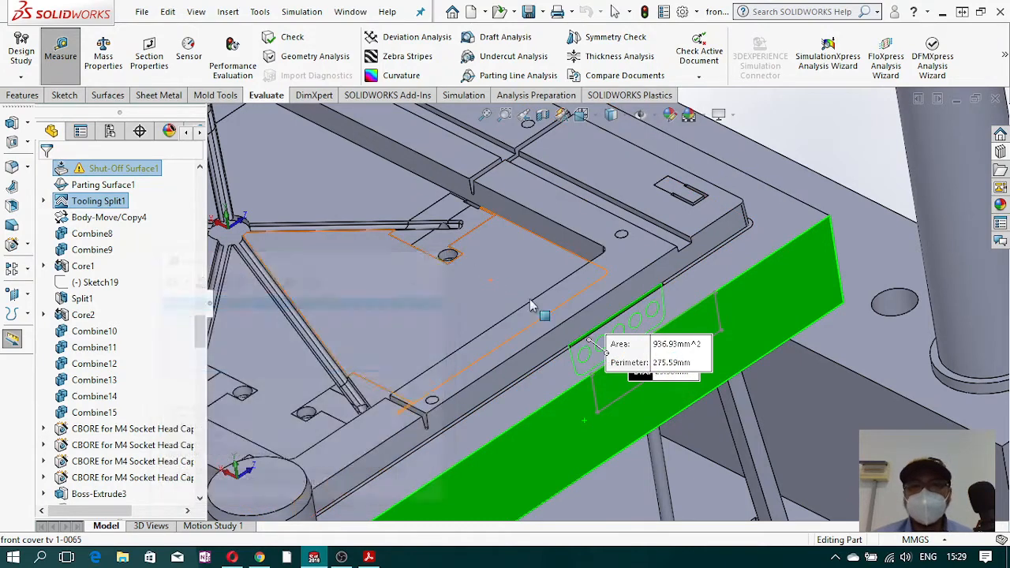
left_click(813, 151)
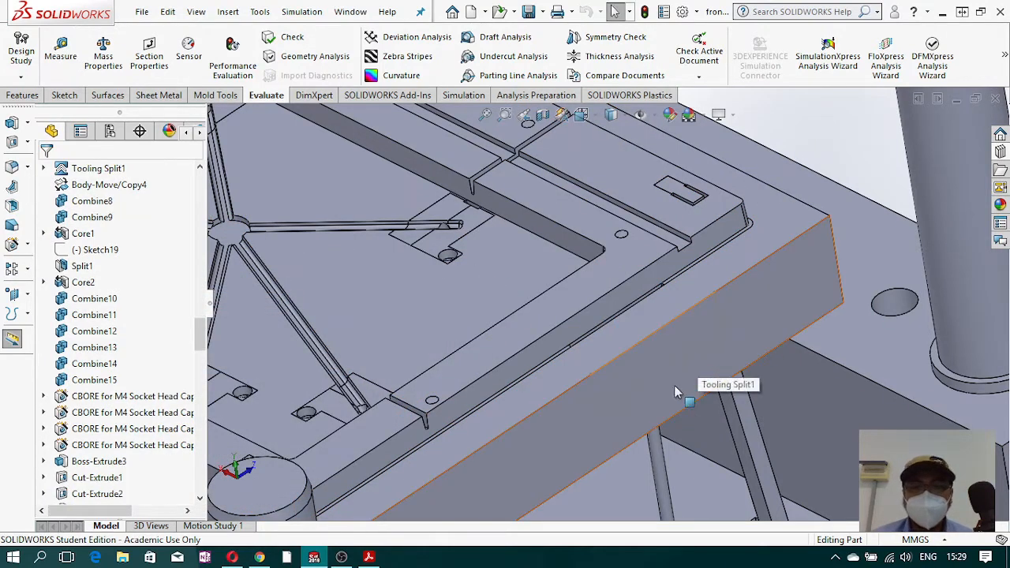
- Delete the 80 by 22 mm rectangle sketch, Sketch96, from the insert's outer side face
scroll(167, 474, "down", 8)
left_click_drag(204, 385, 204, 490)
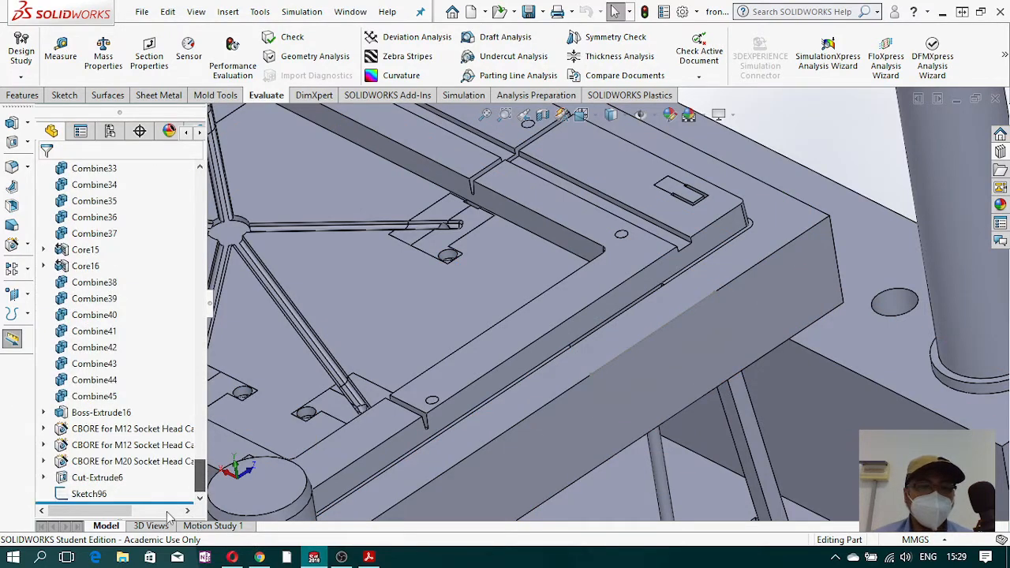
left_click(89, 494)
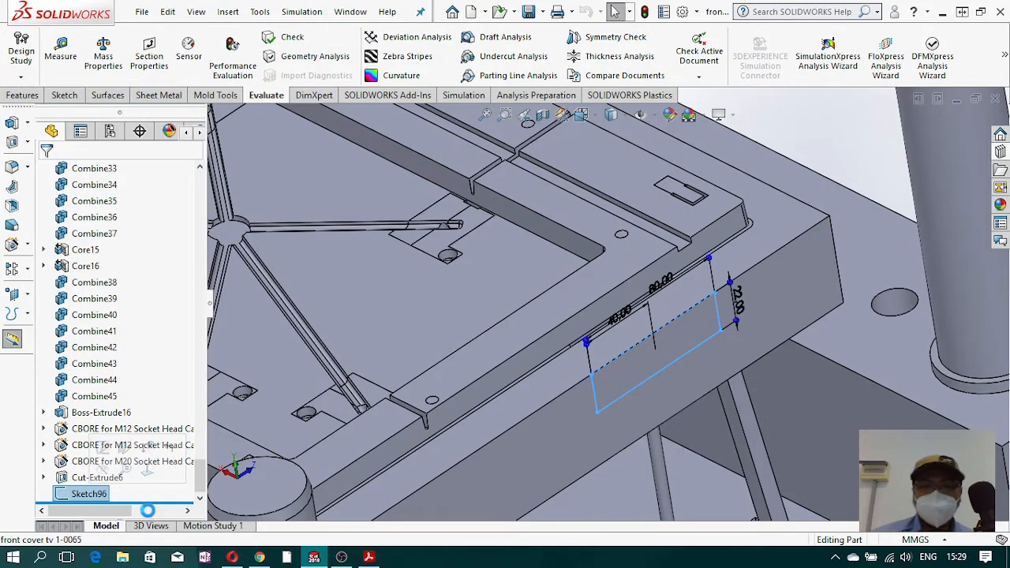
key("Delete")
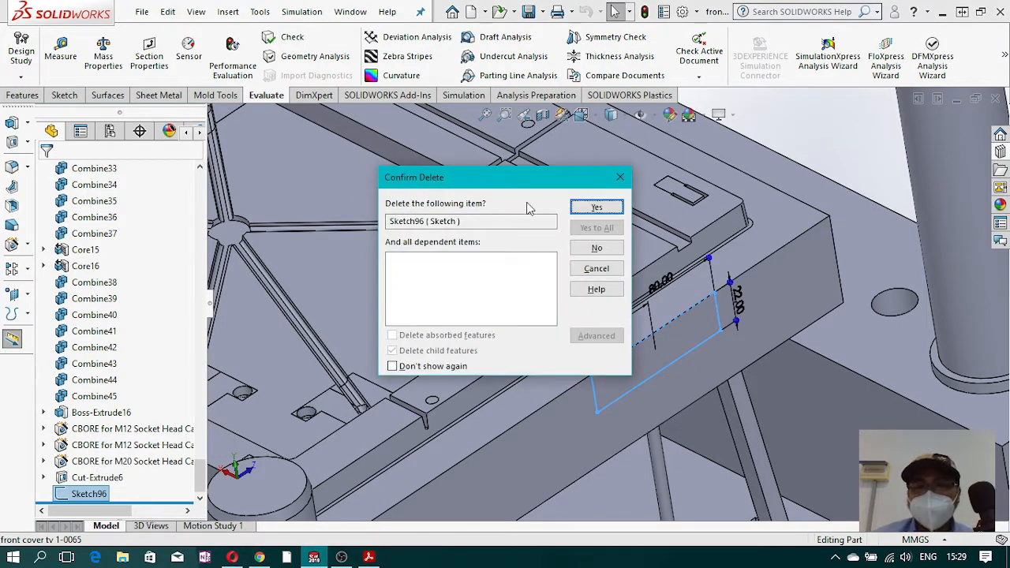
left_click(597, 208)
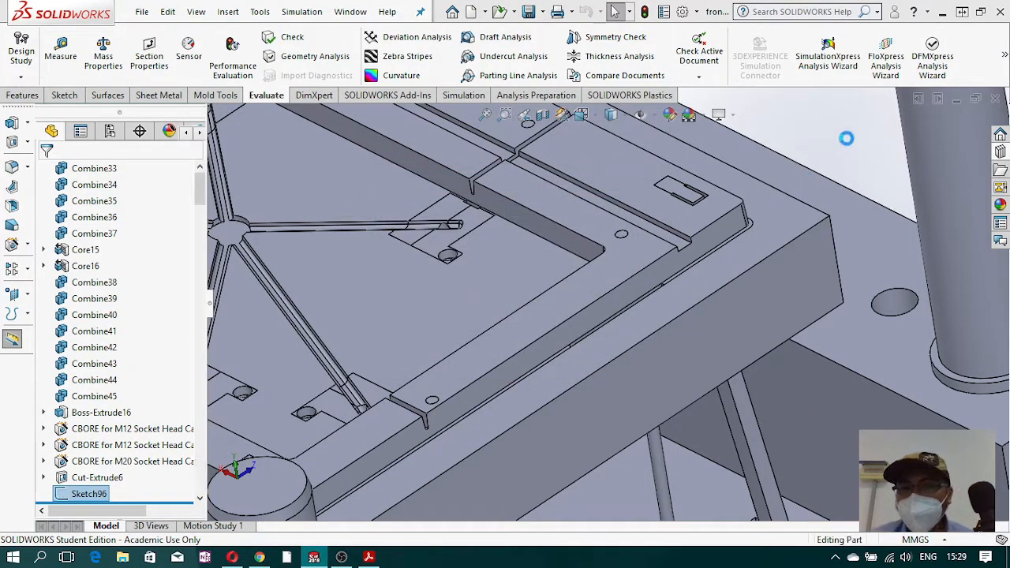
- Create a reference plane through the midpoint of the shut-off edge above the row of holes, perpendicular to that edge
scroll(600, 335, "down", 5)
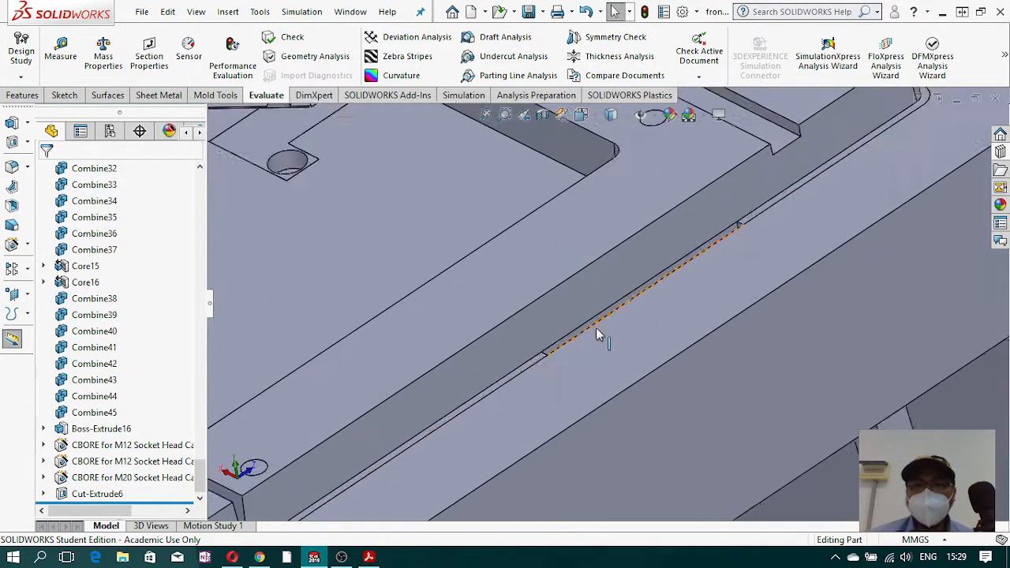
scroll(643, 322, "up", 6)
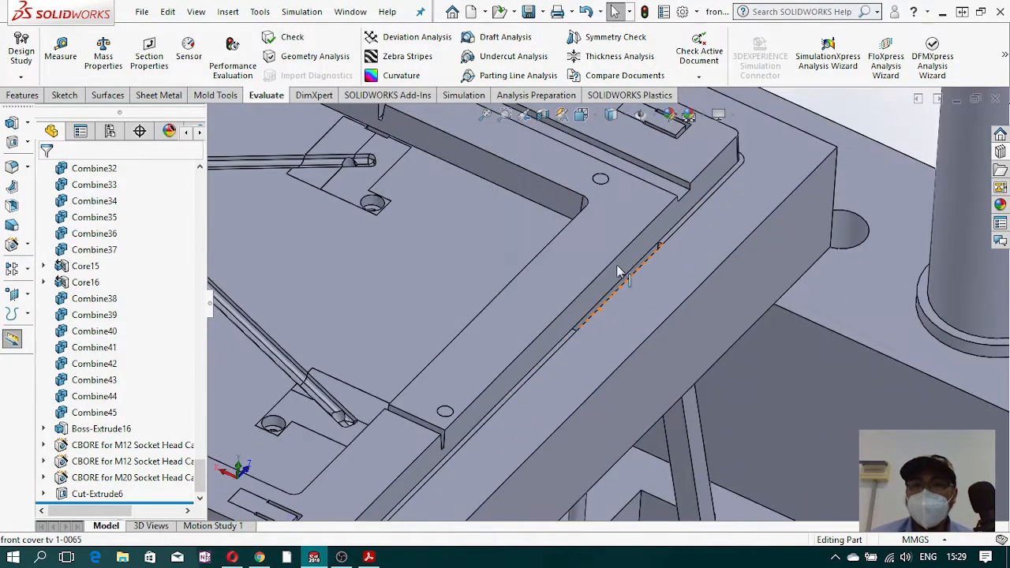
scroll(649, 308, "down", 6)
scroll(659, 296, "up", 2)
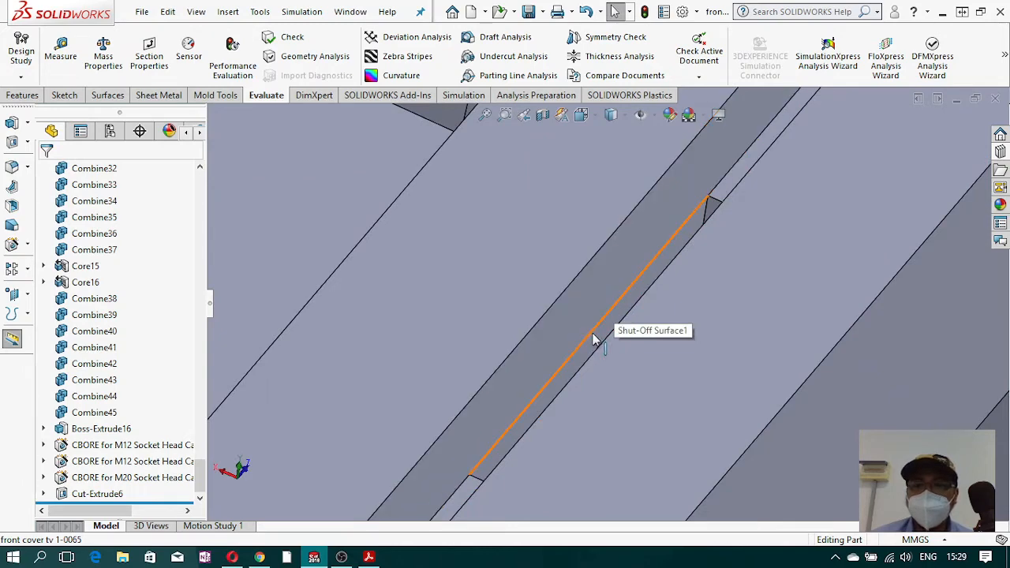
left_click(22, 96)
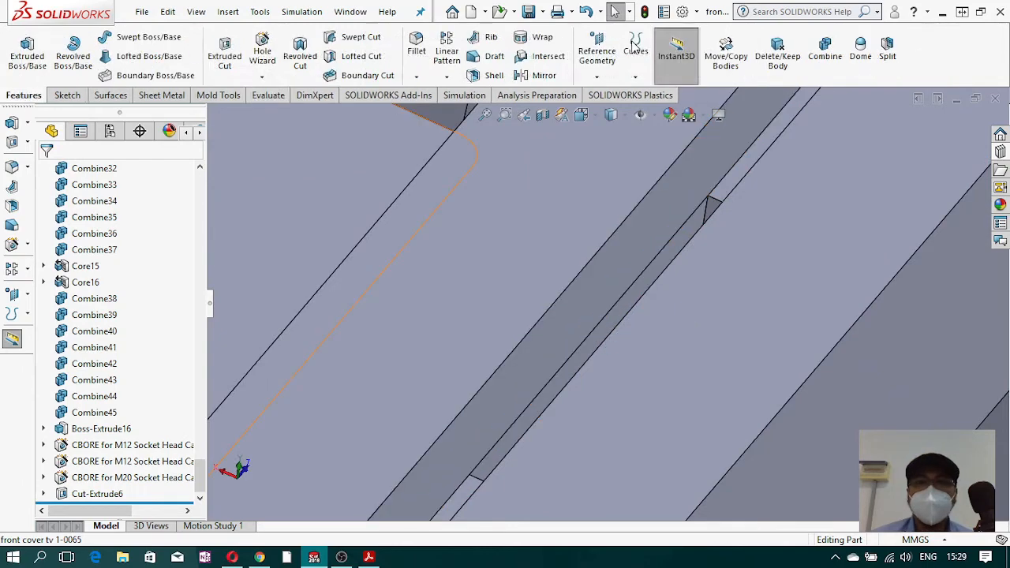
left_click(597, 76)
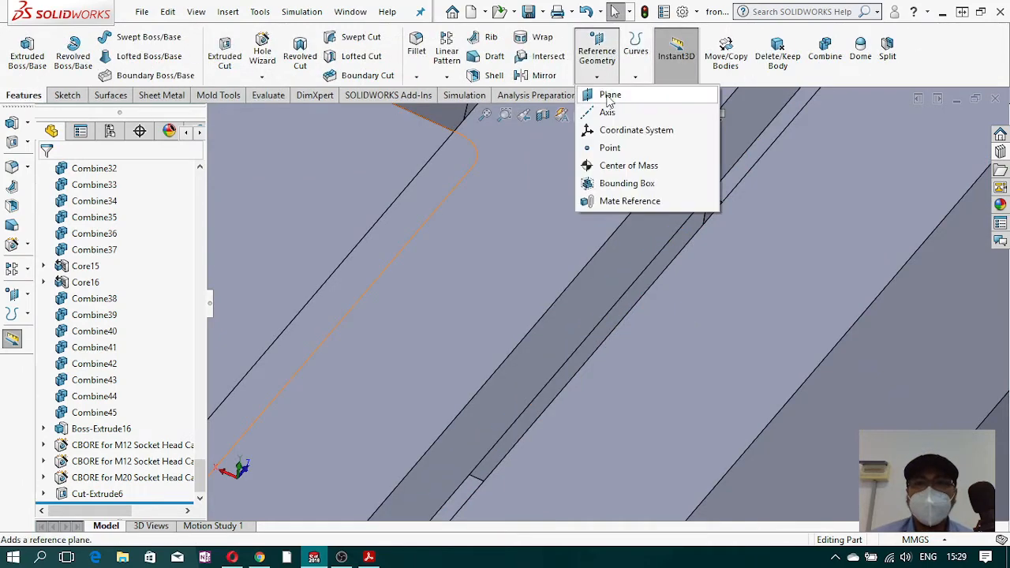
middle_click(591, 333)
scroll(591, 333, "up", 5)
scroll(591, 330, "down", 7)
scroll(654, 276, "up", 3)
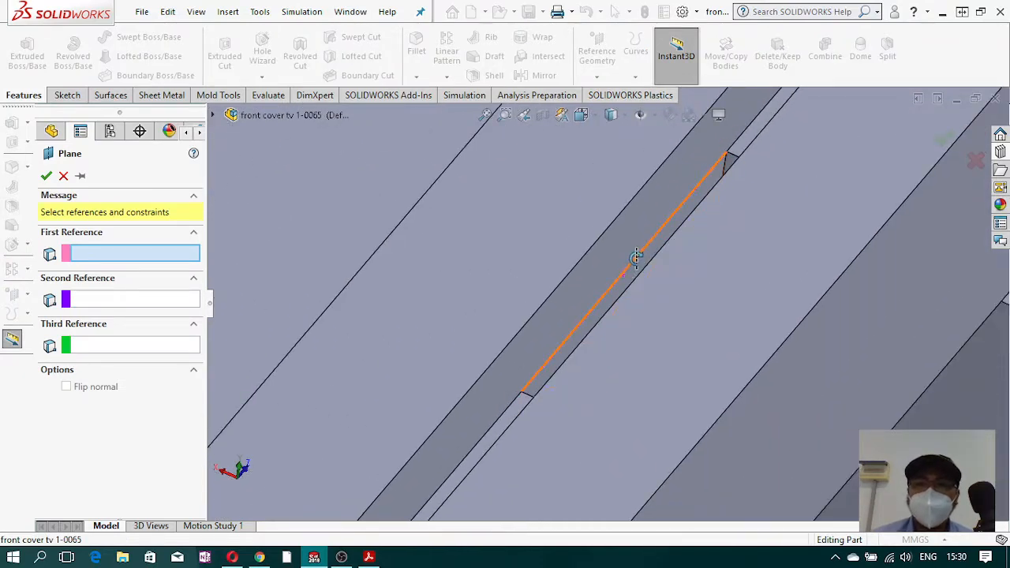
scroll(656, 231, "up", 5)
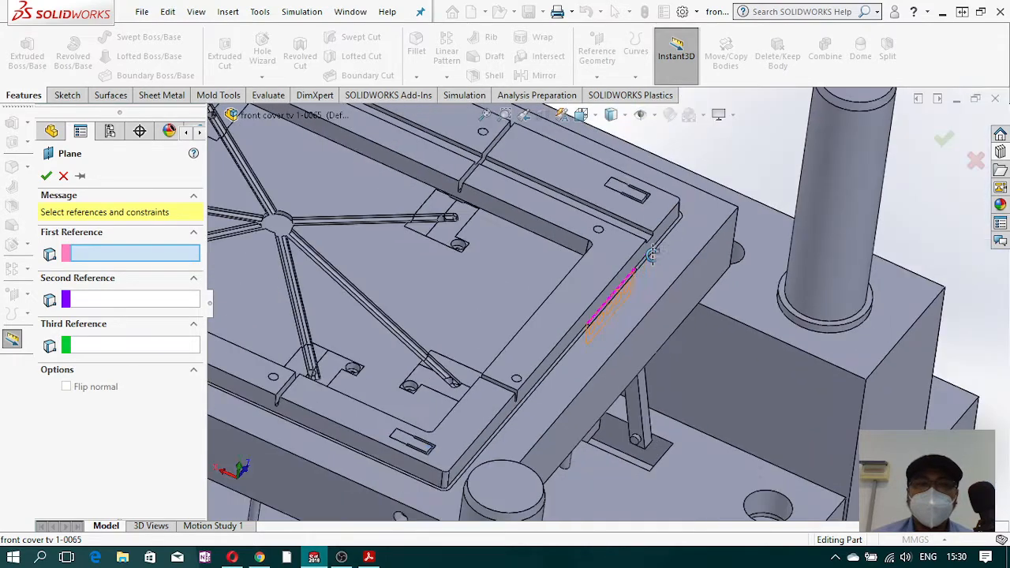
scroll(636, 307, "down", 6)
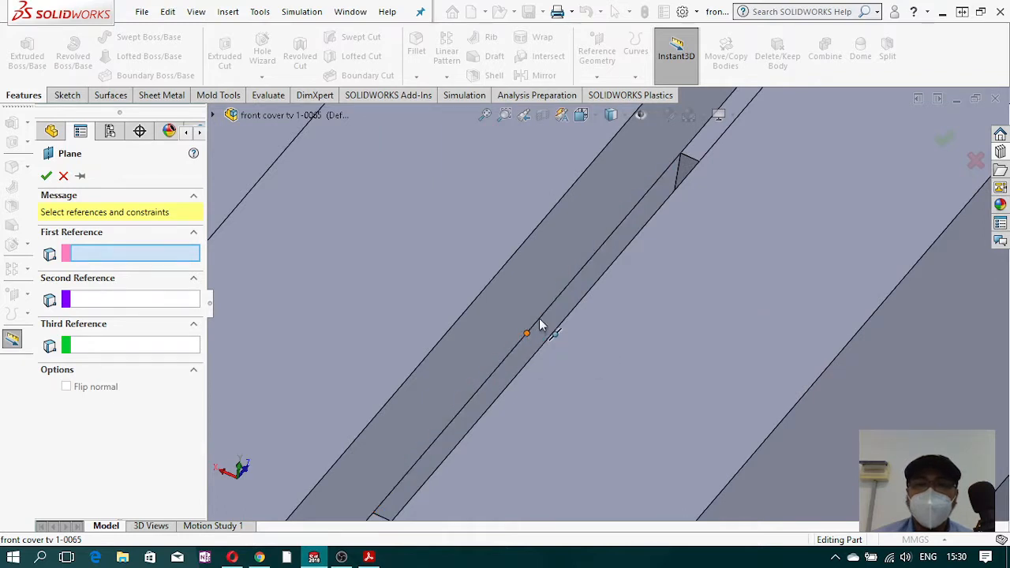
left_click(541, 324)
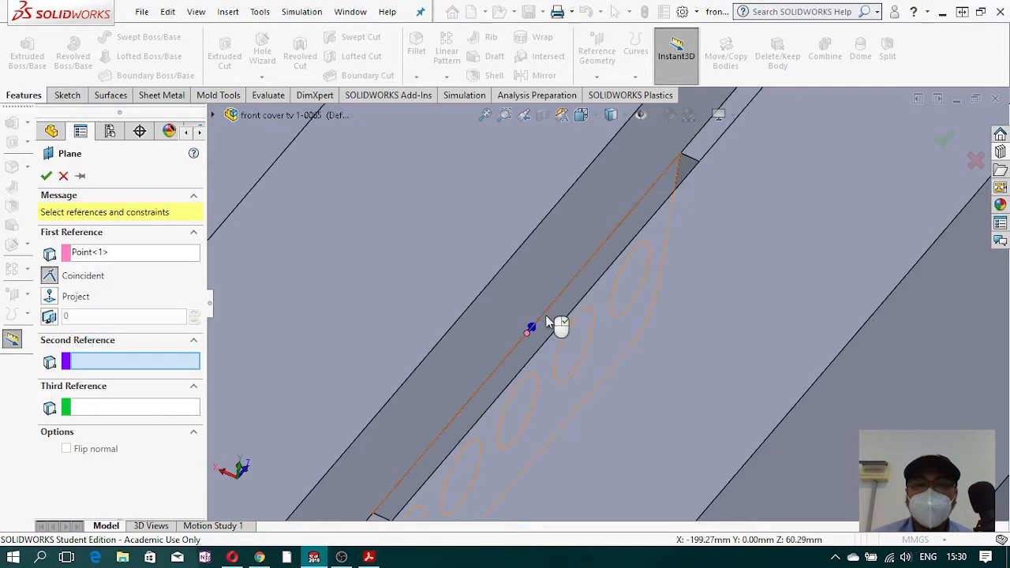
left_click(546, 319)
scroll(547, 319, "up", 10)
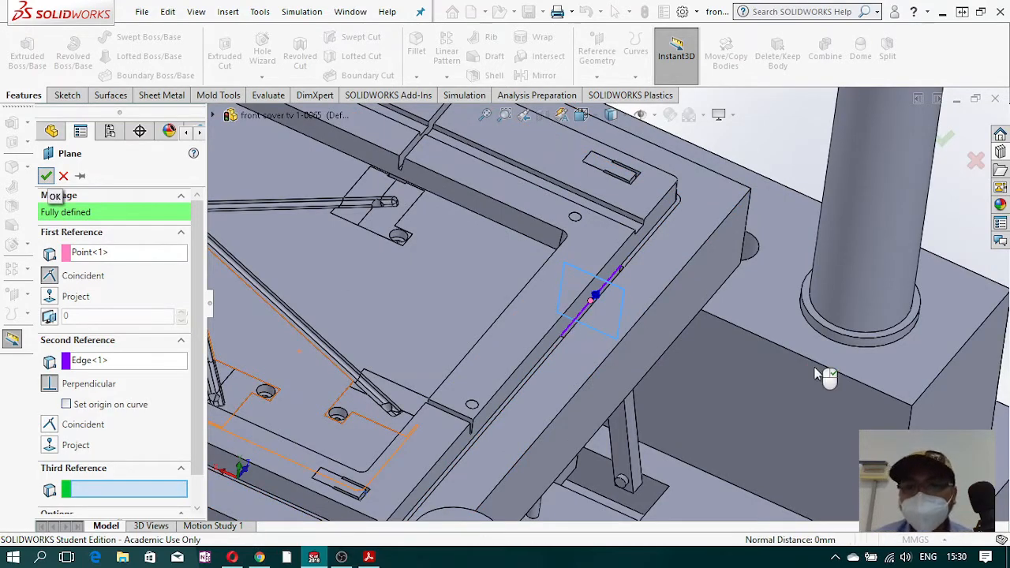
scroll(676, 320, "up", 3)
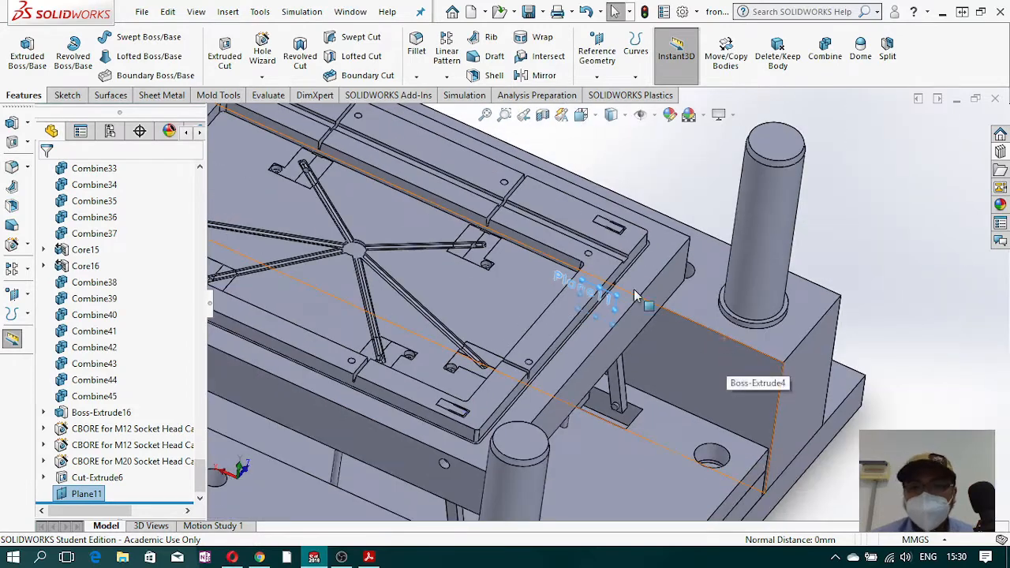
- Start a sketch on the new plane at the shut-off edge and view it face-on
left_click(70, 96)
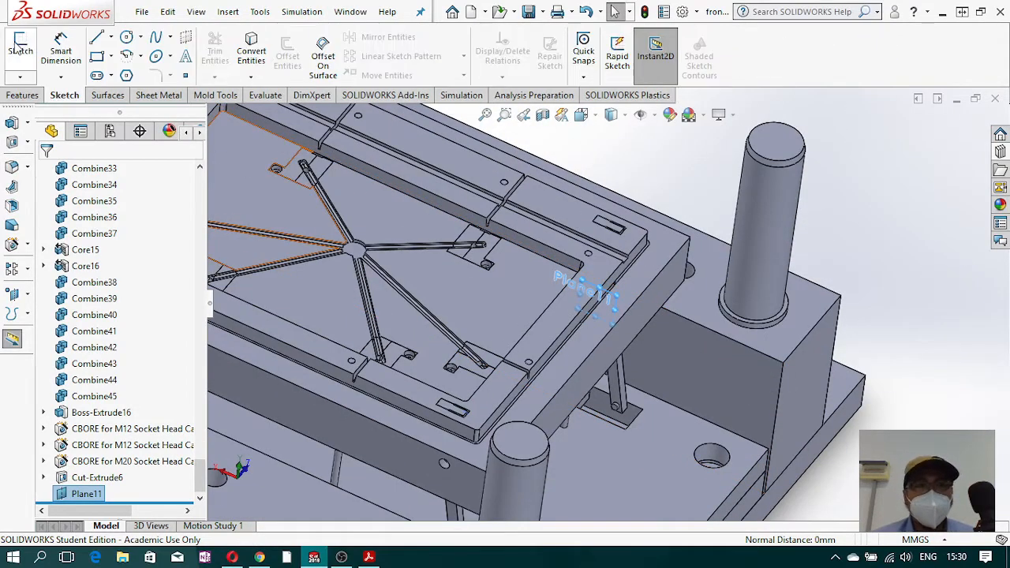
left_click(20, 47)
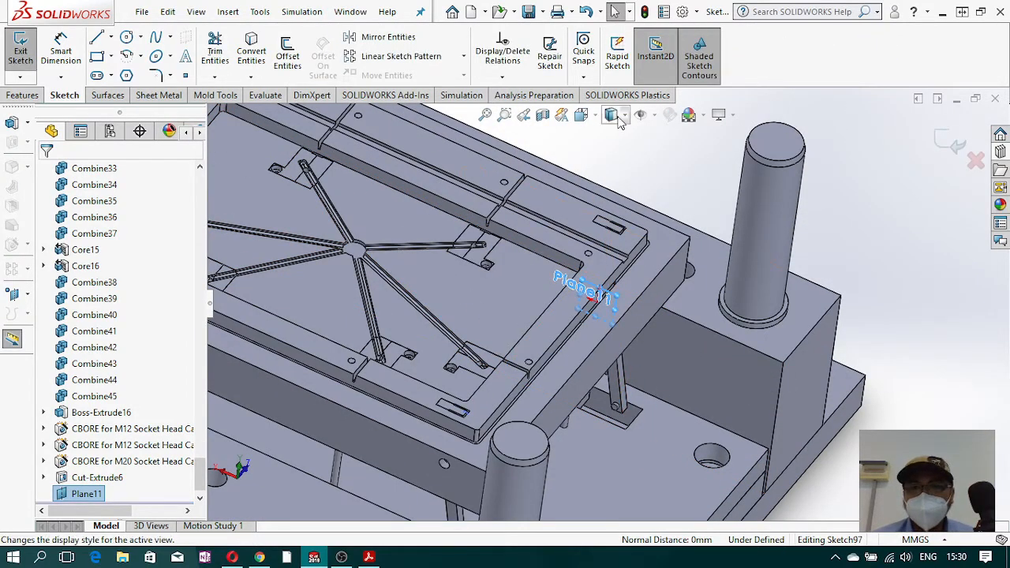
left_click(580, 115)
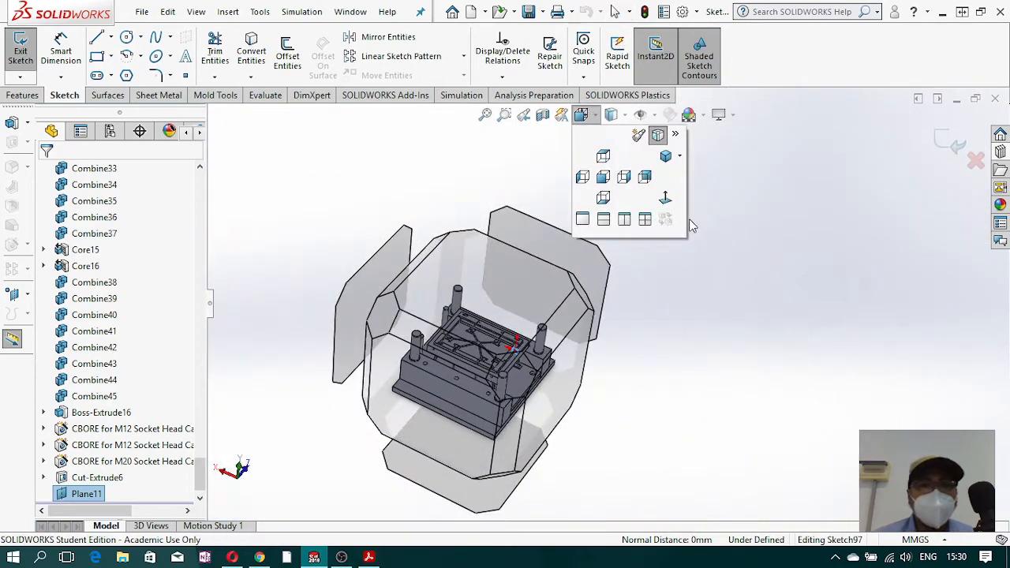
left_click(665, 199)
scroll(535, 304, "down", 5)
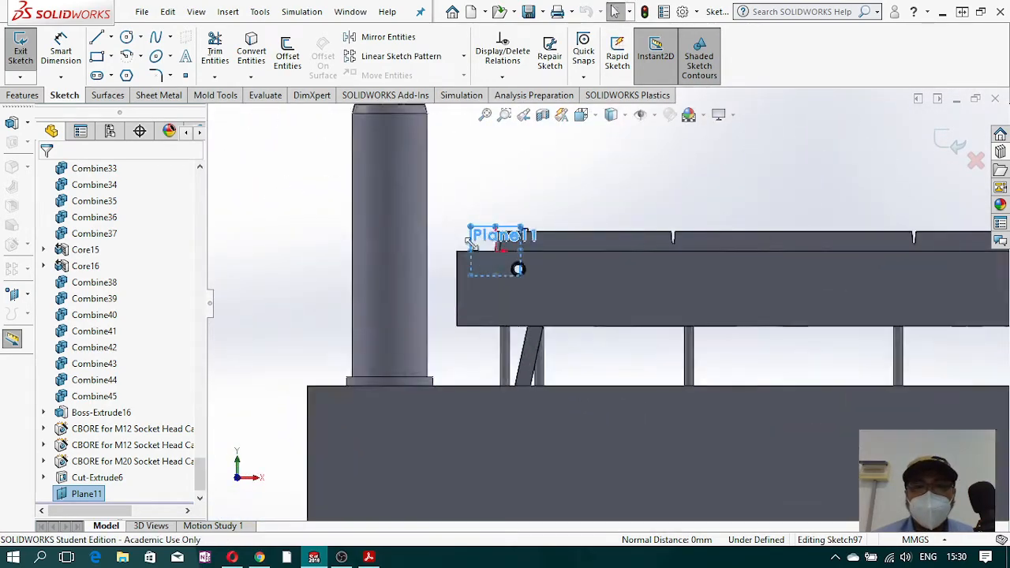
- Show the mold in wireframe display style around the sketch plane
left_click(611, 115)
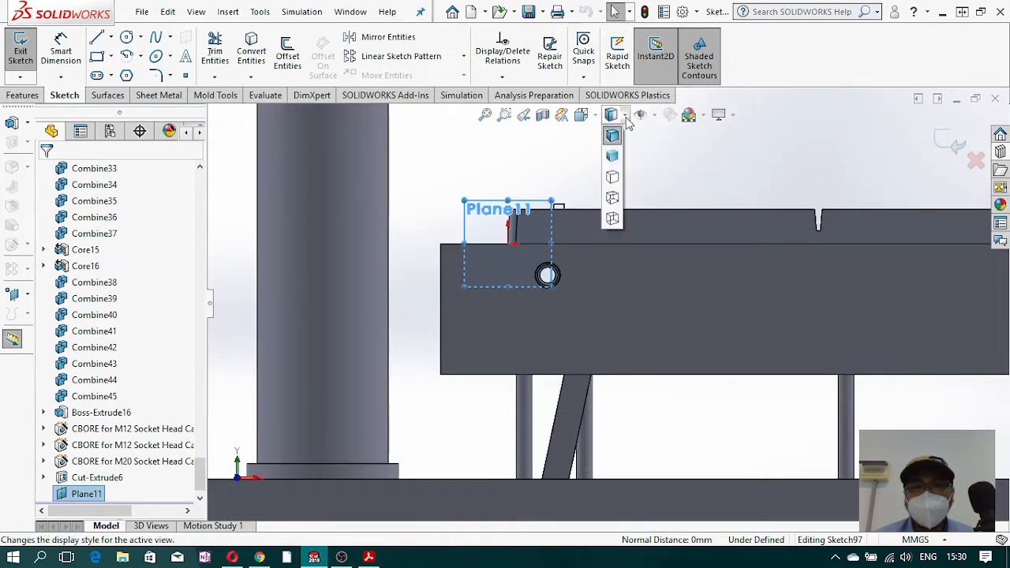
left_click(613, 221)
scroll(490, 248, "down", 5)
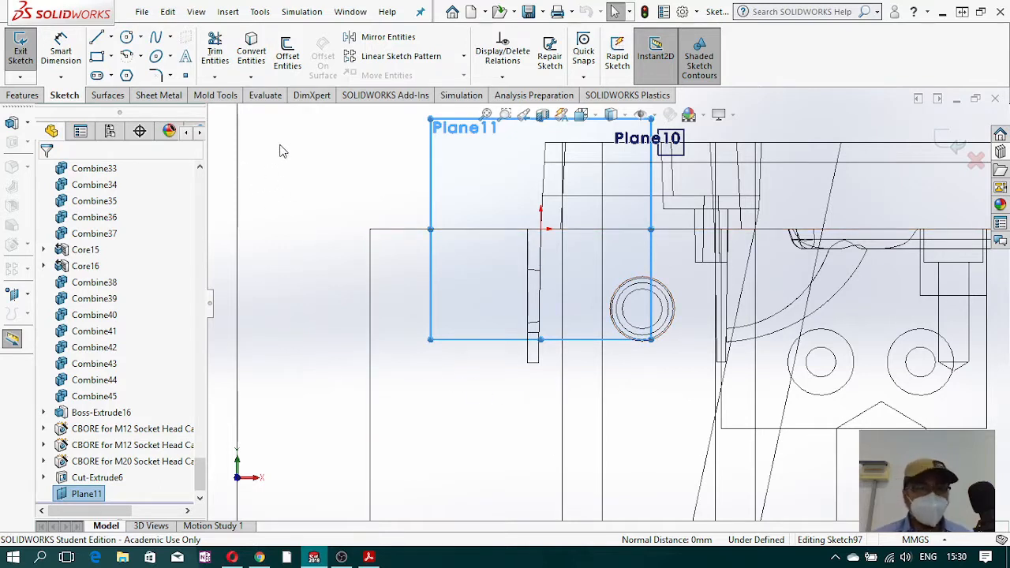
- Convert the two slanted shut-off edge segments and the short bottom edge below them into sketch lines
left_click(251, 49)
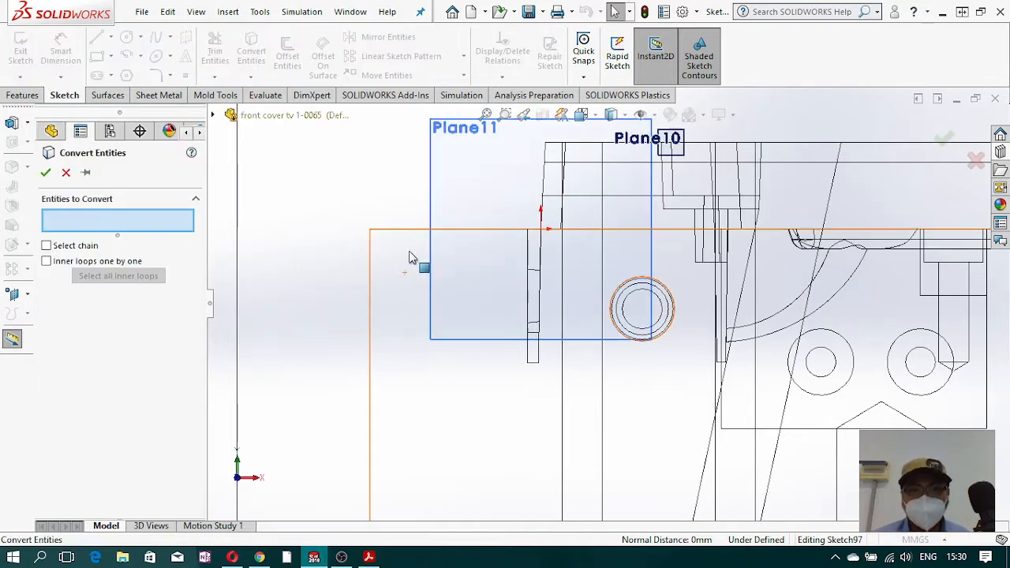
left_click(542, 245)
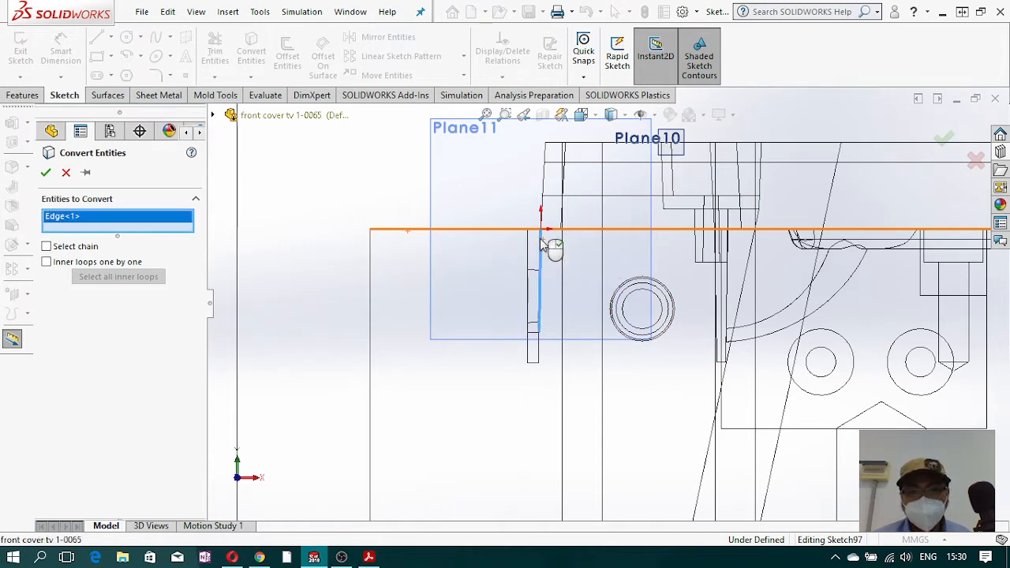
left_click(538, 354)
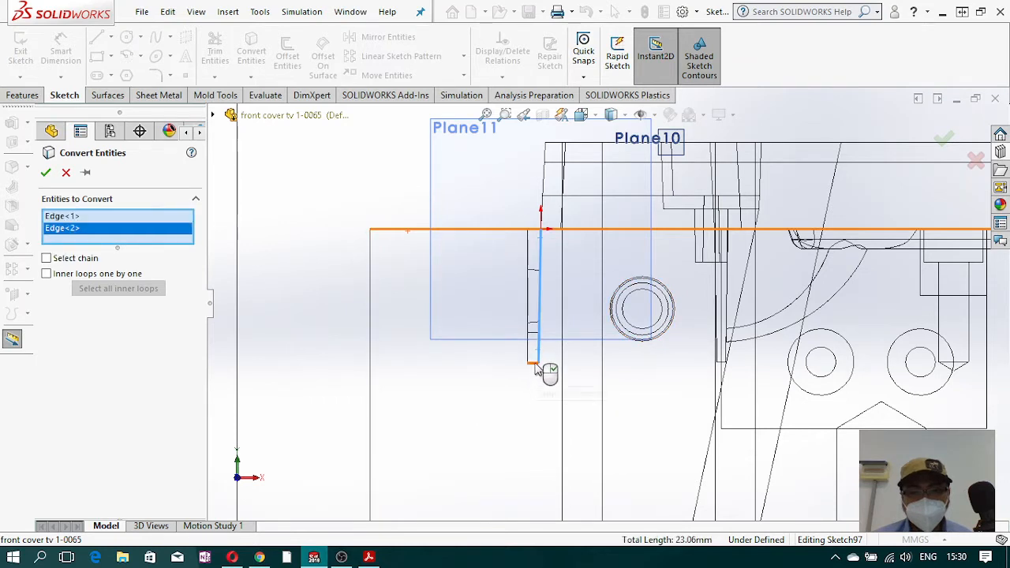
left_click(535, 367)
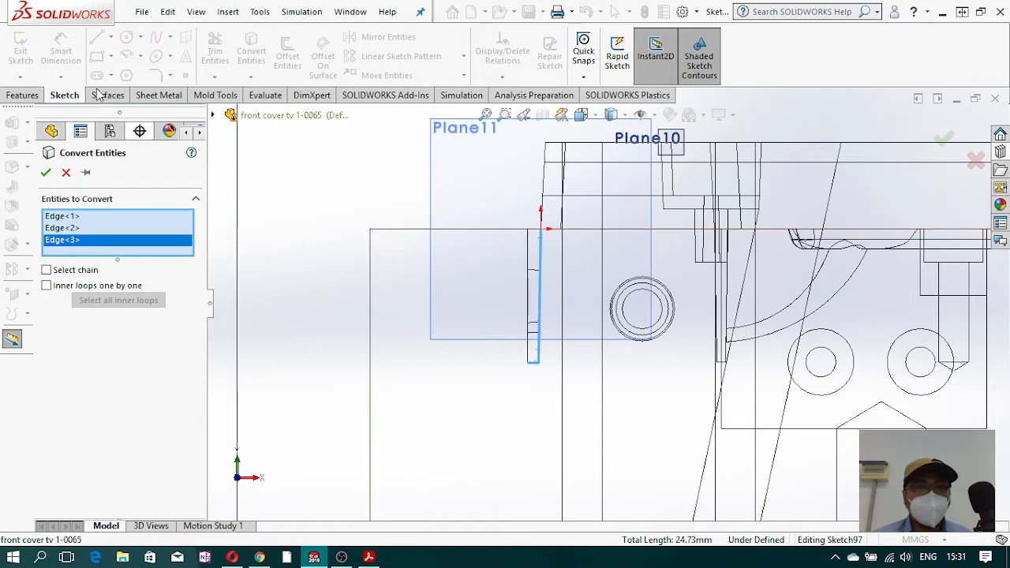
left_click(46, 172)
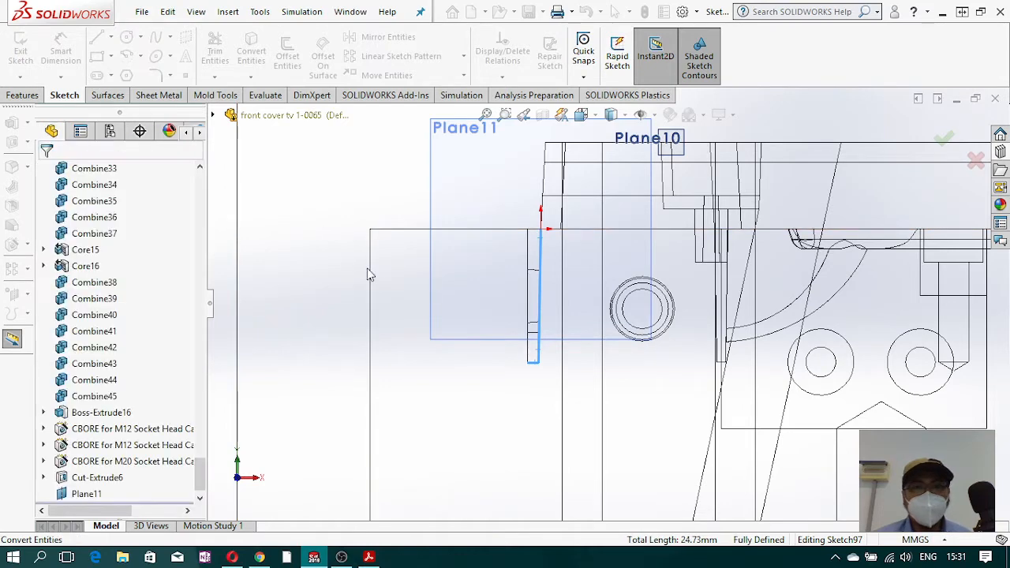
- Delete the lower converted slanted segment and extend the upper slanted line down to the short bottom line
left_click(537, 347)
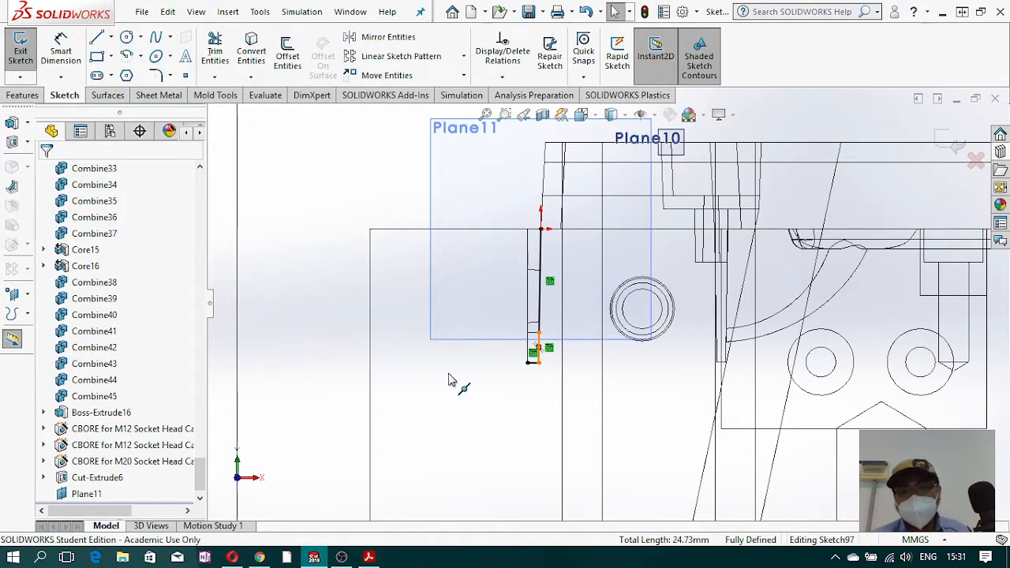
key("Delete")
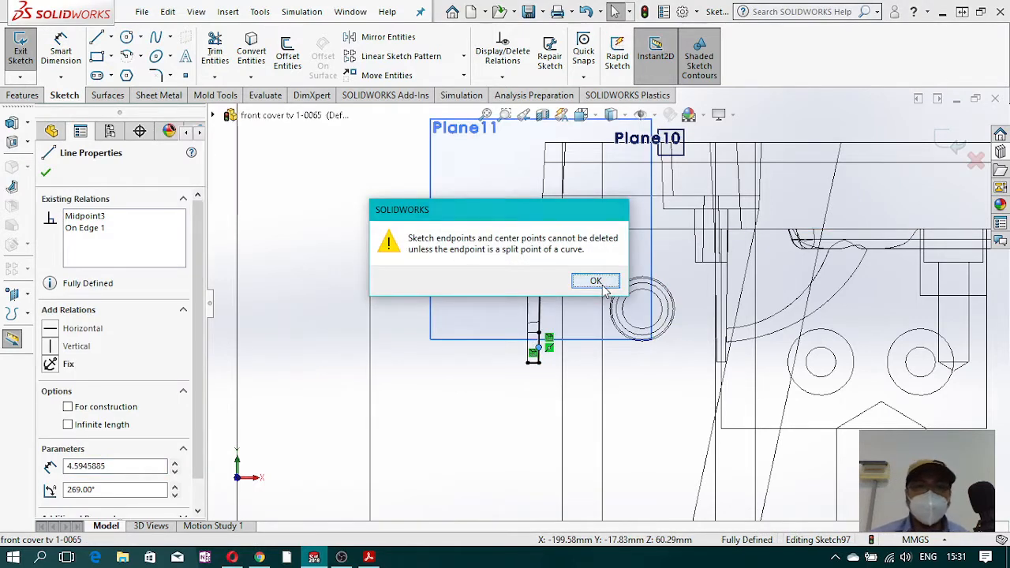
left_click(605, 289)
left_click(215, 78)
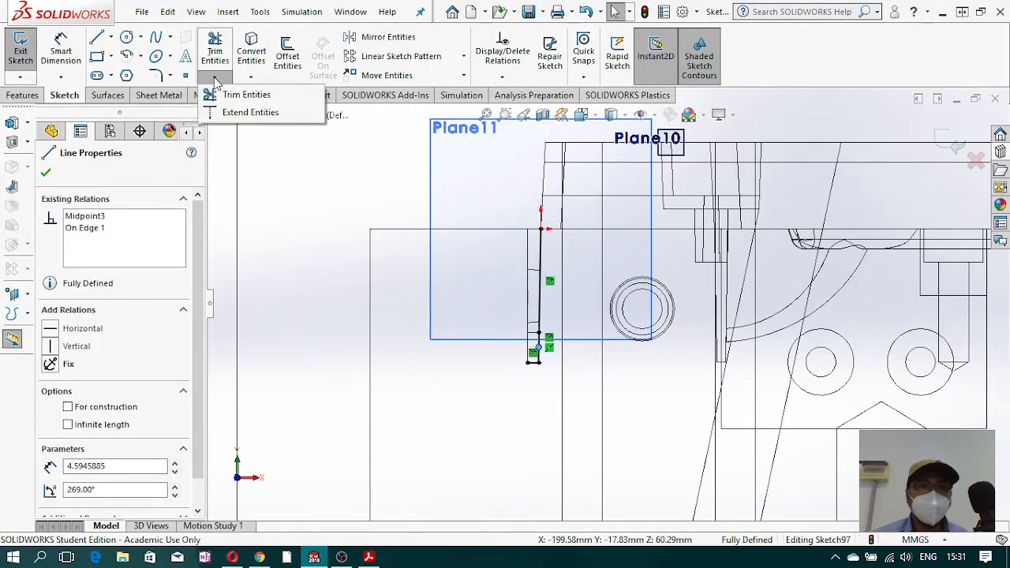
left_click(45, 174)
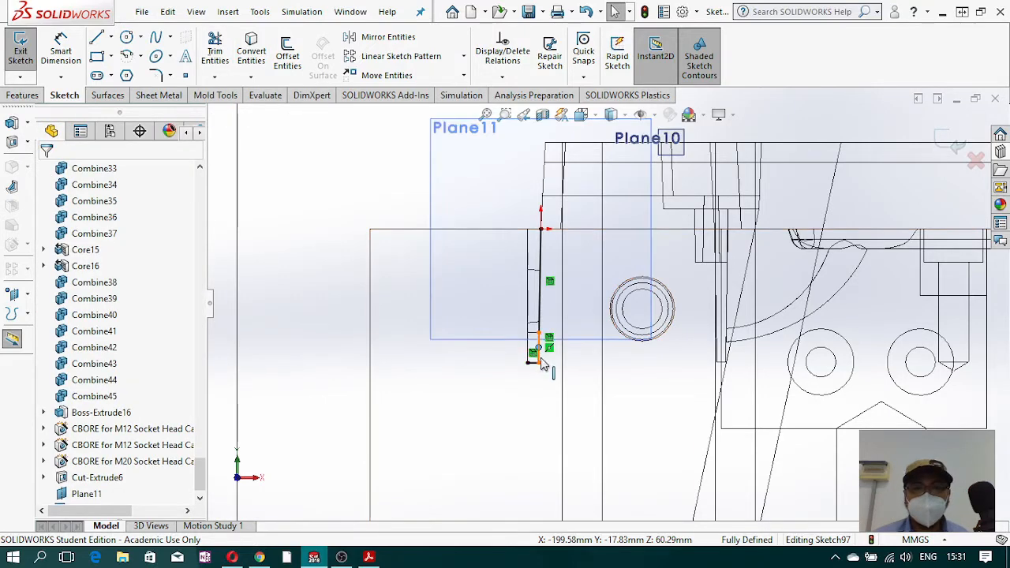
left_click(538, 351)
key("Delete")
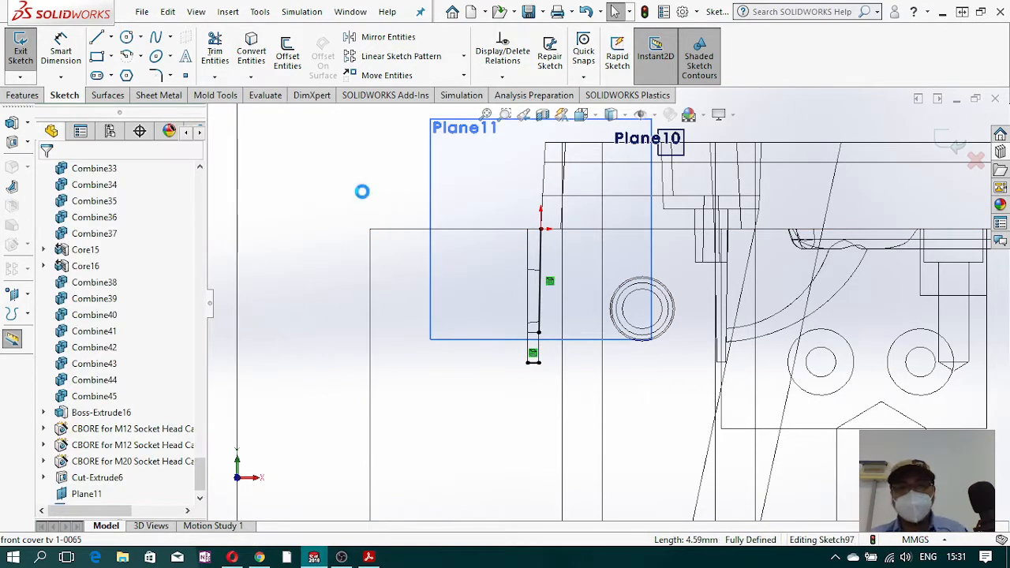
left_click(214, 77)
left_click(256, 79)
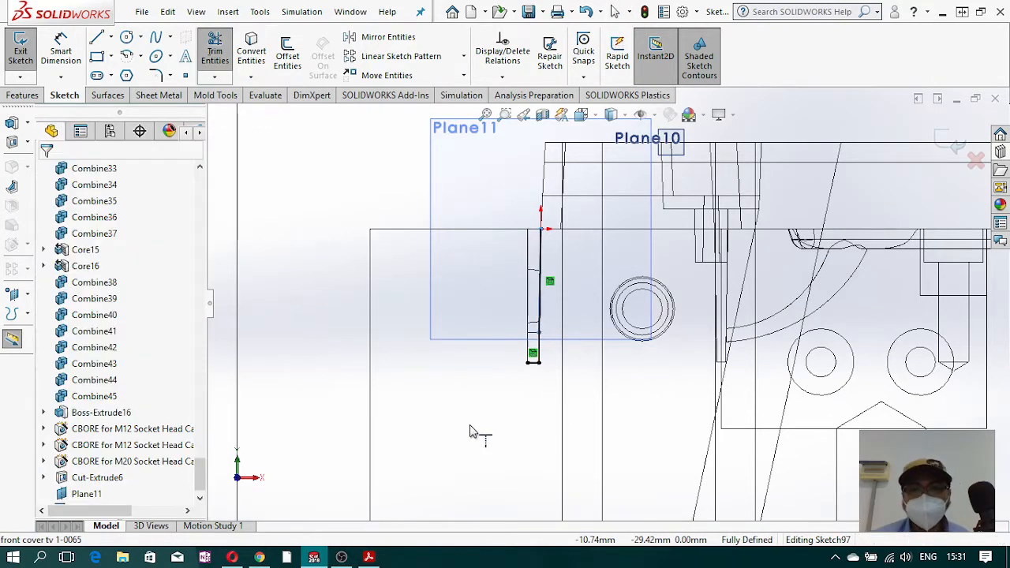
- Sketch a horizontal line from the origin to the insert's outer corner and a vertical line down along its outer edge
left_click(95, 41)
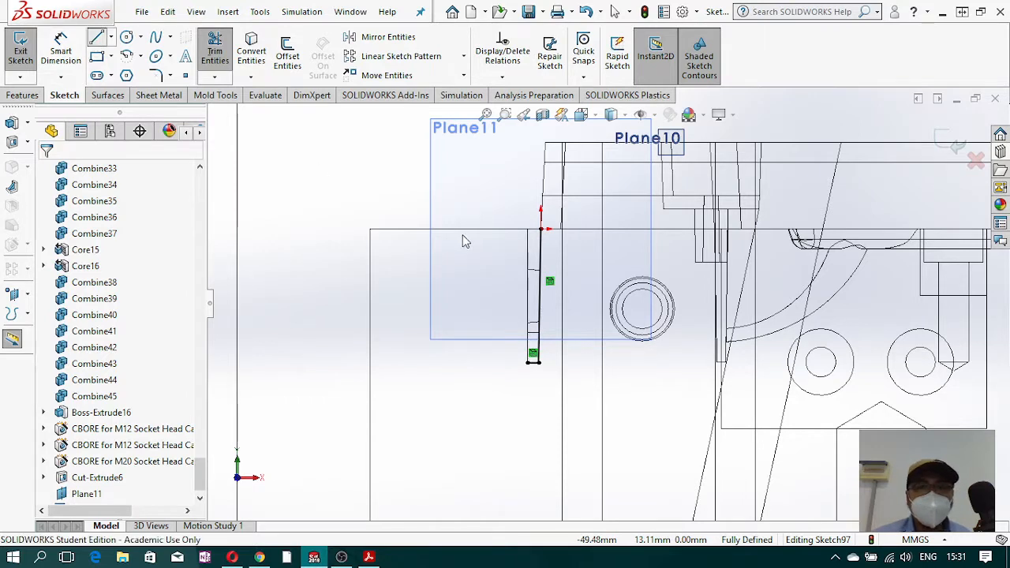
left_click(540, 229)
left_click(370, 229)
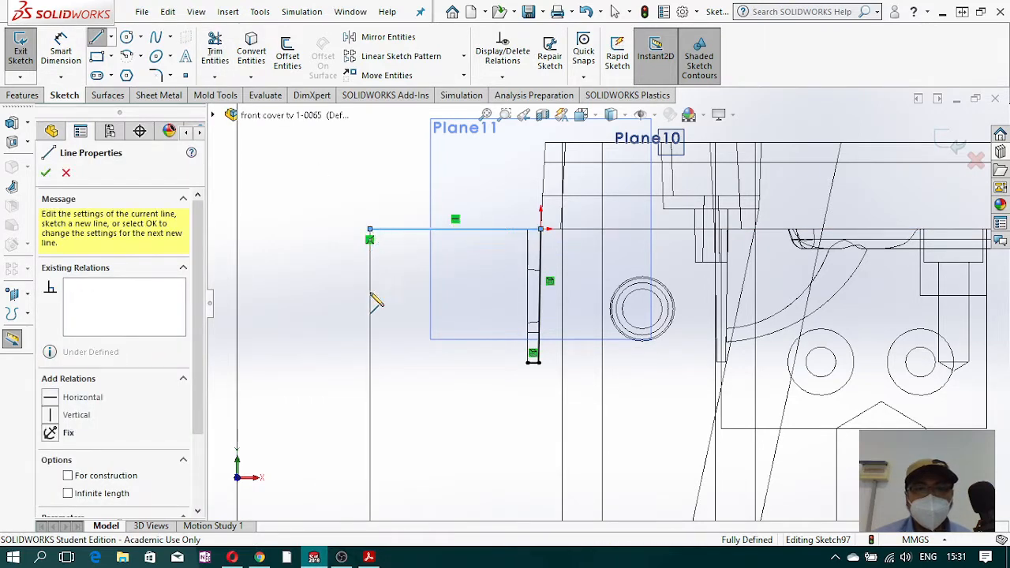
left_click(370, 384)
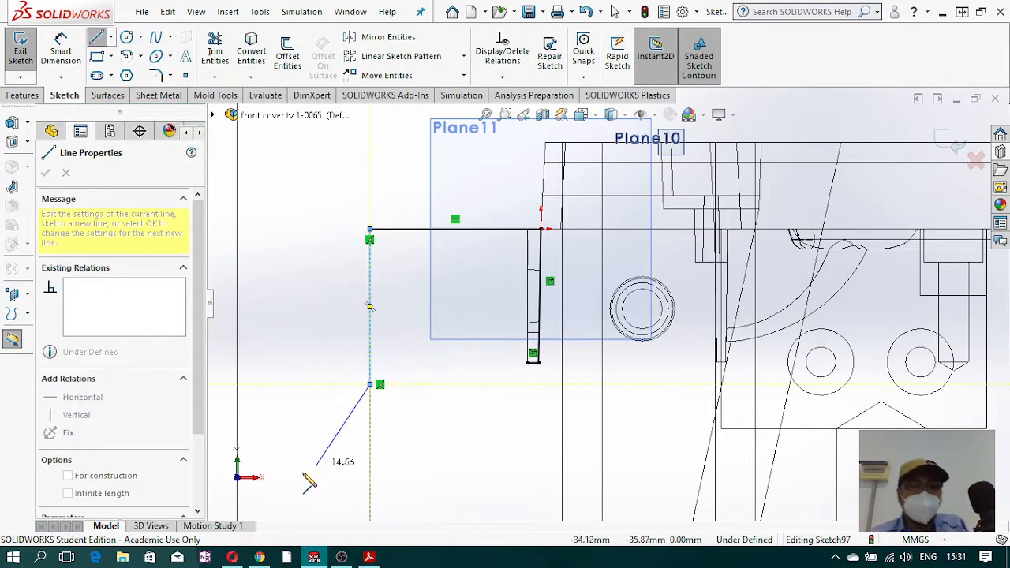
key("Escape")
key("Escape")
- Extend the short bottom line to the outer vertical line and trim that vertical line's overhang below it
left_click(216, 76)
left_click(260, 112)
left_click(534, 368)
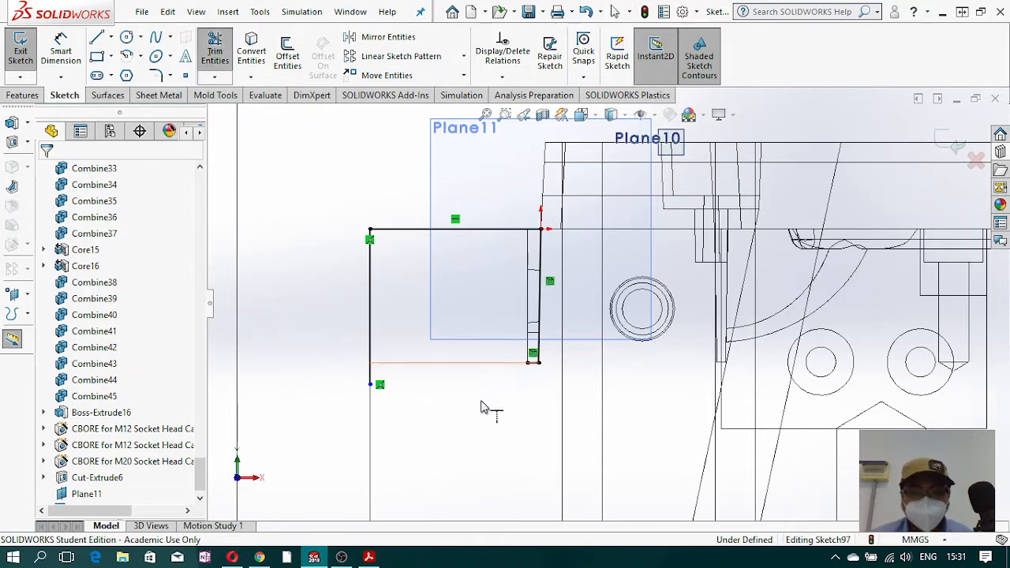
left_click(215, 52)
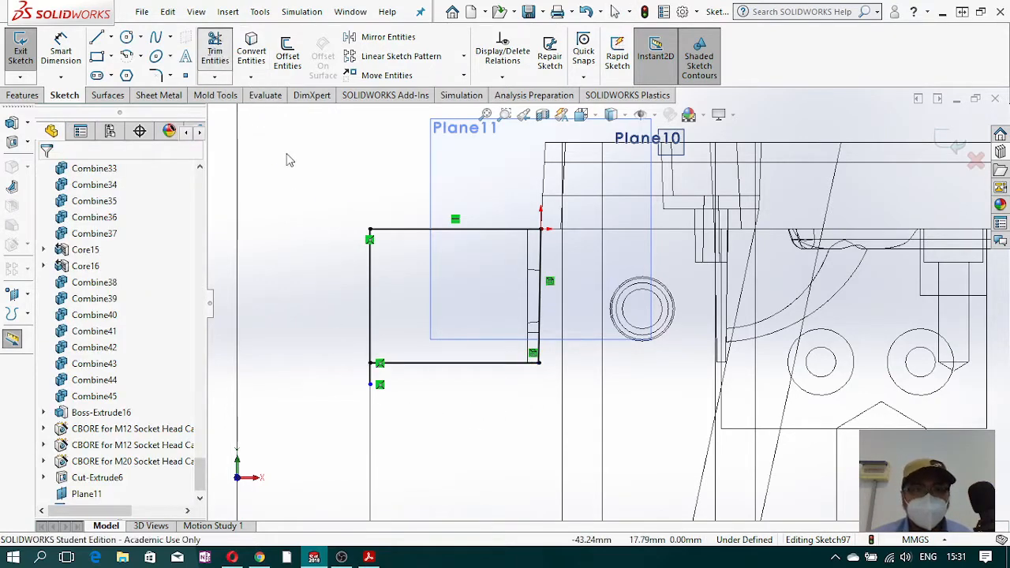
left_click(371, 376)
scroll(426, 382, "up", 2)
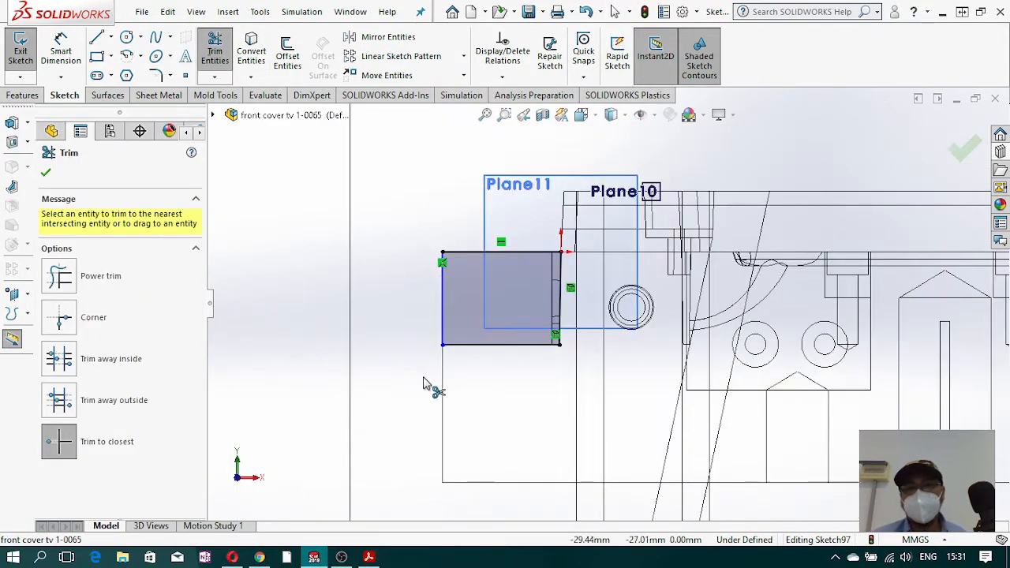
scroll(411, 346, "down", 3)
key("Escape")
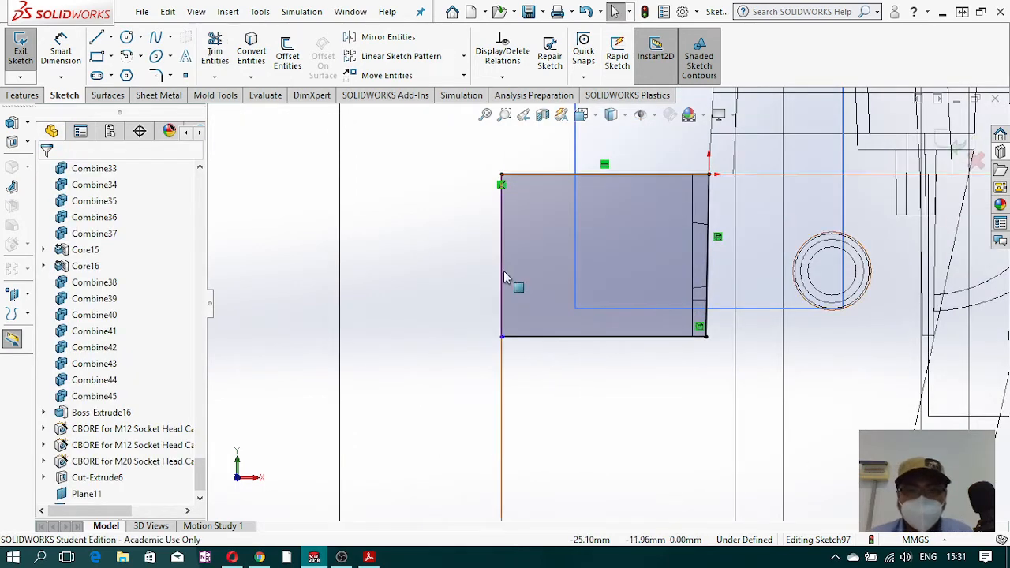
- Make the profile's outer side line collinear with the insert's outer vertical edge
left_click_drag(499, 271, 464, 269)
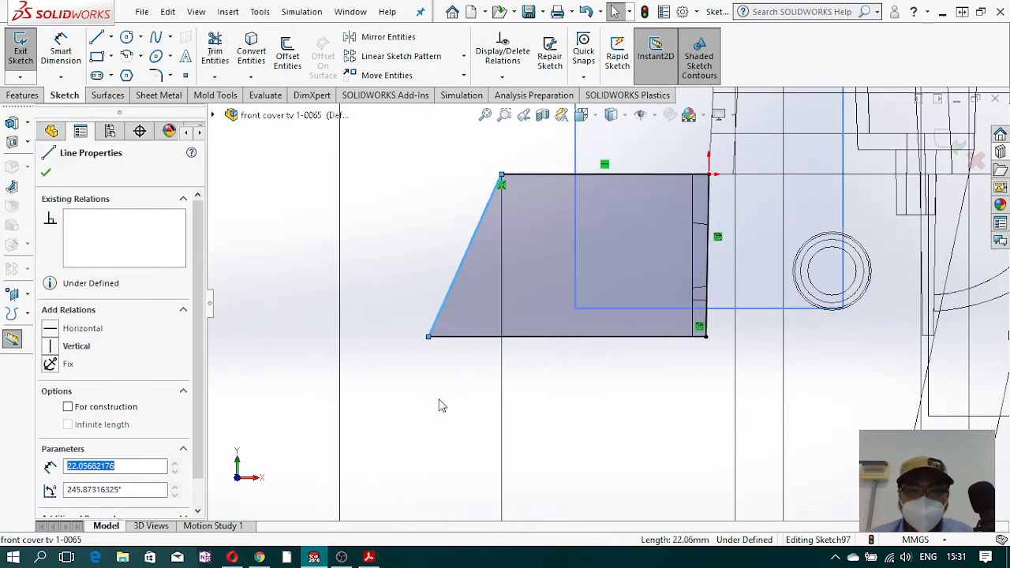
left_click(503, 381, "ctrl")
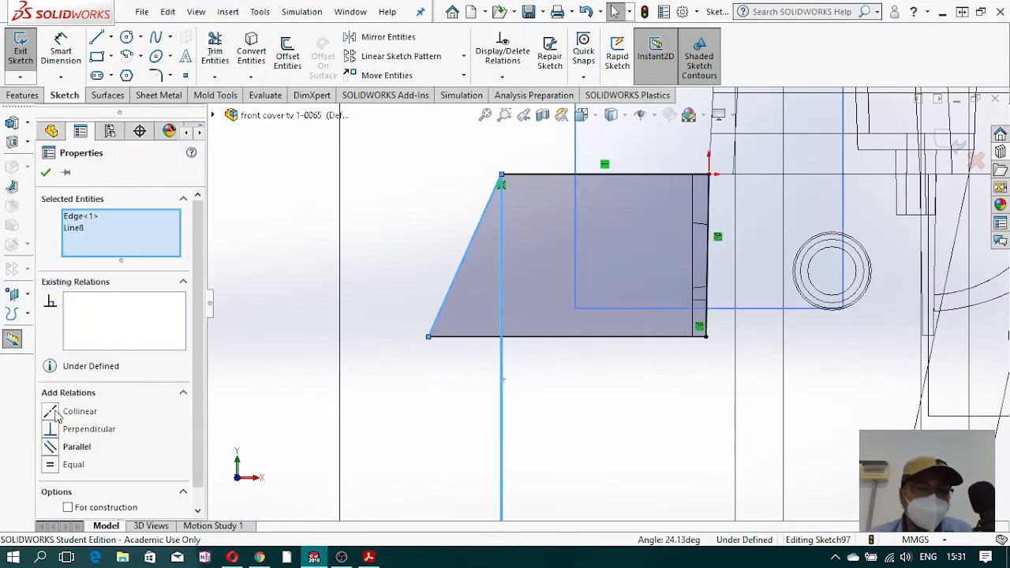
left_click(55, 416)
scroll(541, 395, "up", 4)
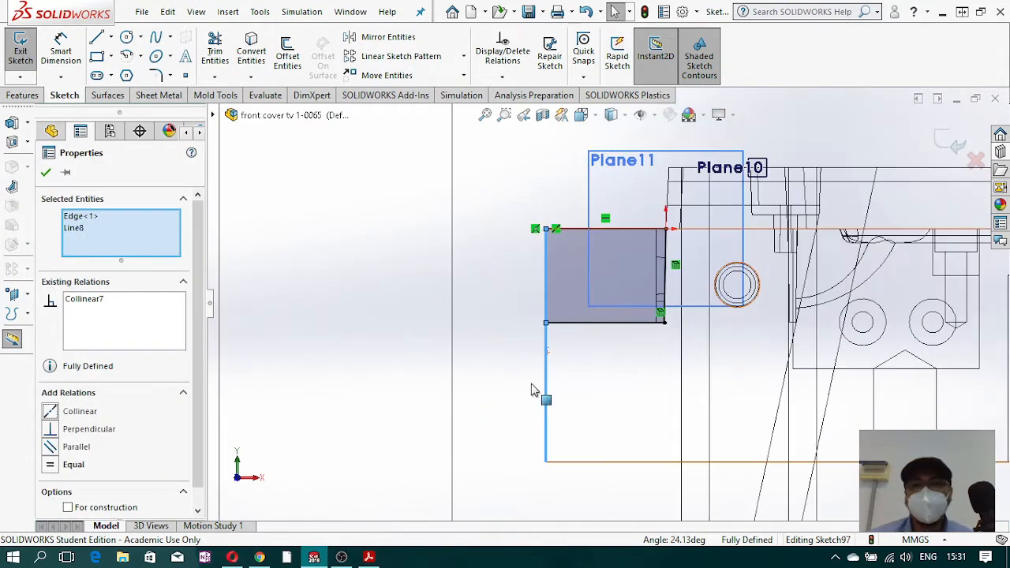
left_click(313, 312)
- Sketch a horizontal line about 25 mm long below the profile and join it with a tangent arc up to the profile's bottom line
scroll(617, 314, "up", 3)
scroll(617, 313, "down", 5)
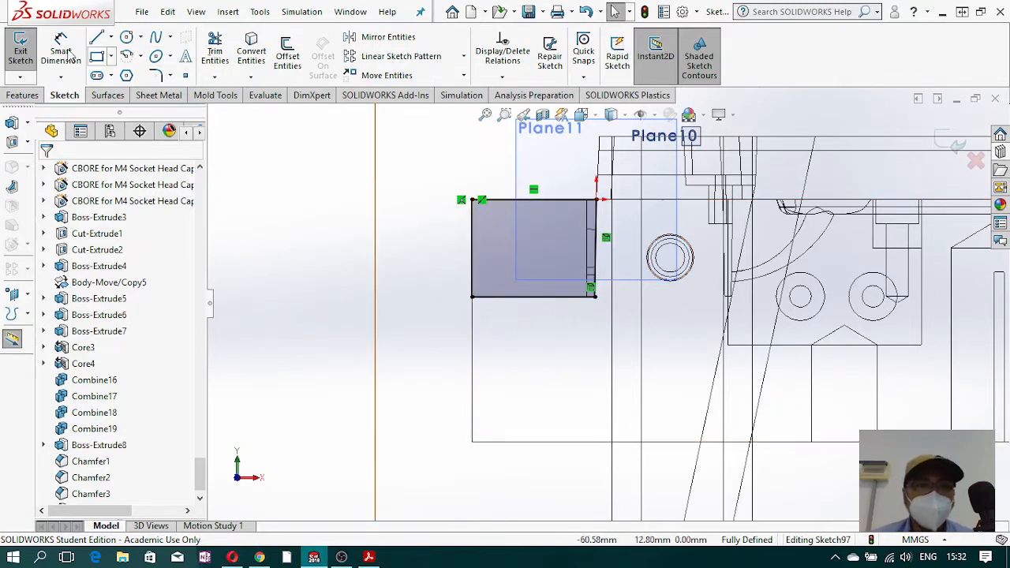
left_click(97, 38)
scroll(497, 347, "down", 2)
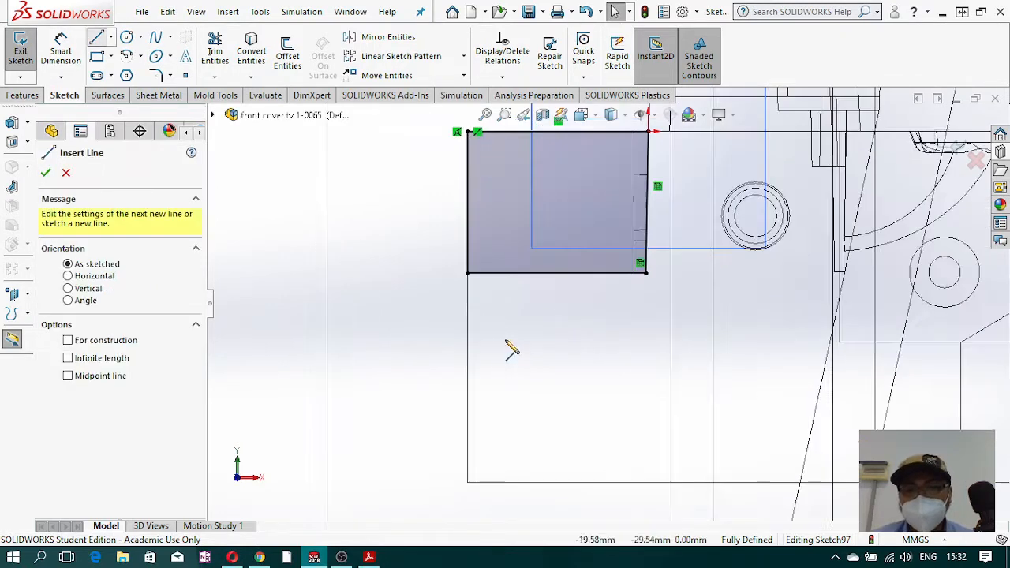
left_click(460, 298)
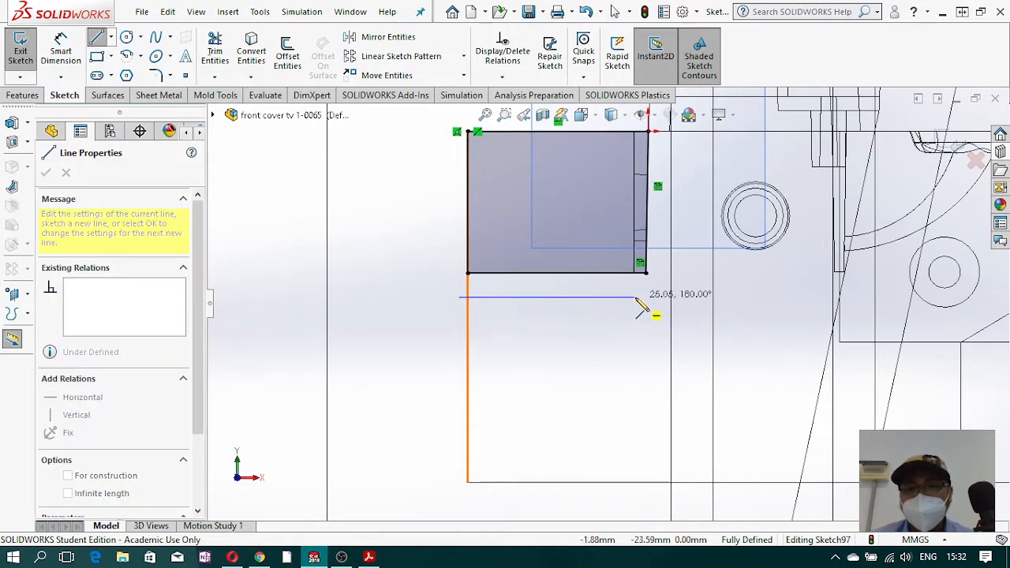
left_click(635, 298)
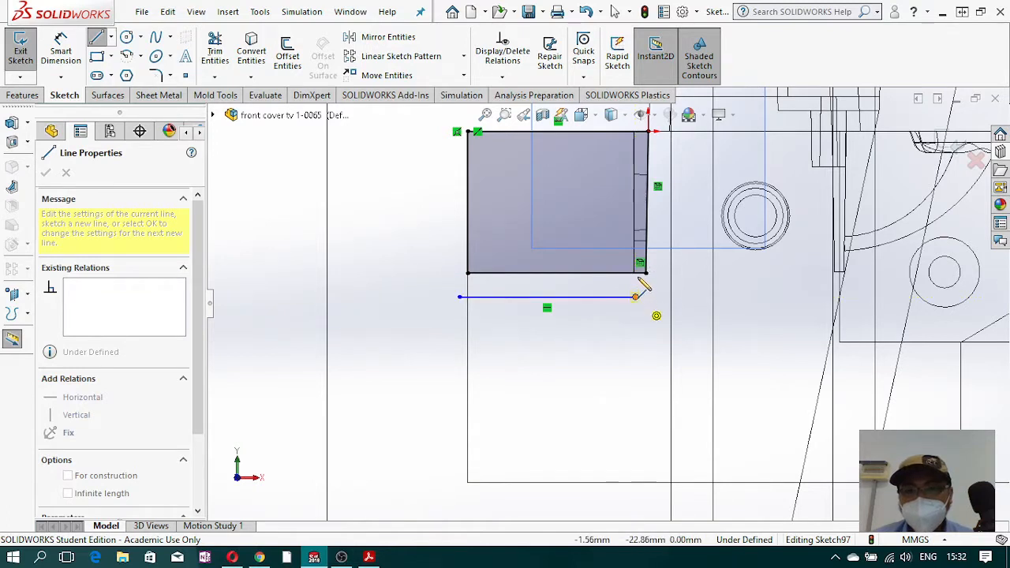
left_click(634, 274)
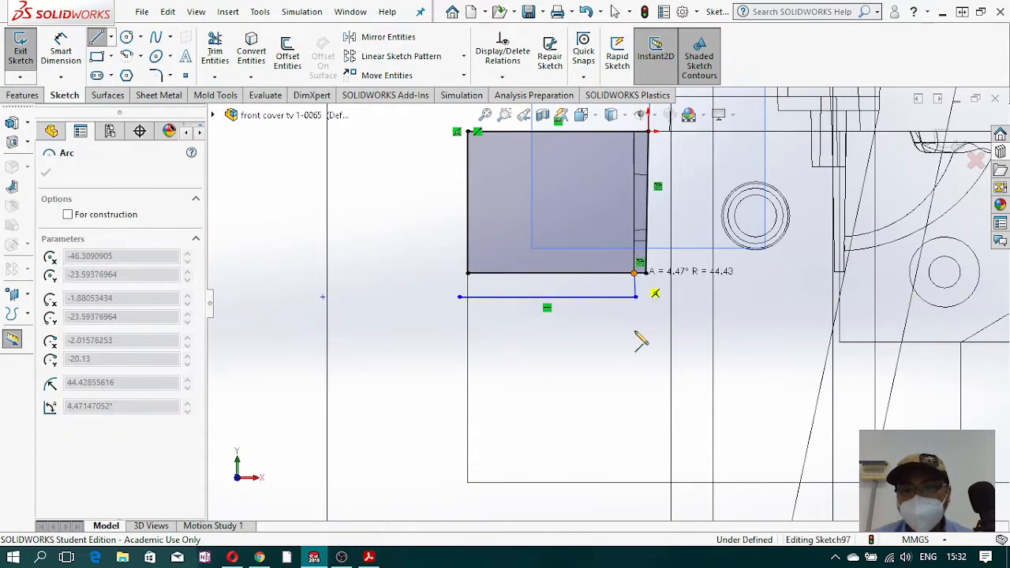
key("Escape")
- Examine the short arc joining the lower horizontal line to the profile's bottom line and its alignment with the shut-off edge above
scroll(633, 296, "down", 3)
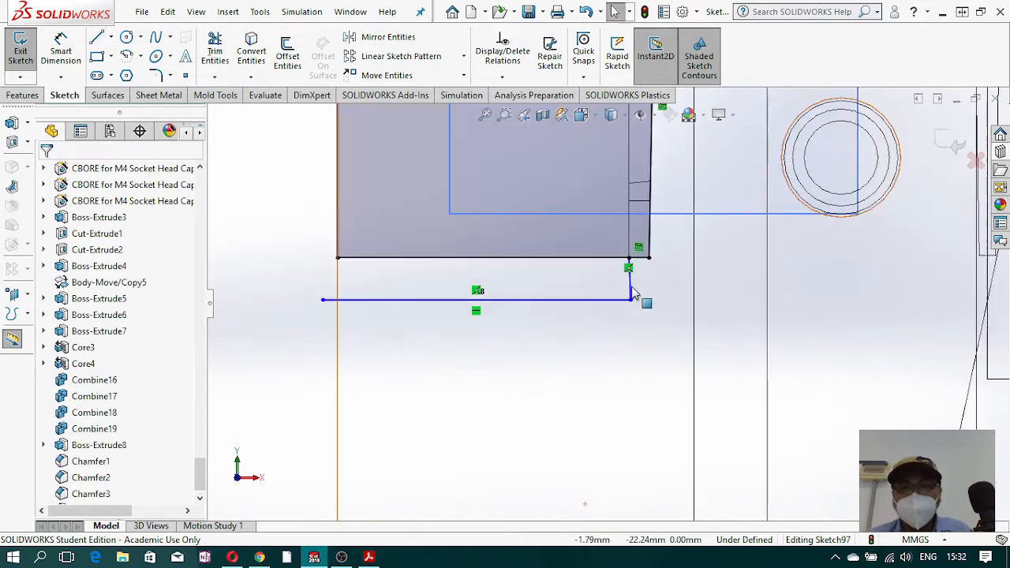
left_click(629, 270)
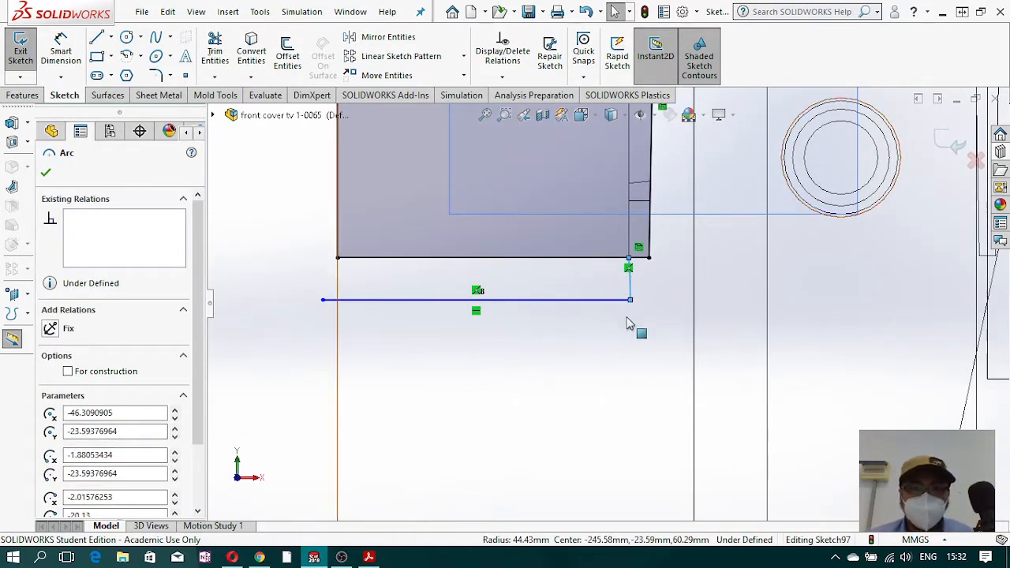
scroll(203, 401, "down", 1)
scroll(209, 355, "up", 1)
left_click(274, 390)
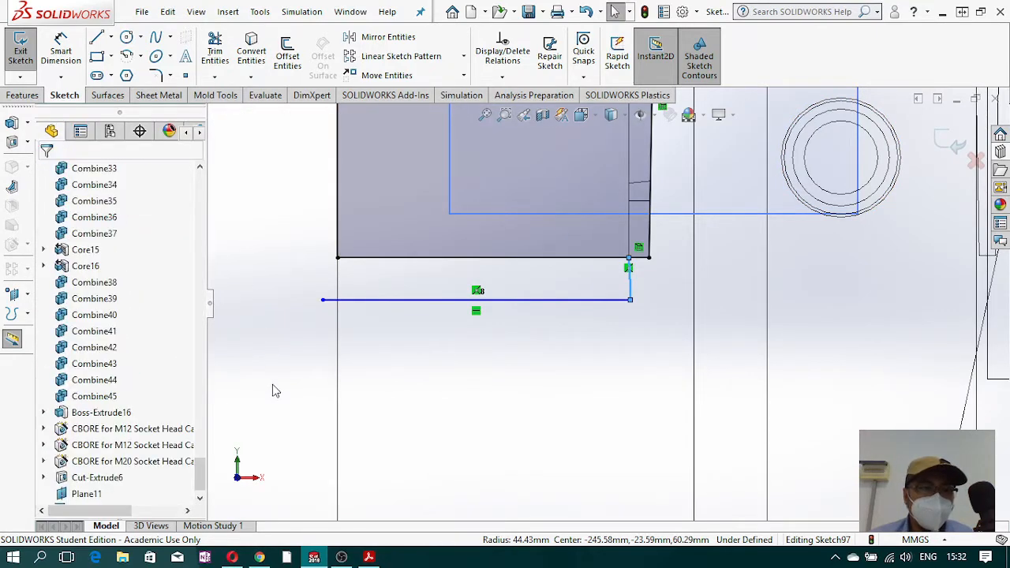
scroll(318, 356, "up", 5)
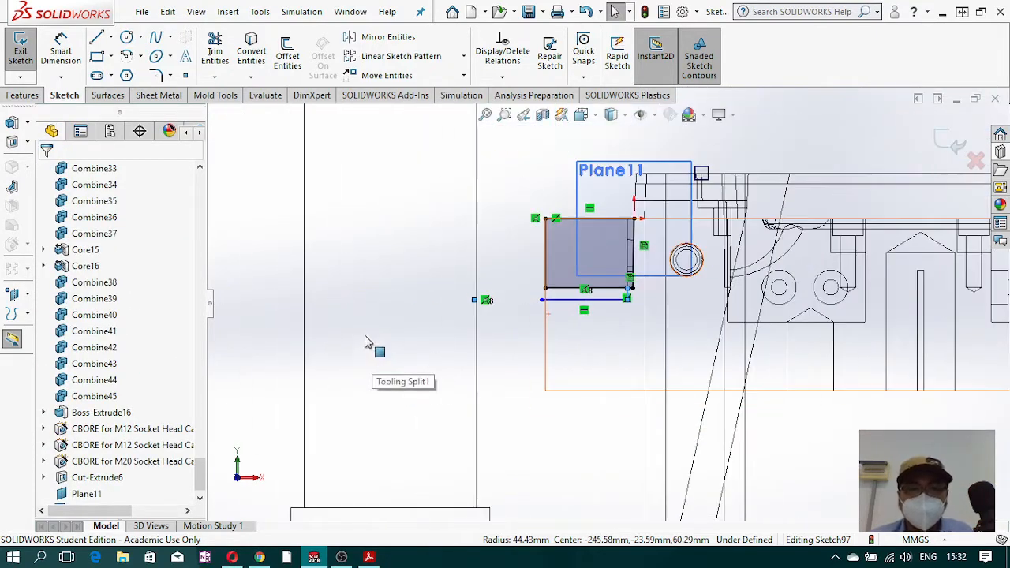
scroll(631, 311, "down", 5)
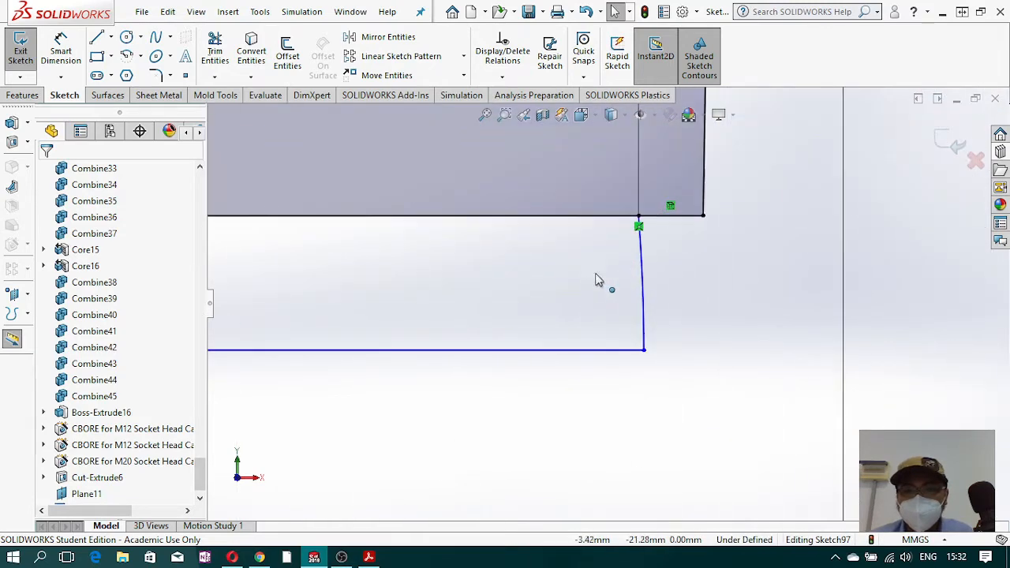
left_click(642, 291)
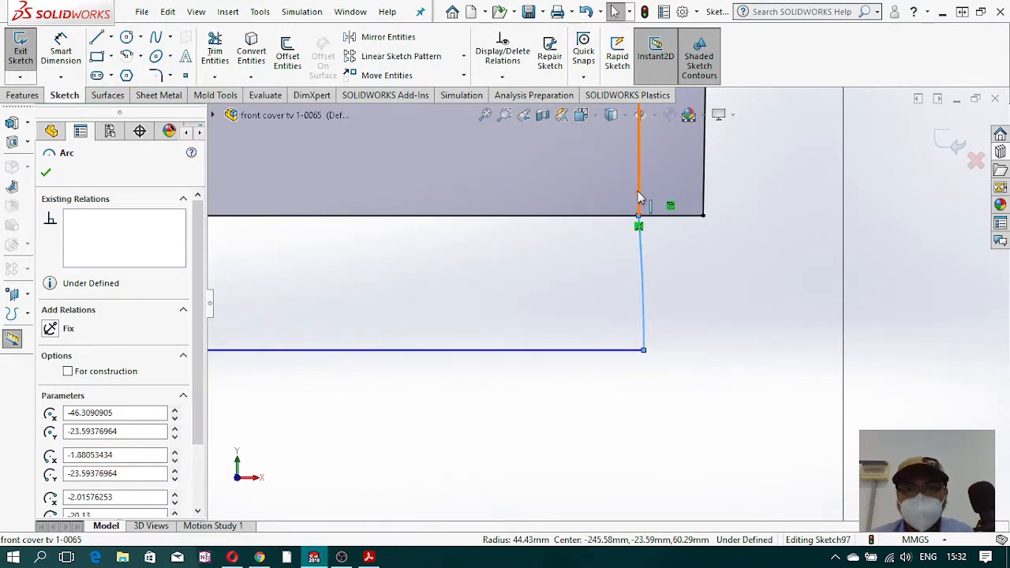
scroll(640, 196, "up", 6)
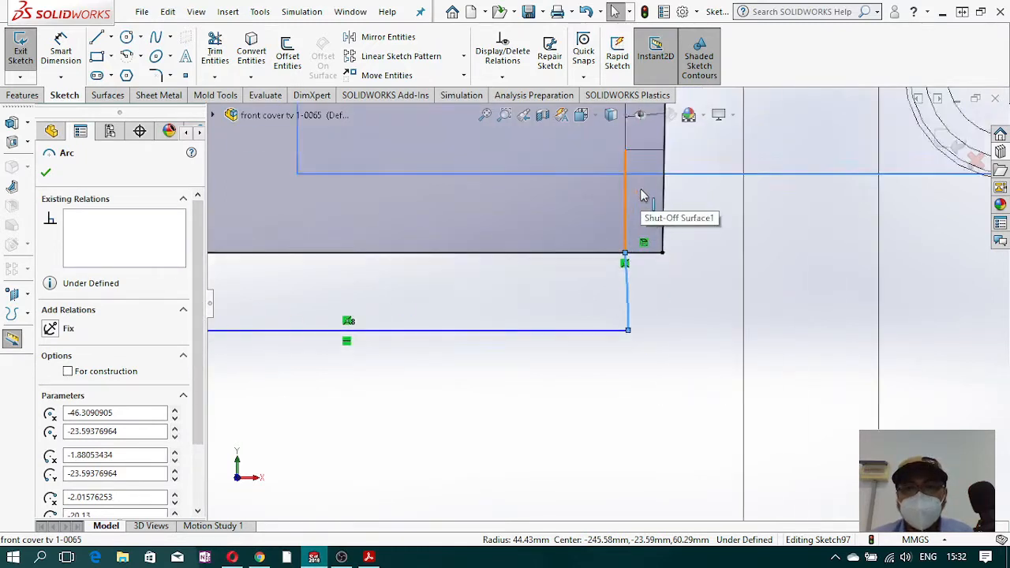
scroll(597, 301, "down", 6)
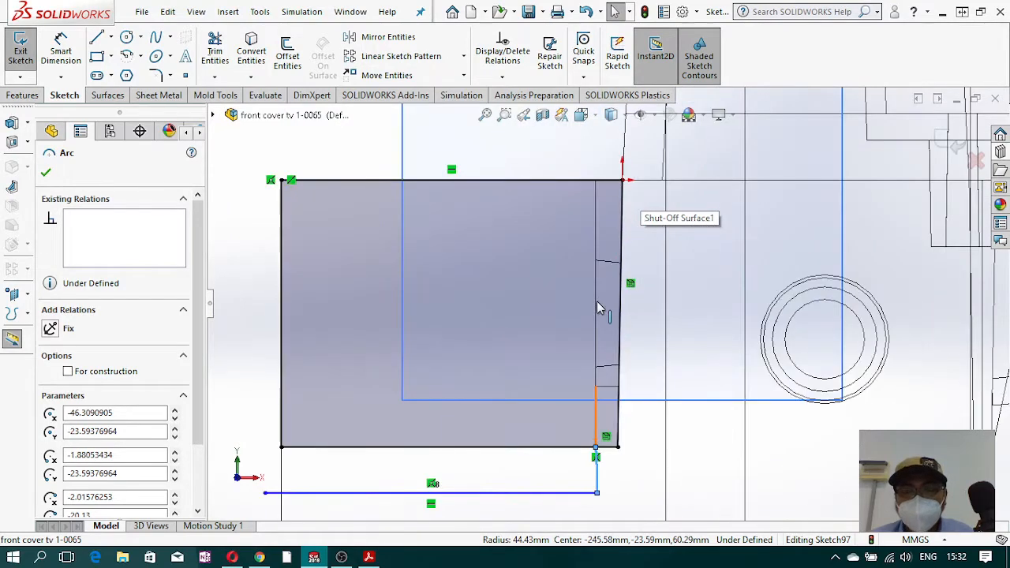
scroll(584, 473, "up", 3)
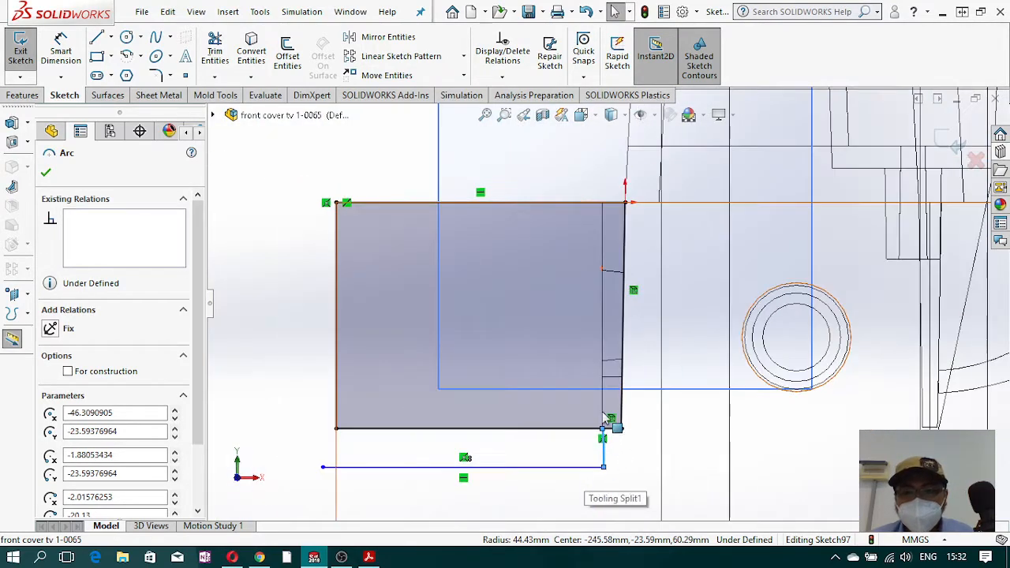
- Try to make the short arc tangent to the insert's vertical edge above it, and delete that tangent relation
scroll(631, 336, "up", 5)
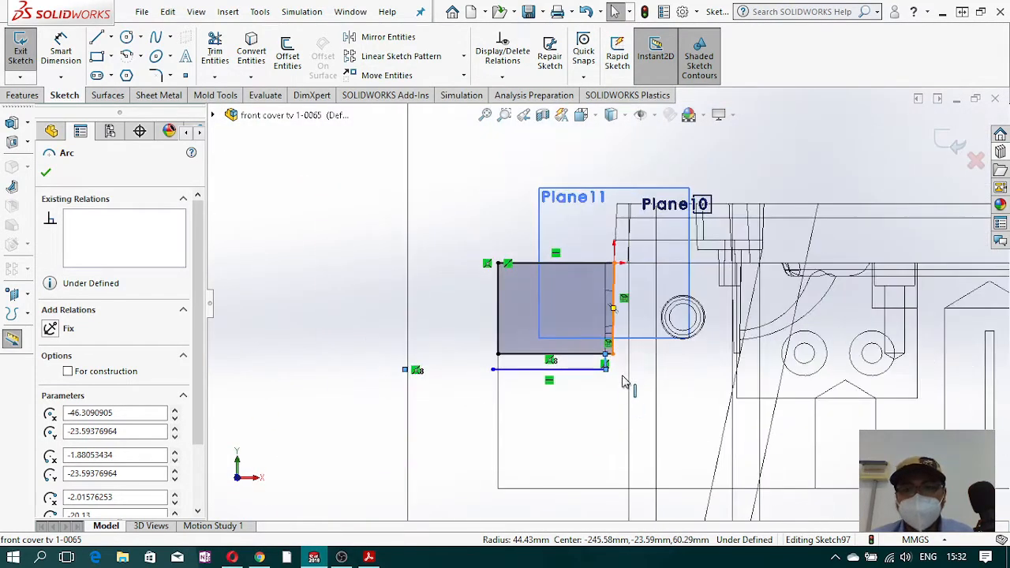
scroll(623, 386, "down", 4)
scroll(559, 286, "down", 3)
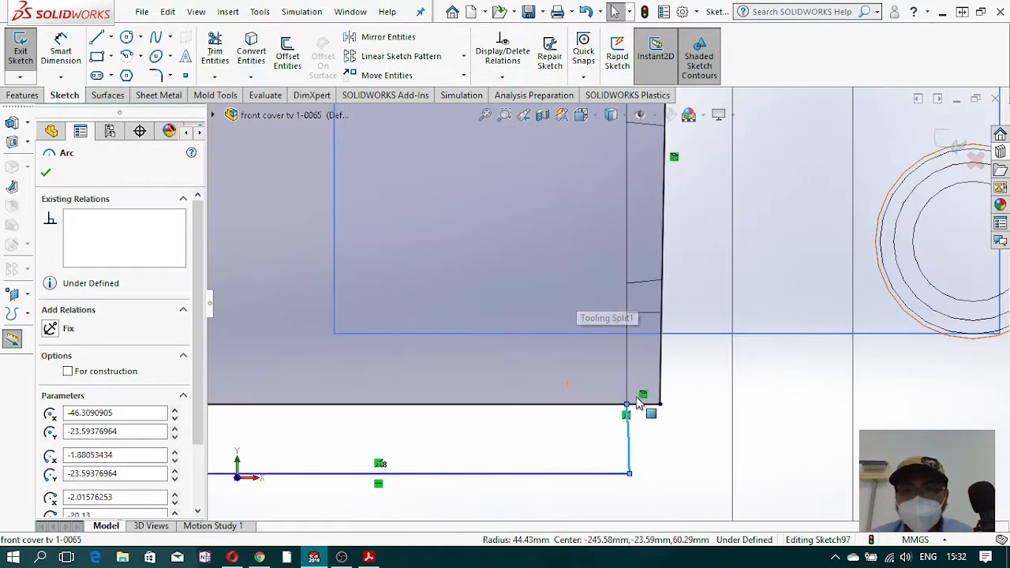
left_click(627, 374)
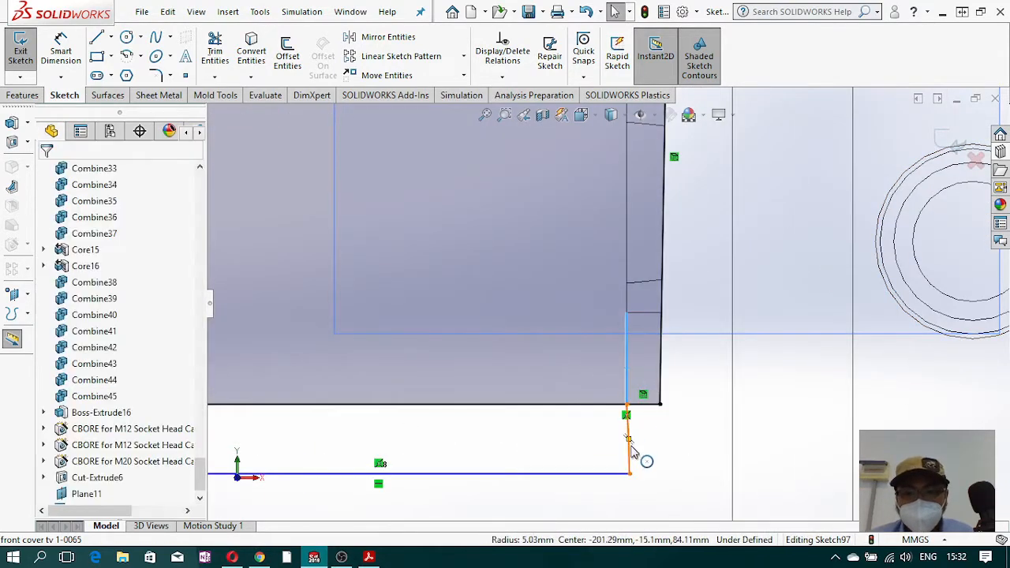
left_click(577, 500, "ctrl")
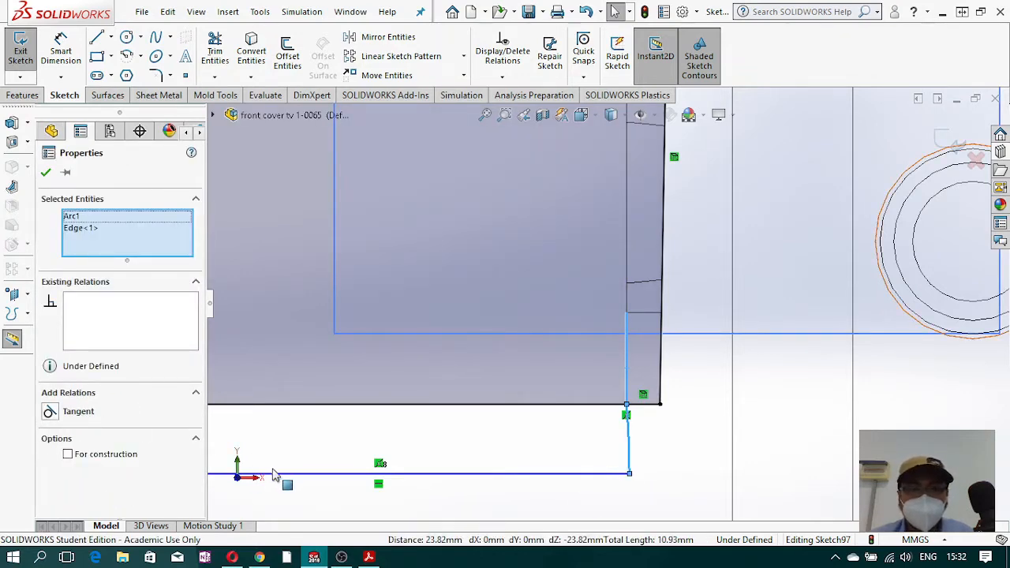
left_click(50, 412)
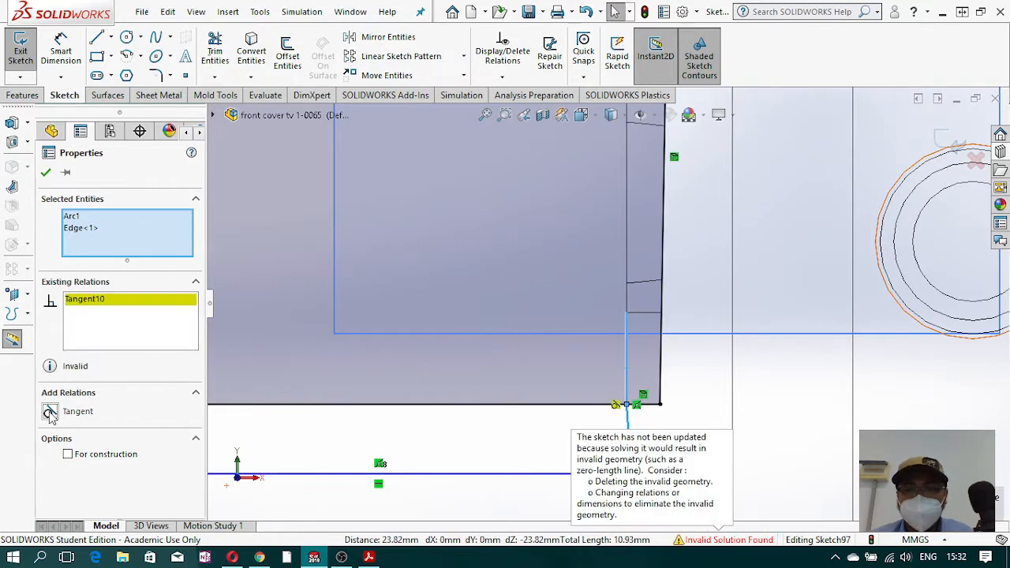
right_click(91, 306)
left_click(128, 322)
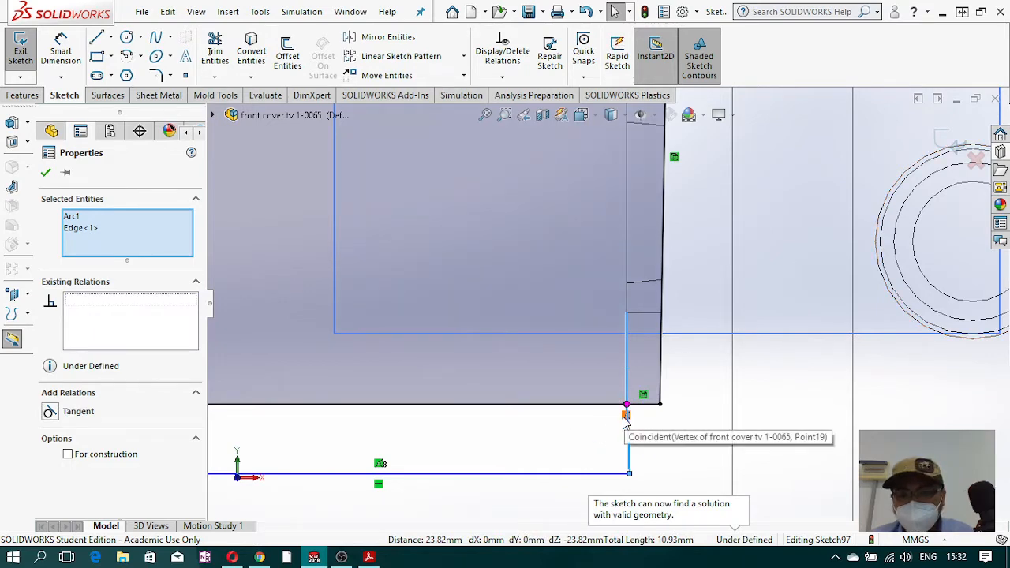
- Pull the lower horizontal line's inner end back from below the profile corner and delete the arc attached to it
left_click(603, 441)
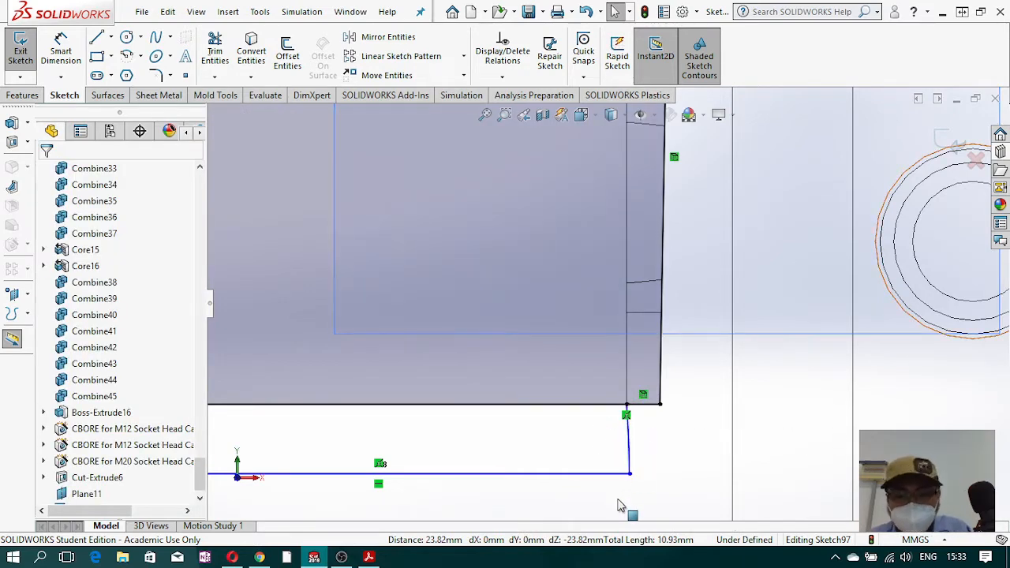
mouse_move(630, 475)
left_mouse_down()
mouse_move(553, 468)
mouse_move(608, 491)
mouse_move(563, 461)
left_mouse_up()
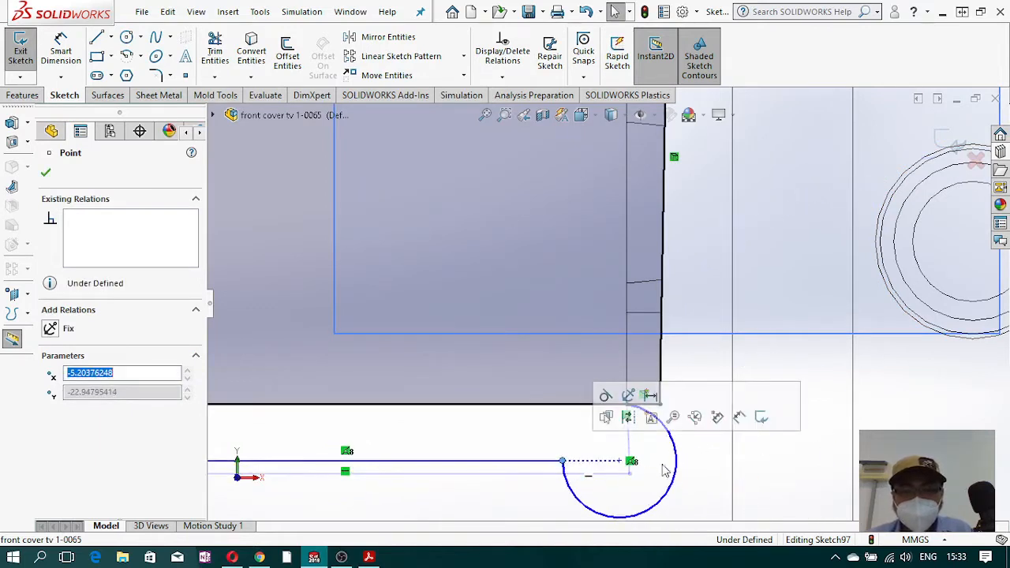
left_click(677, 464)
key("Delete")
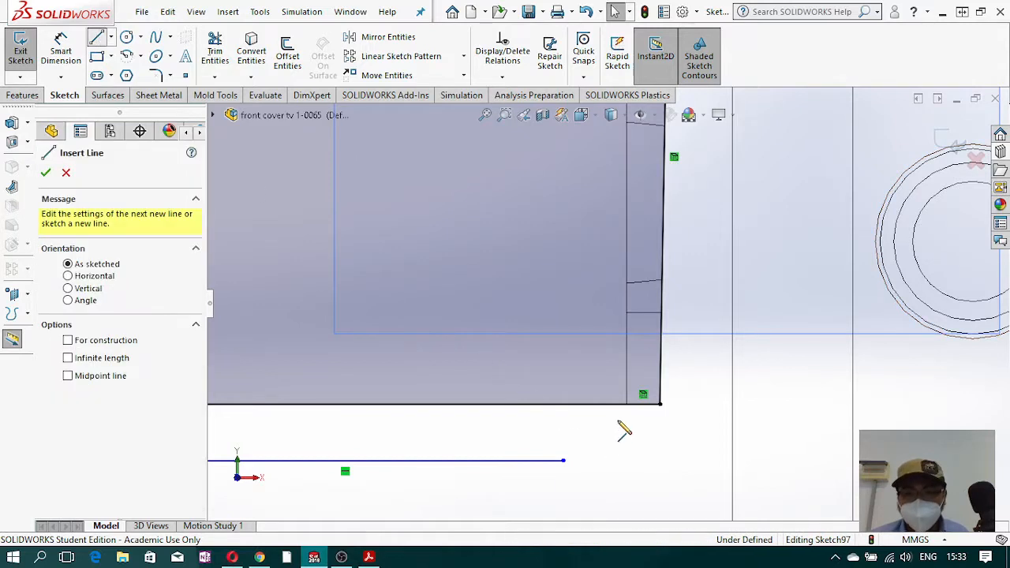
- Draw a vertical line about 2.49 mm down from the insert edge's lower vertex and extend the lower horizontal line to its end
left_click(626, 404)
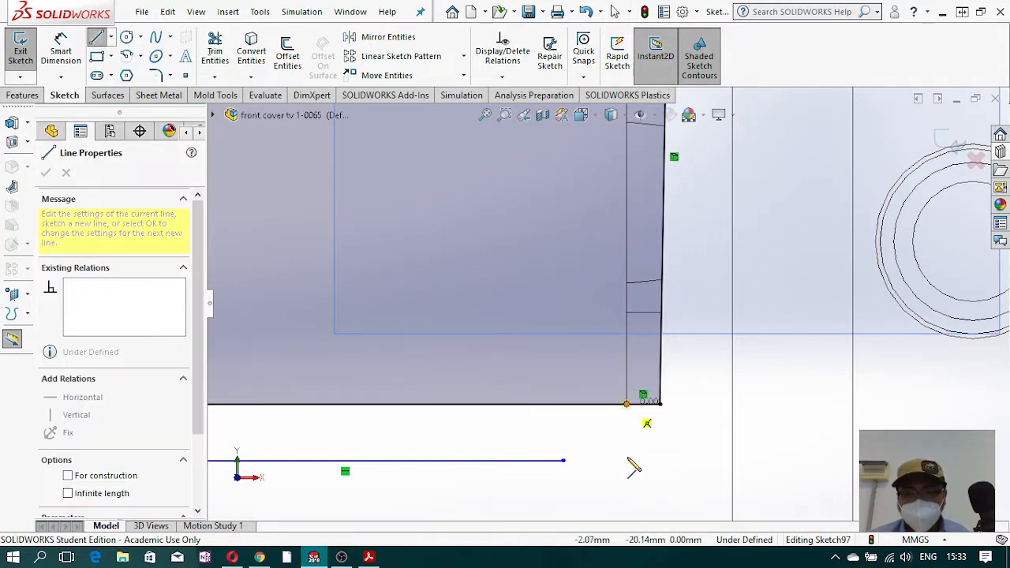
left_click(627, 462)
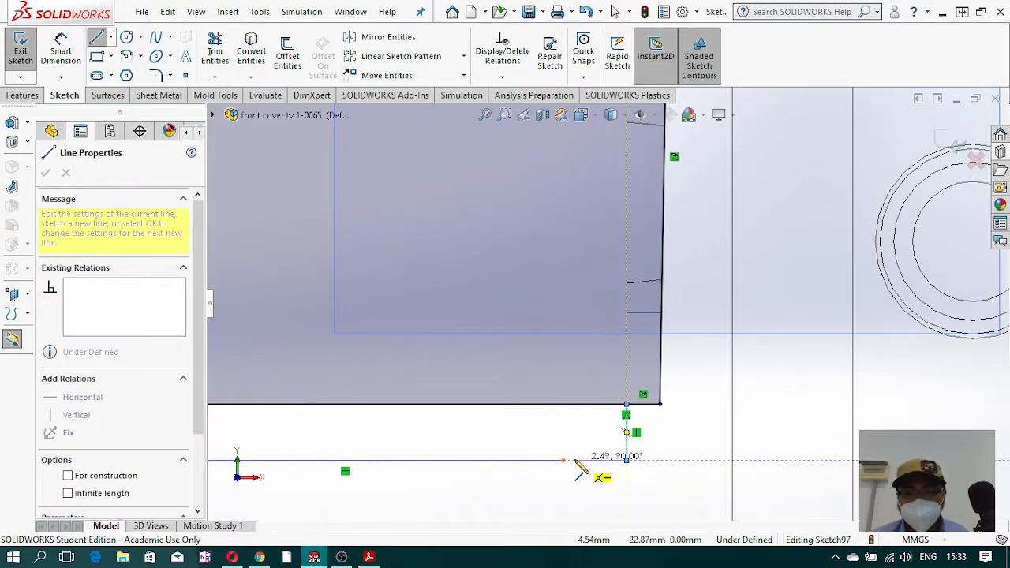
key("Escape")
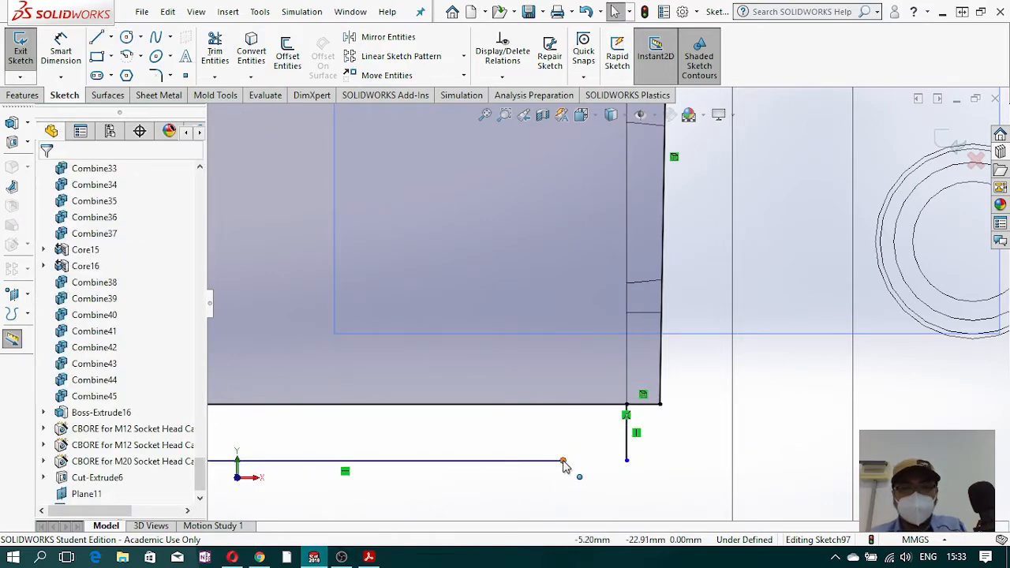
left_click_drag(618, 462, 627, 461)
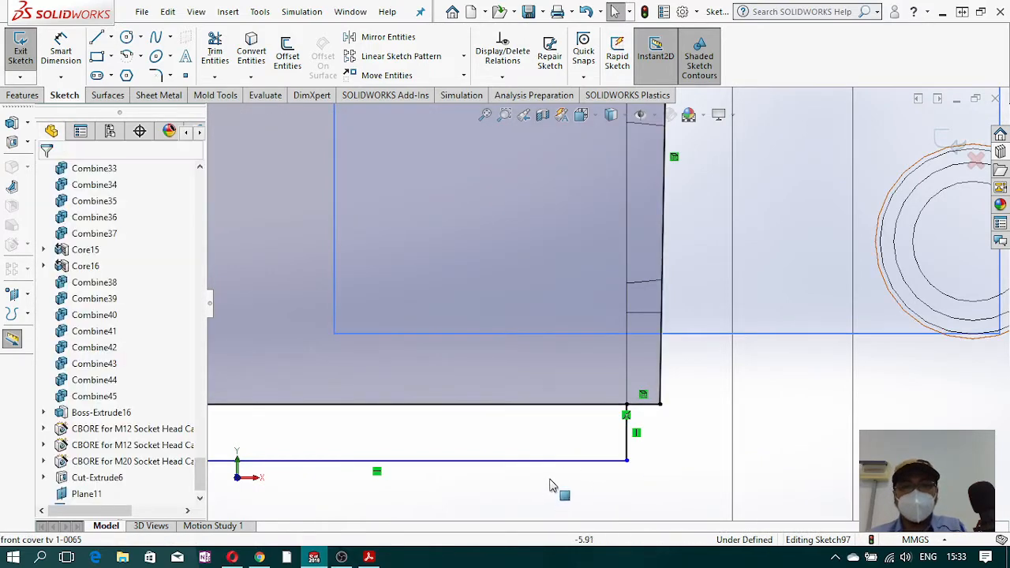
- Extend the profile's outer vertical line down to the lower horizontal line
scroll(556, 477, "up", 6)
scroll(527, 325, "down", 2)
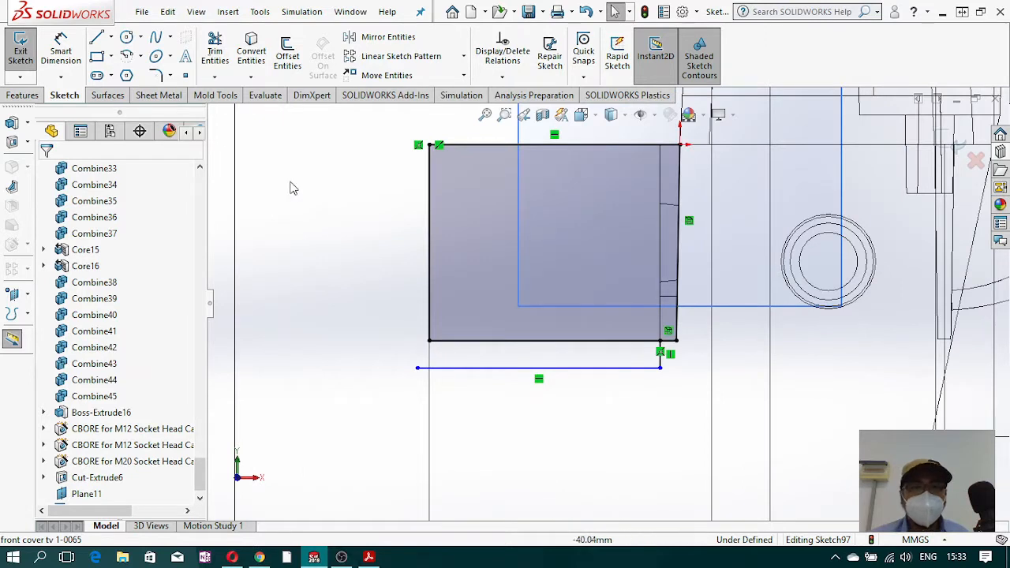
left_click(214, 77)
left_click(237, 93)
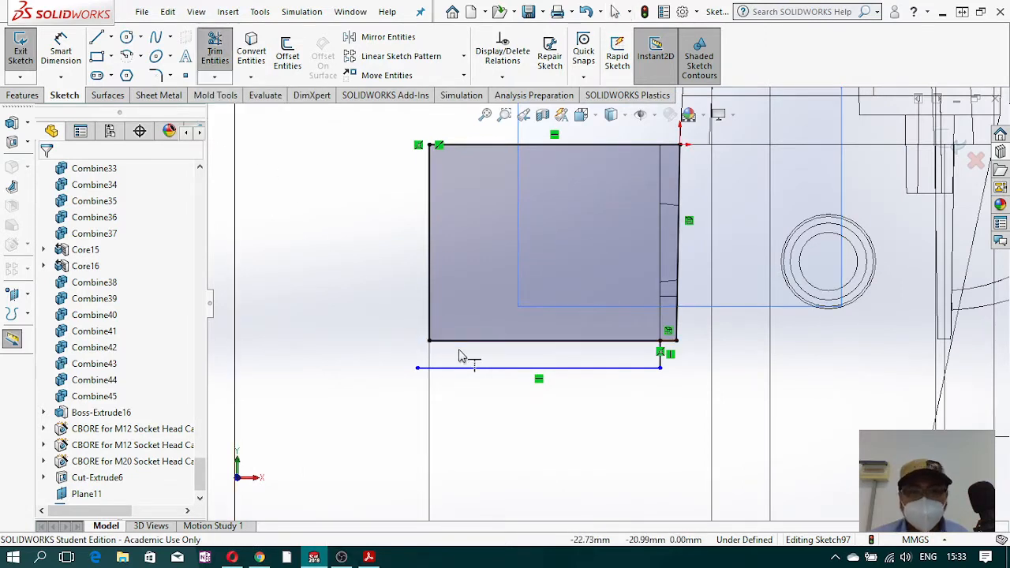
mouse_move(429, 318)
left_mouse_down()
mouse_move(422, 401)
mouse_move(431, 425)
left_mouse_up()
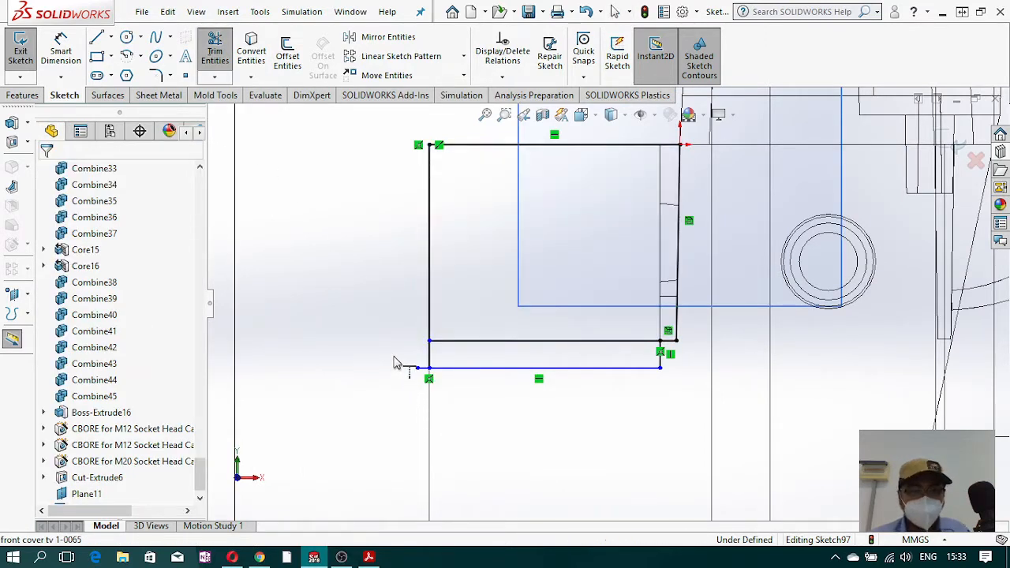
- Trim the long inner segment of the former bottom line and the lower horizontal line's overhang beyond the outer side
left_click(215, 51)
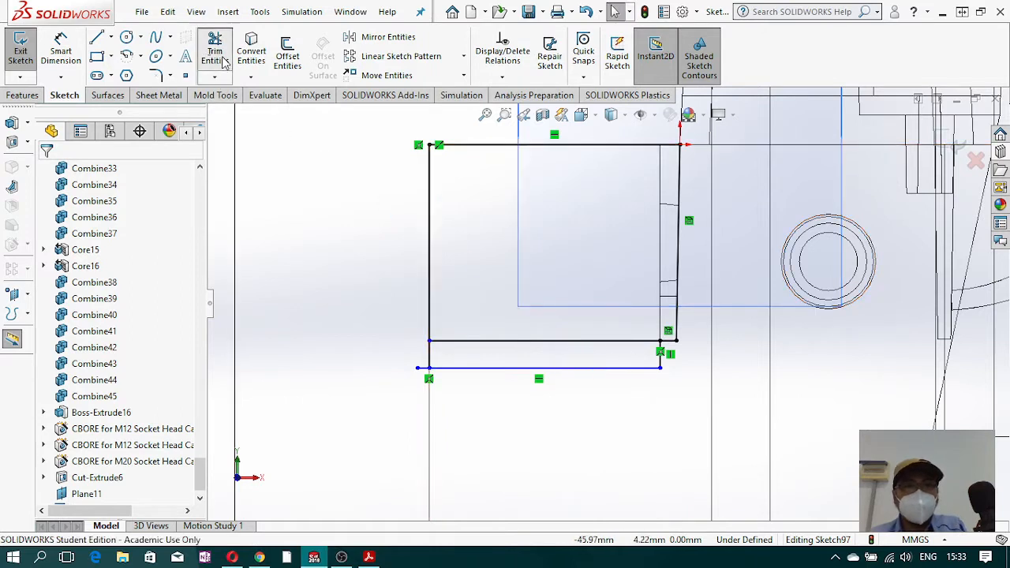
left_click(478, 341)
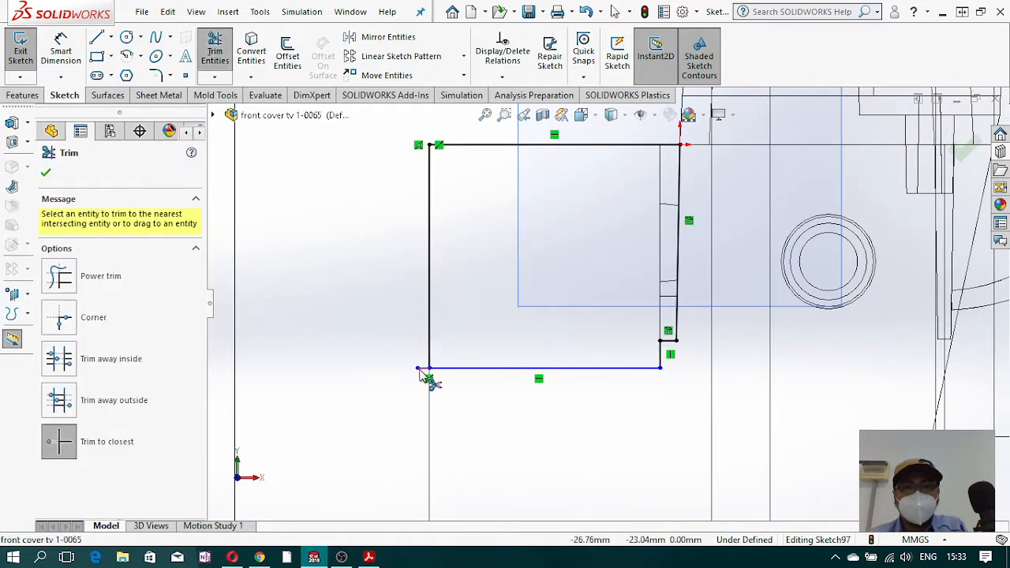
left_click(419, 368)
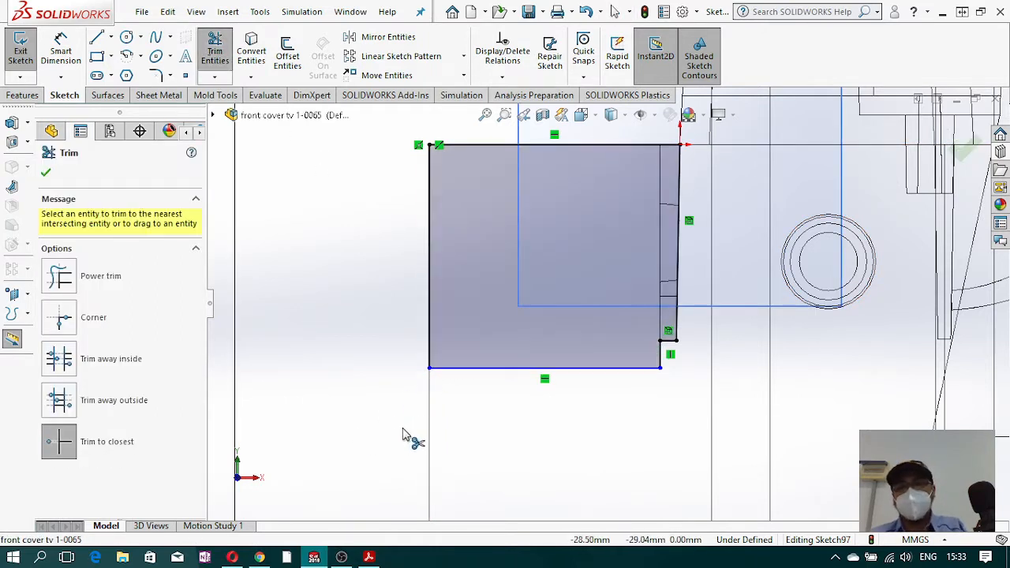
key("Escape")
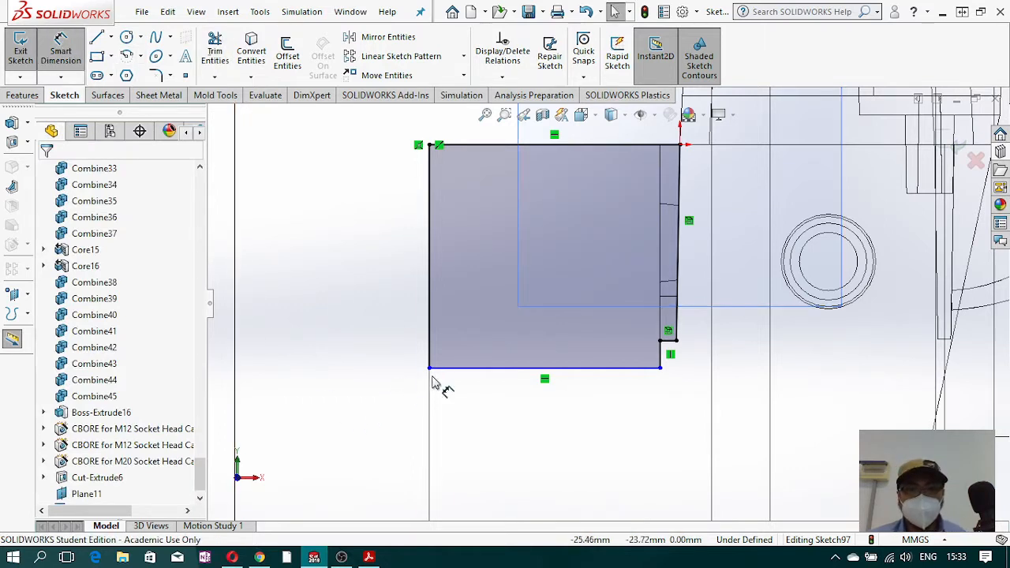
- Dimension the profile's outer vertical line and set it to 22 mm
left_click(426, 354)
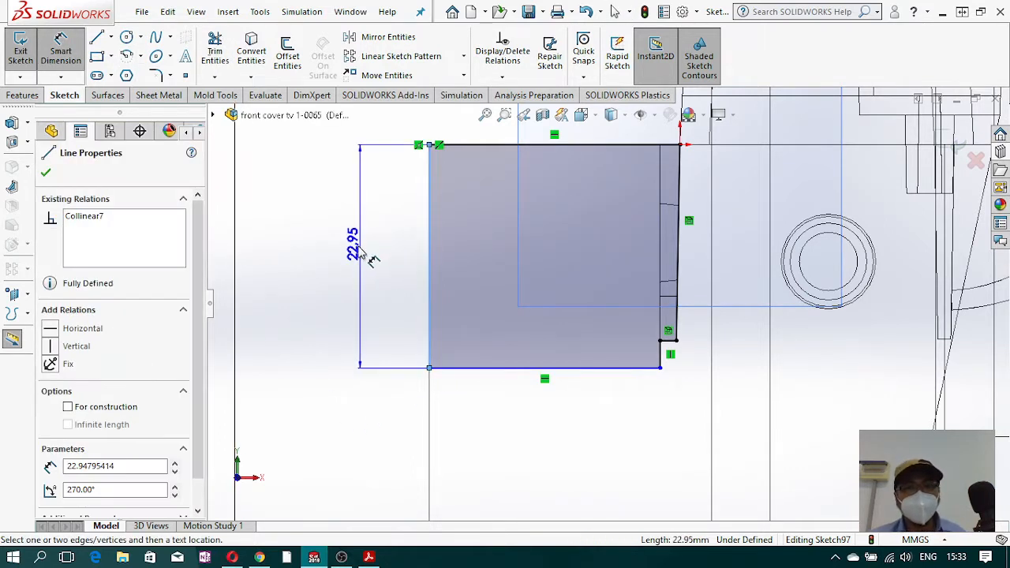
left_click(356, 263)
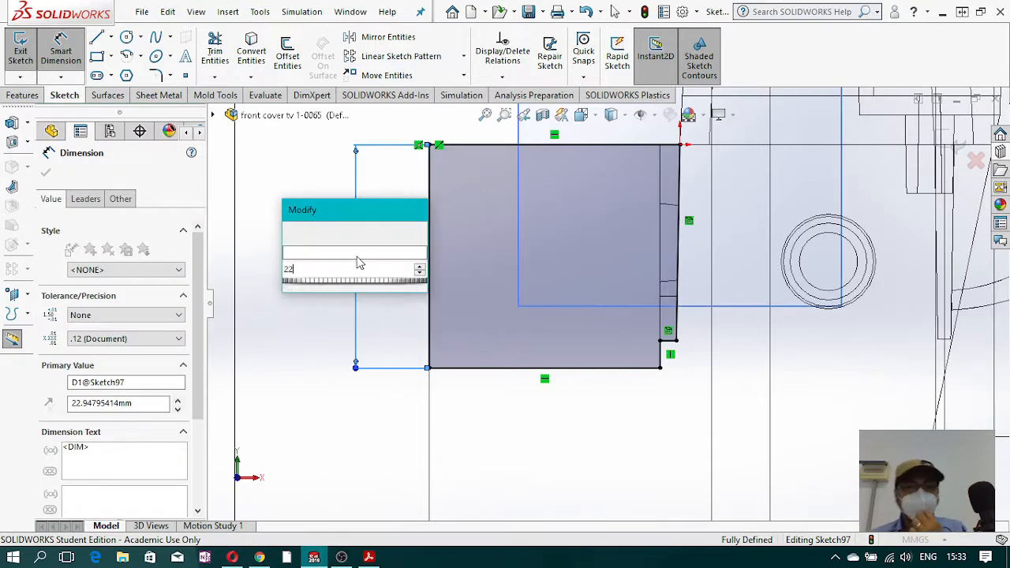
key("Return")
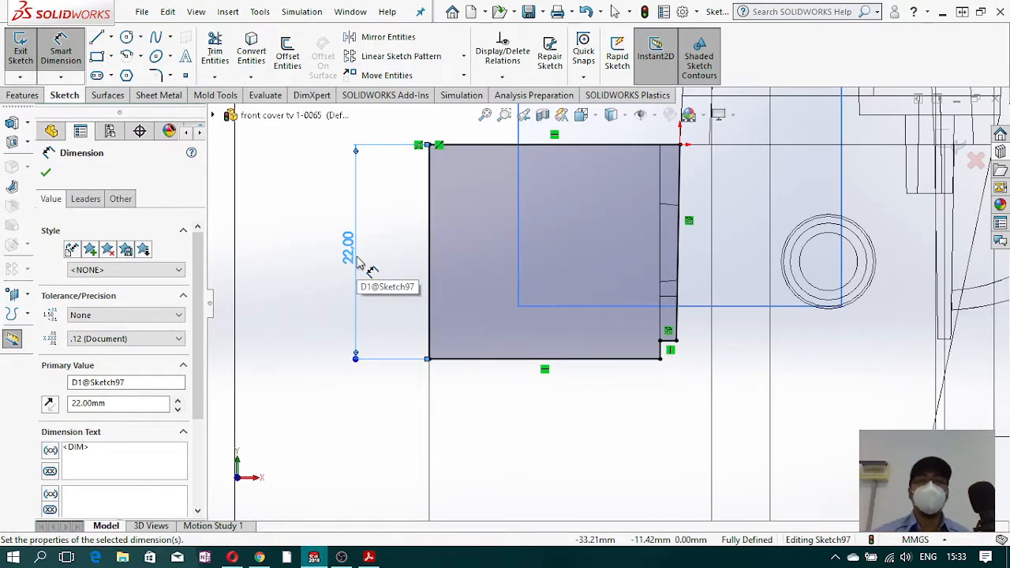
- Finish the stepped profile sketch and start a Core feature from it with Plane11 as the extraction direction
scroll(608, 293, "up", 5)
middle_click_drag(591, 289, 608, 386)
scroll(528, 302, "up", 4)
scroll(521, 186, "down", 2)
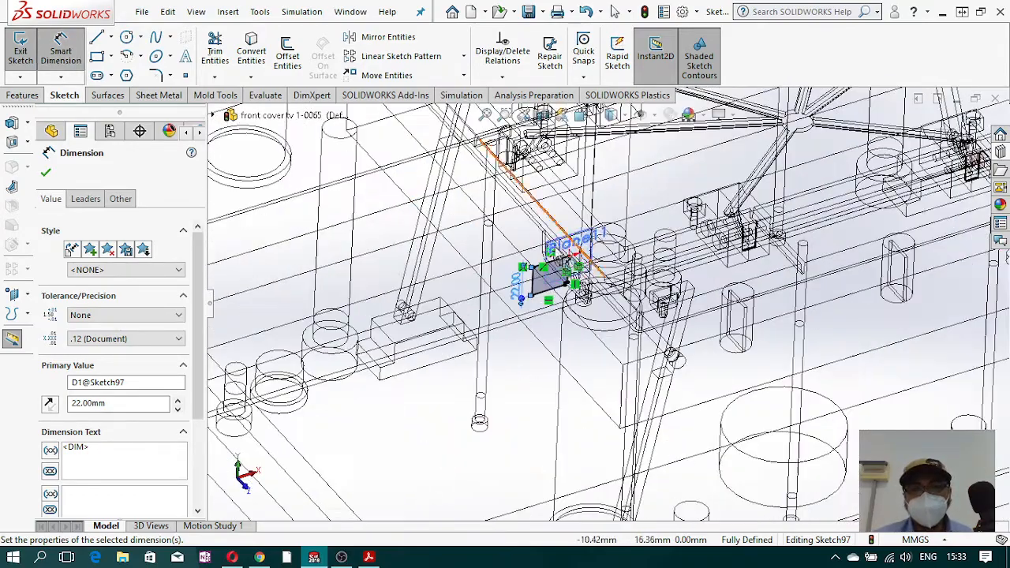
middle_click_drag(556, 248, 569, 239)
scroll(561, 234, "down", 3)
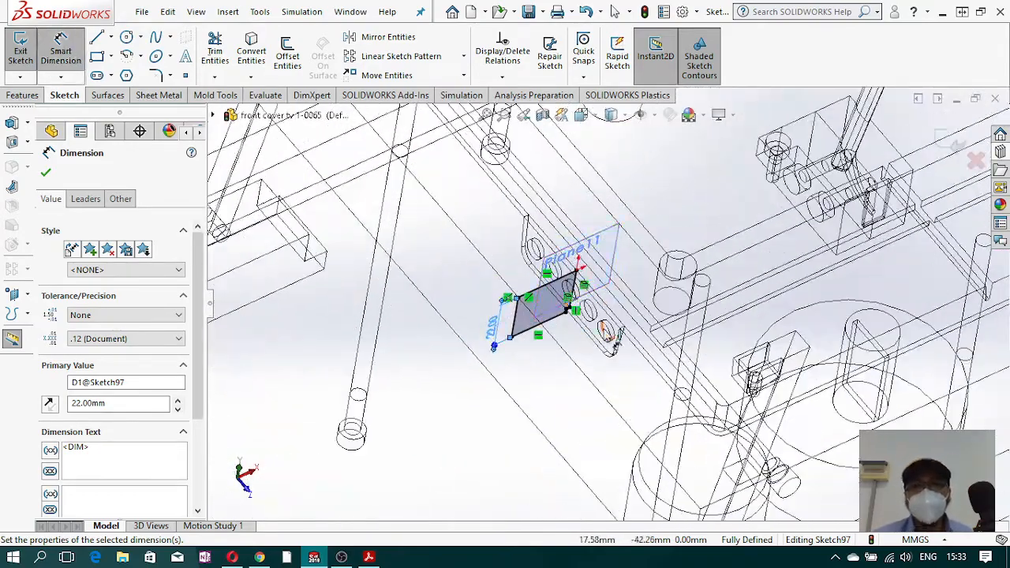
left_click(21, 49)
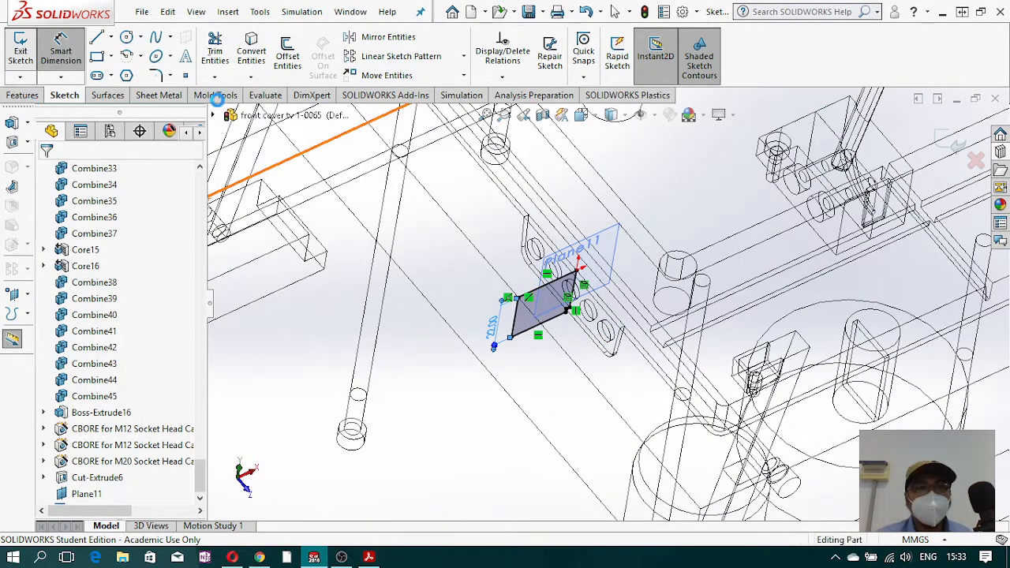
left_click(219, 96)
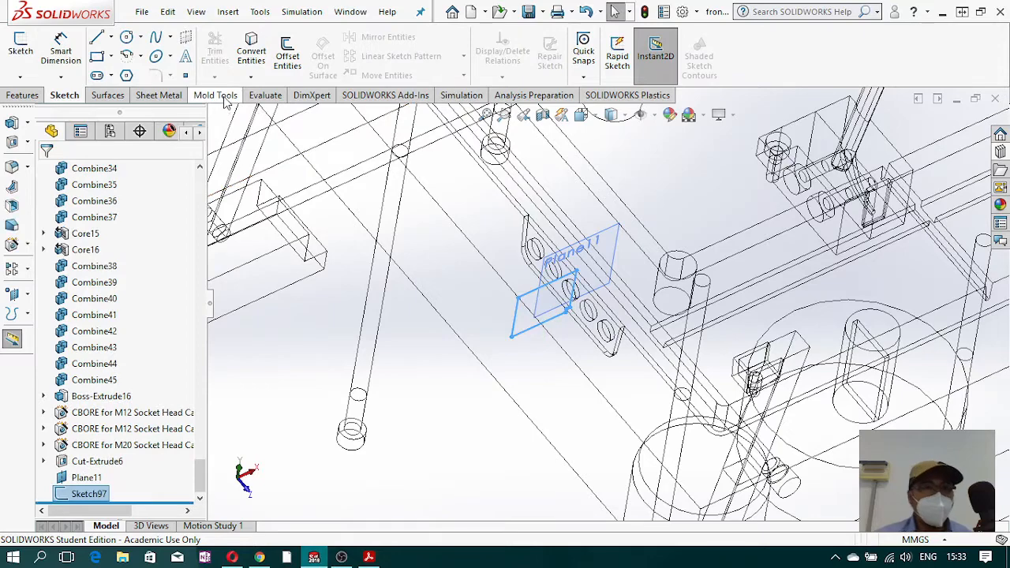
left_click(590, 73)
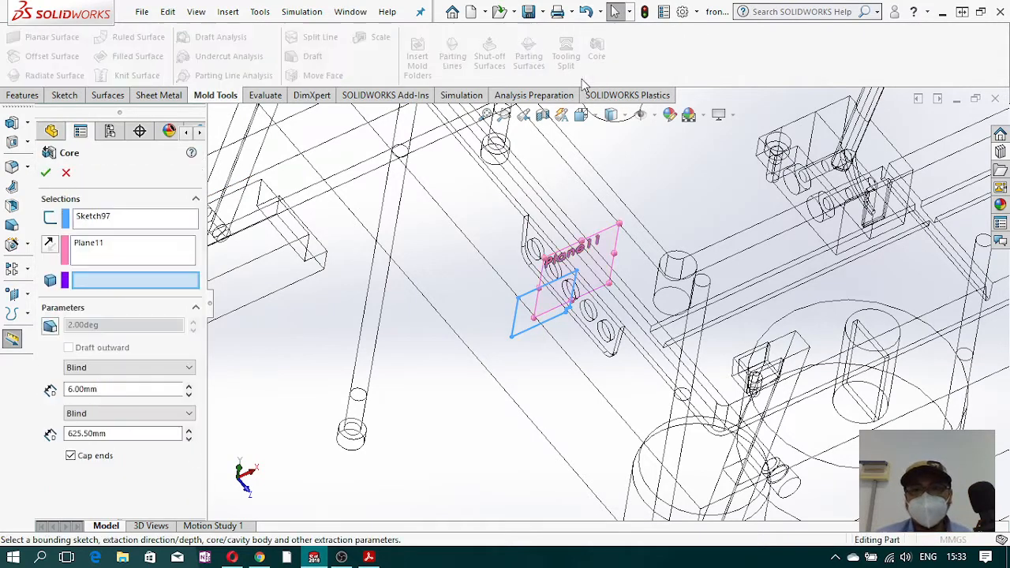
- Set the core's blind extraction depth to 40 mm in both directions
scroll(478, 356, "down", 3)
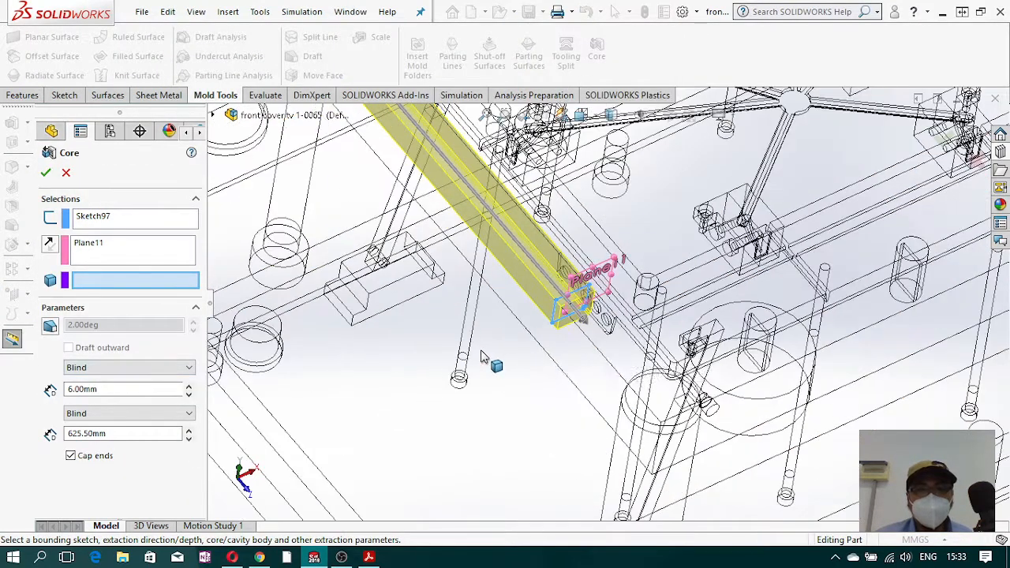
left_click_drag(581, 316, 624, 351)
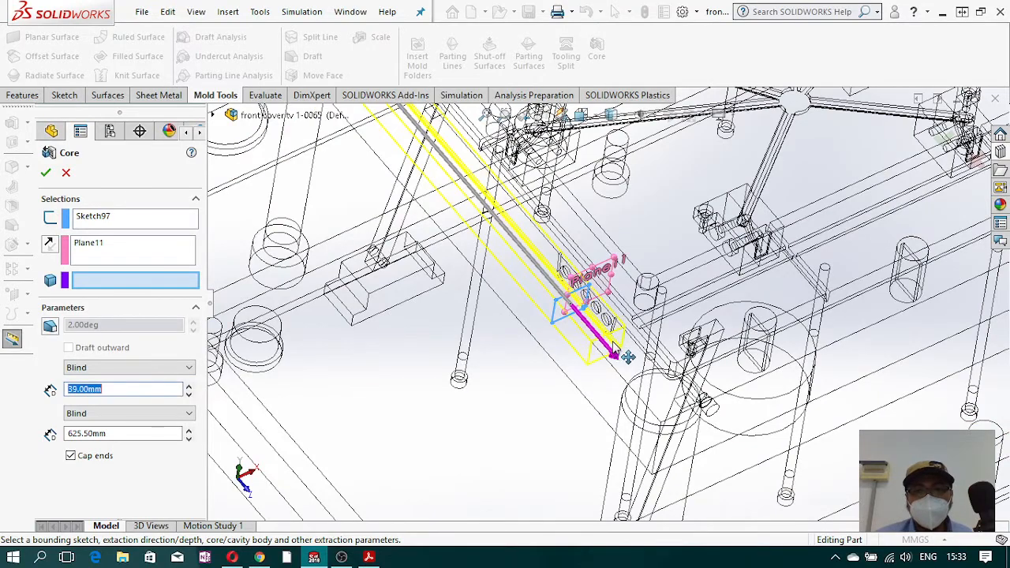
scroll(624, 355, "down", 6)
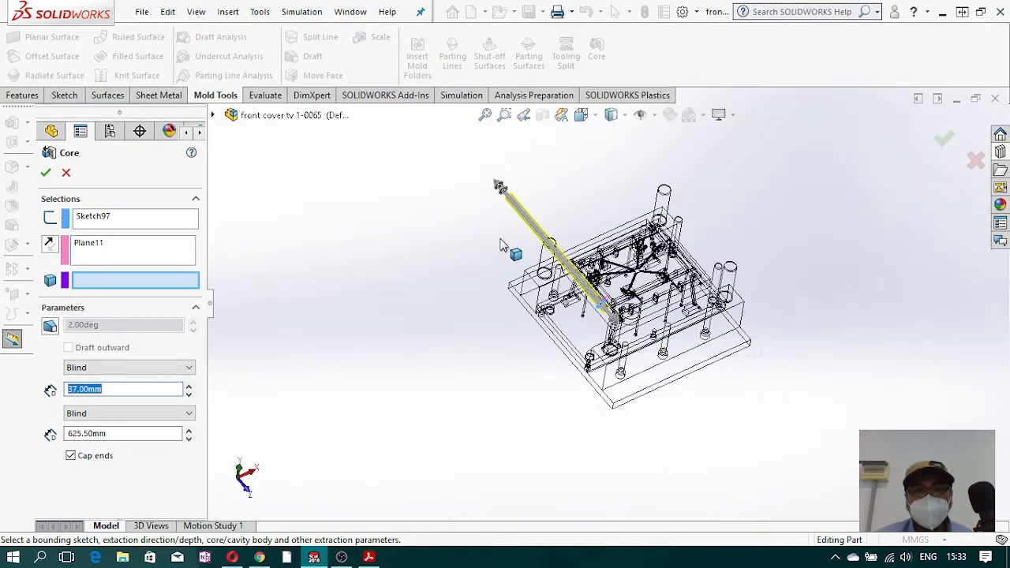
left_click_drag(499, 186, 522, 214)
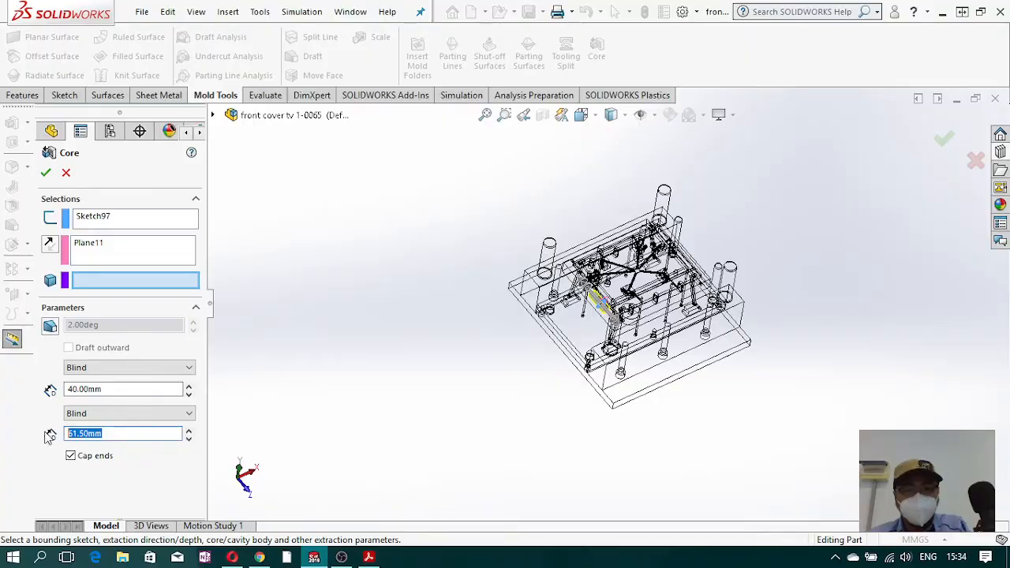
type("40")
key("Return")
- Select the main mold insert body as the one to extract from and complete the Core feature, 40 mm in each direction
scroll(605, 300, "up", 3)
scroll(631, 300, "up", 5)
scroll(646, 298, "up", 3)
middle_click_drag(645, 298, 655, 339)
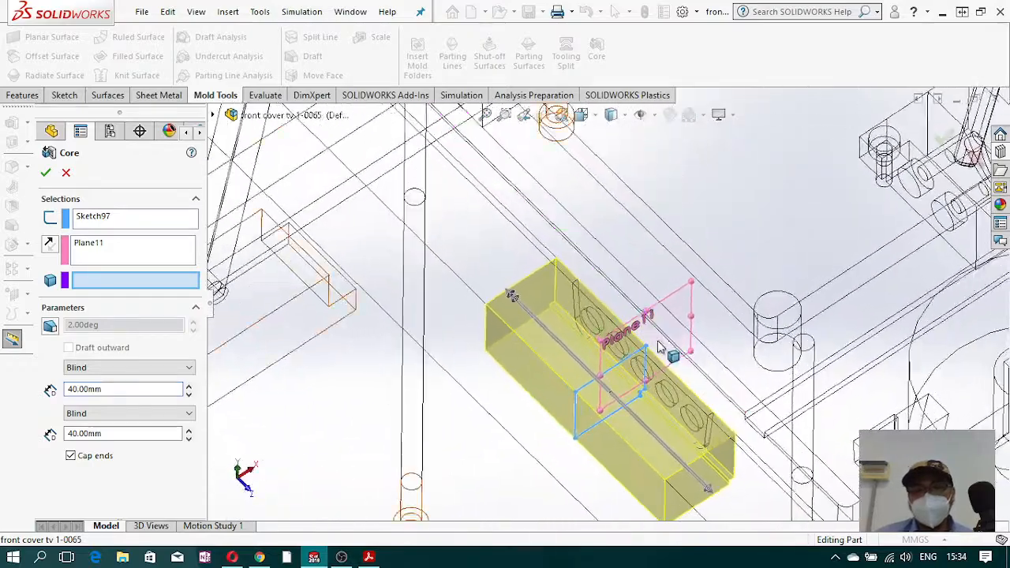
scroll(678, 419, "down", 3)
middle_click_drag(672, 449, 686, 404)
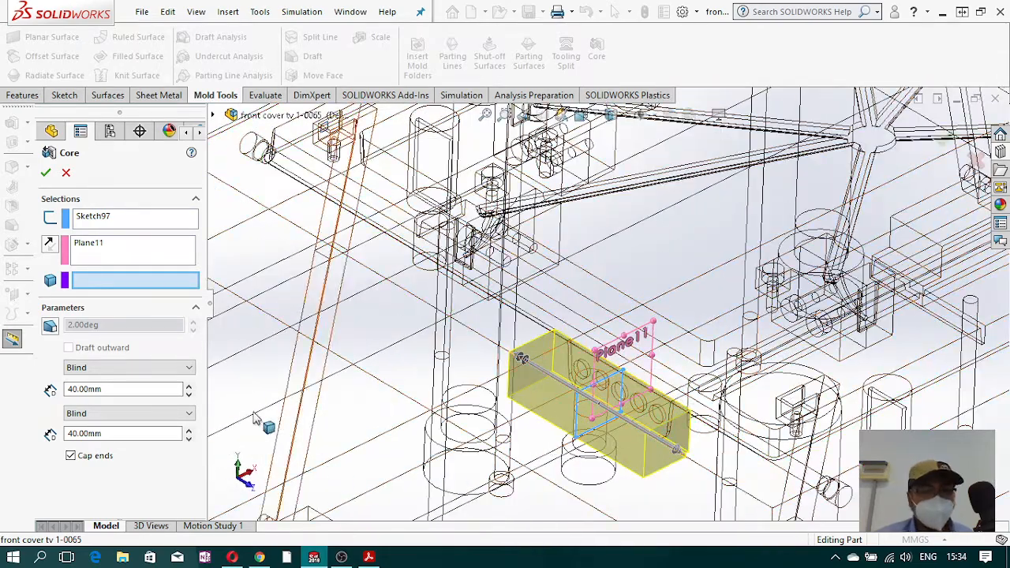
left_click(49, 175)
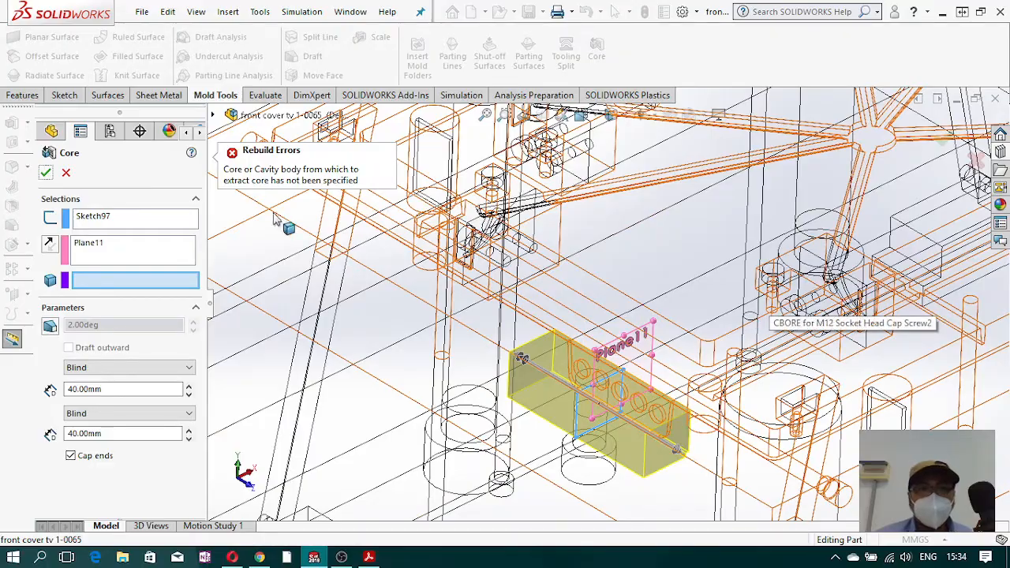
scroll(719, 251, "up", 8)
middle_click_drag(697, 273, 662, 316)
scroll(568, 288, "down", 5)
middle_click_drag(605, 295, 586, 335)
left_click(583, 335)
left_click(45, 173)
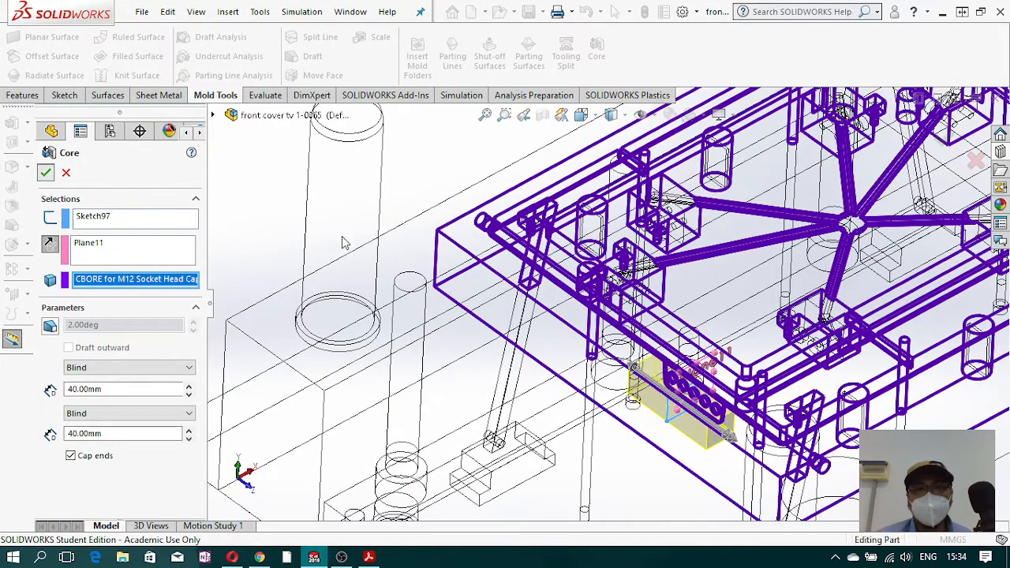
- Hide the Plane11 reference plane at the slider core
scroll(637, 285, "up", 5)
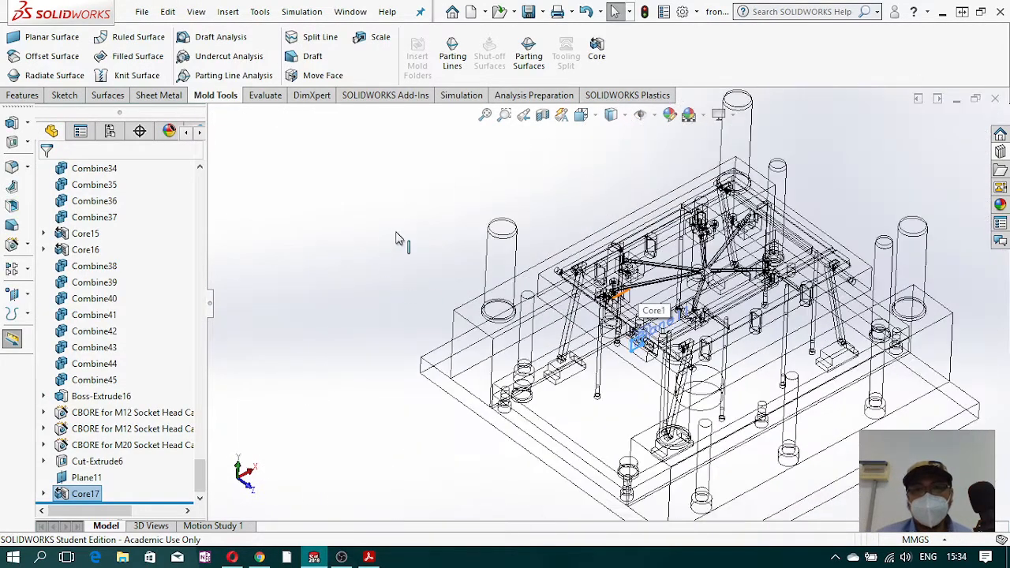
scroll(637, 335, "down", 5)
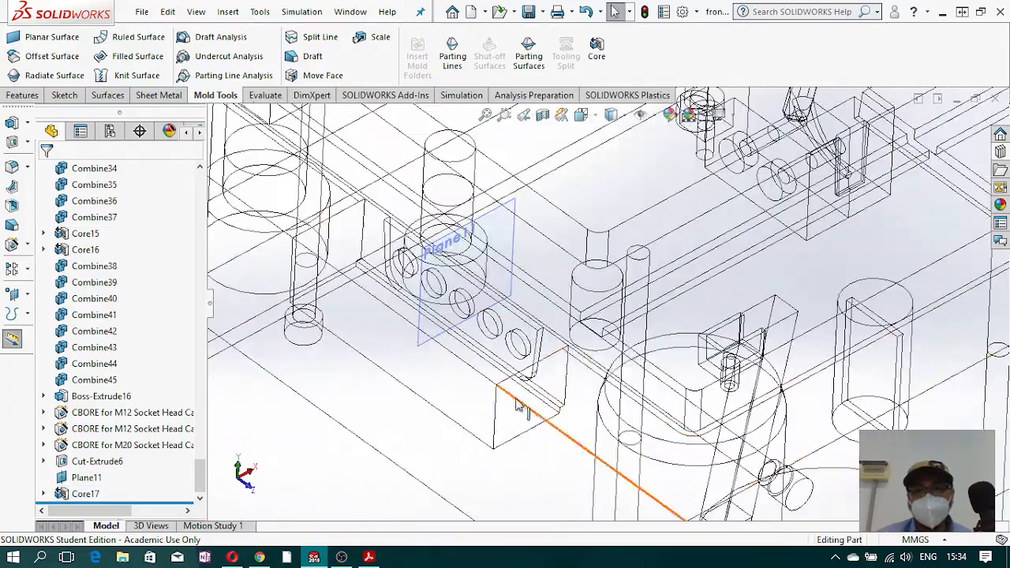
scroll(505, 357, "down", 1)
scroll(505, 357, "up", 4)
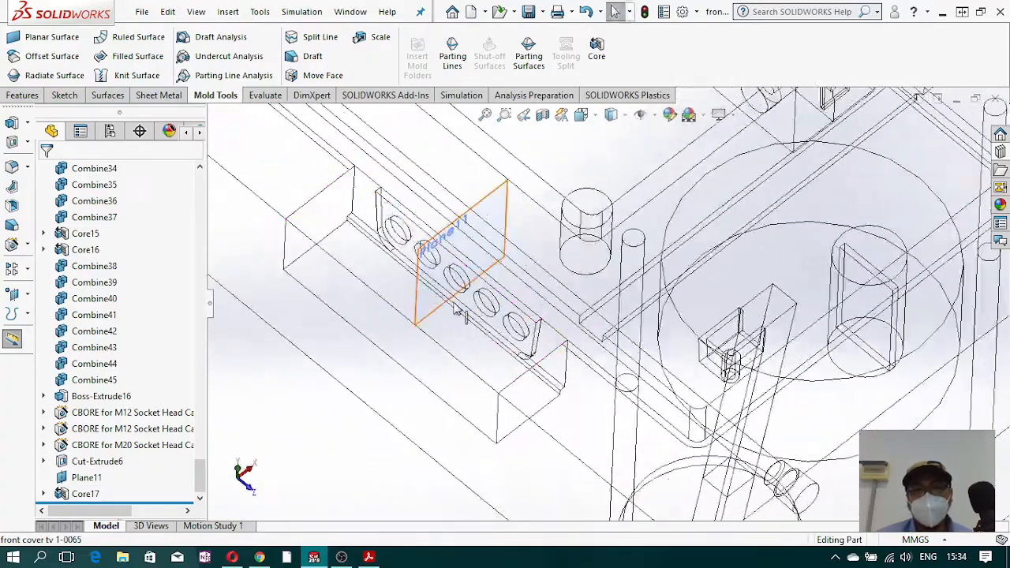
scroll(434, 260, "up", 2)
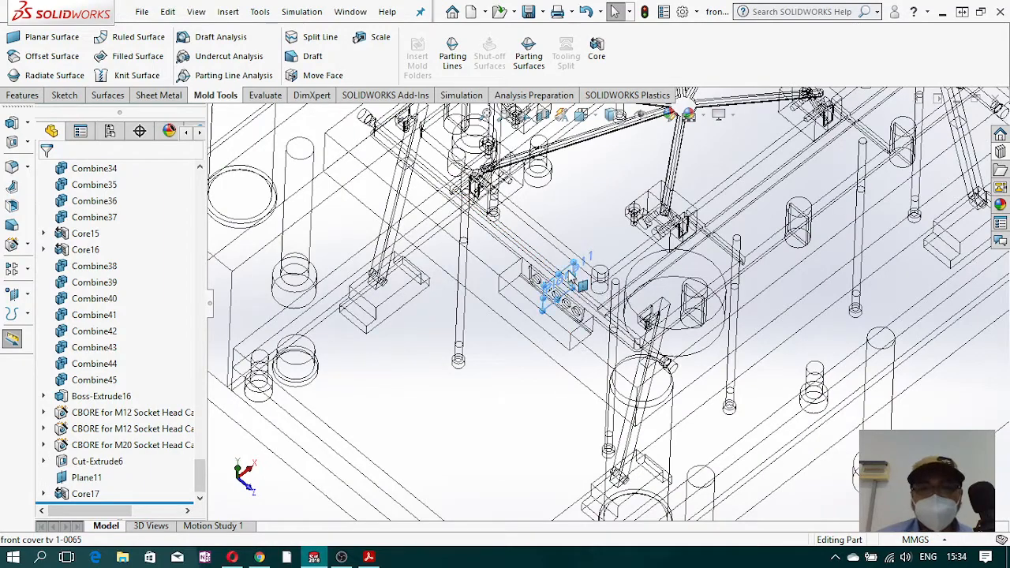
right_click(578, 271)
left_click(625, 250)
- Switch the model to a shaded display and examine how the slider core sits in the side of the insert
scroll(631, 316, "up", 5)
scroll(757, 252, "down", 3)
middle_click_drag(496, 344, 485, 272)
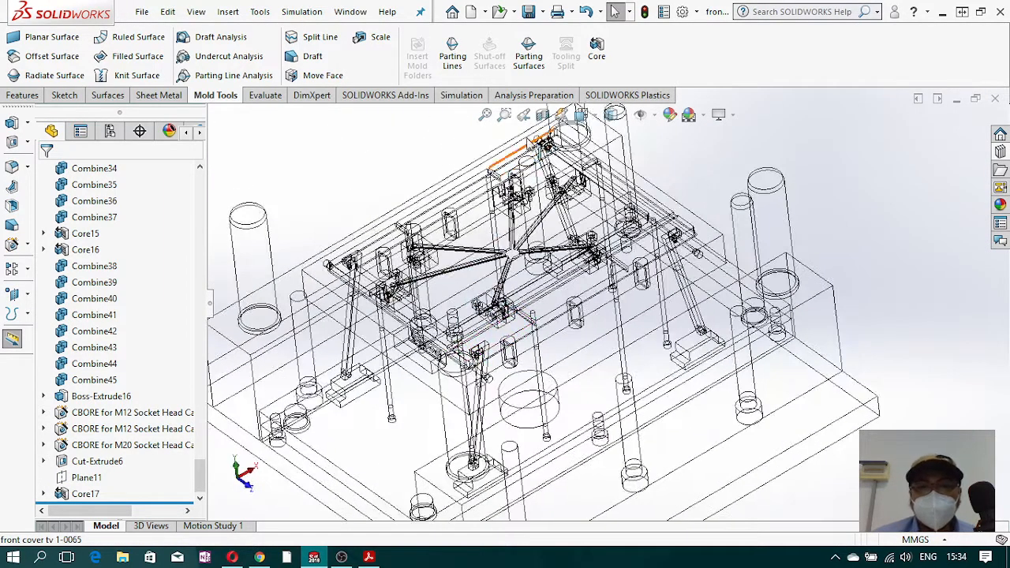
left_click(595, 116)
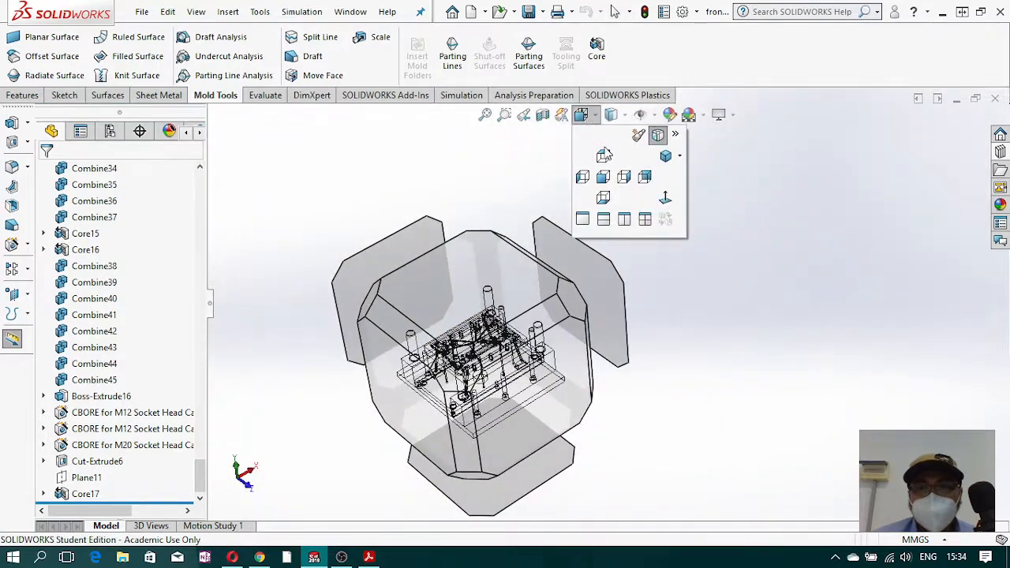
left_click(624, 116)
scroll(460, 347, "down", 10)
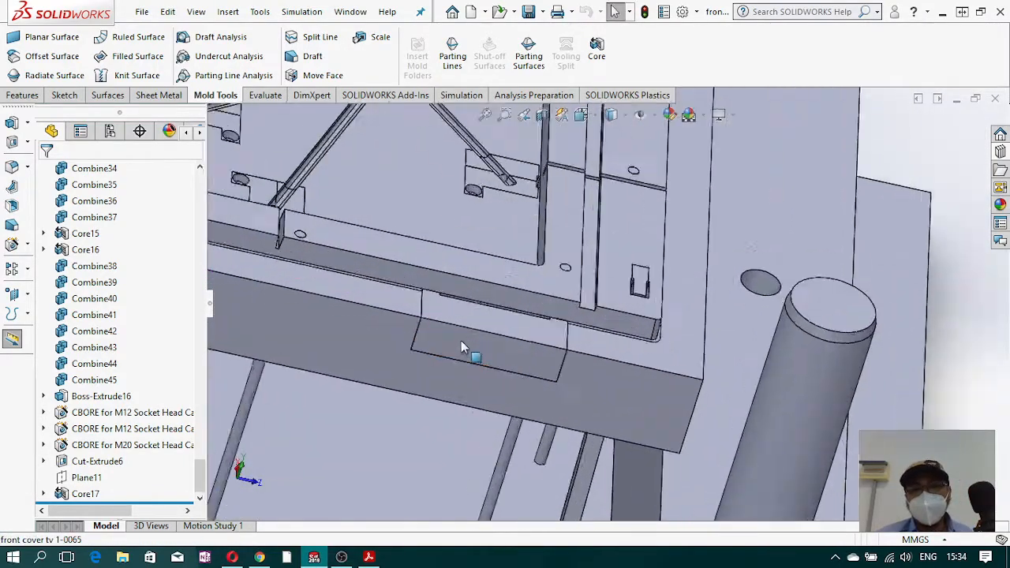
middle_click_drag(461, 347, 459, 399)
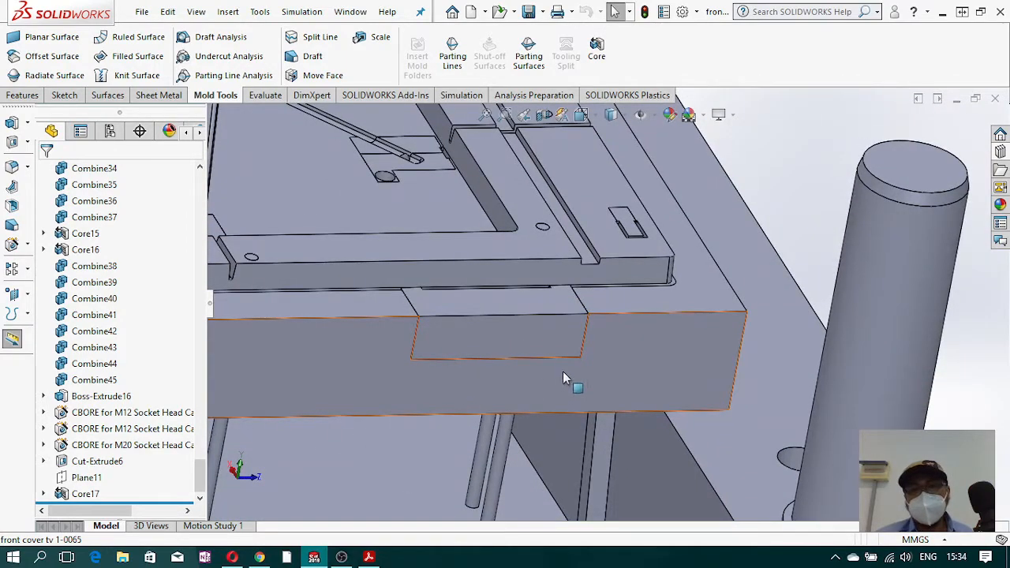
scroll(524, 383, "up", 3)
middle_click_drag(523, 383, 494, 266)
scroll(535, 187, "down", 3)
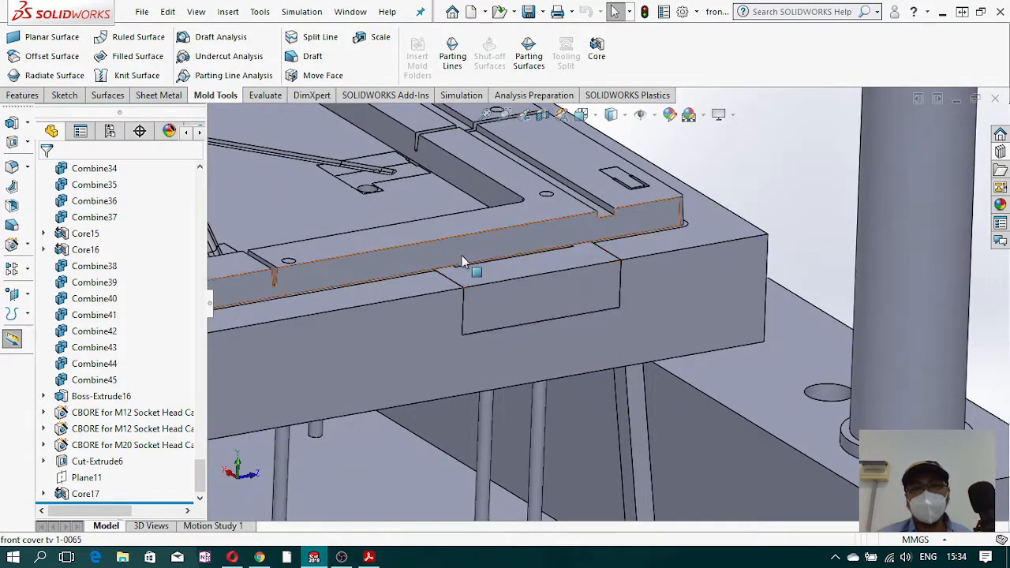
scroll(473, 271, "down", 2)
middle_click_drag(485, 277, 486, 352)
scroll(410, 244, "down", 2)
scroll(444, 262, "down", 2)
middle_click_drag(492, 300, 482, 258)
scroll(676, 324, "up", 8)
middle_click_drag(664, 331, 324, 164)
- Start a JIS hex socket head cap counterbore with the Hole Wizard and place two hole points on the insert's side face below the slider core
left_click(64, 94)
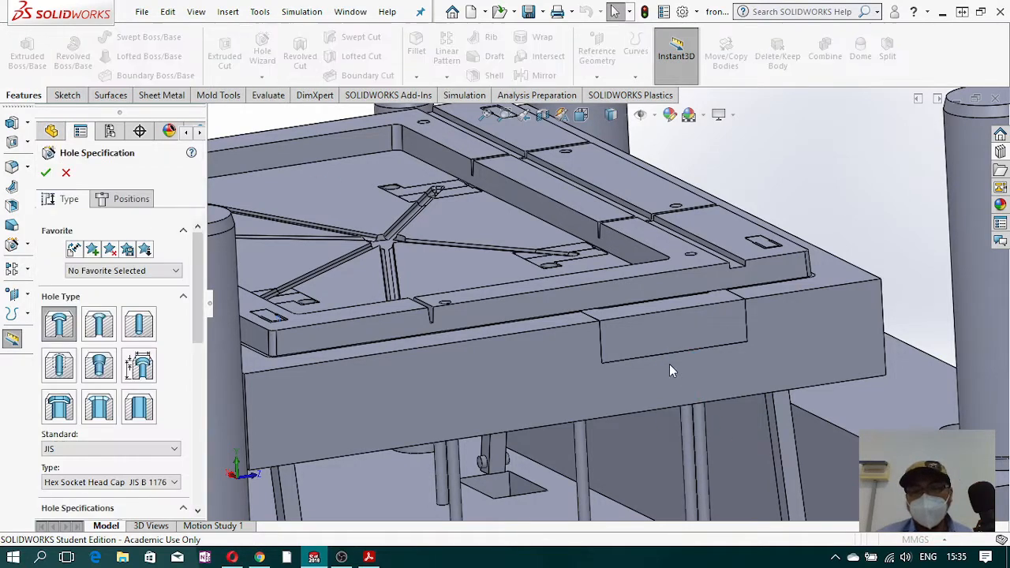
left_click(126, 199)
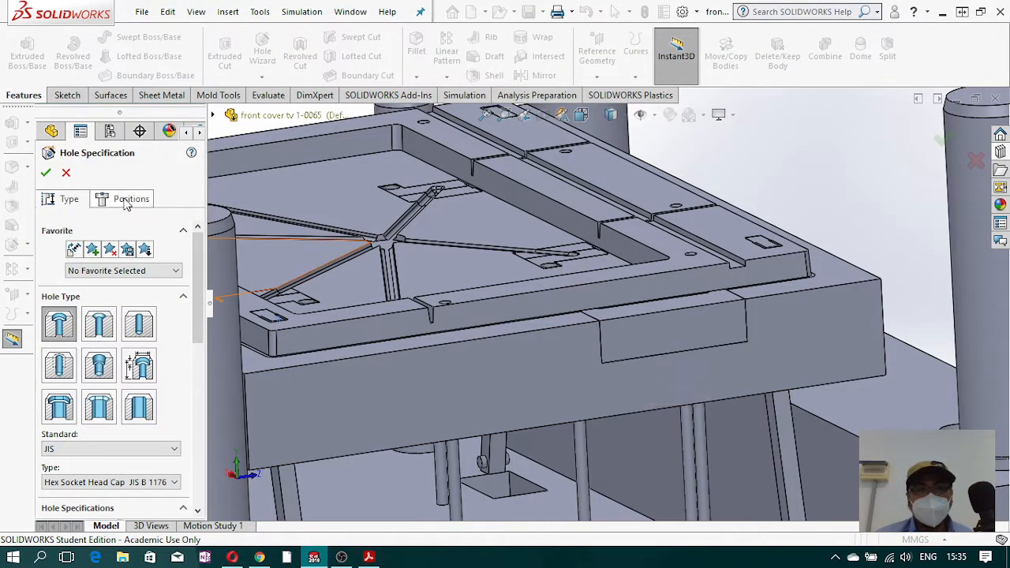
left_click(667, 371)
left_click(654, 372)
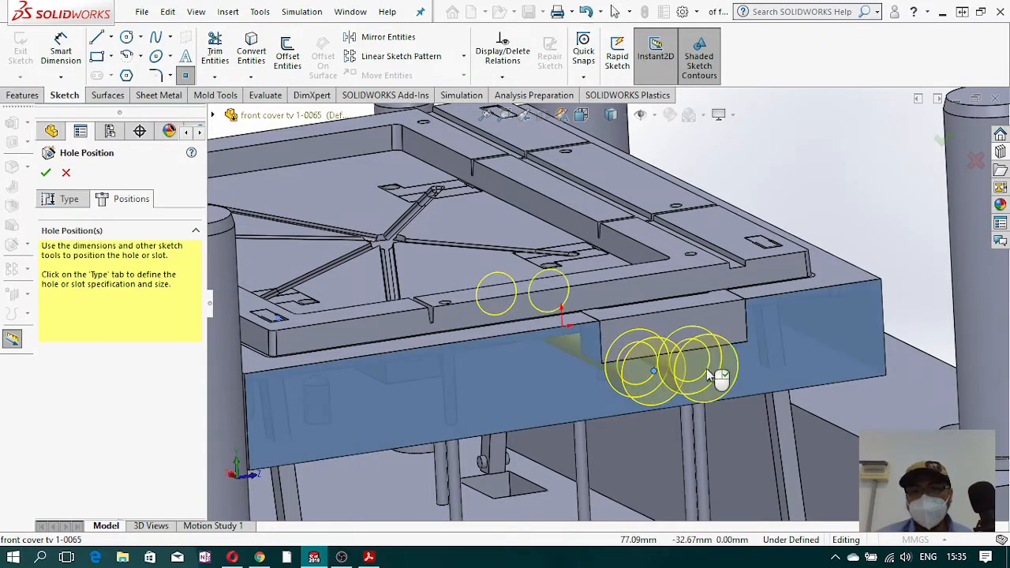
left_click(706, 365)
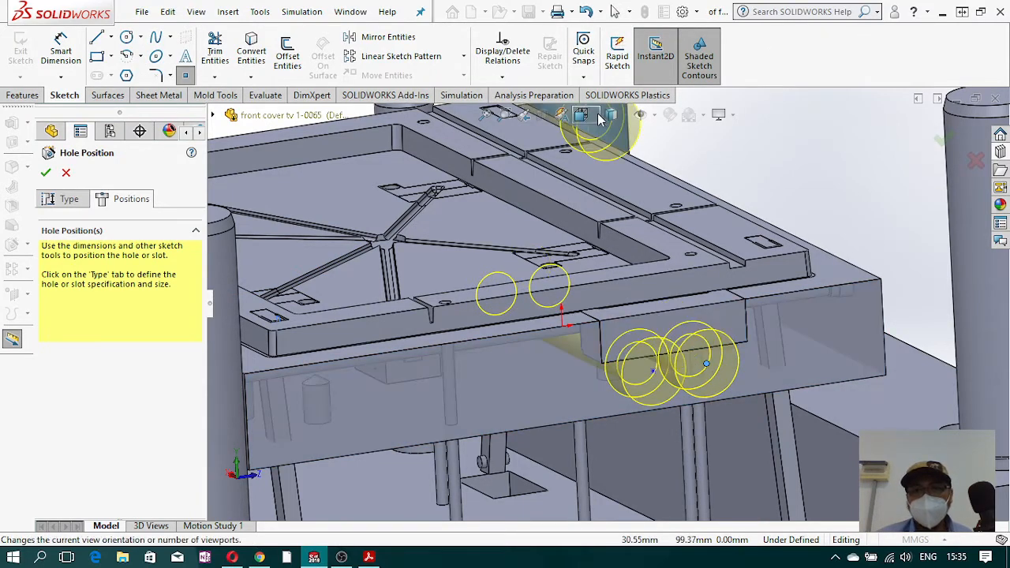
- Show the hole position sketch face-on in wireframe display with the Smart Dimension tool active
left_click(580, 115)
left_click(665, 197)
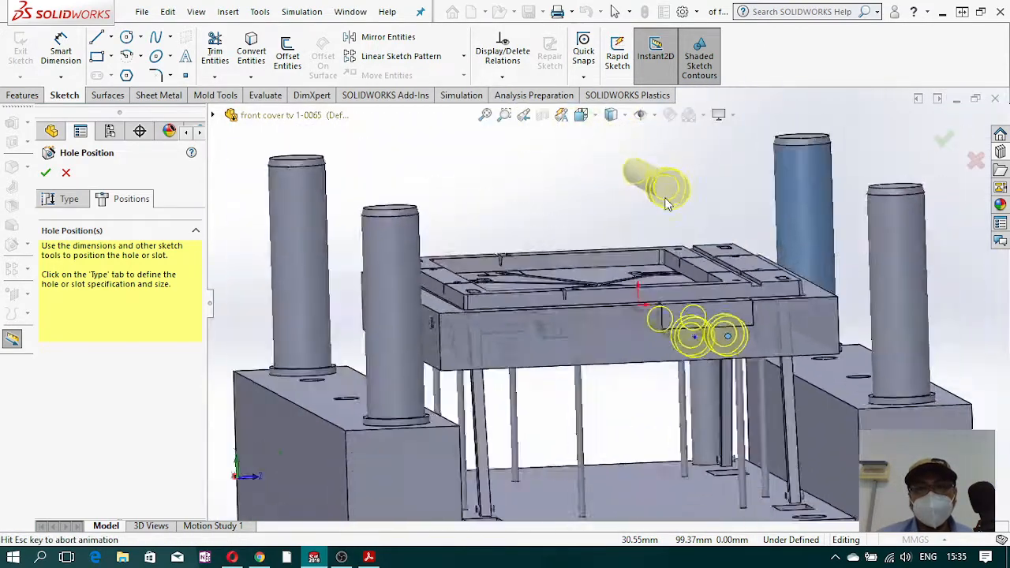
left_click(63, 49)
scroll(596, 284, "down", 3)
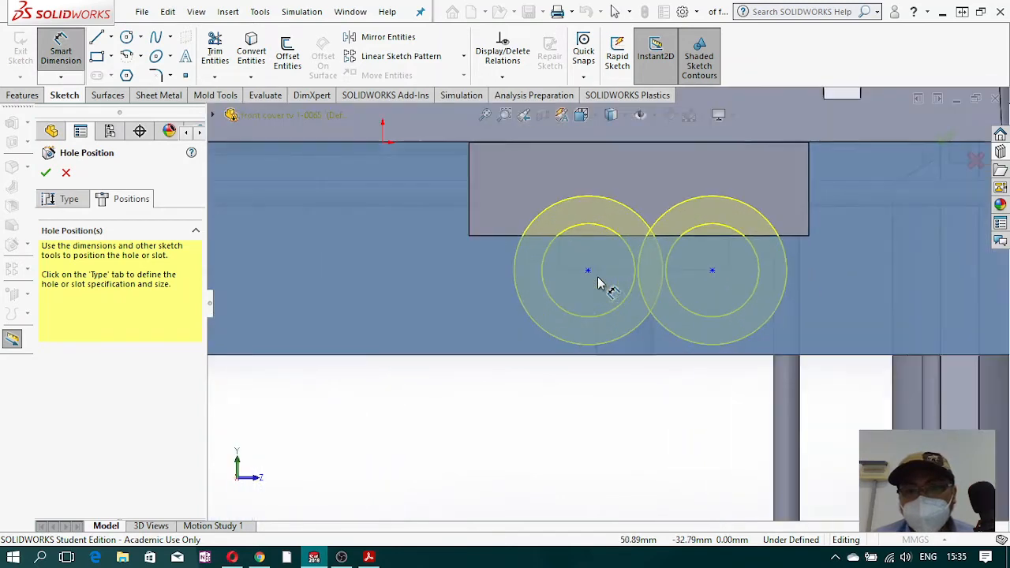
left_click(611, 115)
left_click(610, 211)
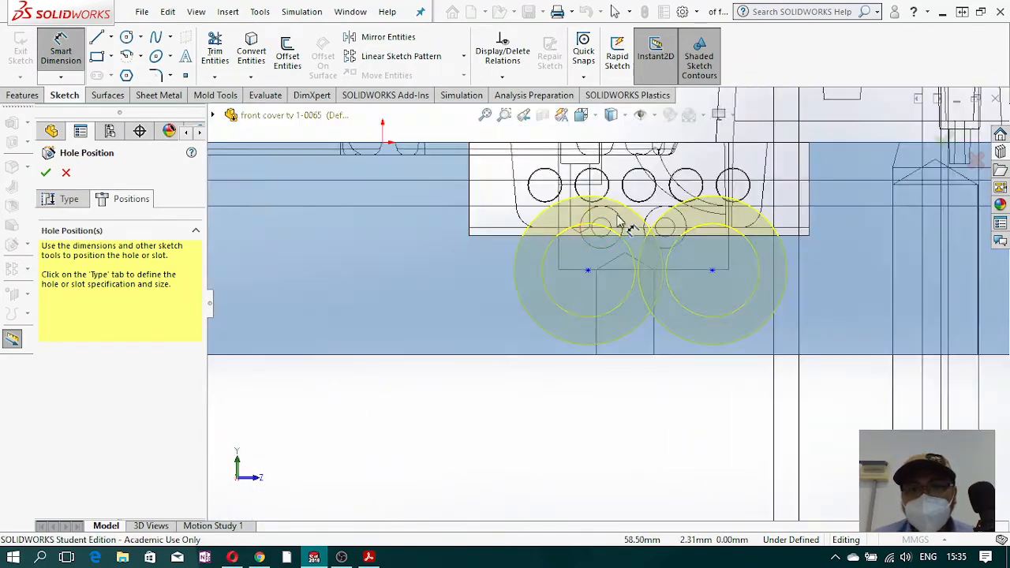
- Dimension the left hole point horizontally from the center of the middle one of the five small circles and set it to 20 mm
scroll(688, 308, "up", 2)
scroll(619, 265, "down", 3)
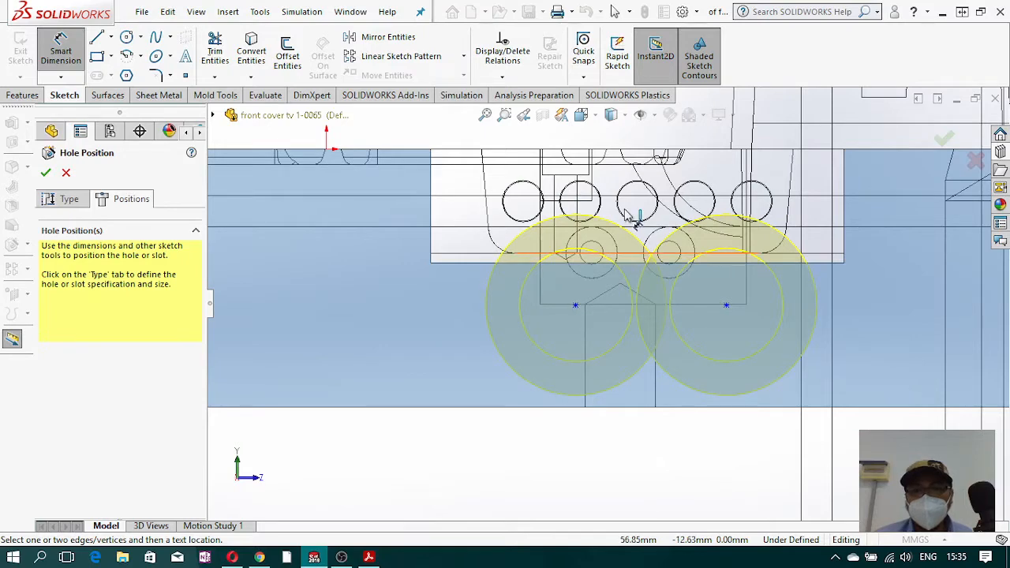
scroll(631, 225, "down", 3)
left_click(641, 262)
left_click(453, 518)
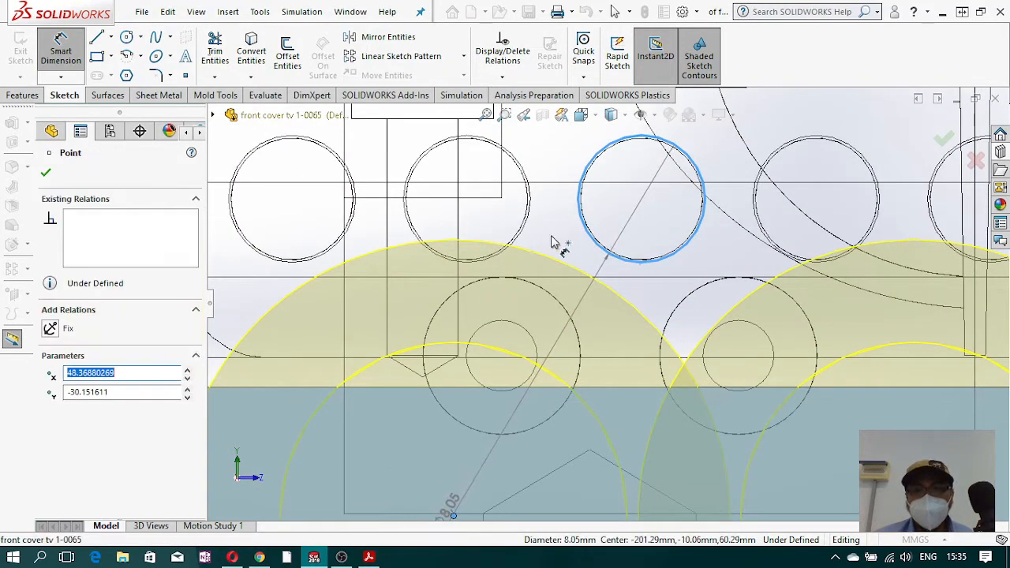
left_click(584, 162)
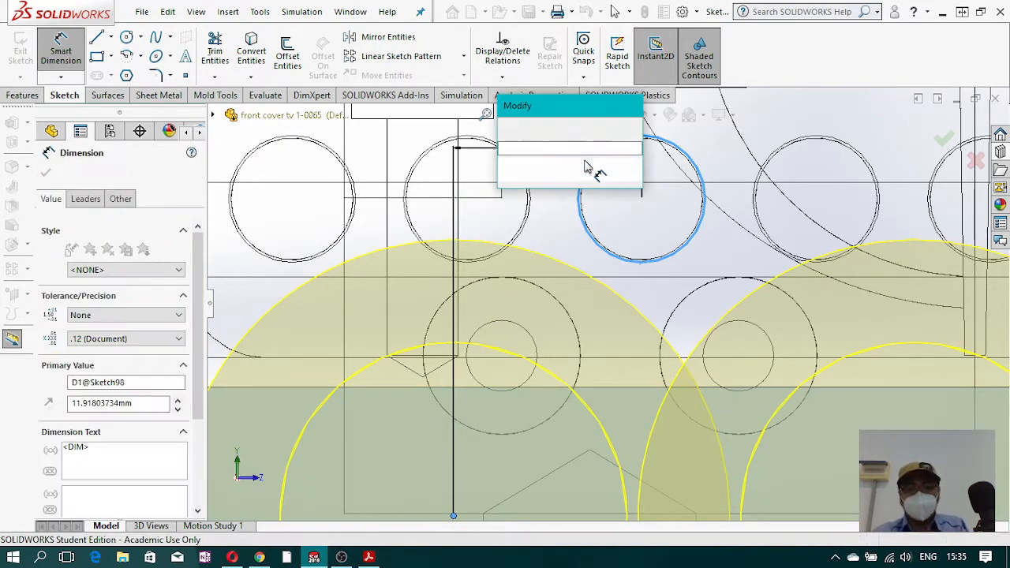
type("20")
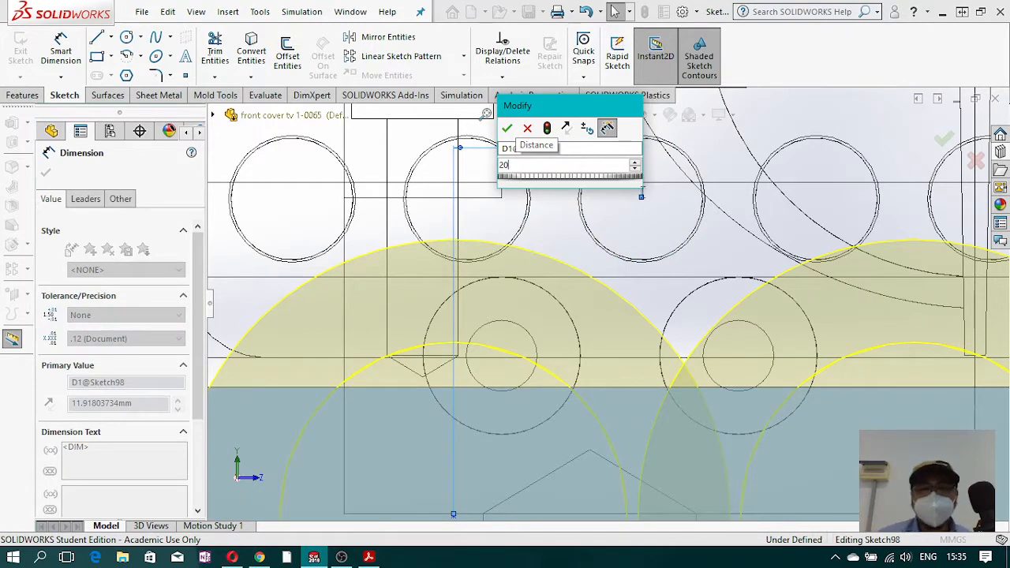
key("Escape")
- Dimension the horizontal spacing between the two hole points, set it to 40 mm, and finish dimensioning
scroll(612, 372, "up", 5)
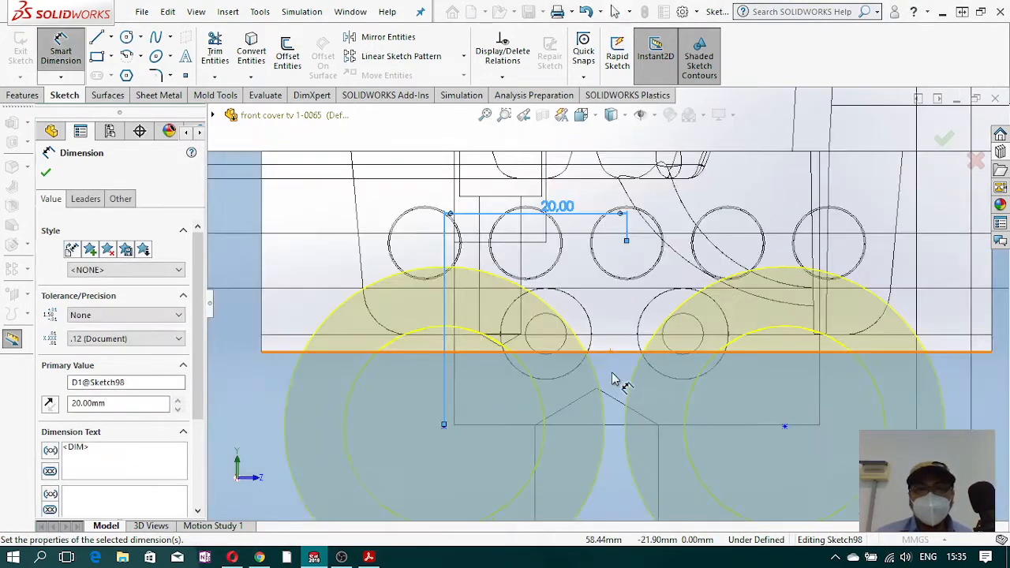
scroll(641, 300, "down", 2)
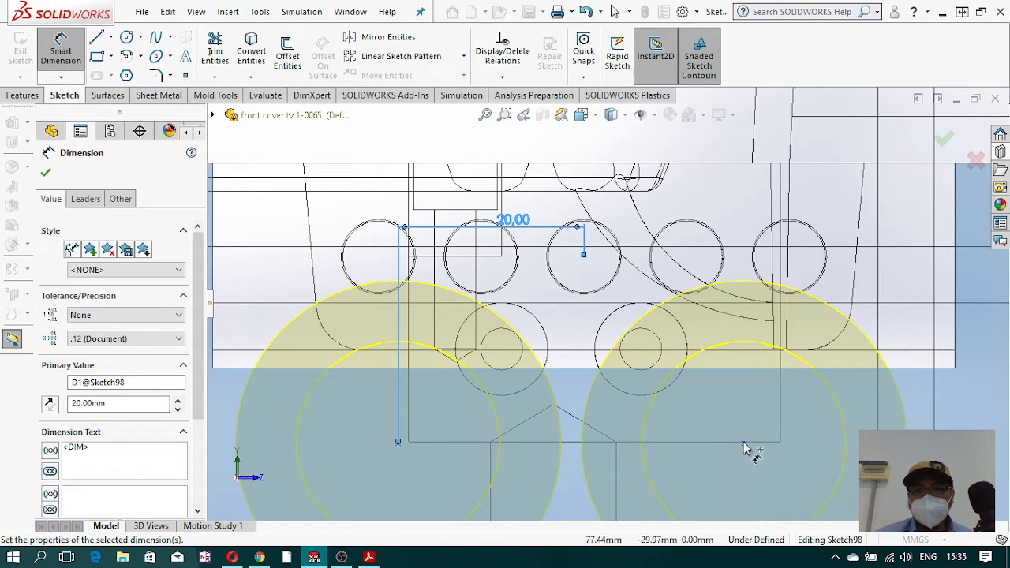
left_click(744, 446)
left_click(397, 446)
left_click(575, 506)
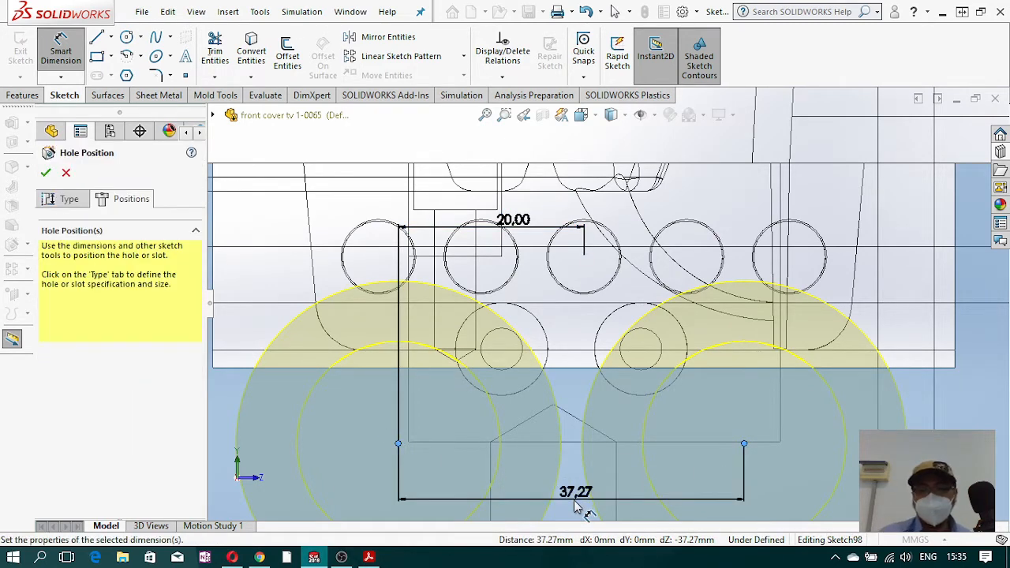
type("40")
key("Escape")
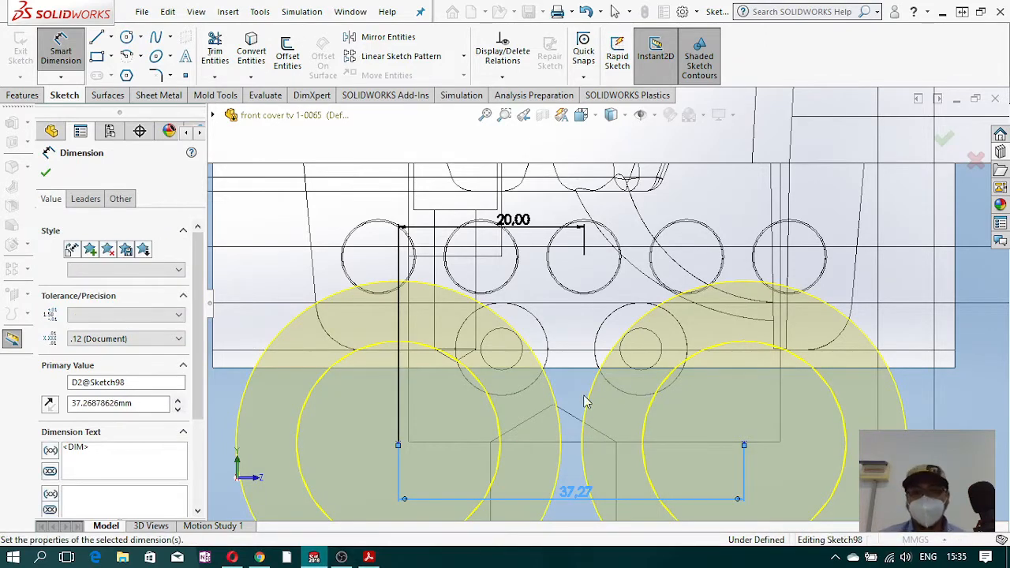
scroll(570, 368, "up", 5)
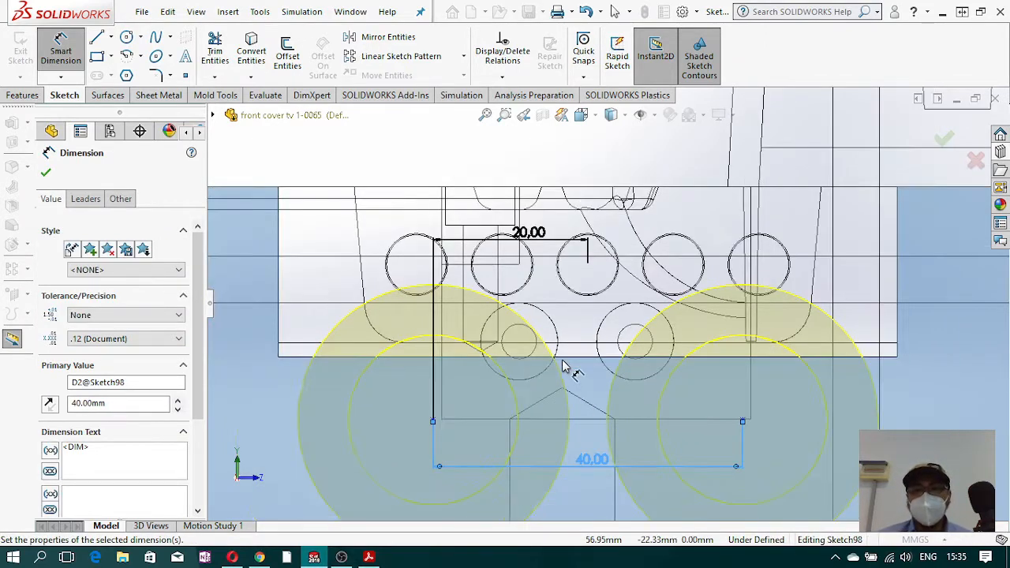
middle_click_drag(564, 368, 505, 339)
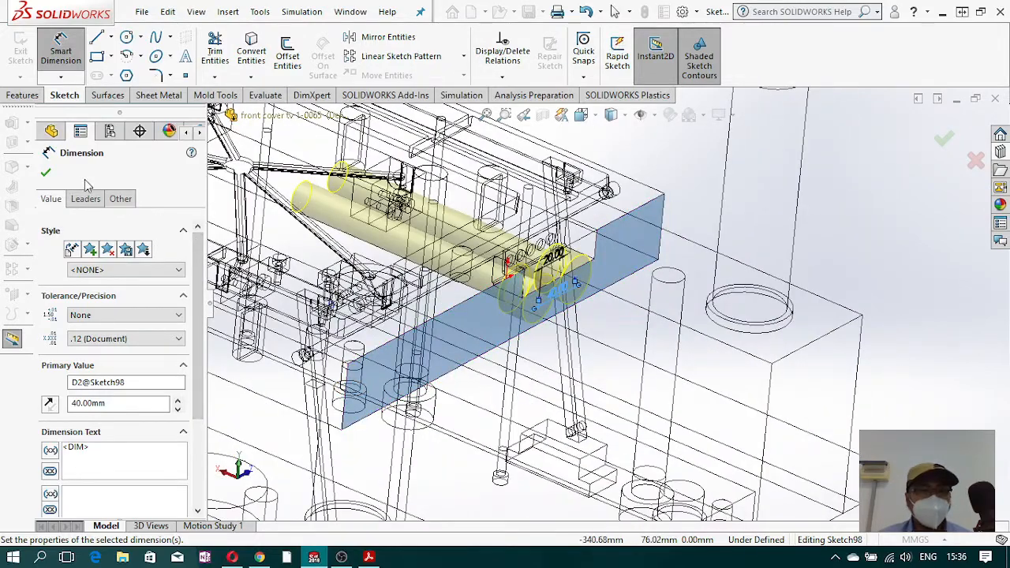
left_click(46, 173)
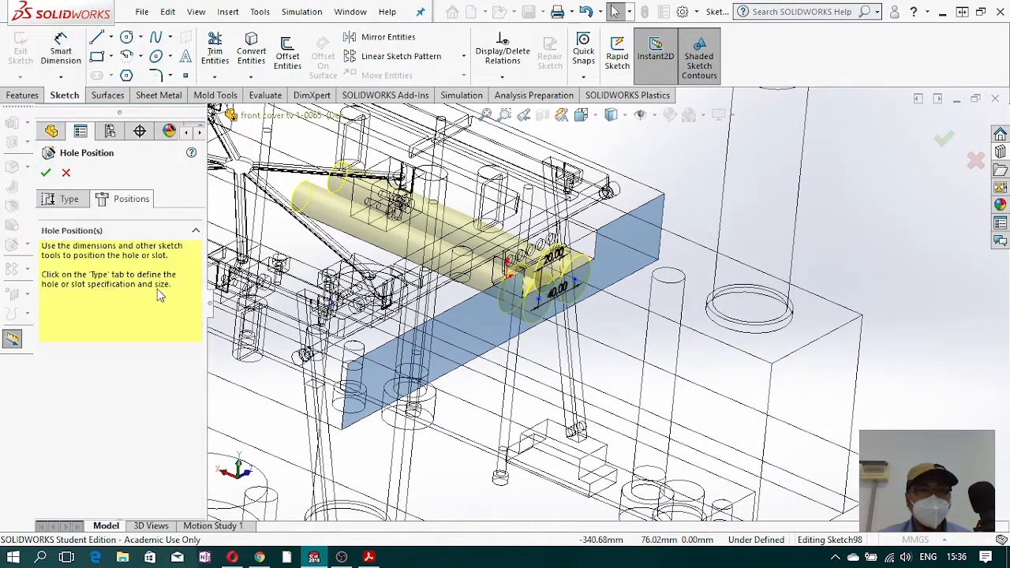
- In the hole position sketch, dimension the left hole point vertically from the origin and set it to 30 mm
left_click(70, 199)
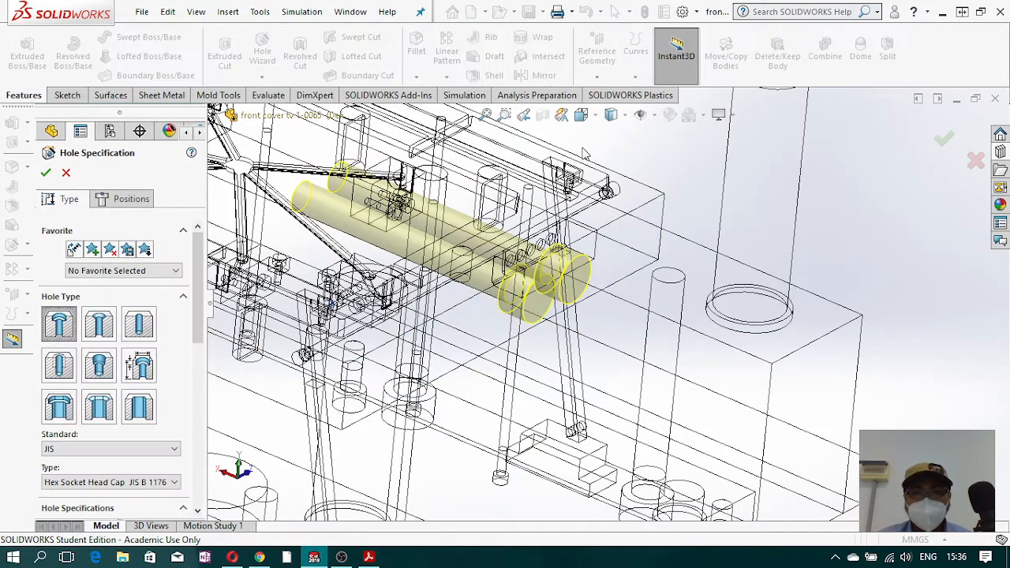
left_click(131, 200)
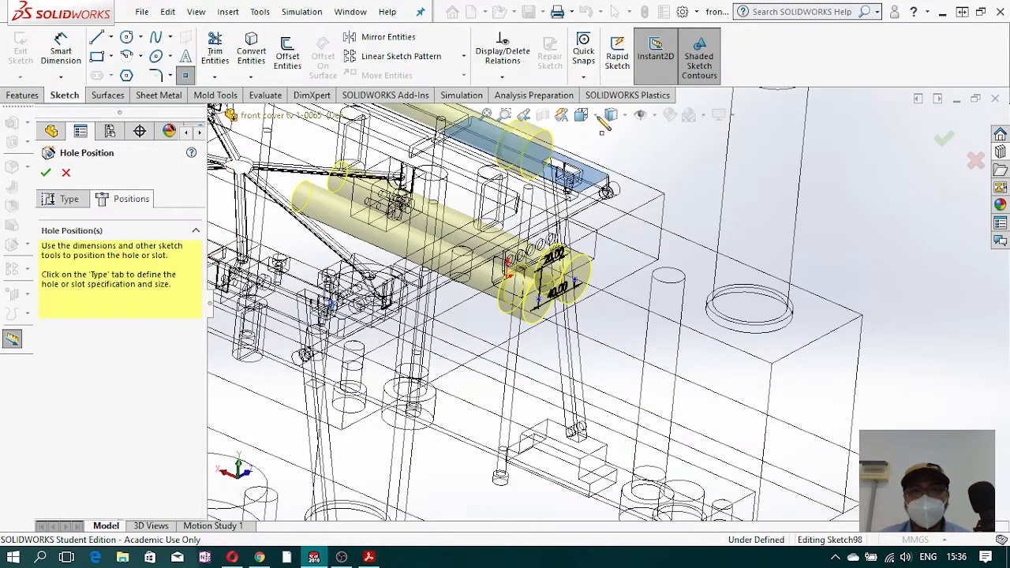
left_click(596, 116)
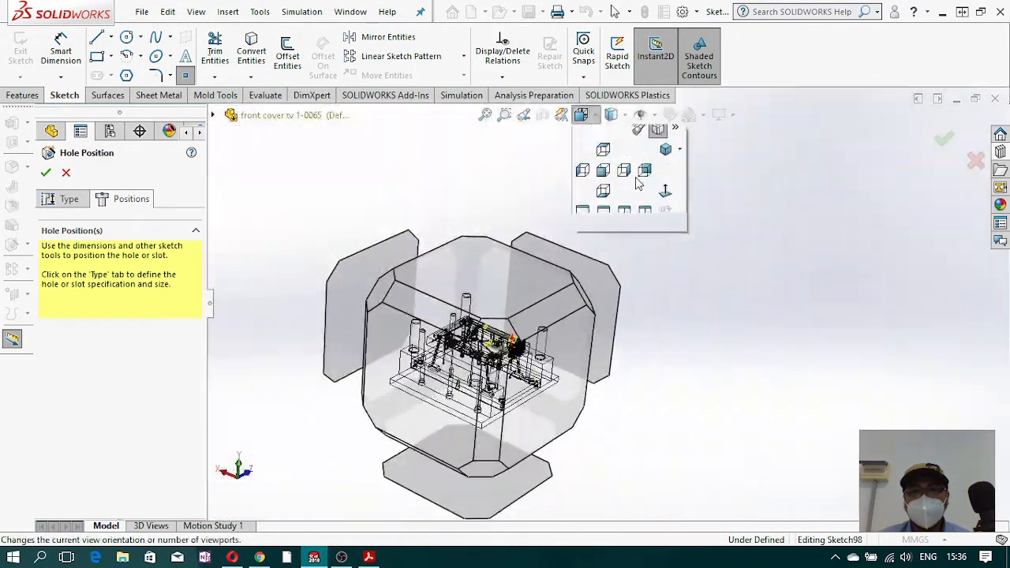
left_click(663, 154)
scroll(623, 276, "down", 5)
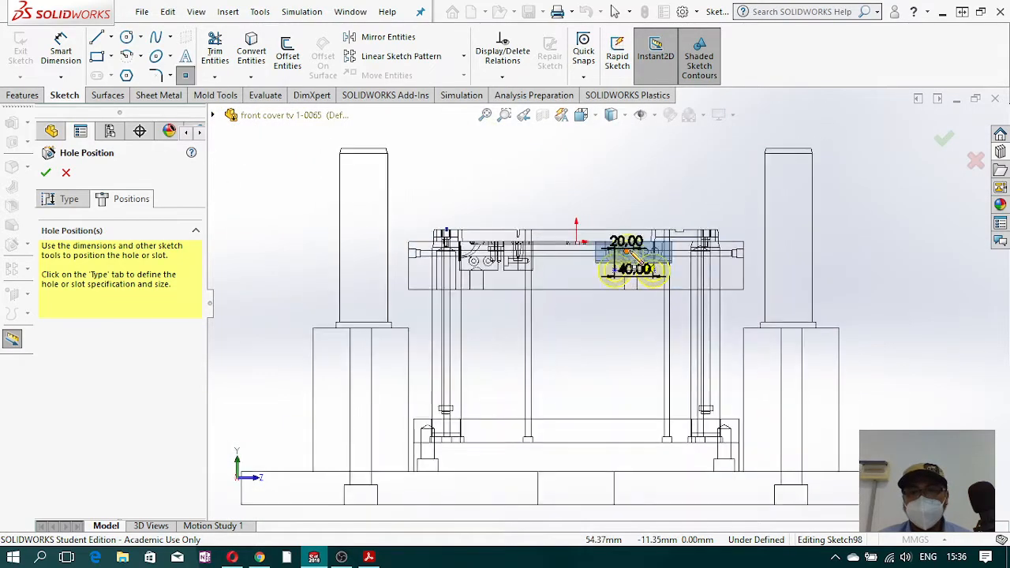
scroll(635, 298, "down", 2)
left_click(61, 51)
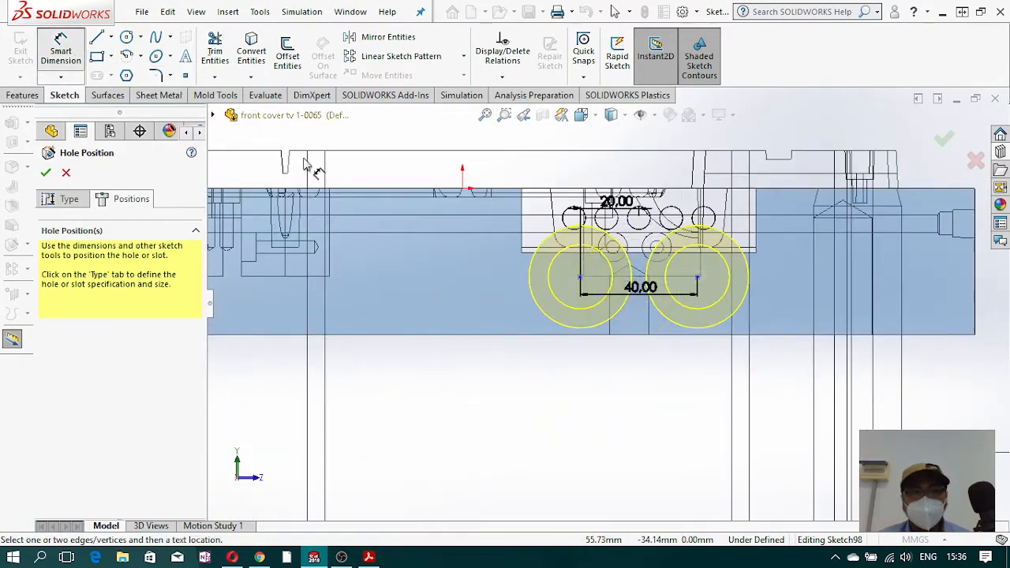
scroll(663, 244, "down", 3)
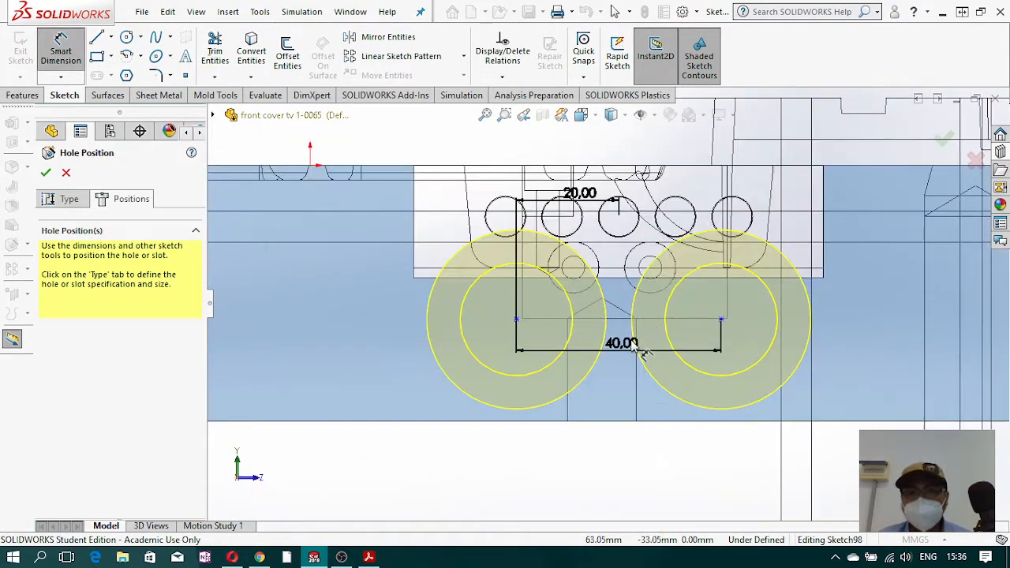
left_click(516, 320)
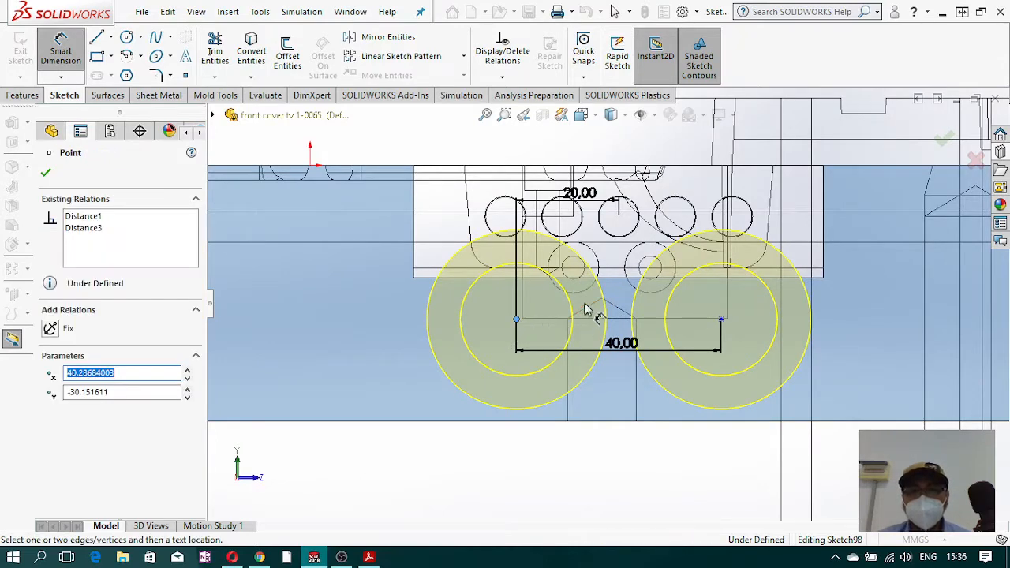
left_click(311, 167)
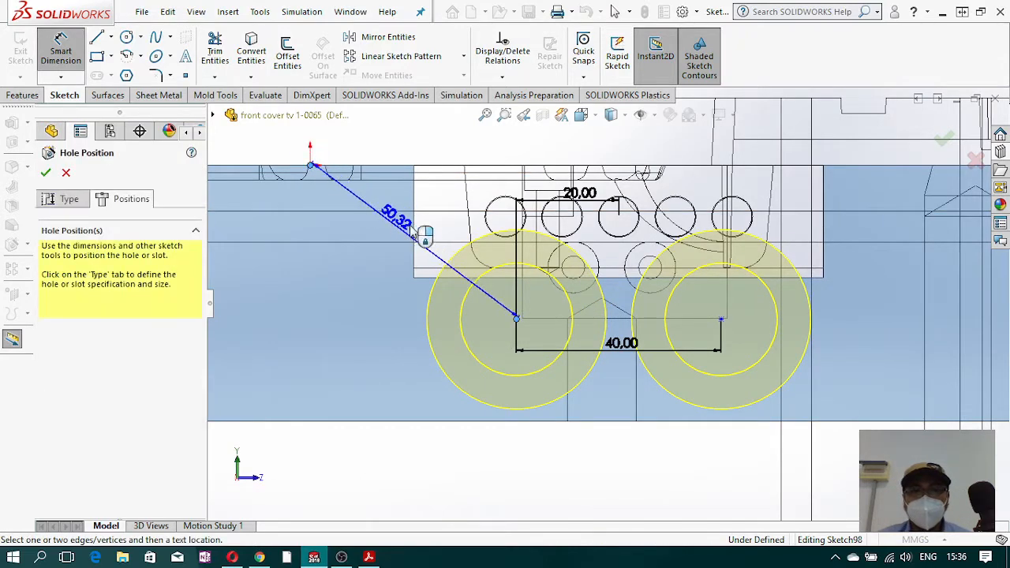
left_click(260, 227)
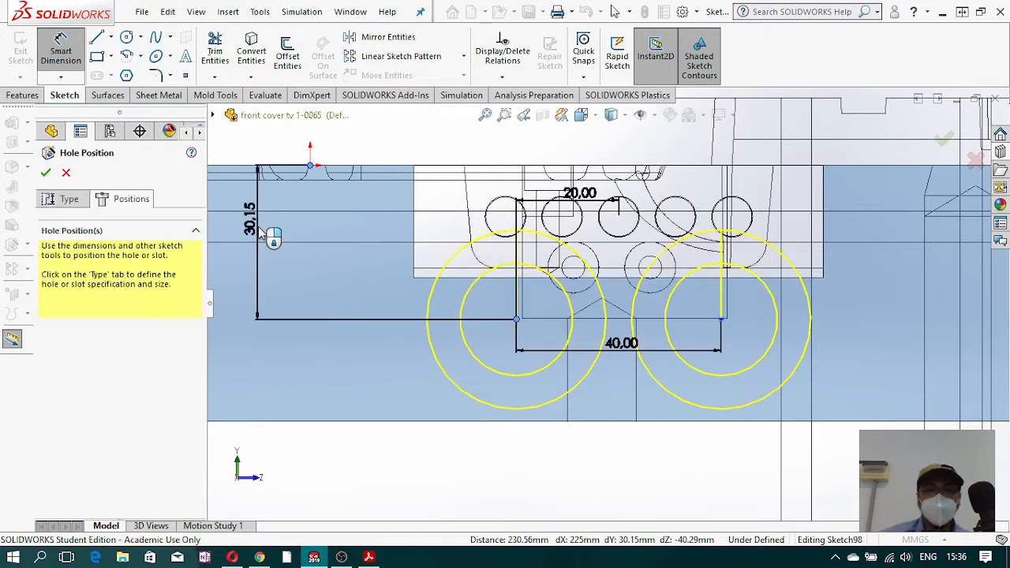
type("30")
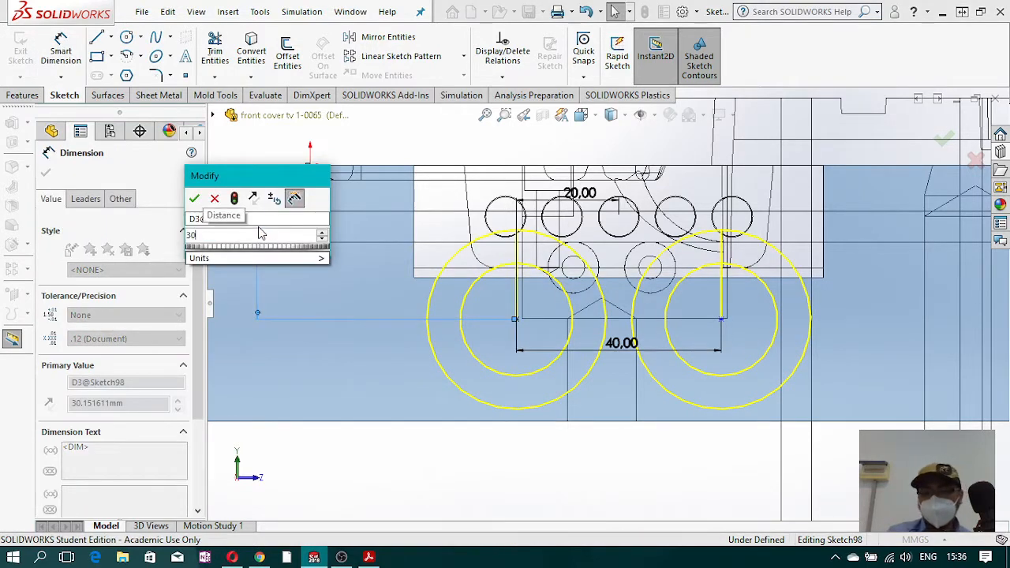
key("Escape")
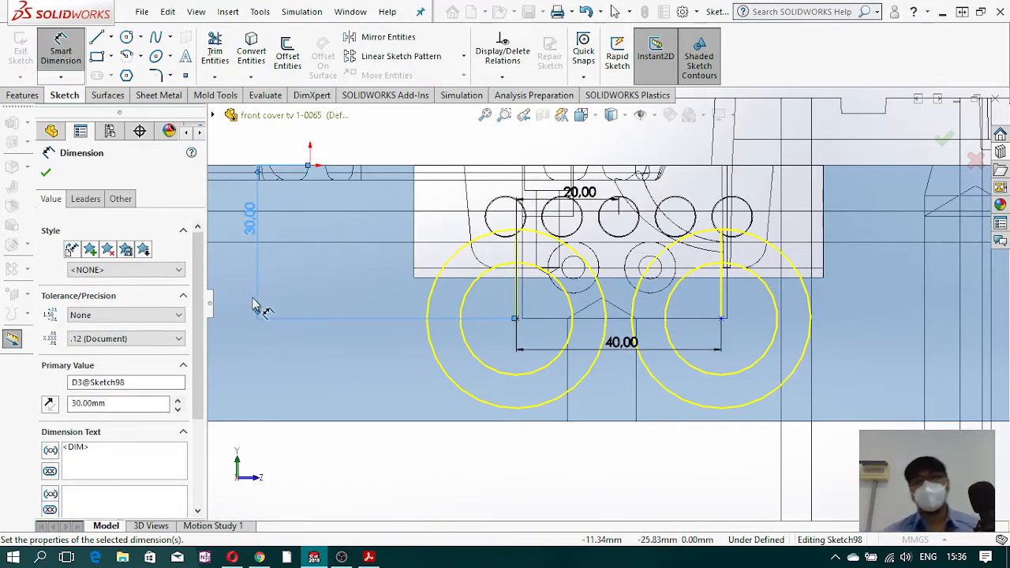
- Set the vertical dimension between the origin and the left hole point to 25 mm
left_click(639, 347)
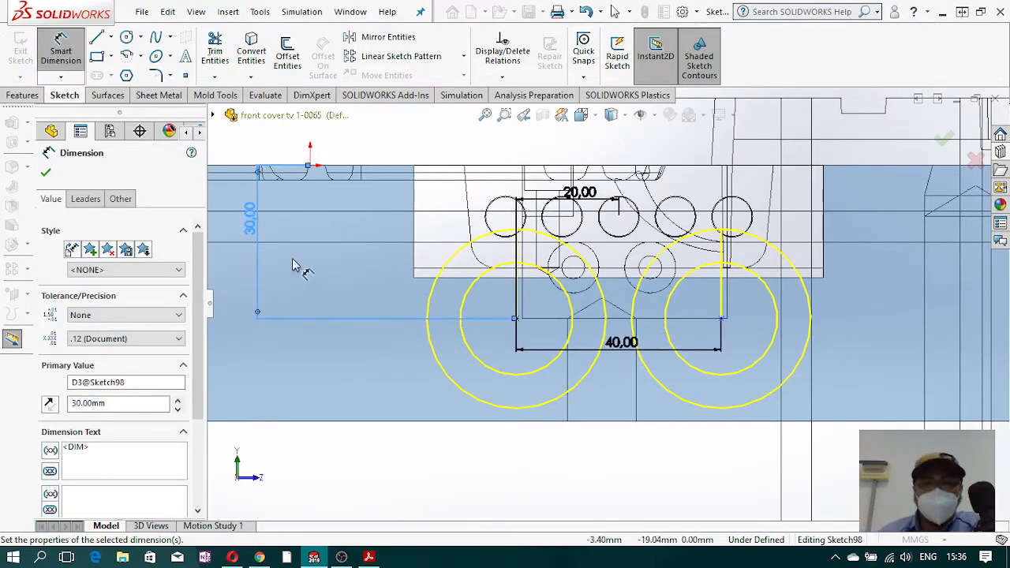
key("Escape")
double_click(251, 229)
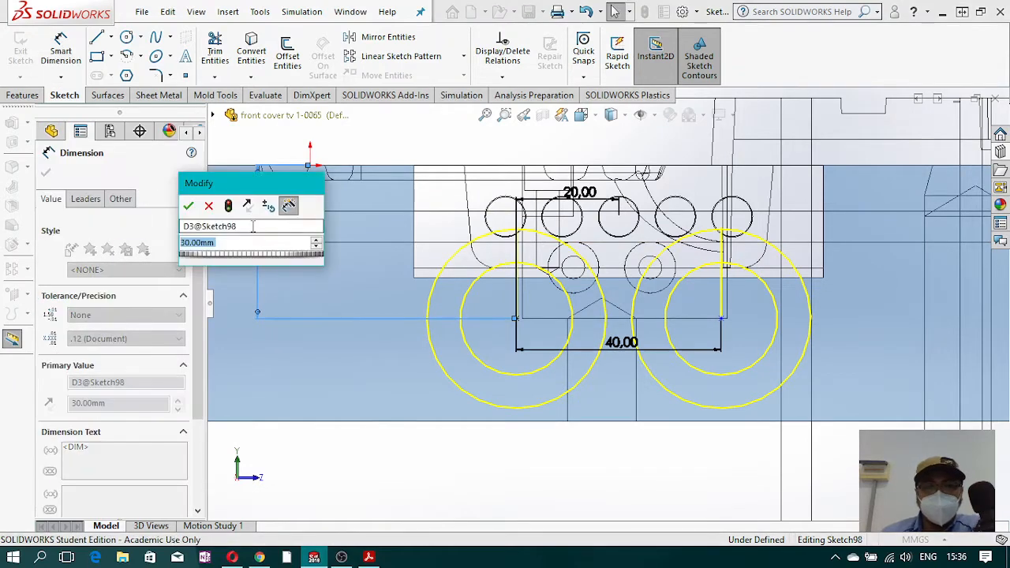
type("25")
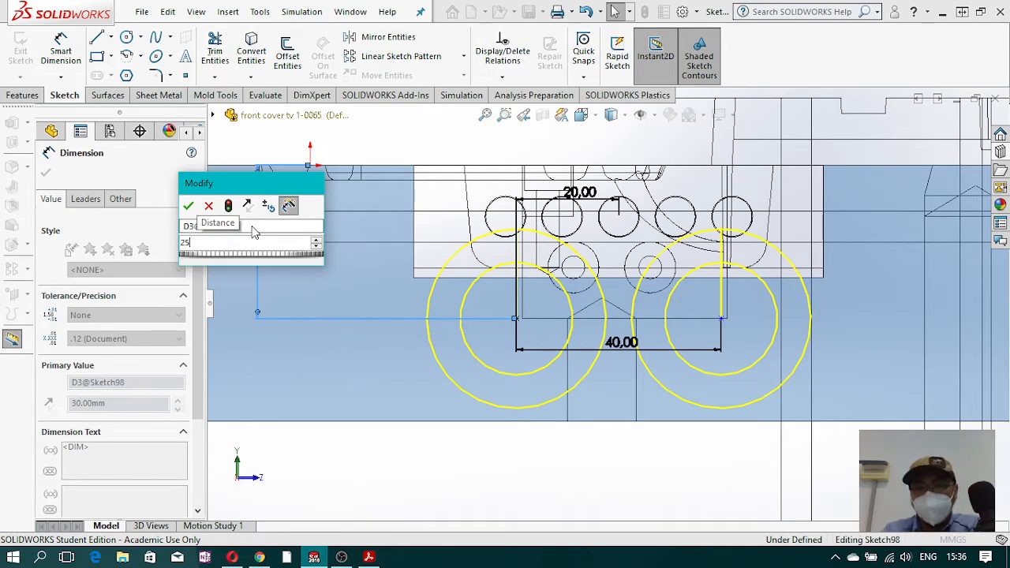
key("Return")
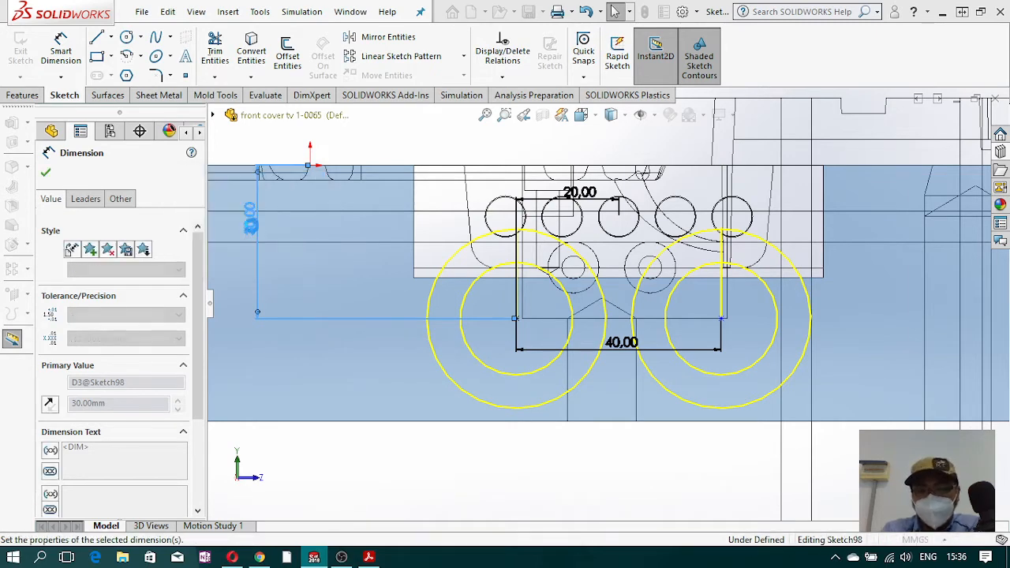
- Set the left hole point's vertical distance from the origin to 28 mm and finish positioning the holes
double_click(249, 218)
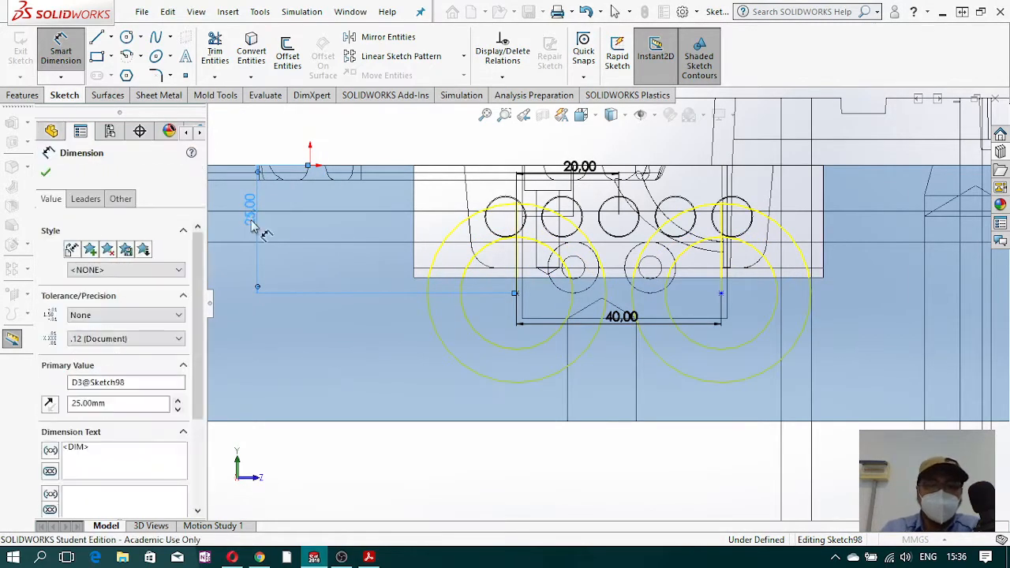
type("28")
key("Return")
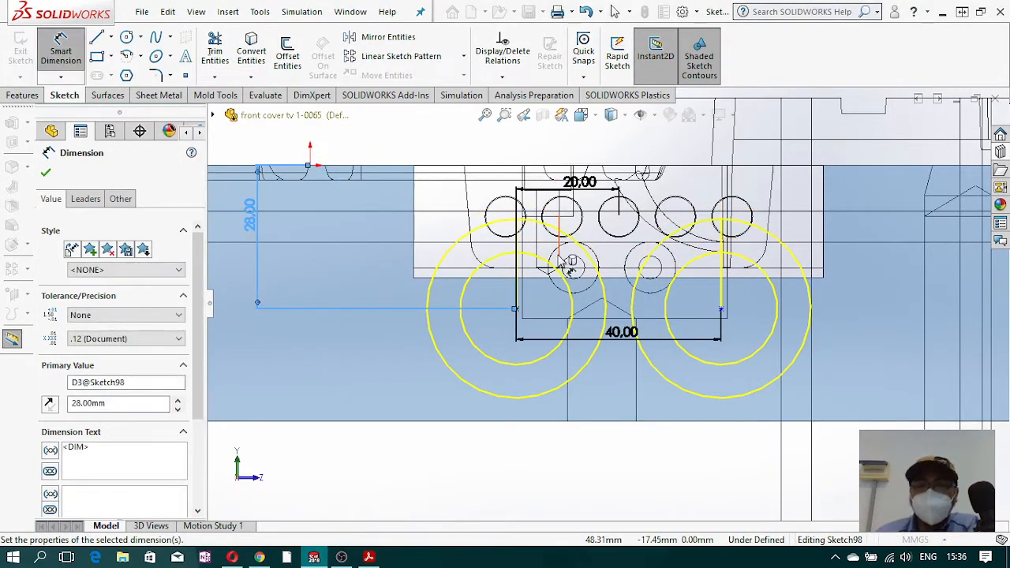
scroll(661, 323, "up", 6)
middle_click_drag(528, 251, 583, 281)
scroll(588, 283, "down", 3)
left_click(46, 172)
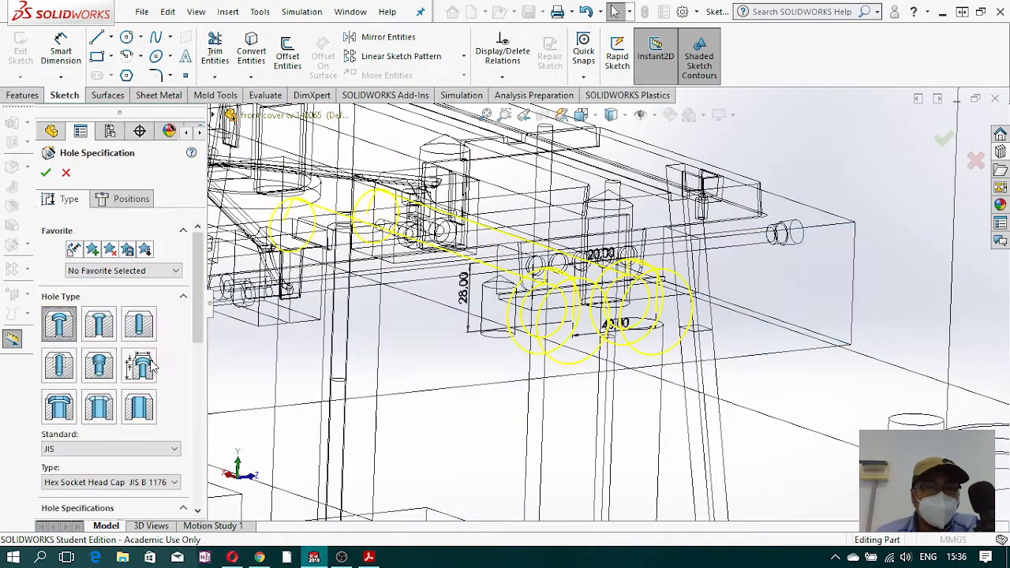
- Change the counterbore to a plain hole with custom sizing reset to its defaults, using JIS drill sizes
left_click(151, 332)
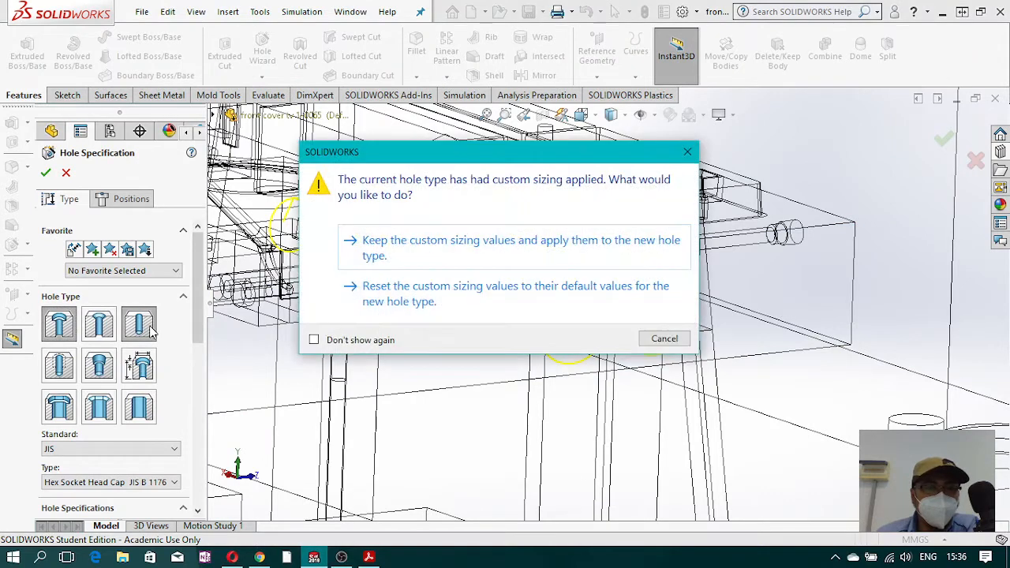
left_click(476, 296)
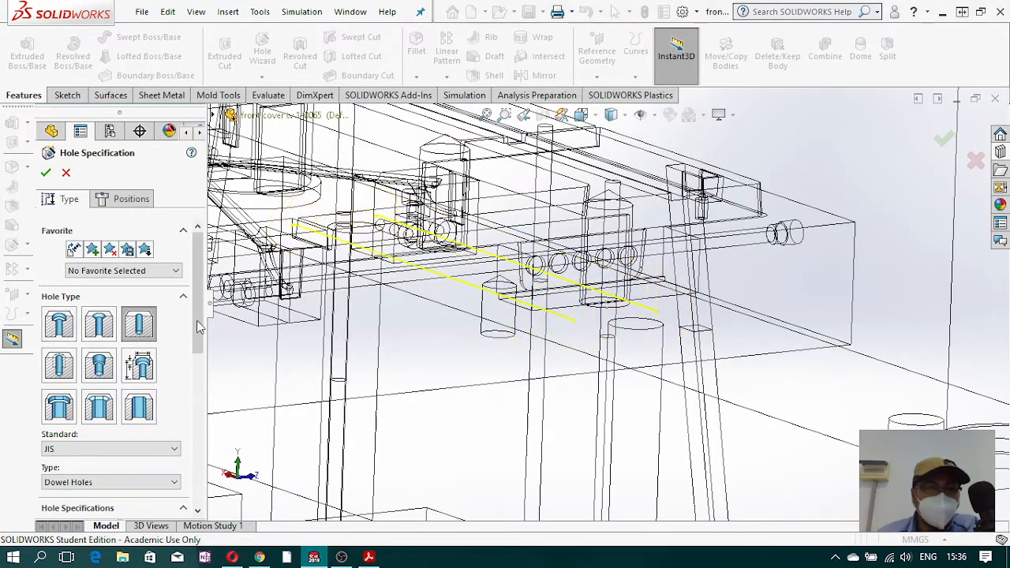
scroll(199, 318, "down", 3)
left_click(166, 363)
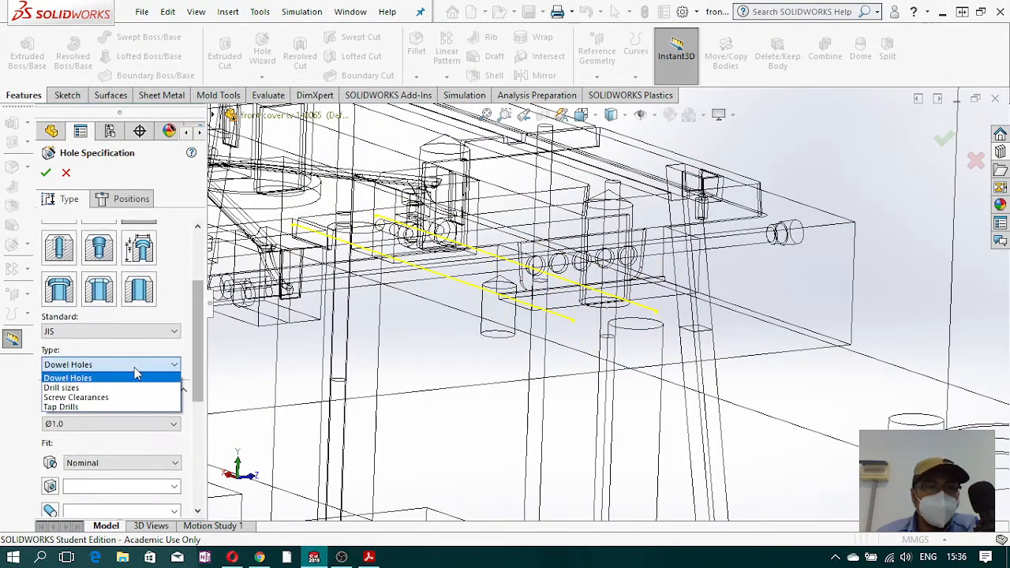
left_click(124, 388)
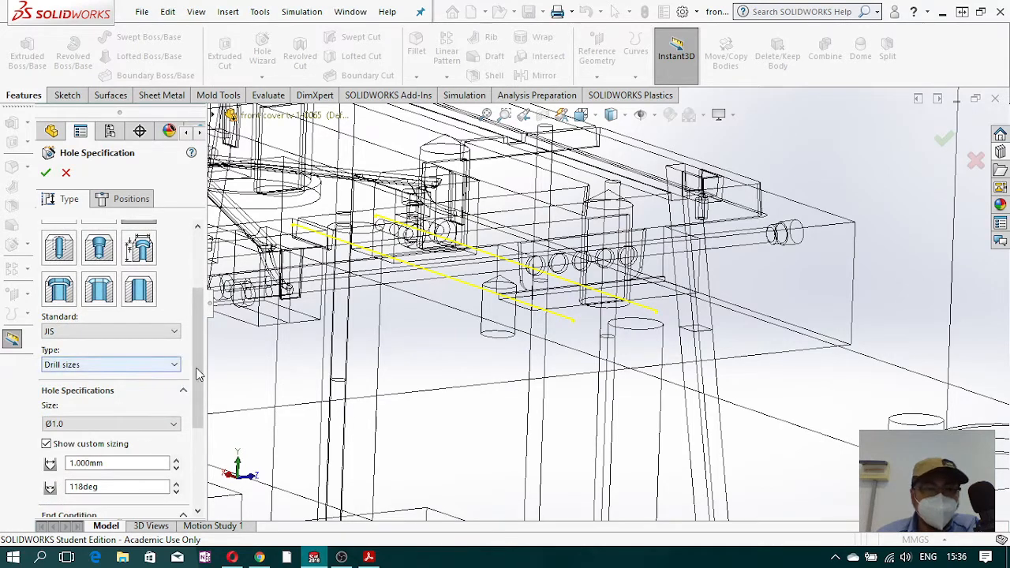
scroll(201, 381, "down", 1)
scroll(201, 382, "down", 2)
scroll(201, 382, "up", 1)
left_click(173, 319)
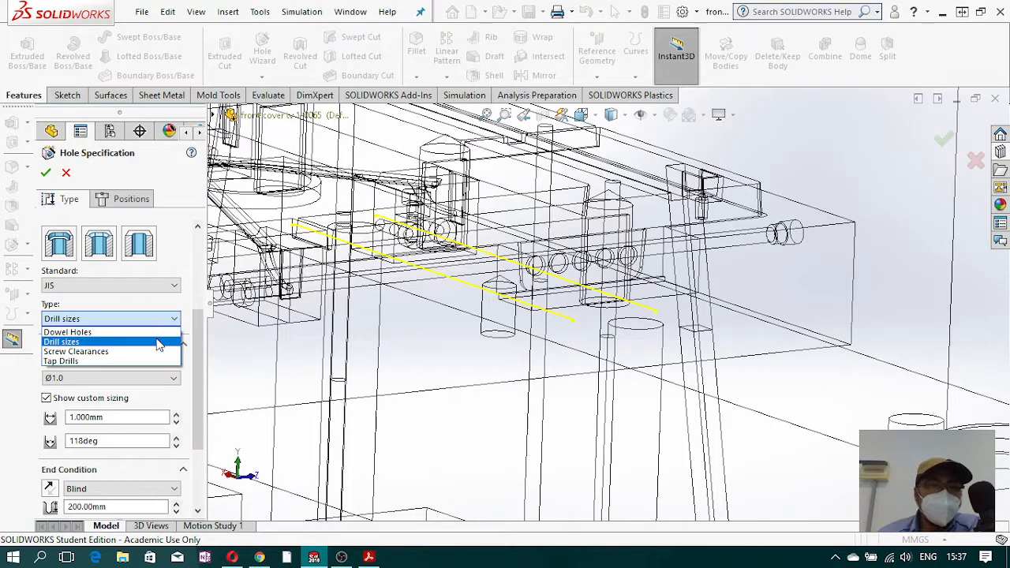
left_click(86, 343)
scroll(201, 339, "down", 2)
- Set the drill size of the two holes to Ø8.0 and inspect their preview against the surrounding features
left_click(174, 359)
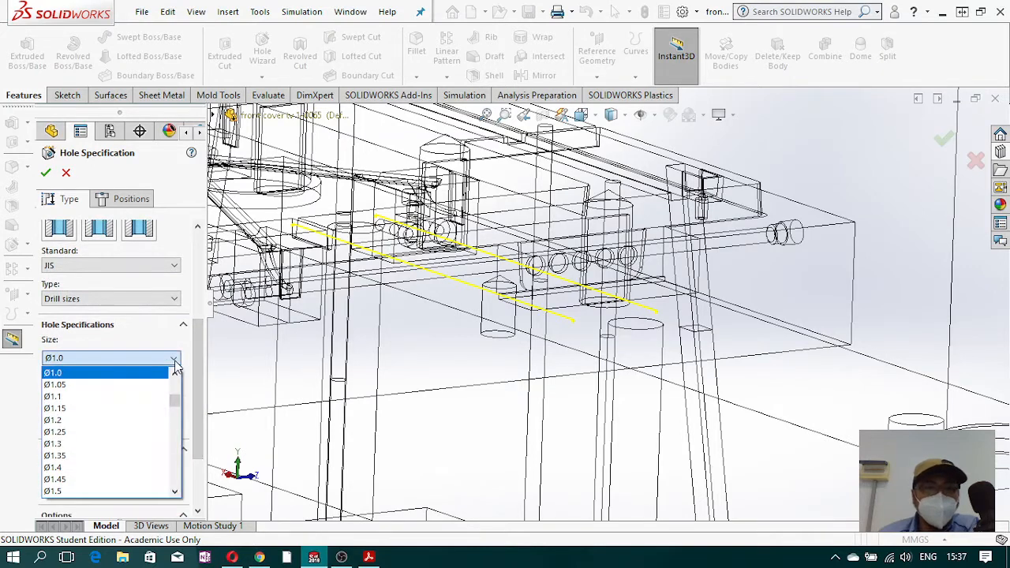
scroll(138, 415, "down", 7)
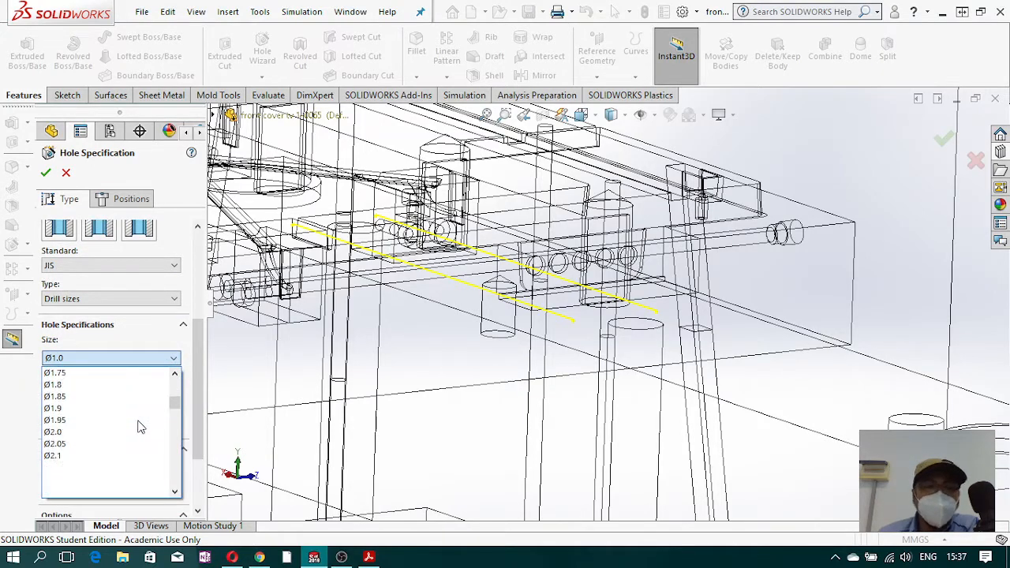
scroll(125, 427, "down", 1)
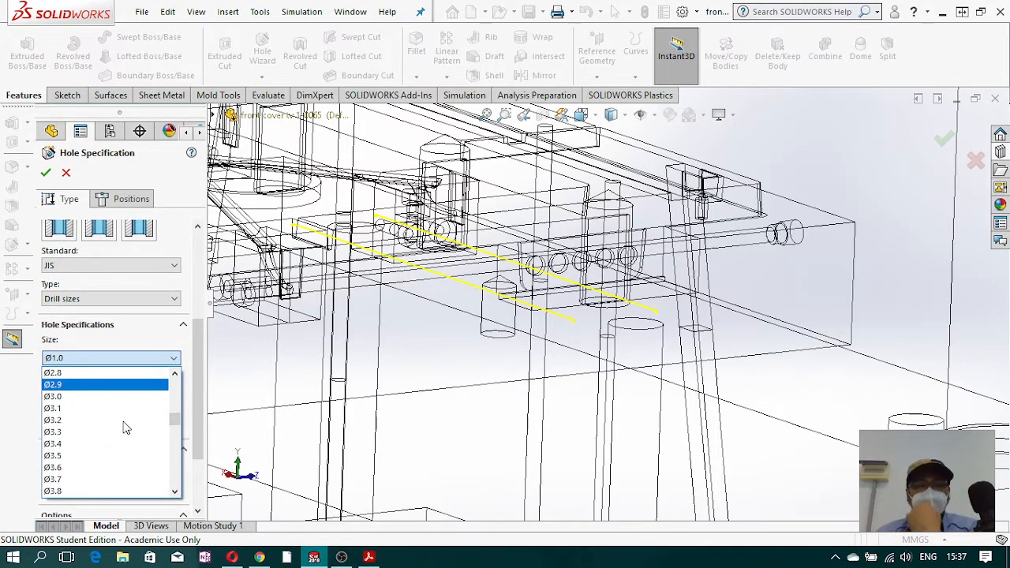
scroll(125, 427, "down", 2)
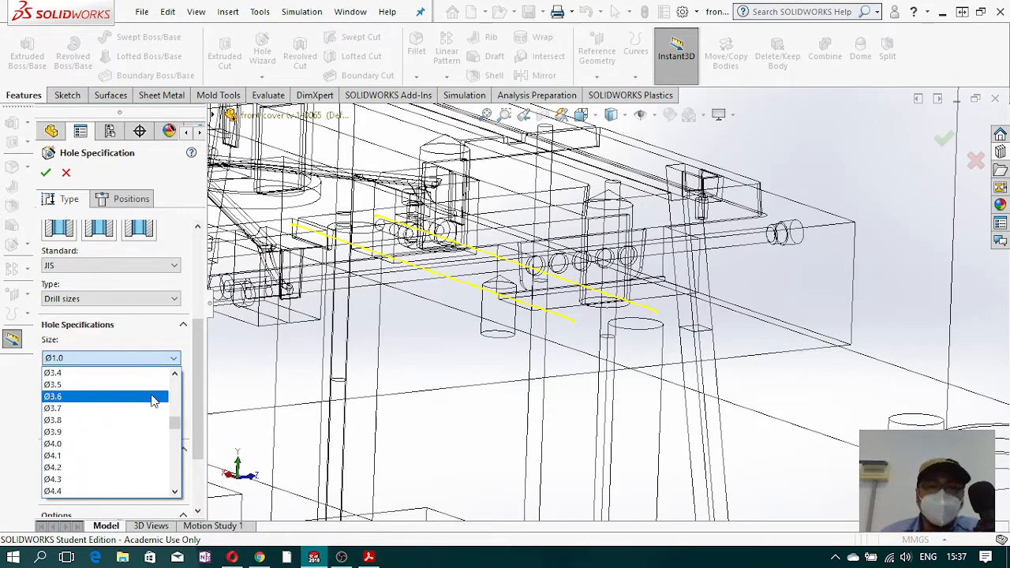
scroll(134, 407, "down", 8)
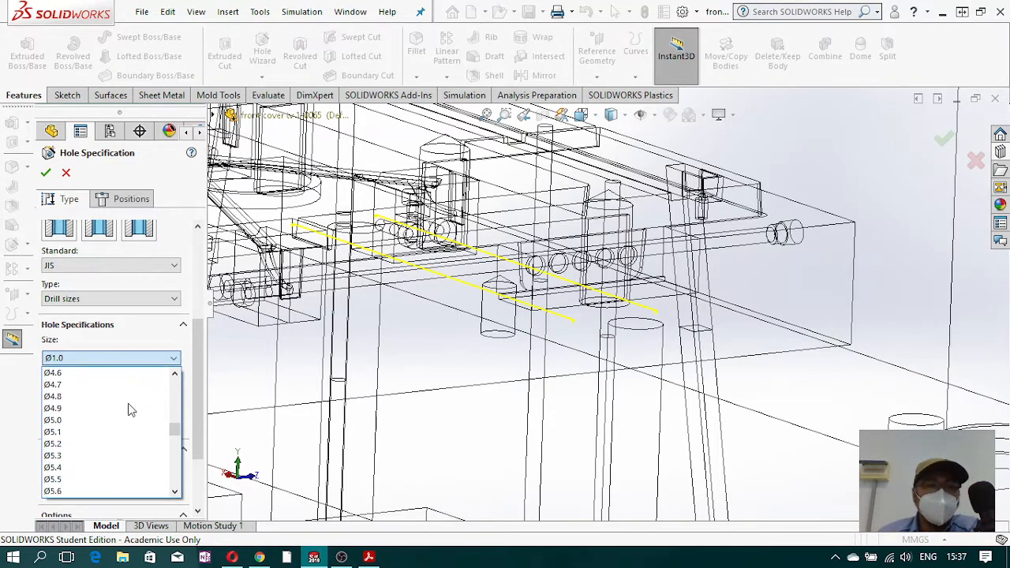
scroll(131, 411, "down", 7)
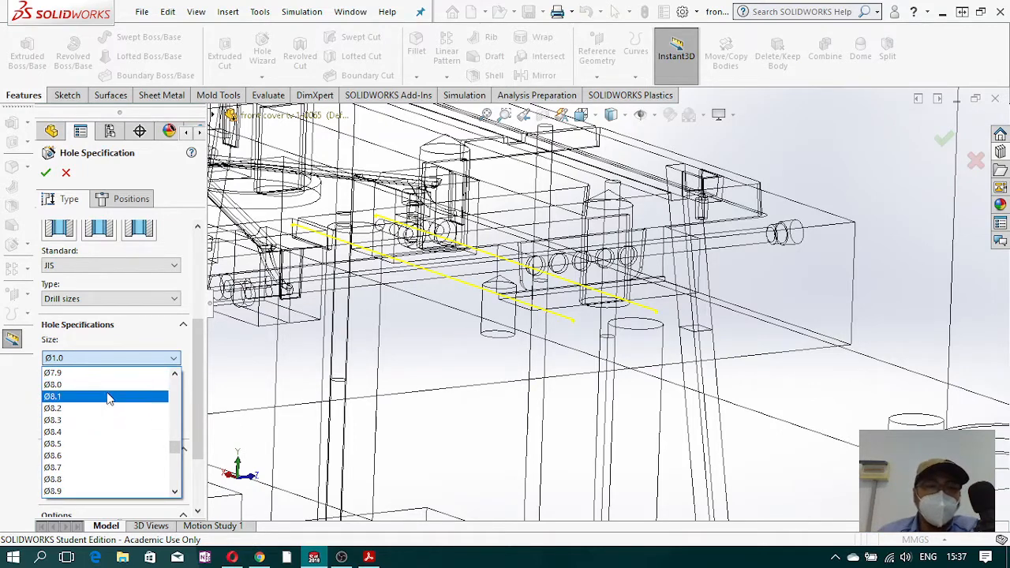
left_click(98, 386)
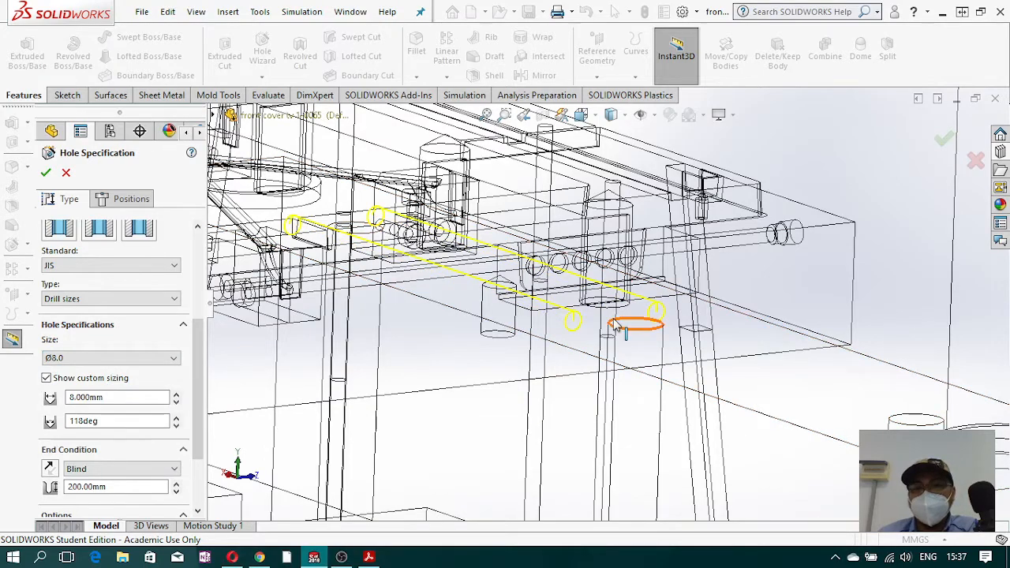
scroll(609, 325, "down", 7)
middle_click_drag(582, 333, 534, 305)
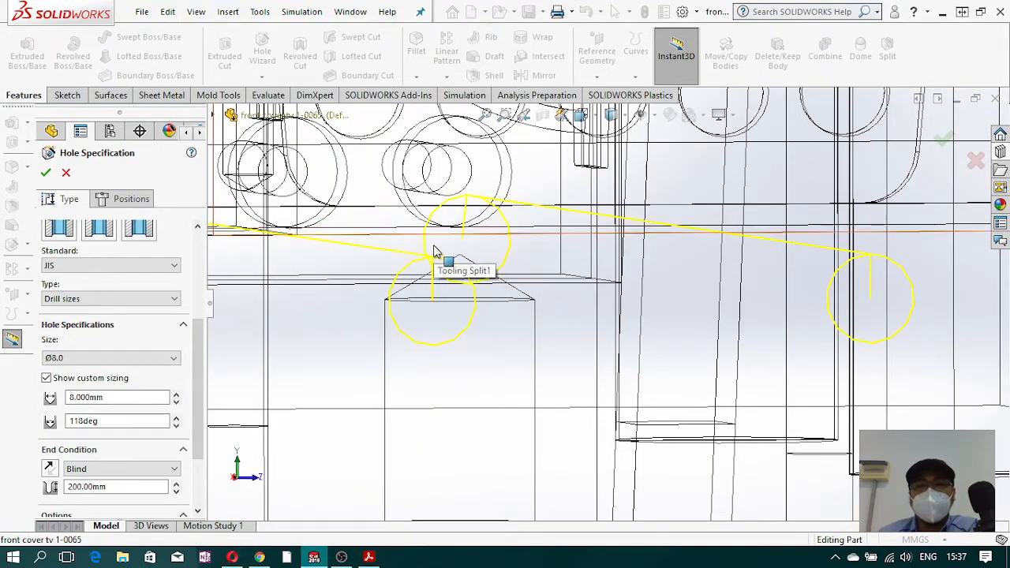
scroll(548, 315, "up", 5)
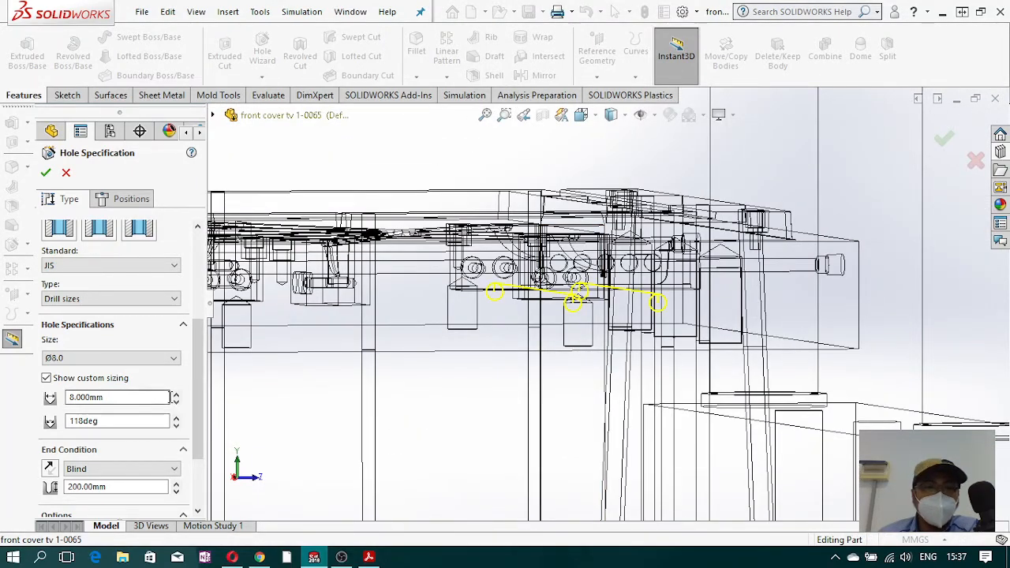
- Set the drill size of the two holes to Ø10.0
left_click(78, 359)
scroll(82, 479, "down", 3)
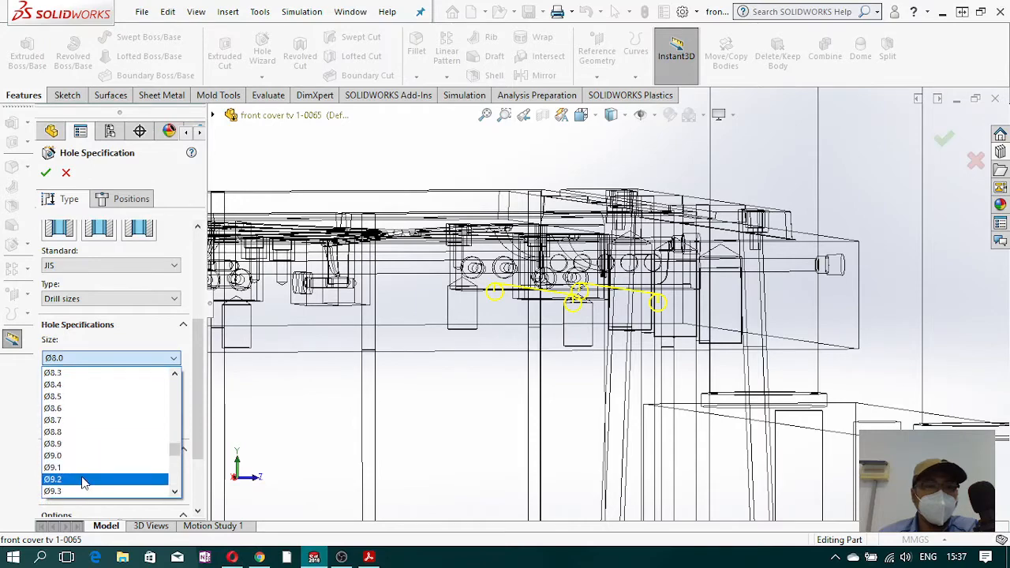
scroll(75, 448, "down", 2)
left_click(74, 442)
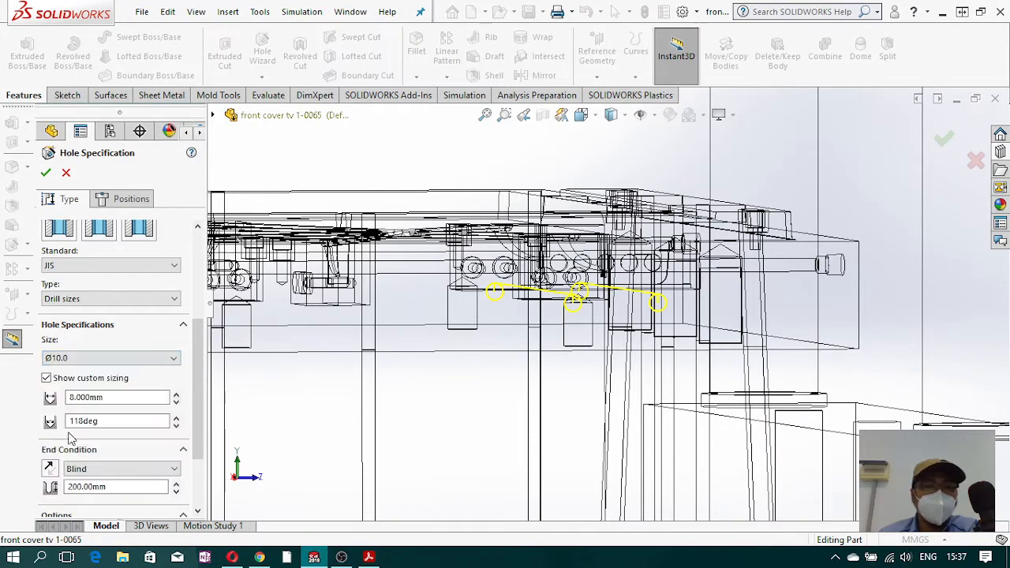
scroll(541, 345, "down", 5)
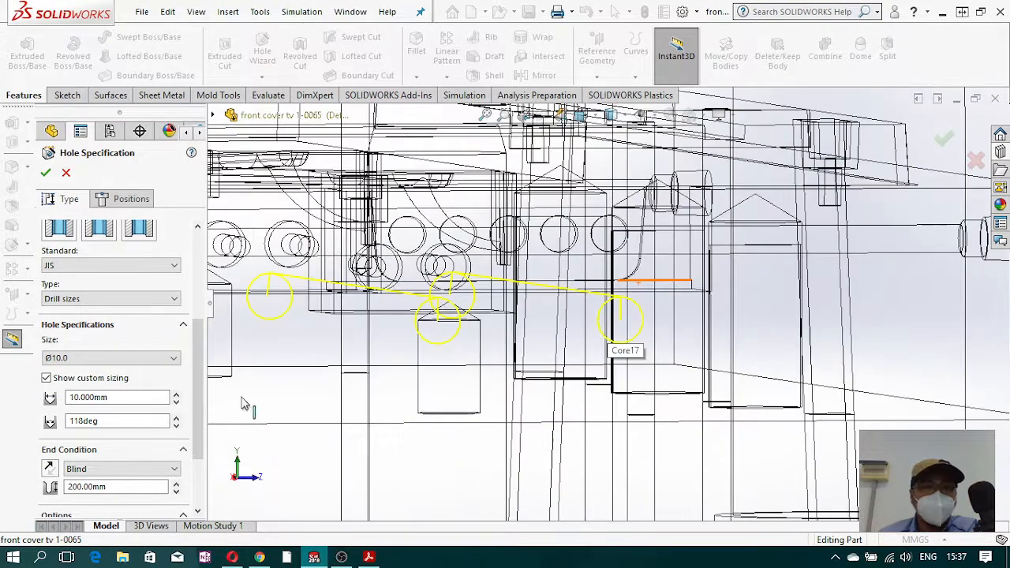
- Inspect the hole preview against the insert's surrounding features and set the blind depth of the two holes to 10 mm
scroll(474, 331, "down", 4)
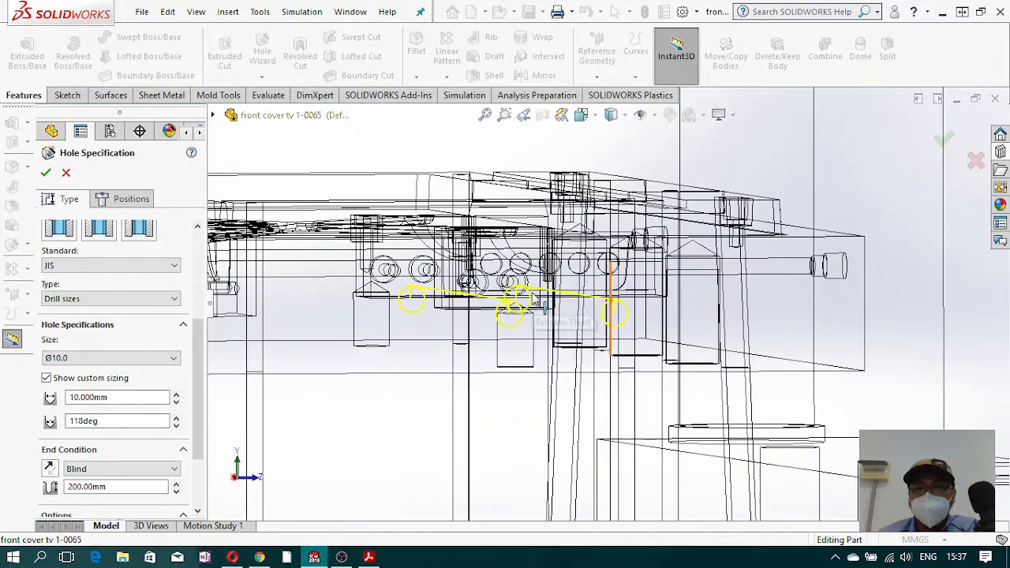
middle_click_drag(501, 339, 541, 349)
scroll(505, 335, "up", 5)
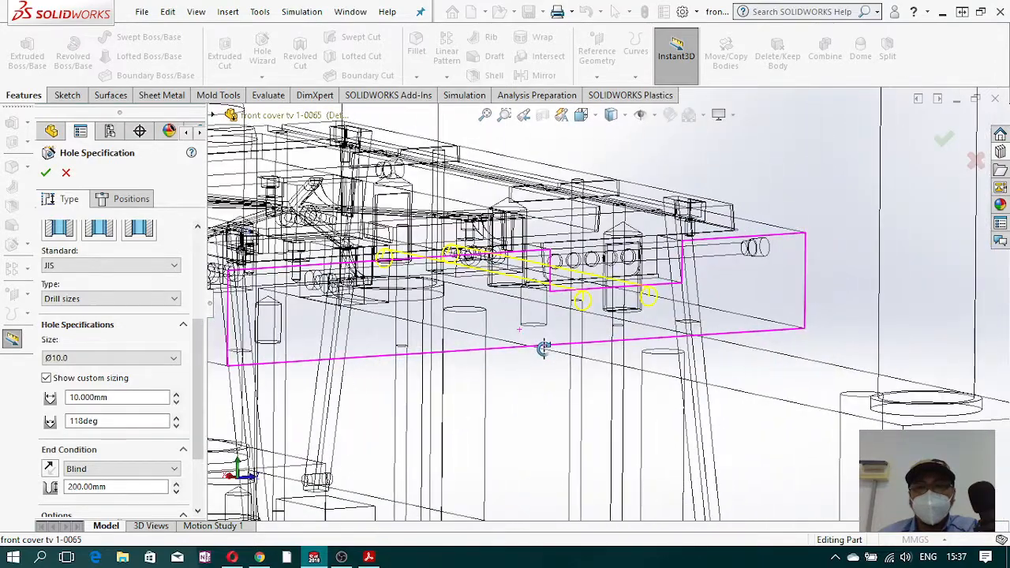
scroll(580, 307, "down", 4)
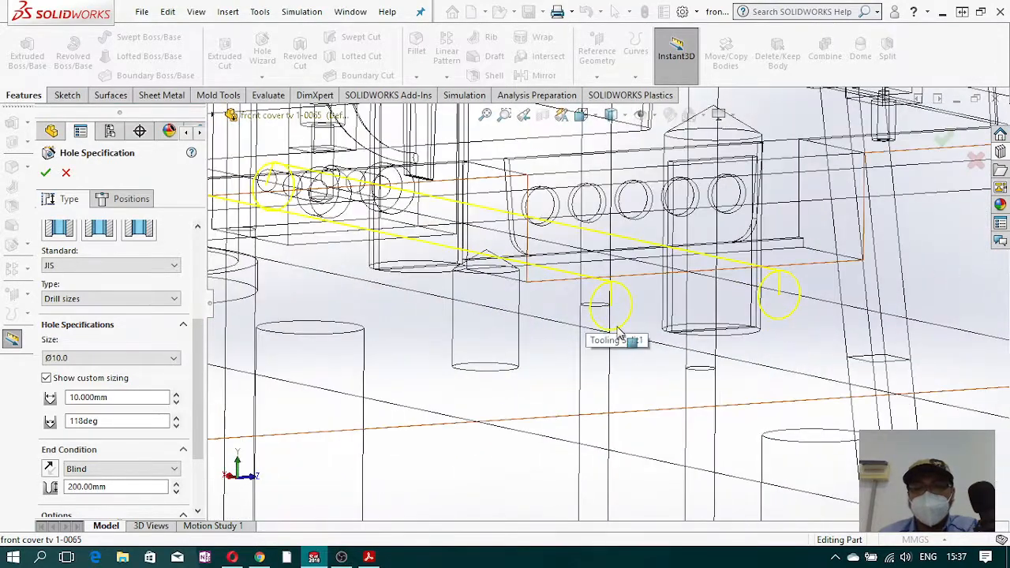
scroll(615, 323, "down", 2)
scroll(197, 429, "down", 3)
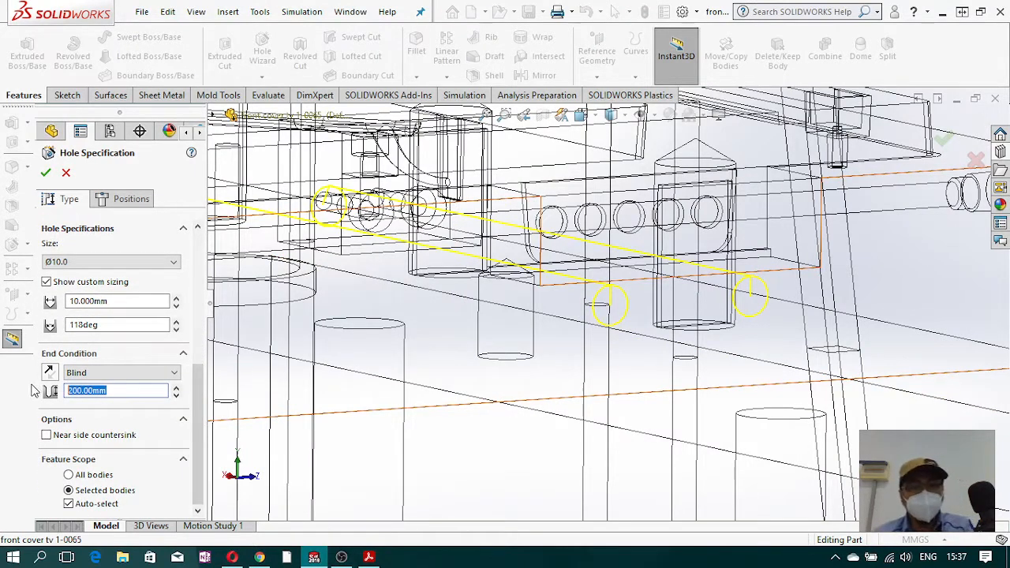
mouse_move(543, 281)
middle_mouse_down()
mouse_move(568, 318)
mouse_move(552, 296)
middle_mouse_up()
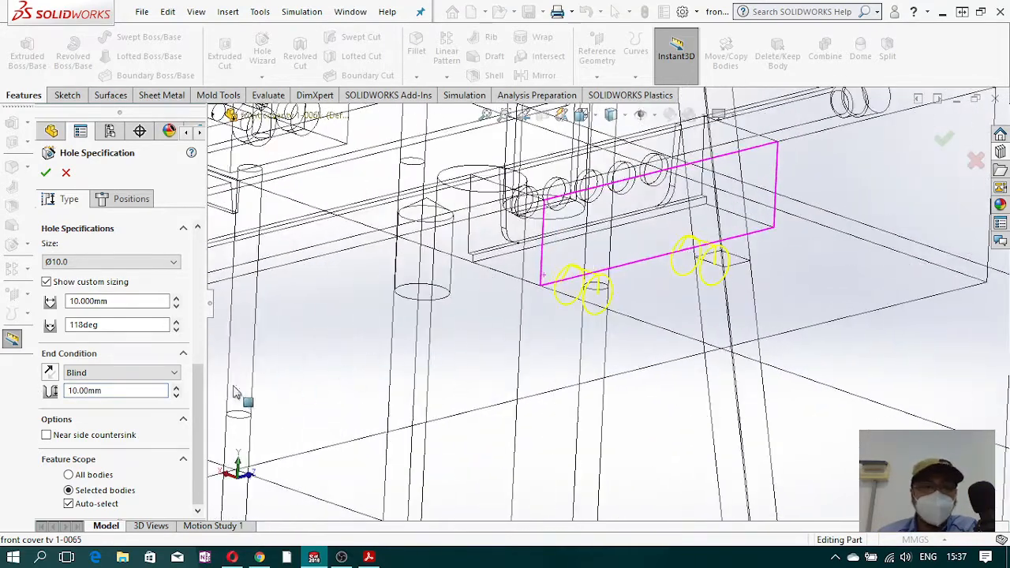
- Limit the holes' feature scope to the core insert body by turning off automatic body selection, and create the holes
left_click(69, 503)
scroll(198, 439, "down", 2)
key("f")
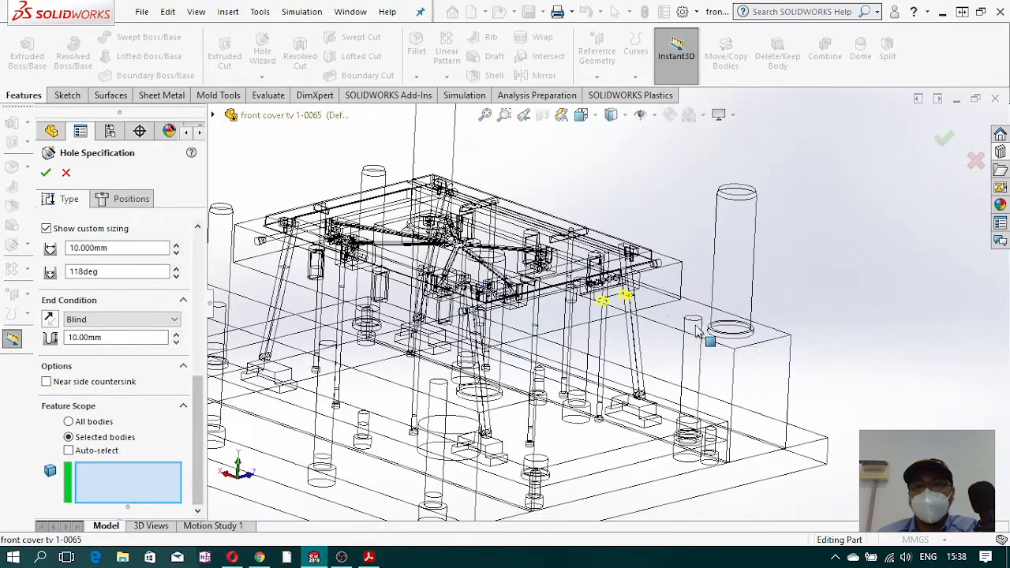
left_click(670, 276)
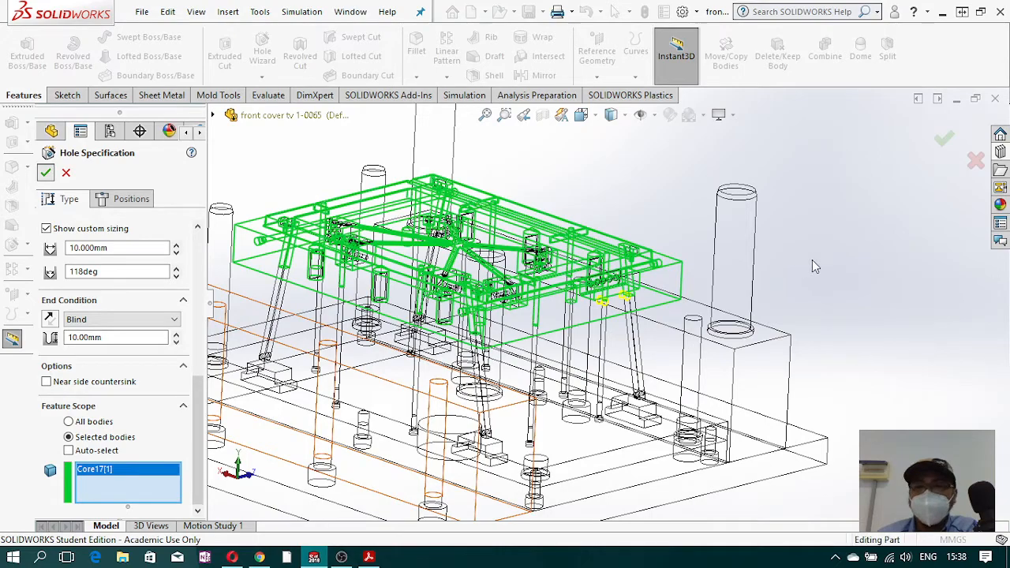
- Switch the model to shaded with edges and inspect the two new holes below the slider core in the insert's side face
scroll(669, 298, "down", 7)
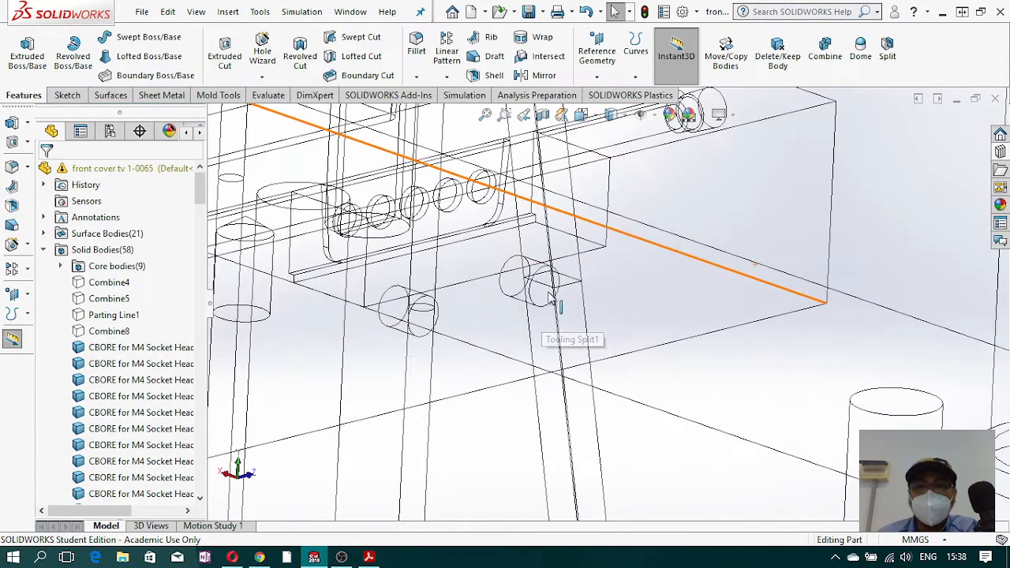
scroll(552, 293, "up", 8)
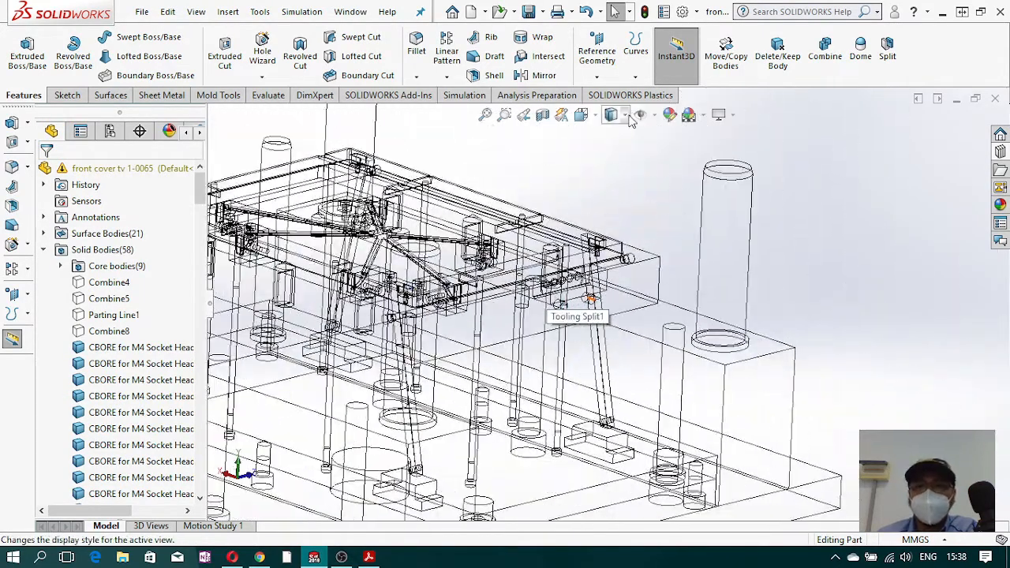
left_click(624, 116)
left_click(610, 136)
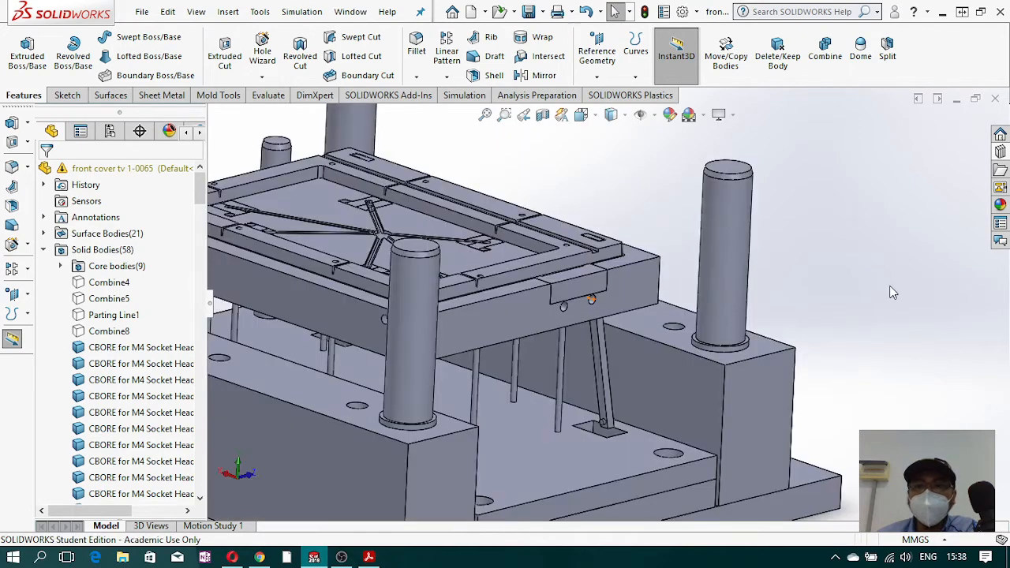
scroll(568, 305, "down", 6)
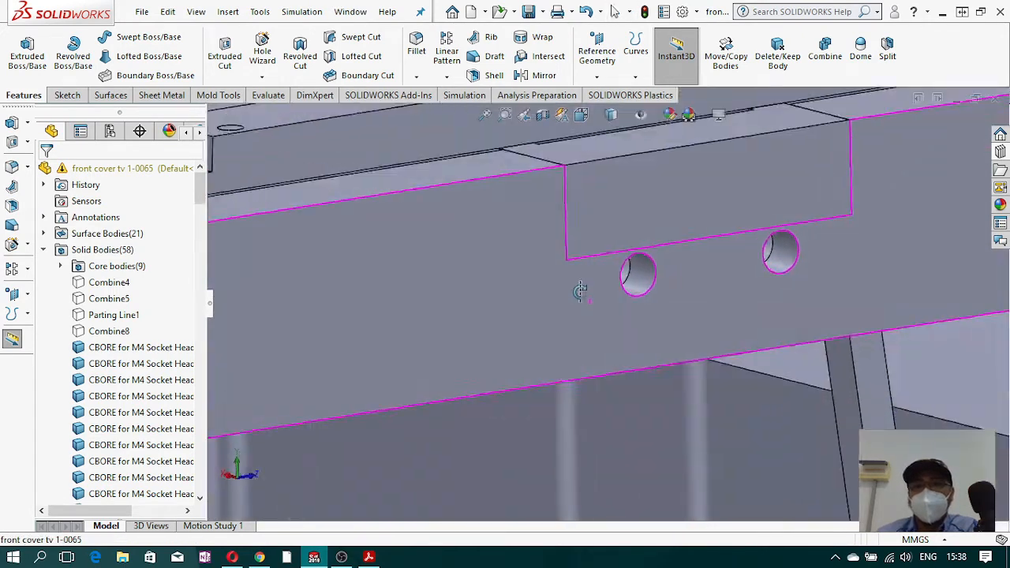
scroll(694, 284, "up", 4)
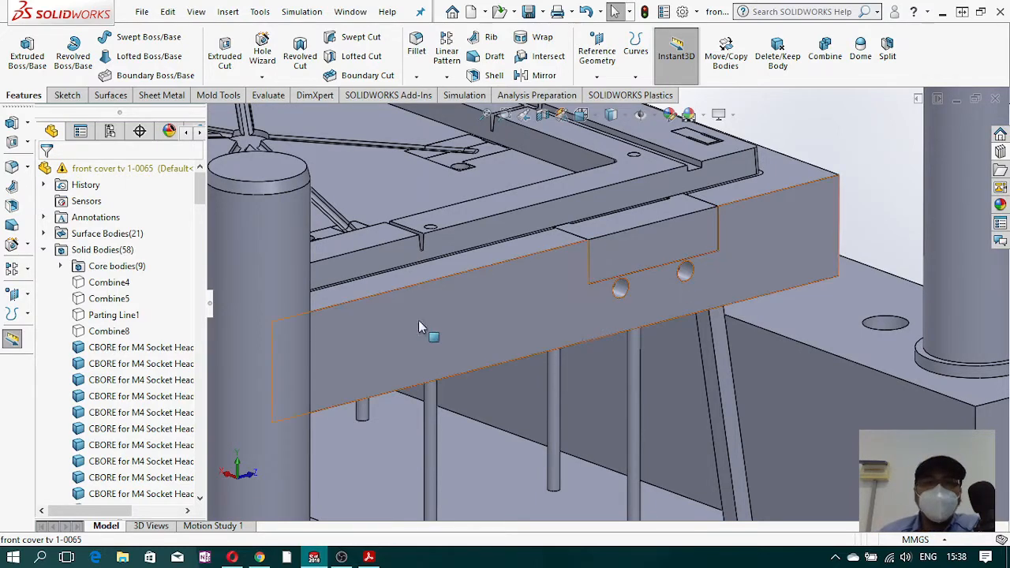
- Show the hidden CBORE for M20 body, the core plate surrounding the insert
scroll(180, 350, "down", 15)
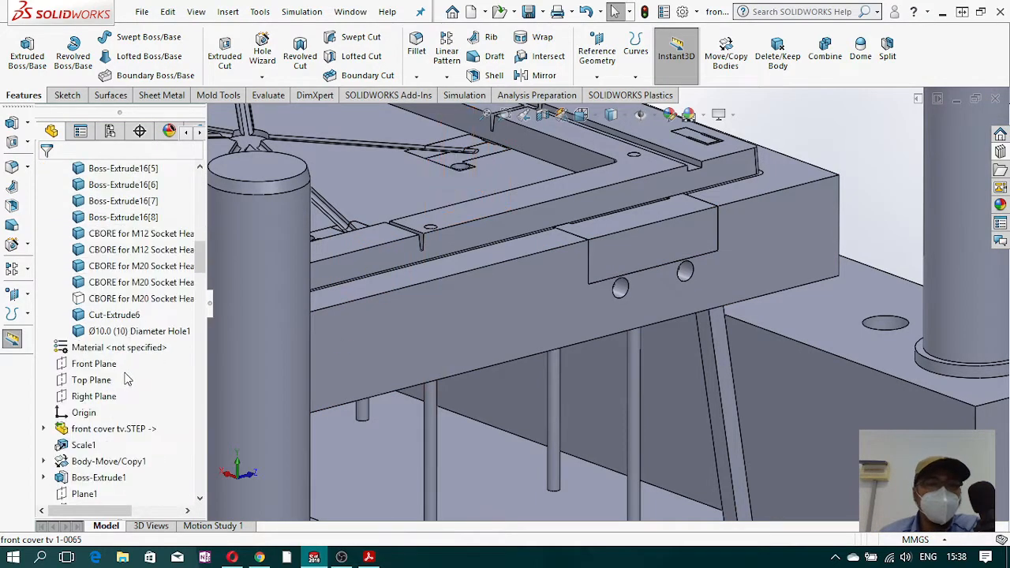
left_click(130, 299)
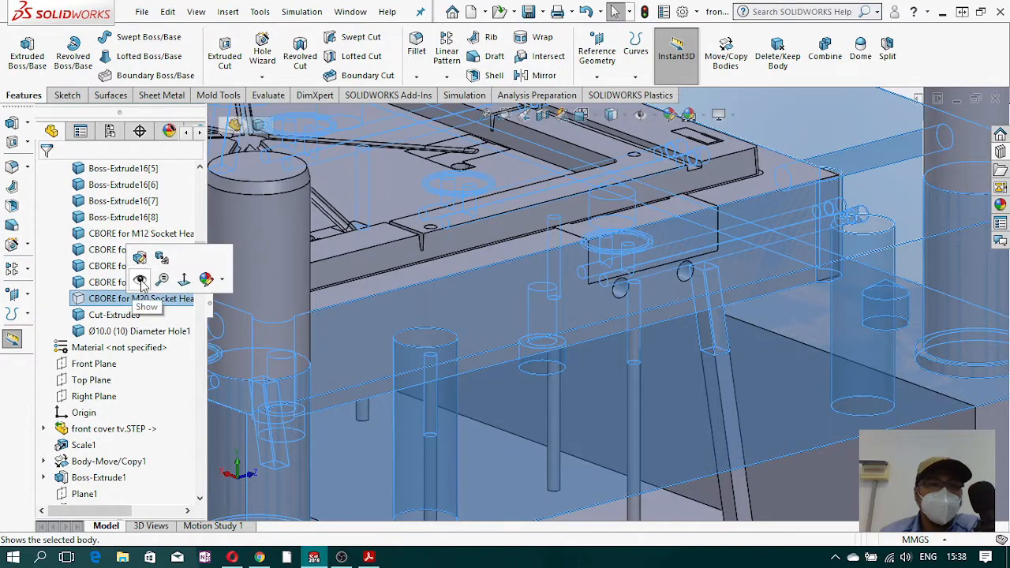
left_click(140, 281)
scroll(573, 322, "up", 3)
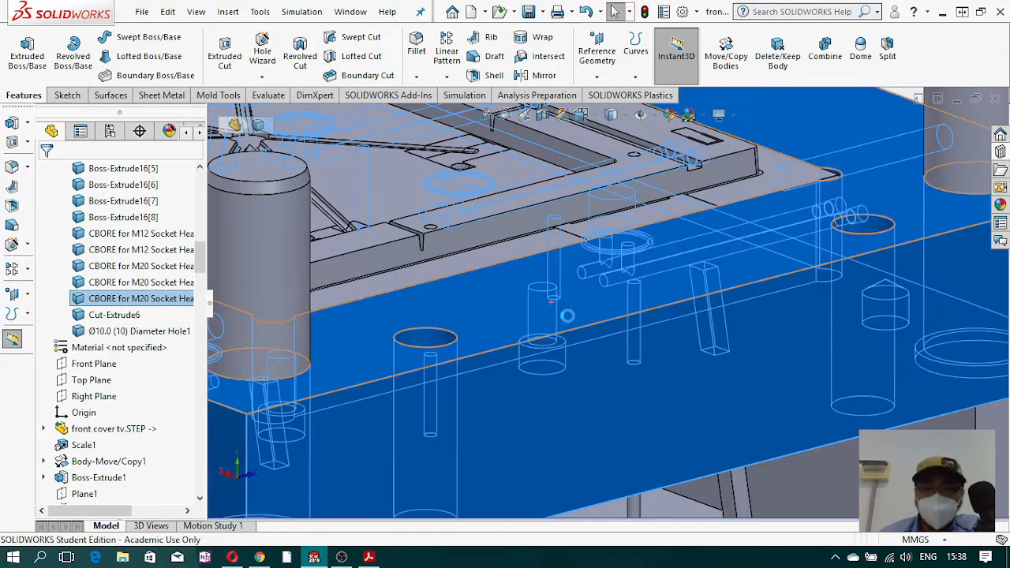
scroll(573, 322, "up", 4)
left_click(852, 243)
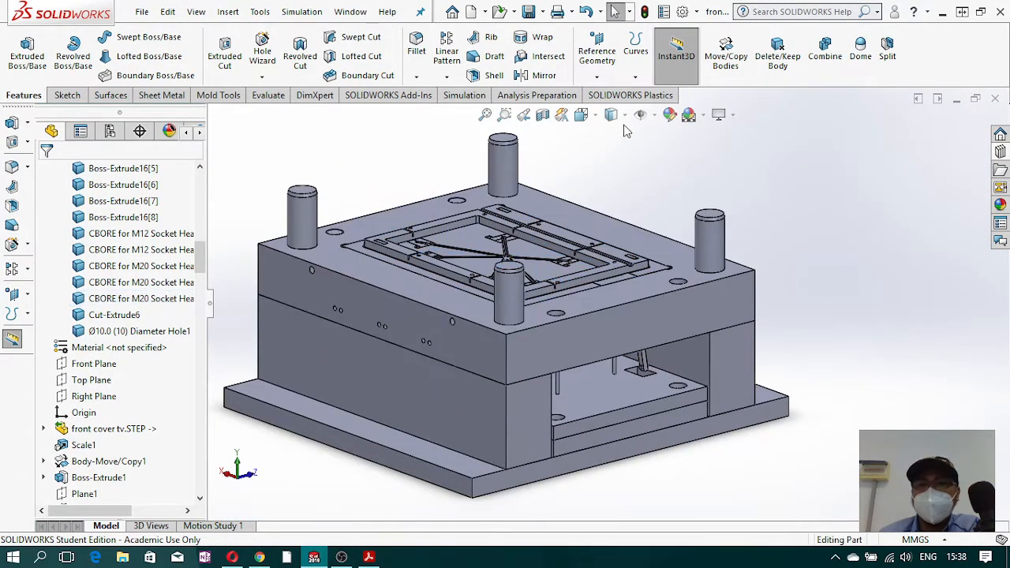
- Start a sketch on the core plate's end face beside the slider, viewed square-on in wireframe
left_click(67, 94)
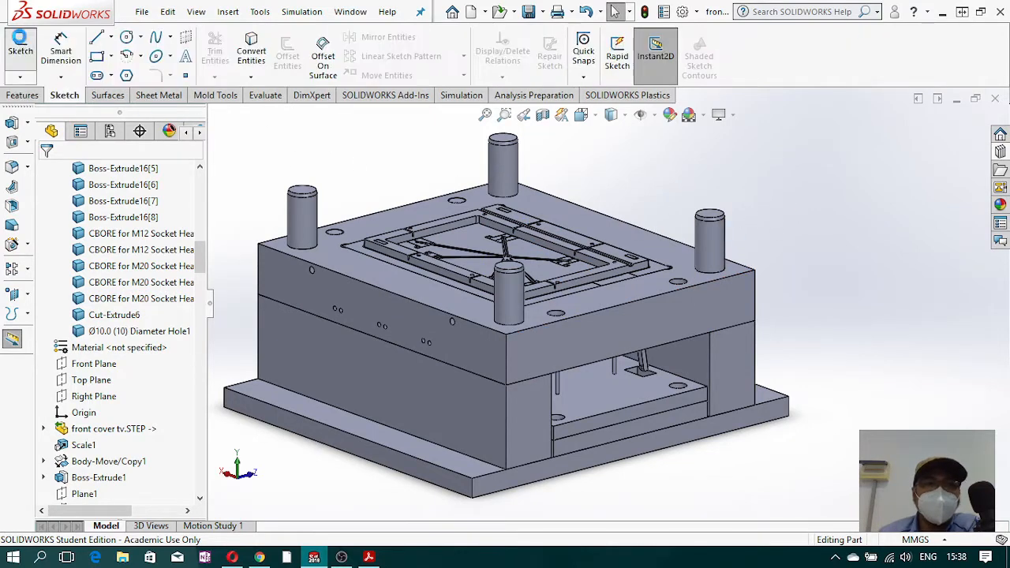
left_click(21, 49)
left_click(672, 318)
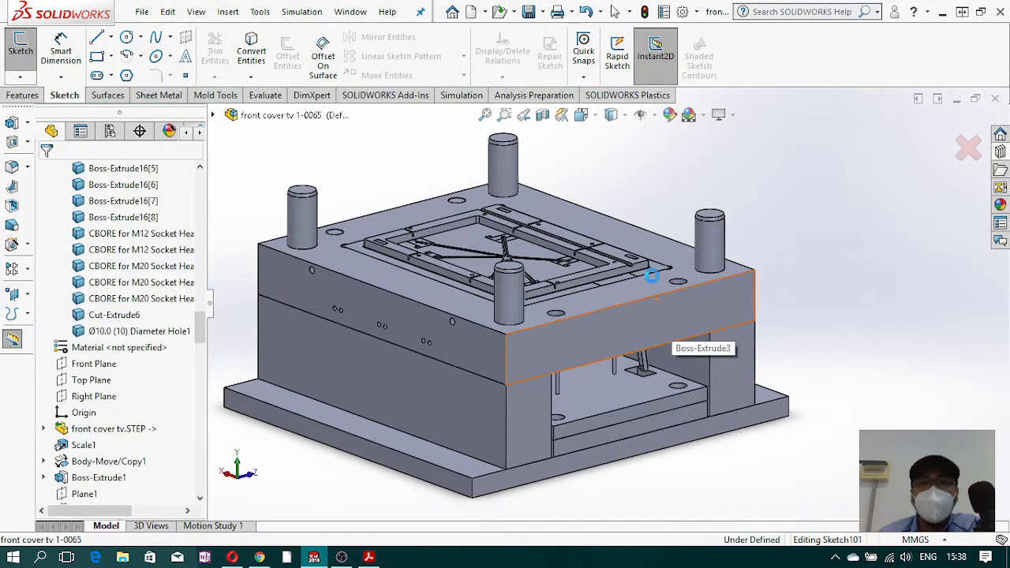
left_click(584, 115)
left_click(665, 197)
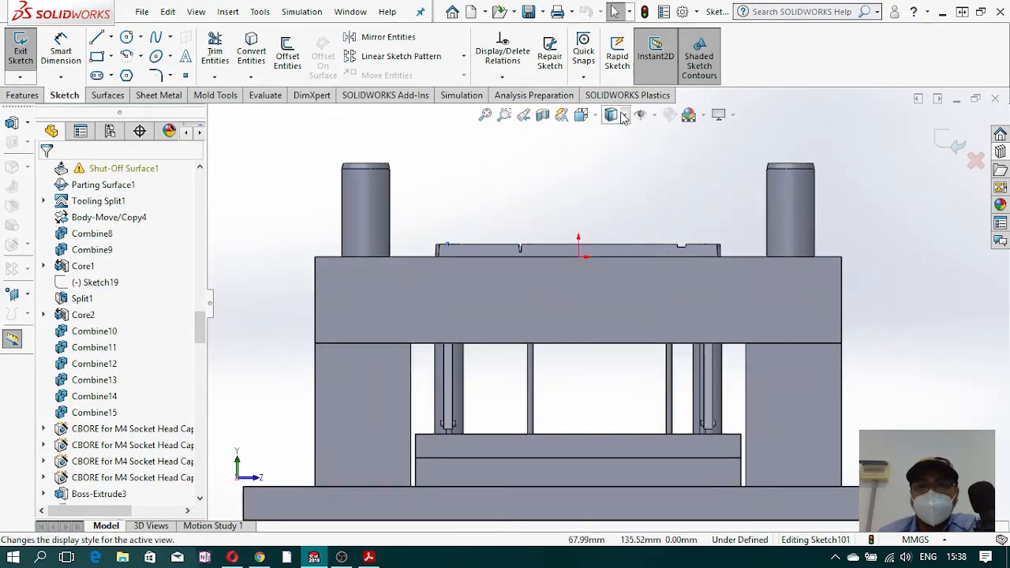
left_click(612, 214)
scroll(639, 283, "down", 3)
scroll(639, 282, "down", 3)
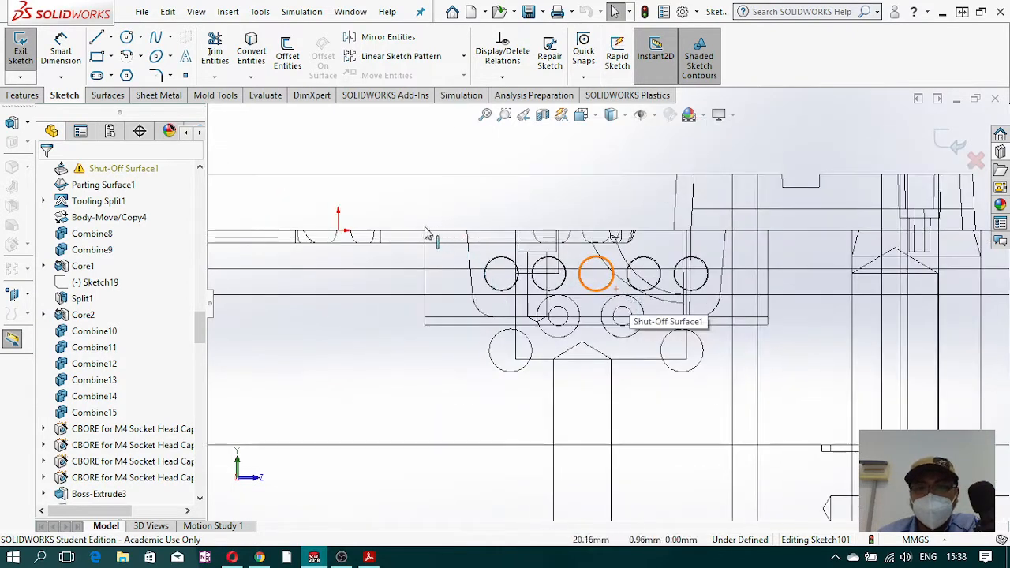
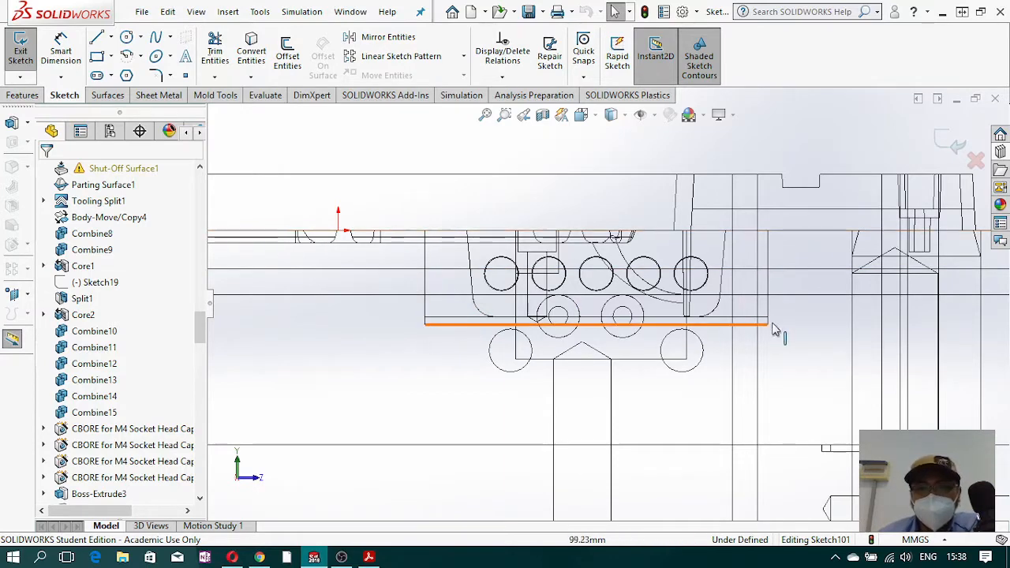
- Convert the two vertical edges of the slider core pocket and the plate's upper edge into sketch lines
scroll(607, 306, "up", 3)
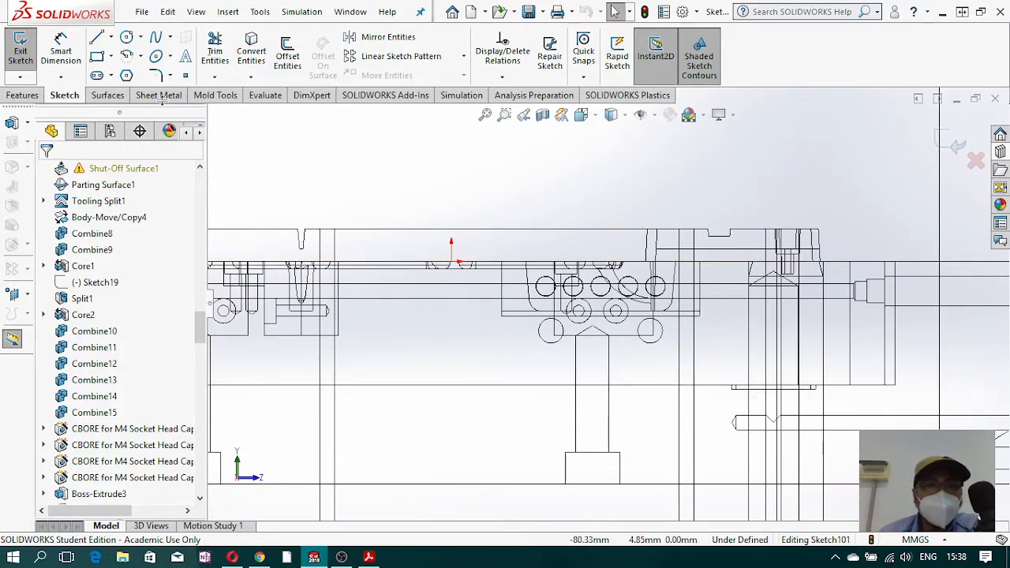
left_click(250, 53)
scroll(542, 292, "down", 5)
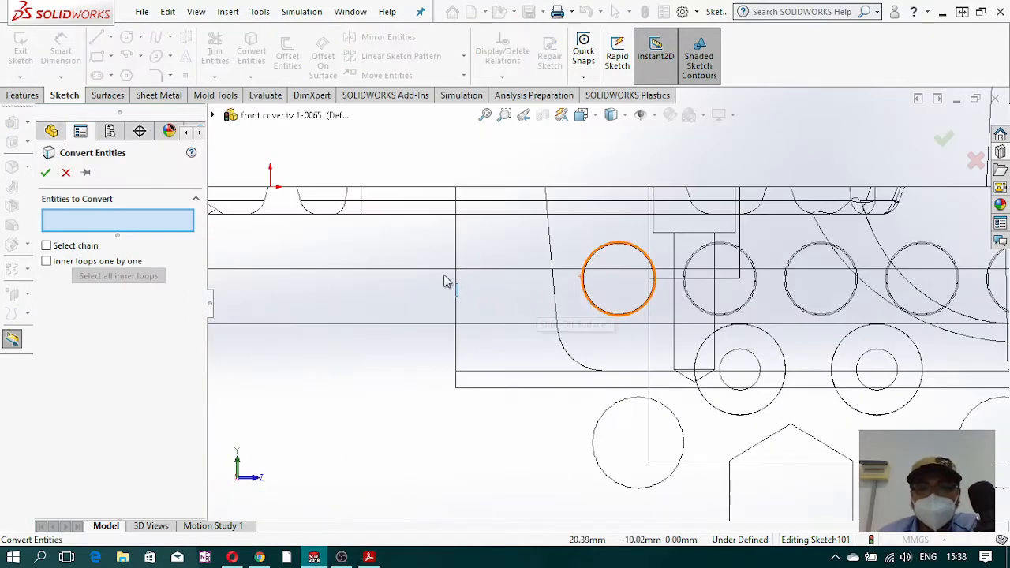
left_click(447, 248)
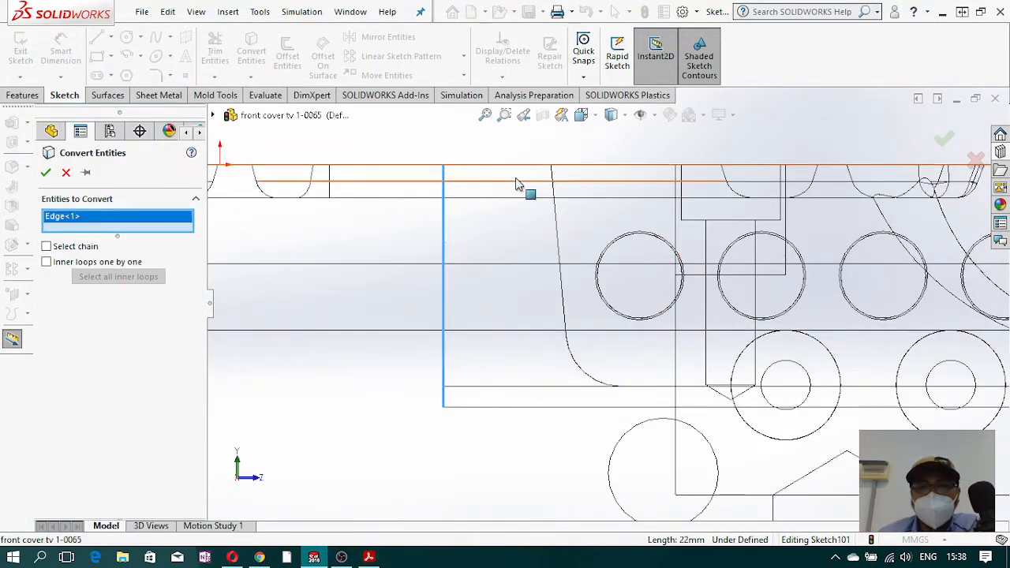
scroll(608, 282, "up", 4)
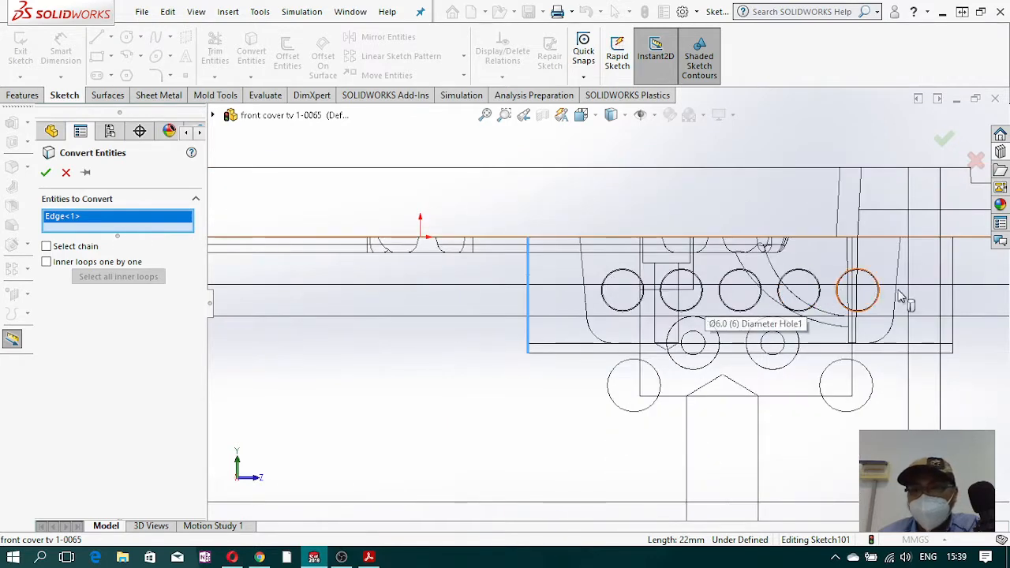
left_click(951, 300)
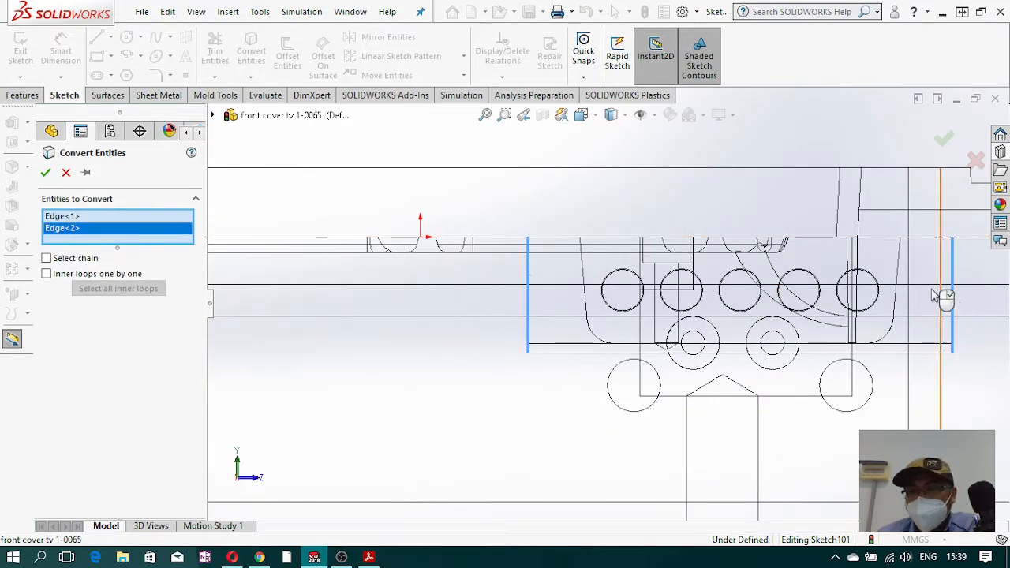
left_click(889, 238)
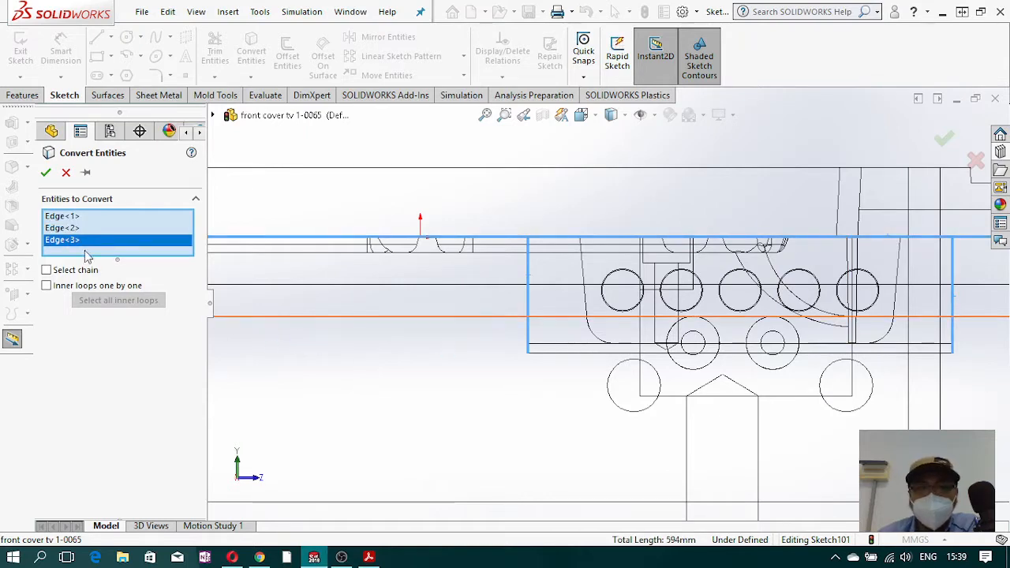
left_click(46, 173)
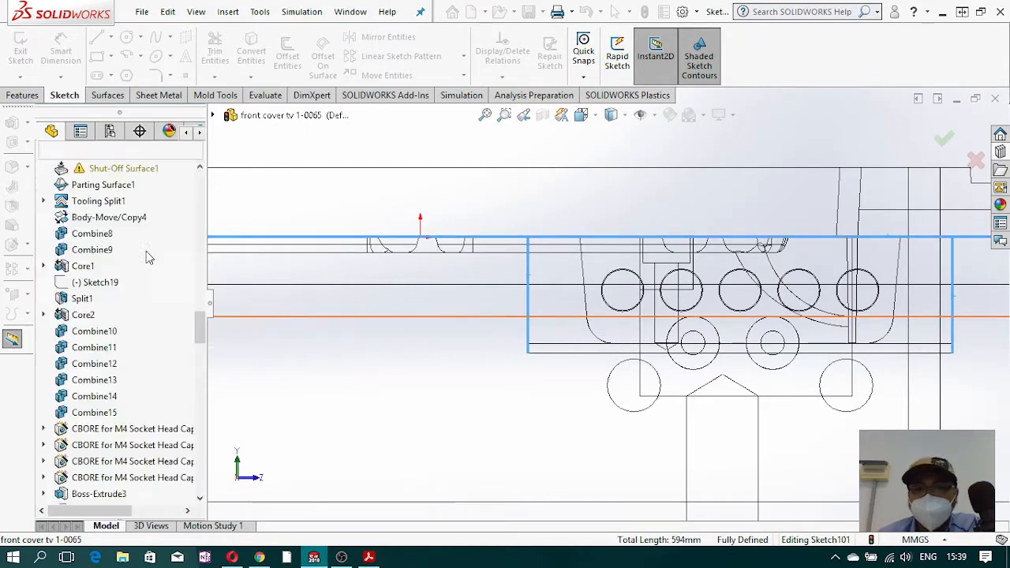
- Sketch a wider foot profile about 5.9 mm tall below the slider pocket, and delete the short vertical line linking it to the pocket's corner
key("l")
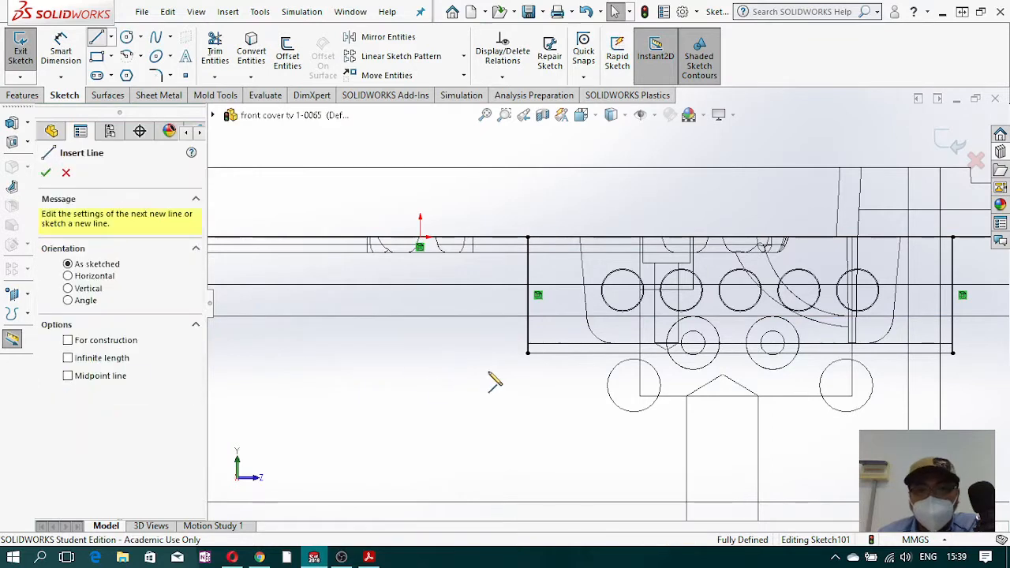
left_click(528, 354)
scroll(537, 433, "up", 1)
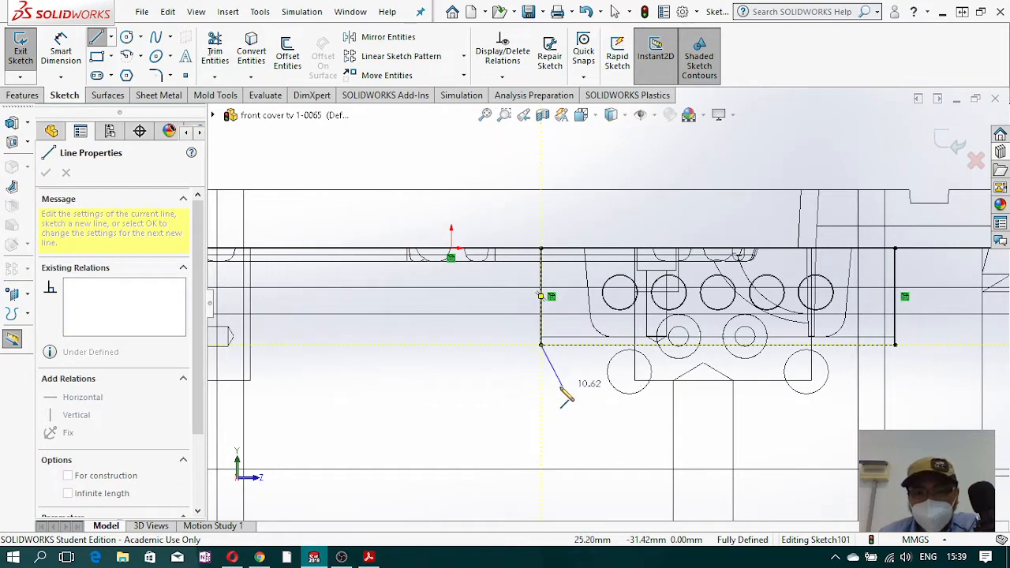
left_click(540, 391)
left_click(501, 391)
left_click(502, 416)
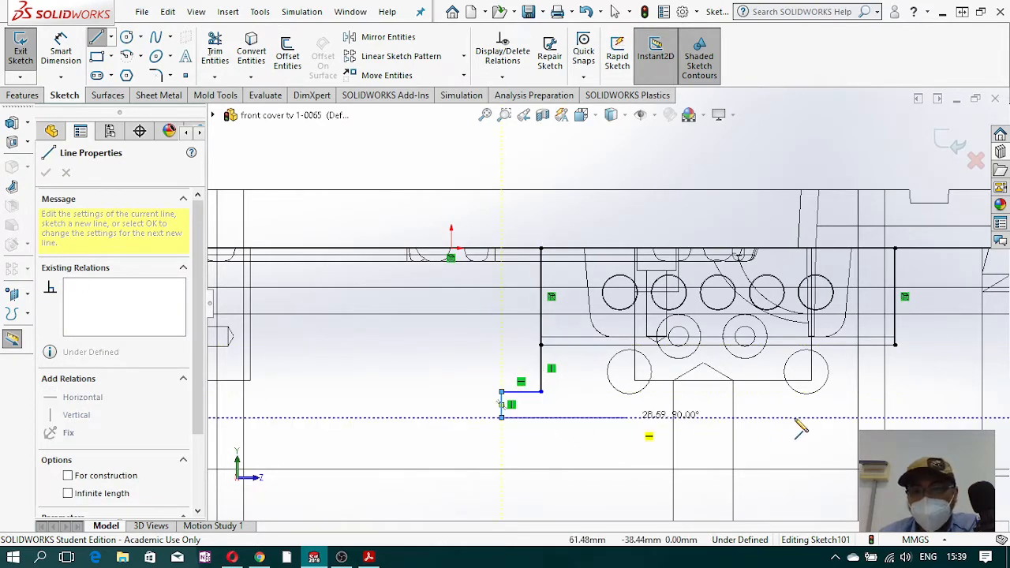
left_click(923, 416)
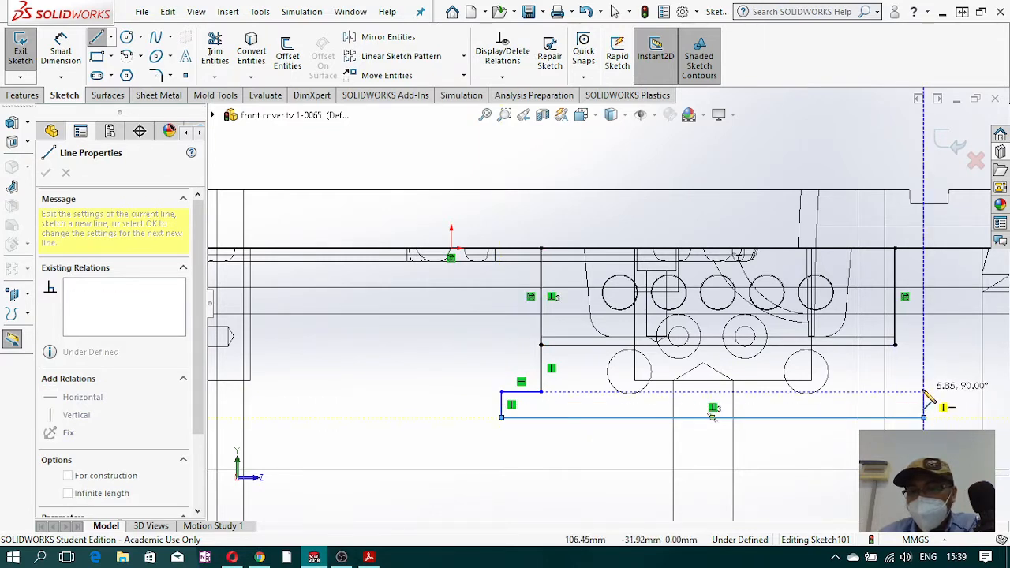
left_click(923, 391)
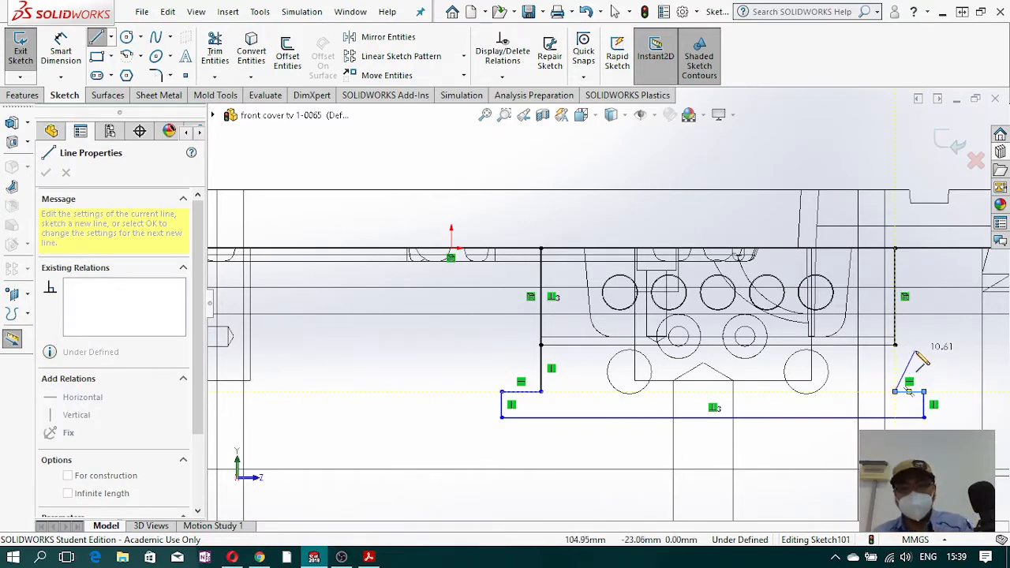
key("Escape")
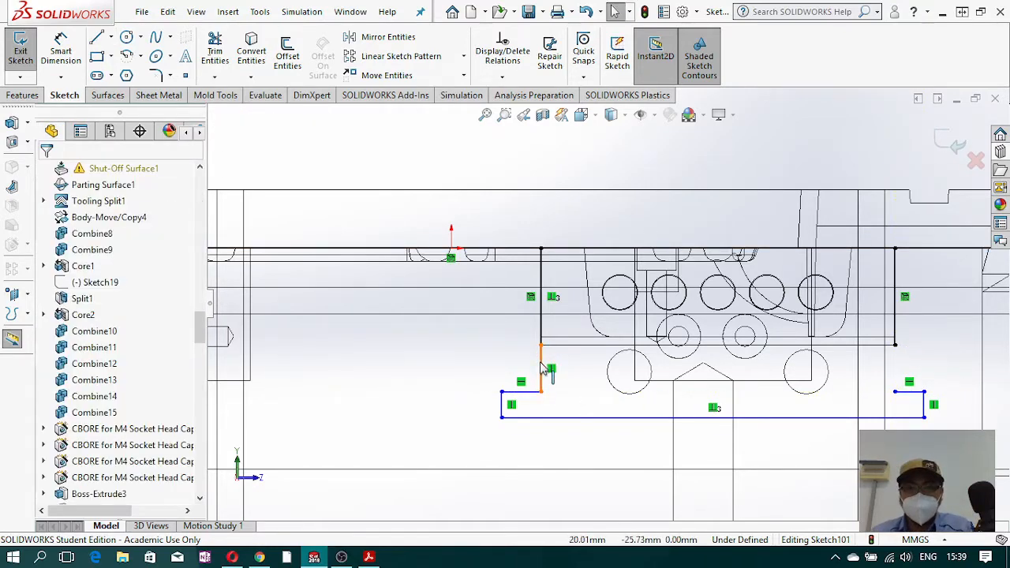
left_click(526, 398)
key("Delete")
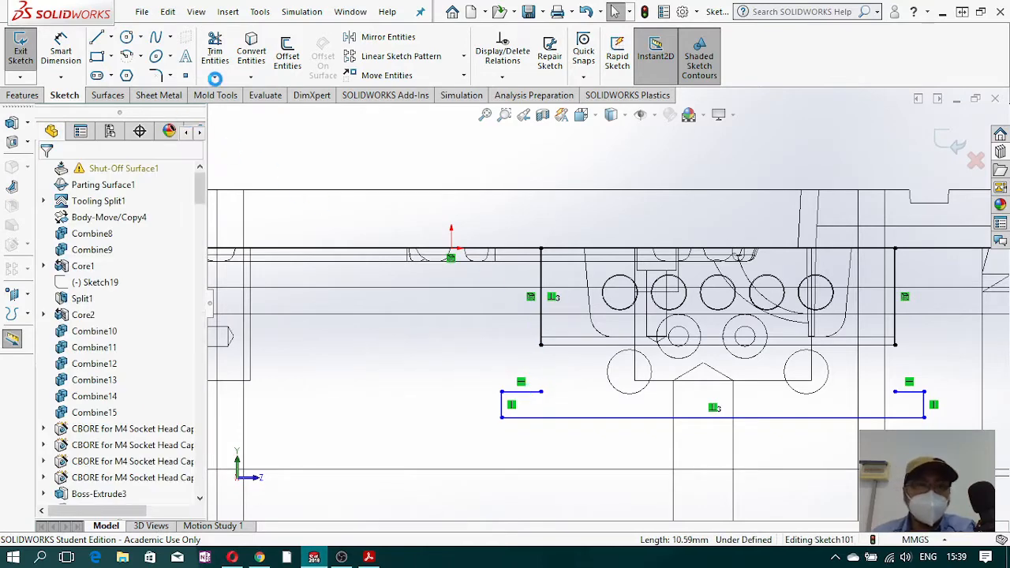
- Extend both vertical pocket lines down to the foot profile and trim the upper-edge line beyond them to close the slider profile
left_click(215, 76)
left_click(264, 113)
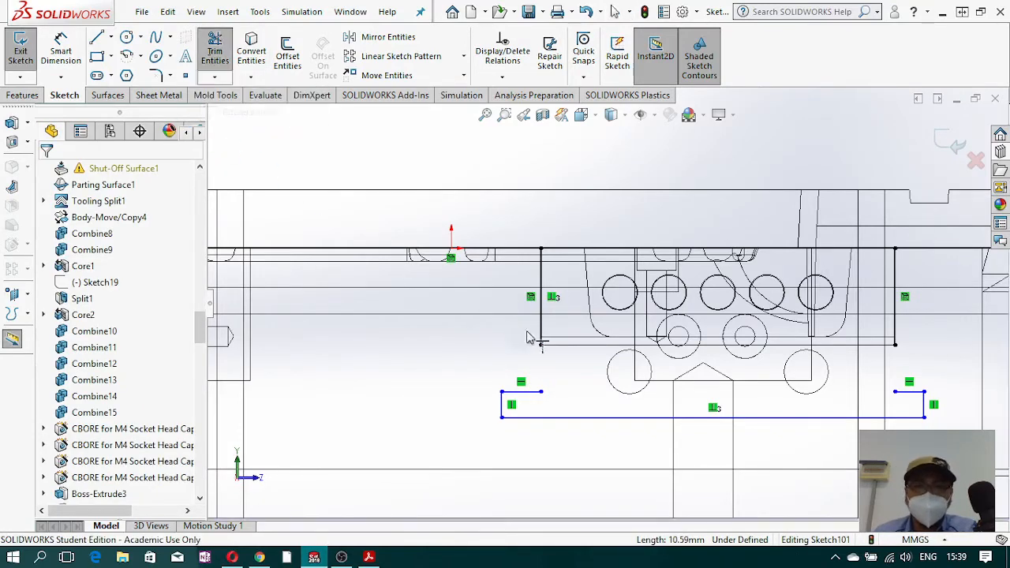
left_click(895, 370)
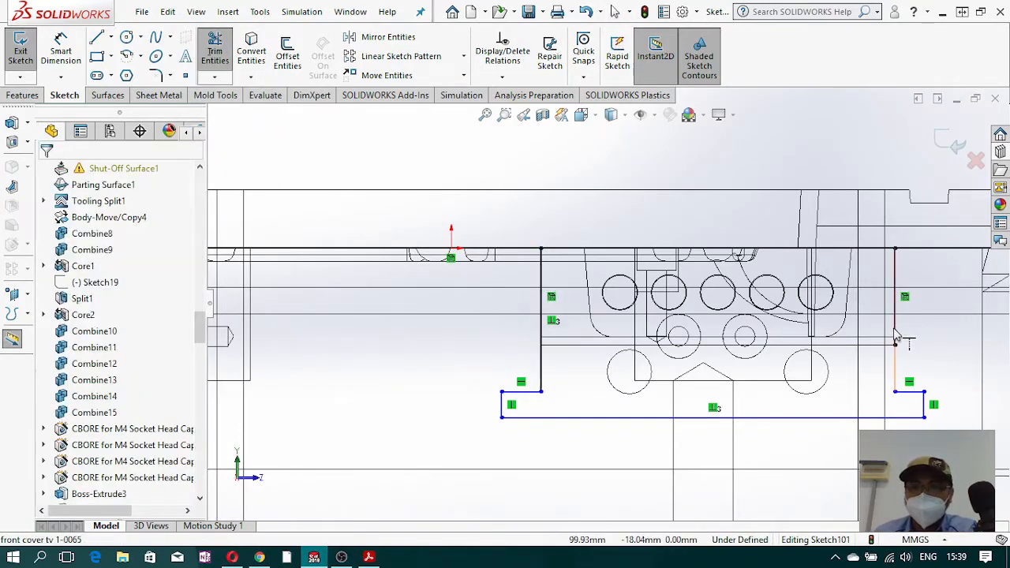
left_click(215, 50)
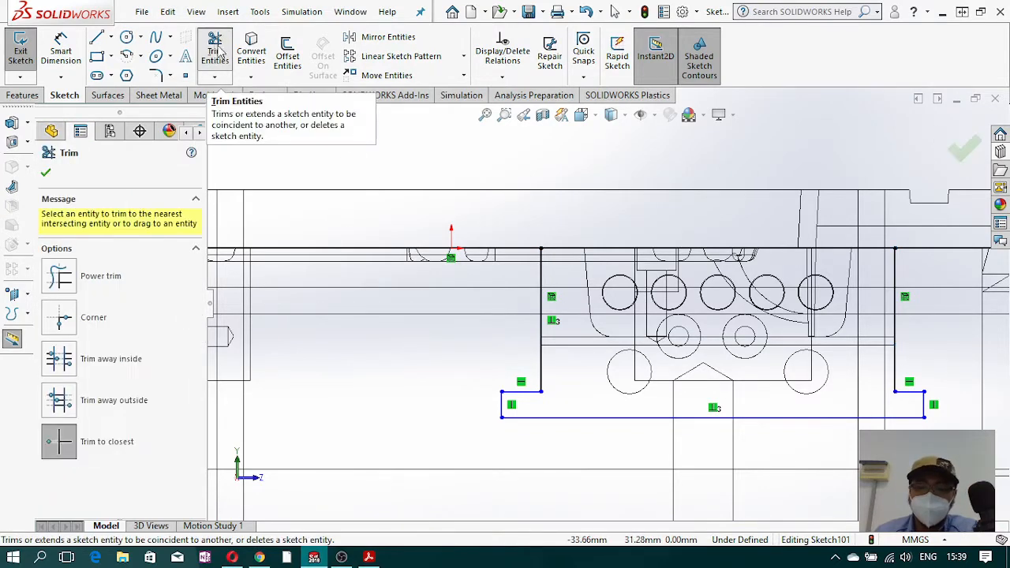
left_click(945, 250)
key("Escape")
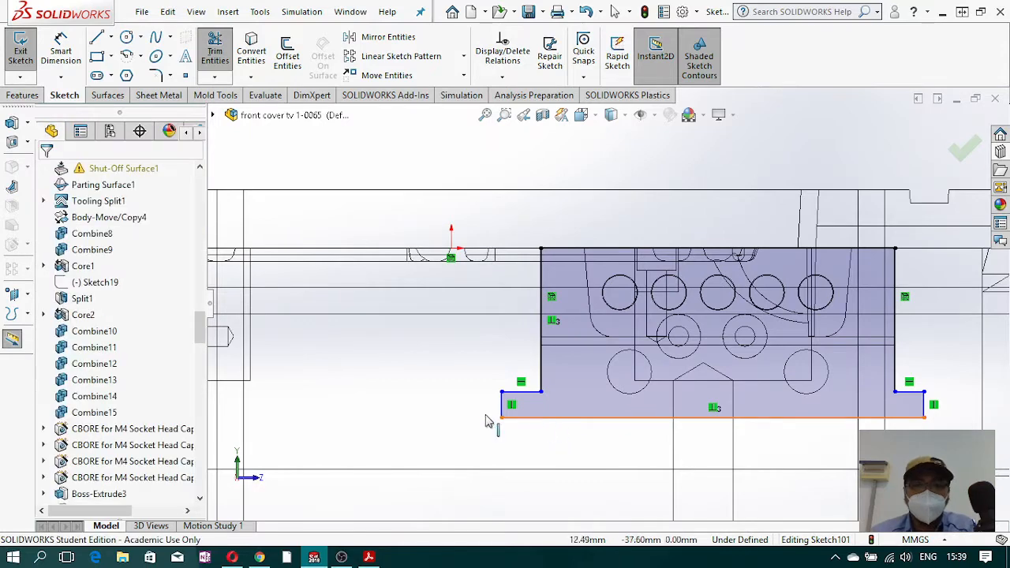
- Make the two short horizontal ledges of the foot profile equal in length
left_click(910, 392)
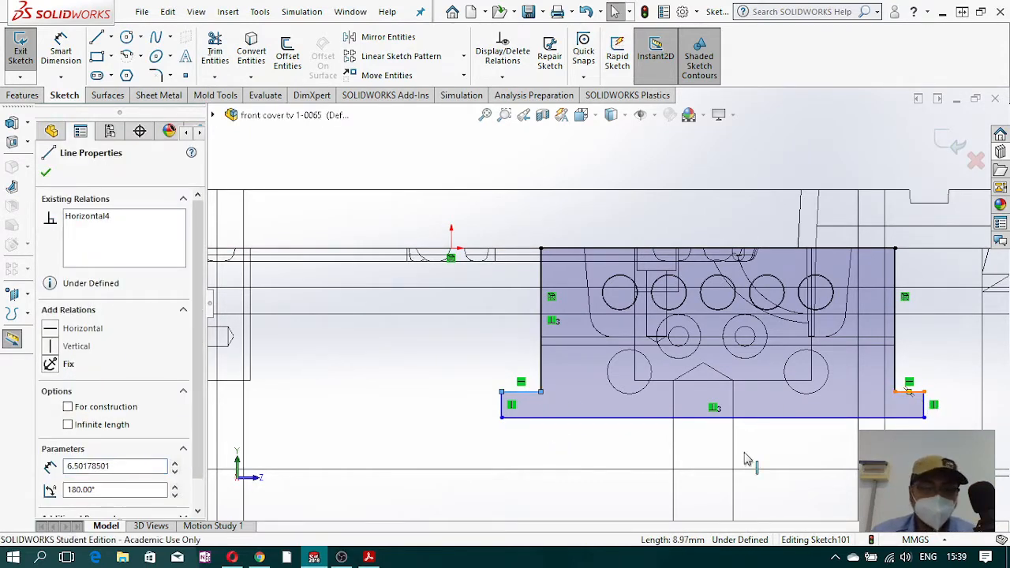
left_click(520, 392, "ctrl")
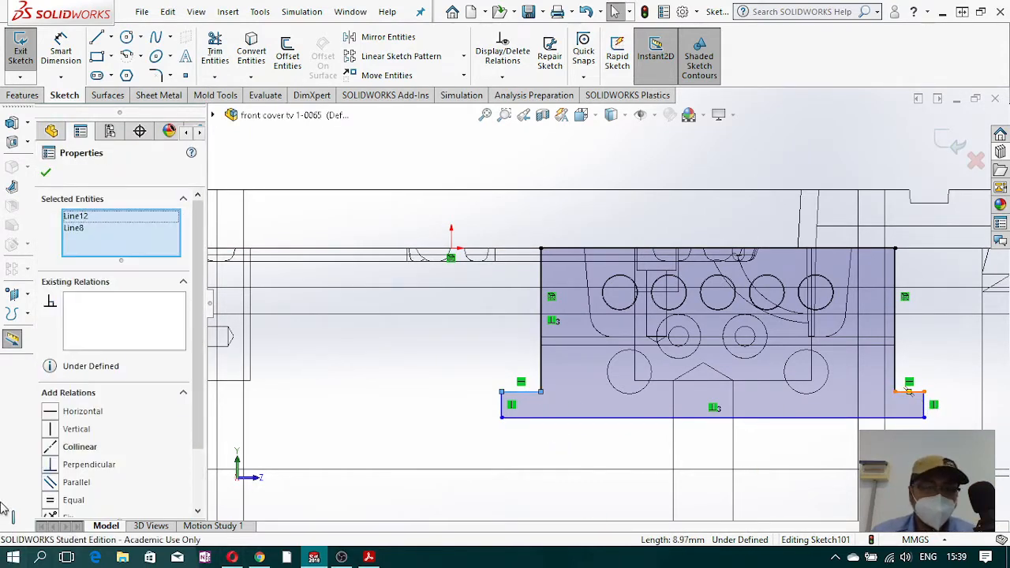
left_click(50, 501)
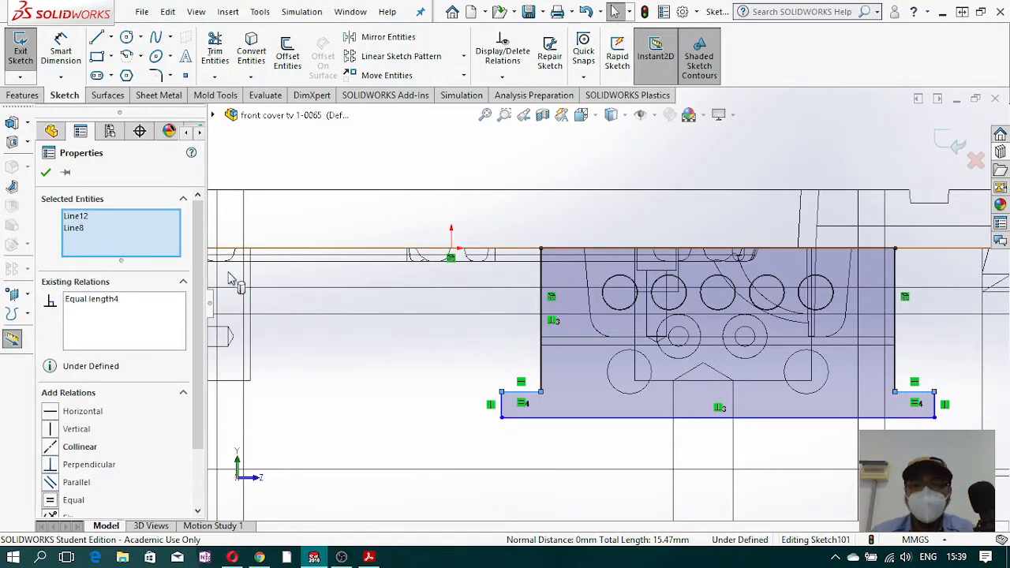
- Dimension the left horizontal ledge of the foot and set its width to 5 mm
left_click(57, 52)
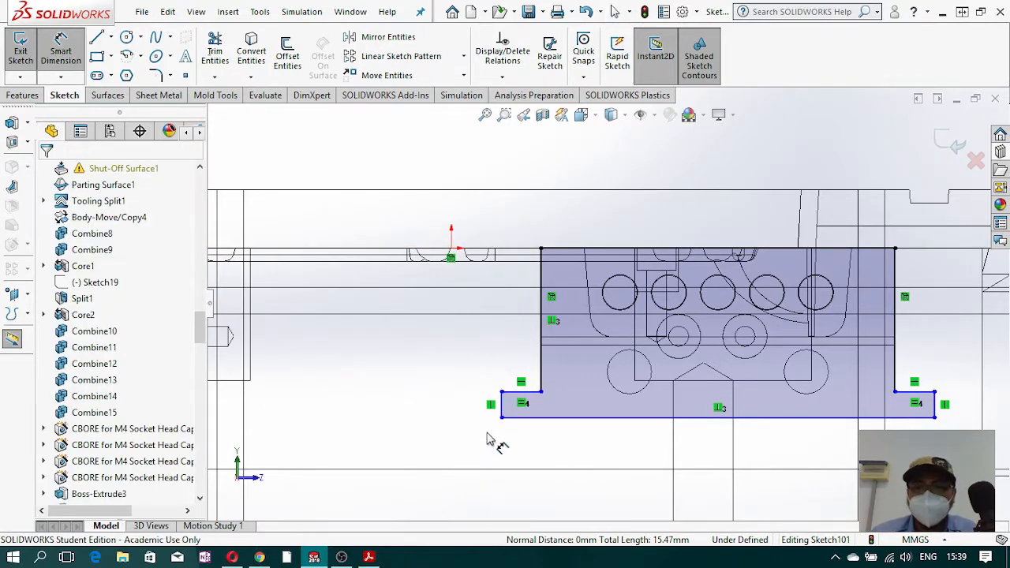
left_click(521, 392)
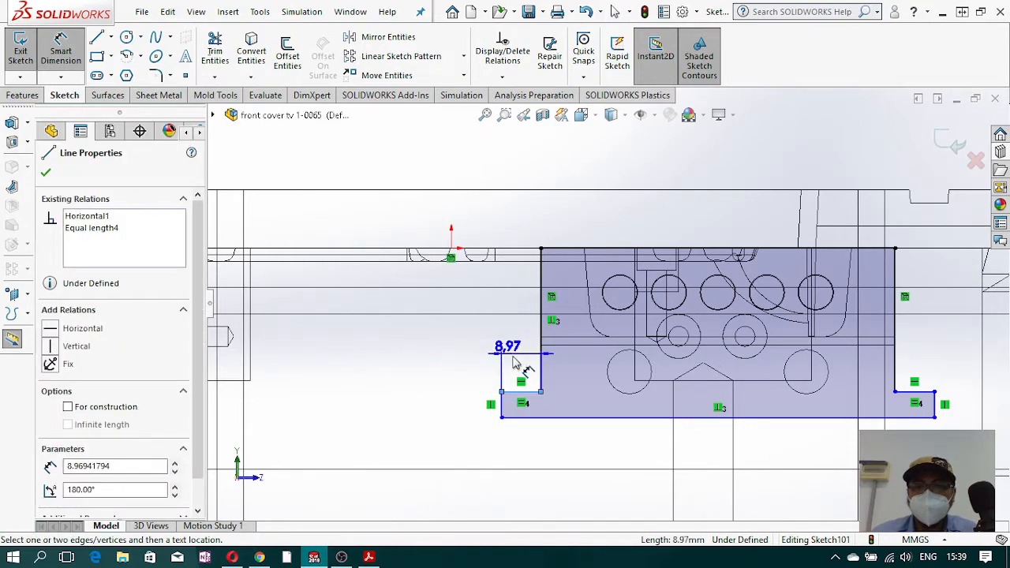
left_click(520, 361)
type("5")
key("Escape")
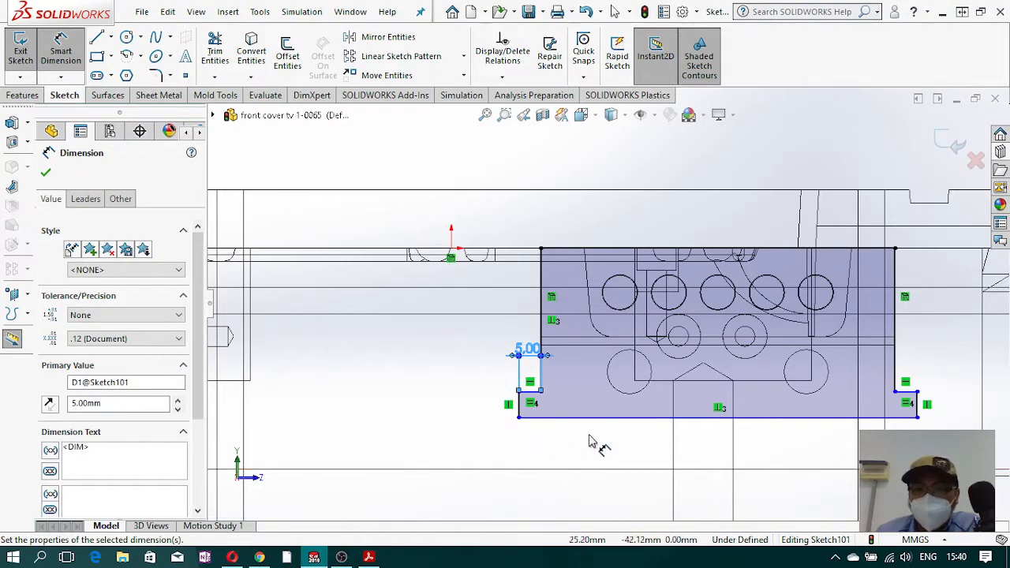
- Dimension the height of the foot profile along its left short vertical line
left_click(520, 406)
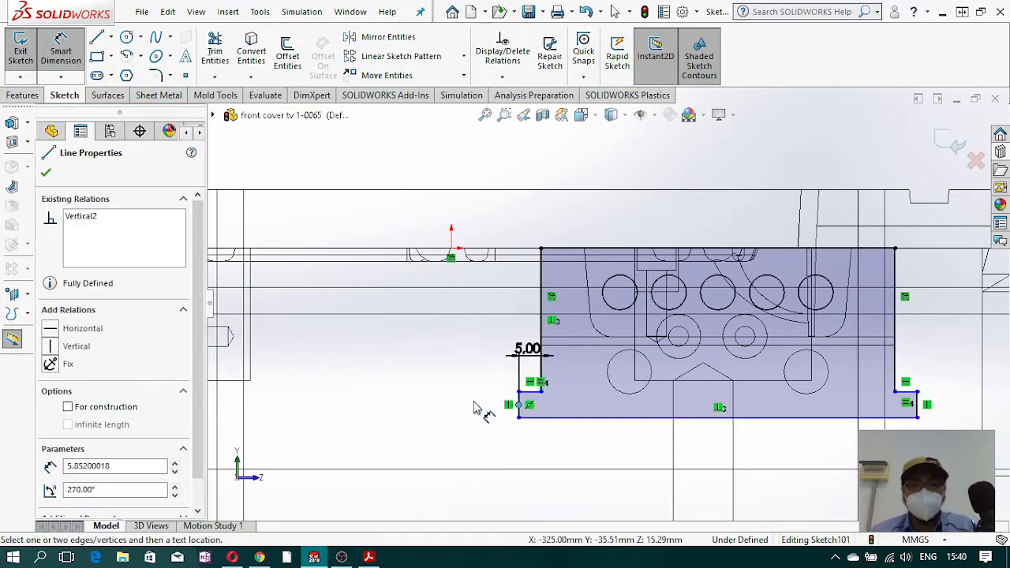
left_click(516, 411)
left_click(440, 418)
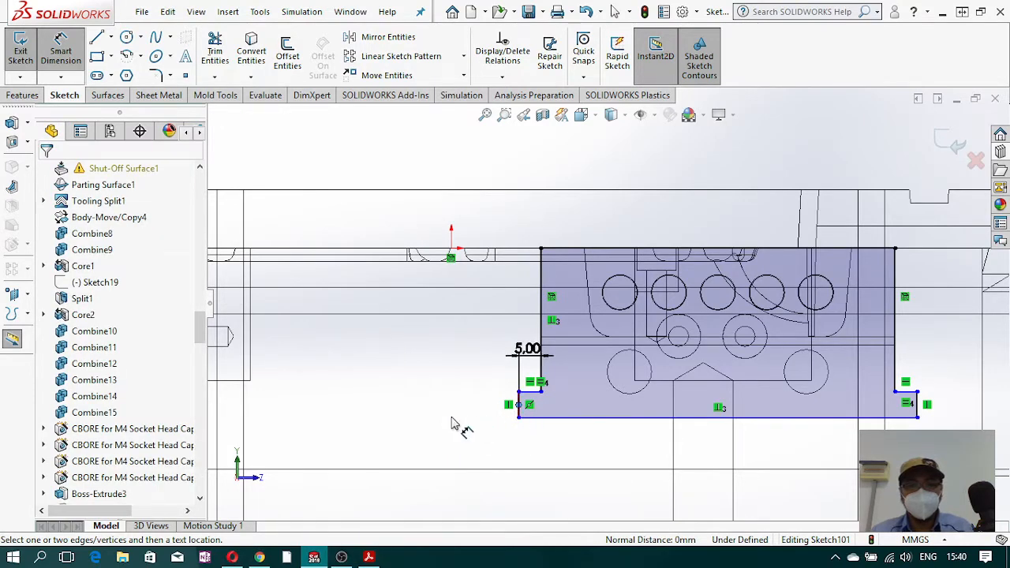
left_click(521, 404)
left_click(520, 410)
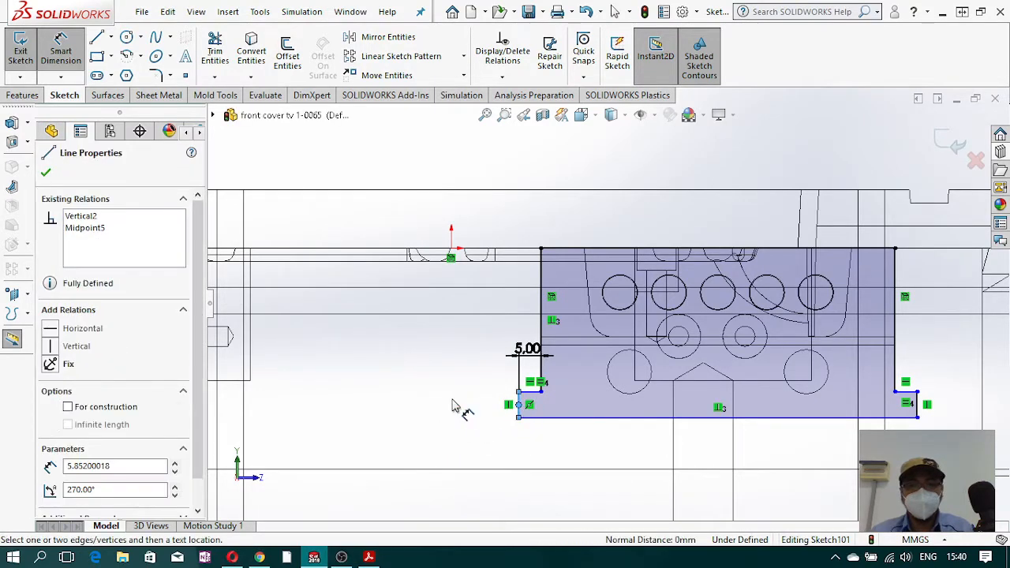
- Dimension the height of the profile's lower-left flange and set it to 5 mm
left_click(454, 406)
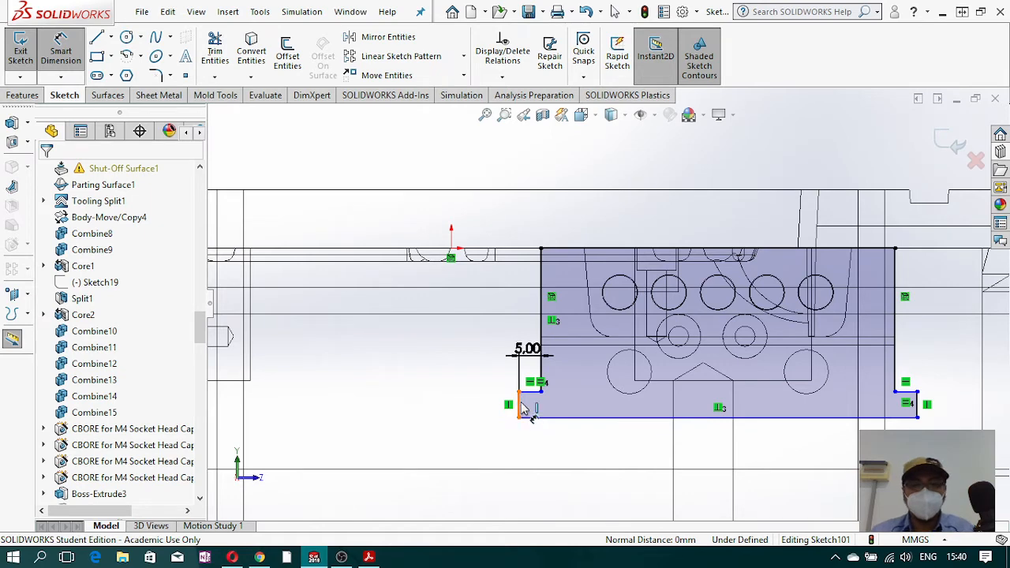
left_click(483, 411)
left_click(452, 410)
key("Return")
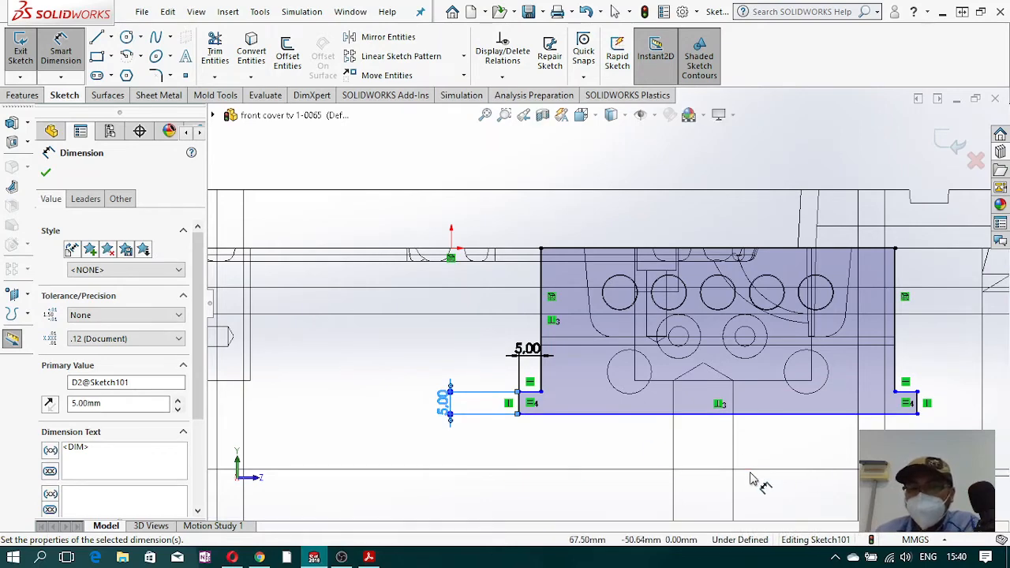
- Dimension the profile's overall height between its top and bottom lines and set it to 40 mm
left_click(606, 251)
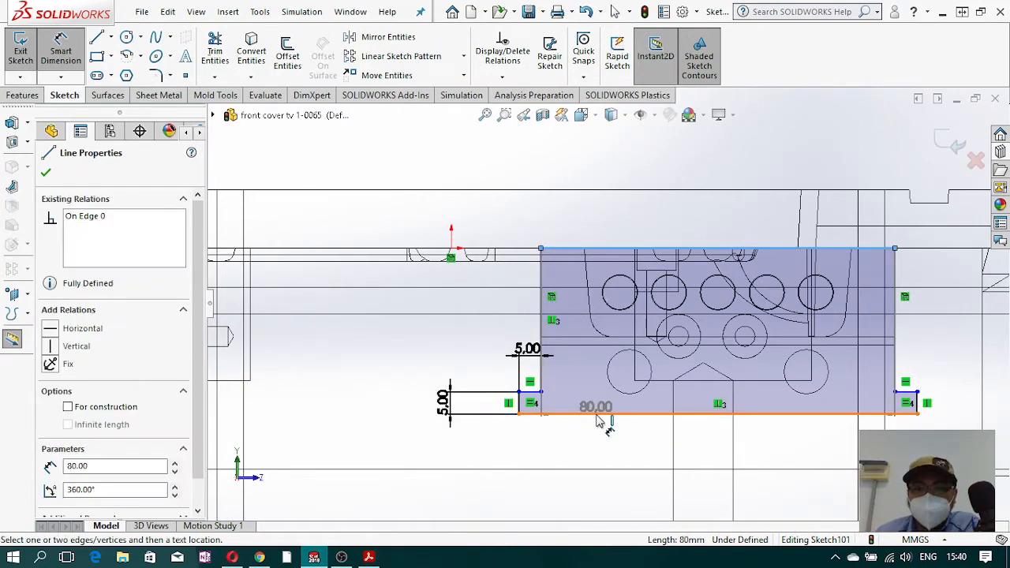
left_click(597, 414)
left_click(417, 348)
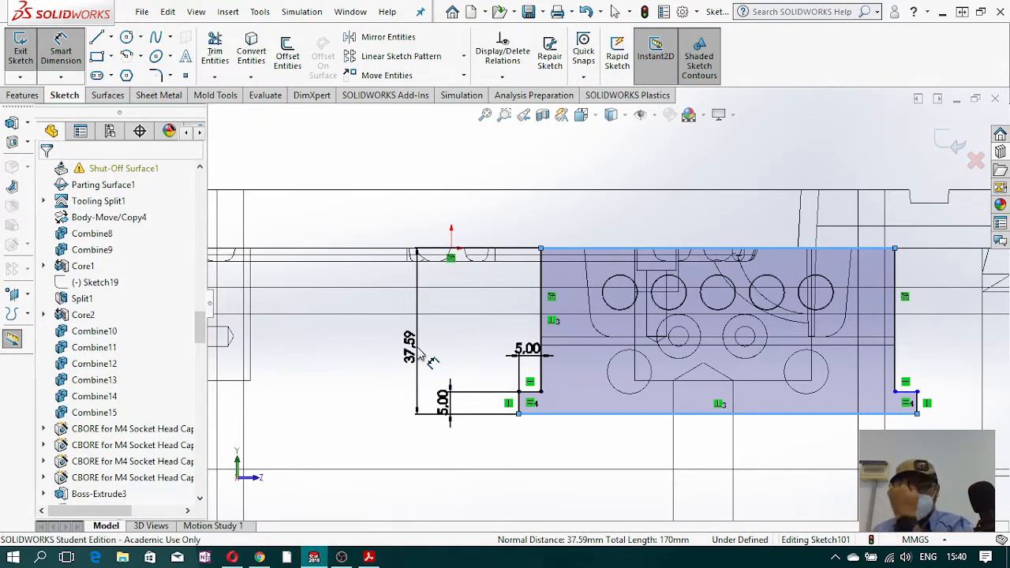
left_click(418, 347)
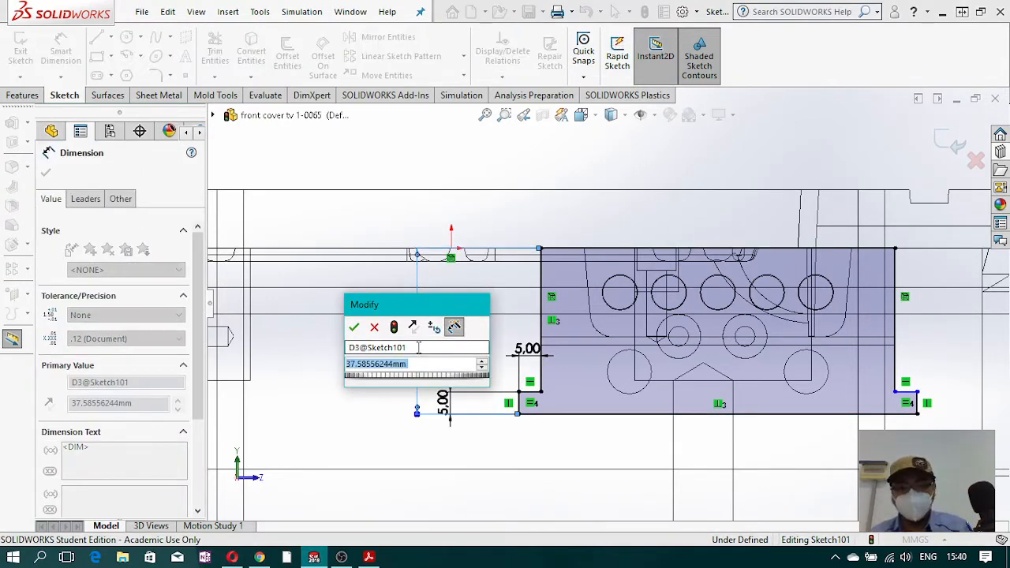
type("40")
key("Escape")
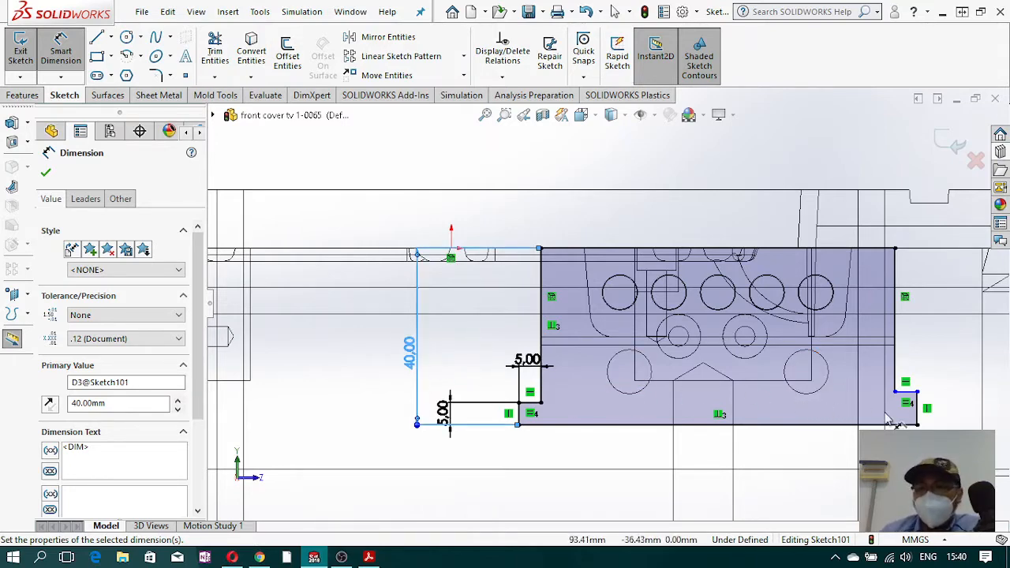
key("Escape")
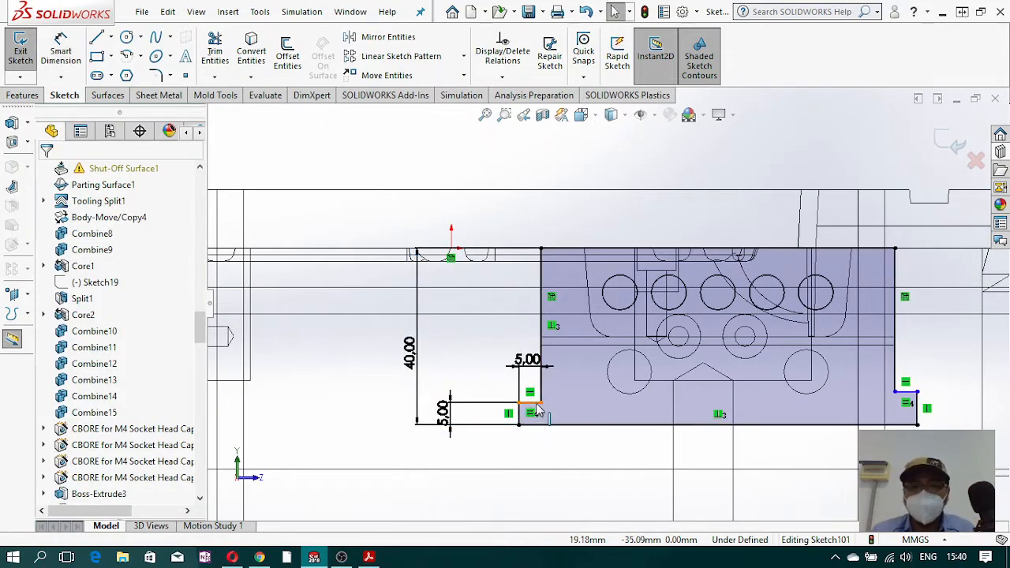
- Add a collinear relation between the top edges of the profile's two bottom flanges
left_click(534, 404)
left_click(908, 393, "ctrl")
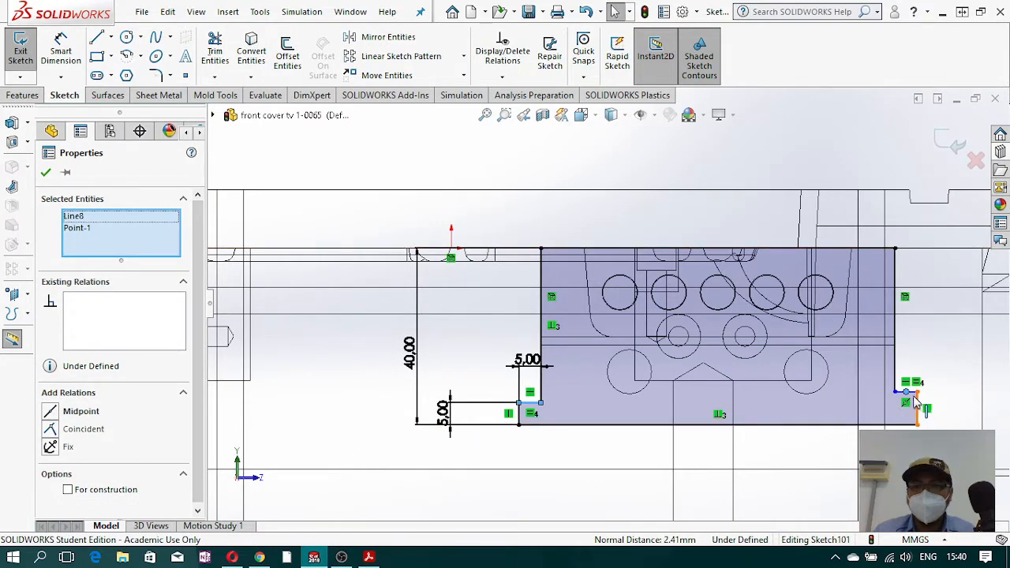
left_click(915, 398)
left_click(907, 392)
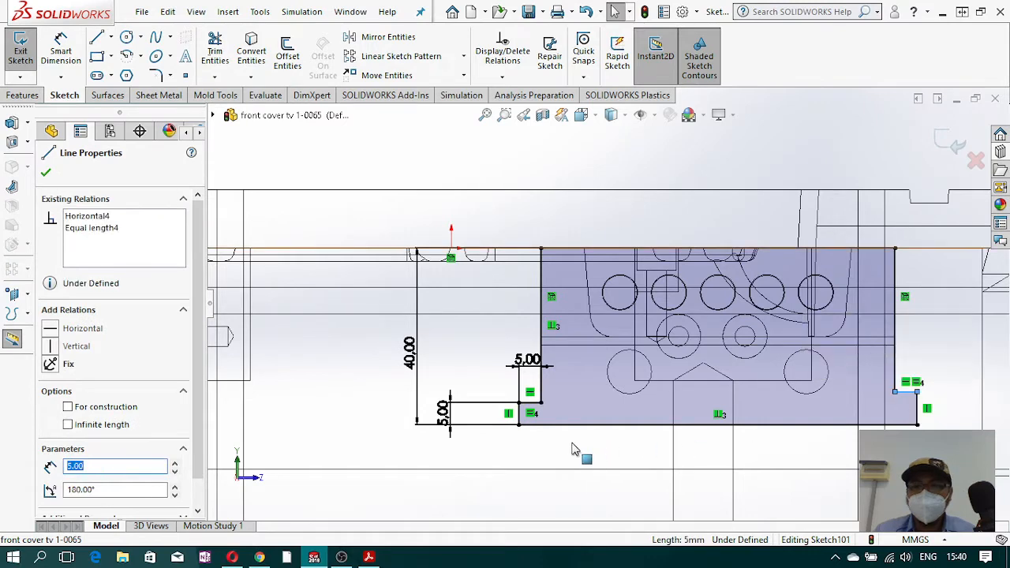
left_click(533, 403, "ctrl")
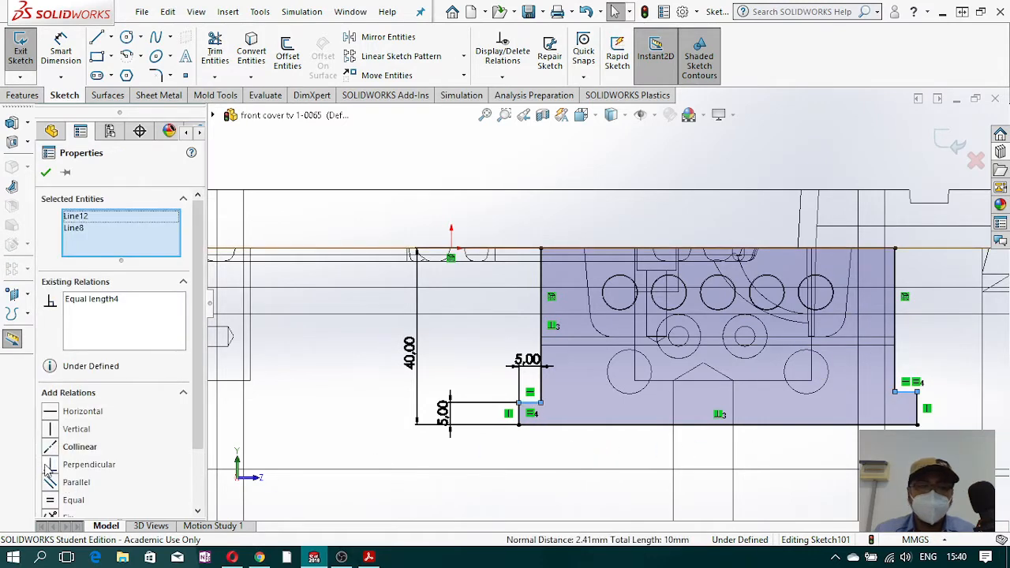
left_click(51, 447)
scroll(655, 450, "up", 3)
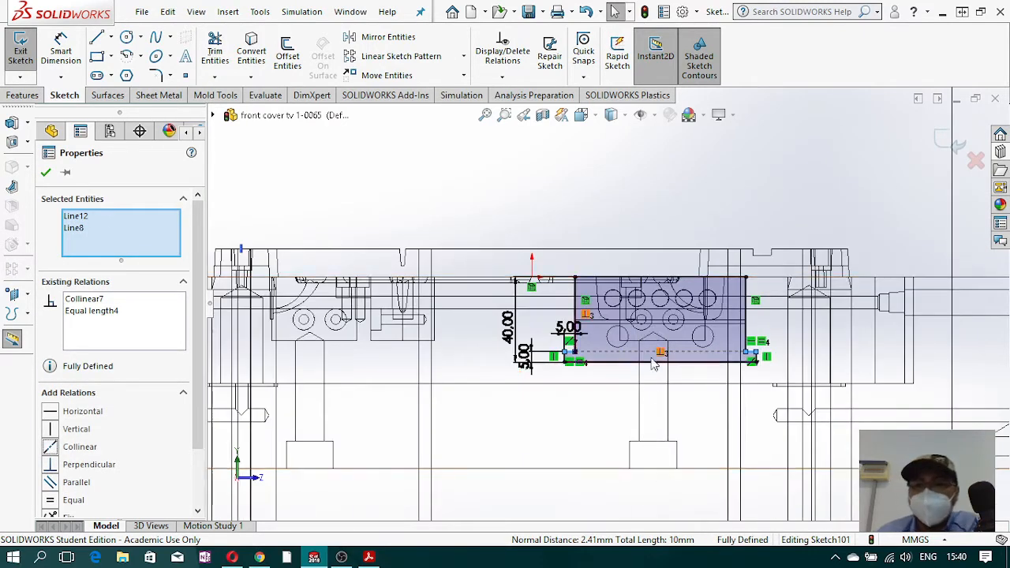
scroll(643, 316, "down", 2)
mouse_move(762, 386)
middle_mouse_down()
mouse_move(782, 444)
mouse_move(747, 401)
middle_mouse_up()
scroll(746, 399, "up", 2)
scroll(643, 346, "down", 1)
mouse_move(644, 351)
middle_mouse_down()
mouse_move(634, 334)
mouse_move(660, 361)
mouse_move(655, 368)
middle_mouse_up()
scroll(591, 369, "up", 3)
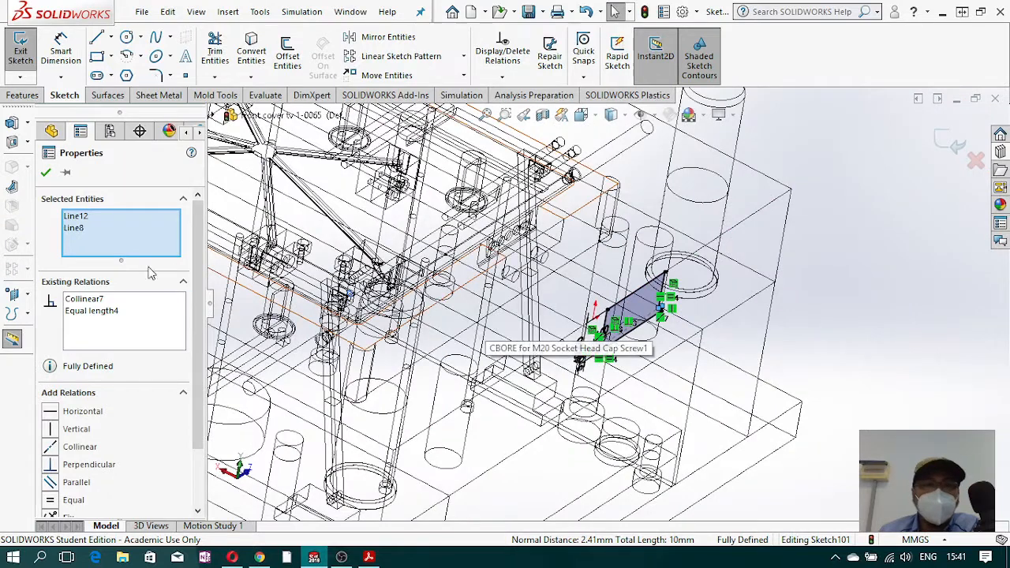
left_click(46, 174)
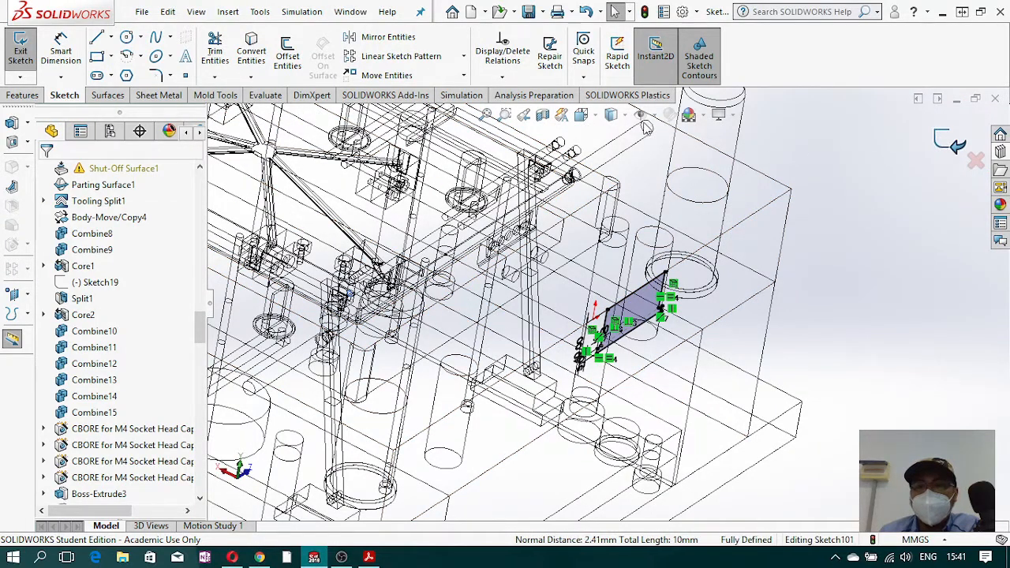
- Exit the sketch and extract a Core from the plate with it, using blind depths of 128 mm inward and 40 mm the other way, with capped ends
left_click(12, 123)
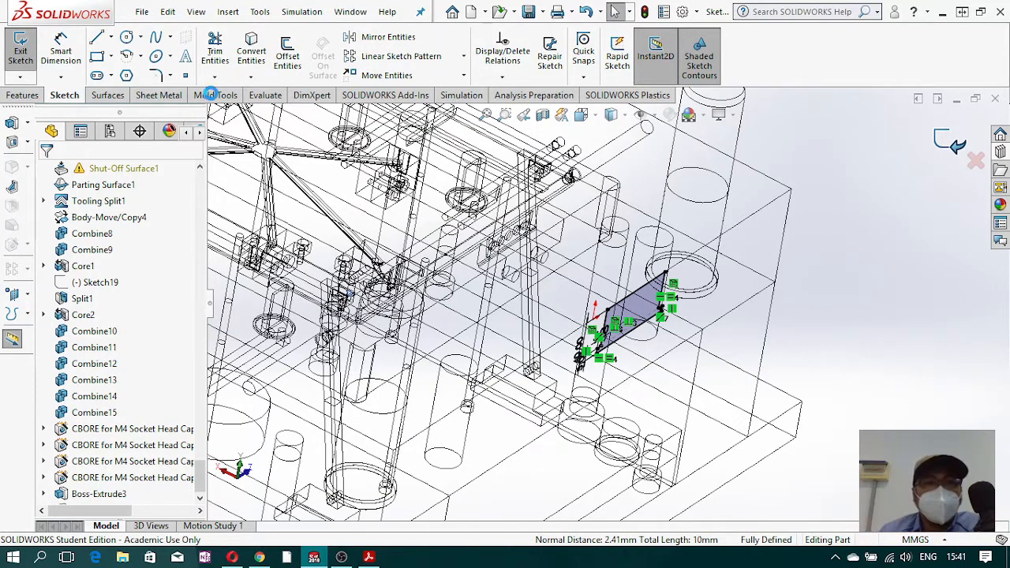
left_click(215, 95)
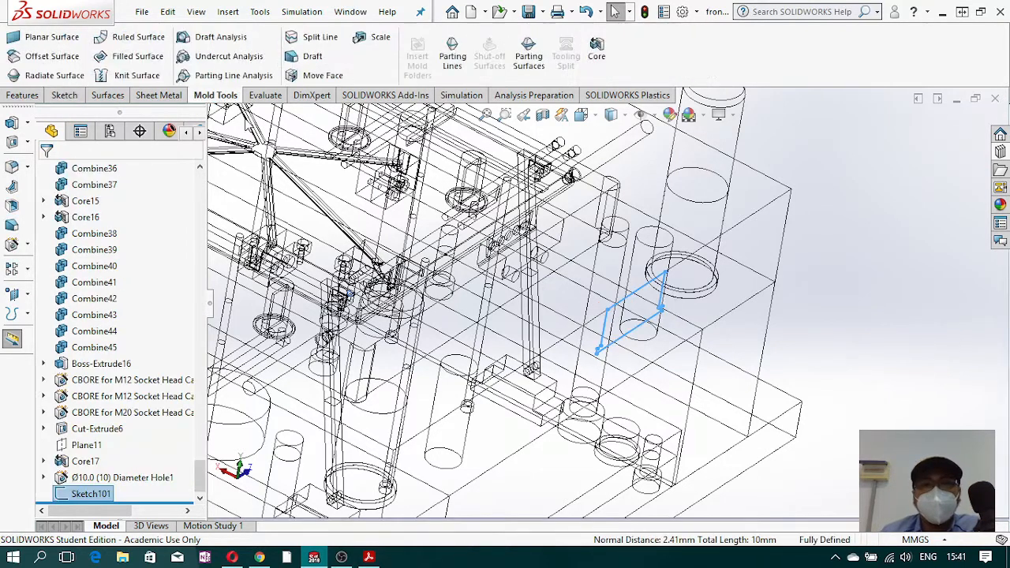
left_click(597, 49)
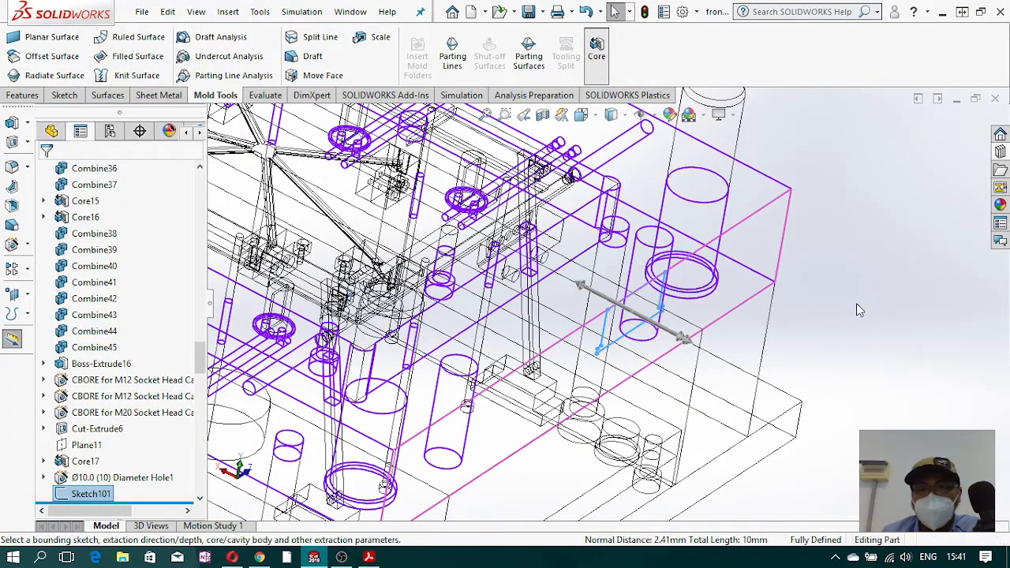
middle_click_drag(781, 315, 753, 353)
scroll(753, 345, "up", 2)
scroll(410, 314, "down", 2)
middle_click_drag(426, 311, 471, 328)
left_click_drag(659, 259, 618, 241)
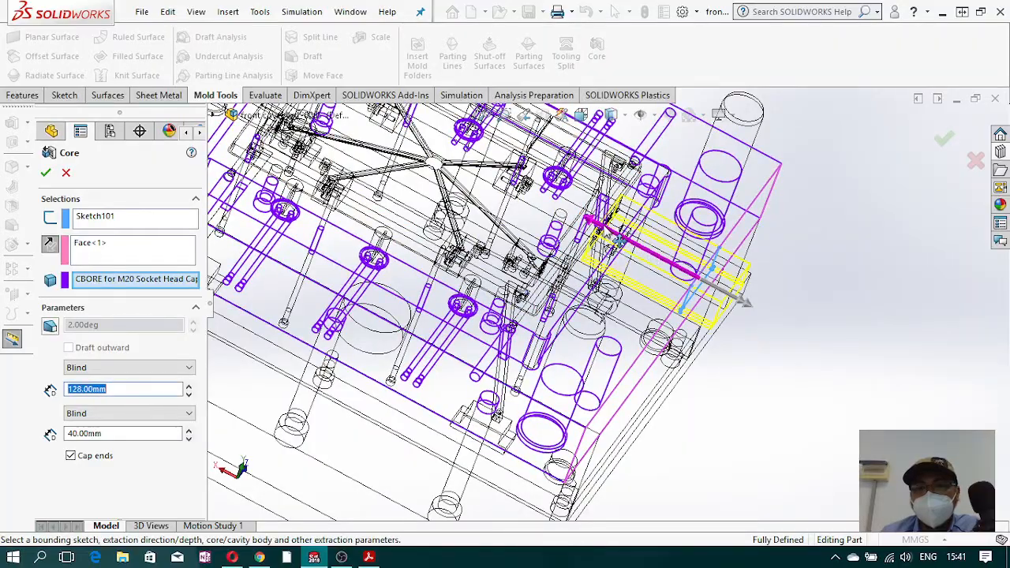
middle_click_drag(689, 361, 586, 308)
scroll(648, 215, "down", 3)
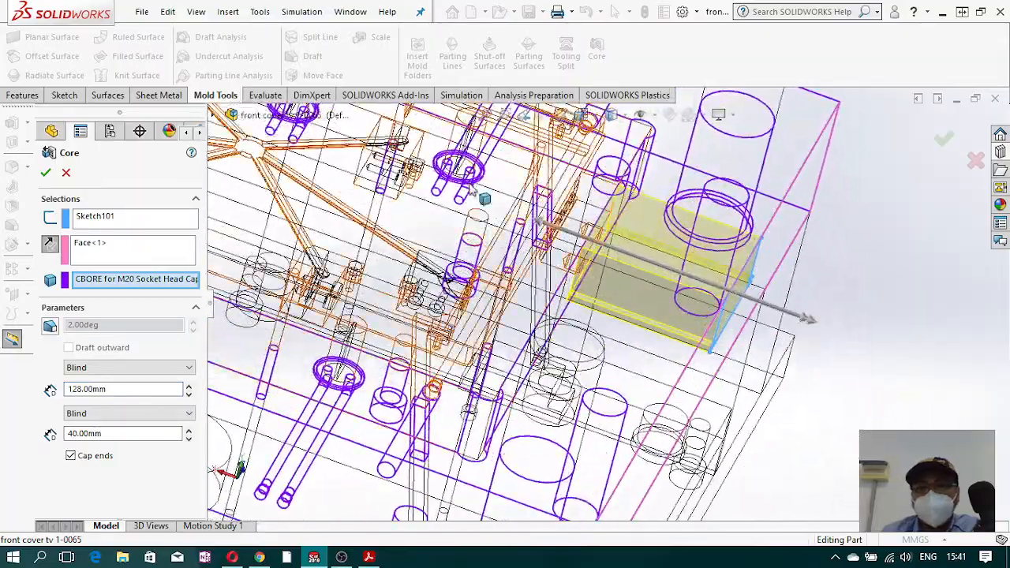
scroll(580, 233, "up", 5)
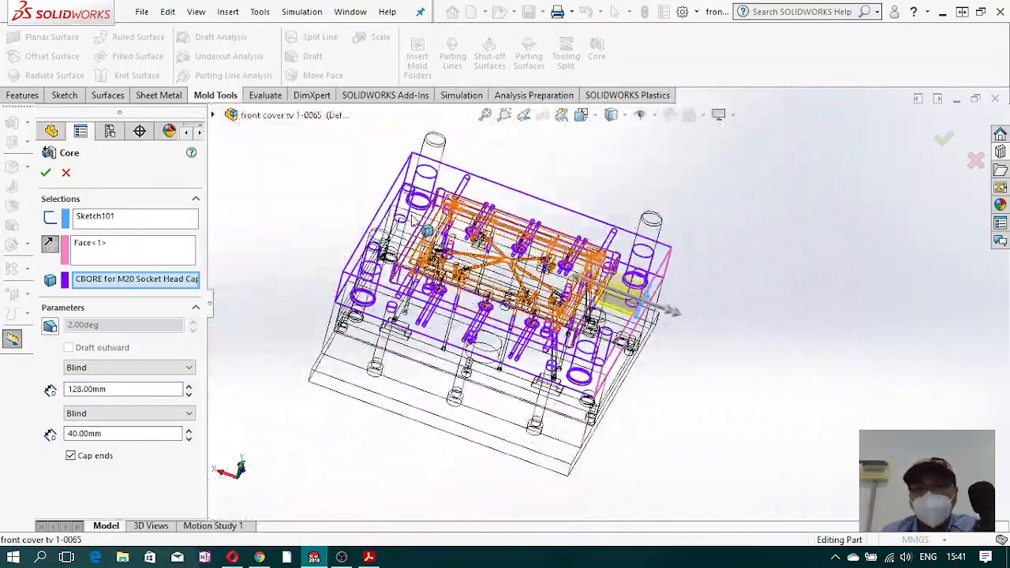
scroll(588, 310, "down", 4)
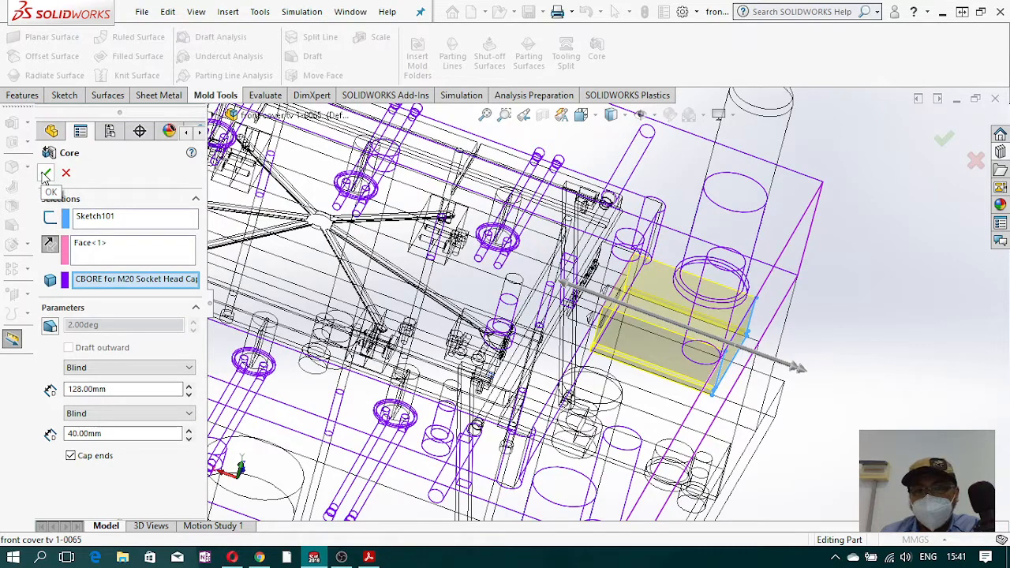
key("Return")
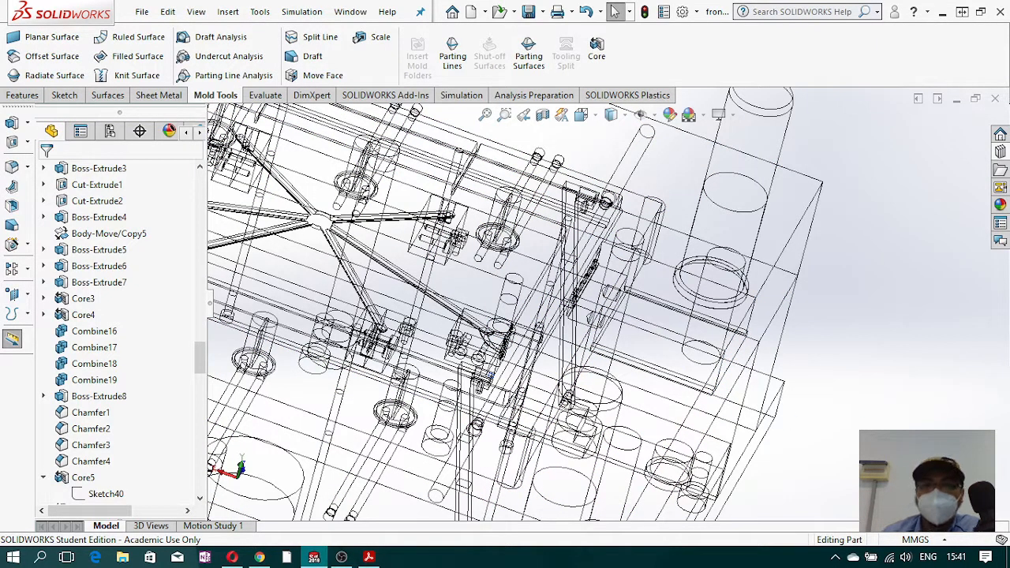
- Change the display from wireframe to shaded with edges to show the whole mold with the new core block
scroll(519, 198, "down", 5)
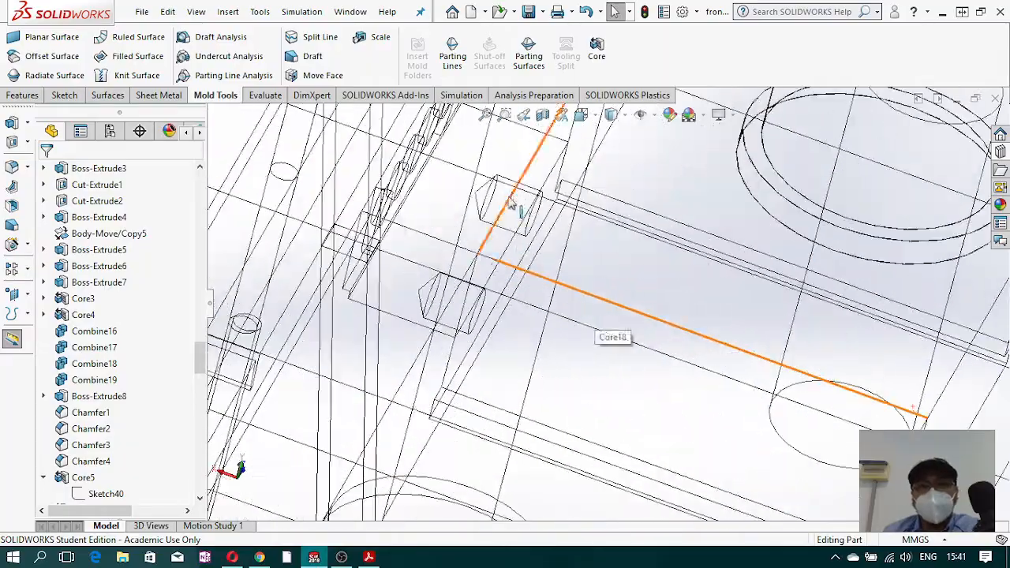
scroll(564, 356, "up", 5)
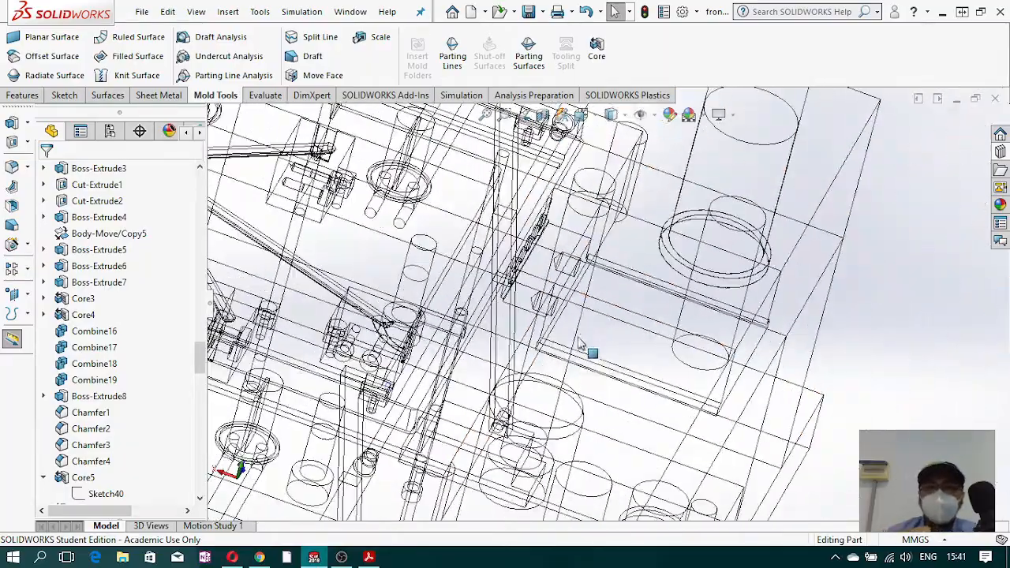
scroll(565, 357, "down", 5)
scroll(561, 339, "up", 4)
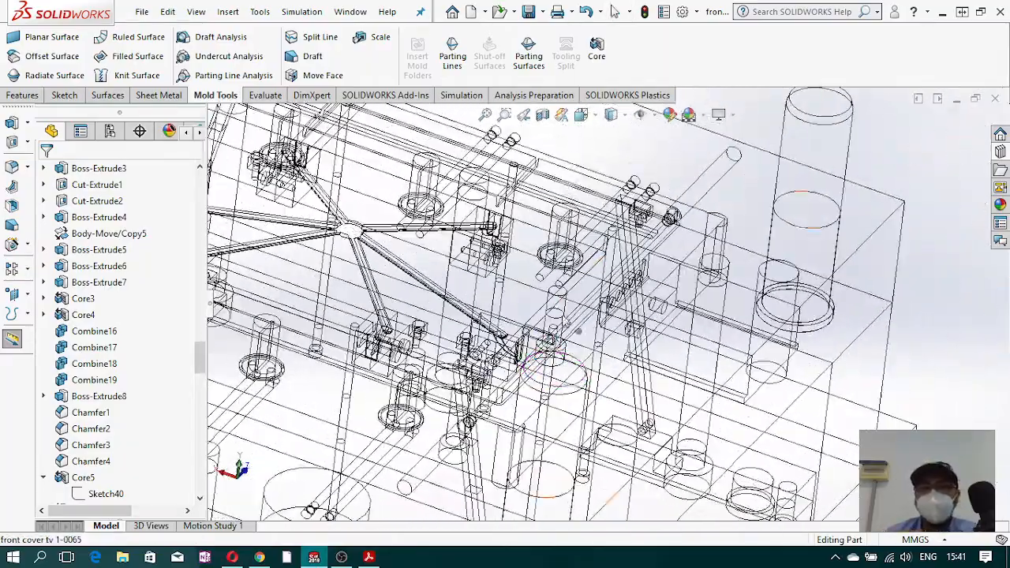
left_click(638, 115)
left_click(620, 135)
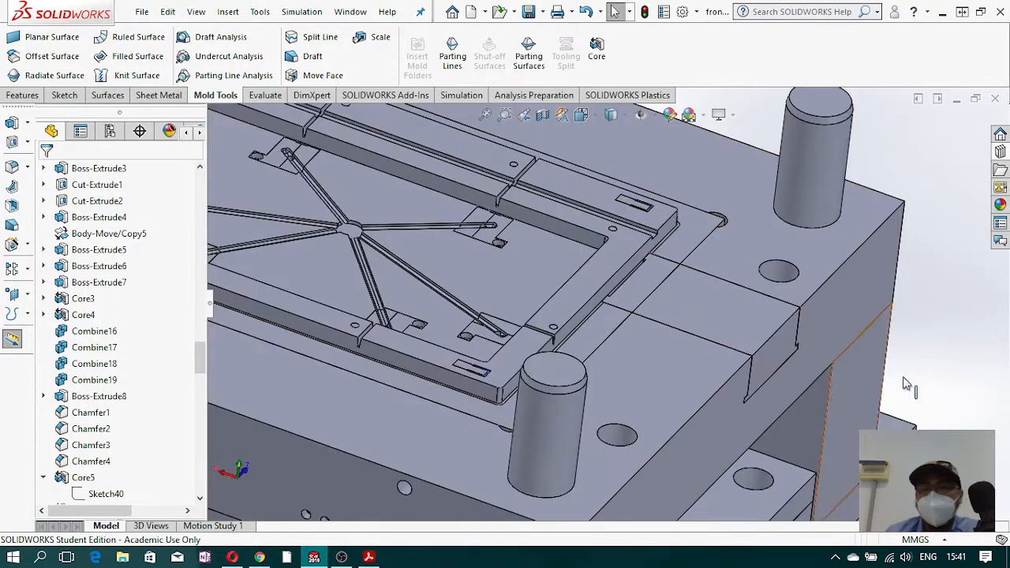
scroll(723, 355, "up", 4)
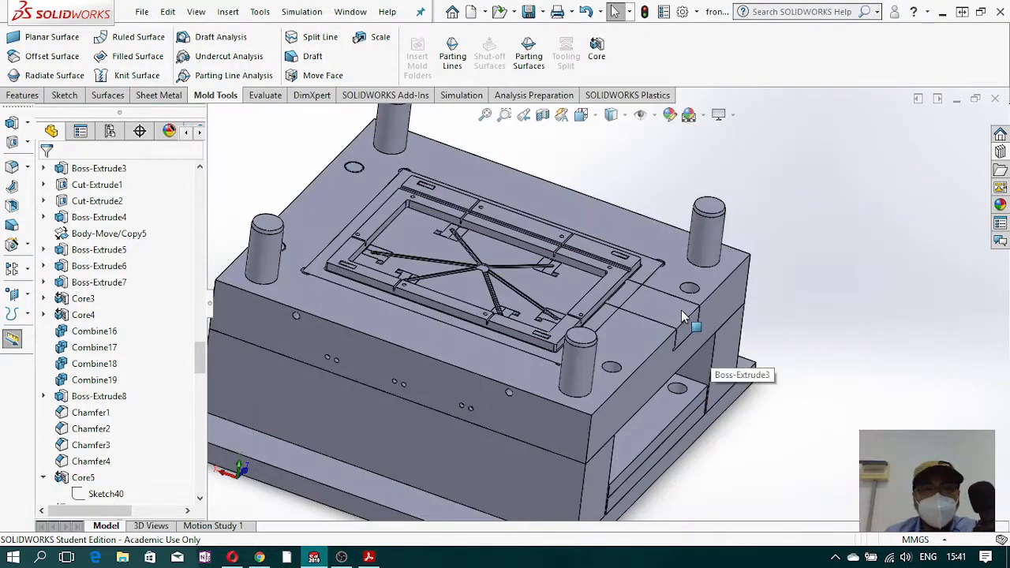
- Check the last entries among the solid bodies to identify which one is the extracted core block
left_click(681, 311)
left_click_drag(206, 294, 202, 260)
left_click(101, 267)
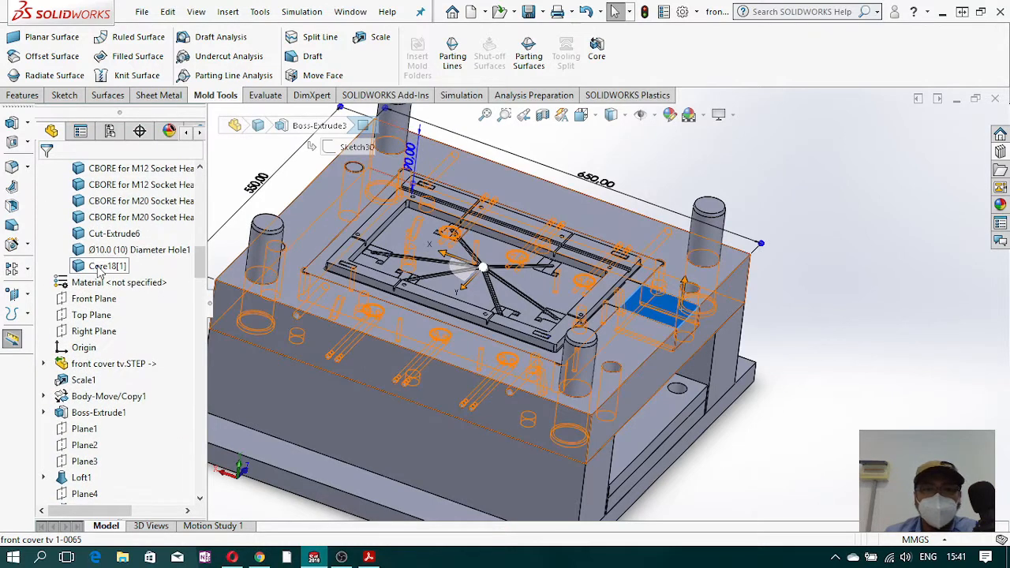
right_click(100, 272)
left_click(95, 251)
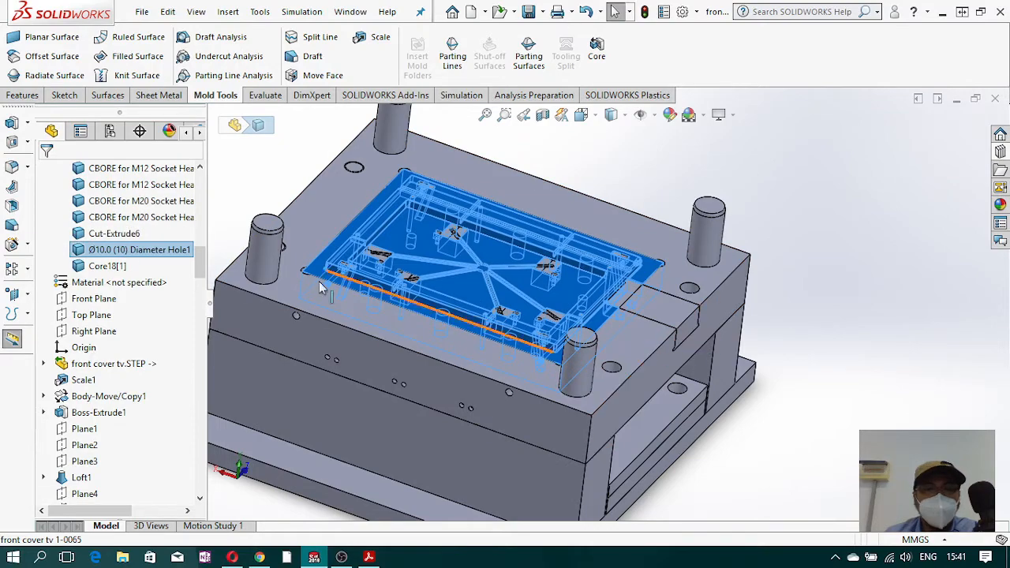
left_click(126, 234)
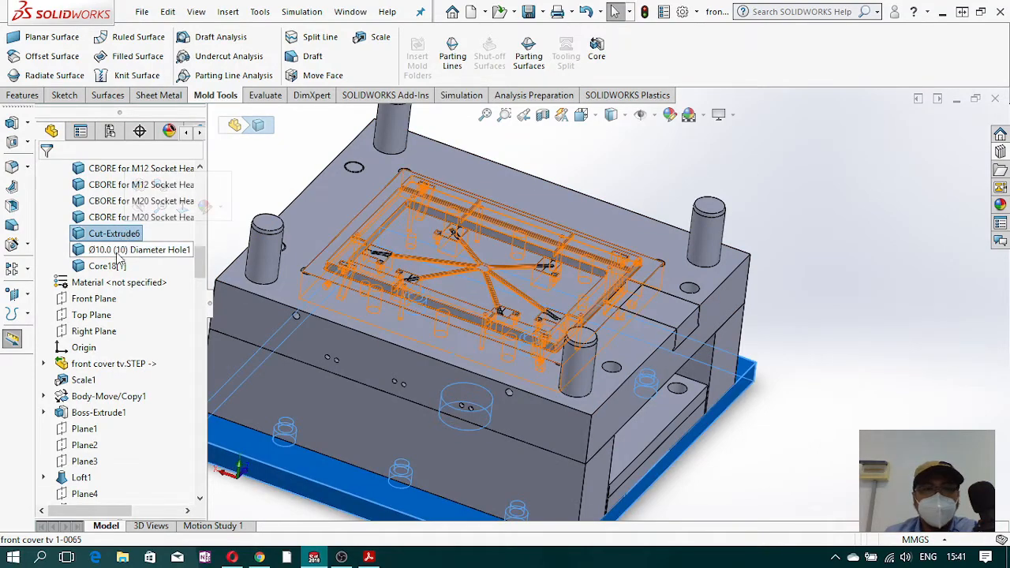
left_click(116, 266)
- Expand the Core bodies folder and isolate the Core18[2] body
scroll(126, 282, "up", 7)
scroll(126, 282, "up", 5)
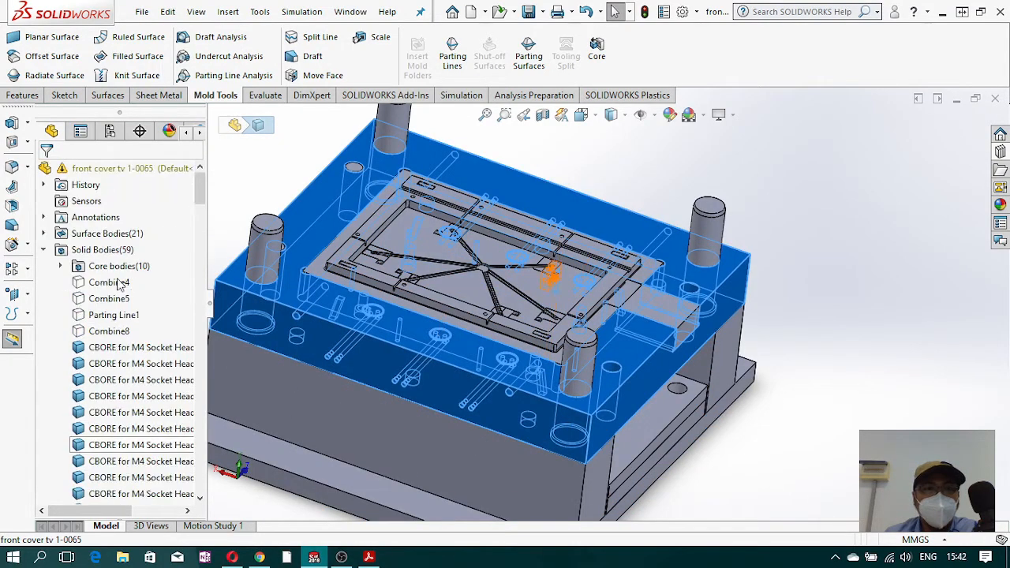
left_click(60, 267)
scroll(126, 418, "down", 1)
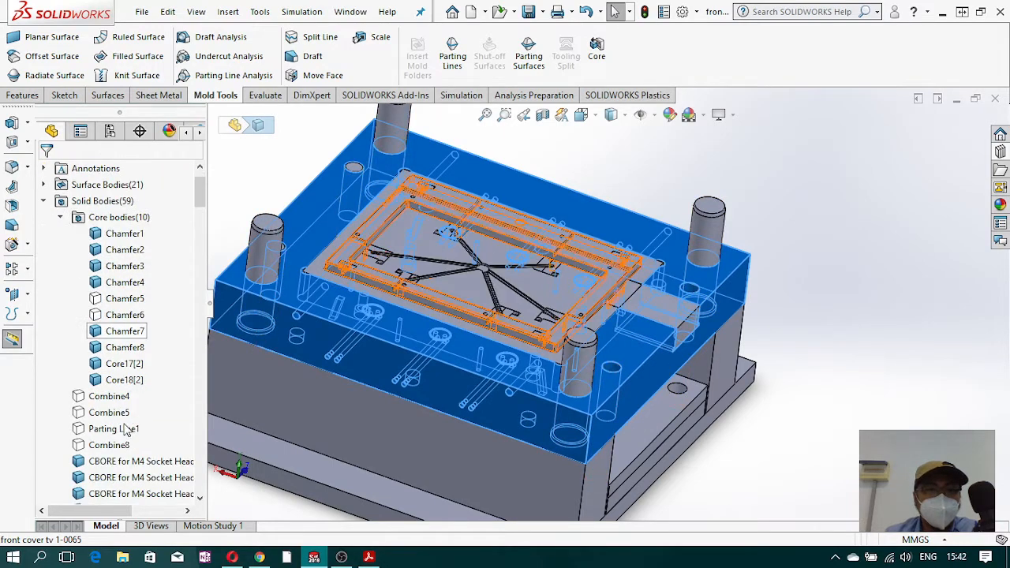
left_click(124, 380)
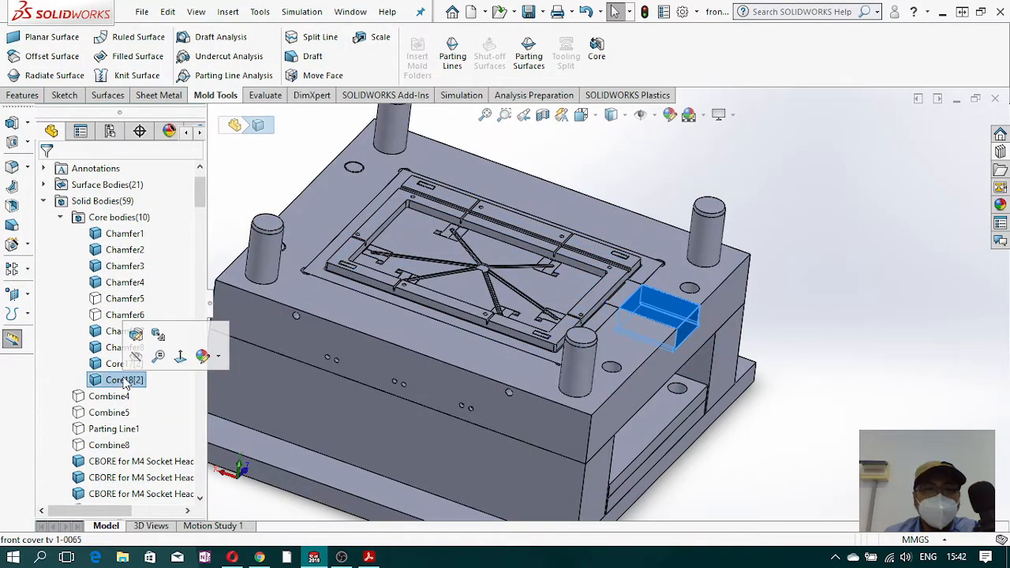
right_click(127, 378)
left_click(168, 358)
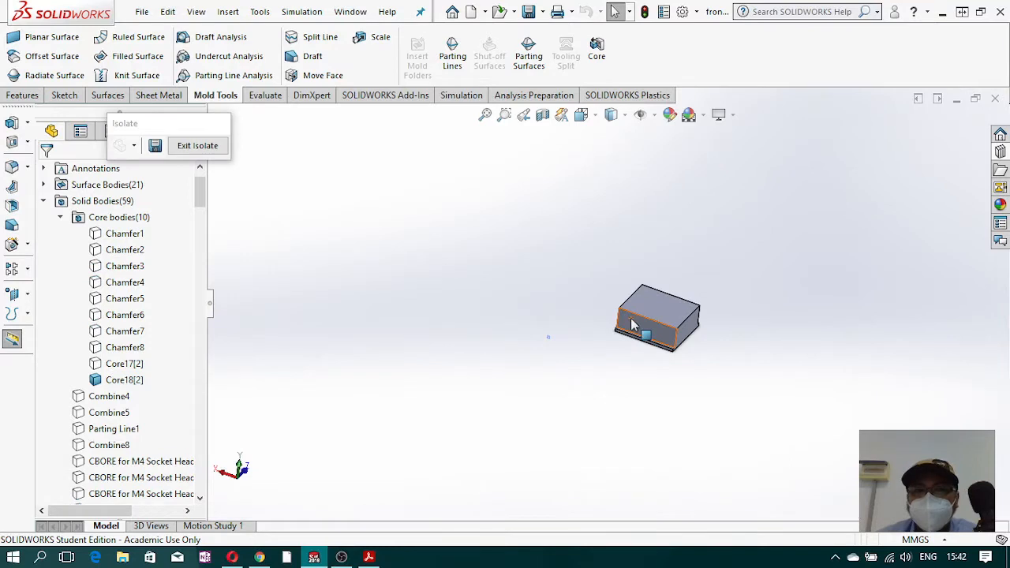
- Start a Hole Wizard drill hole on the isolated block's inner end face and place two hole points there
scroll(652, 343, "down", 4)
middle_click_drag(652, 343, 674, 301)
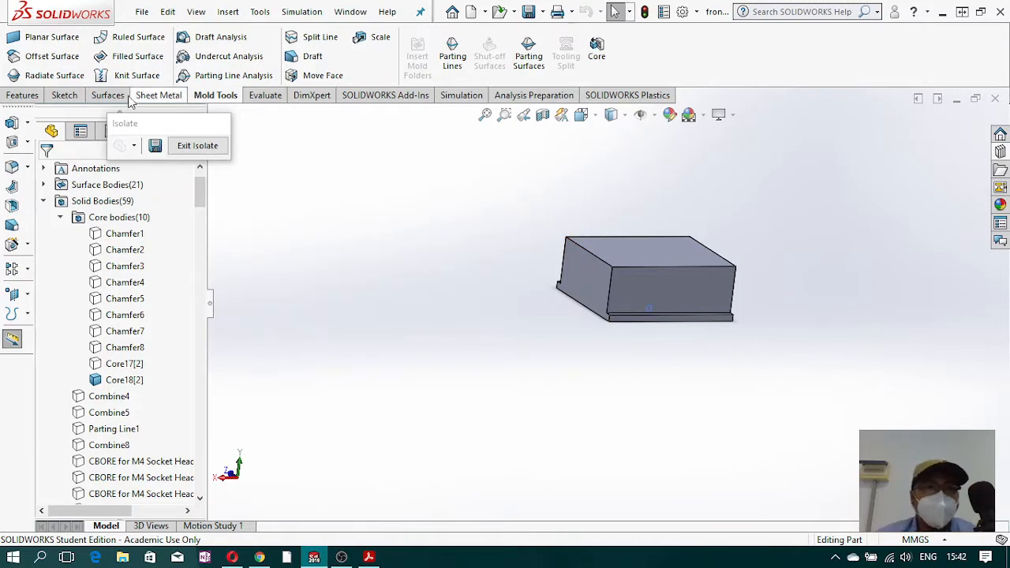
left_click(23, 94)
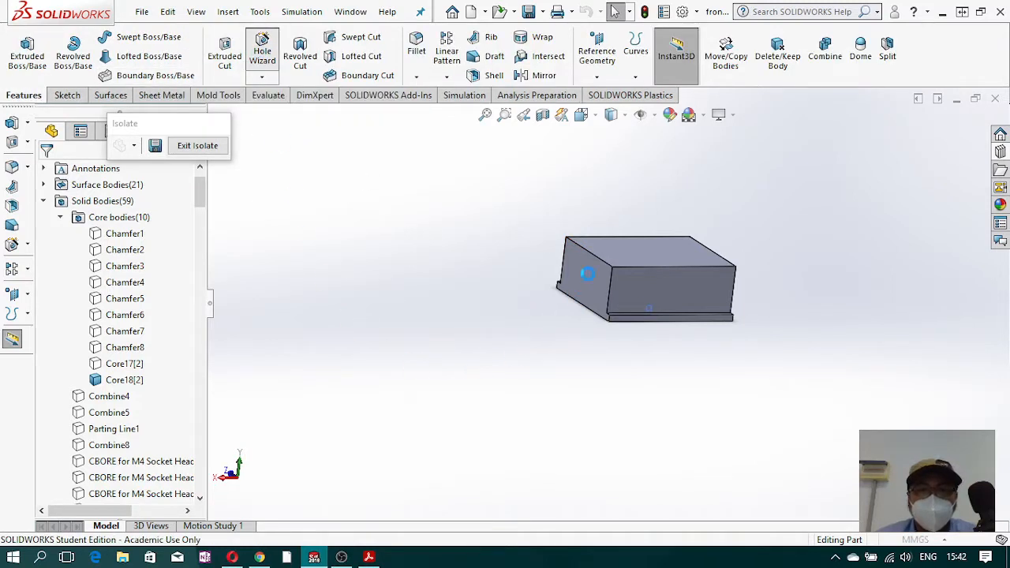
left_click(128, 199)
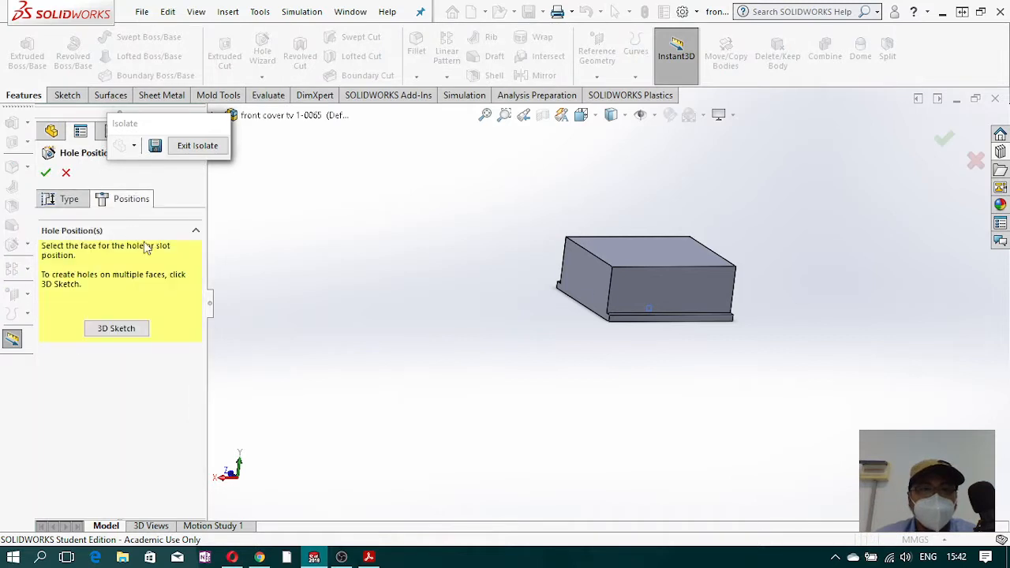
left_click(575, 281)
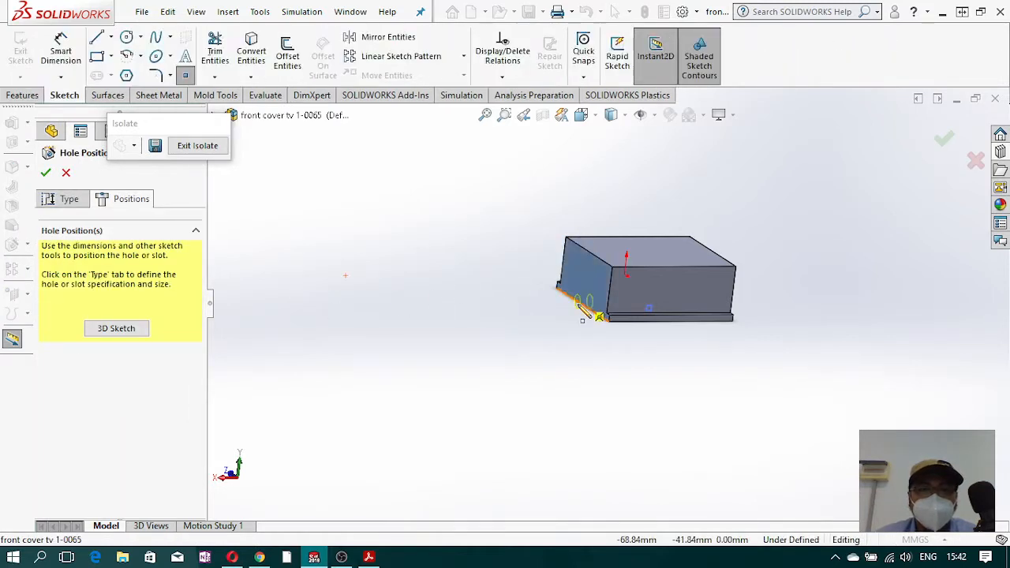
left_click(575, 275)
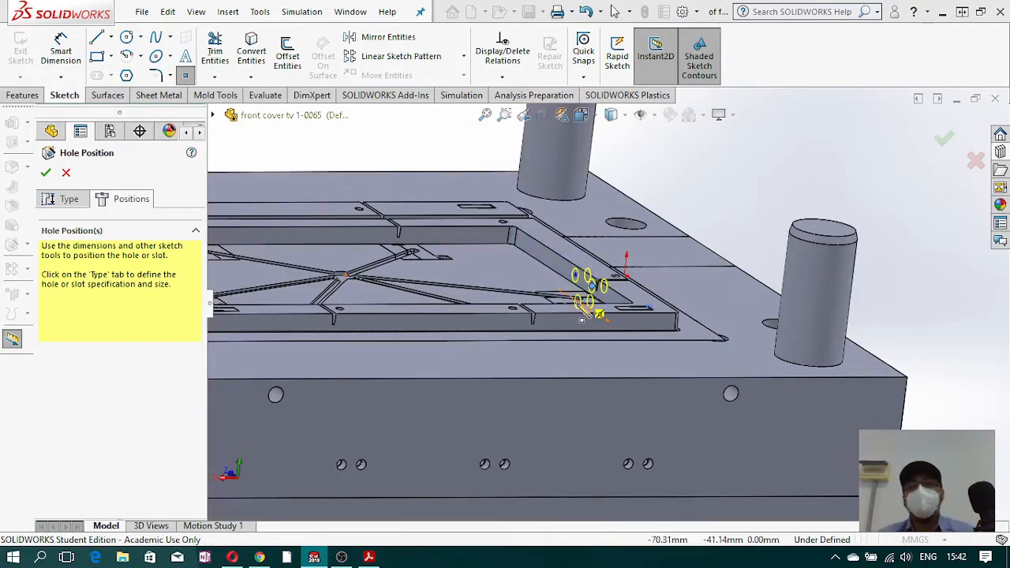
- Exit isolation, display the whole mold in wireframe and view it normal to the hole position face
middle_click_drag(567, 295, 461, 236)
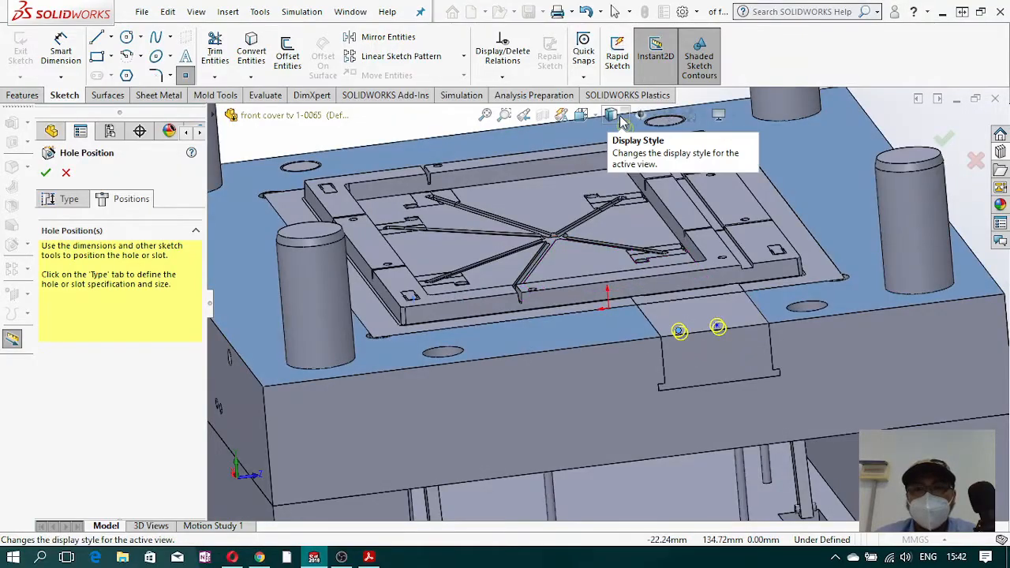
left_click(623, 117)
left_click(613, 219)
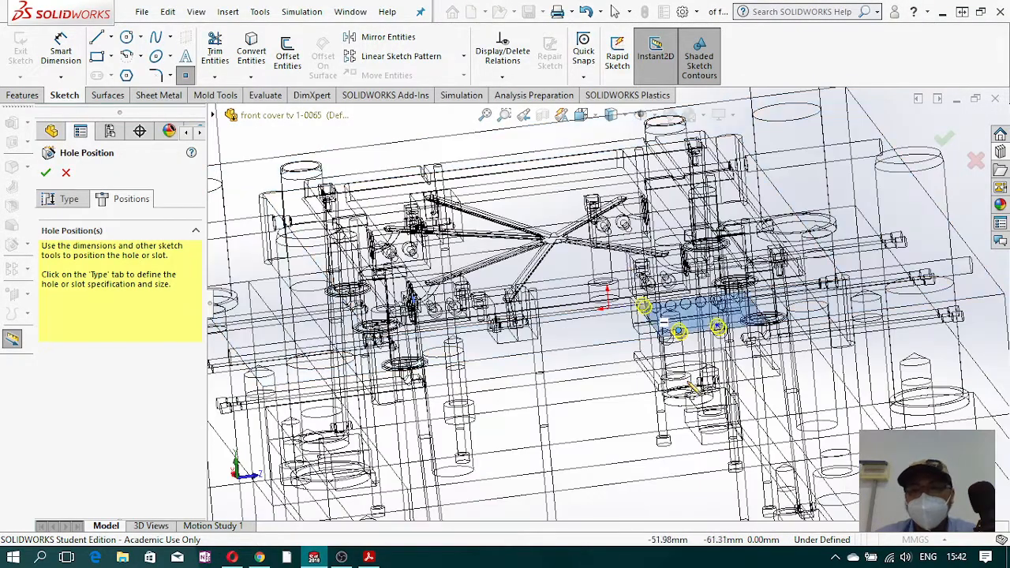
mouse_move(686, 347)
middle_mouse_down()
mouse_move(714, 383)
mouse_move(691, 341)
middle_mouse_up()
scroll(691, 338, "down", 6)
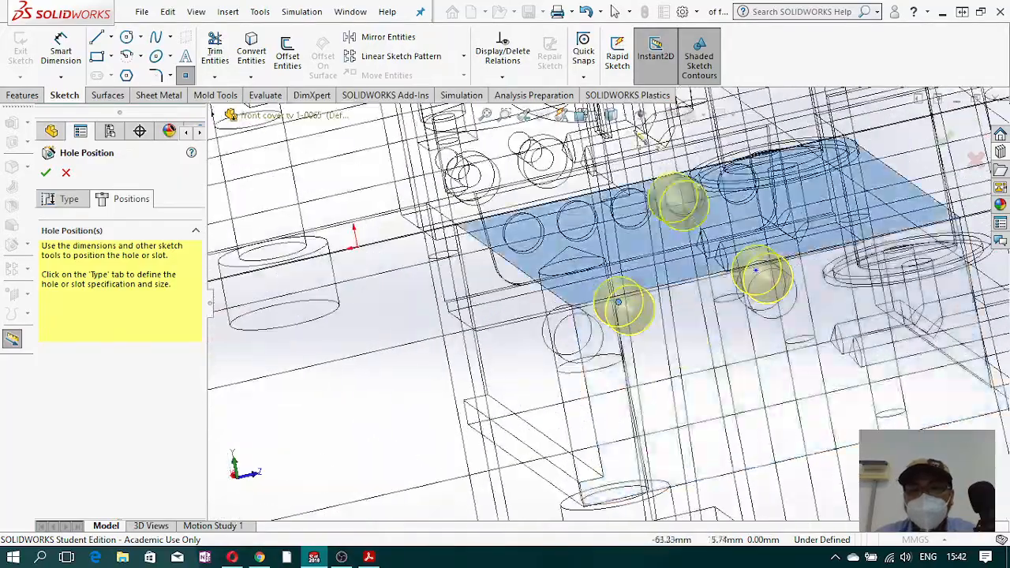
left_click(597, 117)
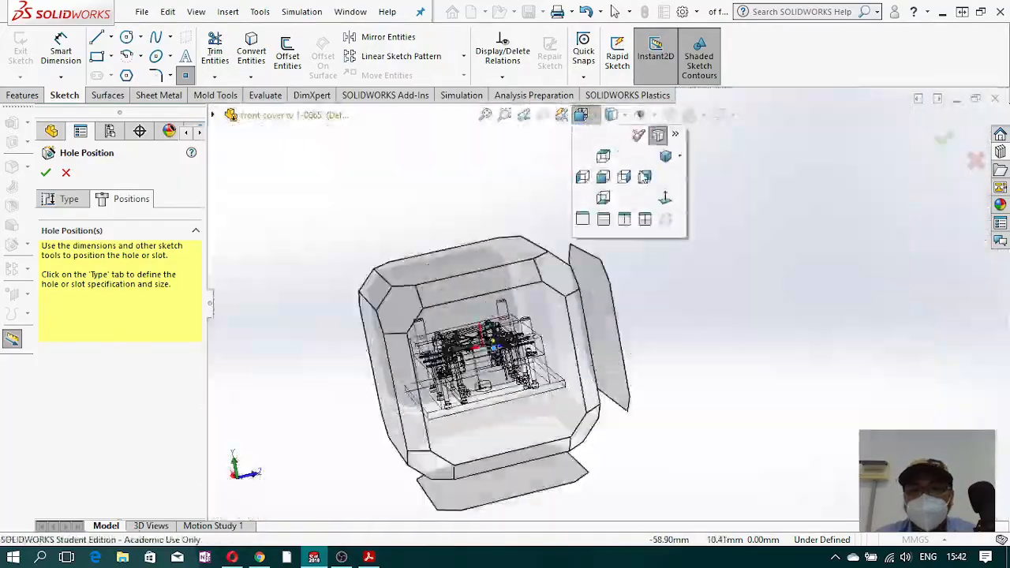
left_click(665, 203)
scroll(570, 257, "down", 8)
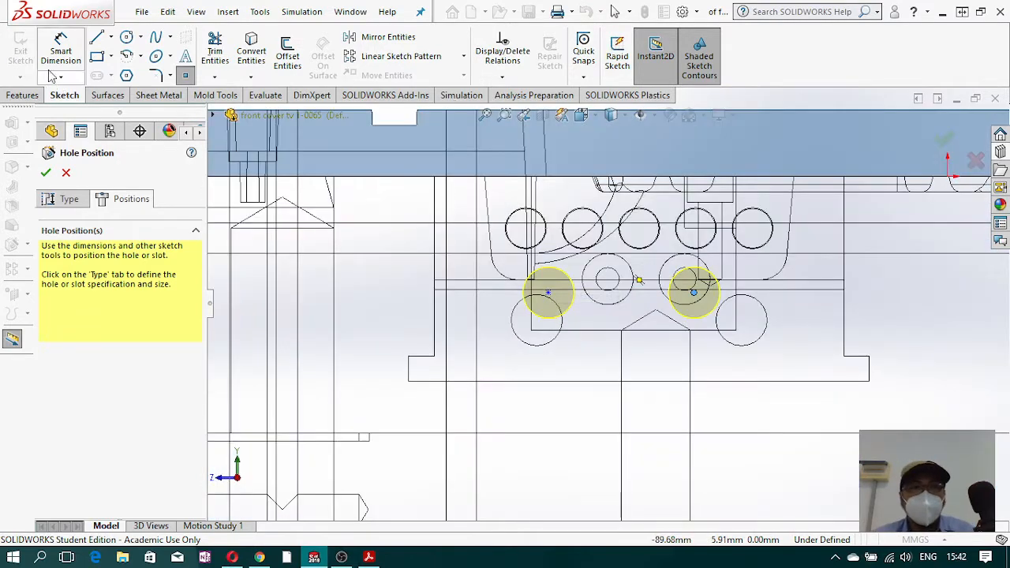
- Make the first hole point coincident with the centre of the adjacent existing lower hole on the same side
left_click(52, 63)
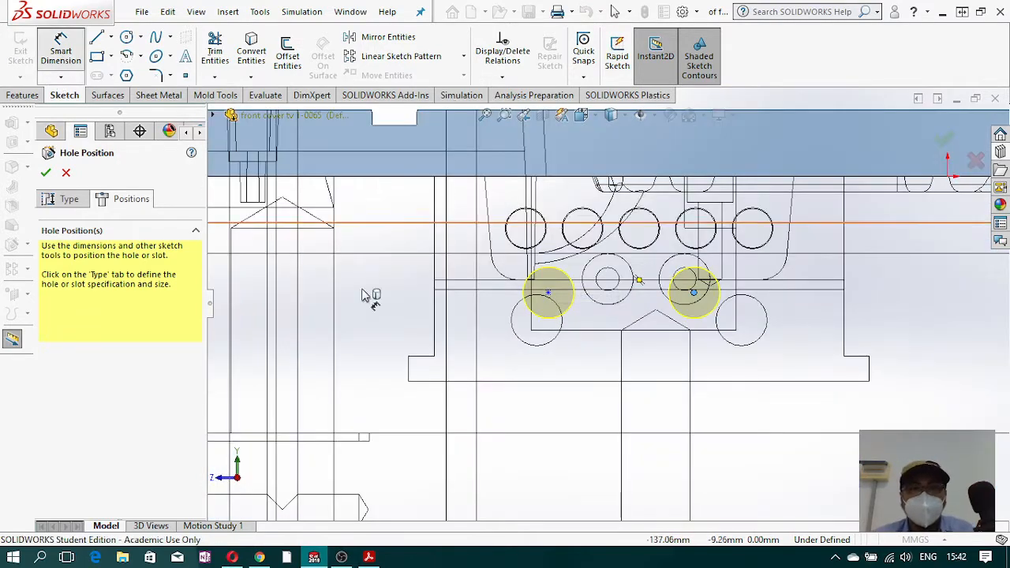
key("Escape")
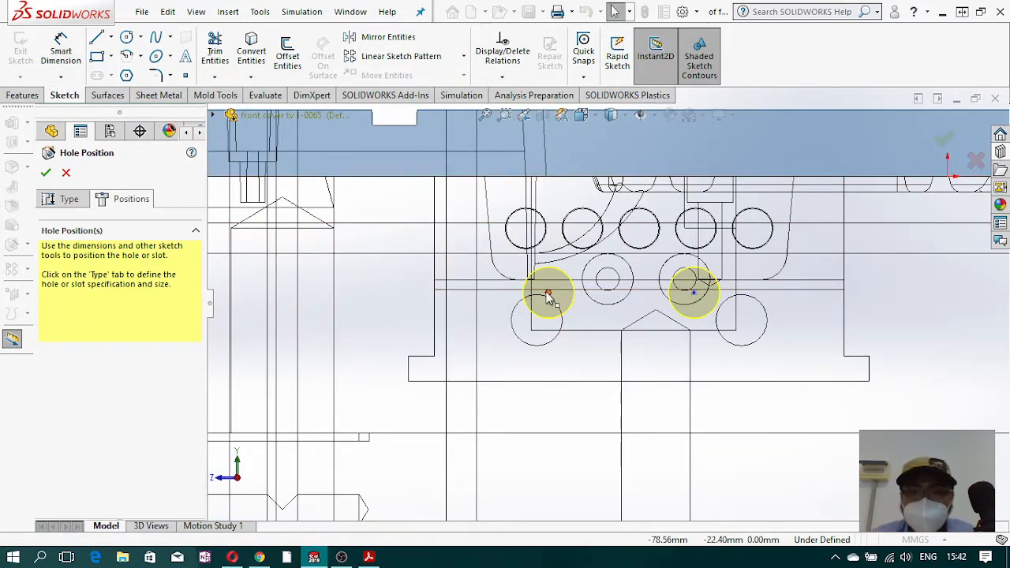
left_click(548, 293)
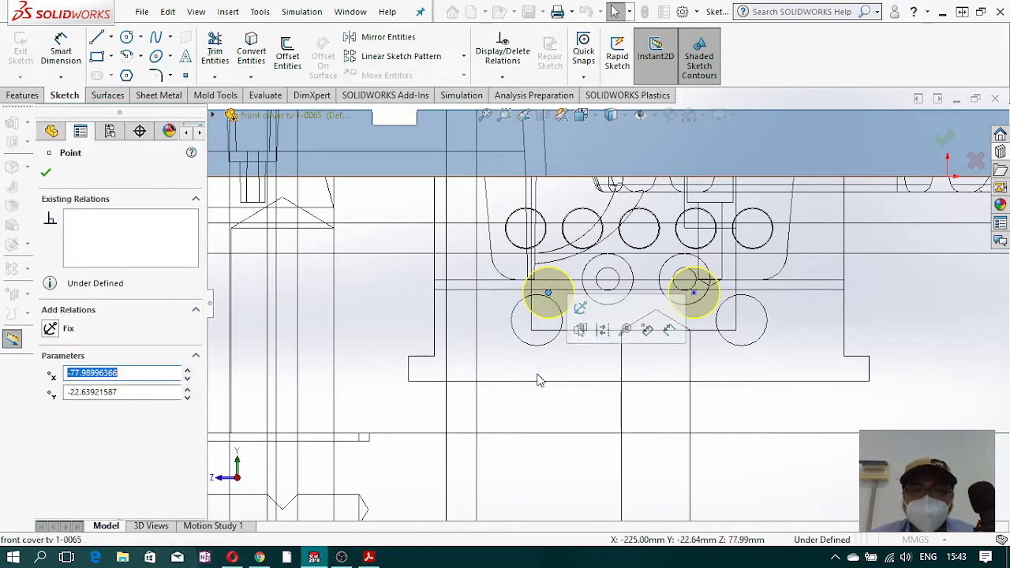
left_click(537, 319, "ctrl")
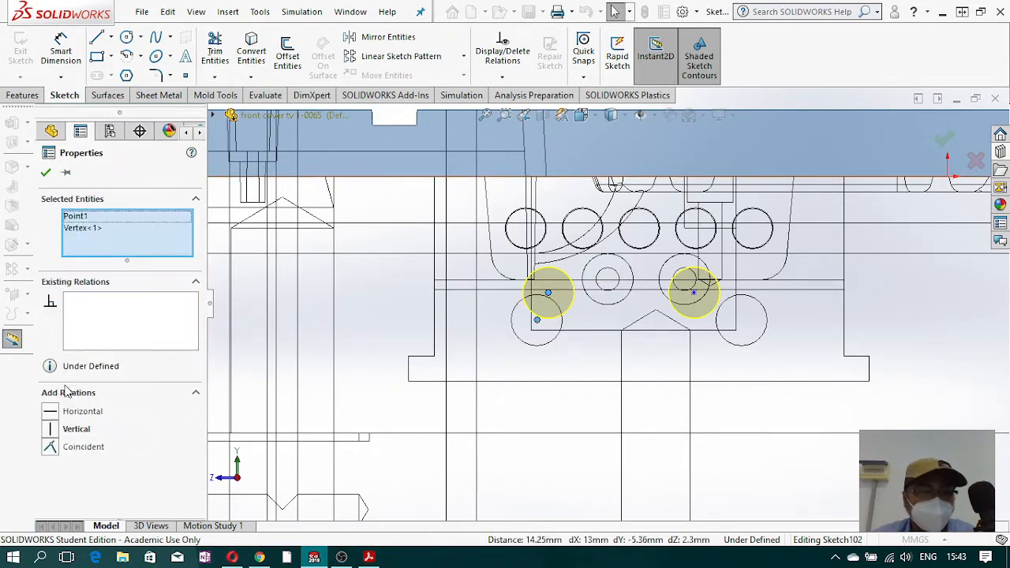
left_click(50, 447)
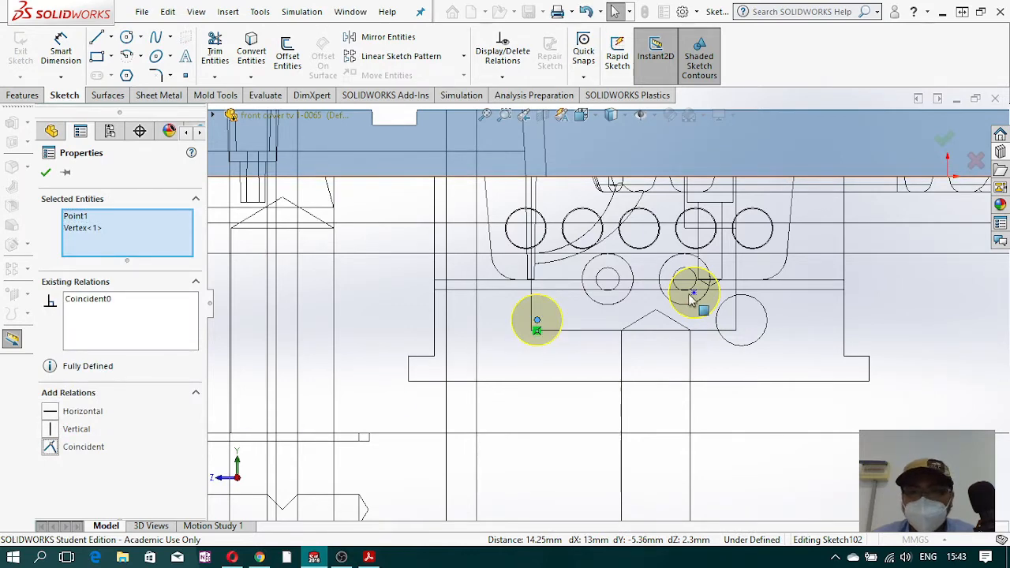
- Make the second hole point coincident with the centre of the other existing lower 10 mm hole
left_click(737, 348)
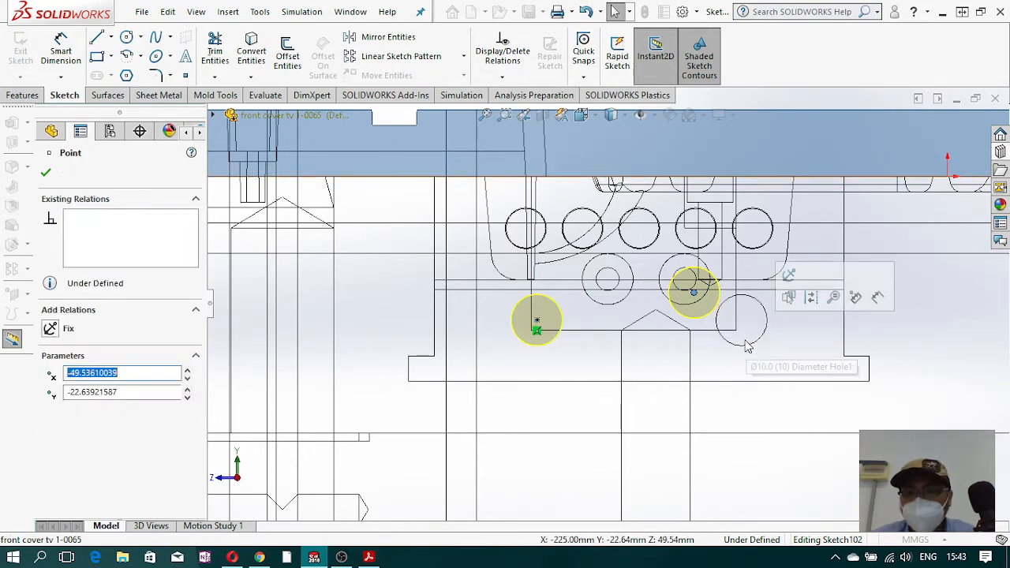
left_click(741, 320, "ctrl")
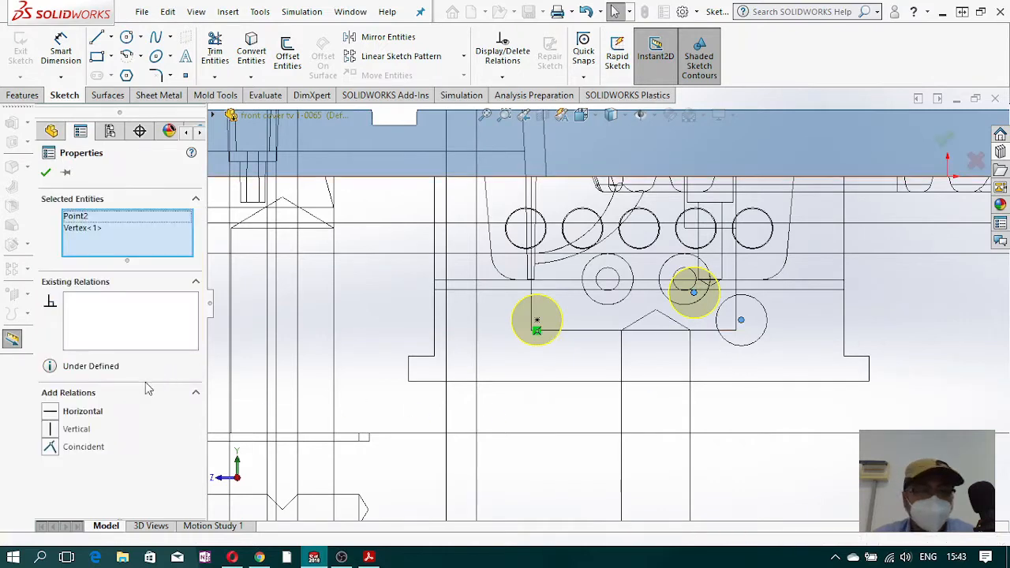
left_click(49, 446)
scroll(852, 366, "down", 5)
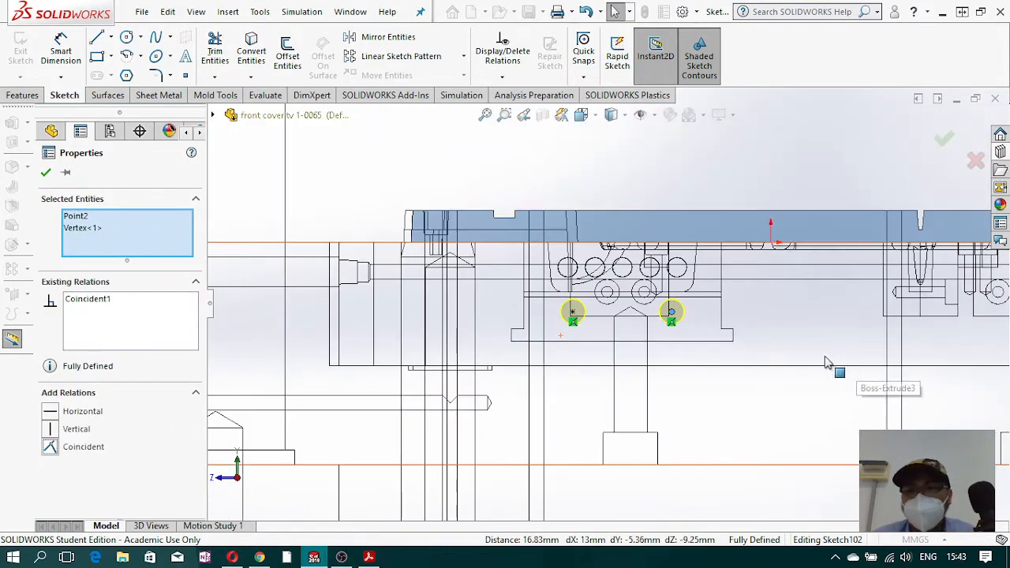
scroll(663, 337, "up", 4)
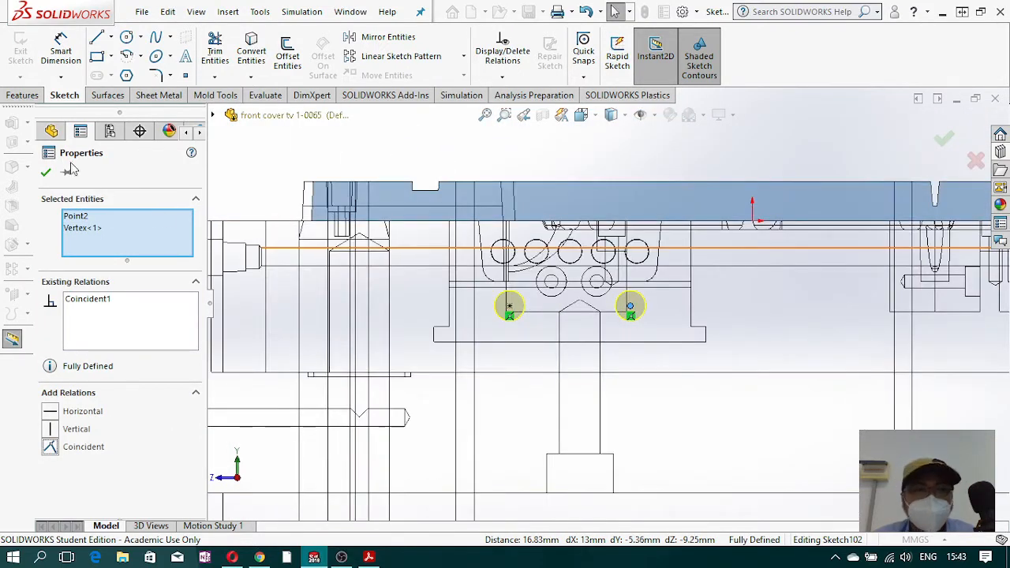
left_click(45, 174)
- Give the Ø10.0 holes a blind depth of 20 mm and cut them only into the new core block
middle_click_drag(613, 379, 664, 390)
scroll(592, 309, "down", 7)
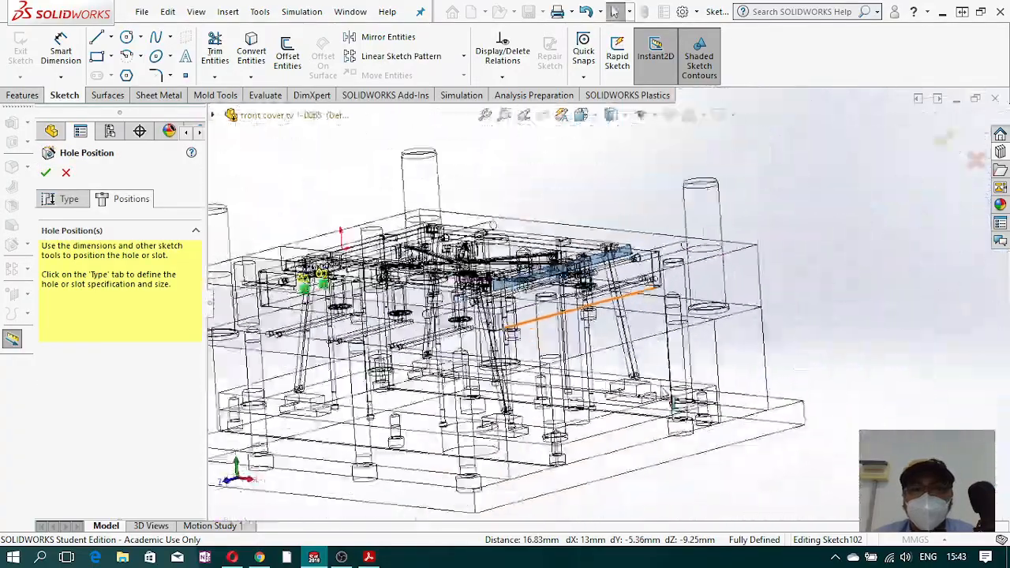
middle_click_drag(565, 306, 598, 365)
scroll(600, 364, "up", 6)
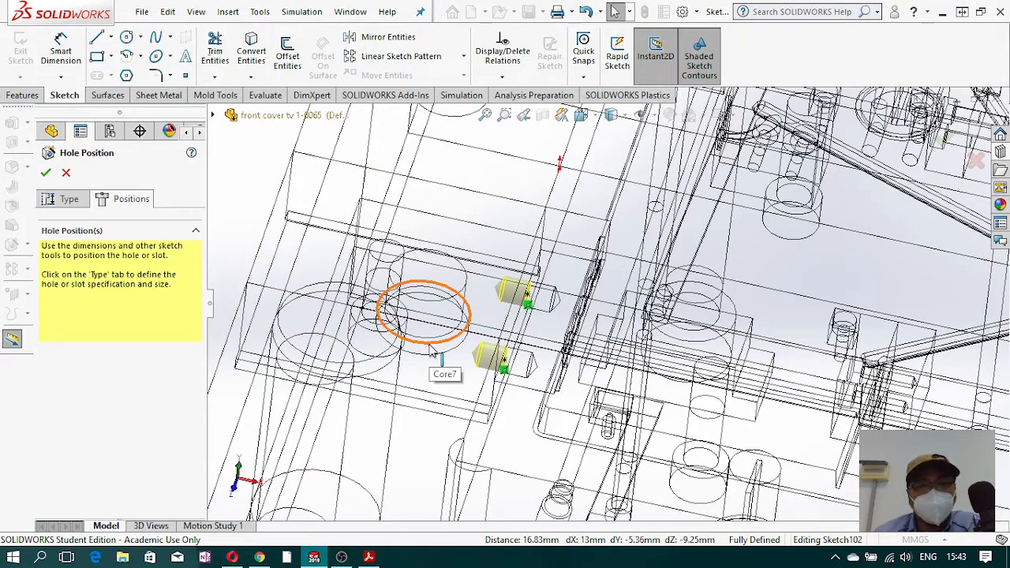
left_click(69, 201)
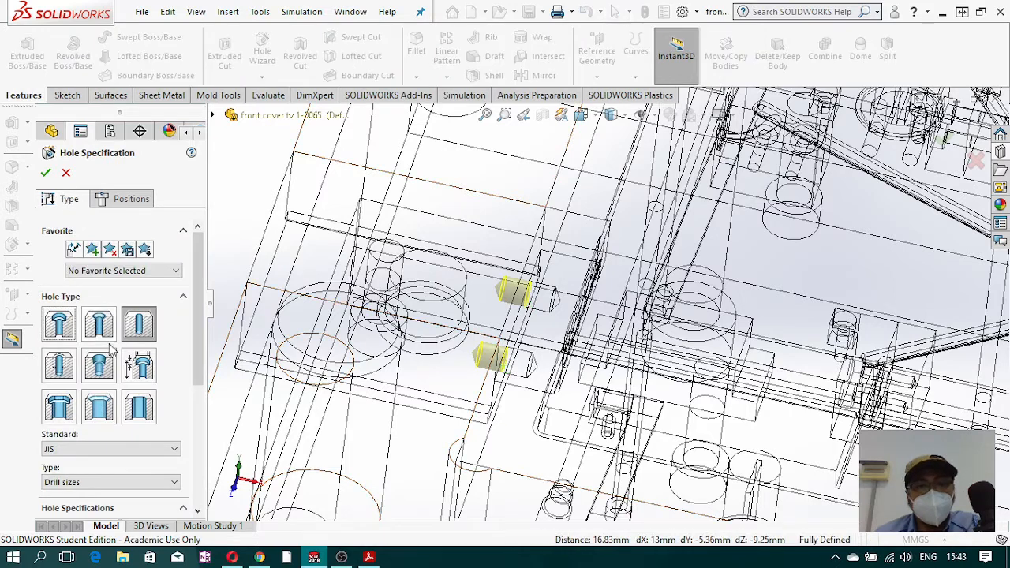
scroll(199, 371, "down", 1)
left_click_drag(199, 371, 213, 465)
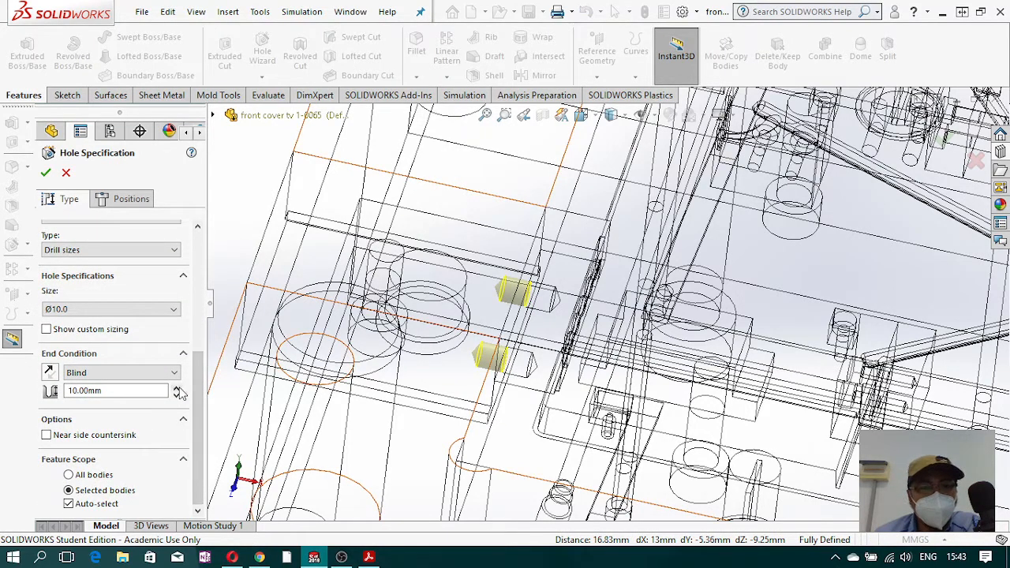
left_click(177, 388)
middle_click_drag(517, 351, 501, 381)
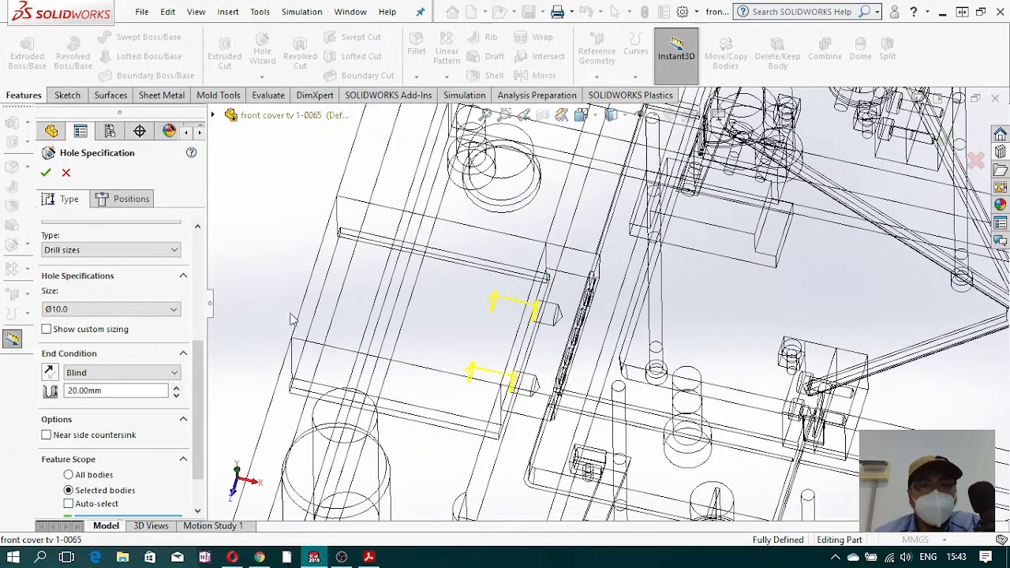
left_click(357, 302)
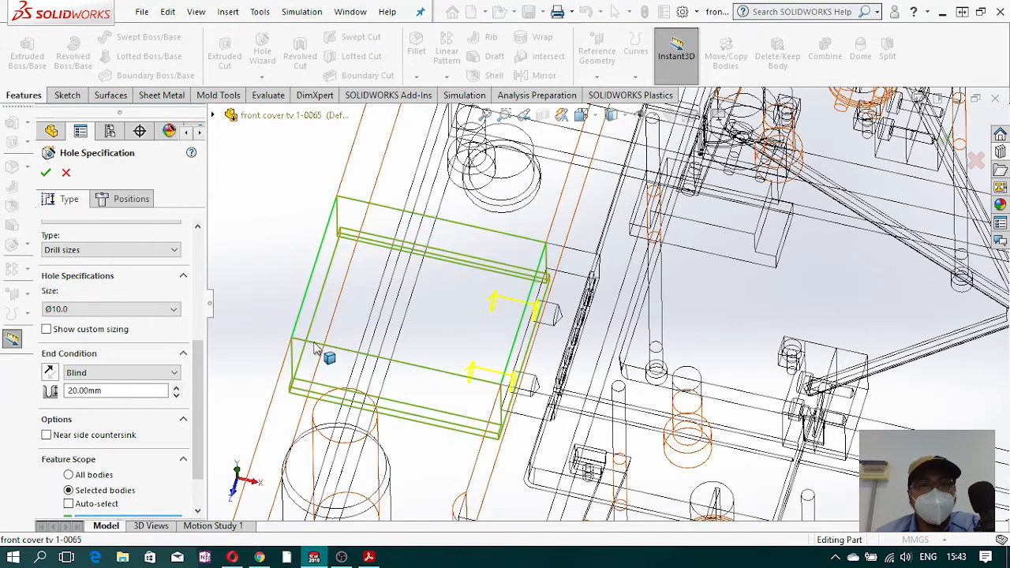
left_click(46, 174)
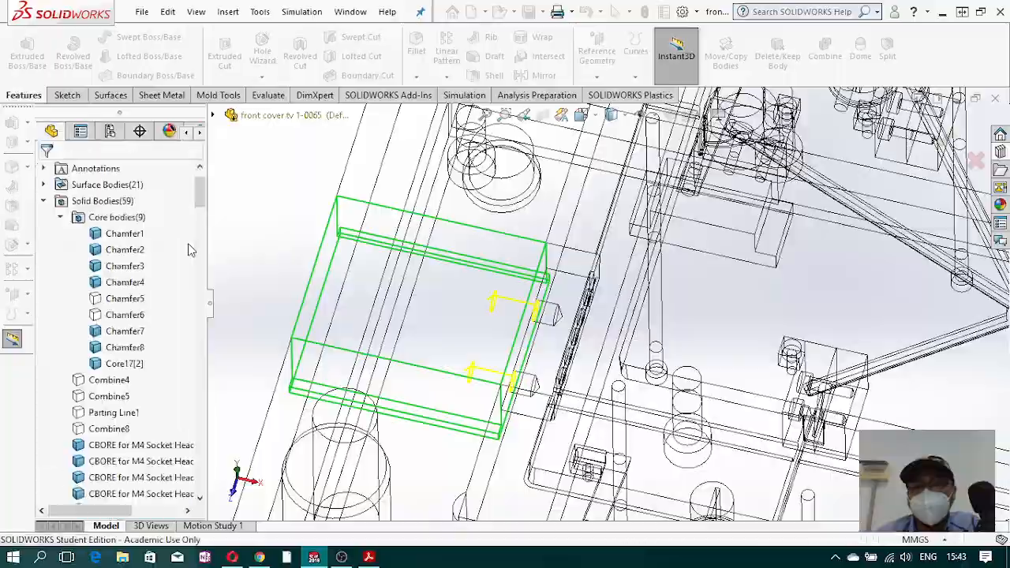
- Change the display from wireframe to shaded with edges for the whole mold
scroll(466, 313, "up", 5)
middle_click_drag(535, 336, 583, 331)
scroll(586, 332, "down", 5)
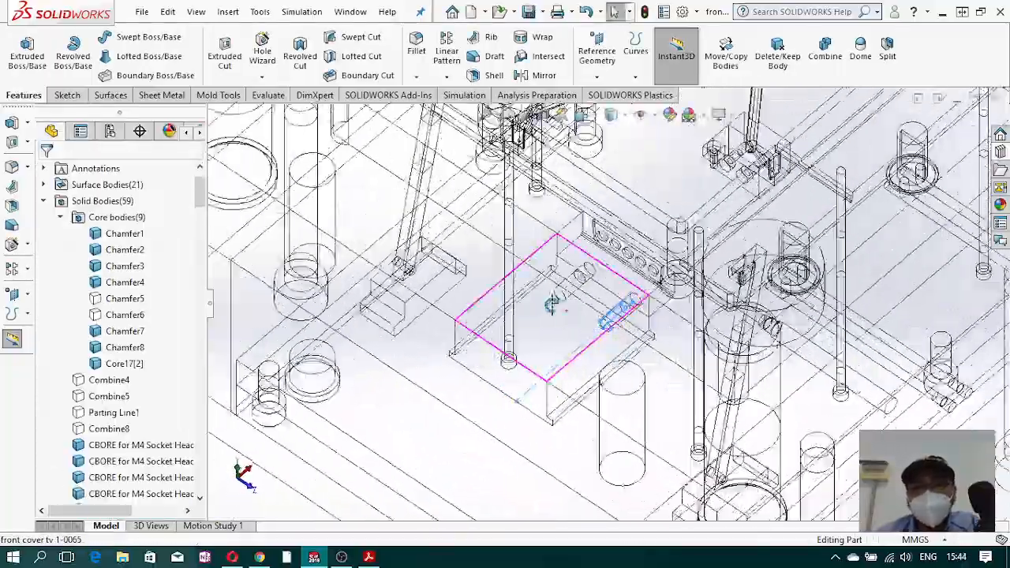
scroll(608, 332, "up", 5)
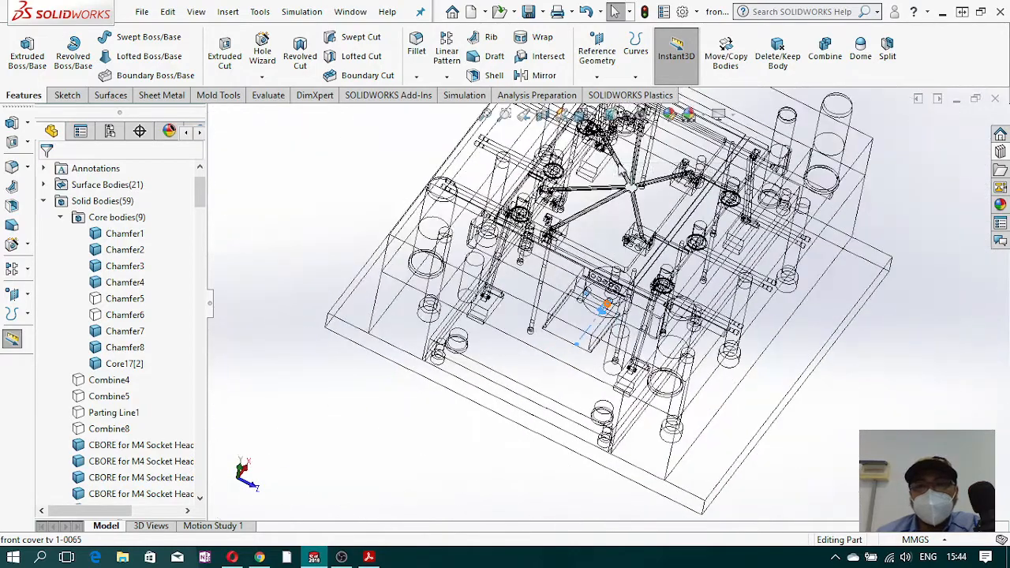
key("f")
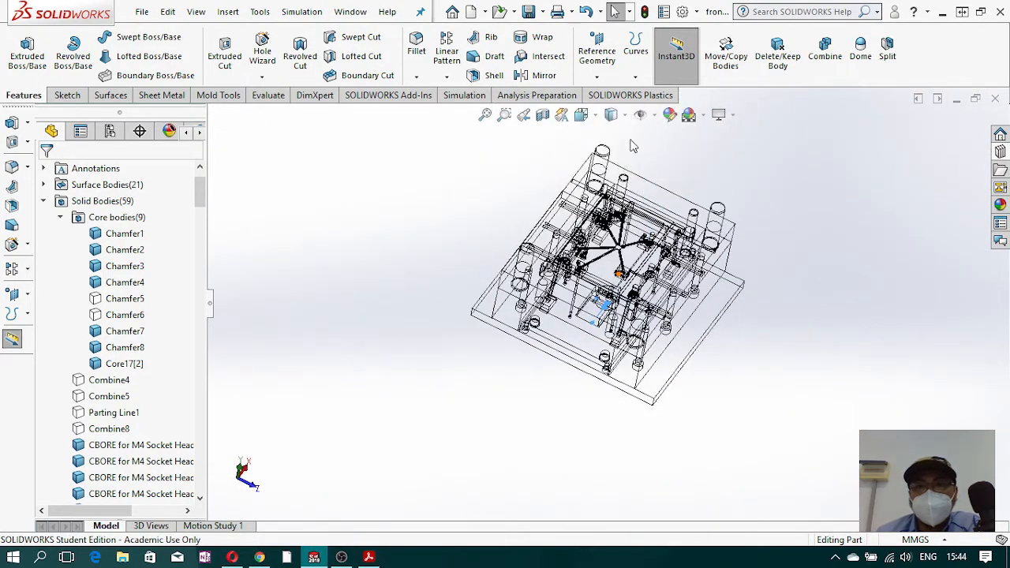
left_click(623, 116)
left_click(612, 136)
- Examine how the flanged core block sits in the plate and meets the mold insert
middle_click_drag(631, 300, 617, 308)
scroll(616, 308, "down", 10)
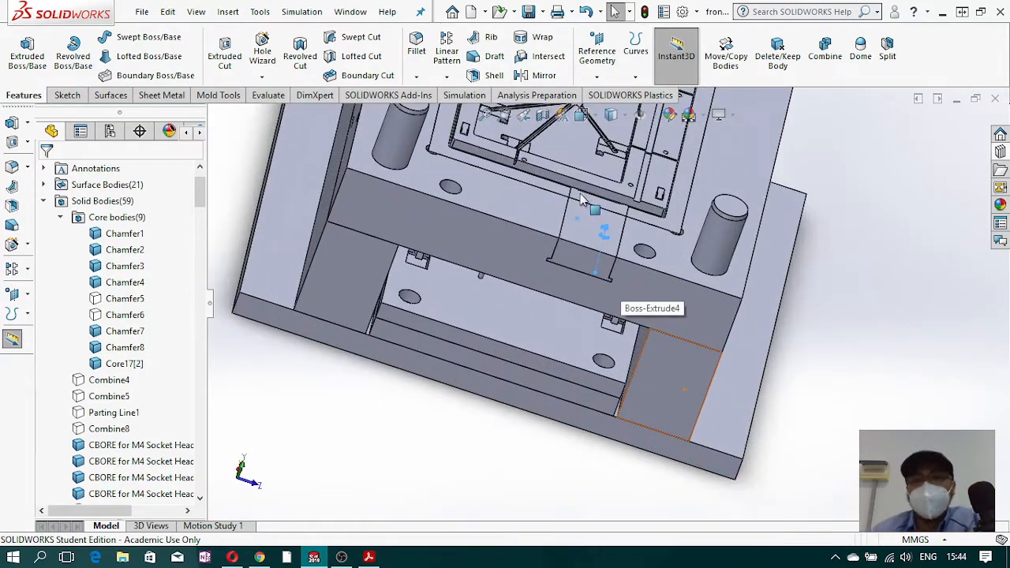
scroll(601, 211, "down", 8)
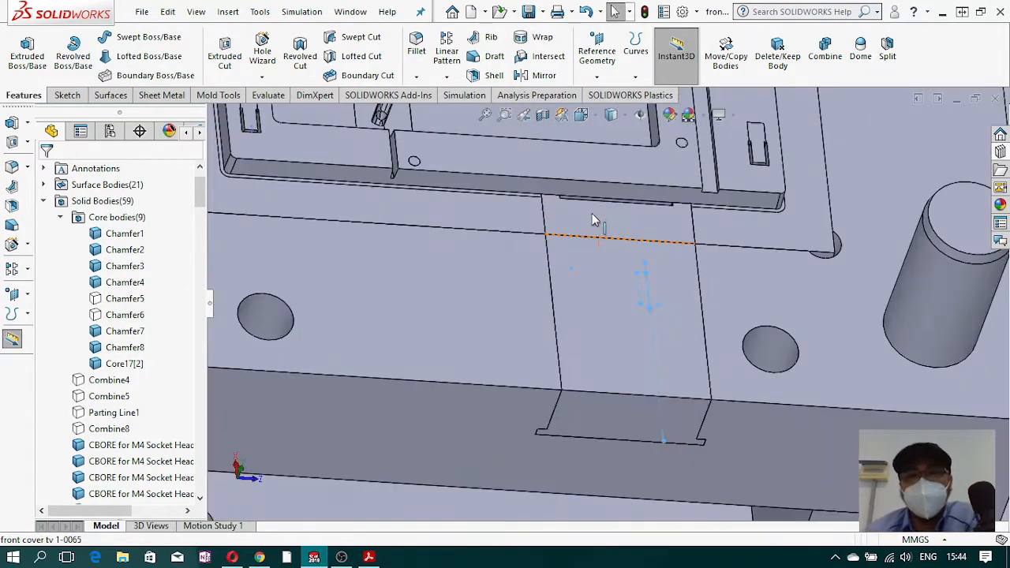
middle_click_drag(657, 371, 619, 365)
scroll(571, 325, "up", 6)
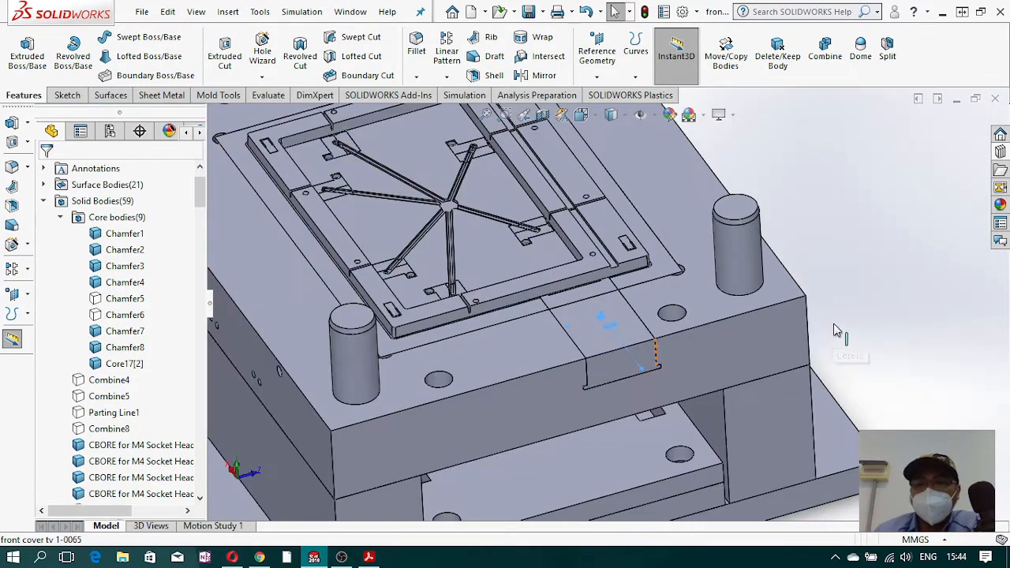
scroll(571, 325, "down", 5)
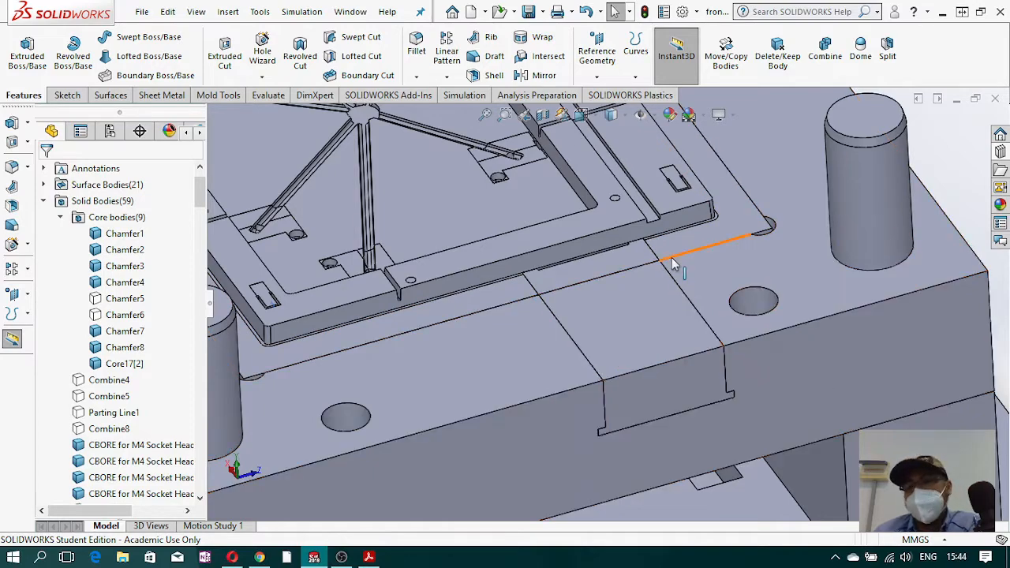
middle_click_drag(744, 390, 712, 367)
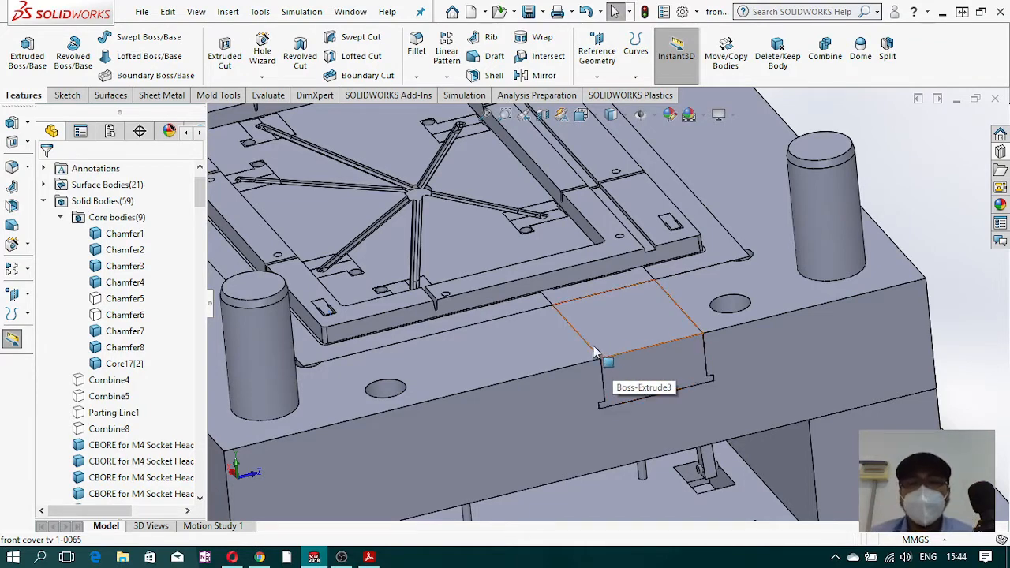
mouse_move(668, 360)
middle_mouse_down()
mouse_move(658, 352)
mouse_move(670, 345)
middle_mouse_up()
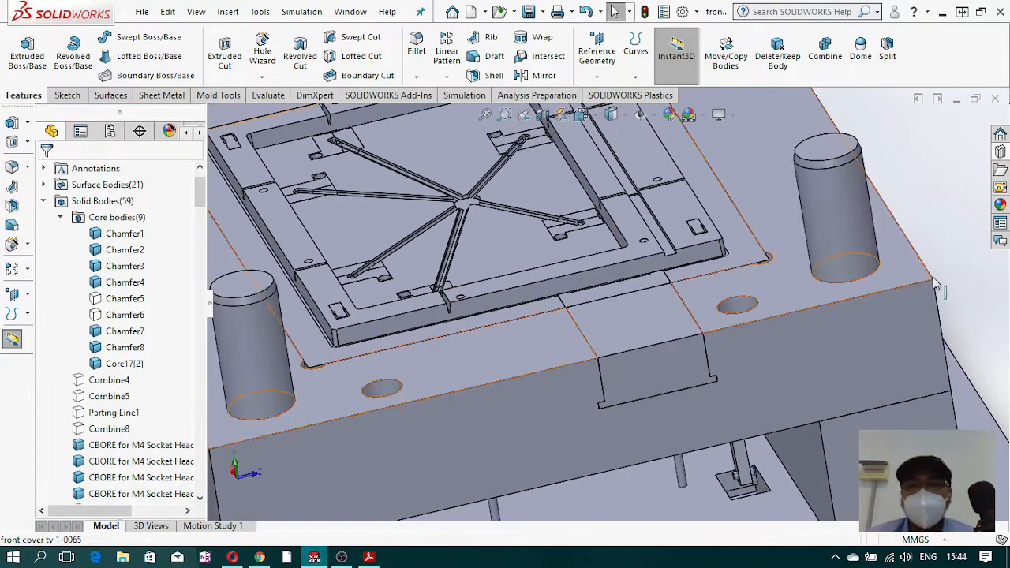
- Start a new sketch on the plate's outer side face that surrounds the flanged core block
left_click(684, 305)
left_click(64, 96)
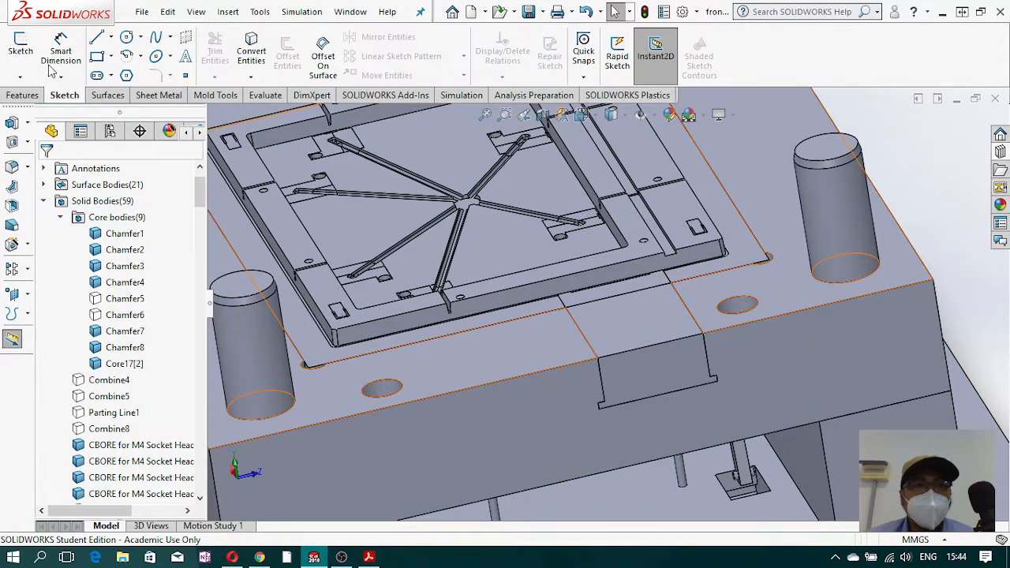
left_click(28, 56)
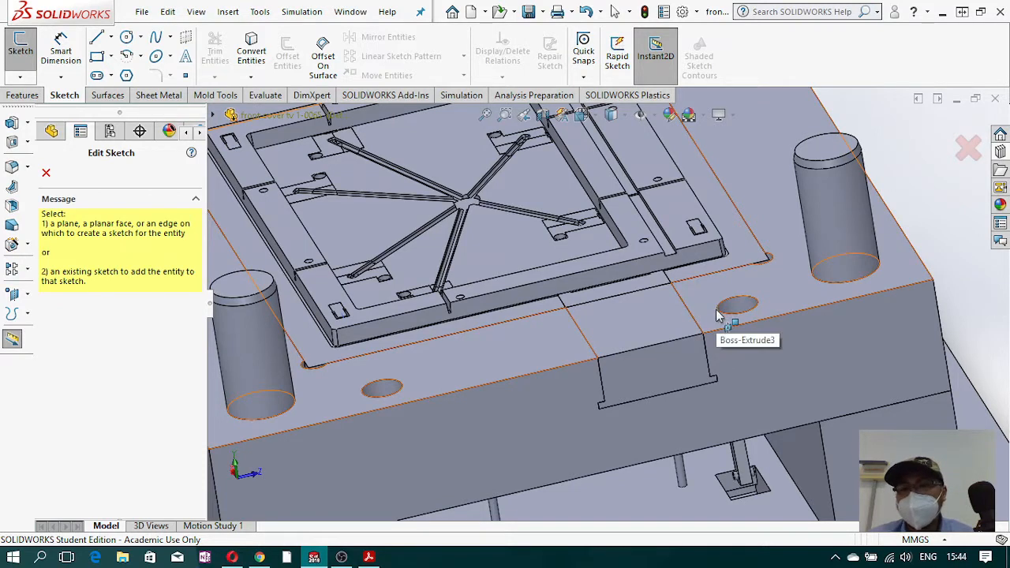
left_click(758, 367)
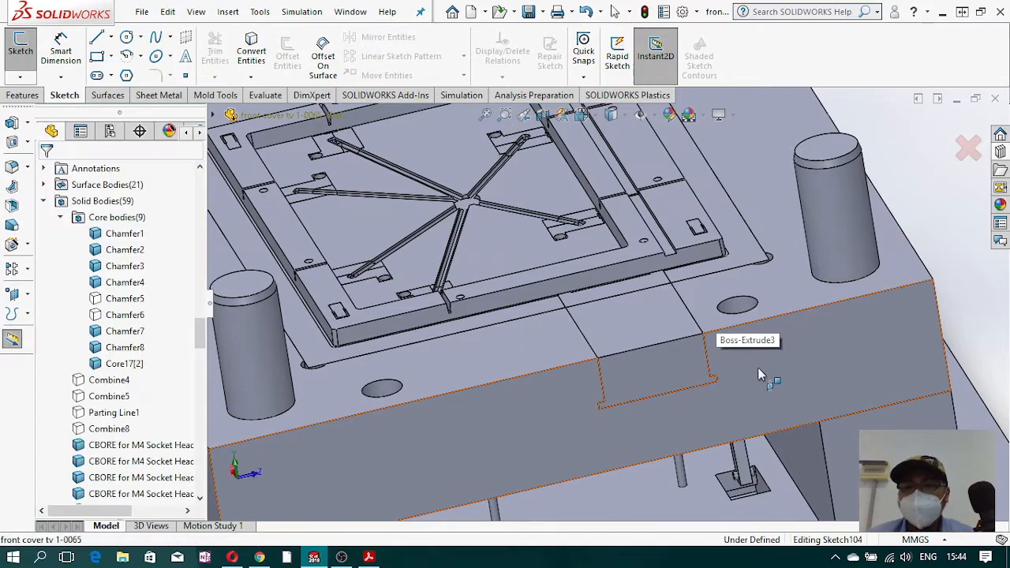
left_click(628, 117)
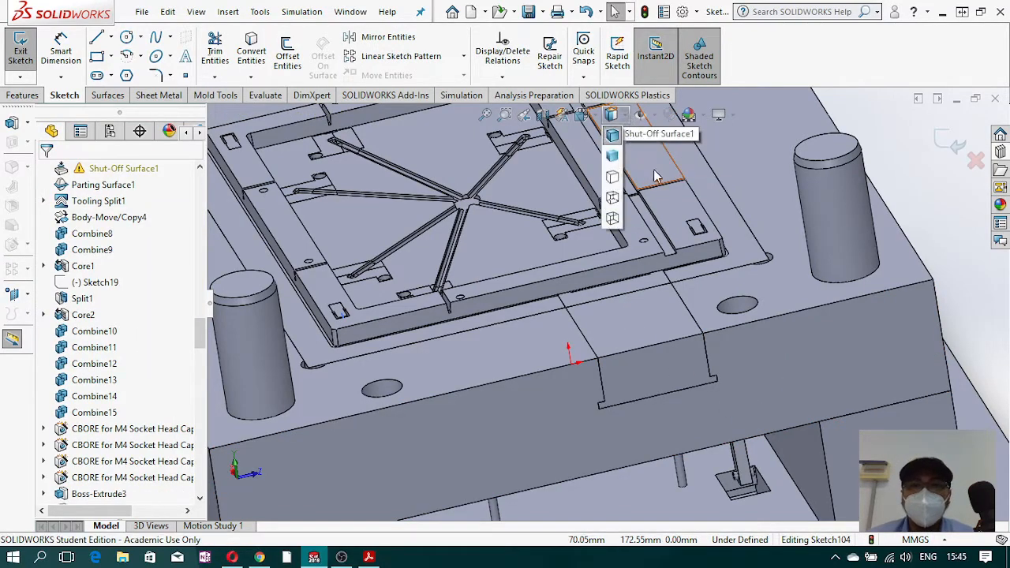
left_click(581, 114)
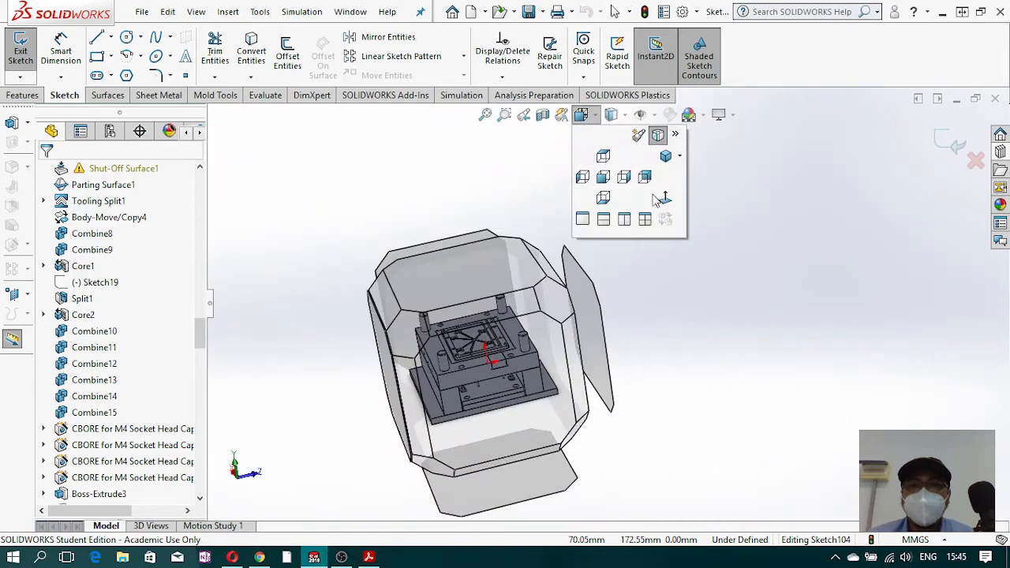
left_click(655, 202)
scroll(641, 243, "down", 6)
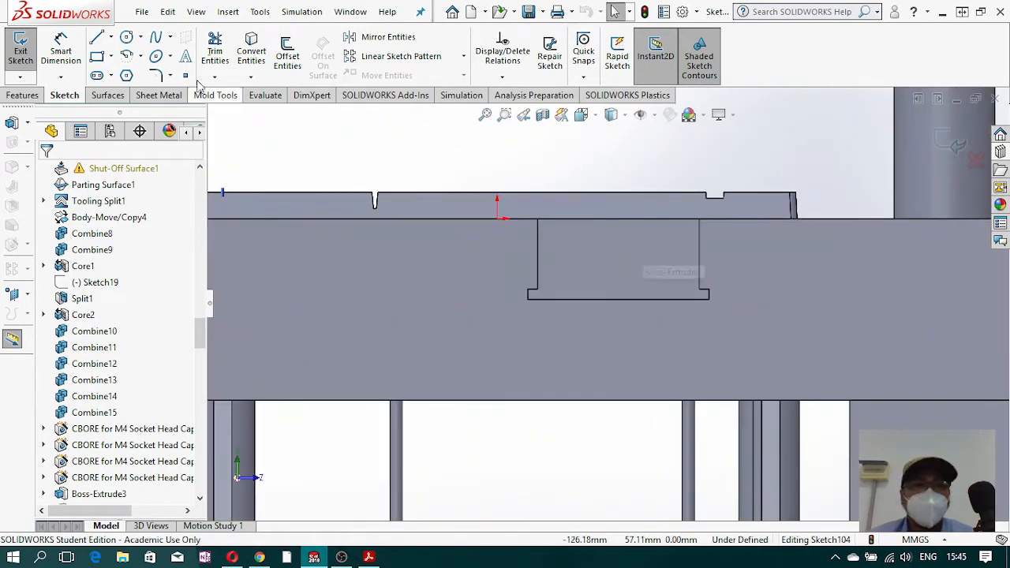
- Sketch a corner rectangle about 27 by 32 mm outside the core block, starting from the upper corner of its side edge
left_click(99, 57)
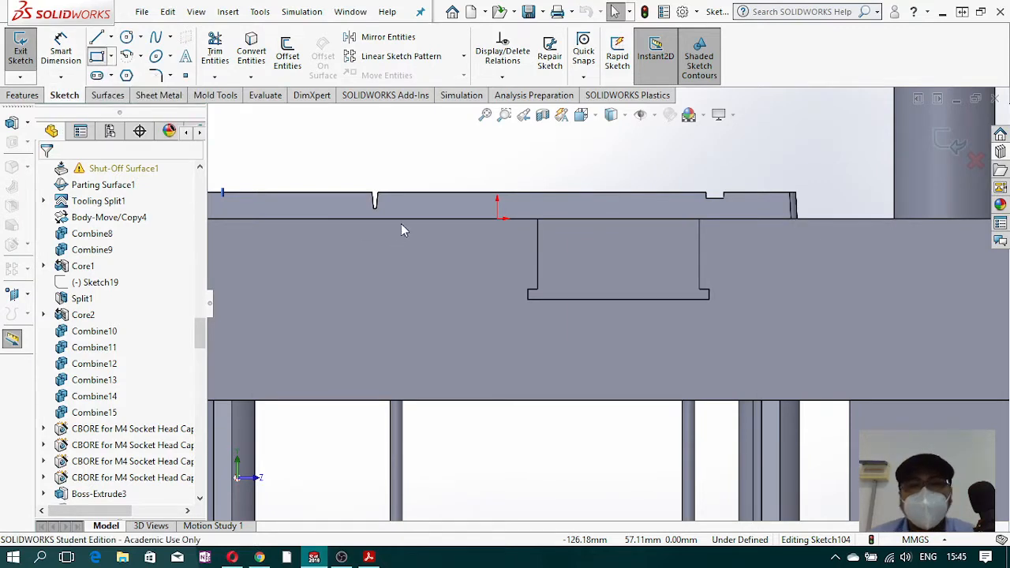
left_click(539, 222)
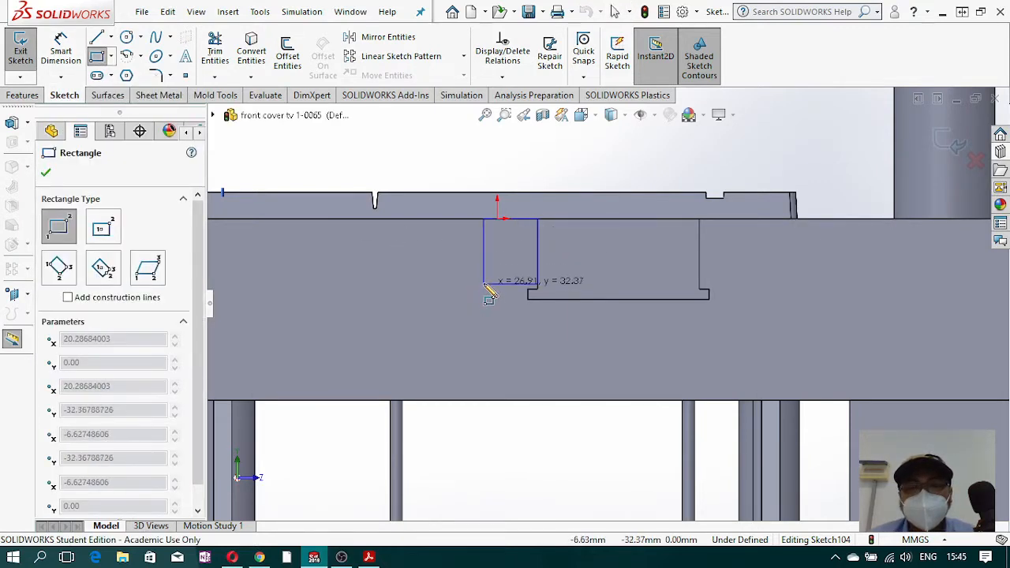
left_click(483, 282)
key("Escape")
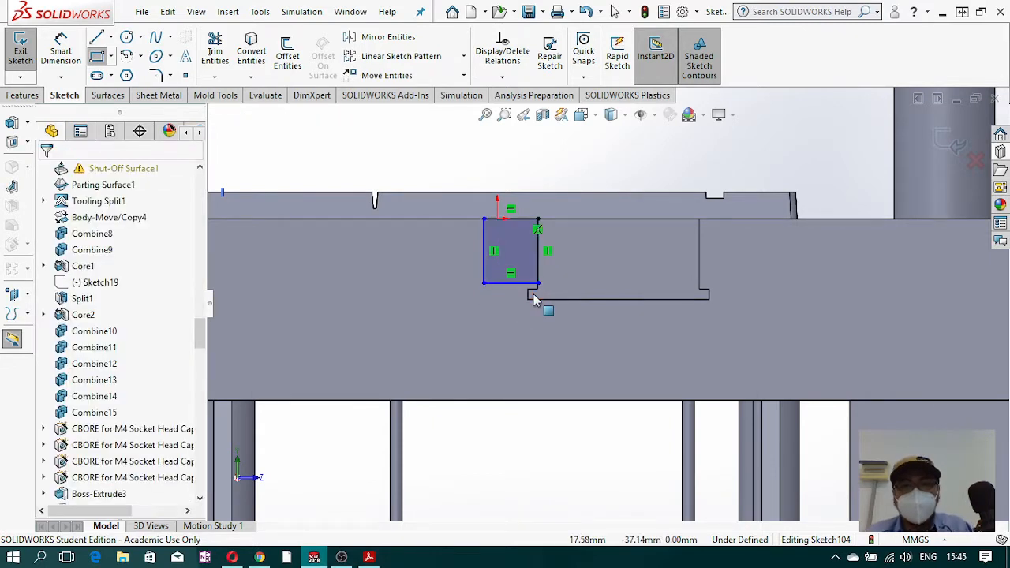
- Make the rectangle's lower line collinear with the upper edge of the core block's adjacent flange
scroll(526, 290, "down", 5)
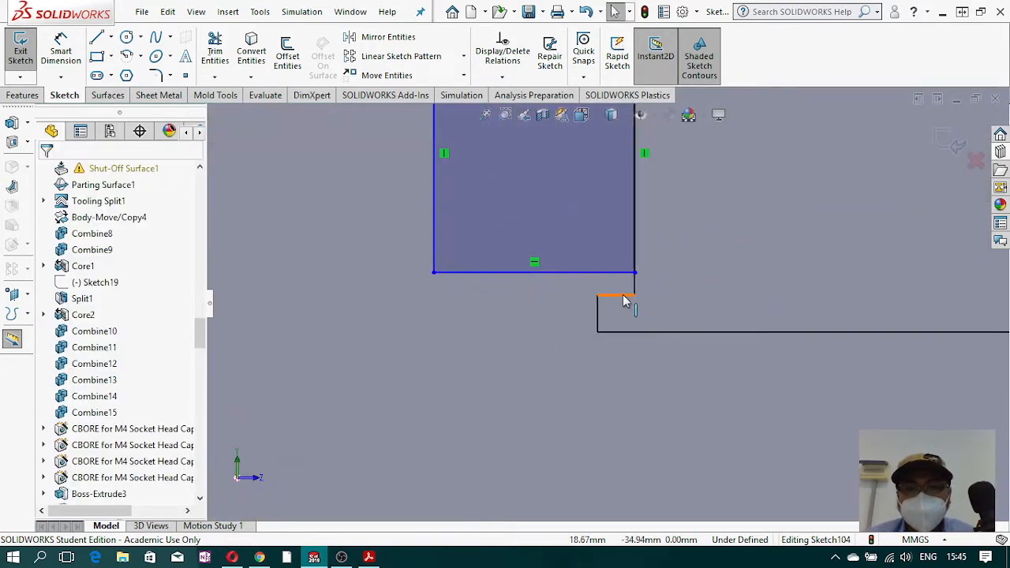
left_click(623, 296)
left_click(584, 273, "ctrl")
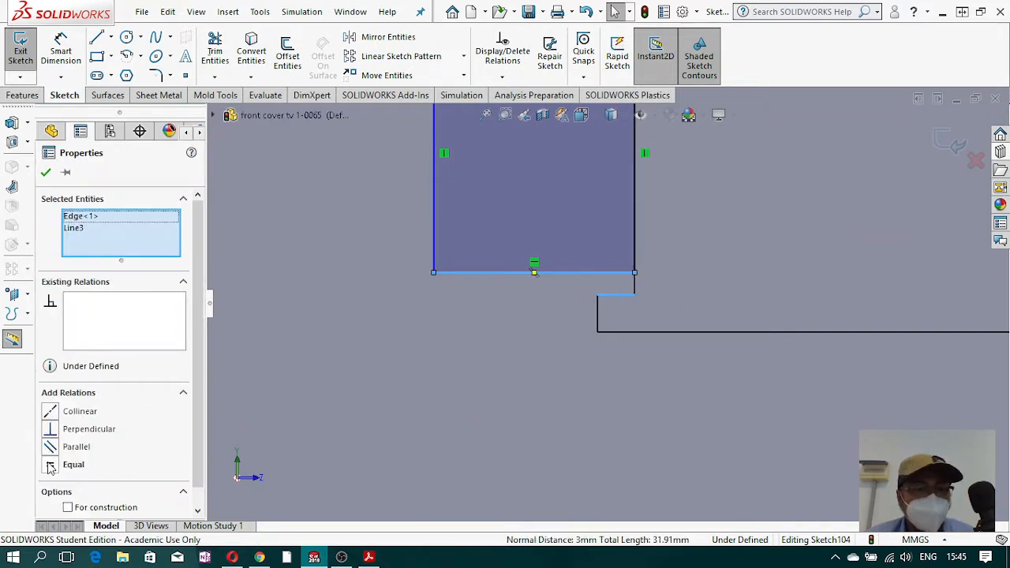
left_click(51, 464)
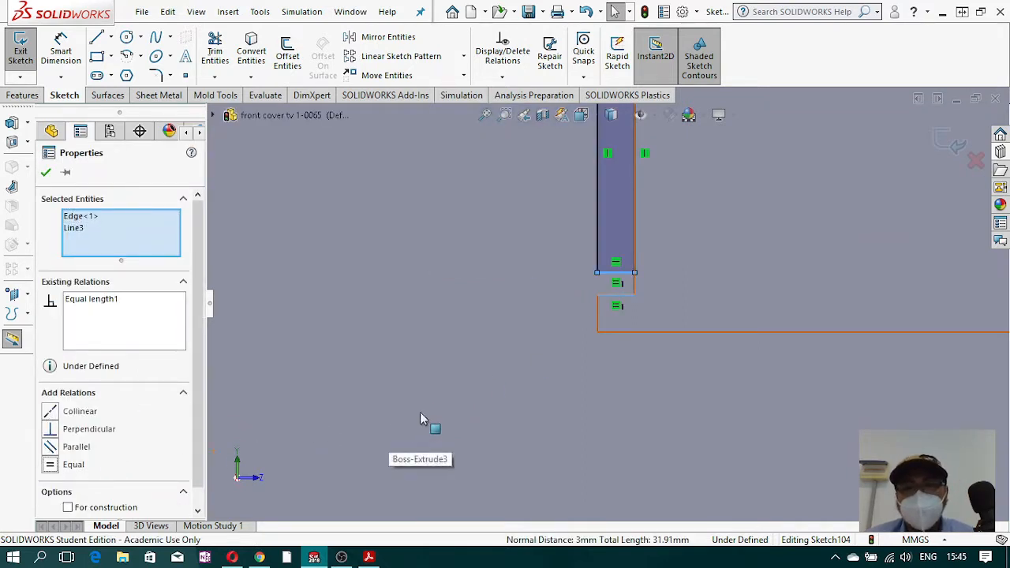
key("ctrl+z")
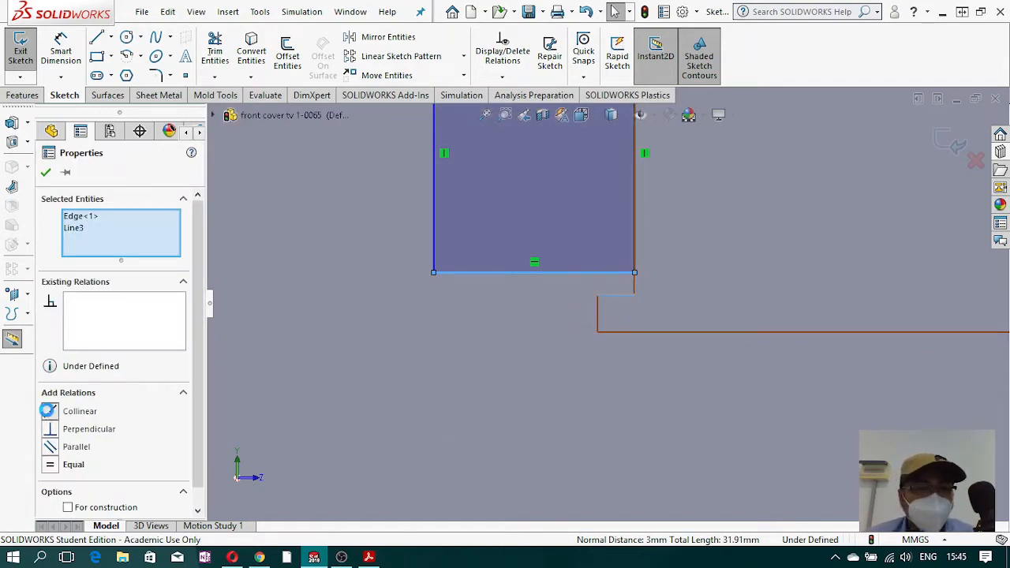
left_click(49, 412)
scroll(660, 288, "up", 3)
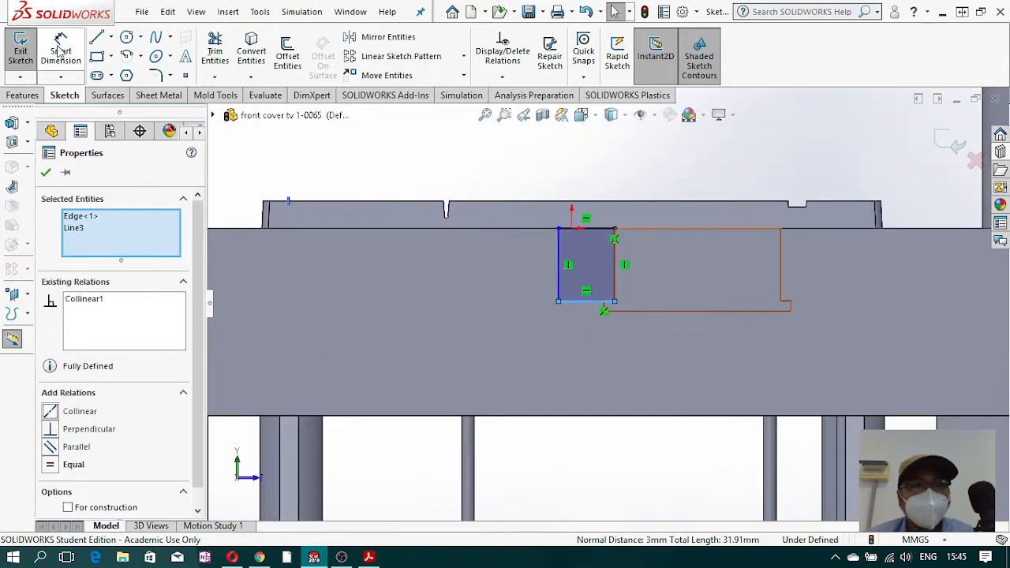
- Change the mold's display from shaded with edges to wireframe
left_click(61, 54)
scroll(731, 296, "up", 3)
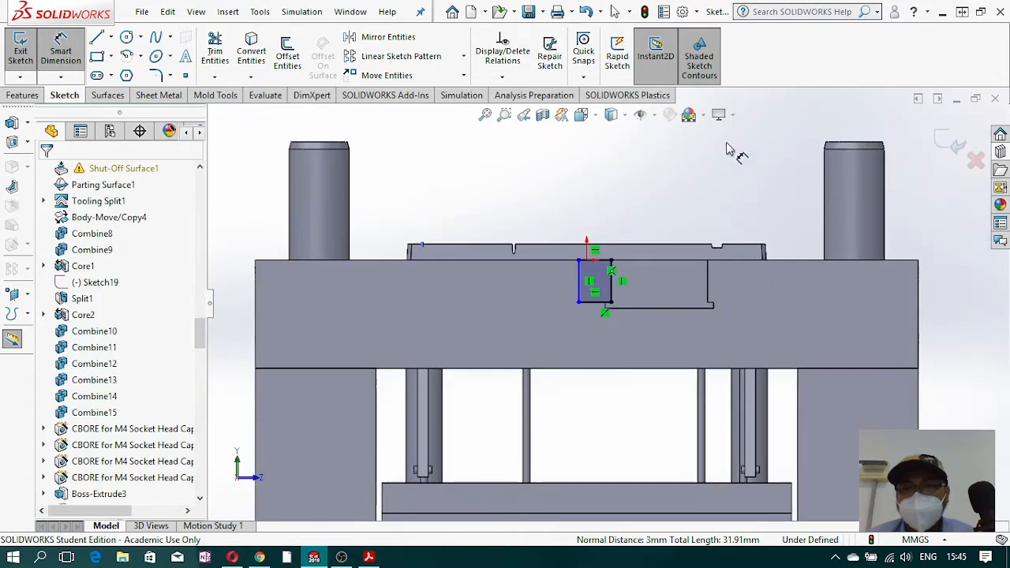
left_click(627, 119)
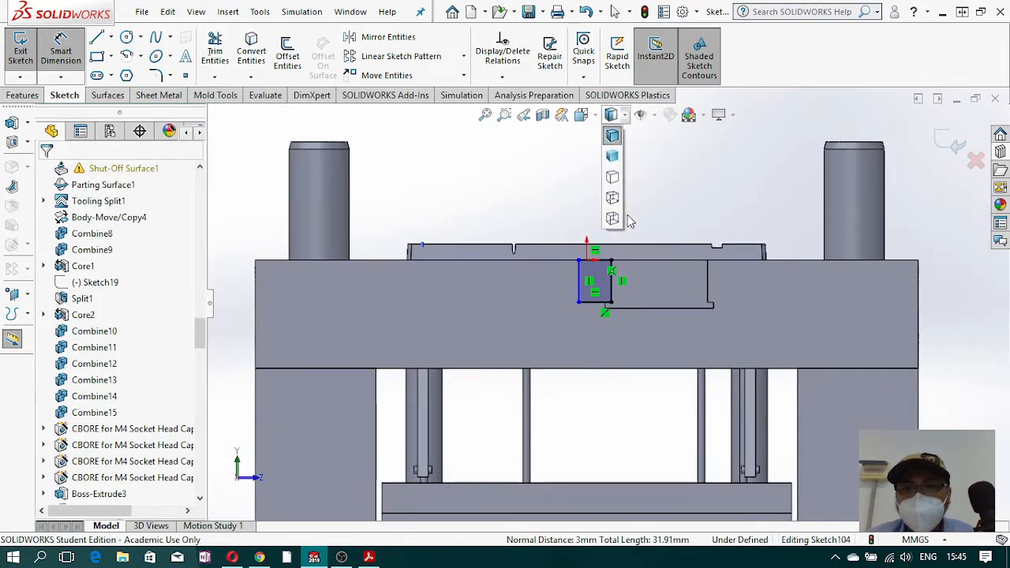
left_click(614, 222)
scroll(662, 309, "down", 5)
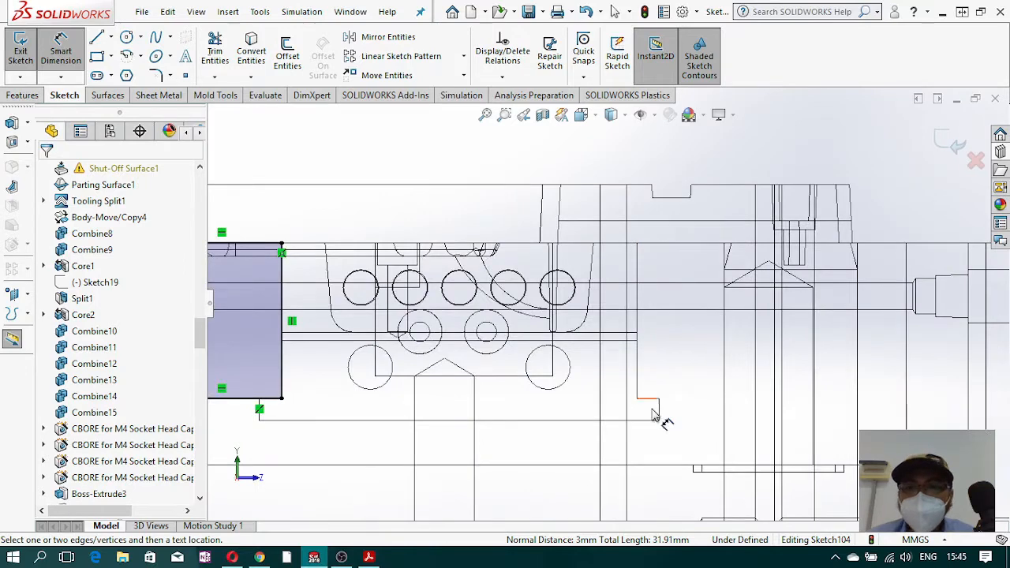
scroll(773, 272, "up", 1)
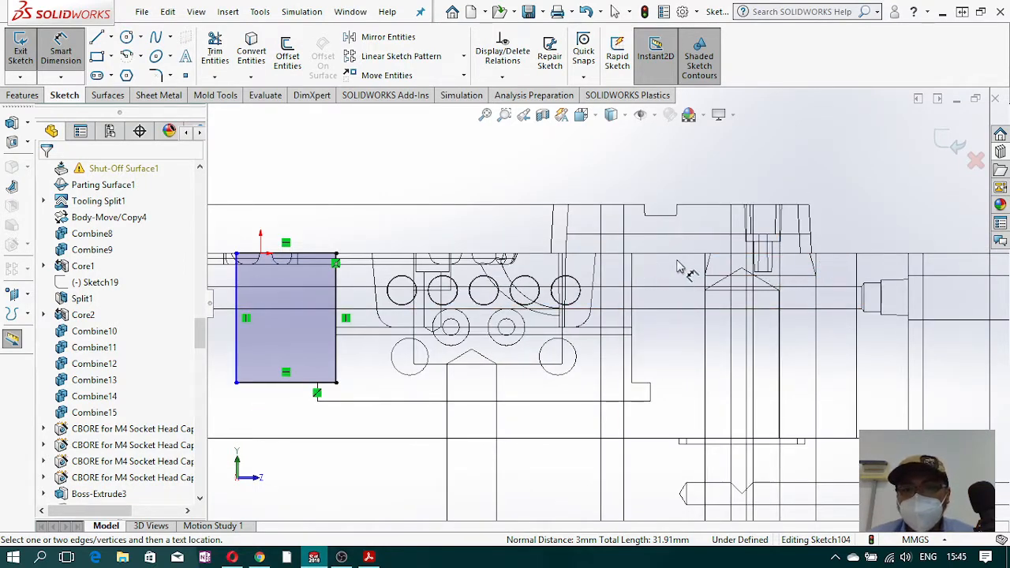
left_click(632, 276)
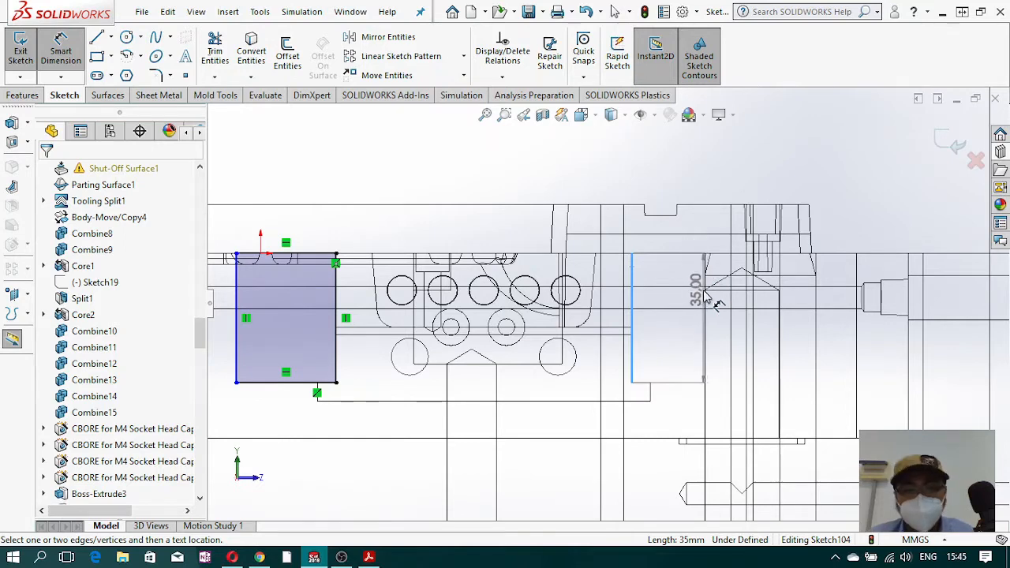
scroll(705, 297, "up", 3)
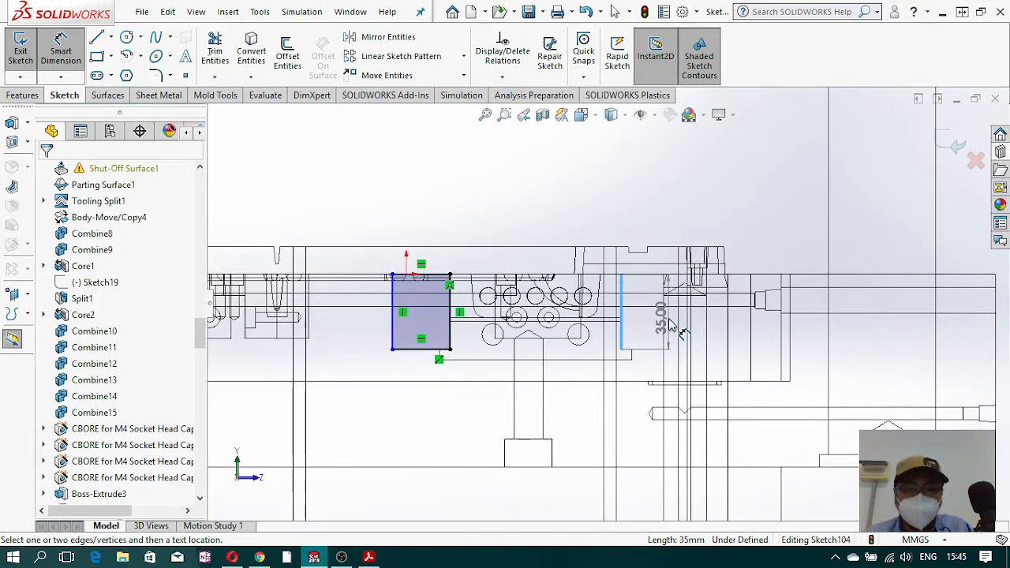
left_click(664, 317)
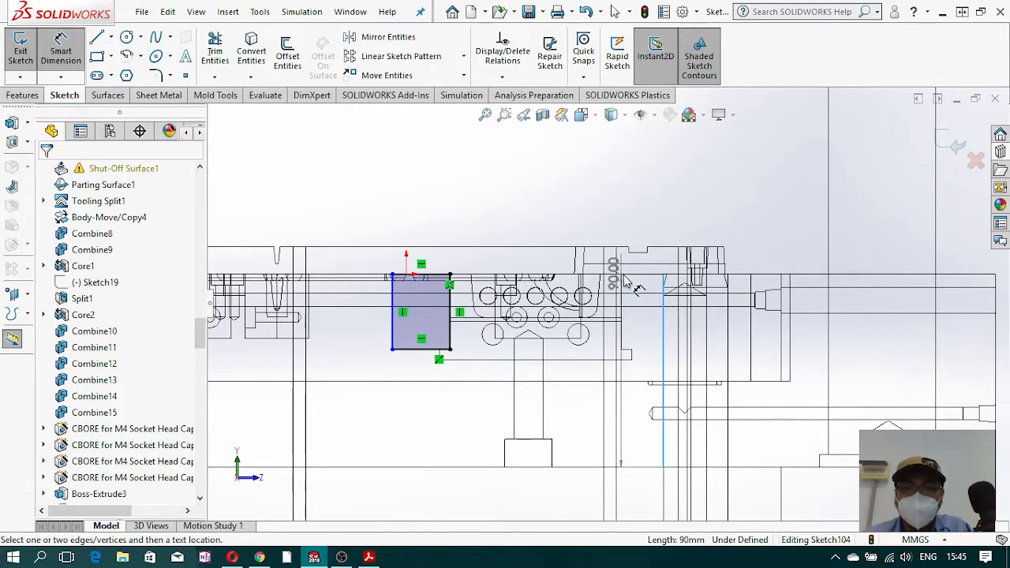
key("Escape")
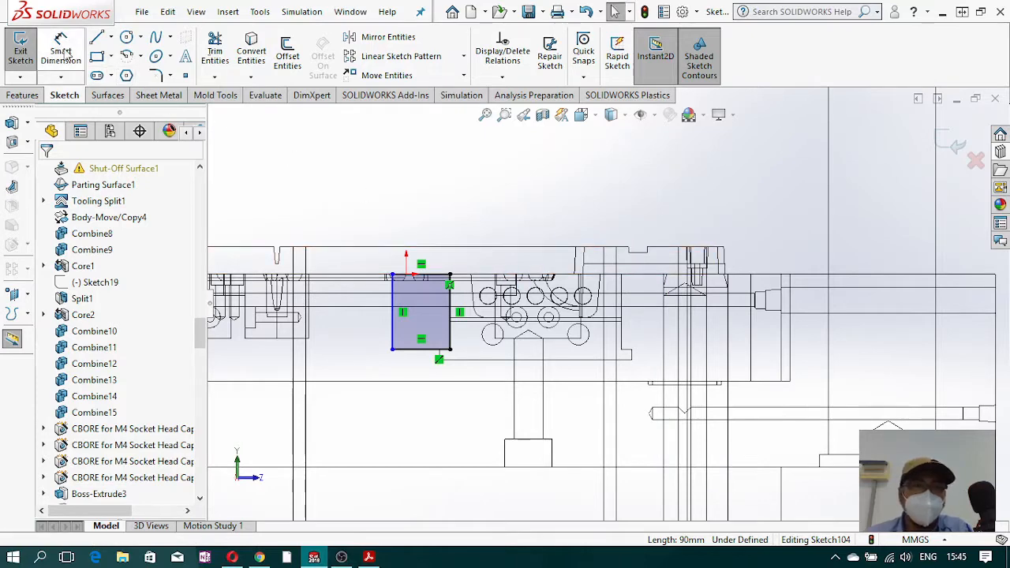
- Convert the core block's opposite vertical side edge into a line in the current sketch
left_click(96, 37)
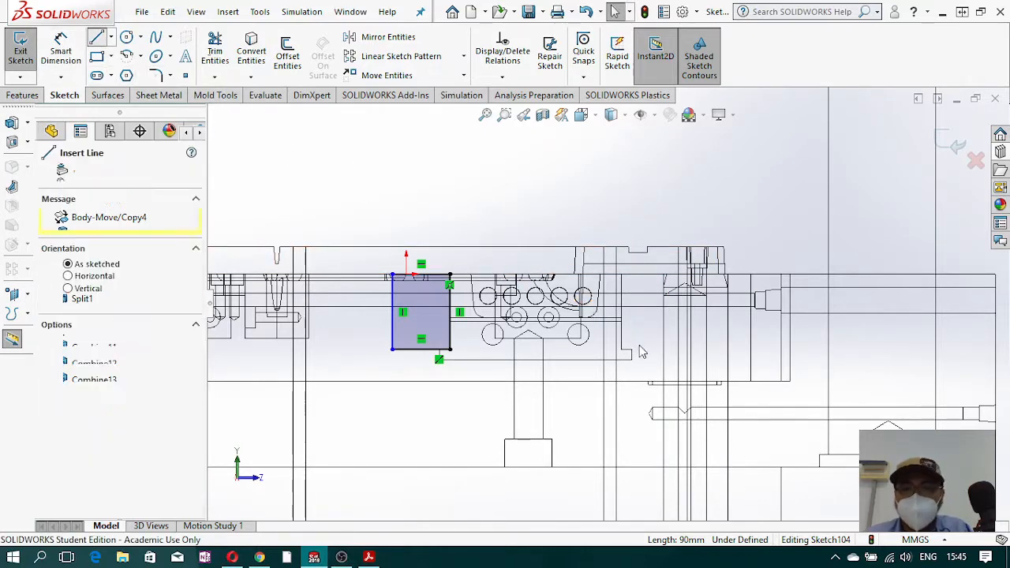
left_click(259, 61)
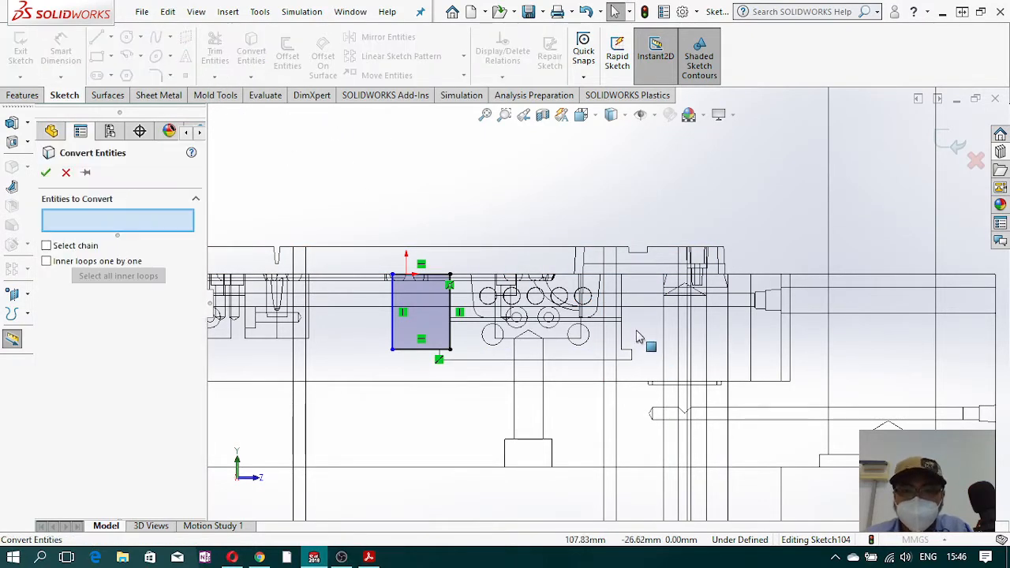
left_click(622, 325)
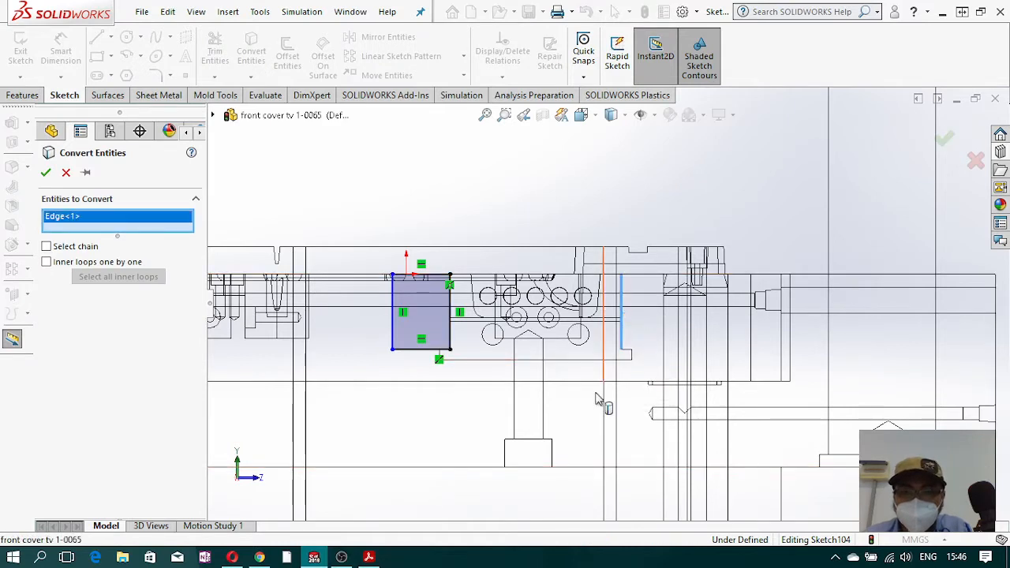
left_click(45, 172)
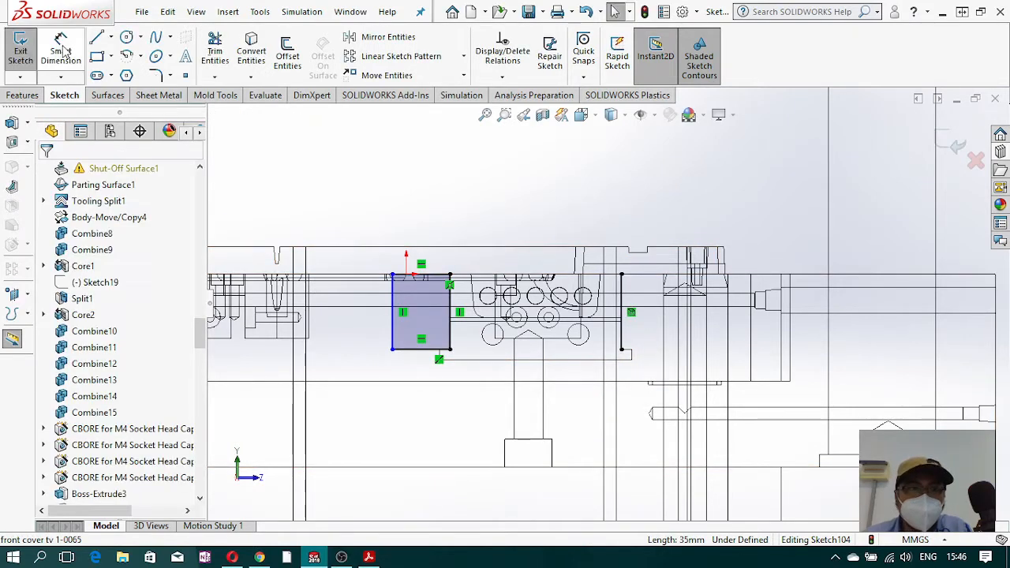
- Measure the gap between the converted line and the neighbouring vertical edge, and delete the converted line
left_click(663, 326)
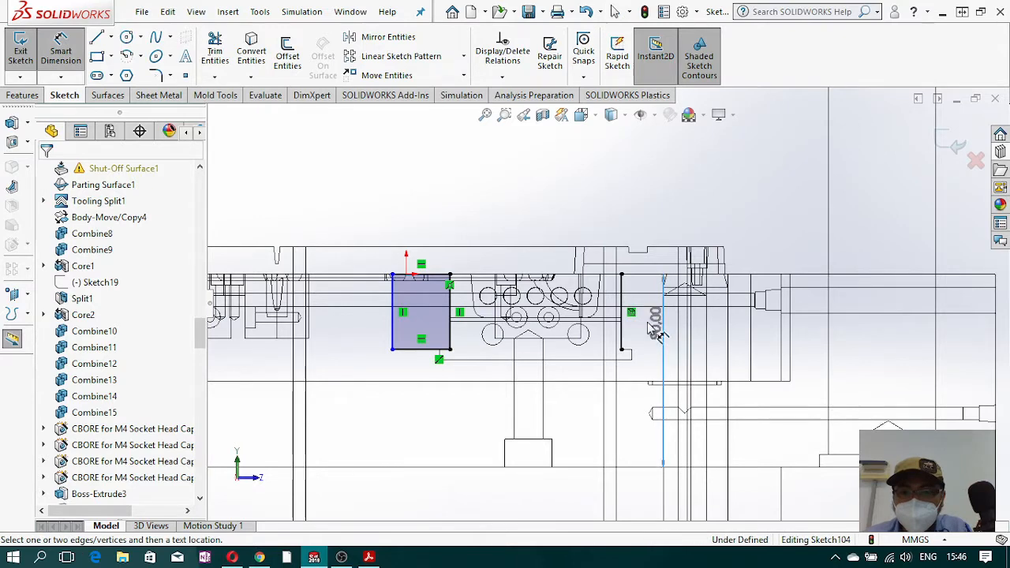
left_click(622, 331)
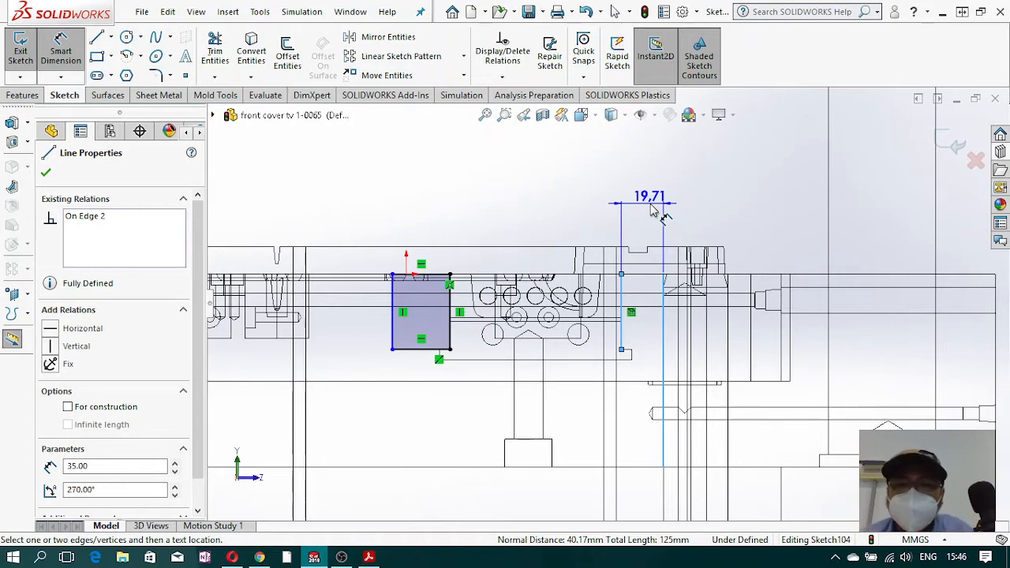
key("Escape")
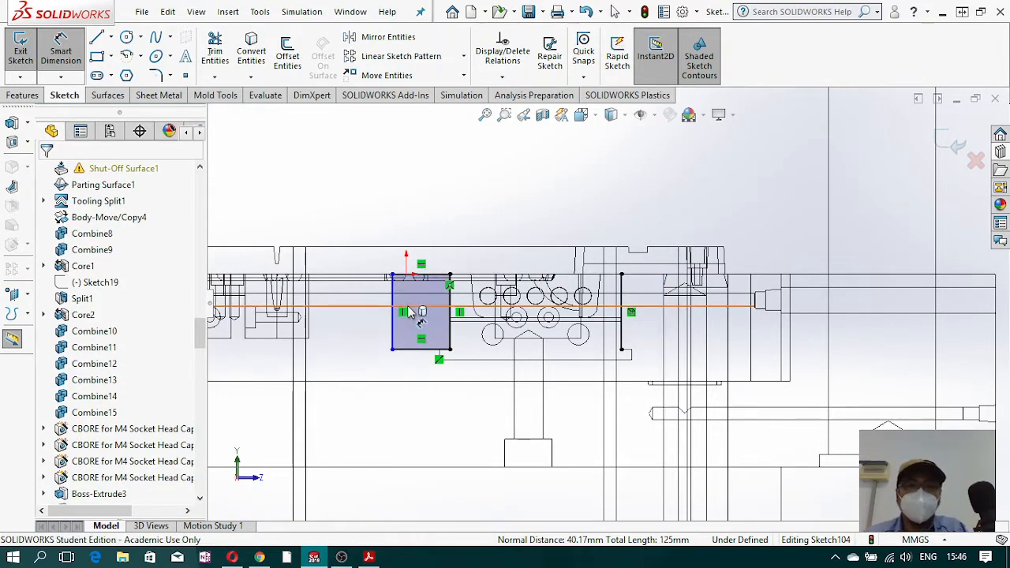
key("Escape")
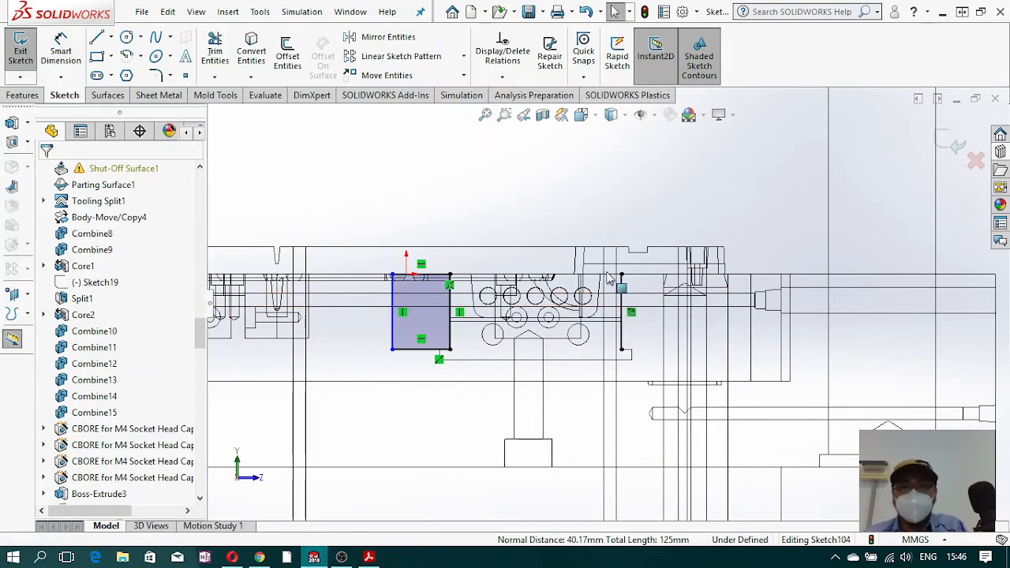
left_click_drag(587, 204, 652, 394)
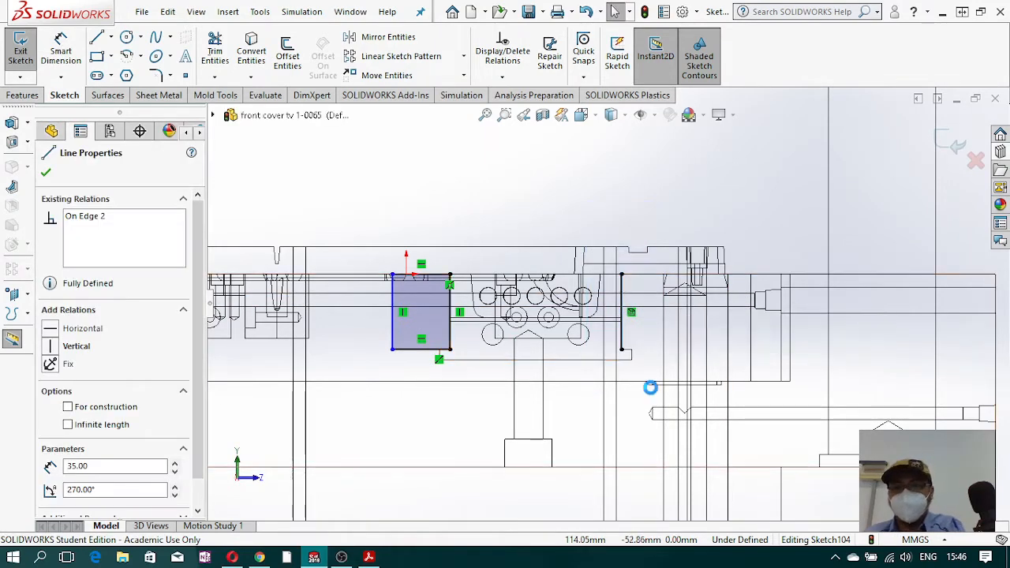
key("Delete")
- Set the width of the rectangle beside the core block to 15 mm
left_click(61, 49)
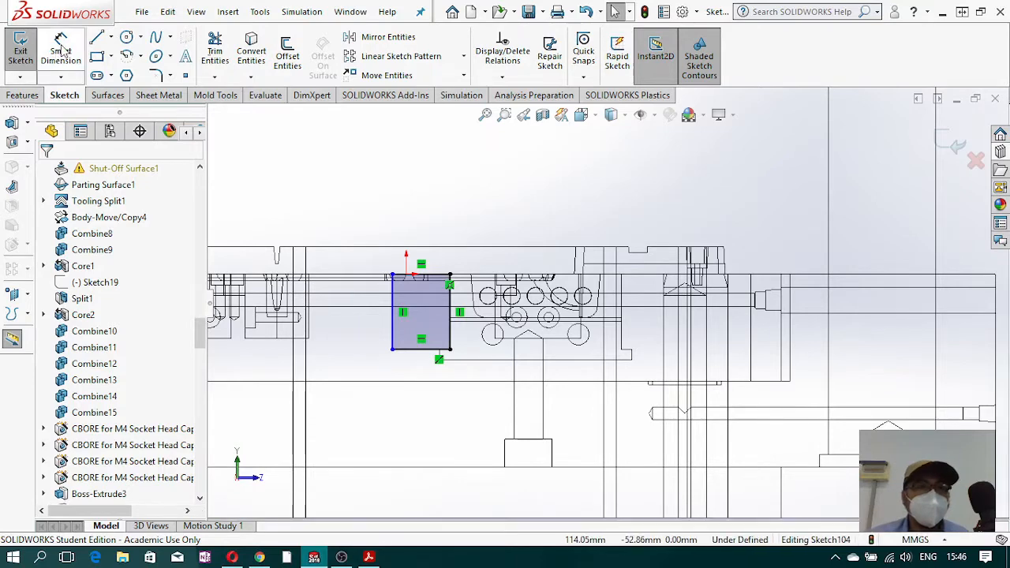
left_click(418, 197)
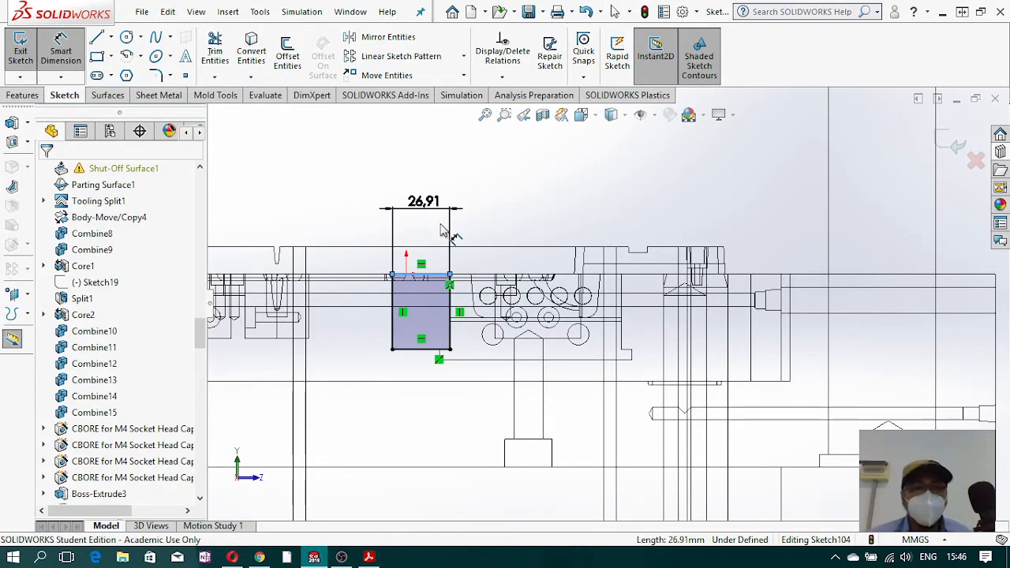
left_click(441, 229)
type("15")
key("Escape")
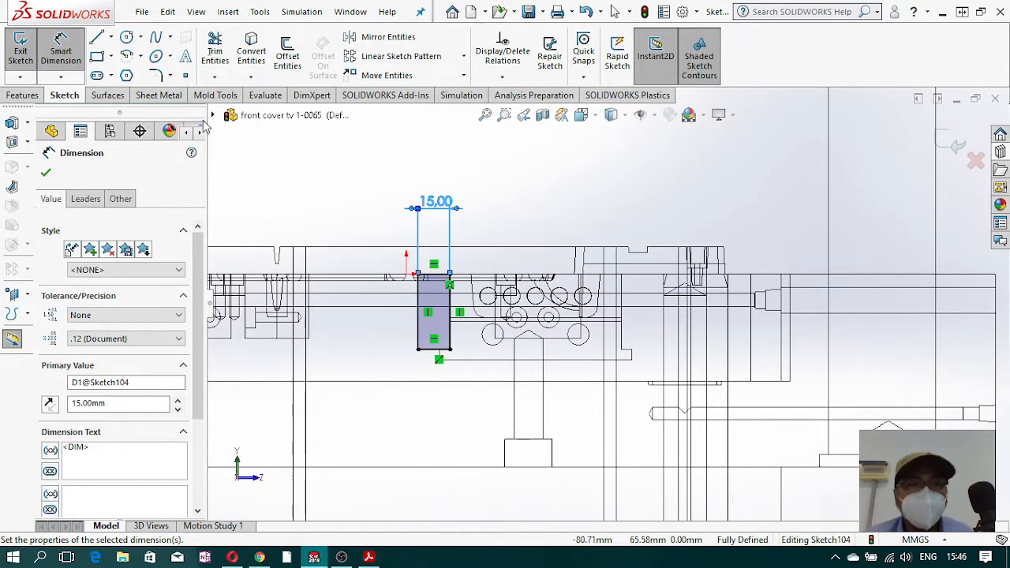
- Sketch a second rectangle, about 16 mm wide and 35 mm high, against the opposite side of the core block
left_click(95, 57)
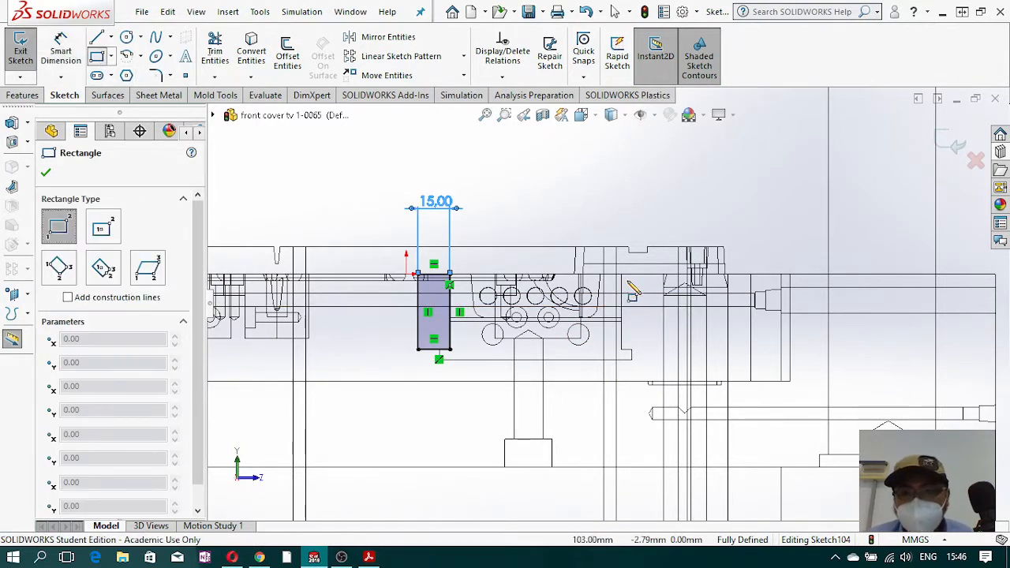
left_click(623, 275)
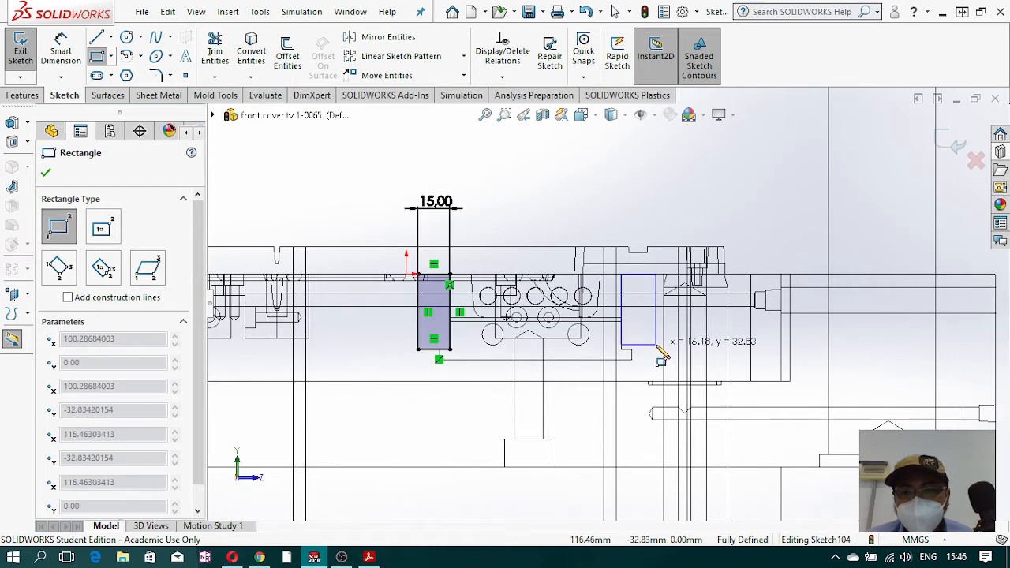
left_click(655, 348)
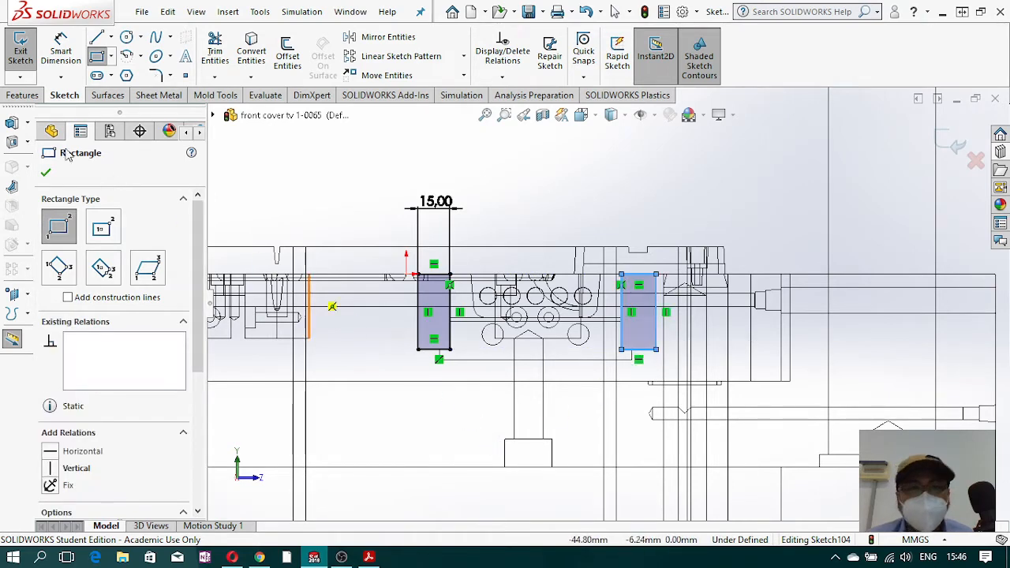
left_click(61, 55)
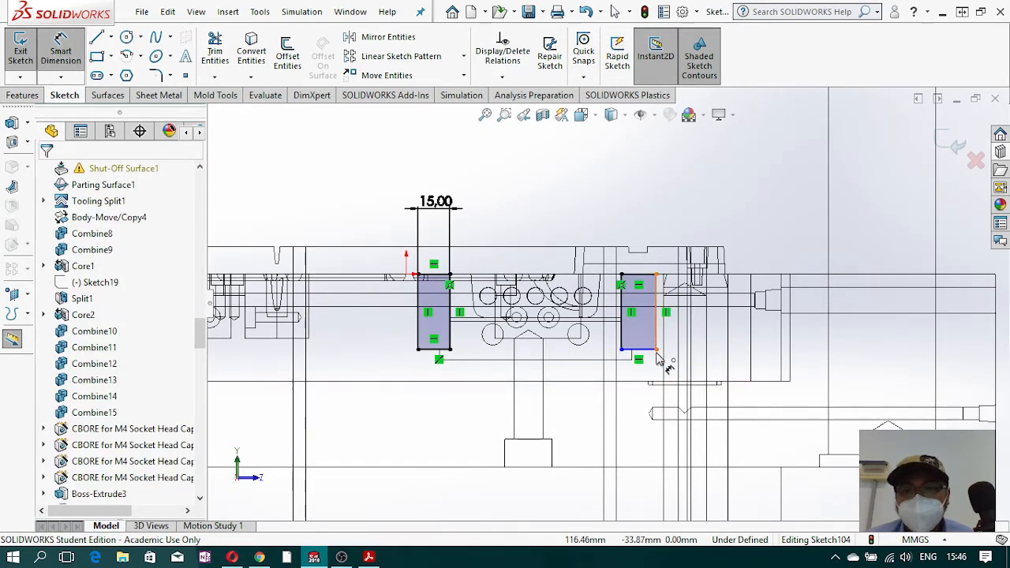
left_click(645, 276)
key("Escape")
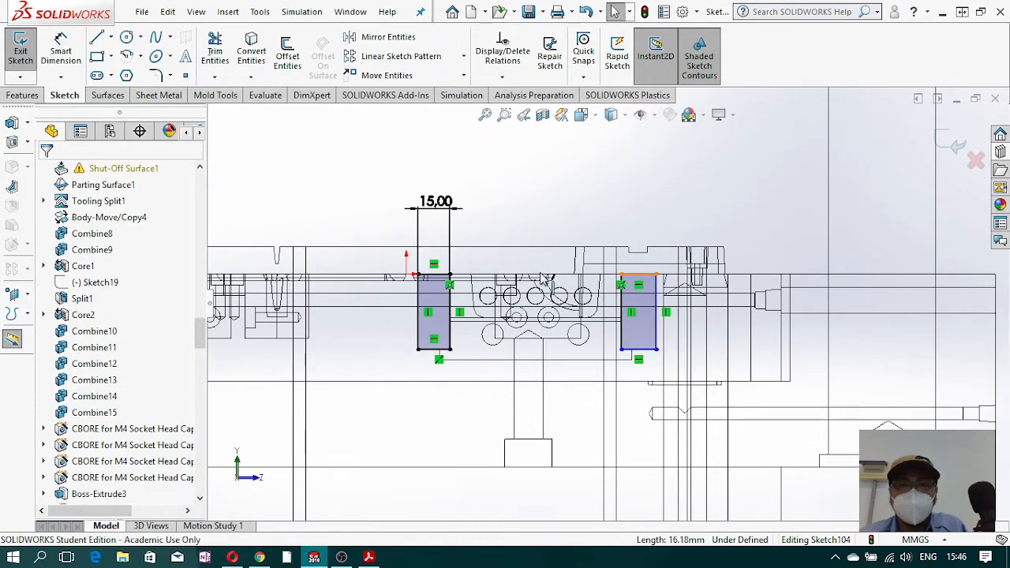
left_click(622, 276)
left_click(434, 274, "ctrl")
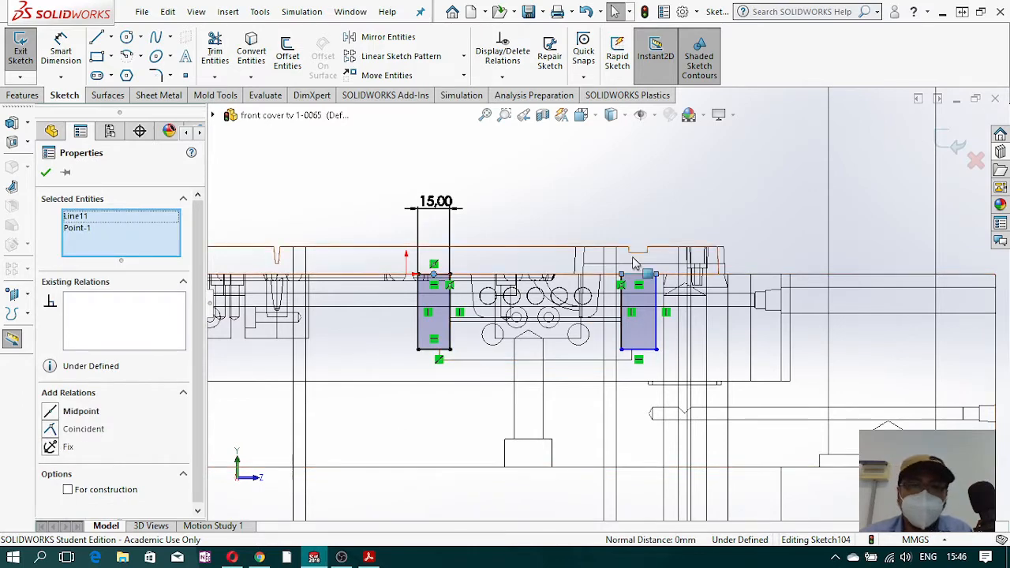
left_click(612, 215)
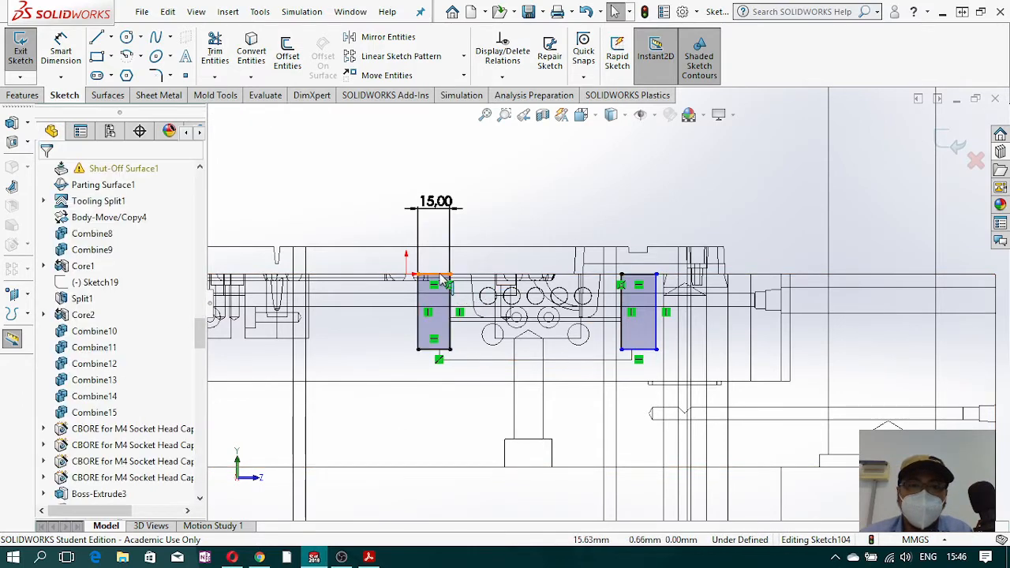
- Make the upper edges of the two rectangles equal in length, and their vertical edges equal as well
left_click(440, 275)
left_click(647, 276, "ctrl")
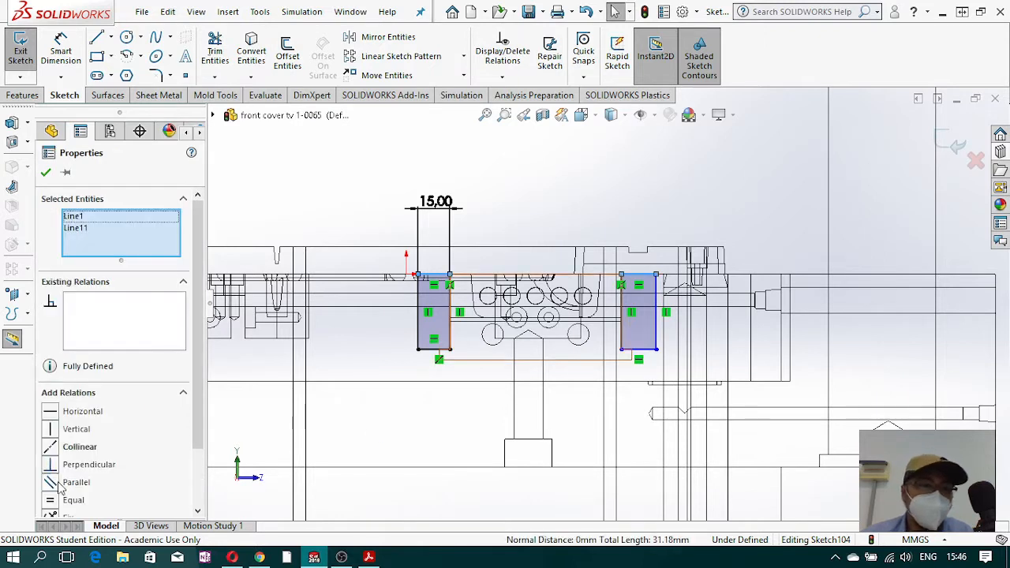
left_click(49, 502)
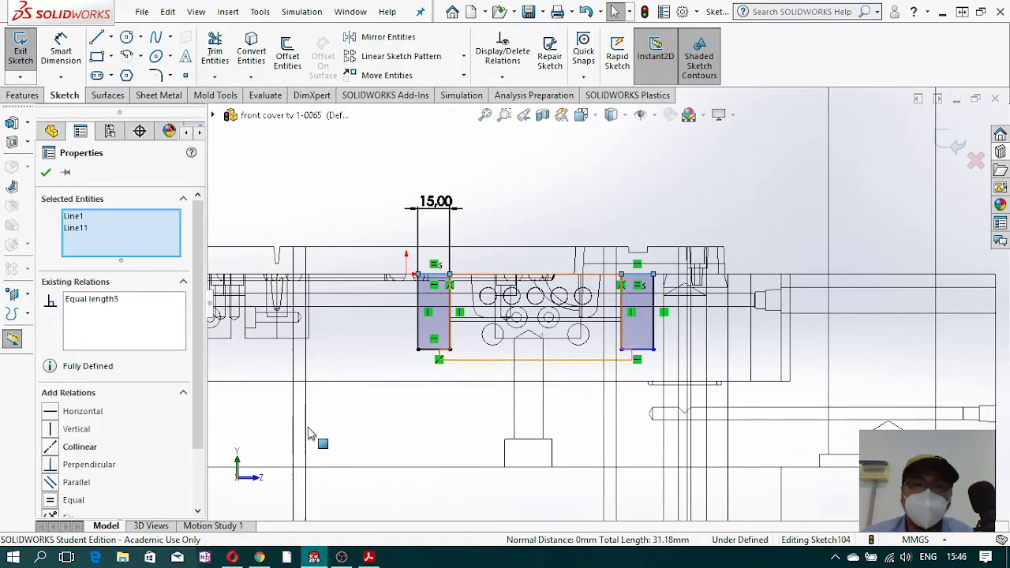
left_click(622, 337)
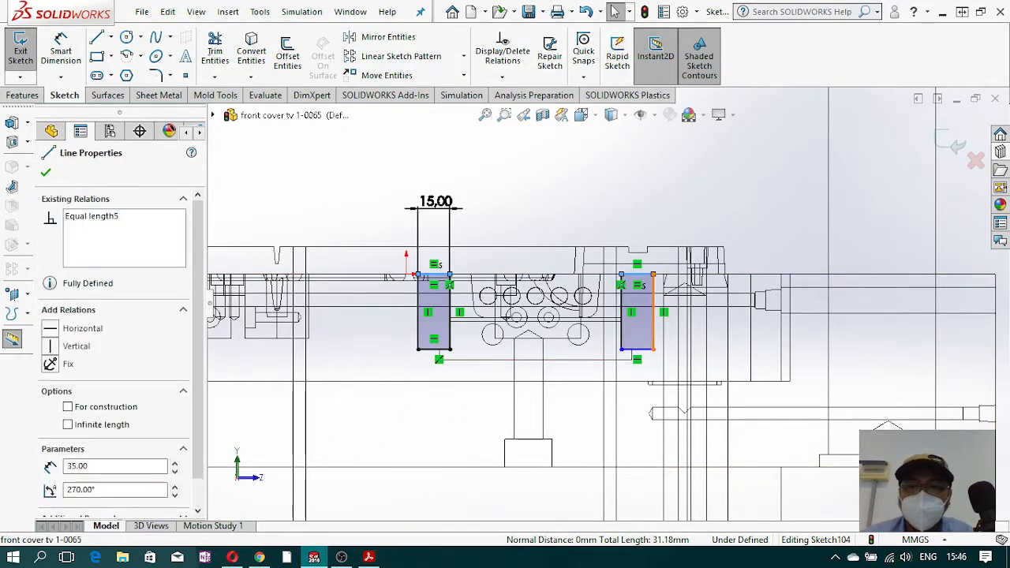
left_click(450, 337, "ctrl")
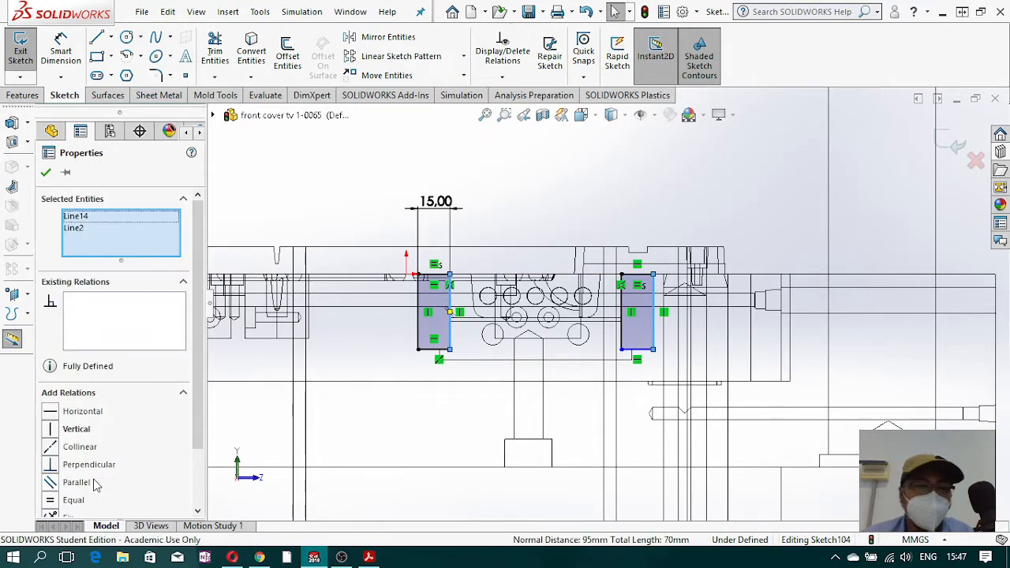
left_click(50, 502)
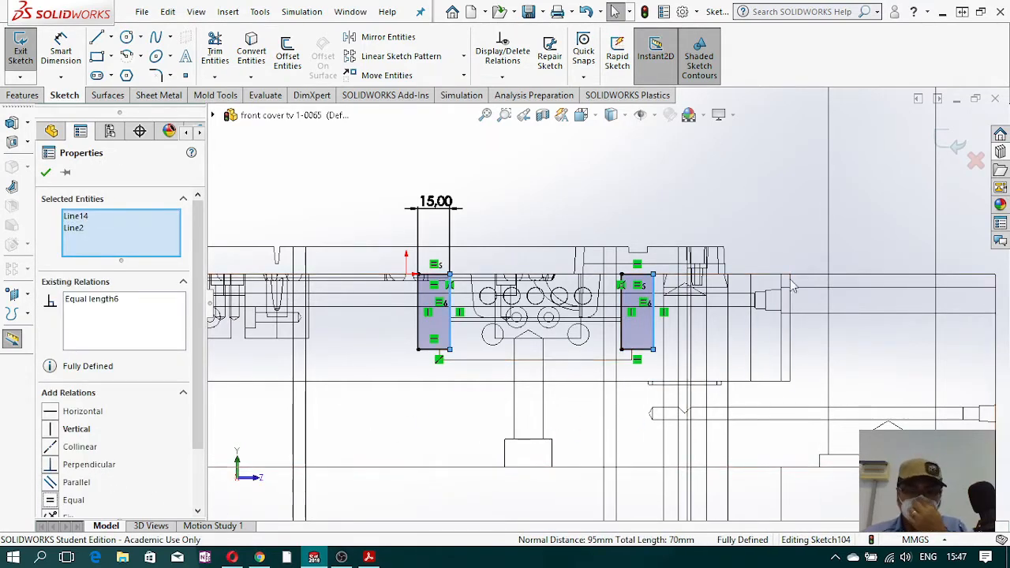
- Exit the rectangle sketch and change the mold's display to shaded with edges
scroll(647, 292, "up", 3)
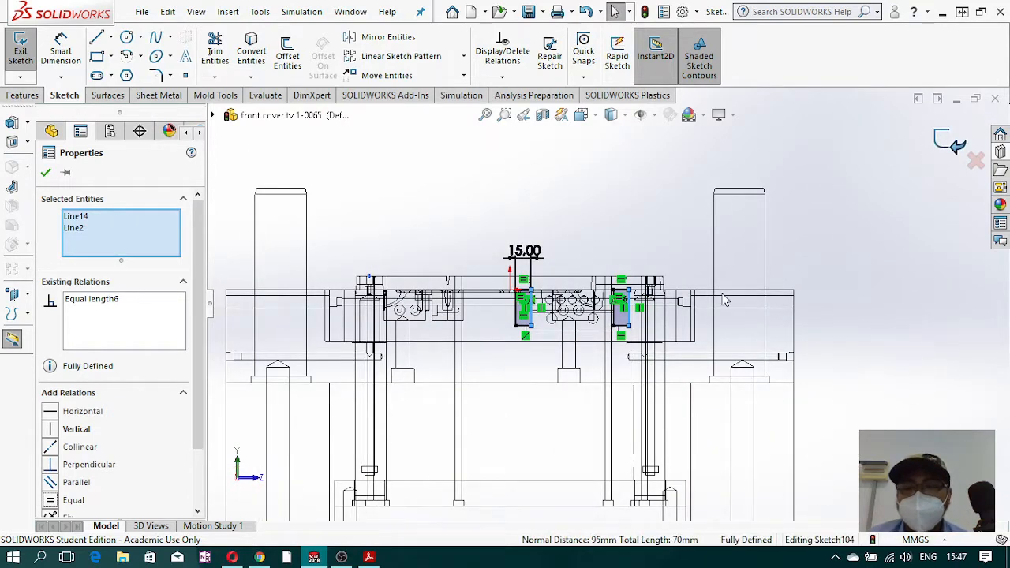
key("Escape")
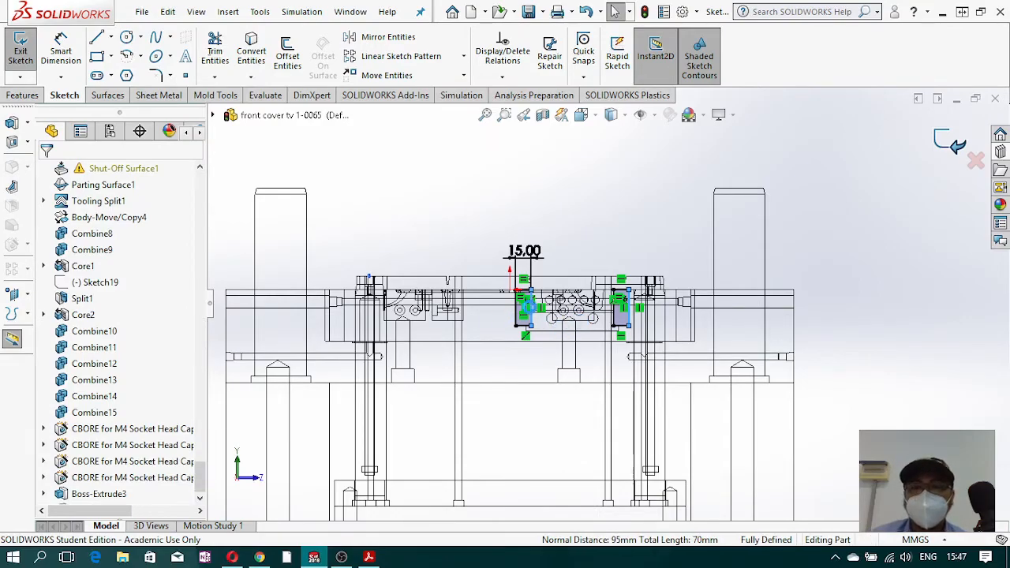
key("ctrl+b")
mouse_move(509, 255)
middle_mouse_down()
mouse_move(545, 262)
mouse_move(588, 347)
mouse_move(619, 362)
middle_mouse_up()
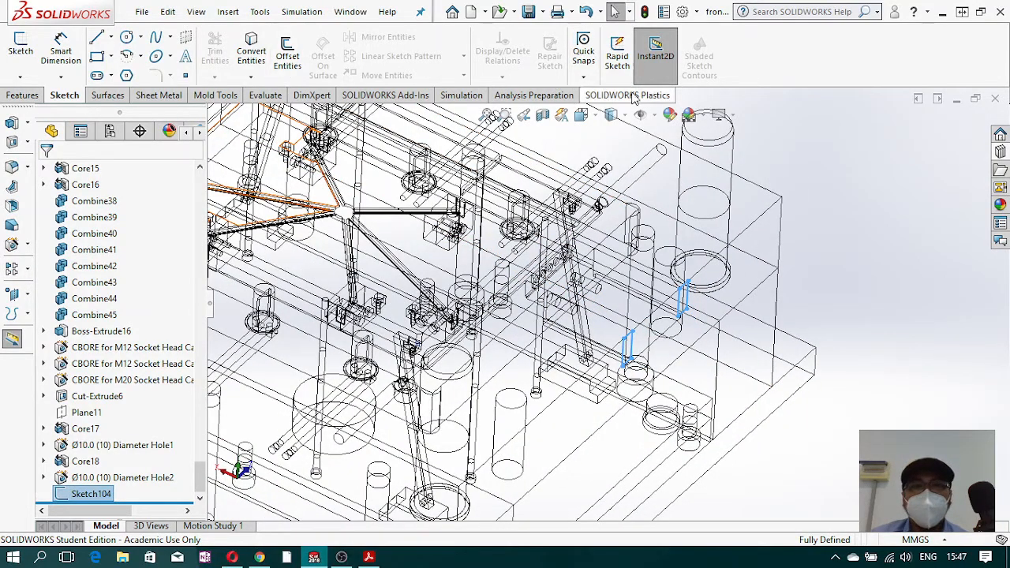
left_click(612, 137)
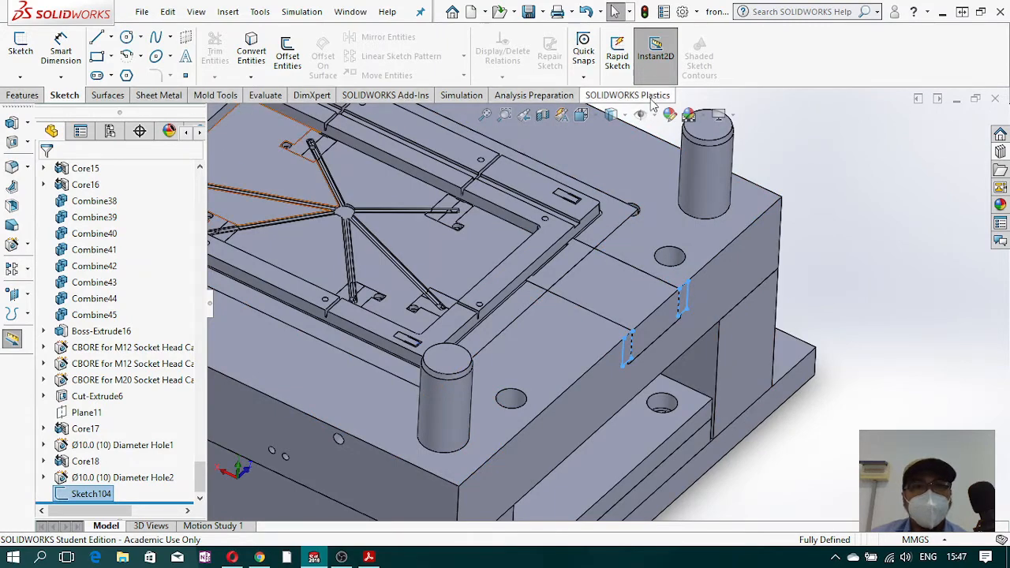
- Extract cores from the plate with the two-rectangle sketch, using blind depths of 170 mm and 40 mm and capped ends
left_click(223, 98)
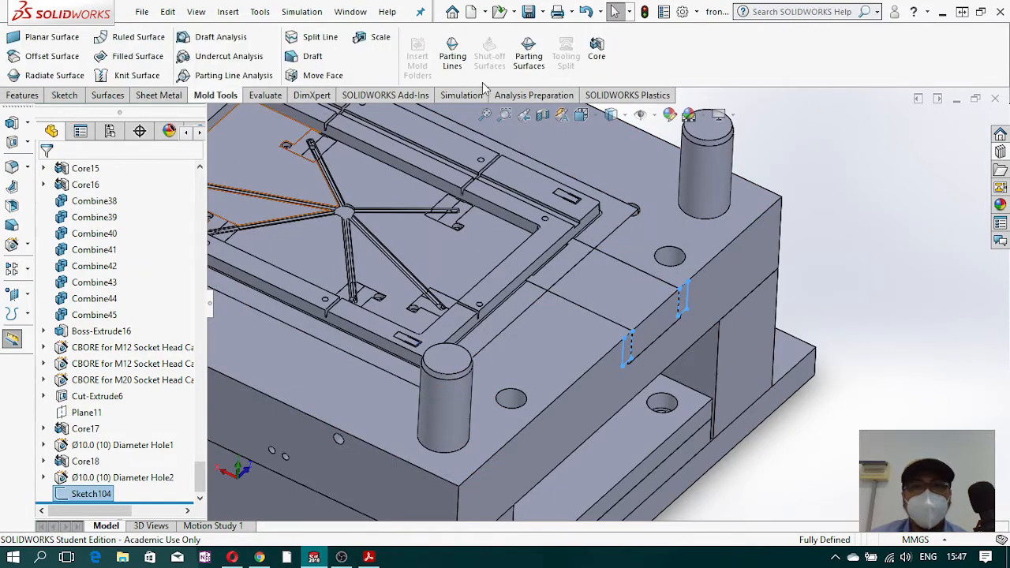
left_click(600, 52)
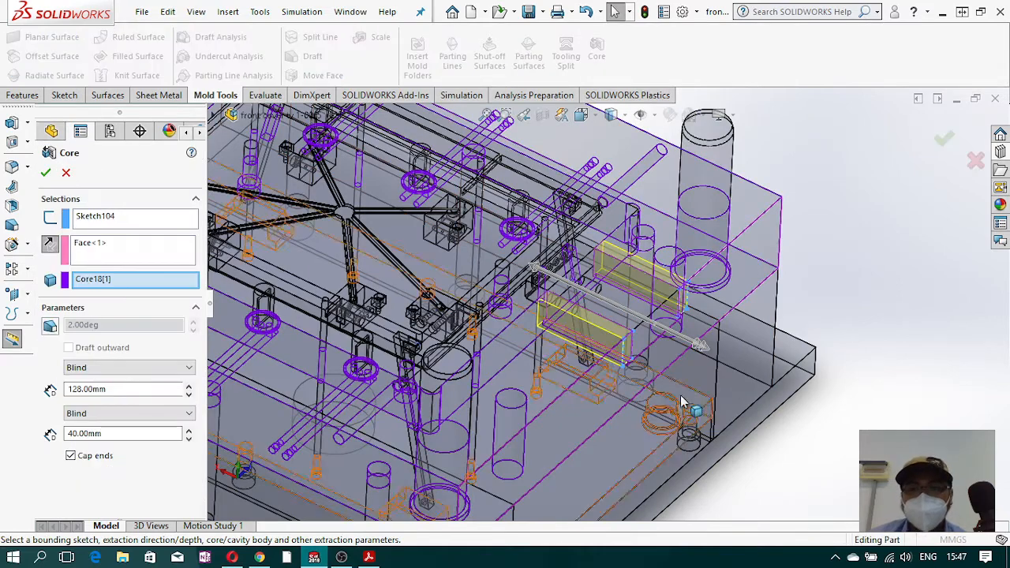
left_click_drag(533, 269, 501, 249)
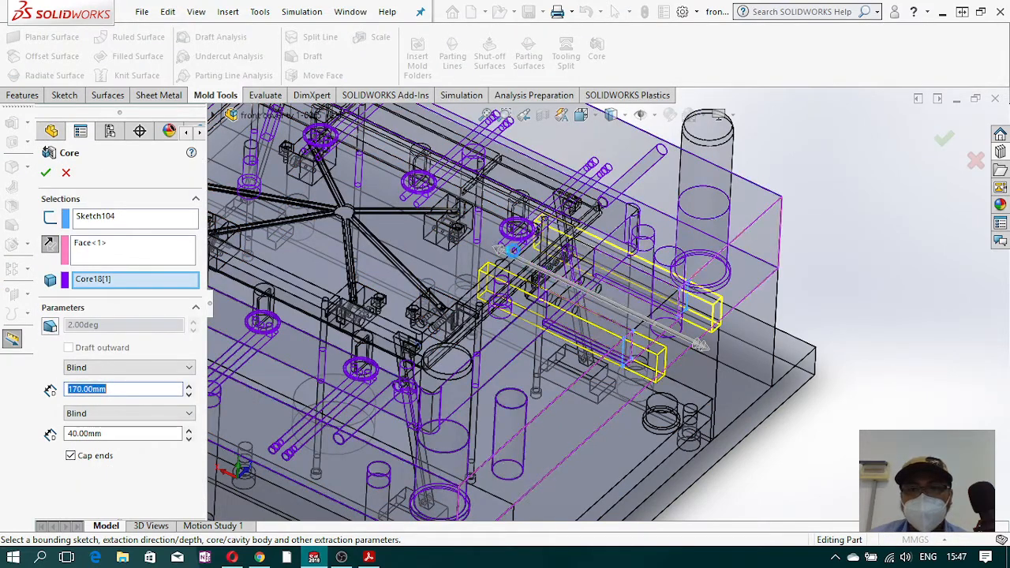
scroll(501, 249, "up", 2)
scroll(543, 318, "down", 2)
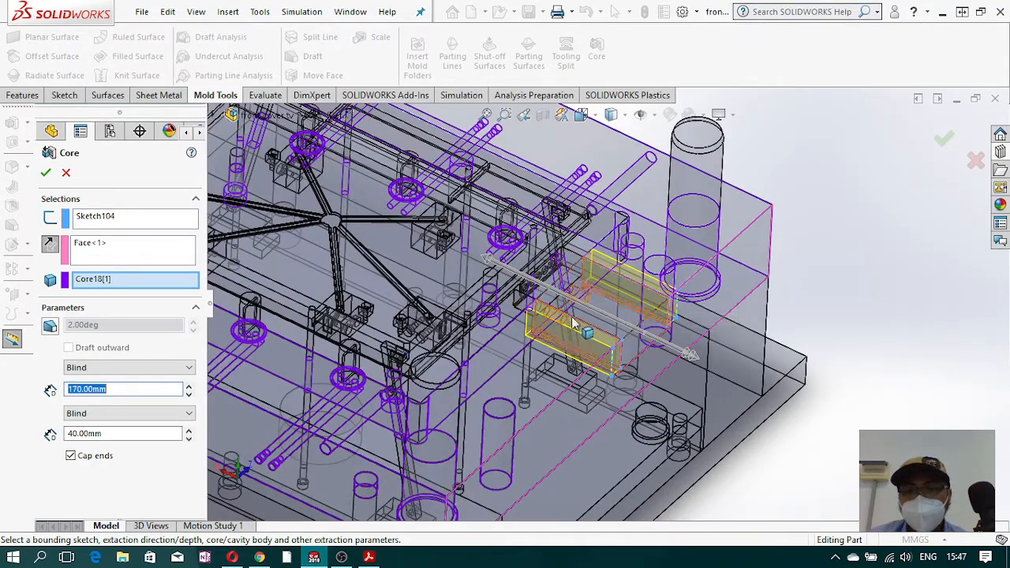
scroll(638, 413, "down", 2)
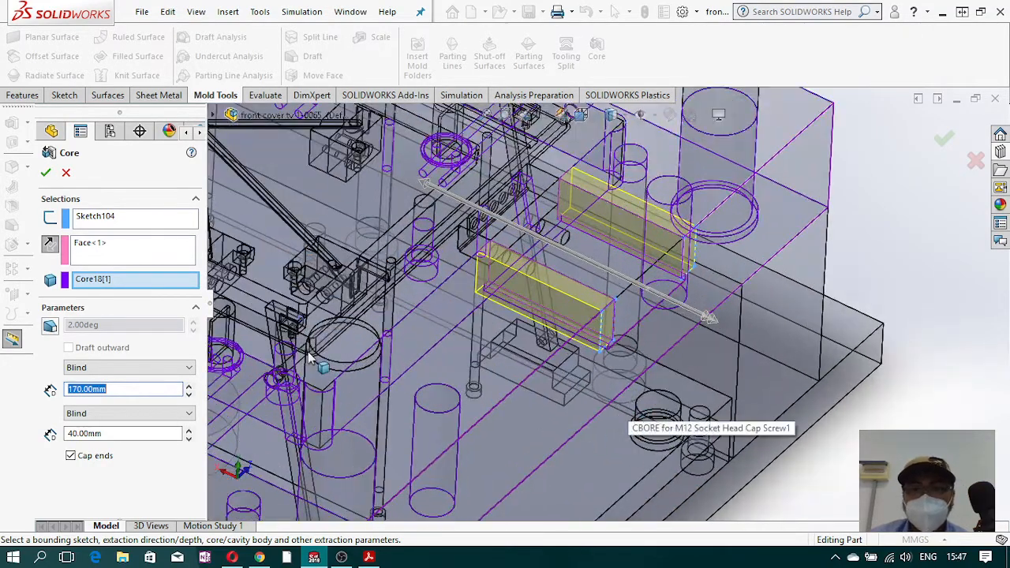
left_click(46, 175)
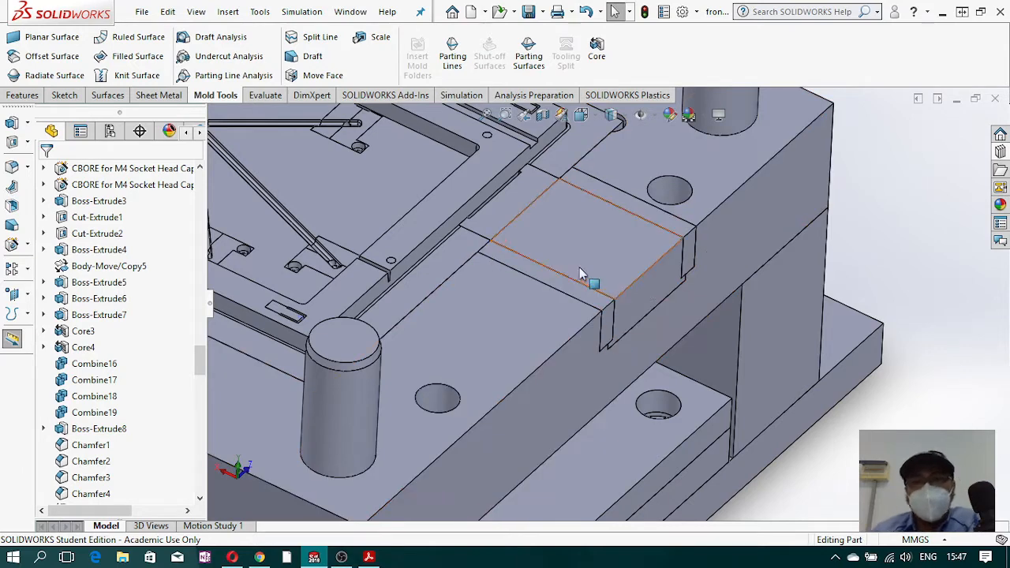
- Start a JIS drill-size hole feature and place four hole points, two on each narrow strip beside the core block
scroll(579, 266, "up", 2)
scroll(538, 212, "down", 2)
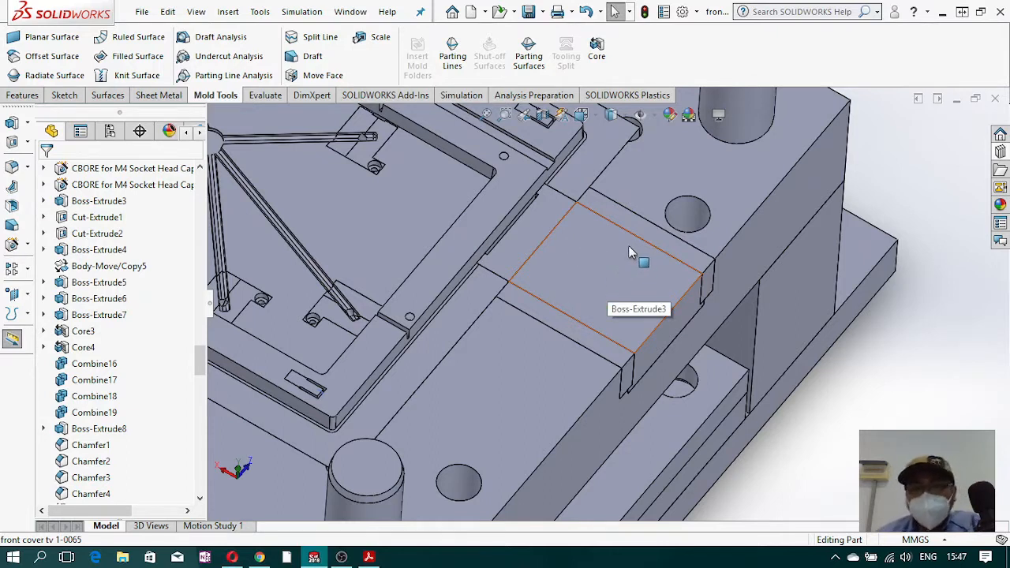
left_click(22, 95)
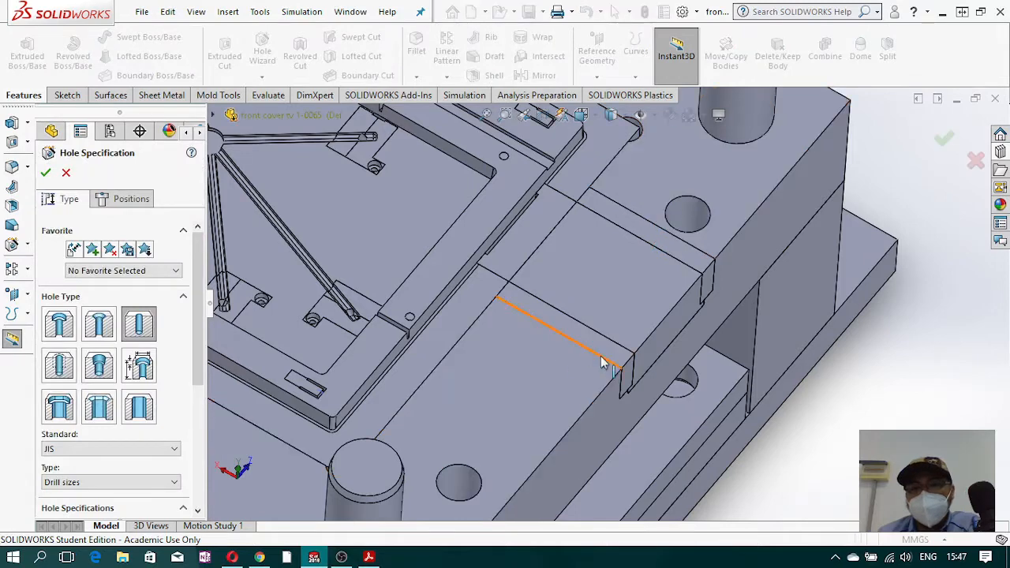
left_click(131, 198)
left_click(607, 211)
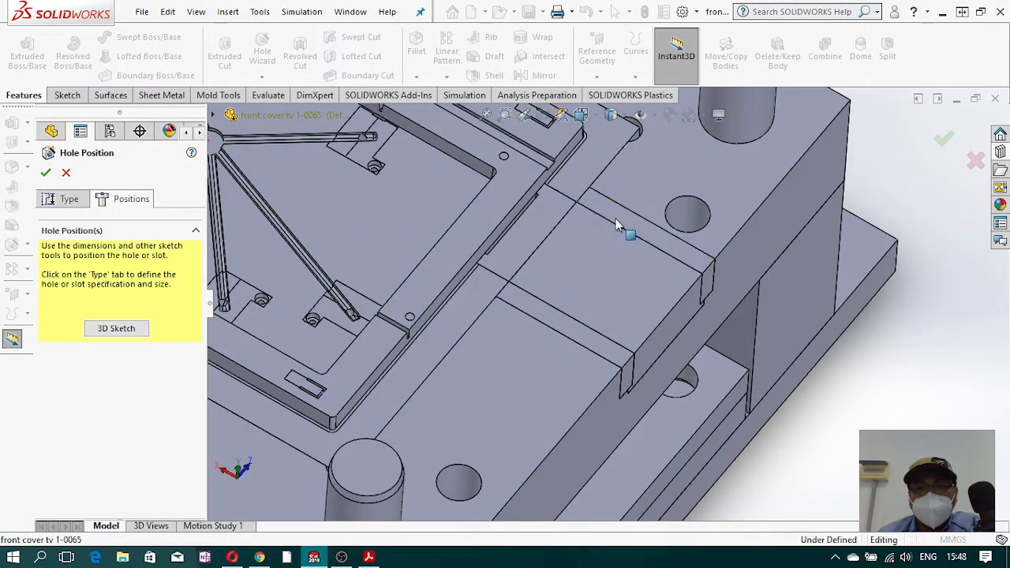
left_click(603, 207)
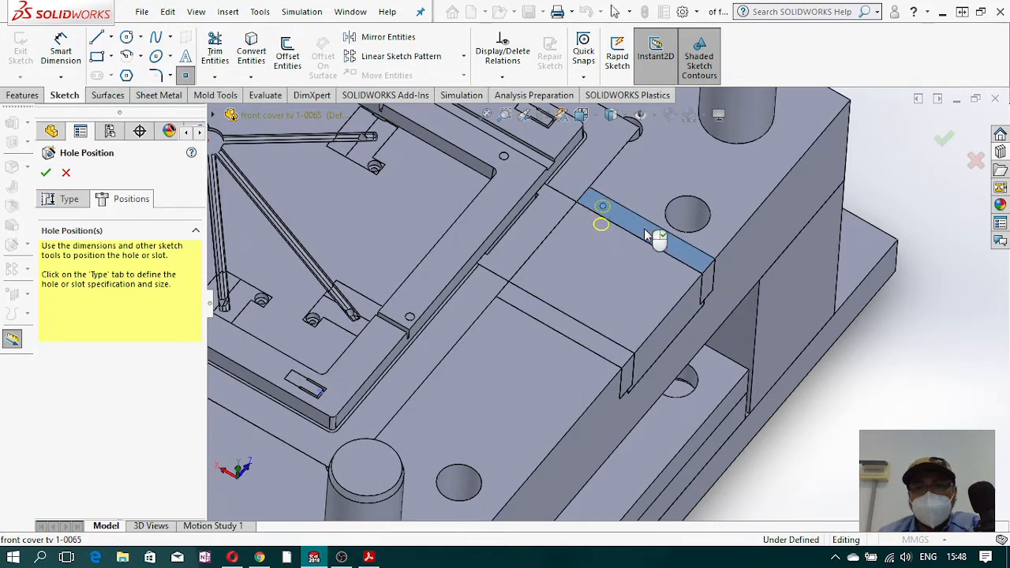
left_click(689, 257)
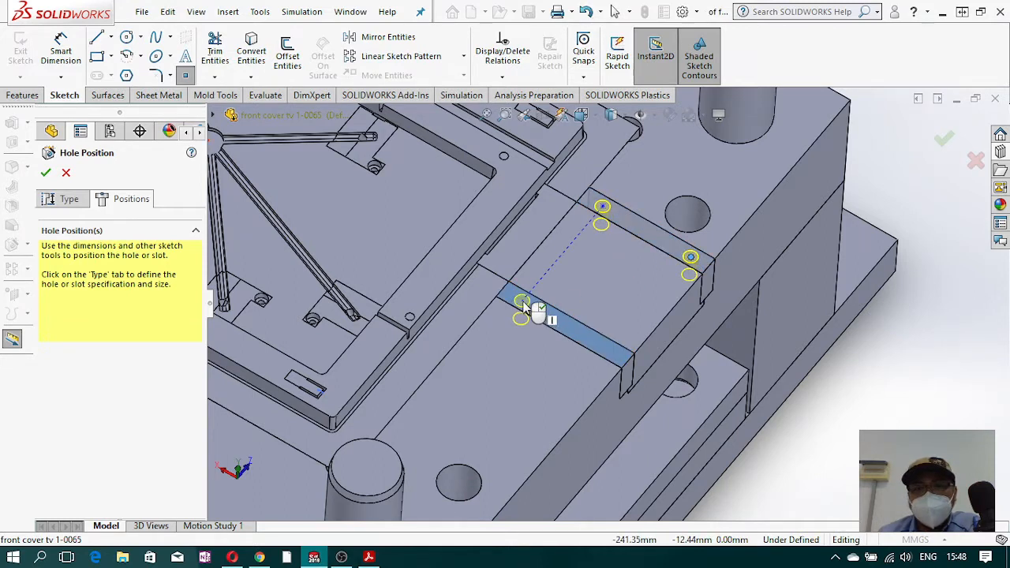
left_click(524, 303)
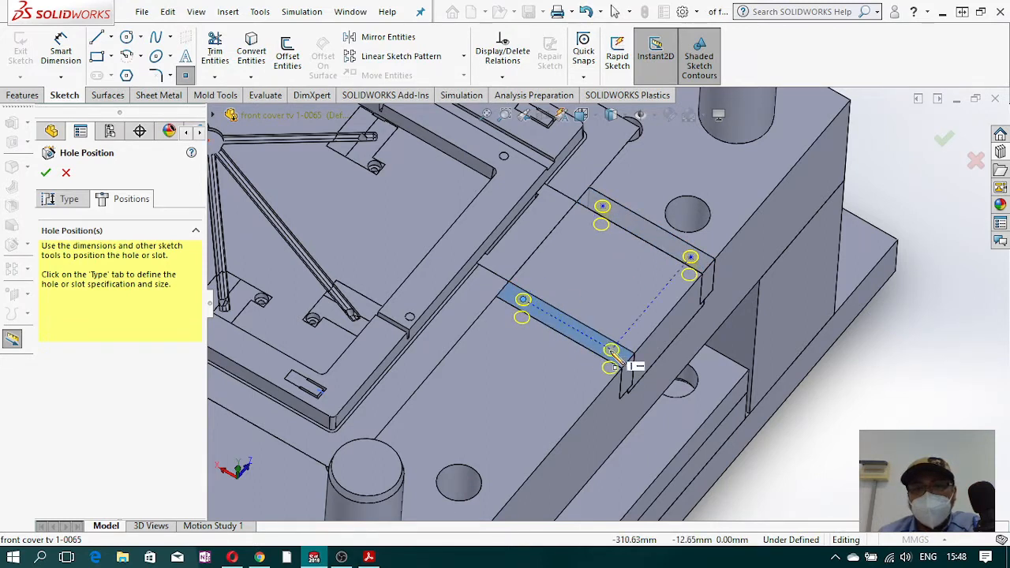
left_click(611, 352)
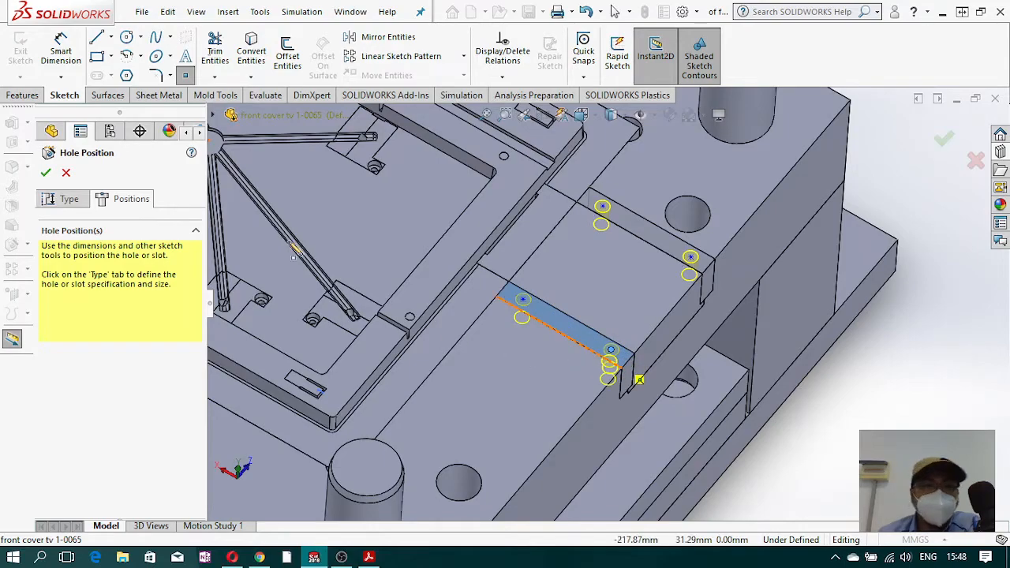
- Align the two hole points on the upper strip horizontally with the midpoint of the strip's outer end edge
left_click(598, 120)
left_click(665, 192)
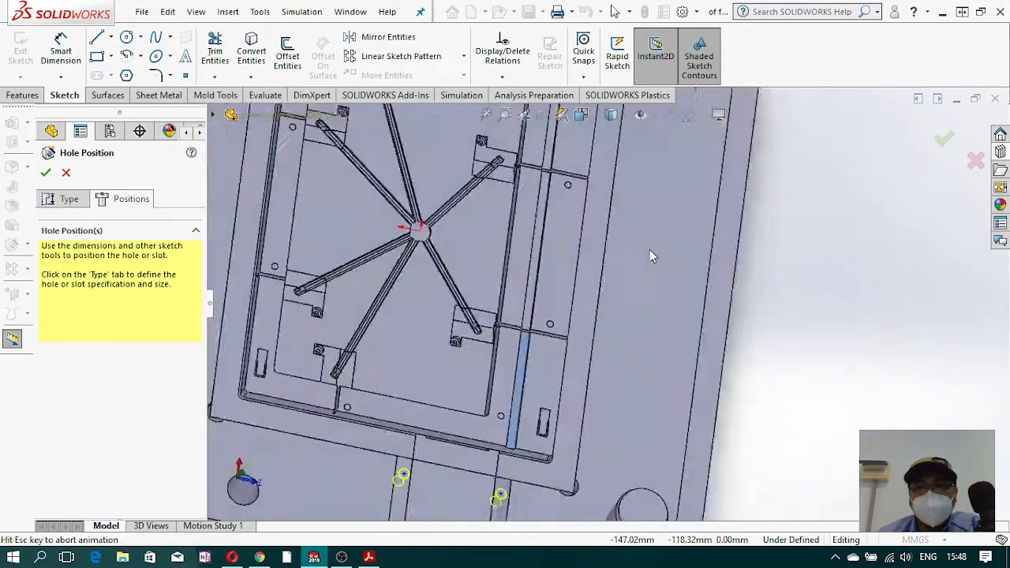
scroll(468, 334, "down", 5)
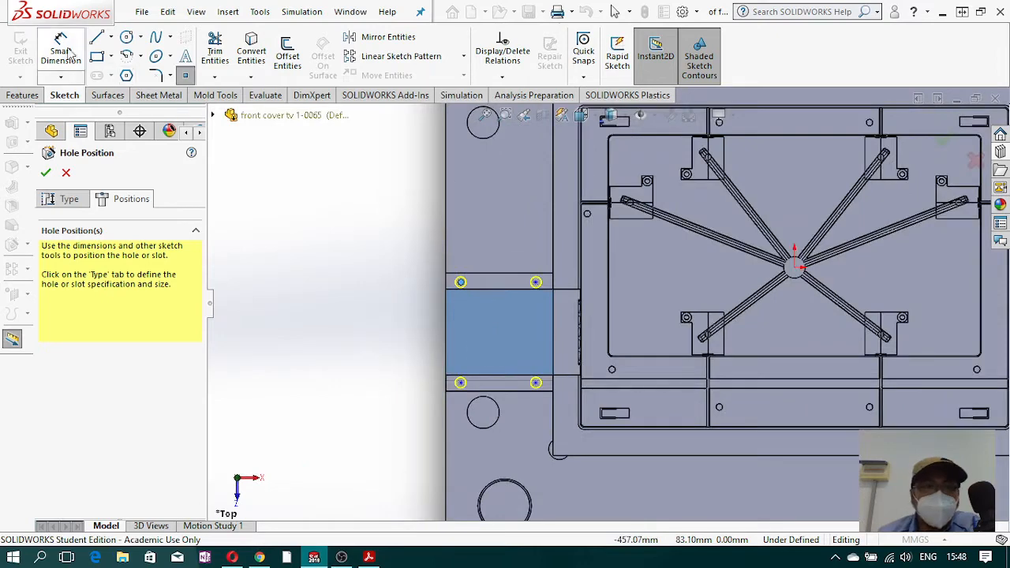
left_click(62, 52)
scroll(481, 295, "down", 5)
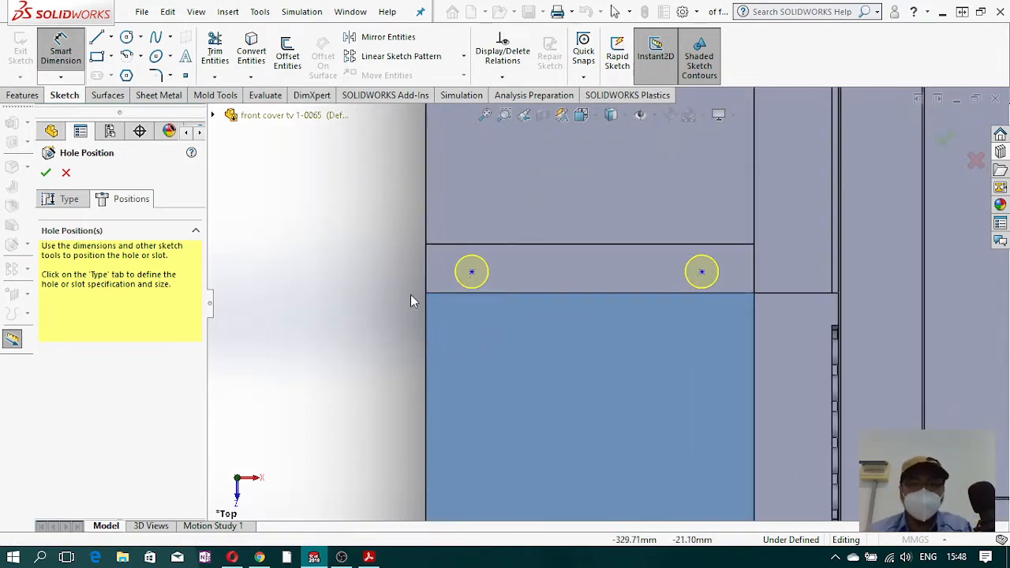
key("Escape")
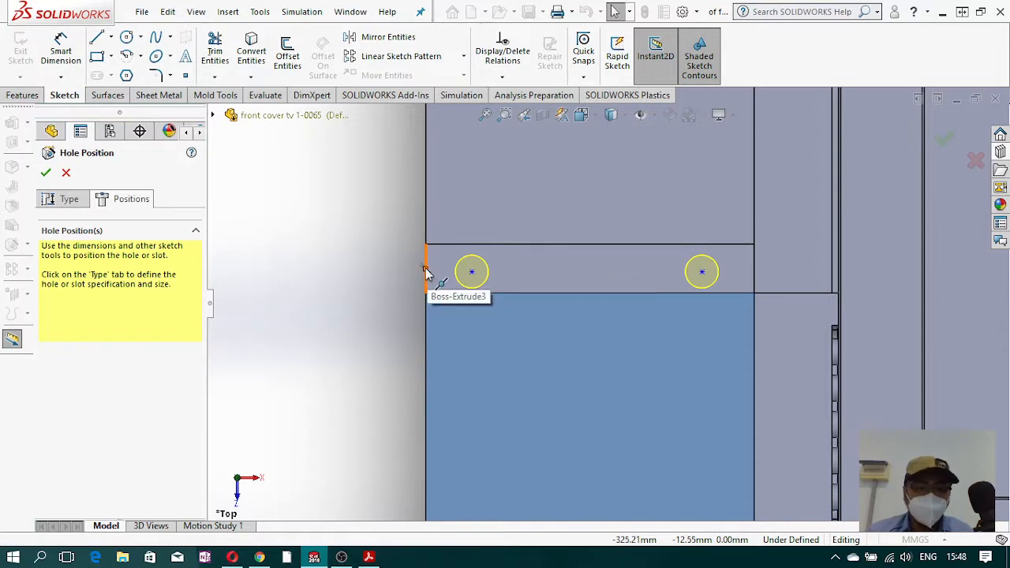
left_click(472, 272)
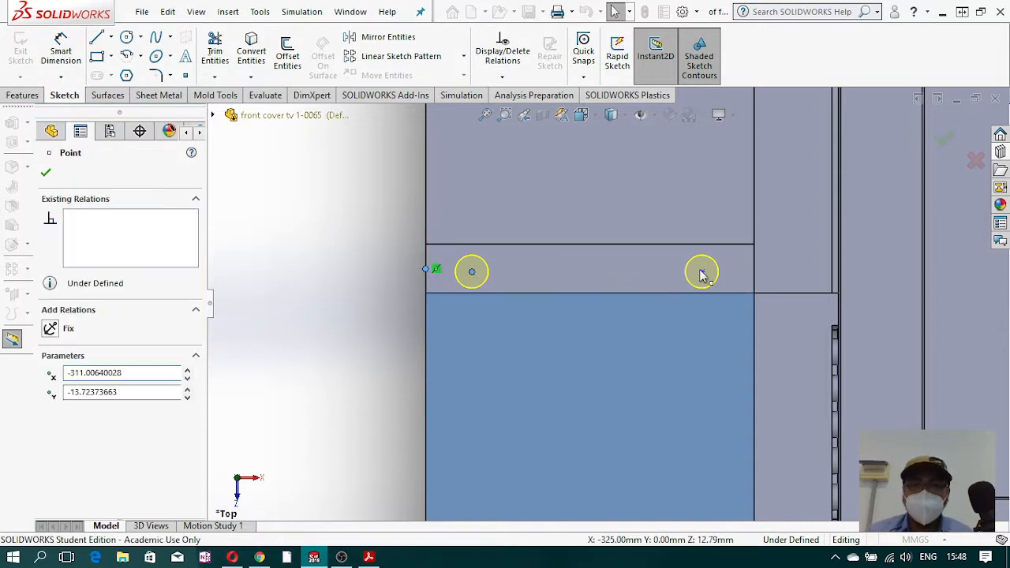
left_click(702, 273, "ctrl")
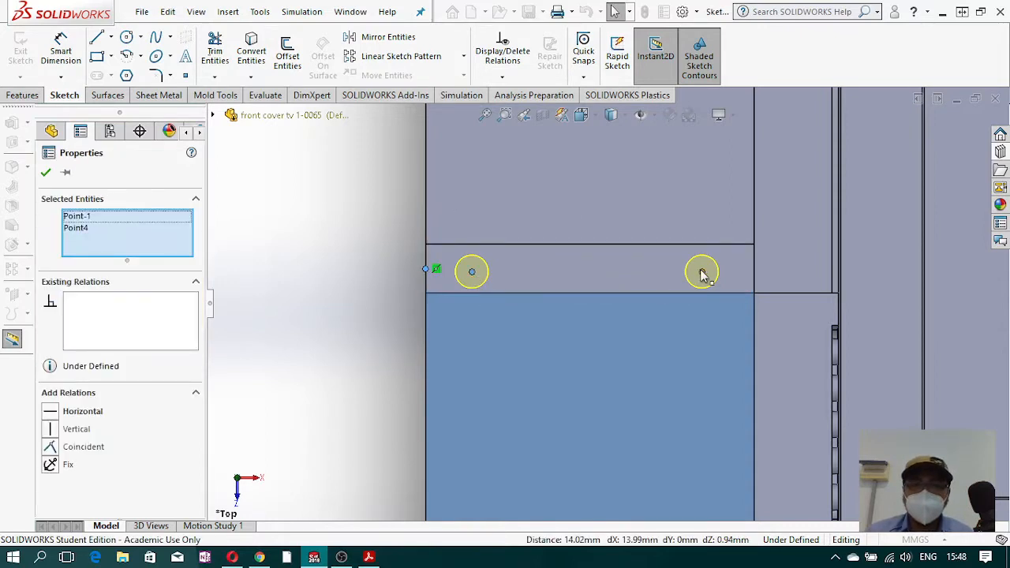
left_click(57, 412)
- Align the two hole points on the lower strip horizontally with the midpoint of that strip's outer end edge
scroll(376, 317, "up", 5)
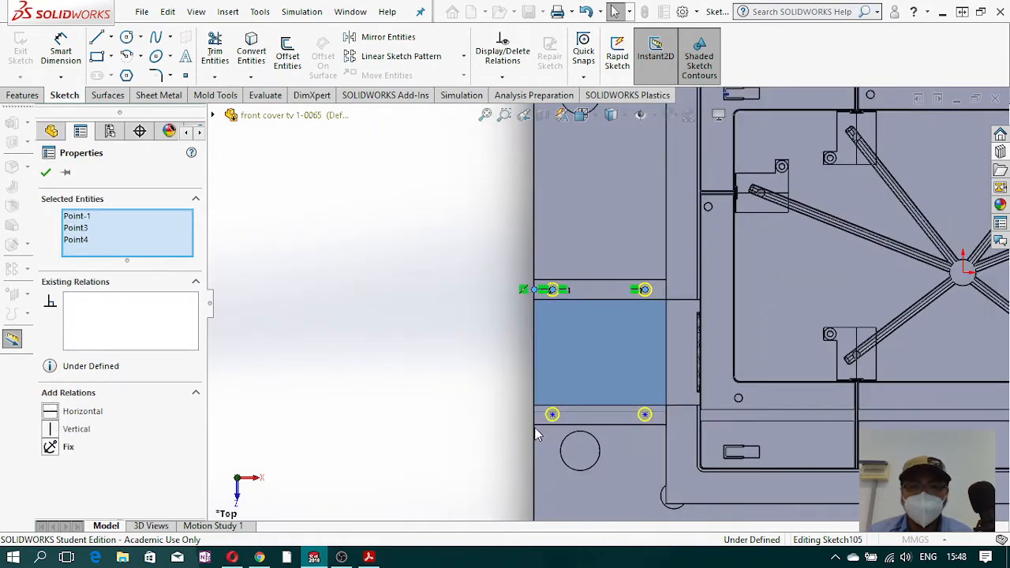
scroll(526, 439, "down", 4)
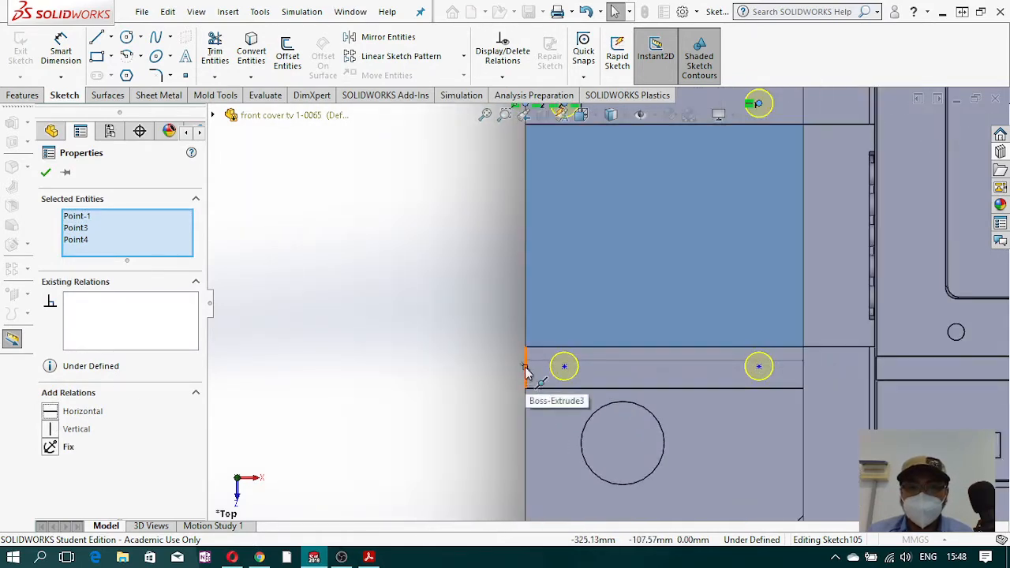
left_click(526, 368)
left_click(565, 367)
left_click(759, 367, "ctrl")
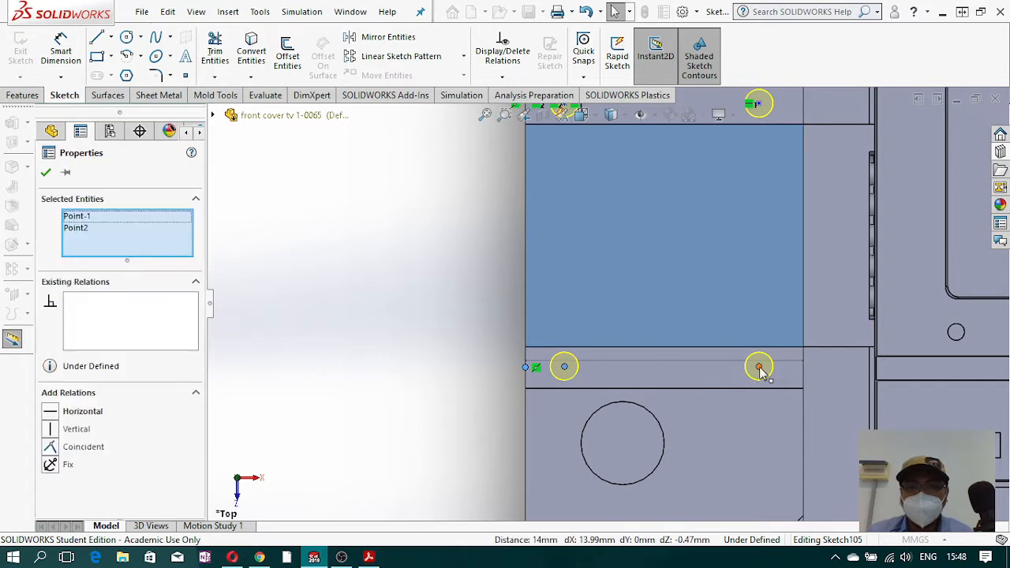
left_click(51, 412)
- Dimension the upper strip's outer hole point 15 mm from the strip's outer end edge
left_click(60, 47)
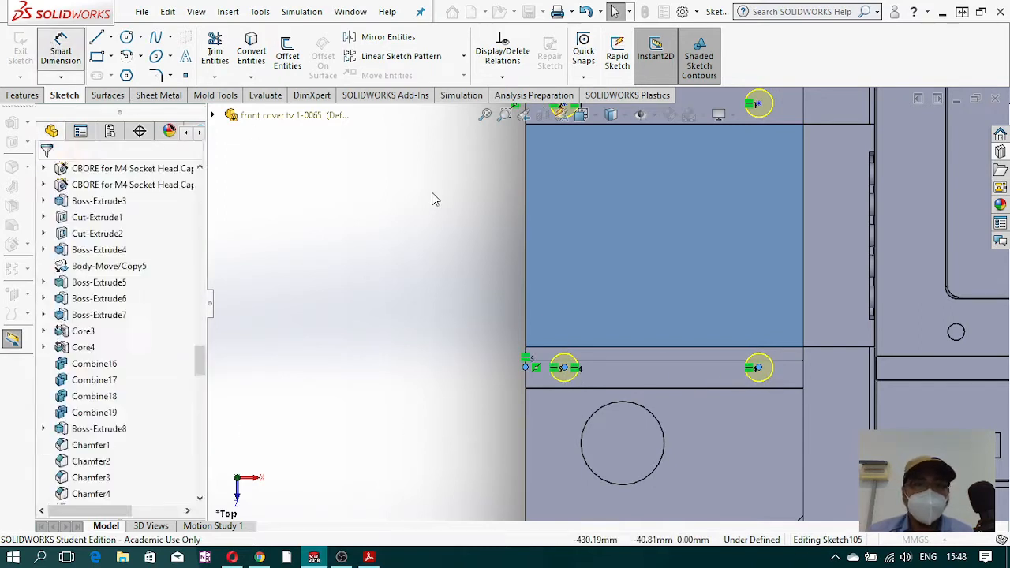
scroll(603, 306, "up", 3)
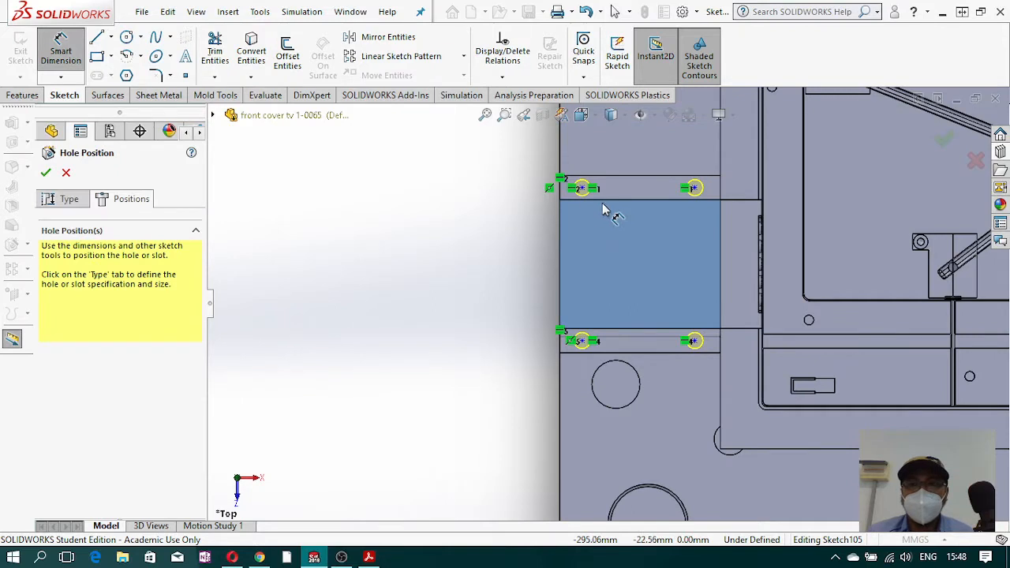
left_click(560, 188)
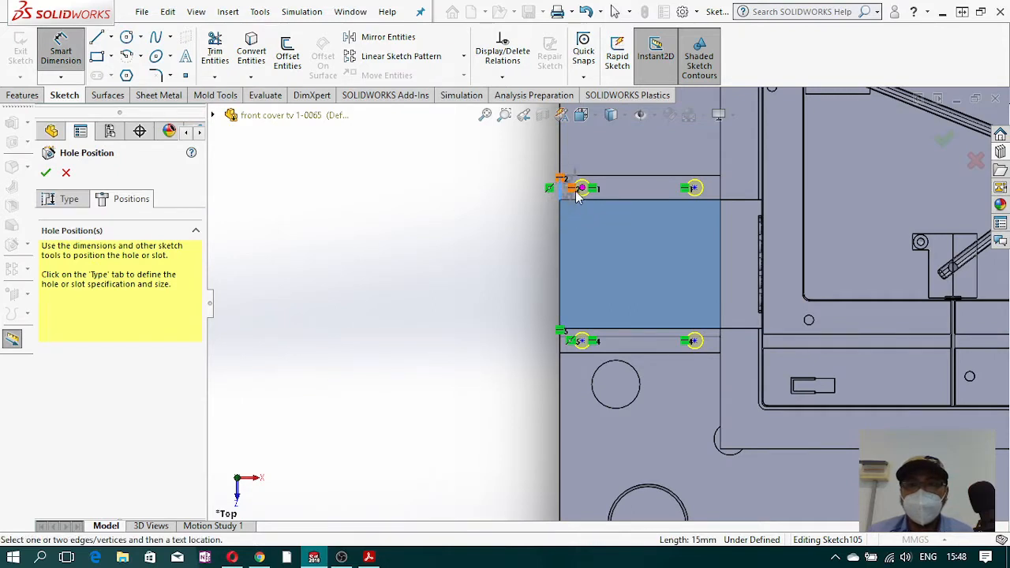
left_click(582, 189)
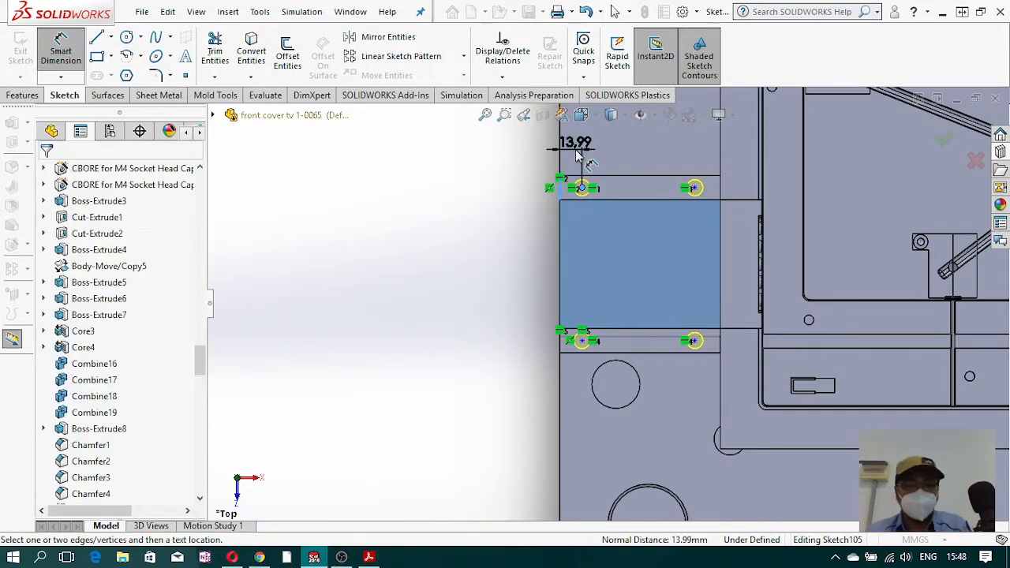
left_click(580, 153)
type("15")
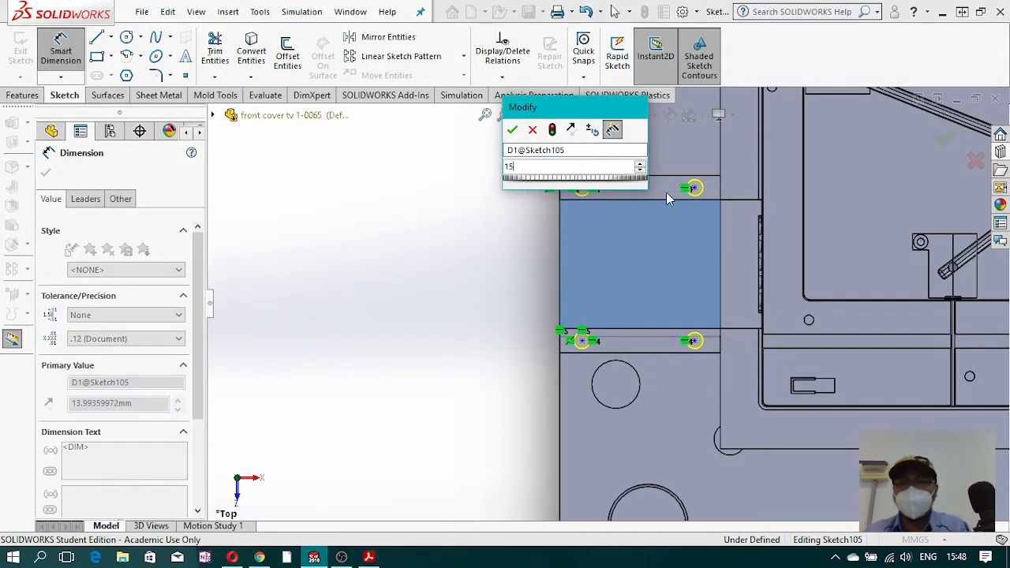
key("Return")
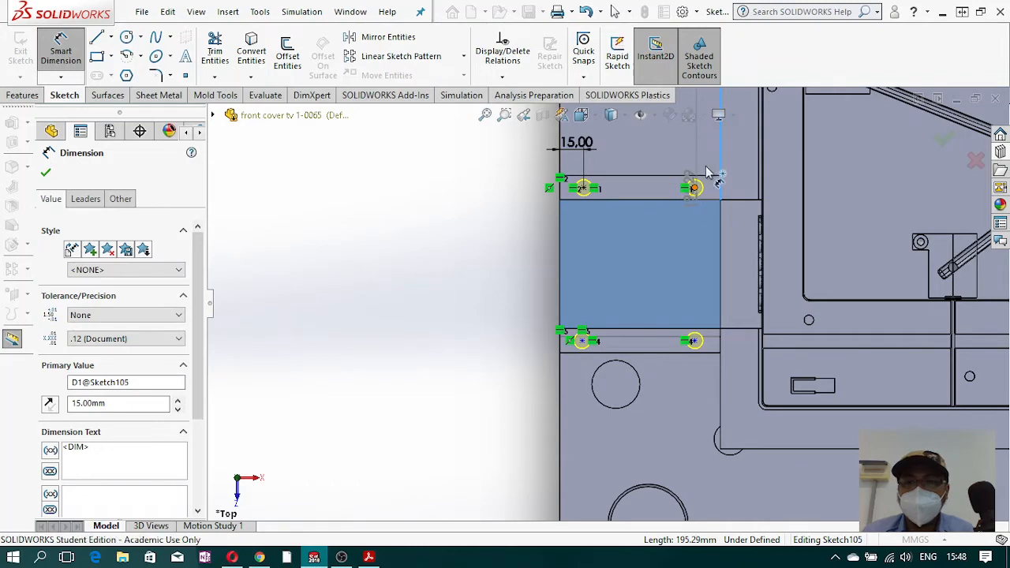
- Dimension the upper strip's inner hole point 15 mm from the strip's inner end edge
left_click(708, 174)
left_click(706, 164)
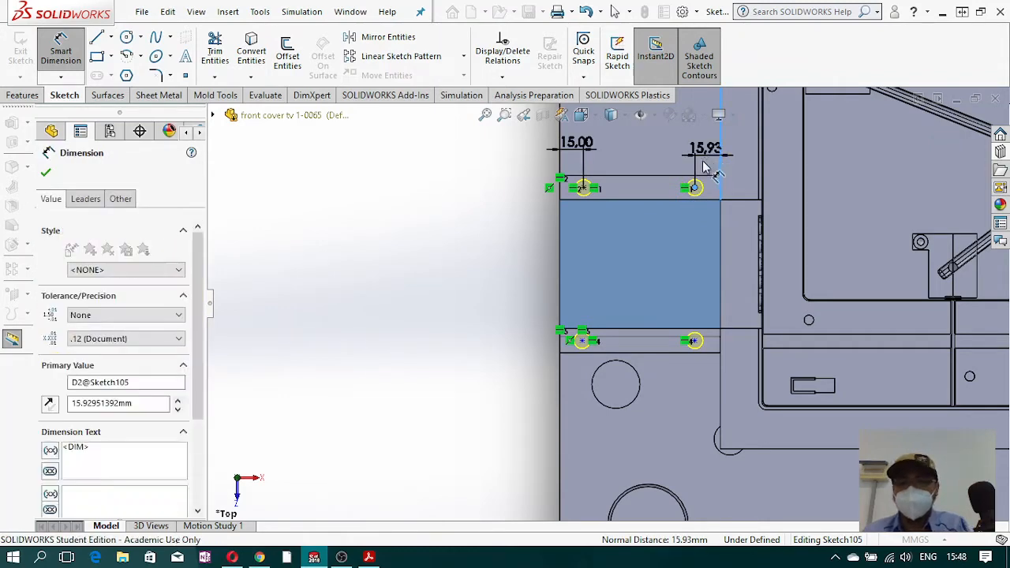
type("15")
key("Return")
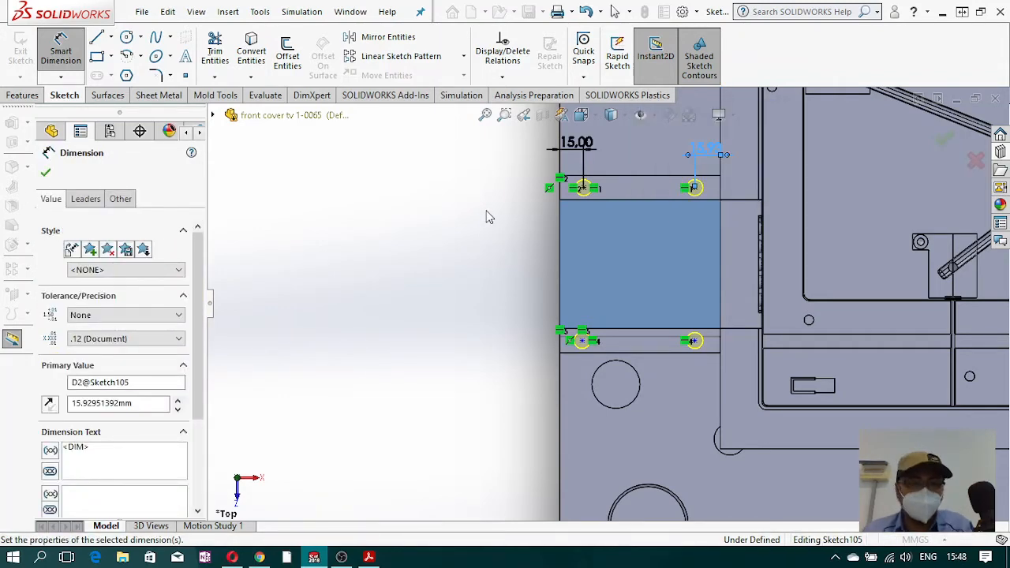
key("Escape")
key("Escape")
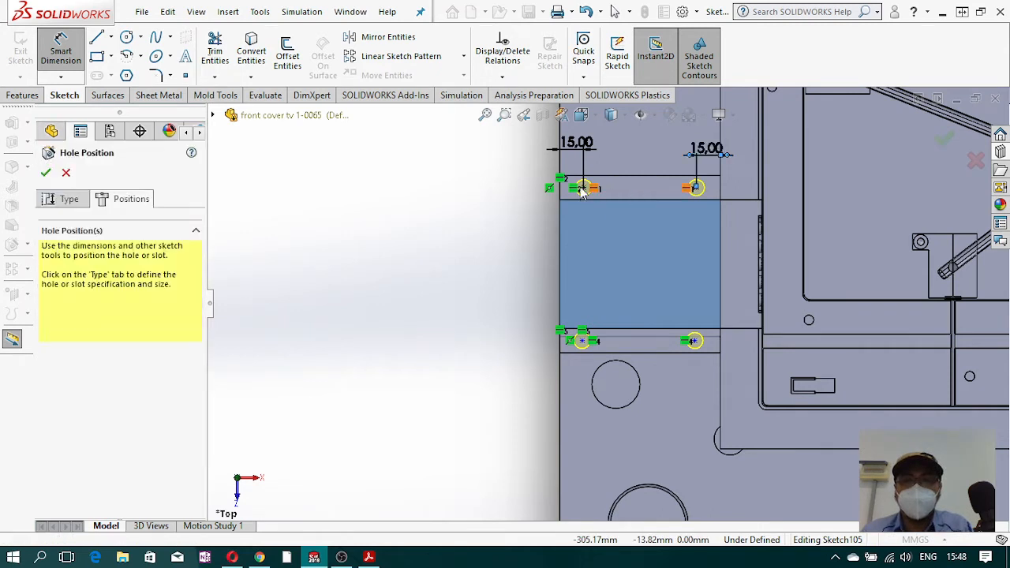
- Align each lower-strip hole point vertically with its counterpart on the upper strip
left_click(575, 344)
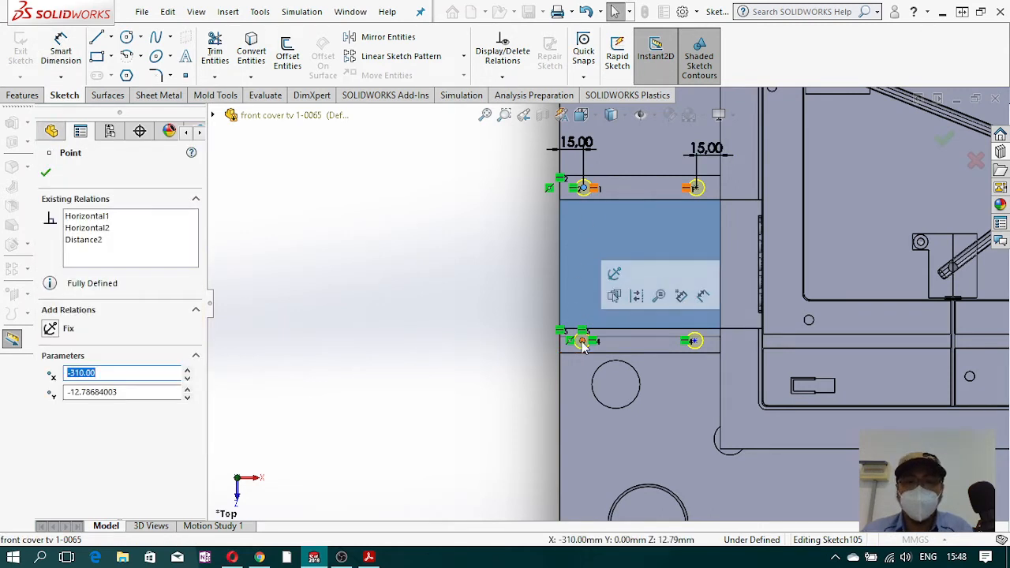
left_click(582, 341, "ctrl")
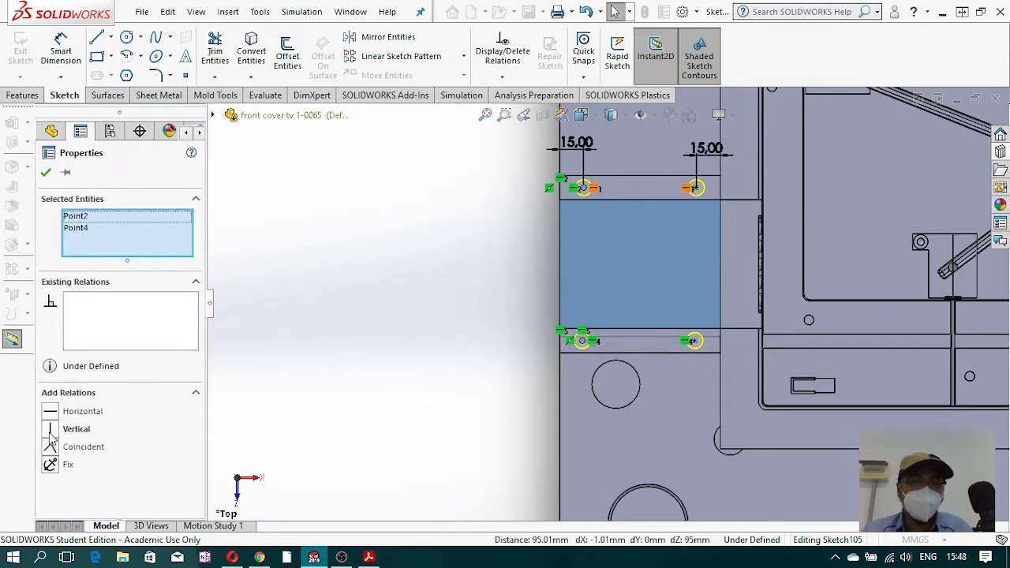
left_click(51, 429)
left_click(694, 188)
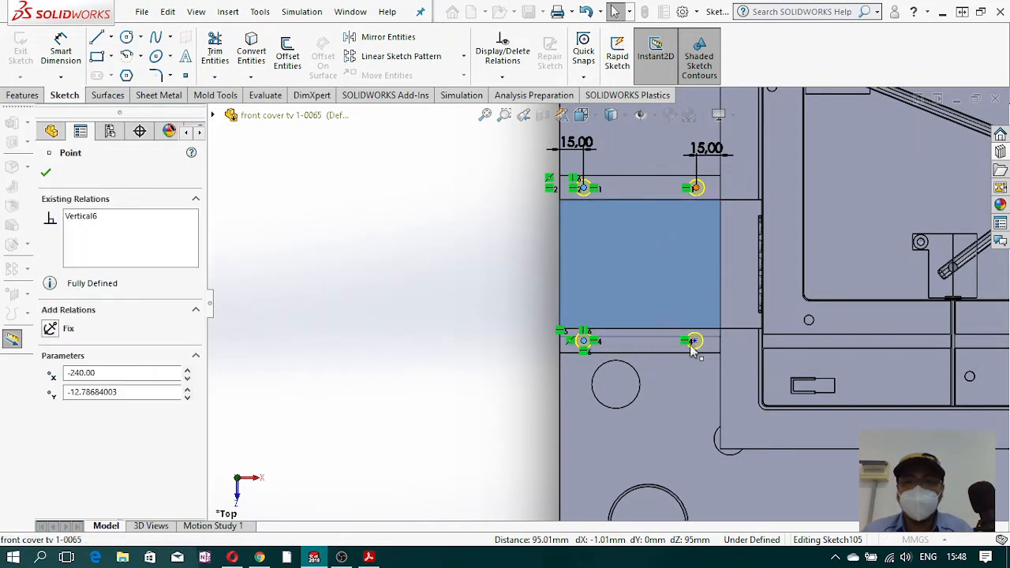
left_click(693, 341, "ctrl")
left_click(49, 429)
scroll(611, 337, "up", 2)
mouse_move(727, 305)
middle_mouse_down()
mouse_move(726, 172)
mouse_move(761, 177)
middle_mouse_up()
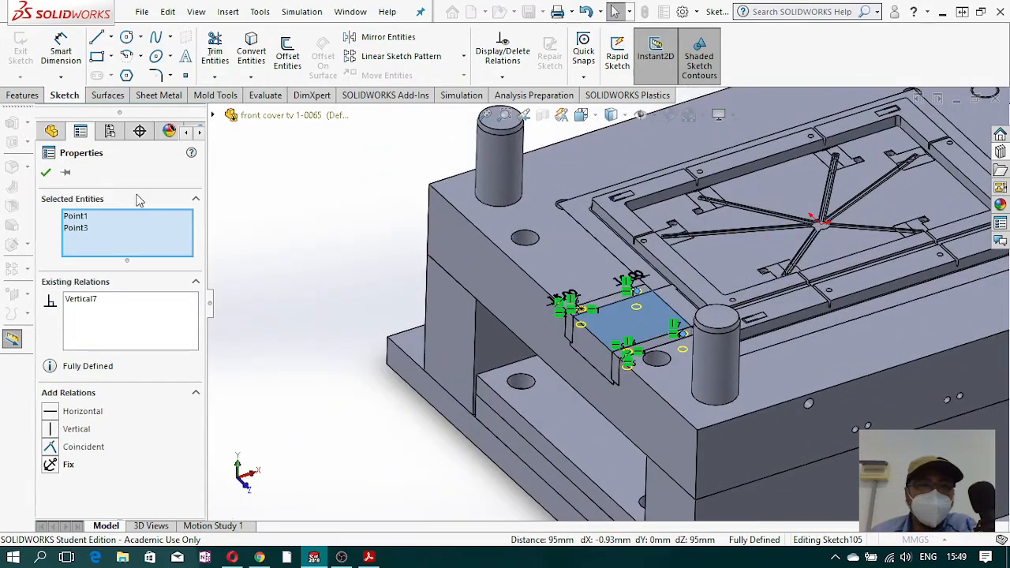
left_click(46, 174)
- Set the hole specification to a JIS counterbore for Hex Socket Head Cap JIS B 1176, size M4
left_click(62, 202)
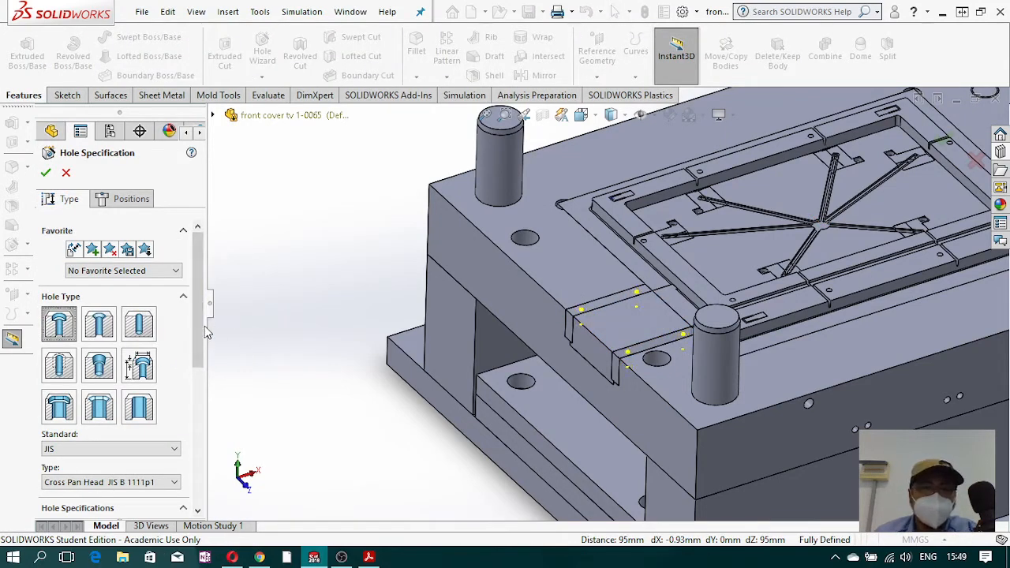
left_click_drag(197, 318, 195, 364)
left_click(172, 390)
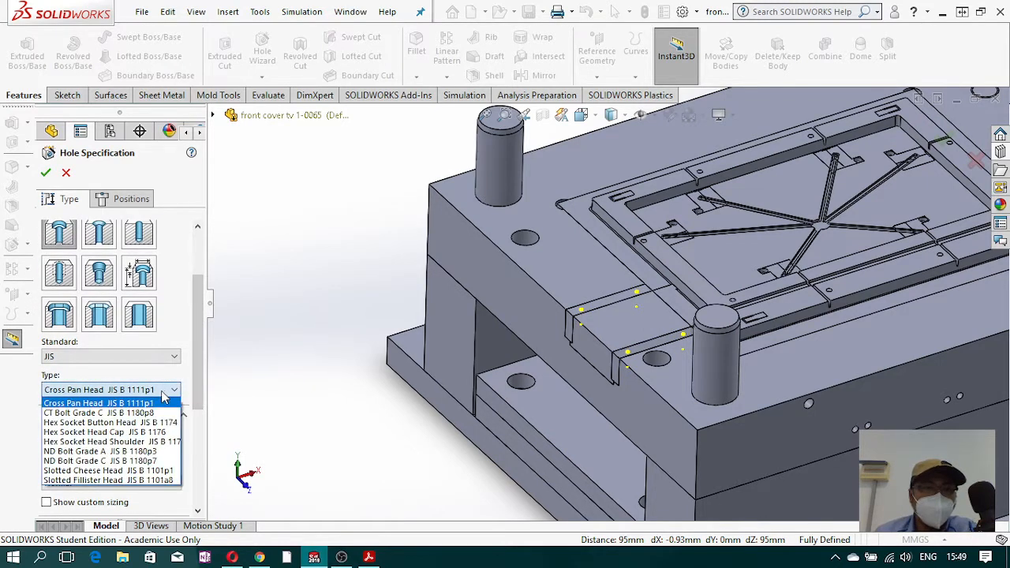
left_click(143, 433)
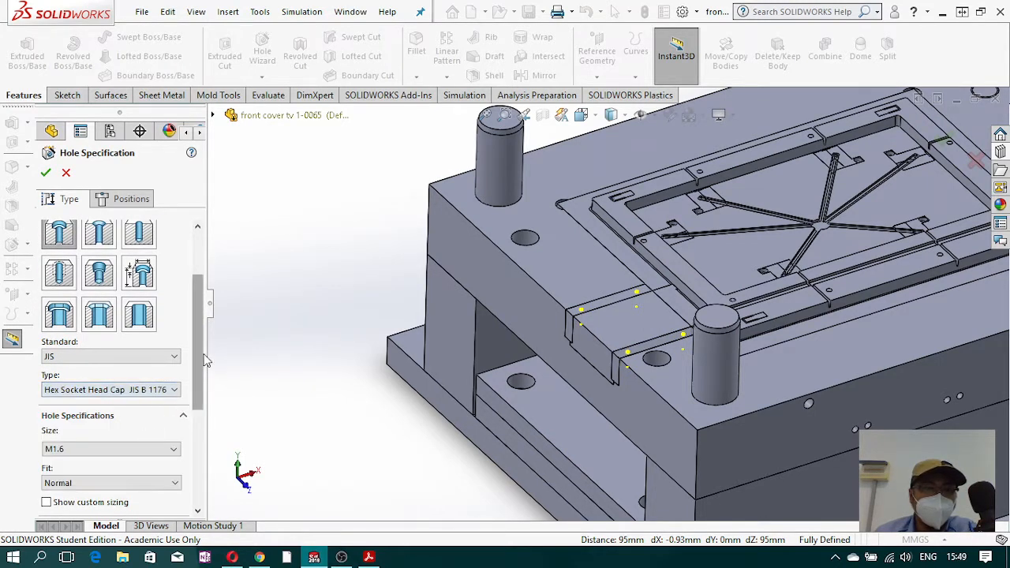
left_click_drag(196, 355, 192, 407)
left_click(158, 343)
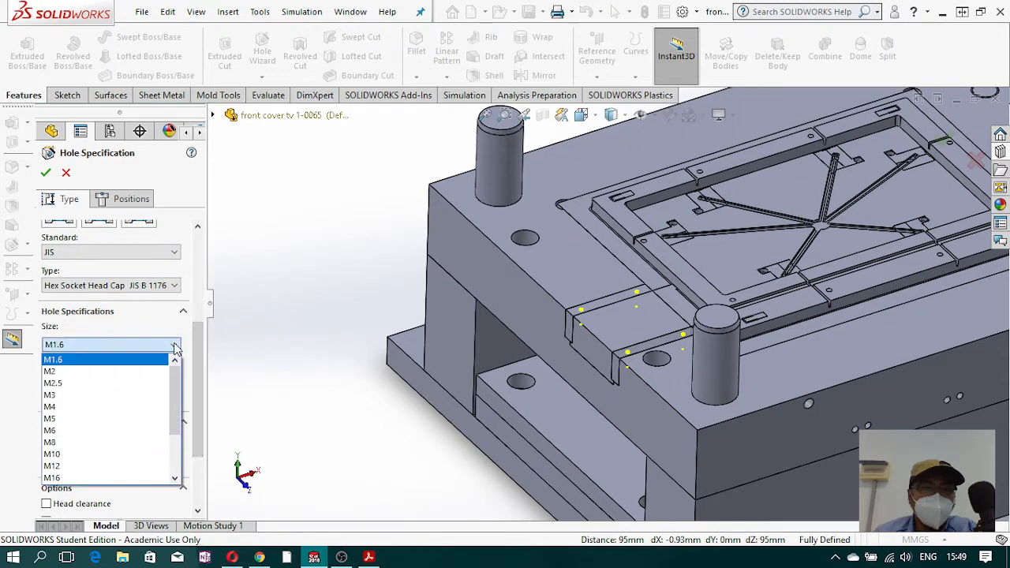
left_click(126, 414)
scroll(585, 268, "down", 10)
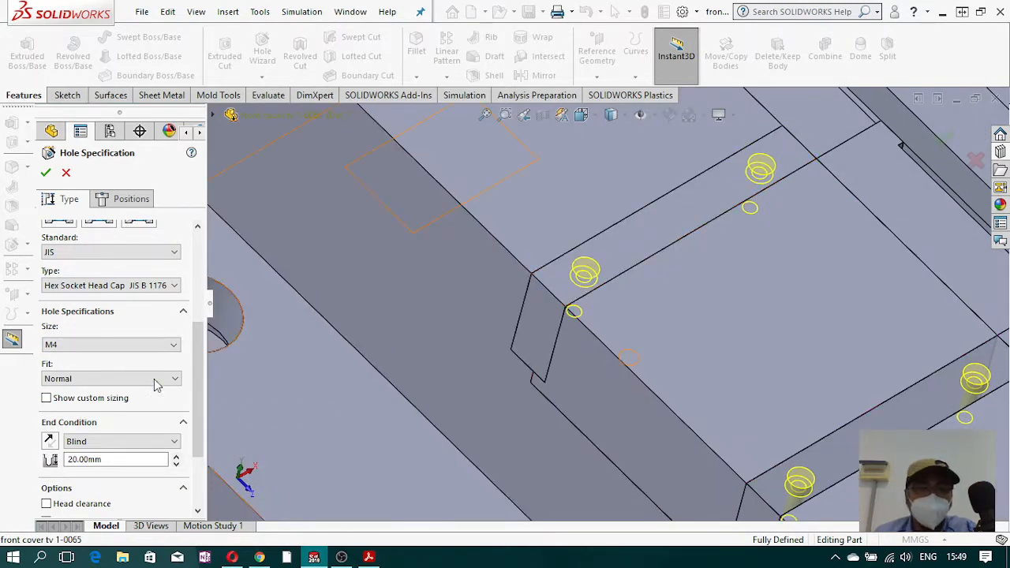
- Try size M6 for the counterbore holes and inspect how the preview fits the strips from the side
left_click(168, 346)
left_click(130, 383)
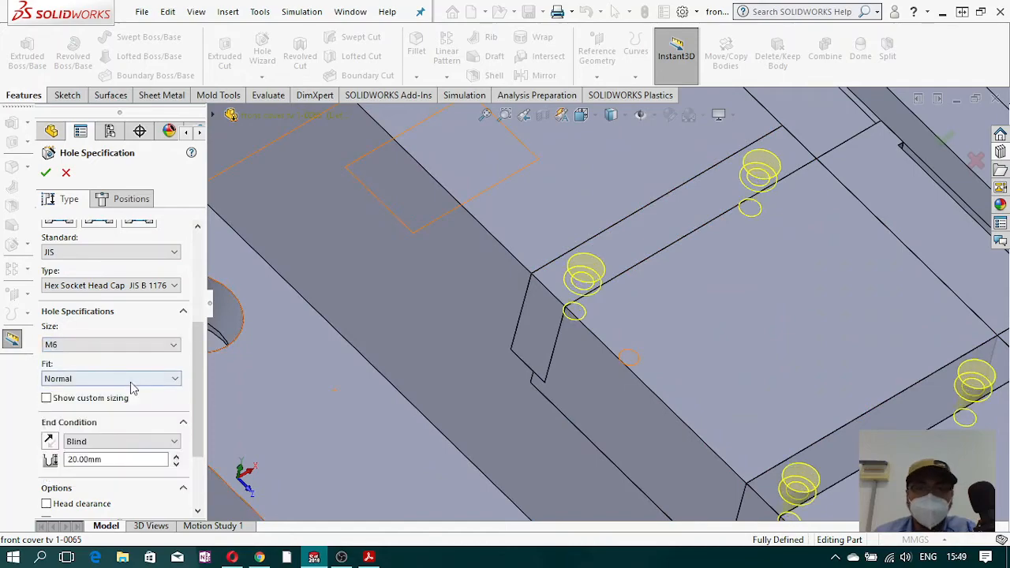
scroll(676, 341, "up", 5)
middle_click_drag(676, 341, 635, 363)
scroll(663, 403, "down", 1)
scroll(667, 394, "down", 5)
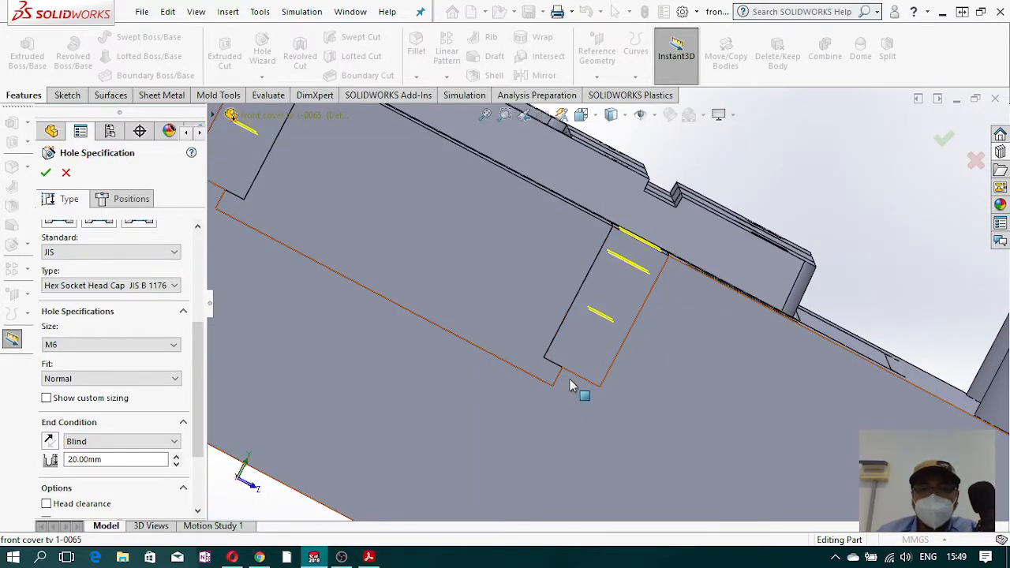
scroll(573, 388, "up", 1)
middle_click_drag(598, 325, 574, 407)
scroll(631, 281, "up", 3)
scroll(631, 281, "down", 2)
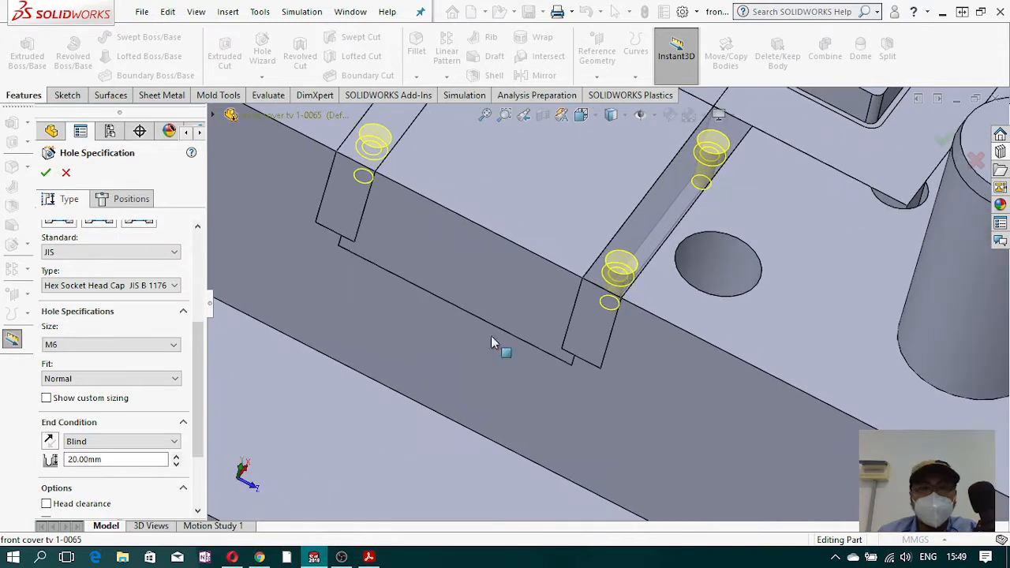
- Set the counterbore holes to size M4 with a blind depth of 40 mm, checking the depth against the strips
left_click(170, 345)
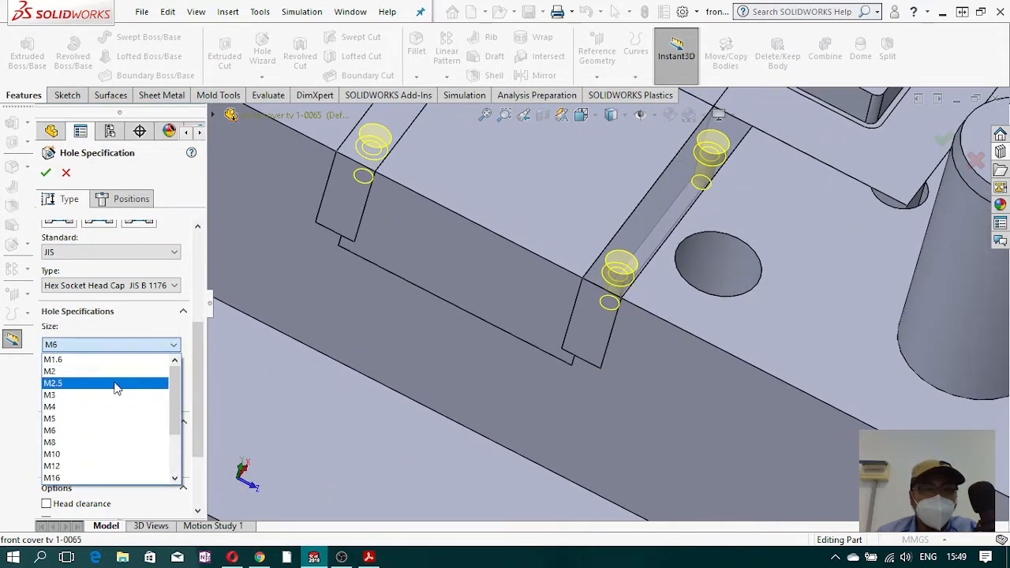
left_click(111, 406)
middle_click_drag(541, 401, 674, 172)
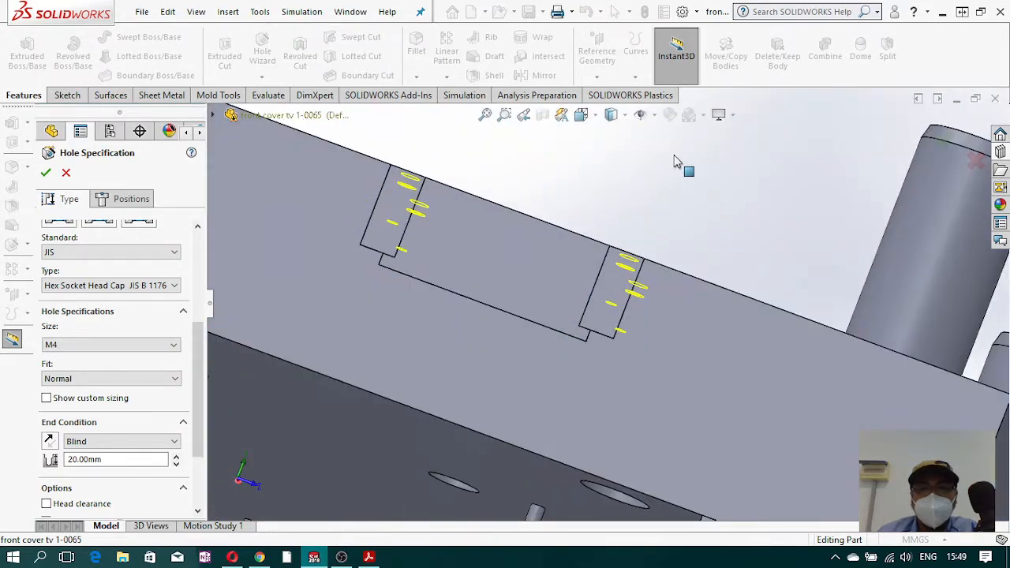
middle_click_drag(610, 332, 611, 338)
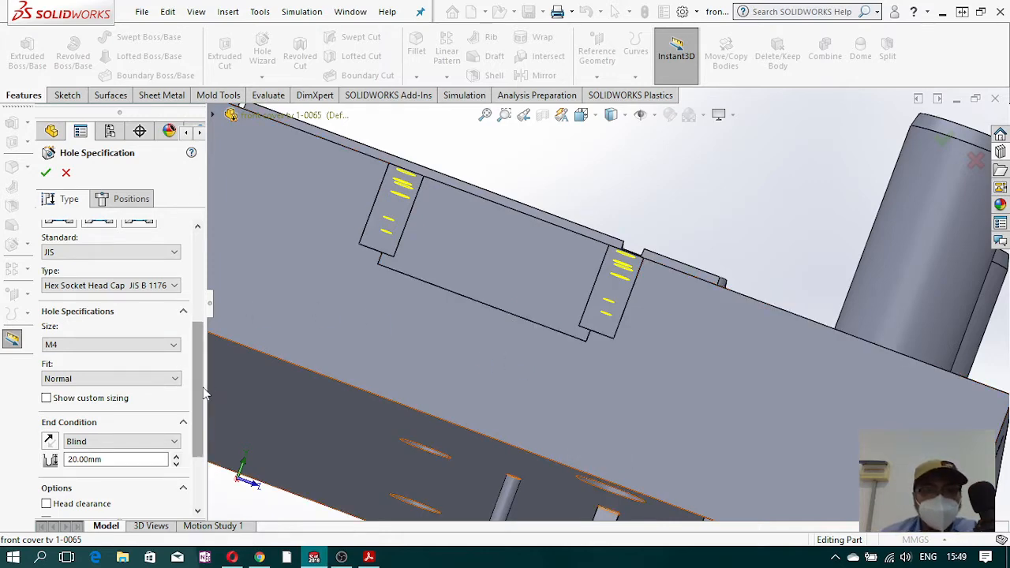
middle_click_drag(447, 302, 471, 279)
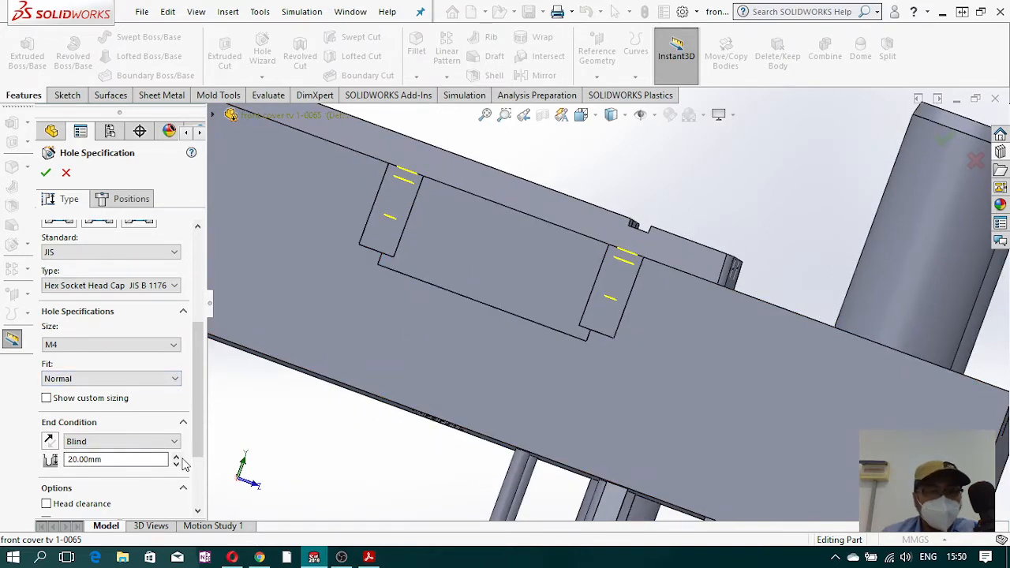
mouse_move(484, 417)
middle_mouse_down()
mouse_move(494, 400)
mouse_move(492, 417)
middle_mouse_up()
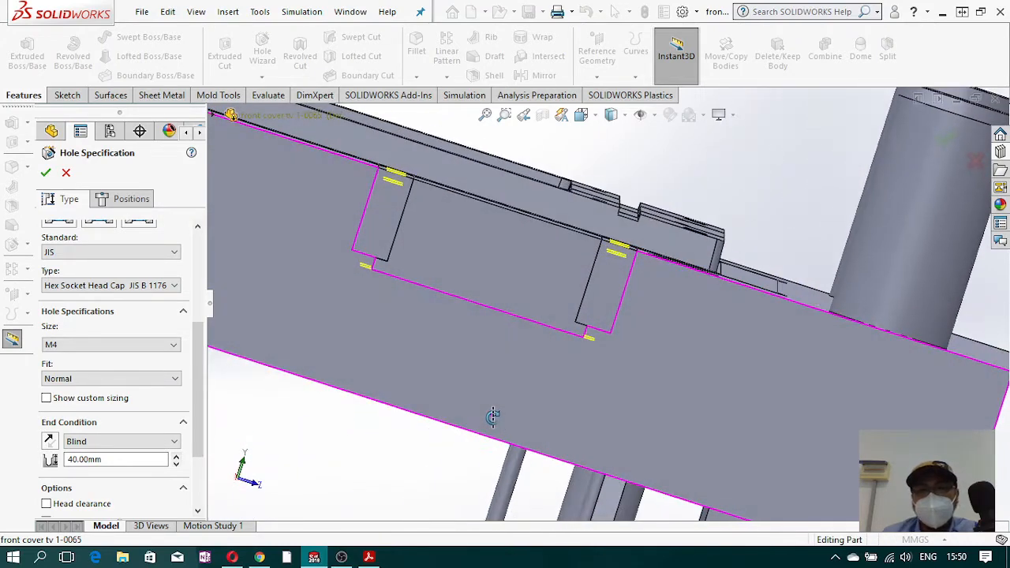
- Try a slot with the Dowel Holes type on the guide strips and inspect the preview and the other available types
left_click(586, 338)
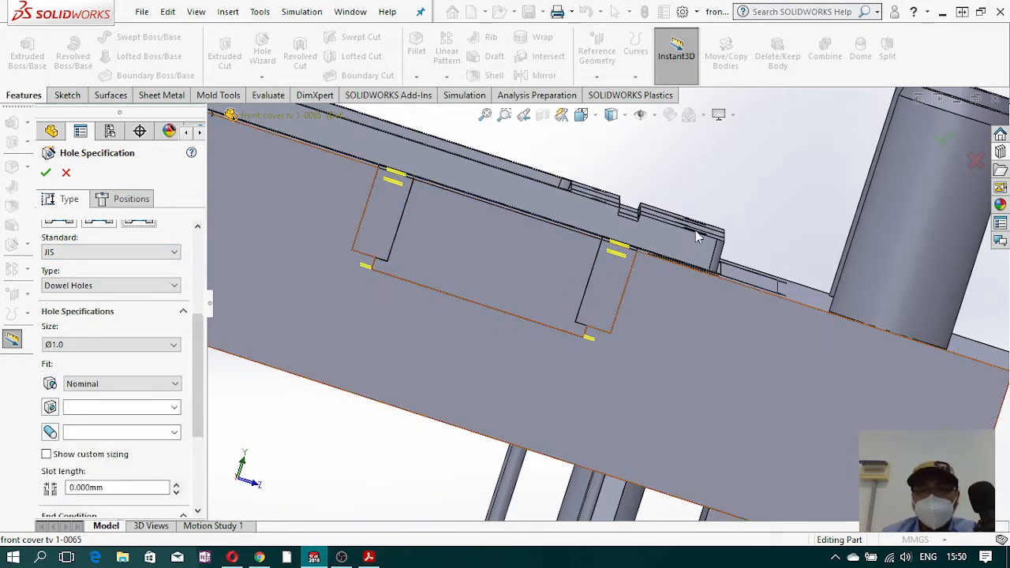
middle_click_drag(613, 223, 585, 334)
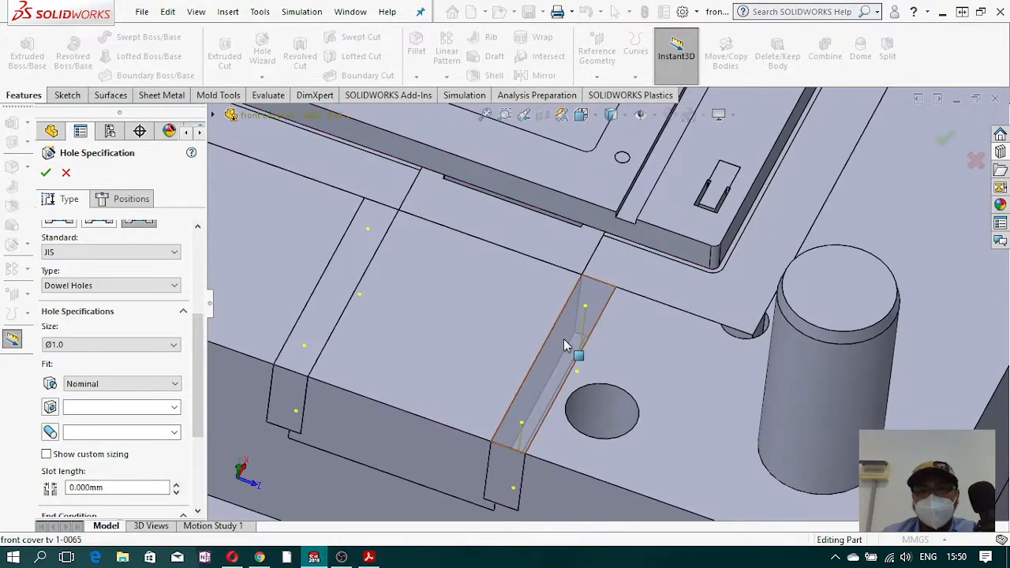
scroll(513, 344, "up", 3)
scroll(516, 334, "down", 4)
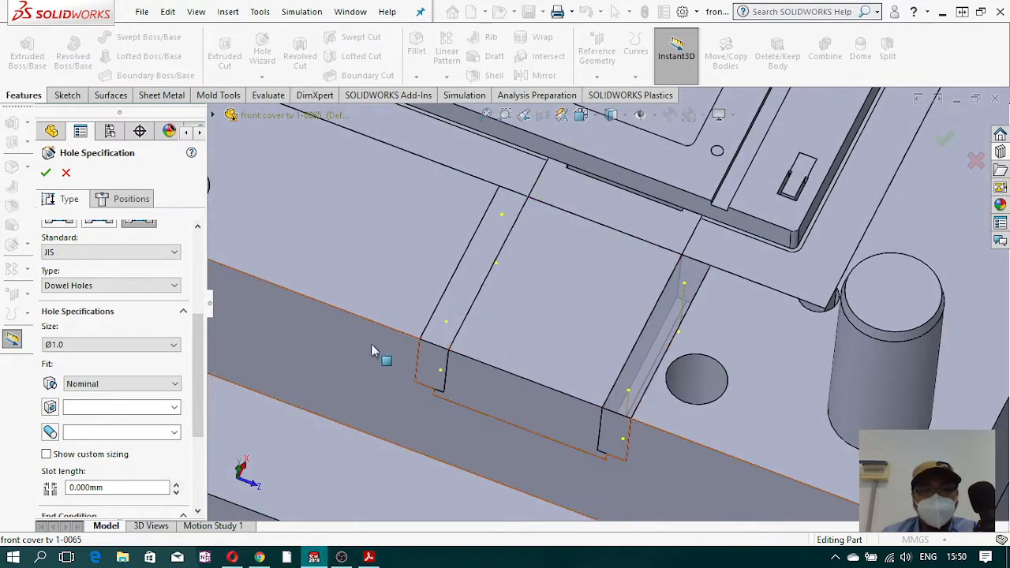
left_click(175, 288)
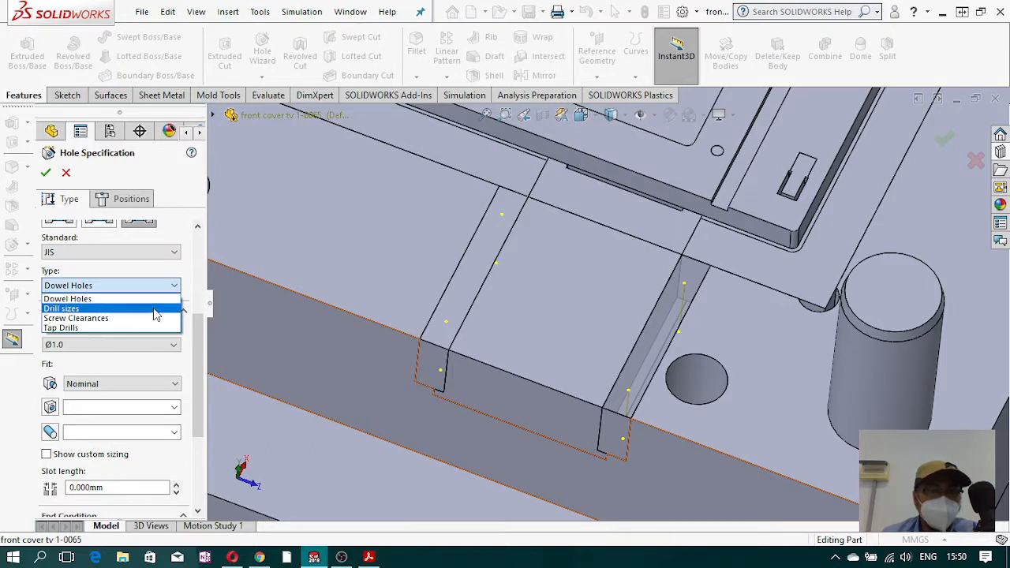
left_click(198, 322)
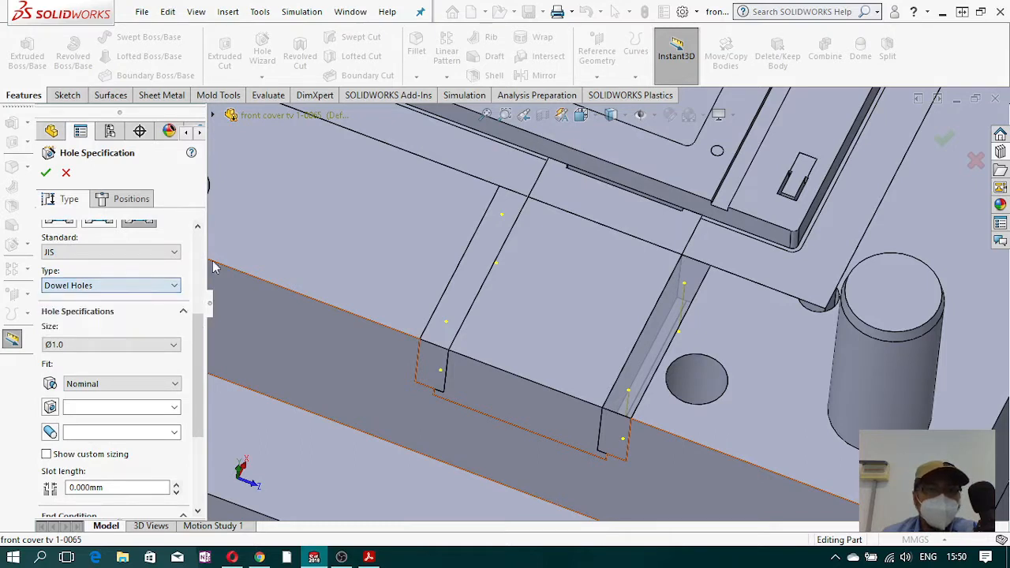
- Set the hole type to a JIS counterbore for Hex Socket Head Cap JIS B 1176, size M4
left_click_drag(197, 315, 208, 228)
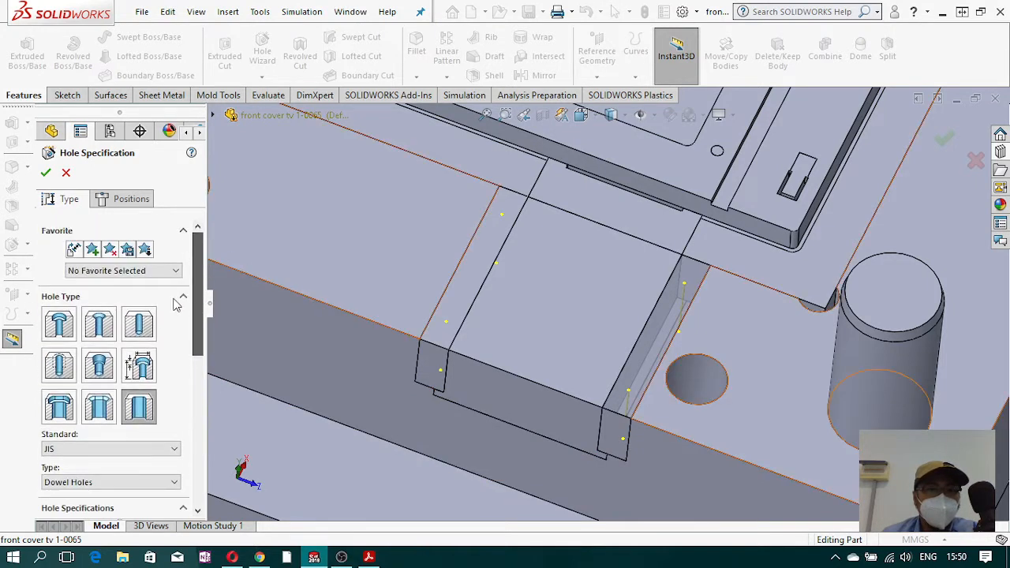
left_click(61, 325)
left_click_drag(197, 270, 197, 323)
left_click(160, 366)
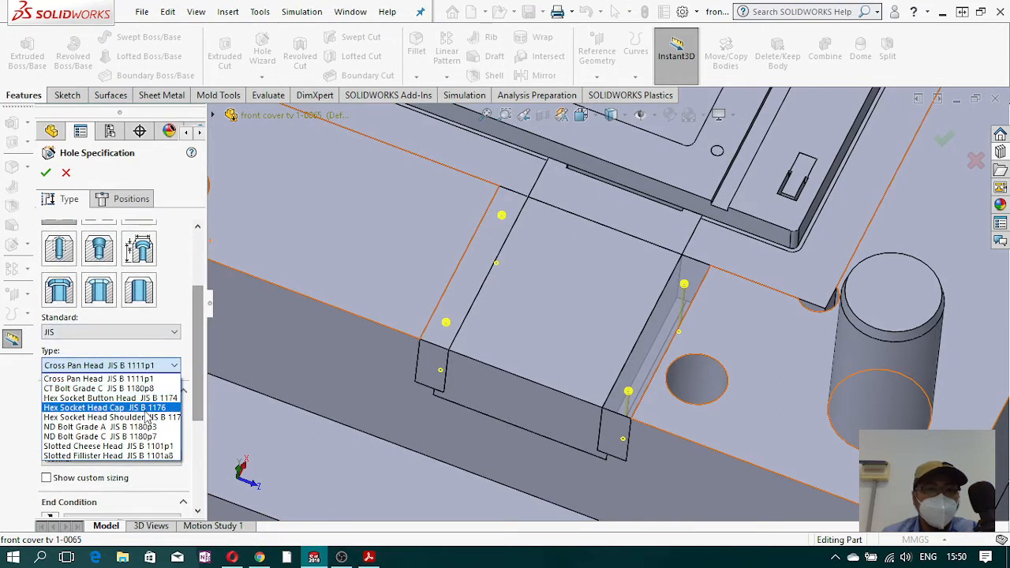
left_click(145, 408)
left_click(171, 424)
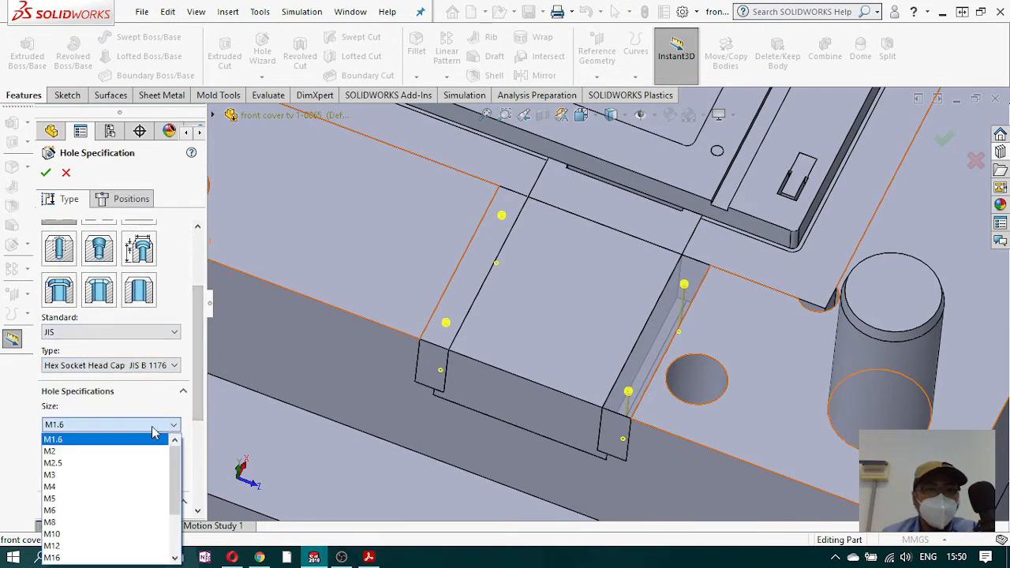
left_click(113, 481)
left_click_drag(194, 353, 212, 293)
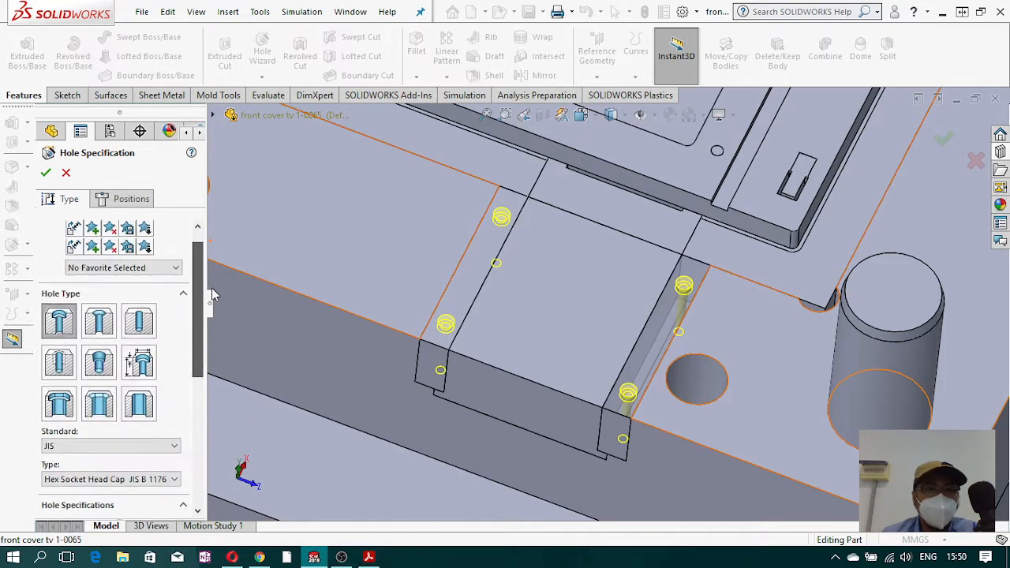
- Open the hole positions for editing and show the plate from the top in wireframe display
left_click(138, 202)
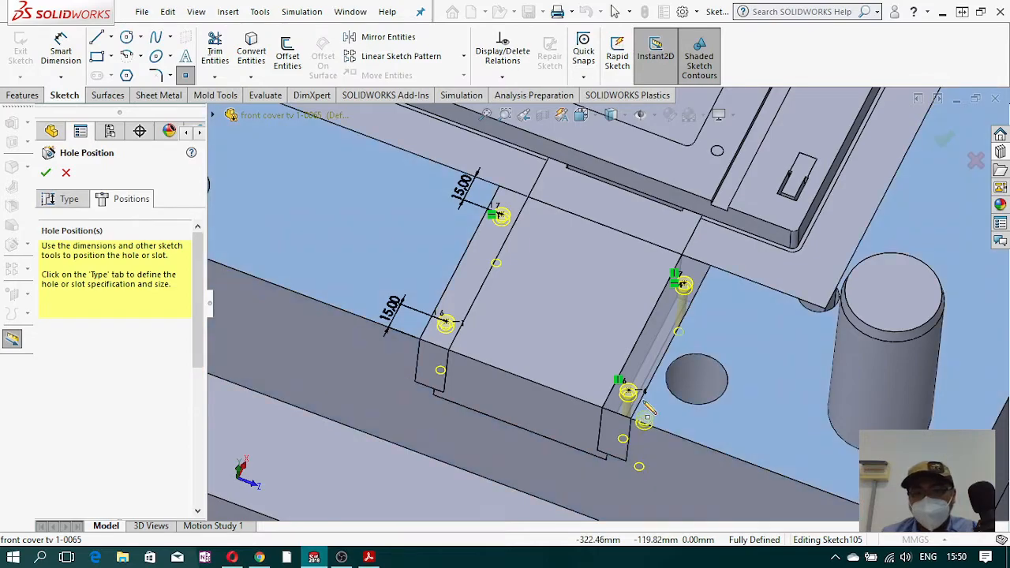
middle_click_drag(642, 422, 658, 388)
scroll(621, 246, "up", 1)
left_click(581, 115)
left_click(646, 236)
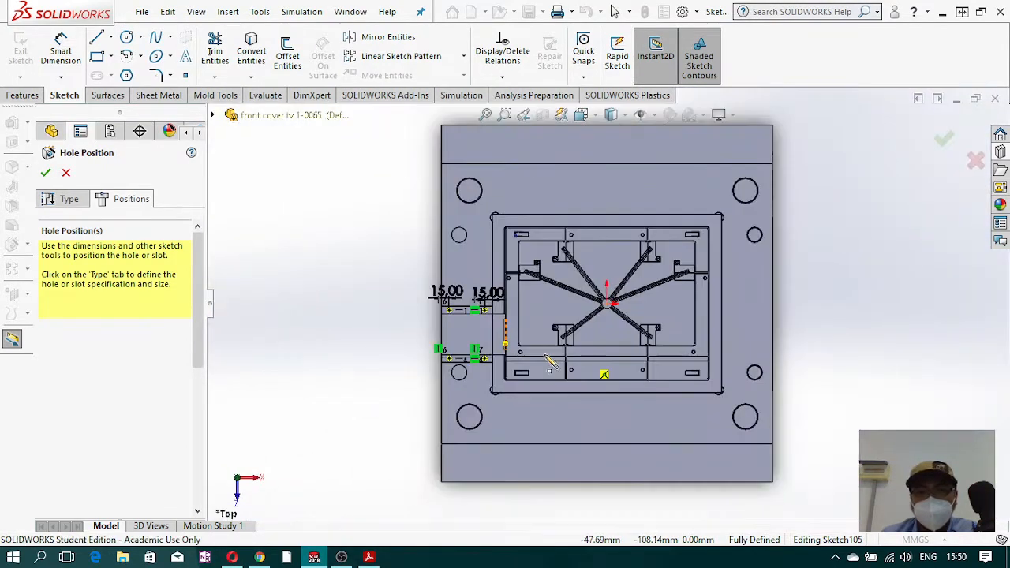
scroll(408, 292, "down", 5)
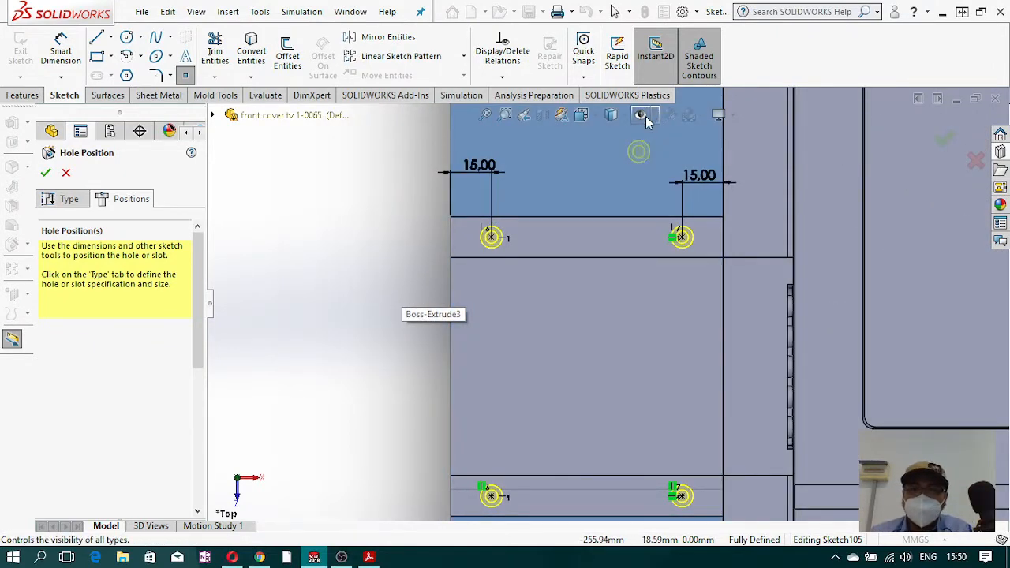
left_click(611, 115)
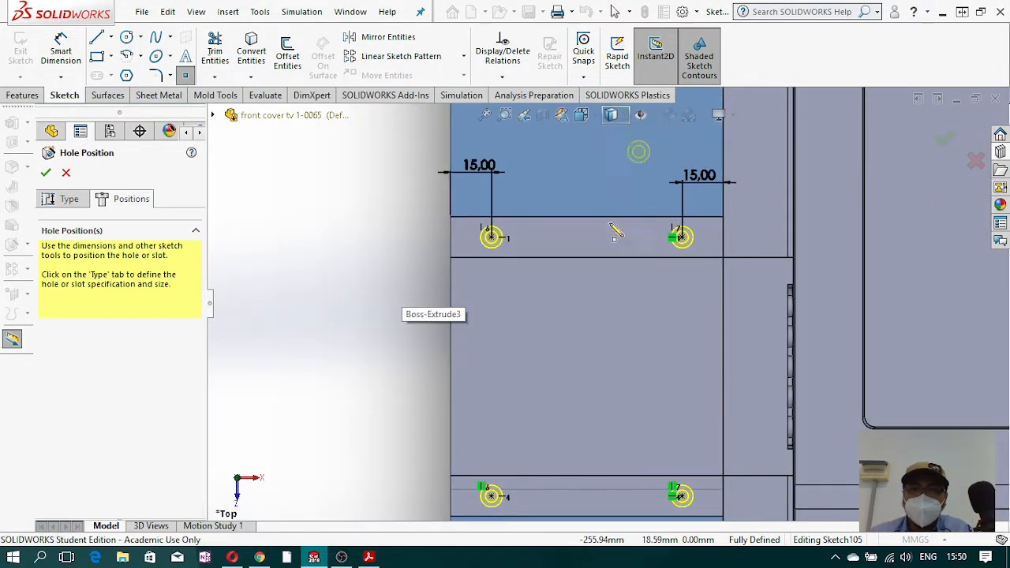
left_click(612, 221)
- Examine how the M4 counterbores on the upper strip sit relative to the strip's inner step edge
scroll(567, 330, "down", 4)
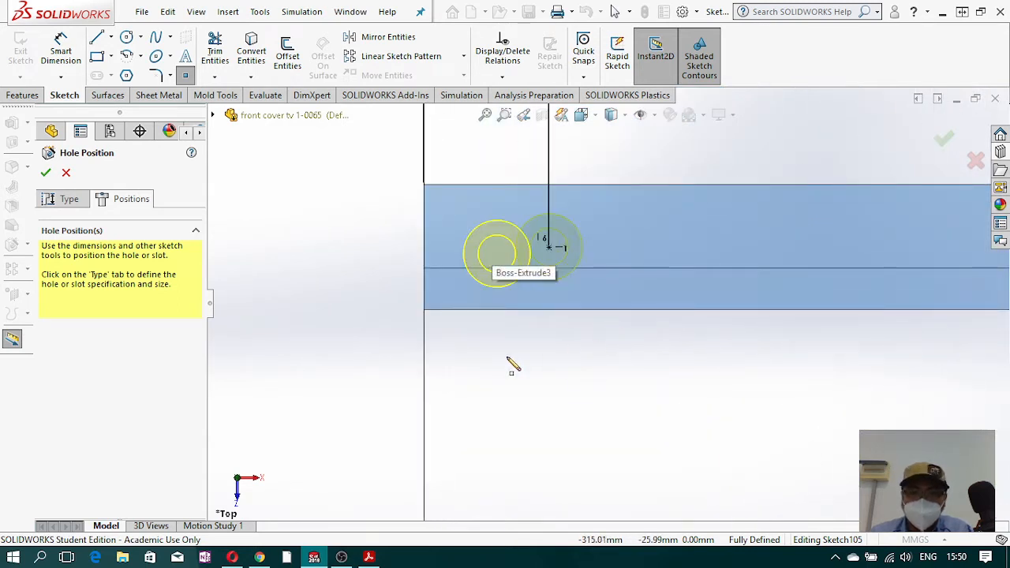
scroll(552, 289, "down", 3)
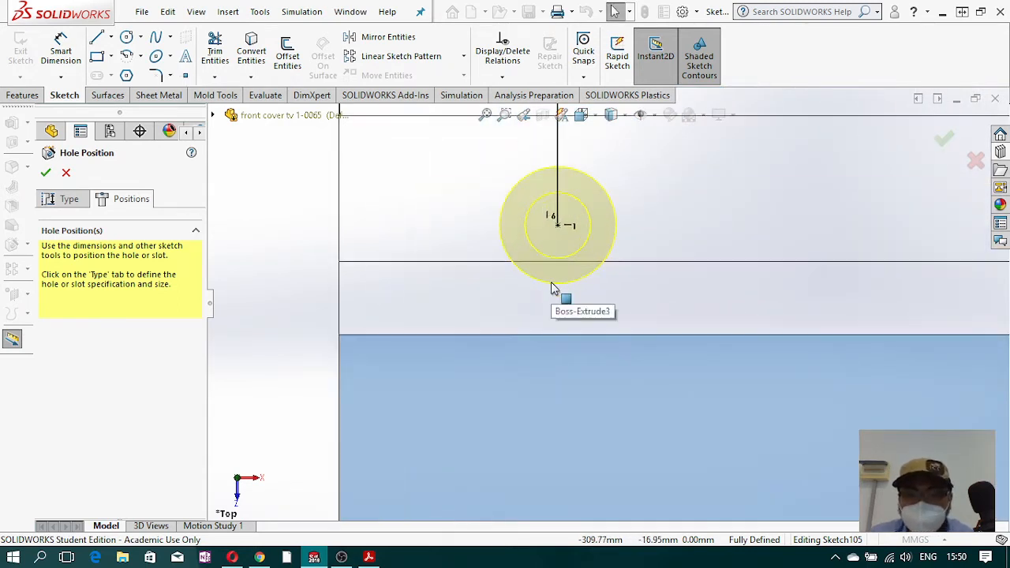
scroll(558, 275, "down", 2)
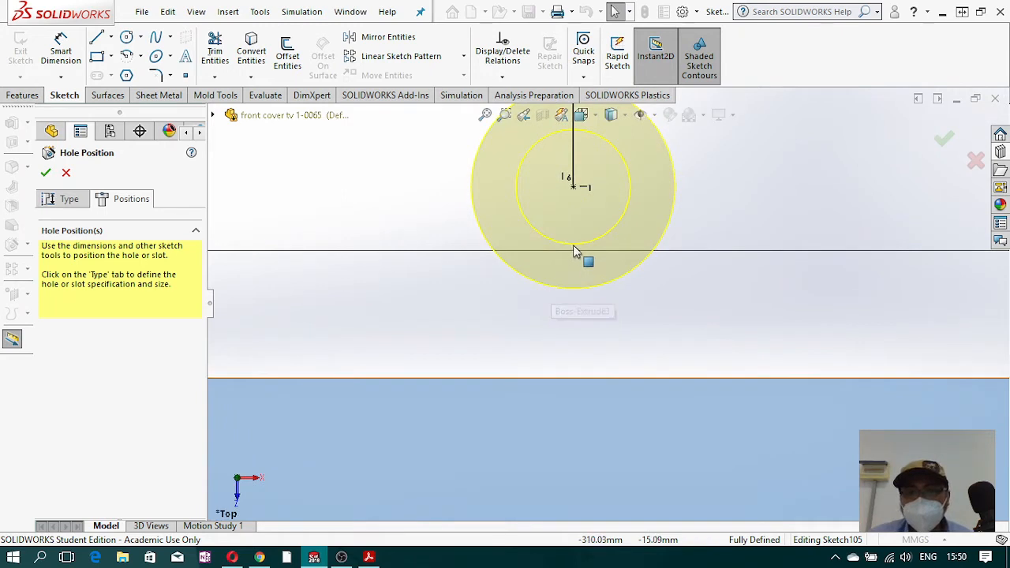
scroll(576, 254, "up", 5)
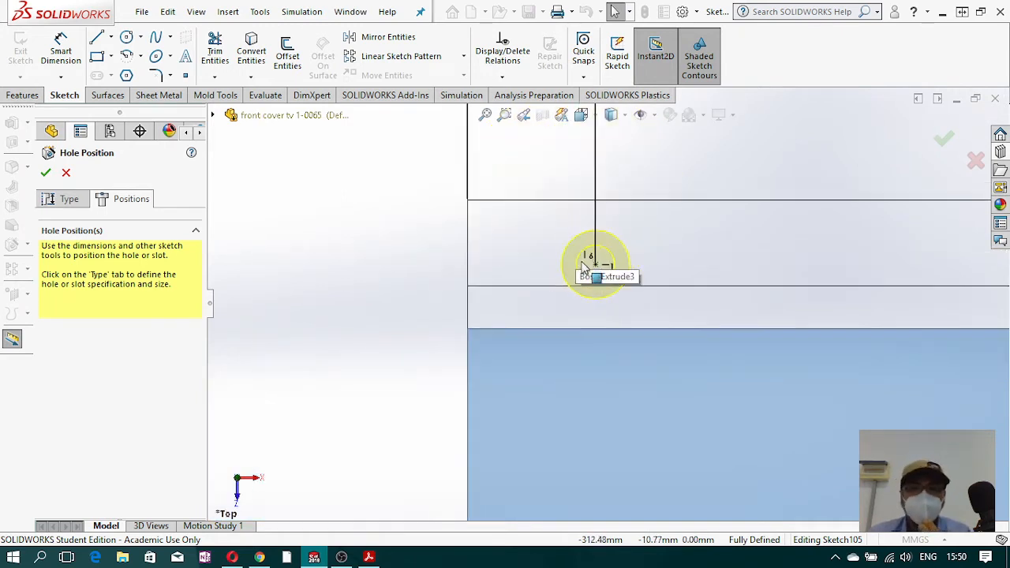
scroll(597, 294, "up", 2)
scroll(618, 296, "down", 2)
scroll(607, 293, "up", 3)
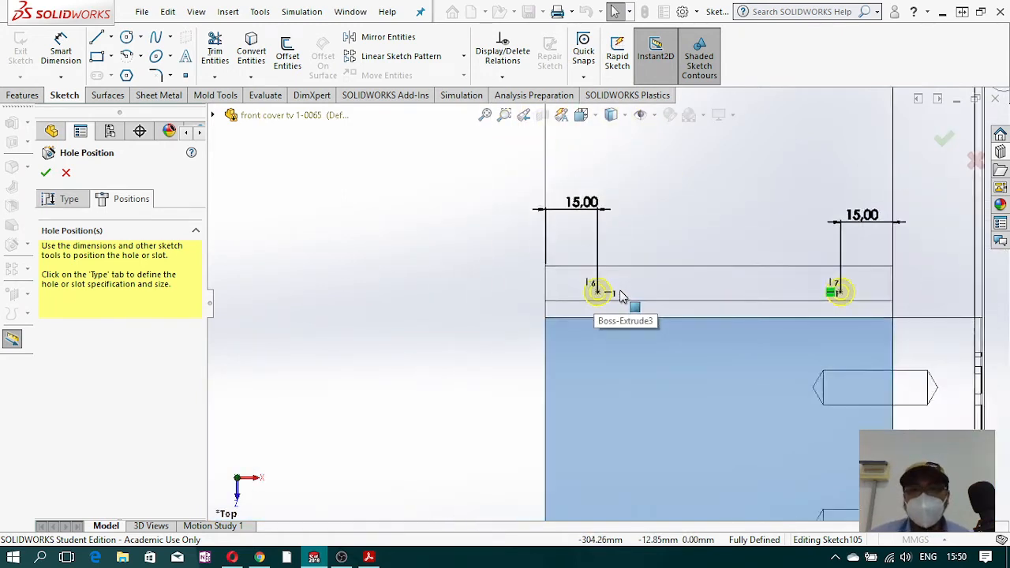
scroll(601, 308, "down", 1)
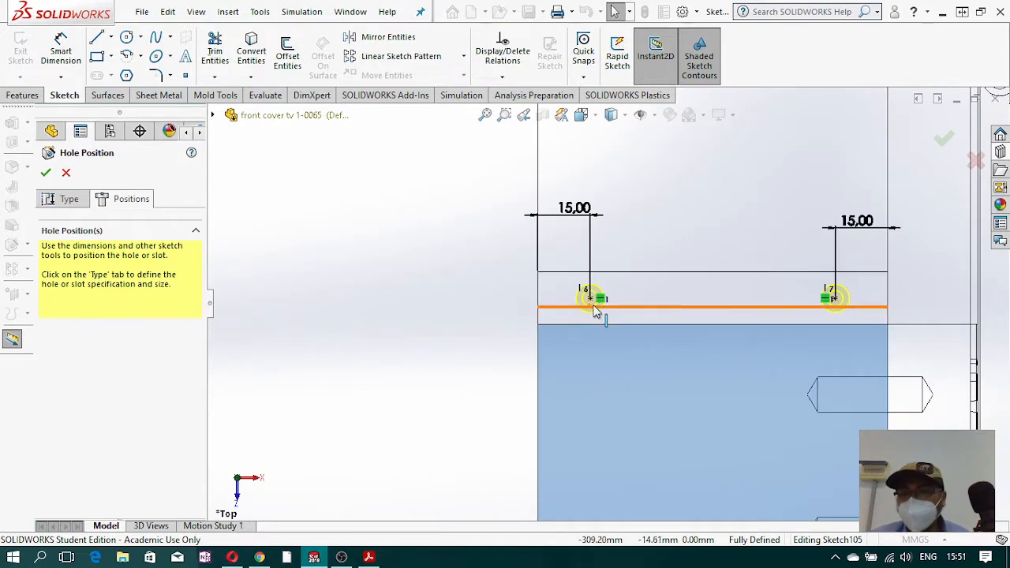
- Delete the Horizontal2 relation that ties the upper strip's outer hole point to the midpoint of the strip's end edge
left_click(591, 299)
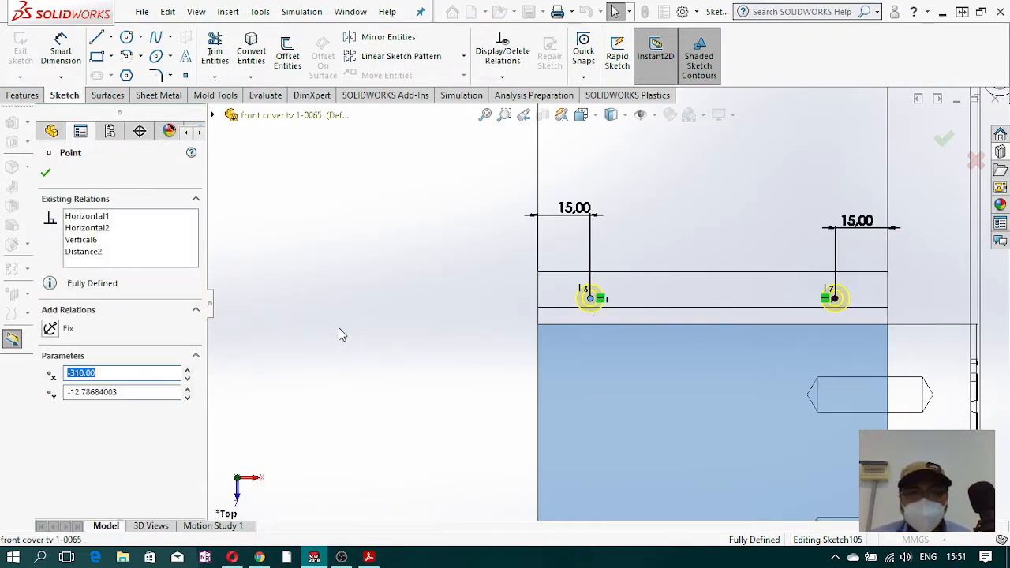
left_click(88, 216)
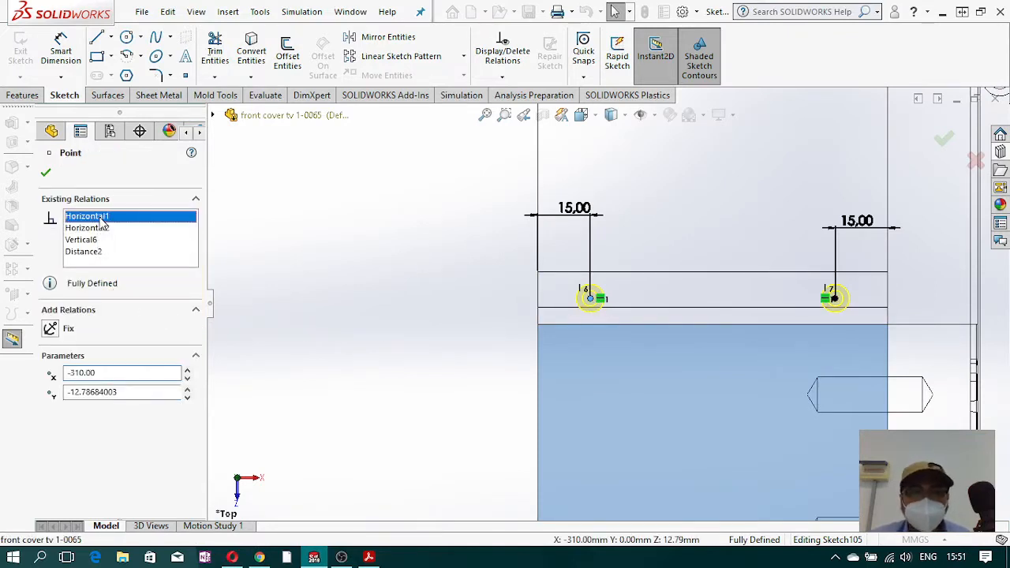
left_click(100, 228)
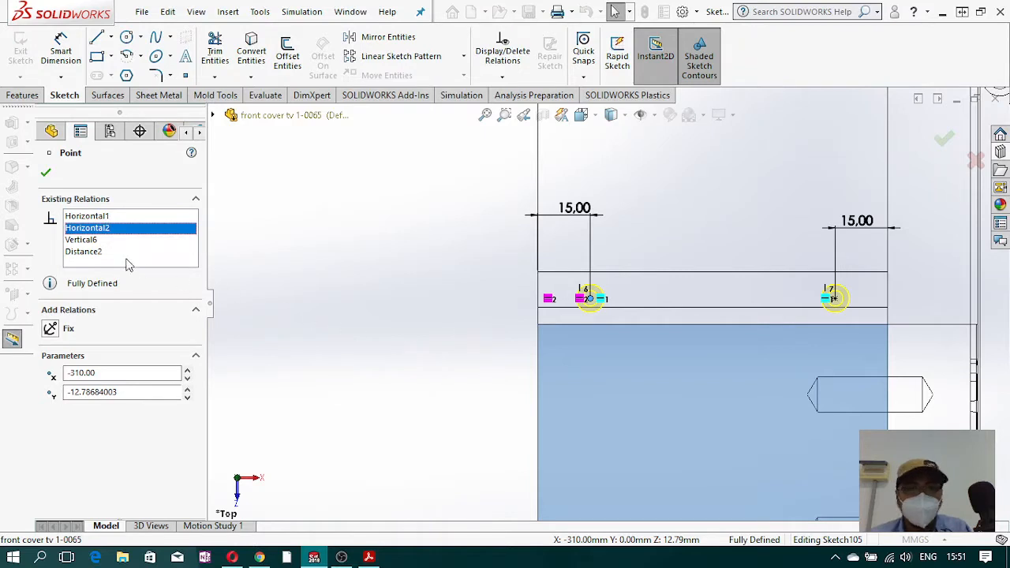
left_click(103, 219, "ctrl")
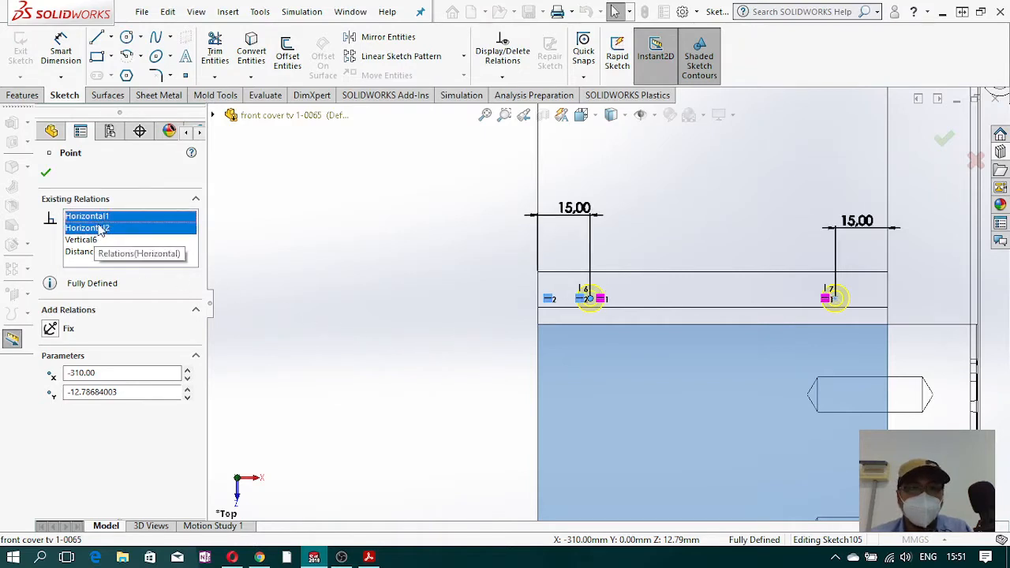
right_click(100, 227)
left_click(134, 249)
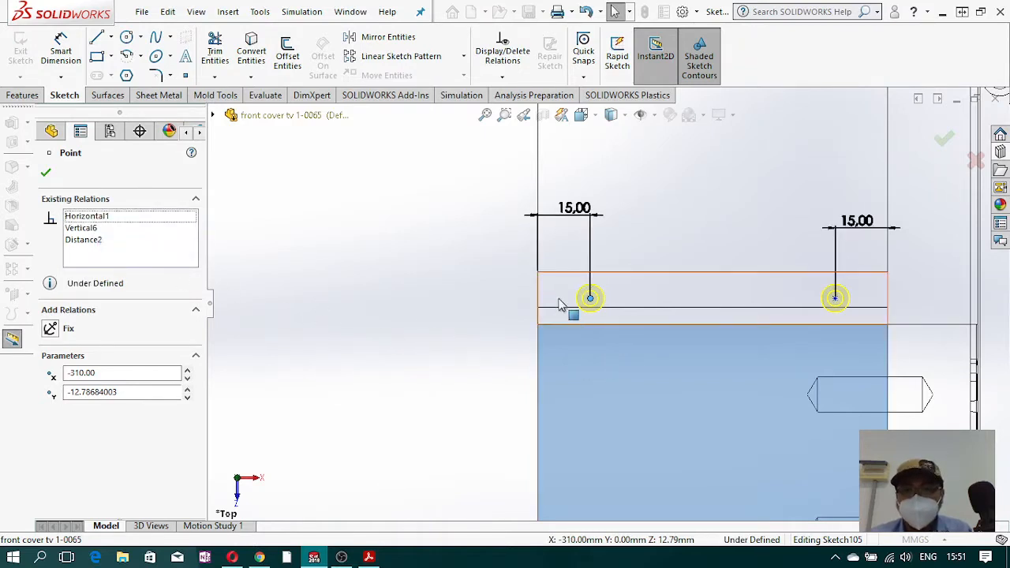
- Dimension the upper strip's outer hole point 6.5 mm from the strip's upper long edge and check the counterbore clearance
left_click(69, 50)
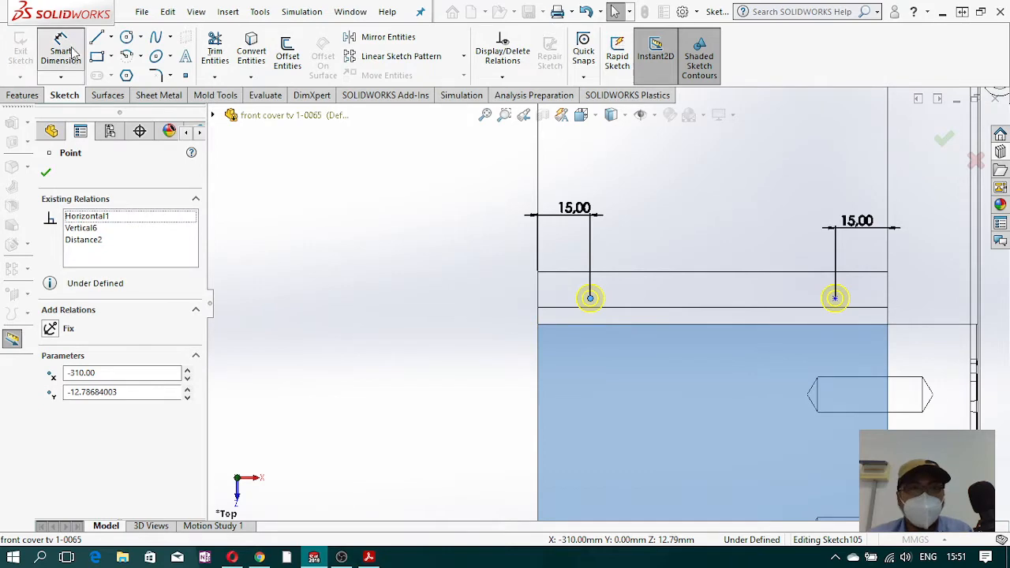
left_click(590, 298)
left_click(614, 272)
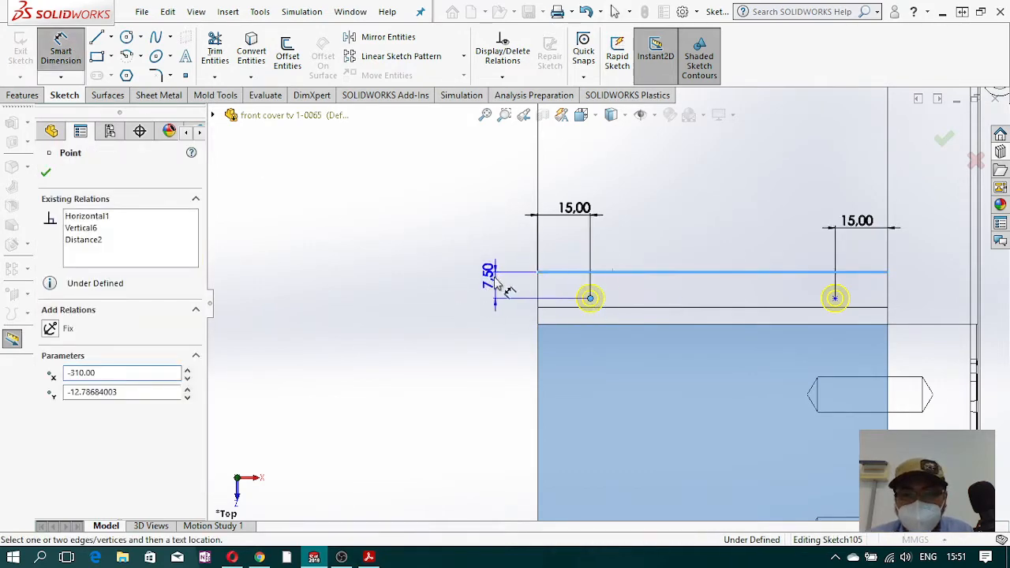
left_click(497, 284)
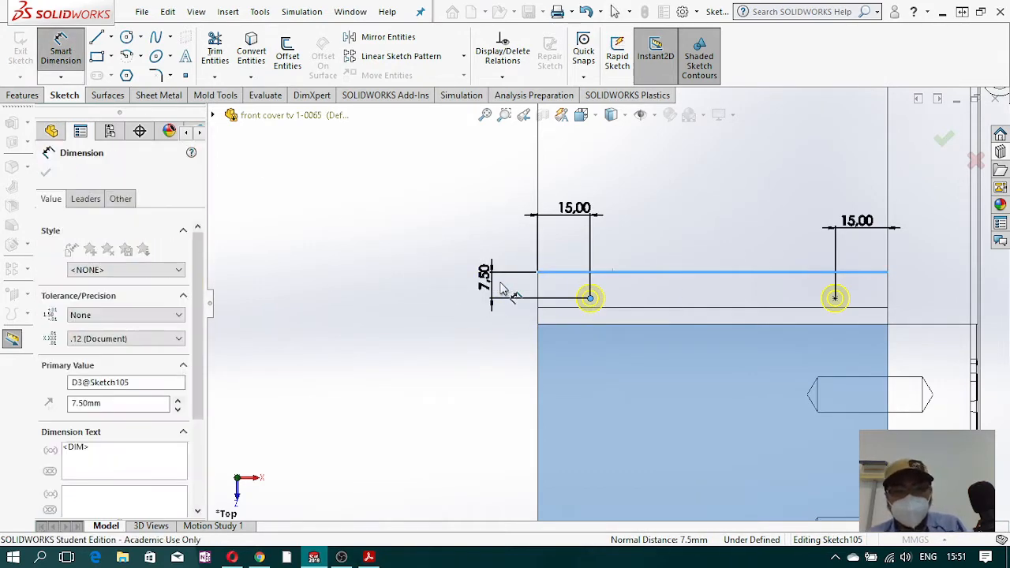
type("6.5")
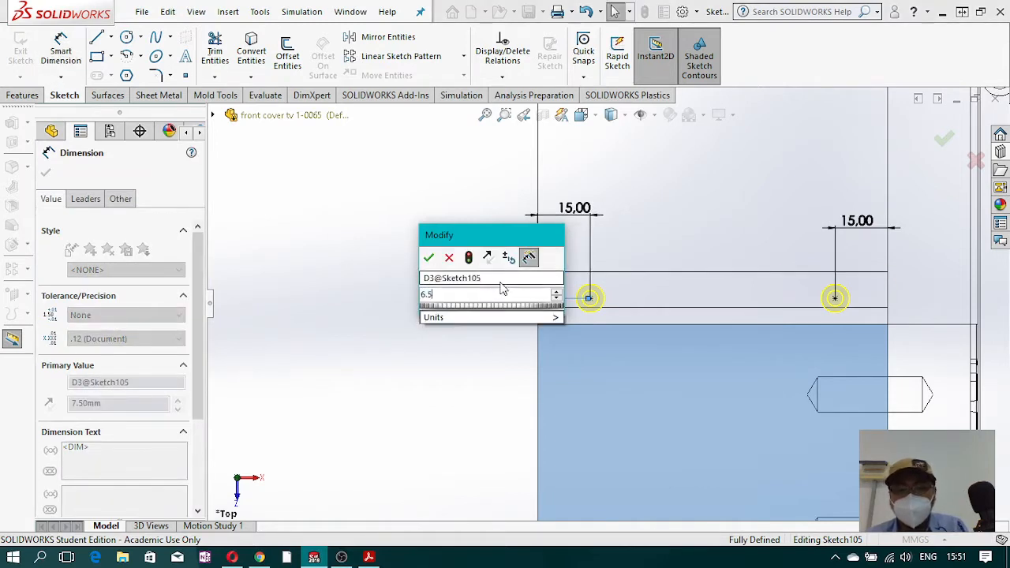
key("Escape")
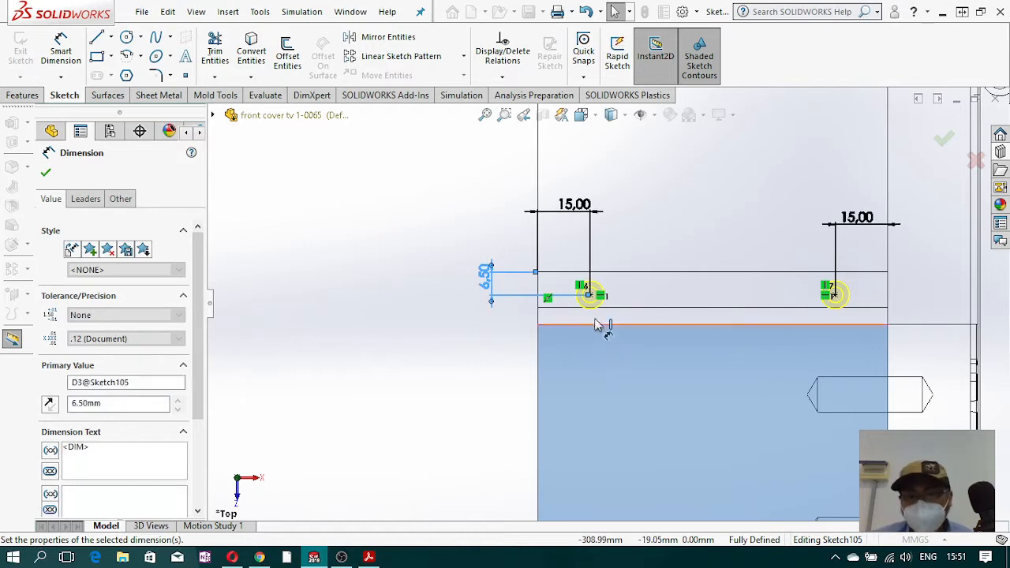
scroll(600, 331, "down", 2)
scroll(606, 307, "down", 1)
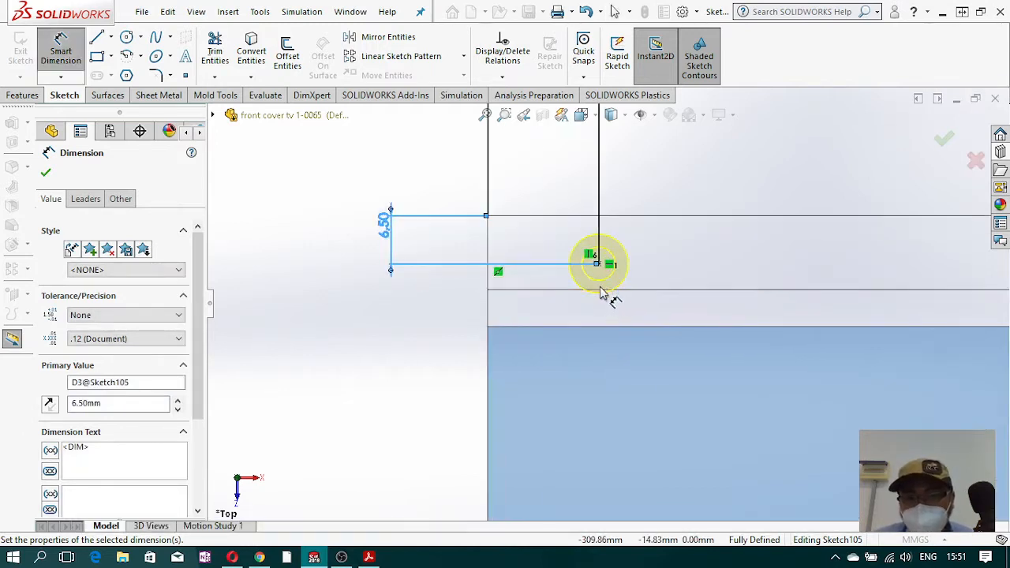
scroll(623, 306, "up", 3)
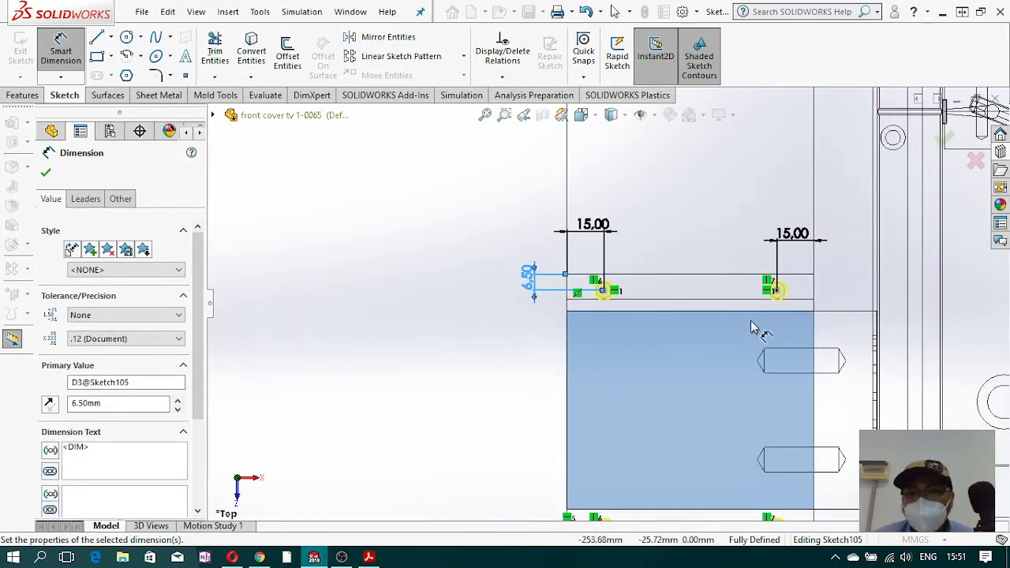
key("Escape")
scroll(773, 309, "down", 3)
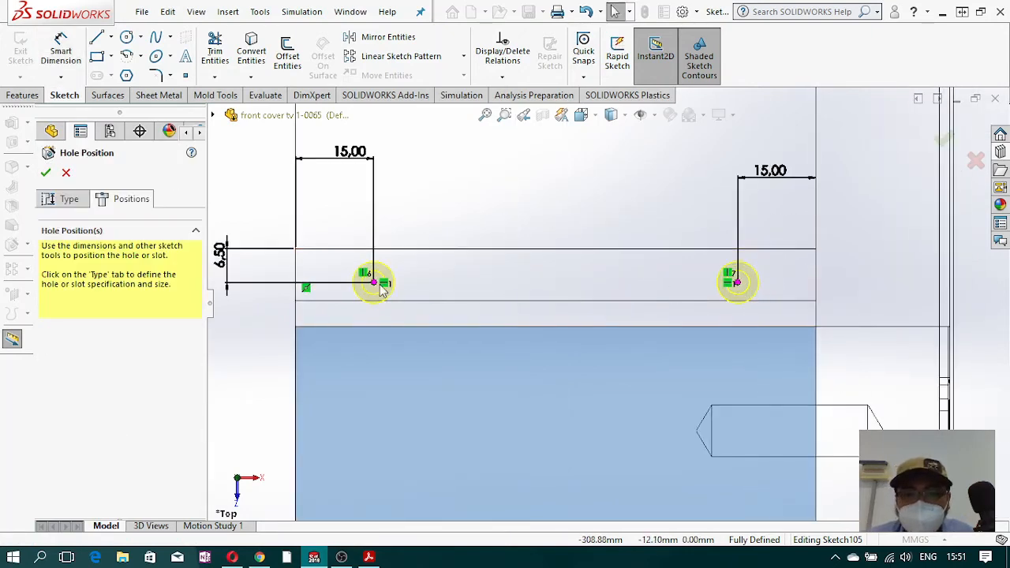
- Delete the Horizontal4 and Horizontal5 relations from the lower guide strip's outer hole point
scroll(608, 354, "up", 6)
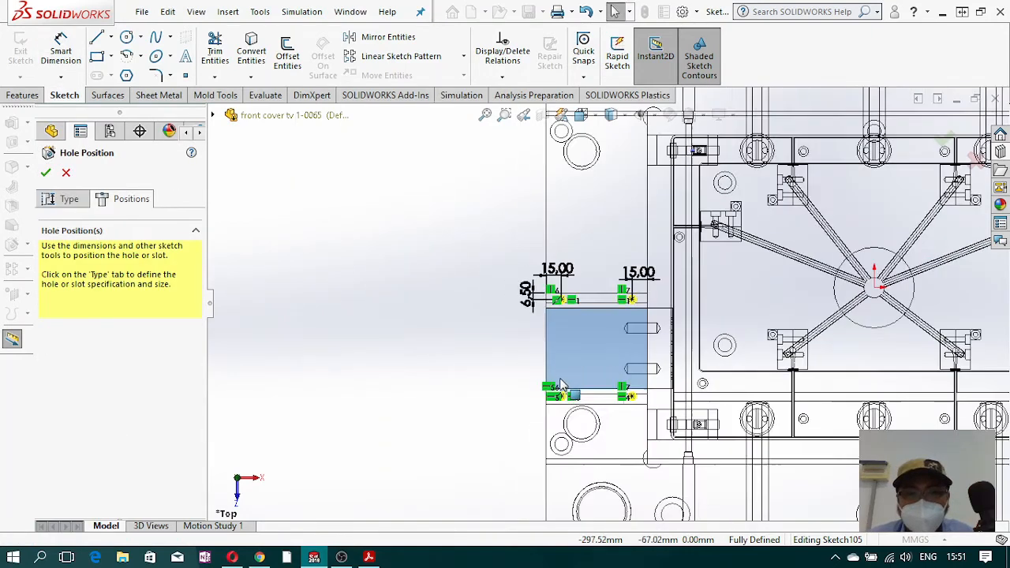
scroll(582, 359, "down", 5)
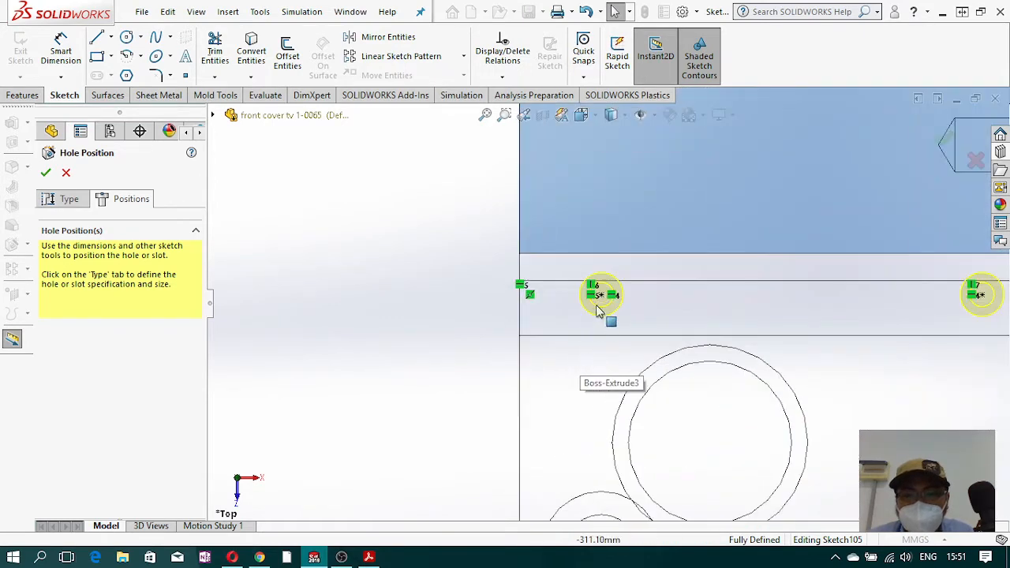
left_click(600, 295)
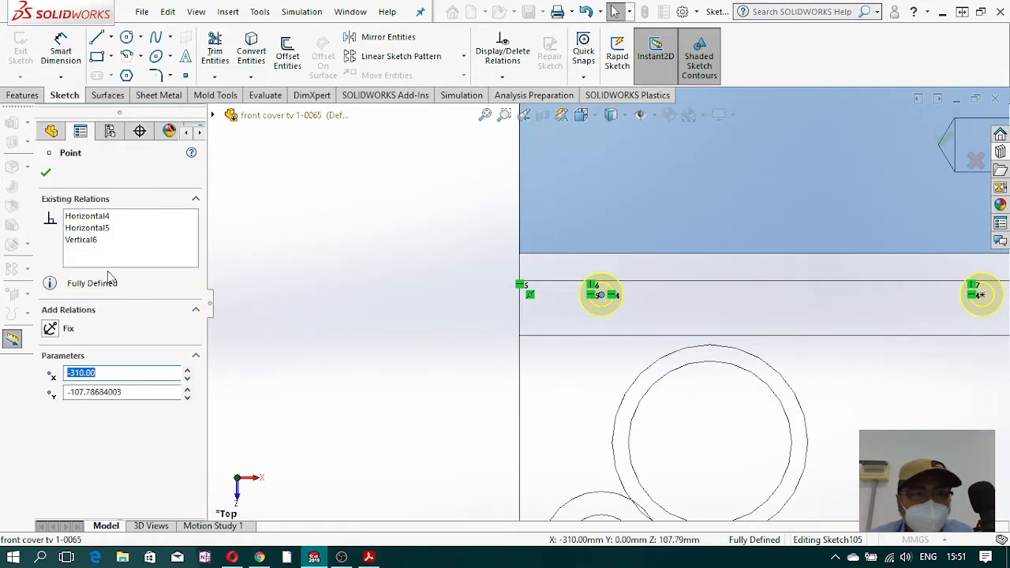
left_click(106, 217)
left_click(100, 228, "ctrl")
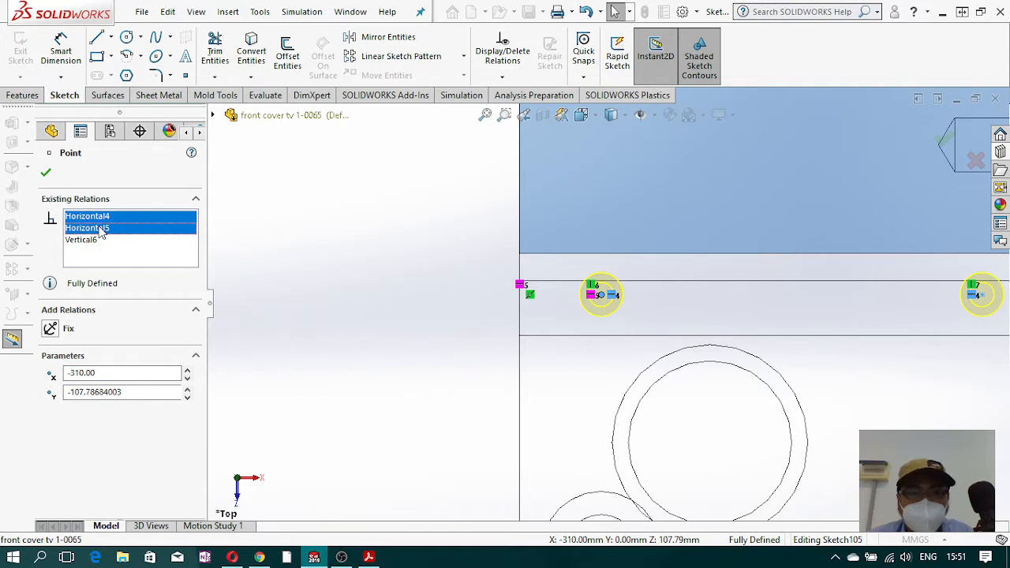
right_click(101, 228)
left_click(133, 251)
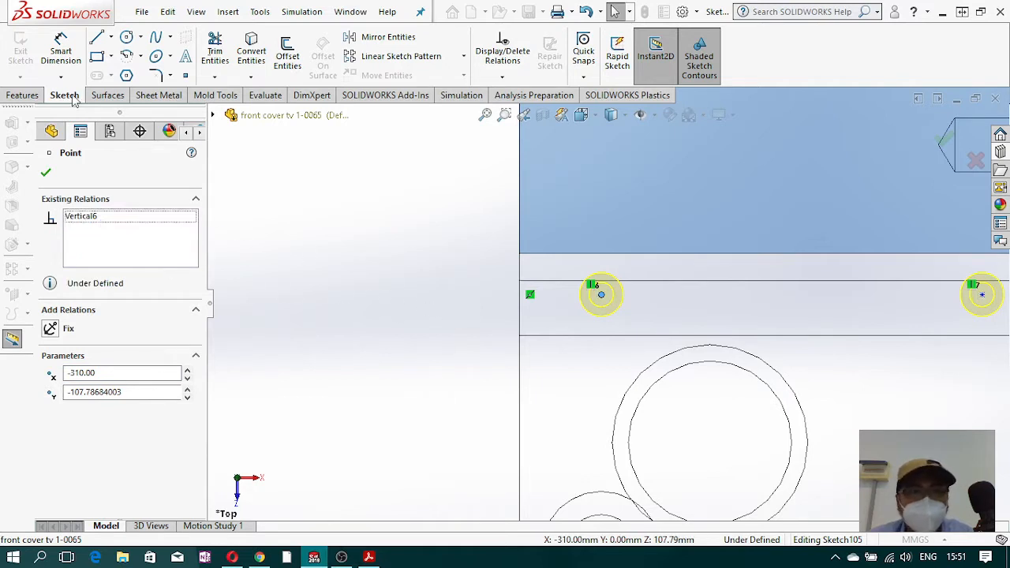
- Dimension the lower strip's outer hole point 6.5 mm from the strip's lower long edge
left_click(61, 47)
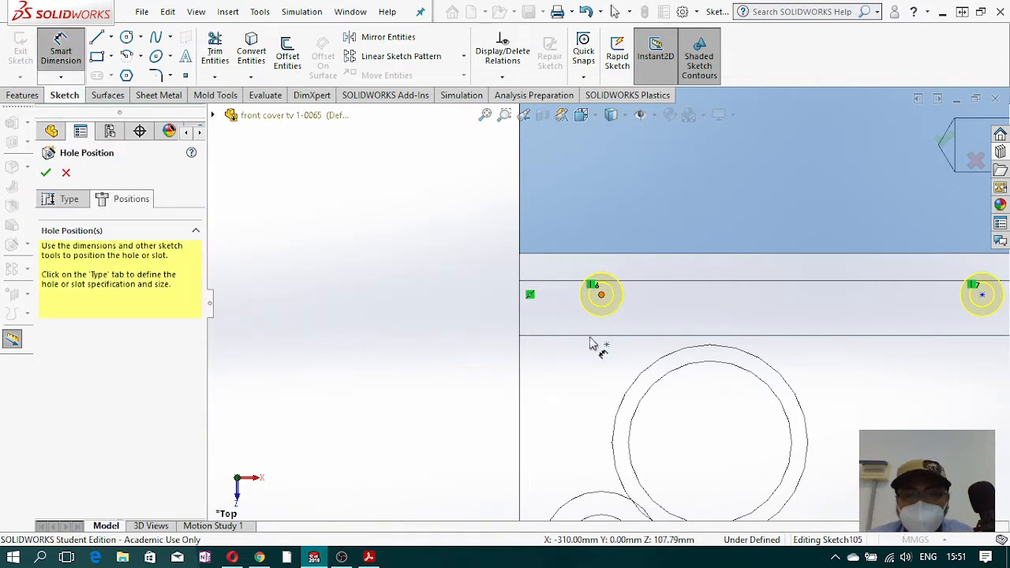
left_click(597, 337)
left_click(464, 317)
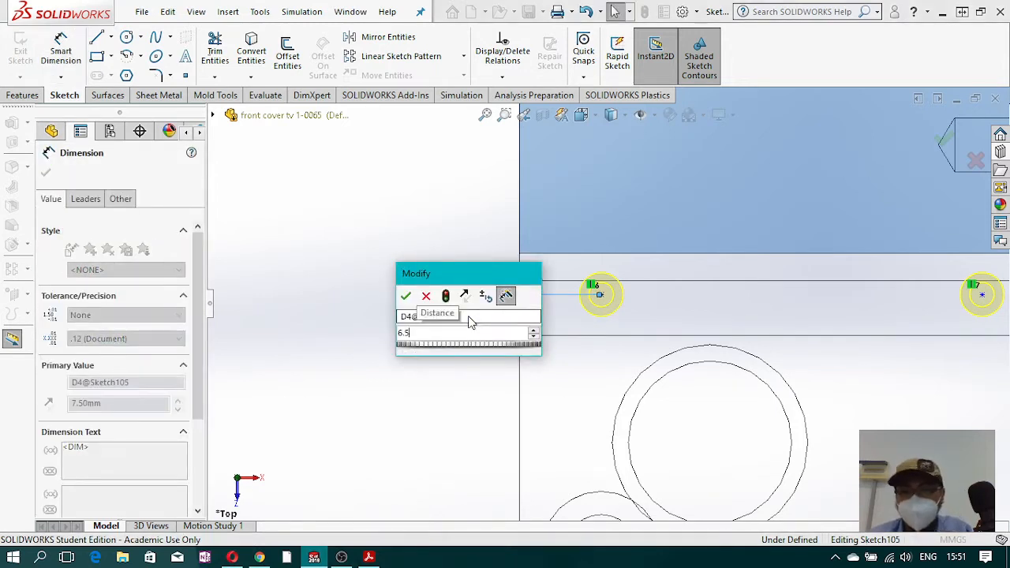
key("Escape")
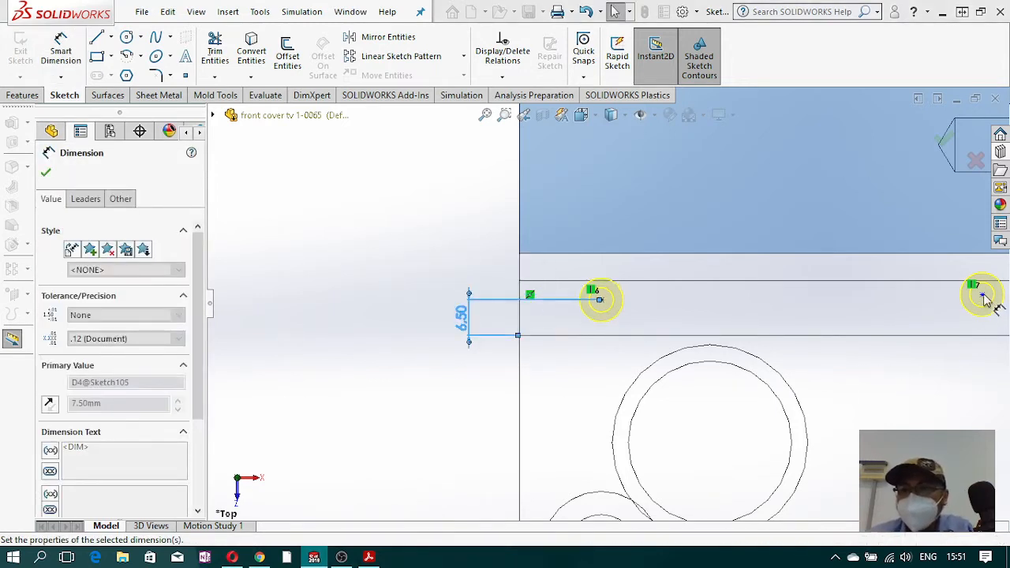
- Align the lower strip's two hole points with each other using a Horizontal relation
left_click(982, 295)
key("Escape")
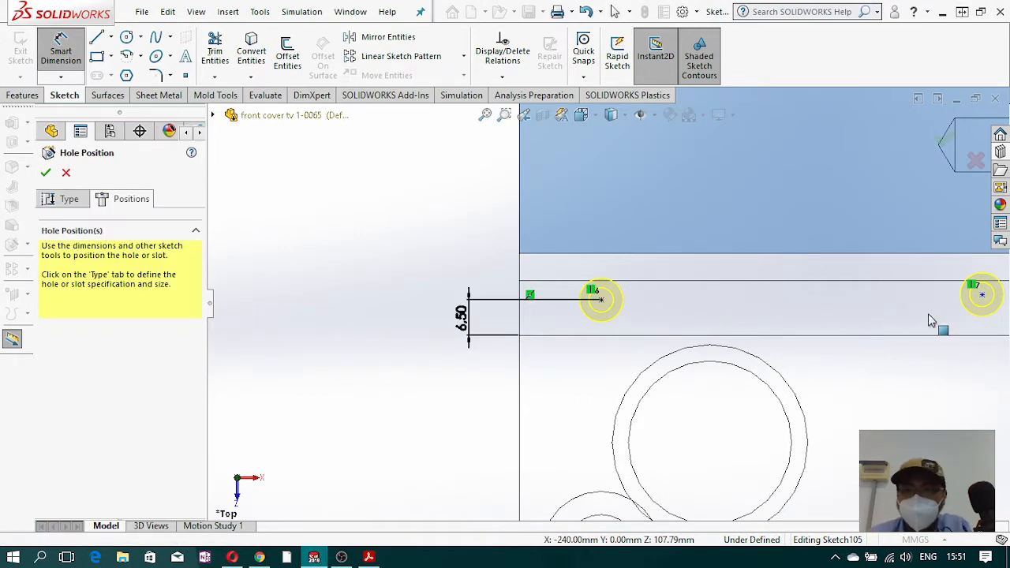
key("Escape")
left_click(606, 303)
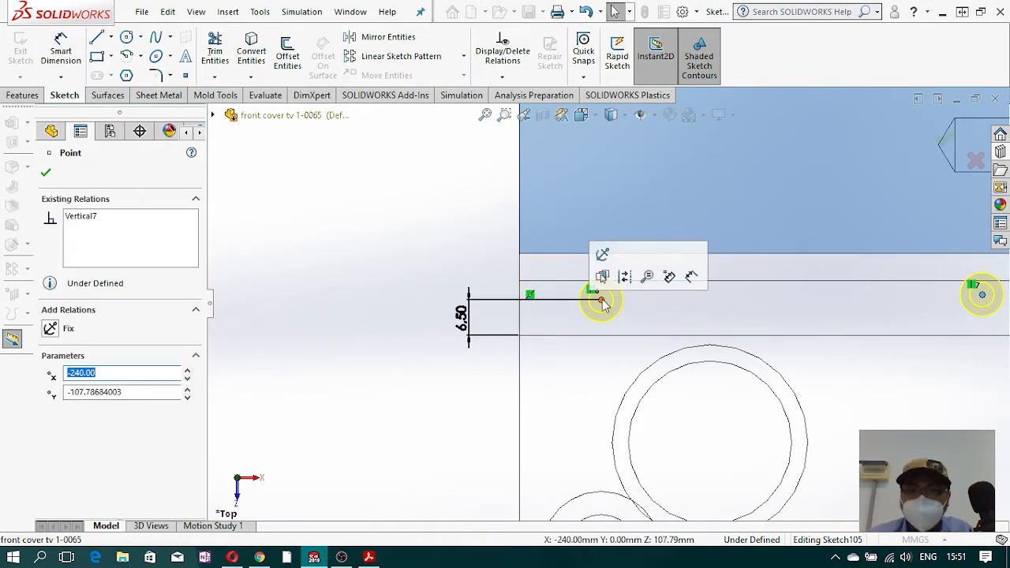
left_click(601, 300, "ctrl")
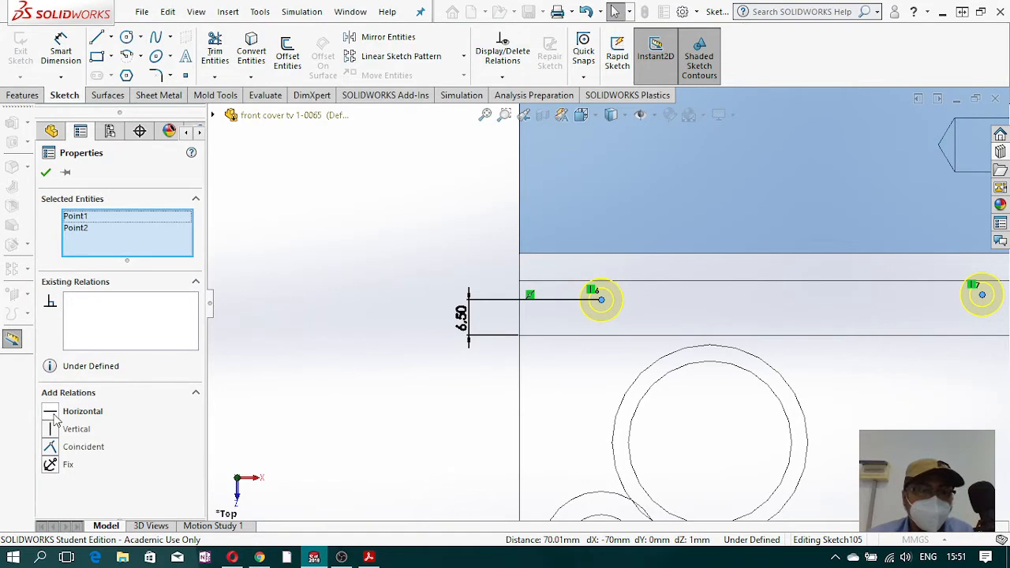
left_click(52, 413)
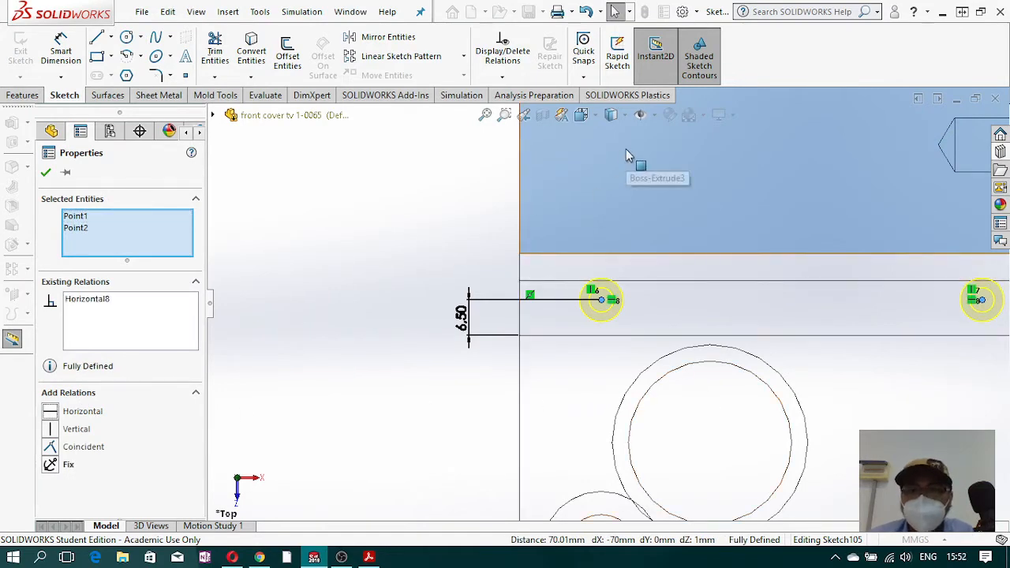
- Finish editing the hole positions and turn off automatic body selection in the M4 counterbore's feature scope
scroll(717, 331, "up", 6)
scroll(698, 257, "down", 2)
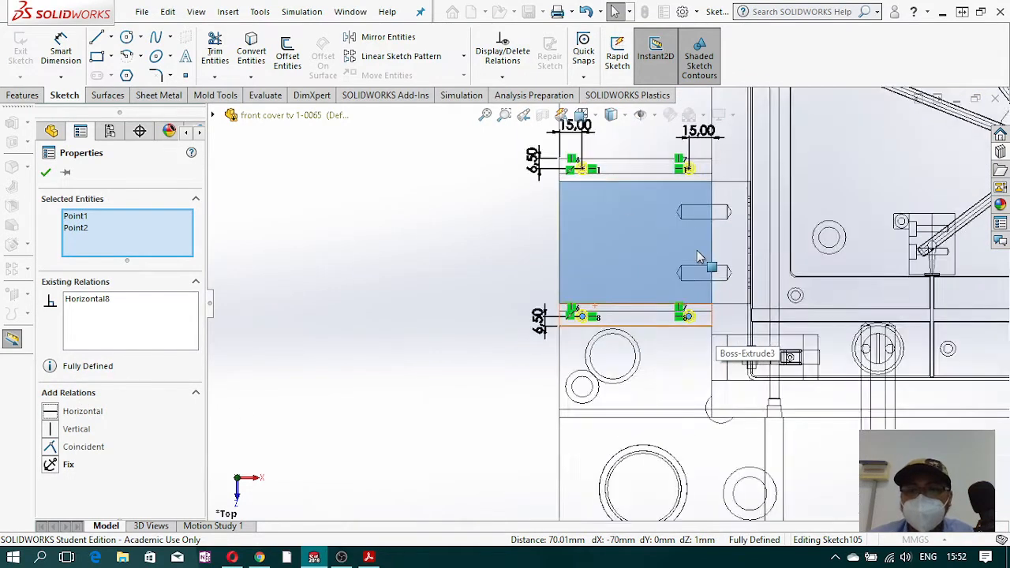
middle_click_drag(685, 377, 767, 178)
left_click(45, 173)
left_click(46, 173)
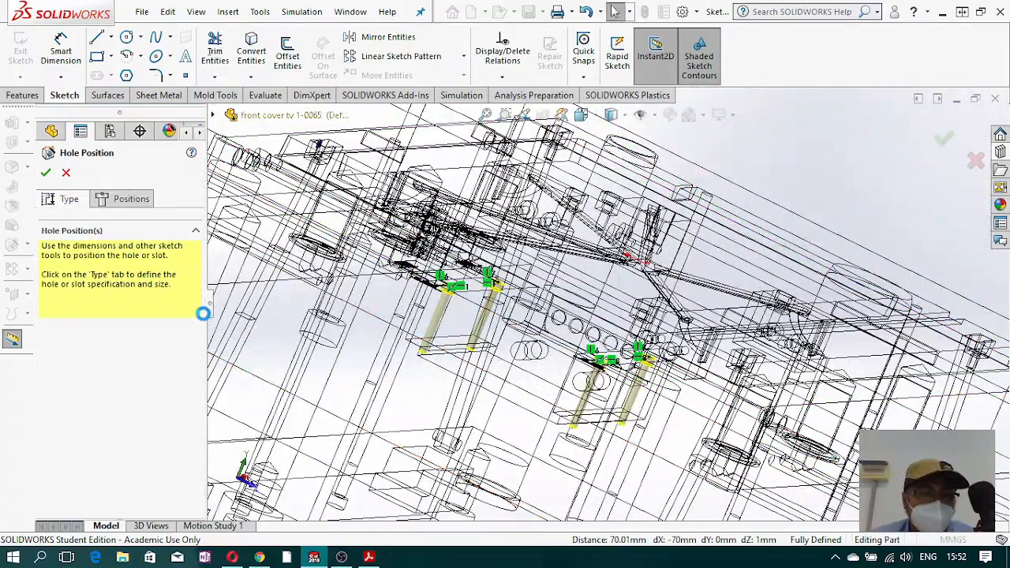
left_click_drag(202, 314, 204, 448)
middle_click_drag(631, 394, 612, 404)
scroll(94, 474, "down", 1)
left_click(69, 503)
- Display the model shaded with edges, set the cavity plate and both guide strips as the bodies the M4 counterbores cut, and accept the holes
scroll(486, 386, "up", 5)
middle_click_drag(517, 359, 430, 364)
left_click(625, 115)
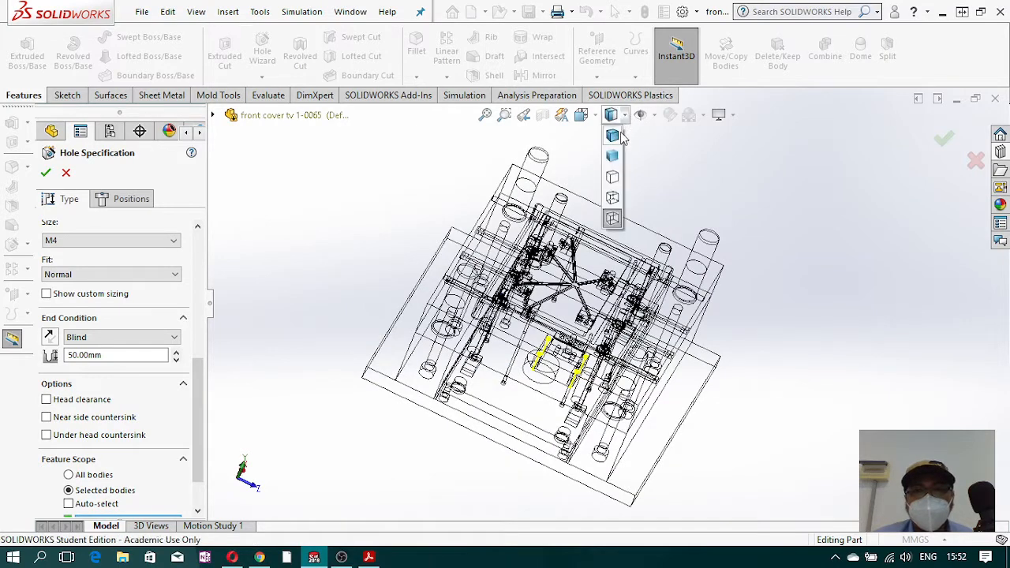
left_click(612, 136)
scroll(520, 409, "down", 3)
scroll(519, 408, "down", 3)
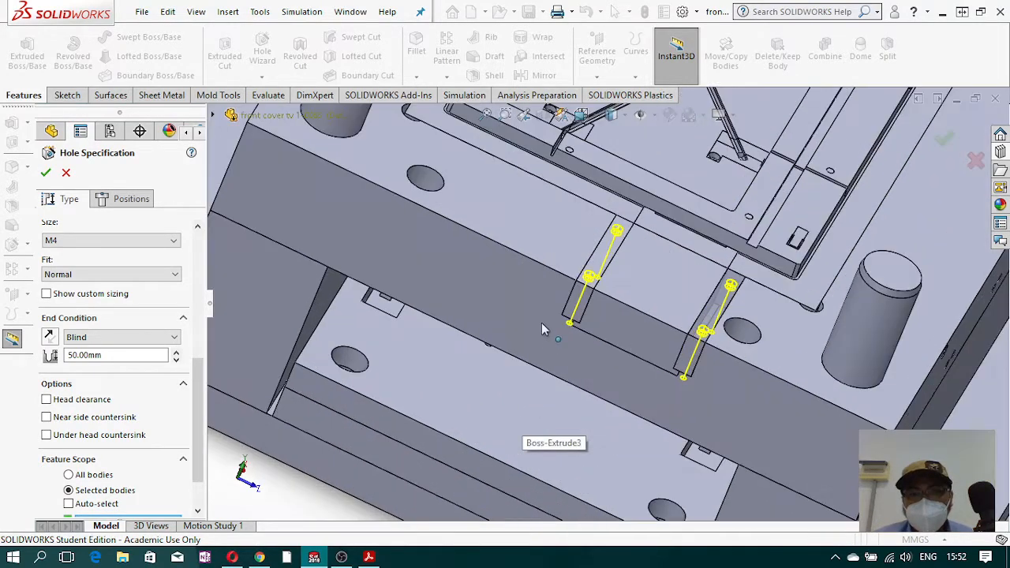
left_click(574, 298)
left_click(543, 313)
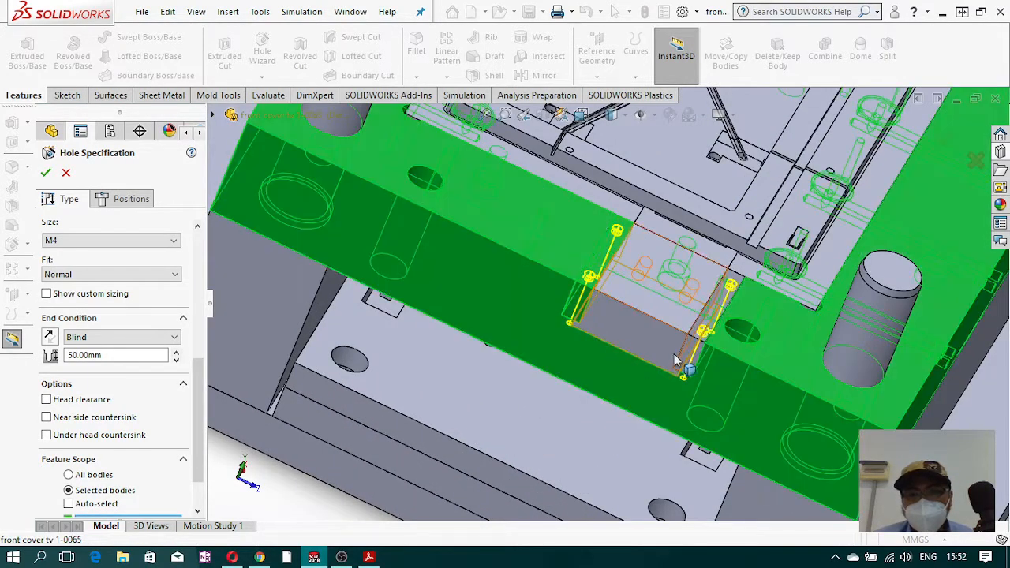
left_click(689, 355)
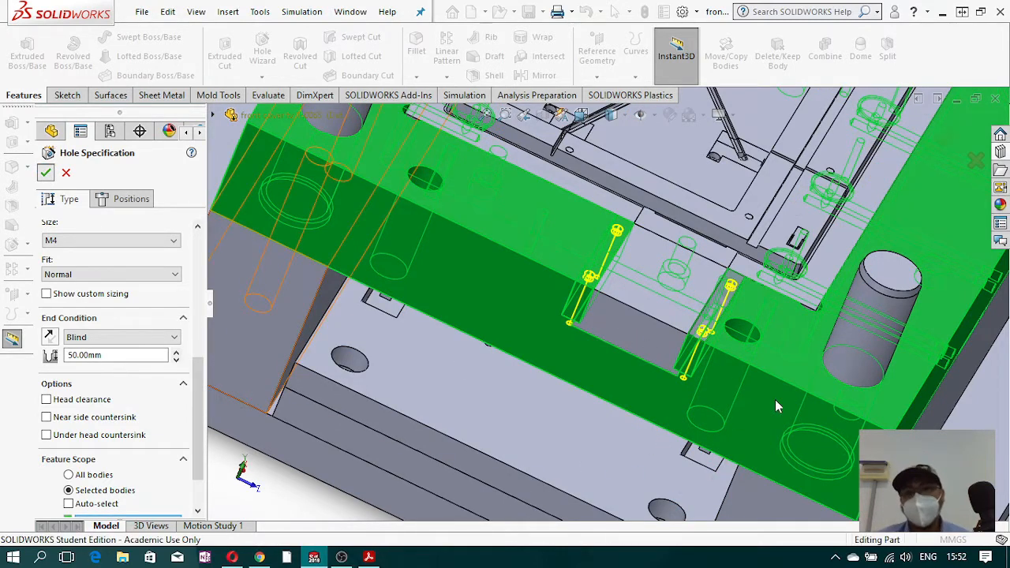
- Examine the updated counterbored guide strips and the slider block in the whole mold
scroll(723, 370, "up", 4)
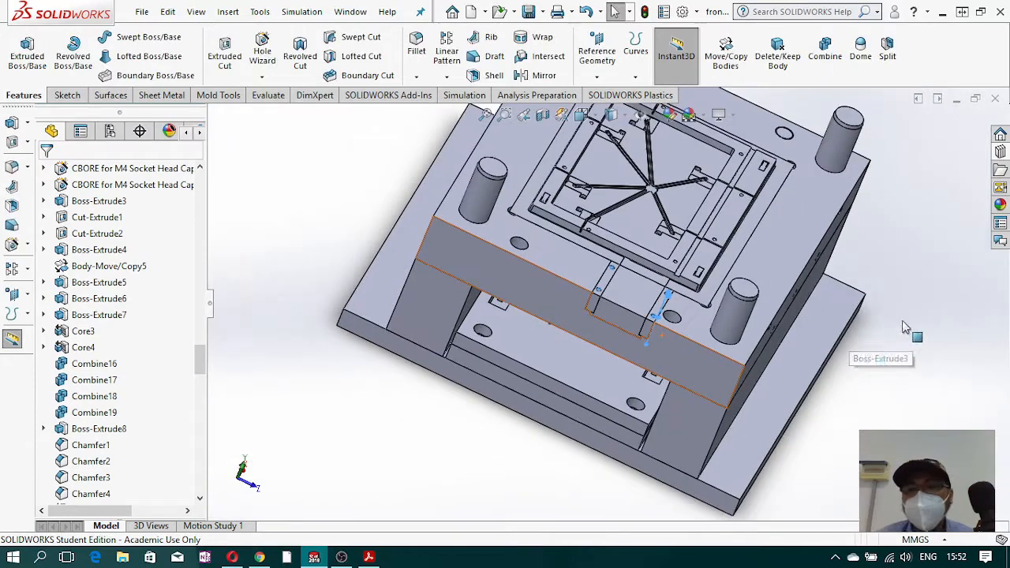
middle_click_drag(674, 333, 617, 327)
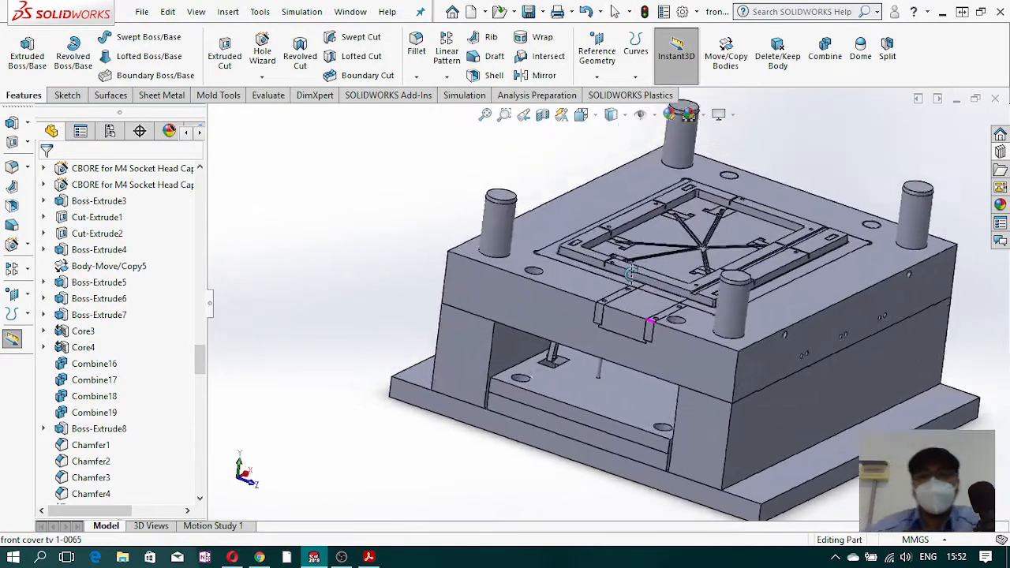
scroll(617, 327, "down", 4)
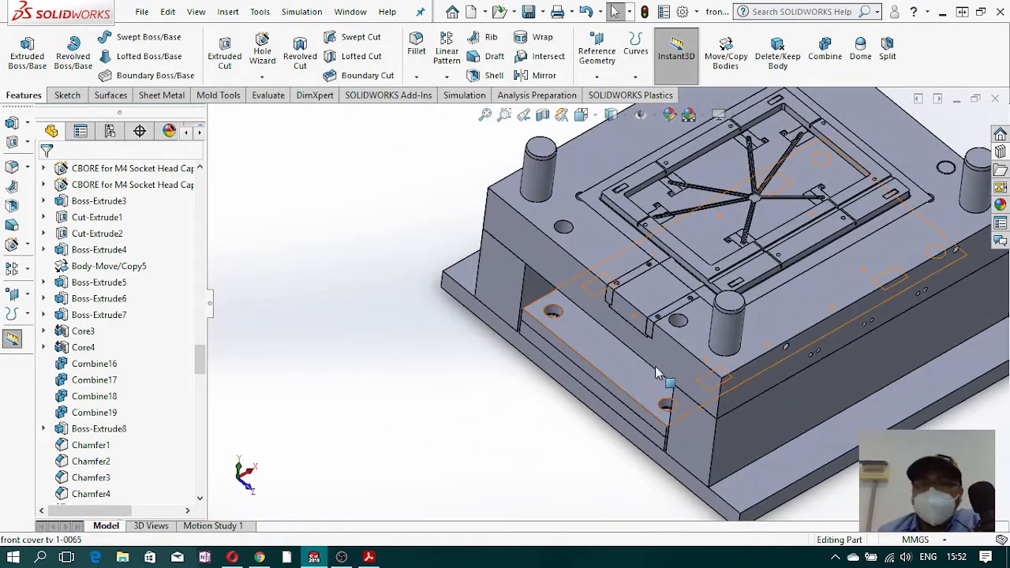
scroll(642, 379, "up", 6)
middle_click_drag(637, 252, 665, 256)
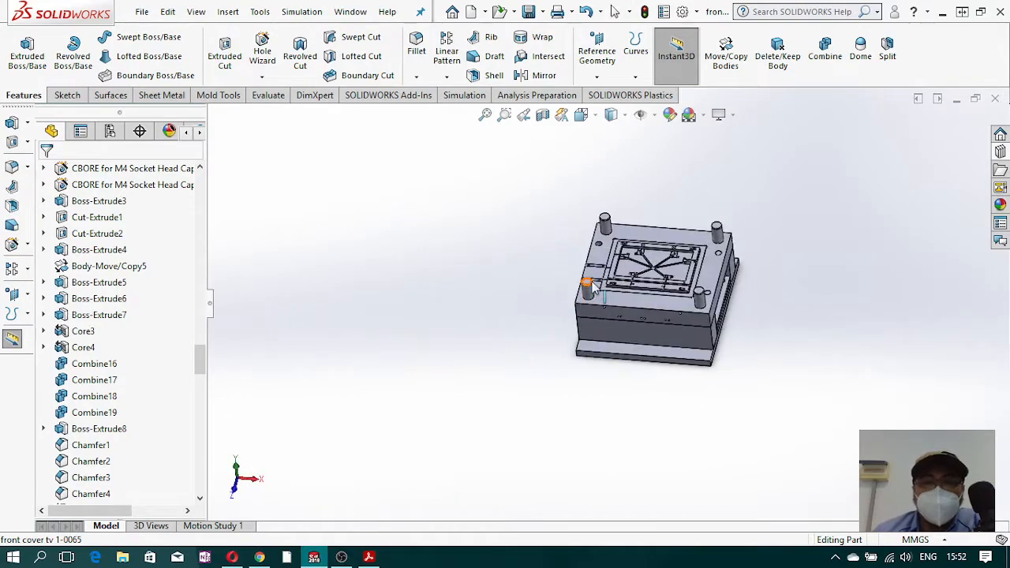
scroll(665, 256, "down", 6)
scroll(577, 286, "up", 1)
mouse_move(576, 287)
middle_mouse_down()
mouse_move(644, 243)
mouse_move(548, 279)
mouse_move(545, 256)
mouse_move(603, 245)
mouse_move(560, 296)
middle_mouse_up()
left_click(506, 268)
middle_click_drag(635, 360, 584, 359)
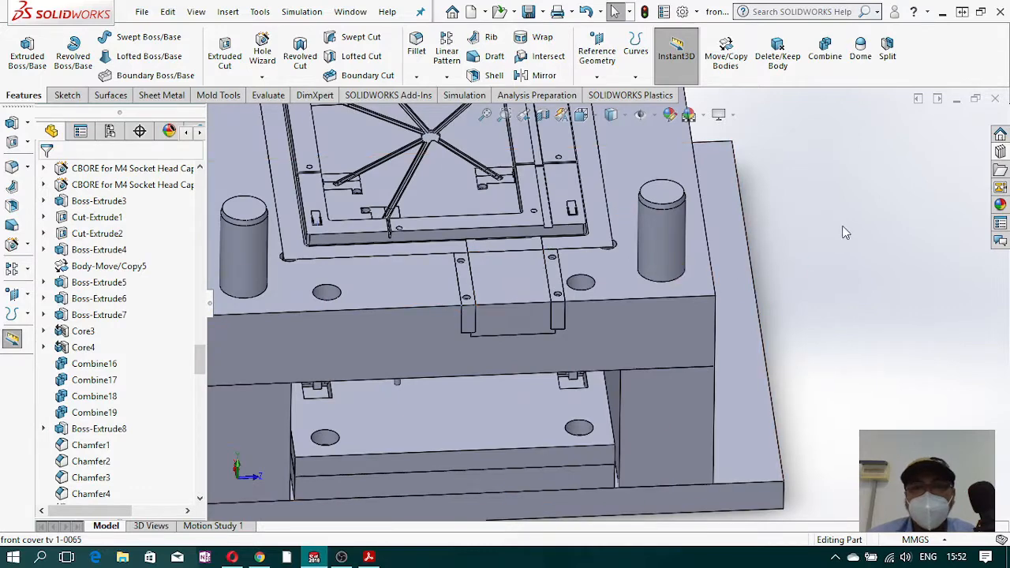
- Create a reference plane through the midpoint of the slider block's upper outer edge, perpendicular to that edge
left_click(600, 74)
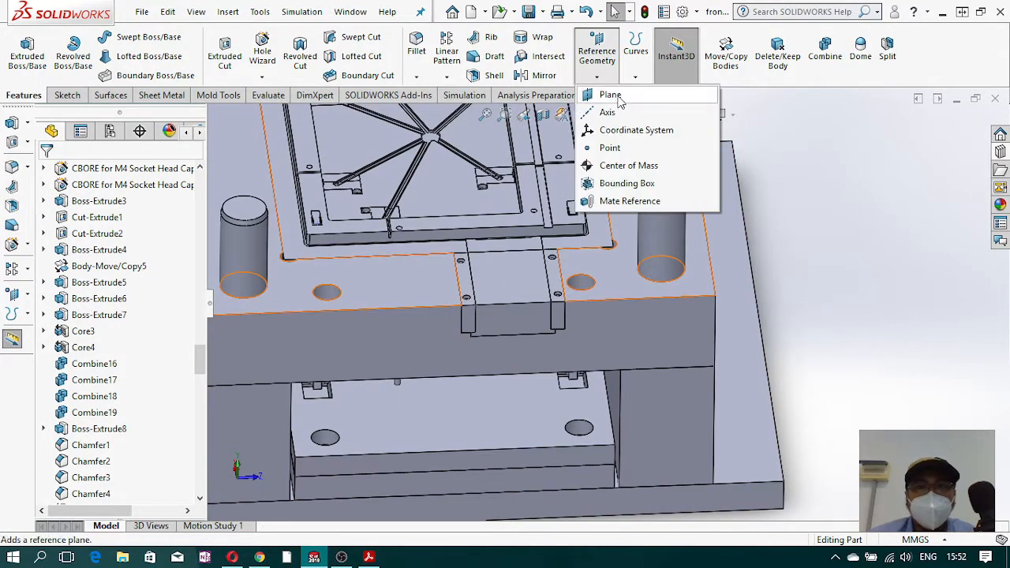
left_click(618, 96)
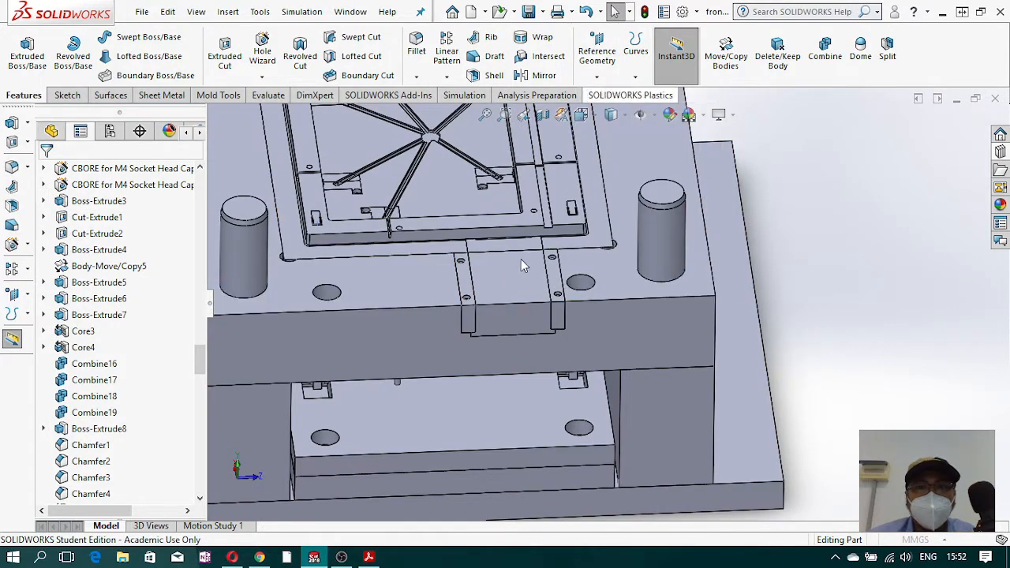
left_click(515, 305)
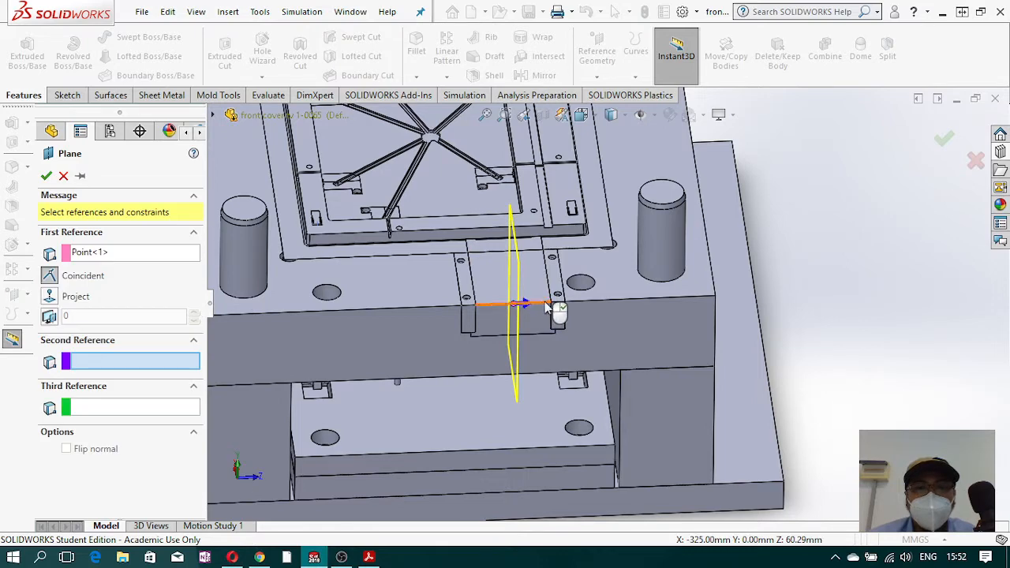
left_click(545, 307)
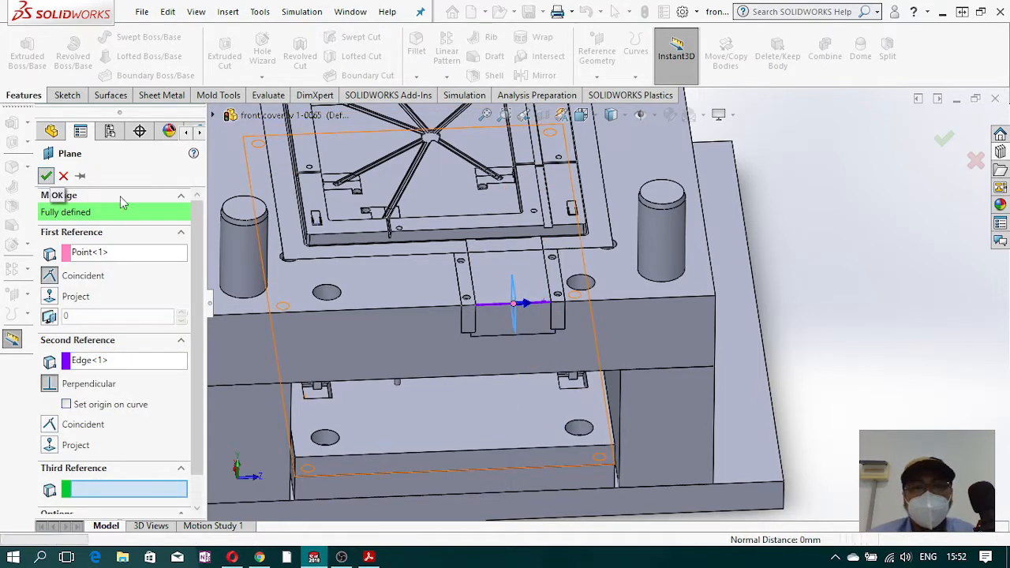
key("Return")
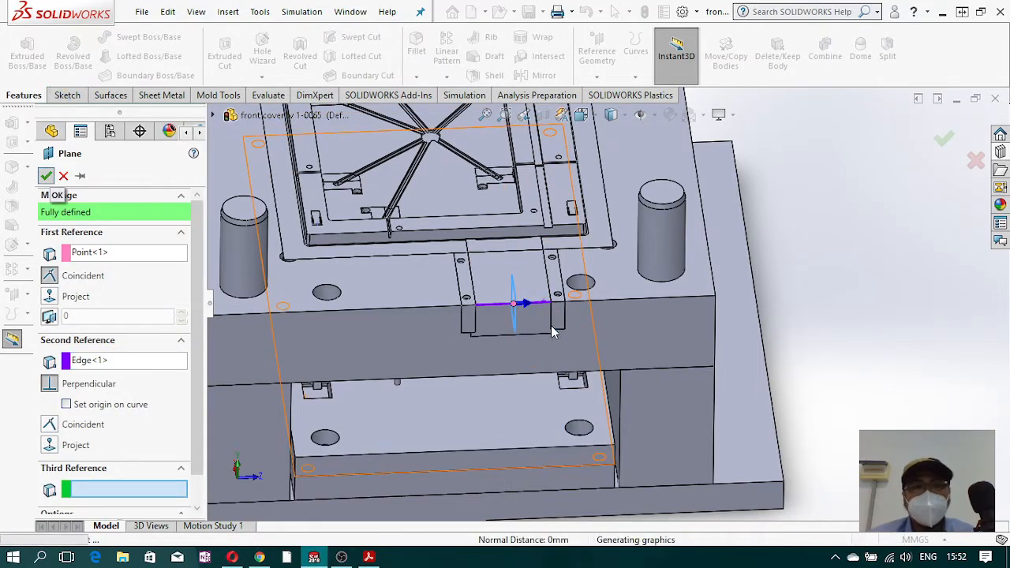
- Start a sketch on the new mid-plane of the slider block and view it face-on
left_click(67, 95)
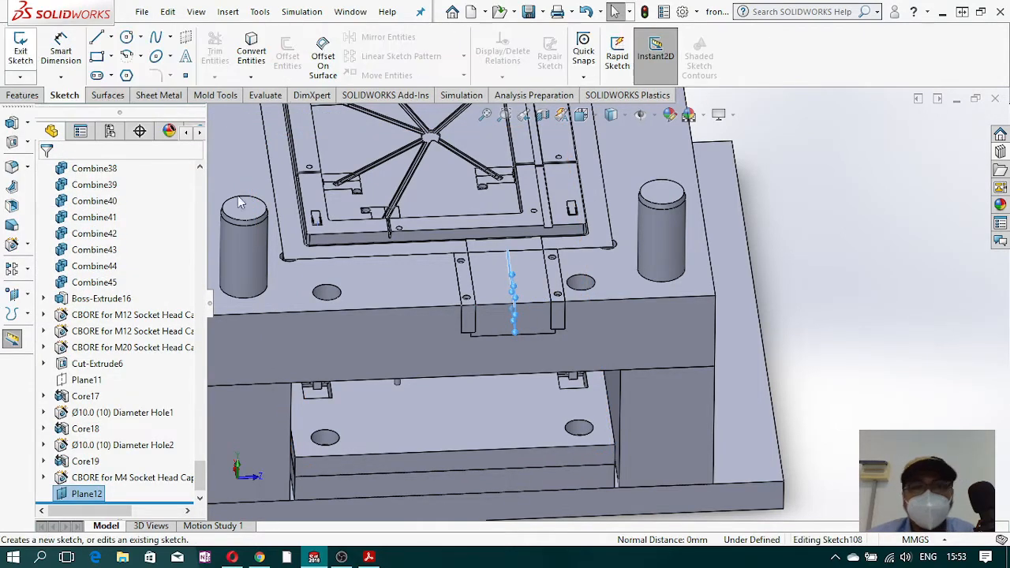
left_click(24, 49)
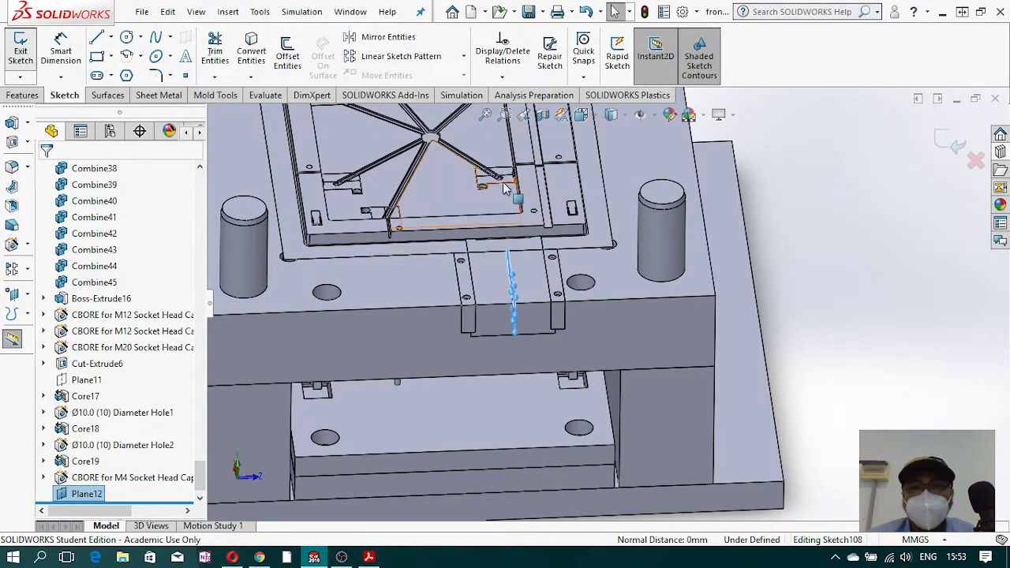
left_click(593, 116)
left_click(668, 196)
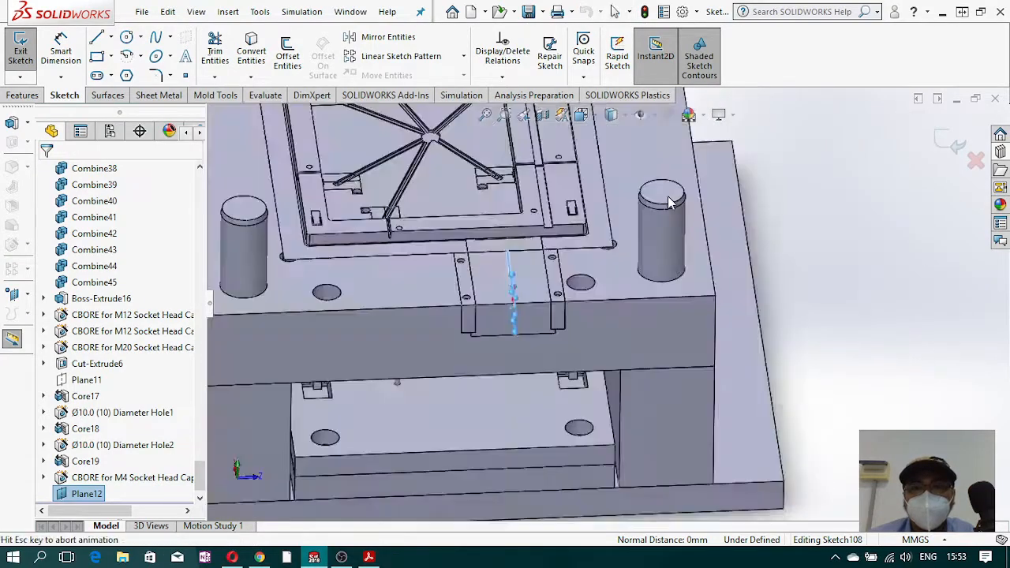
scroll(432, 246, "down", 5)
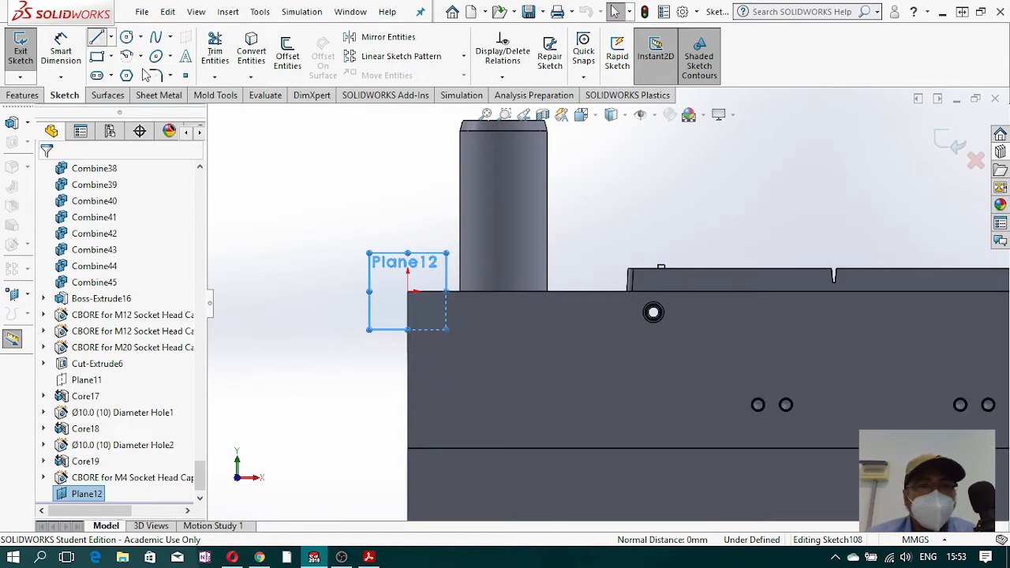
- Sketch a closed four-sided profile on the slider block's top edge, about 75 mm wide and 64 mm high, with an inclined outer side
left_click(97, 37)
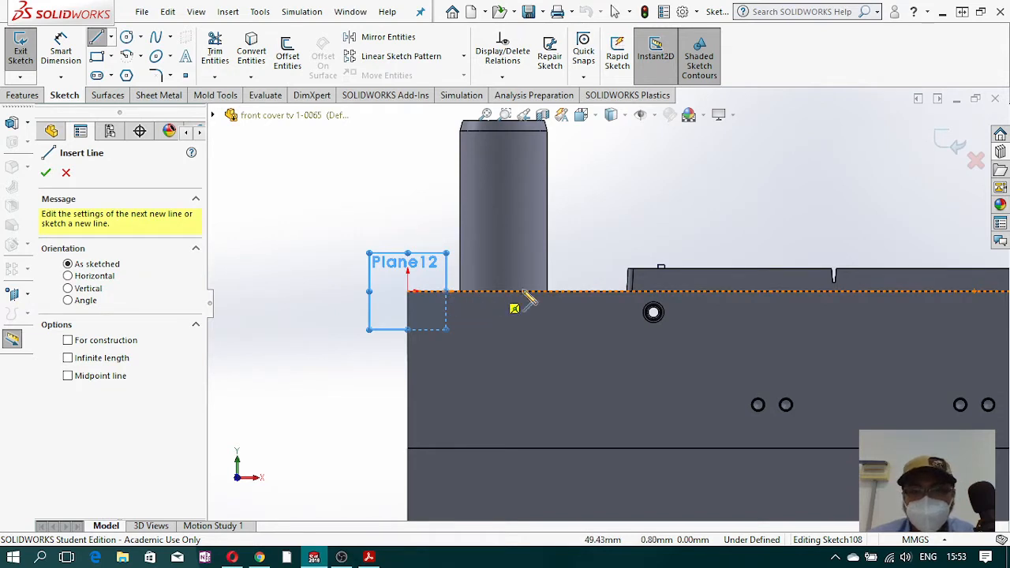
left_click(441, 291)
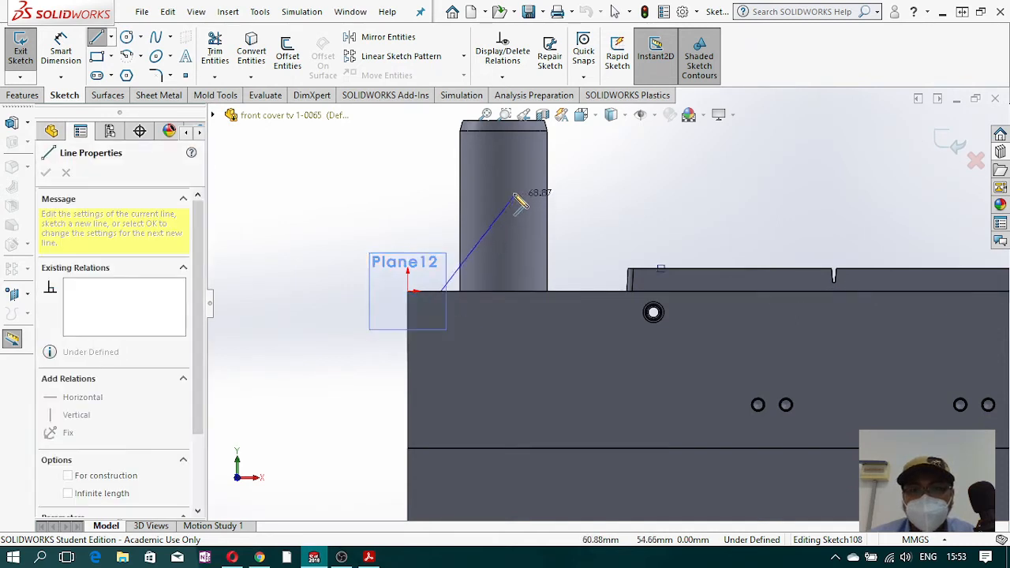
left_click(488, 181)
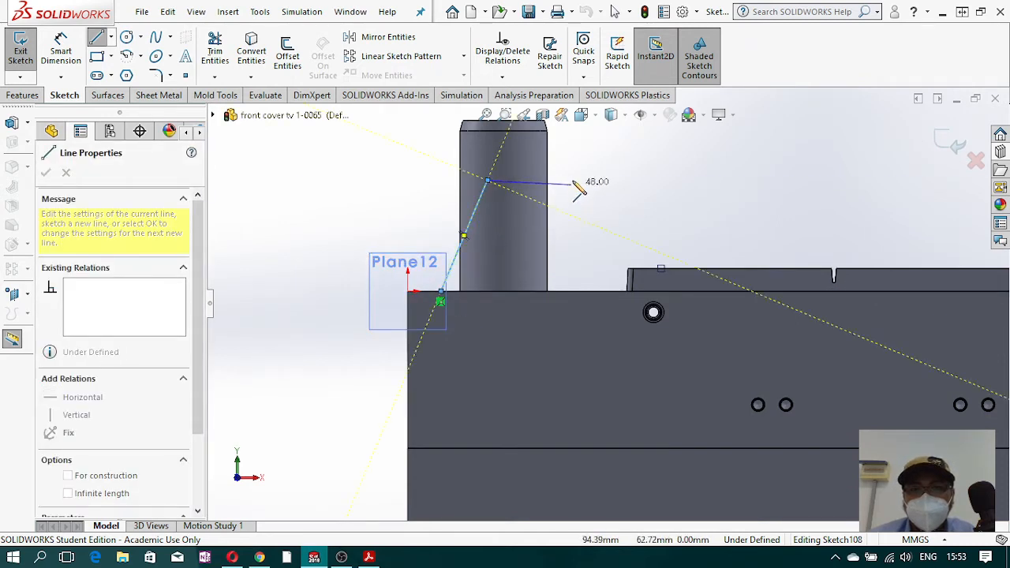
left_click(571, 181)
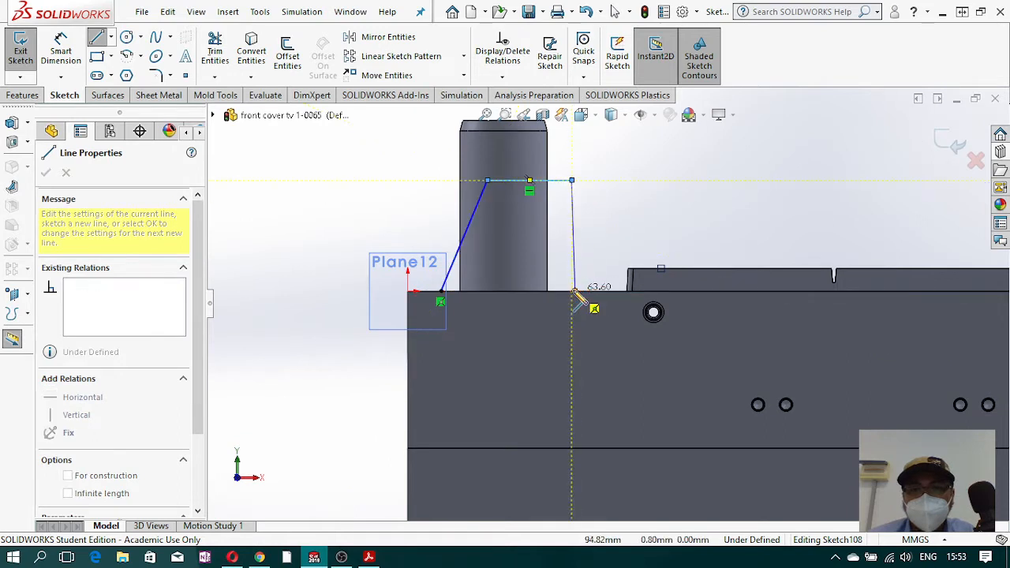
left_click(571, 292)
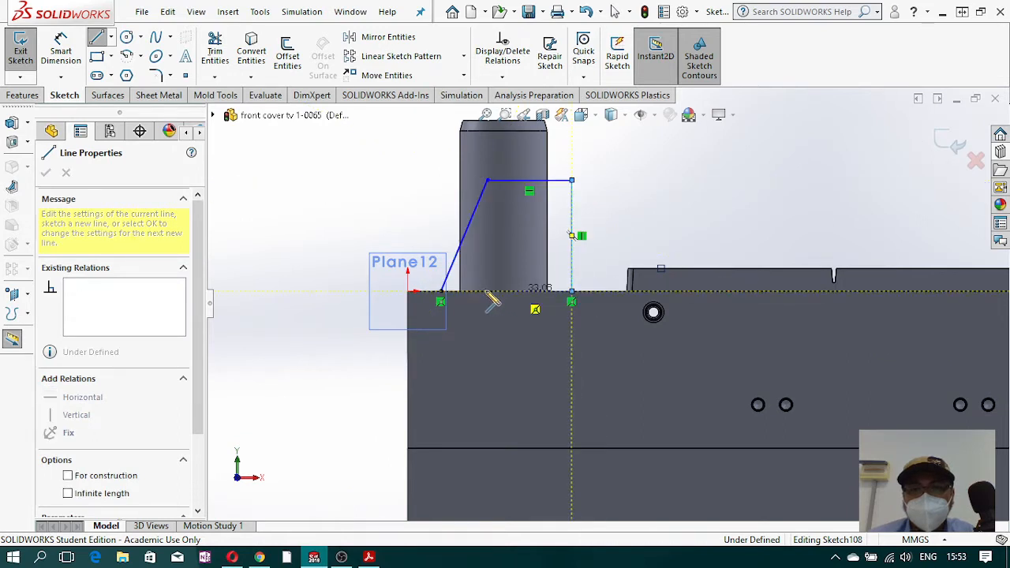
left_click(440, 292)
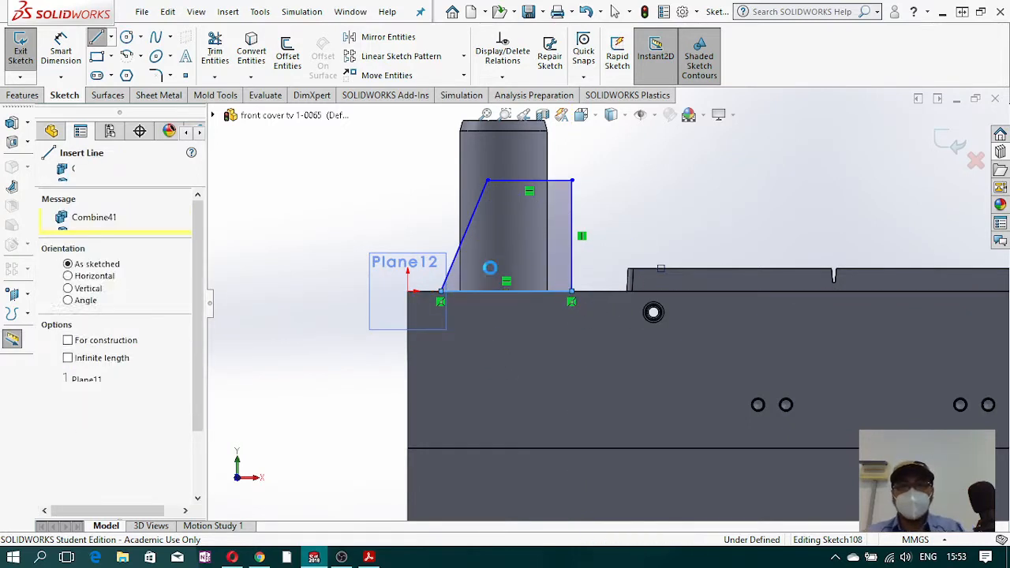
key("Escape")
- Dimension the angle between the profile's inclined side and its base at 75 degrees
middle_click_drag(501, 239, 534, 279)
scroll(535, 279, "up", 4)
scroll(403, 211, "down", 8)
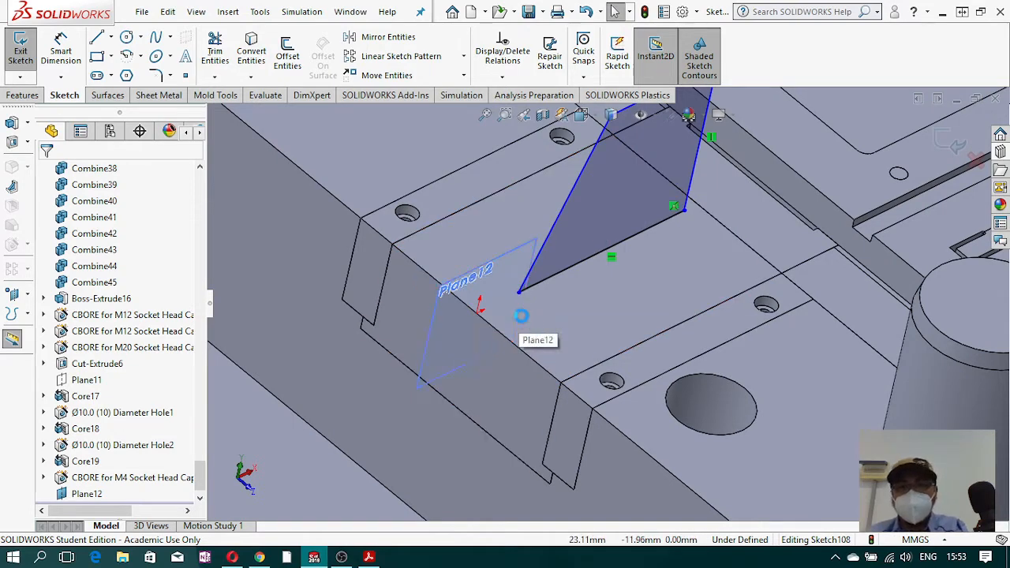
scroll(578, 293, "up", 4)
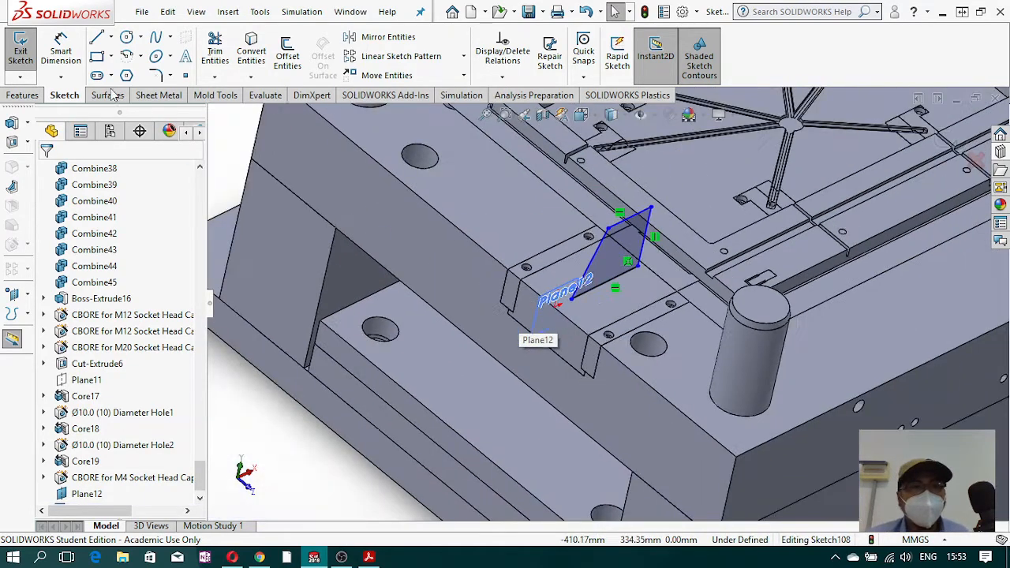
left_click(597, 266)
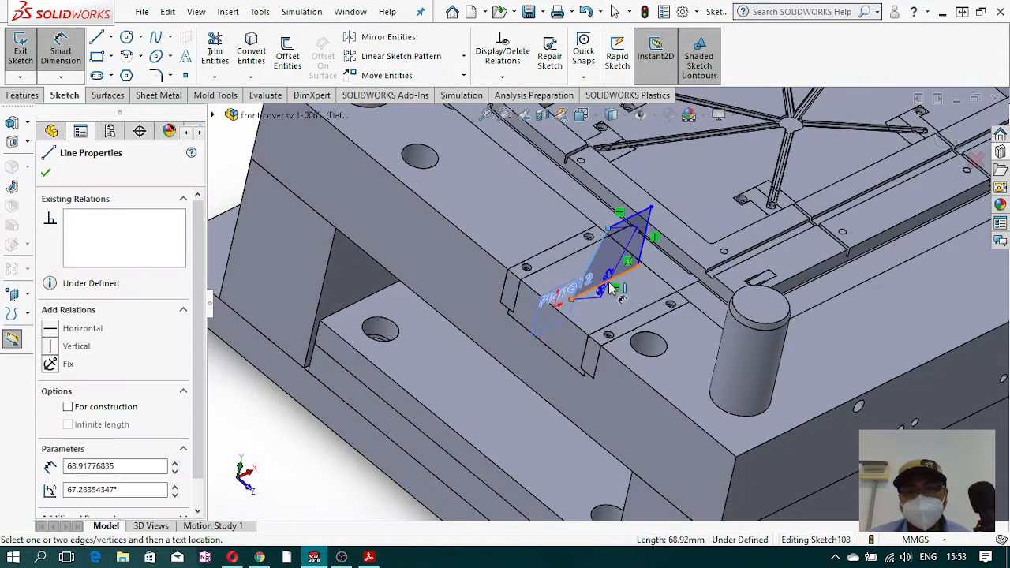
left_click(609, 280)
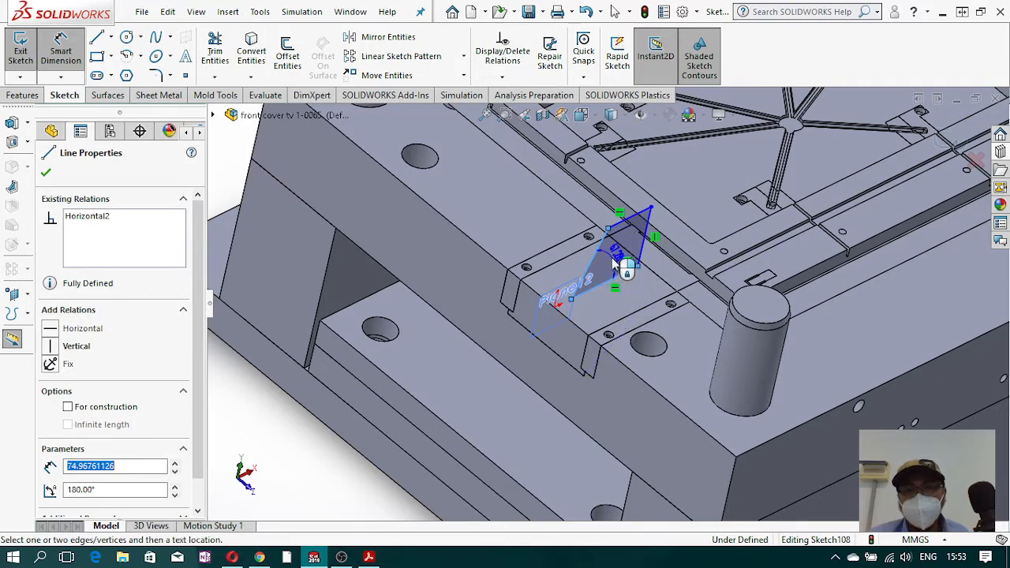
left_click(610, 236)
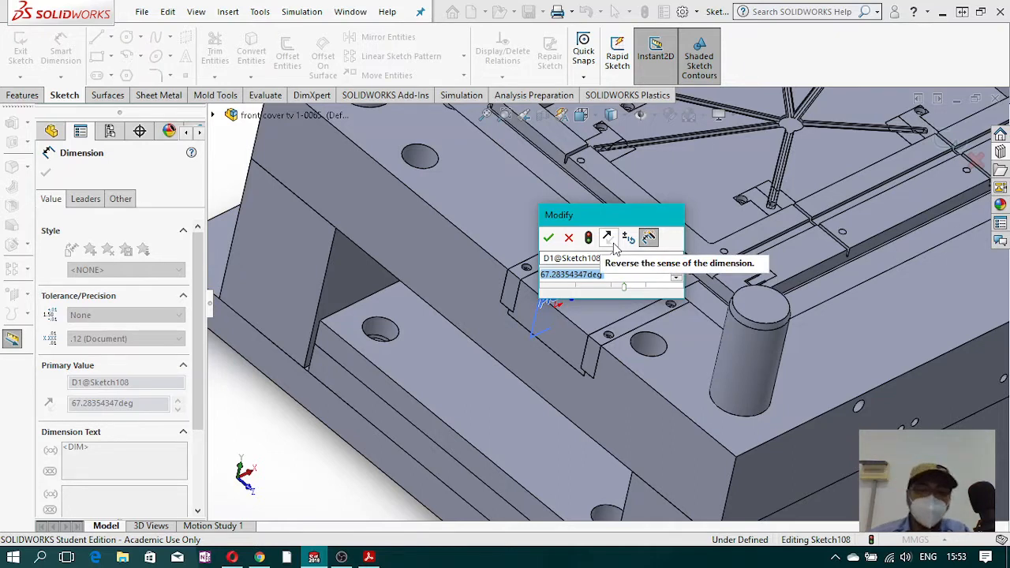
type("75")
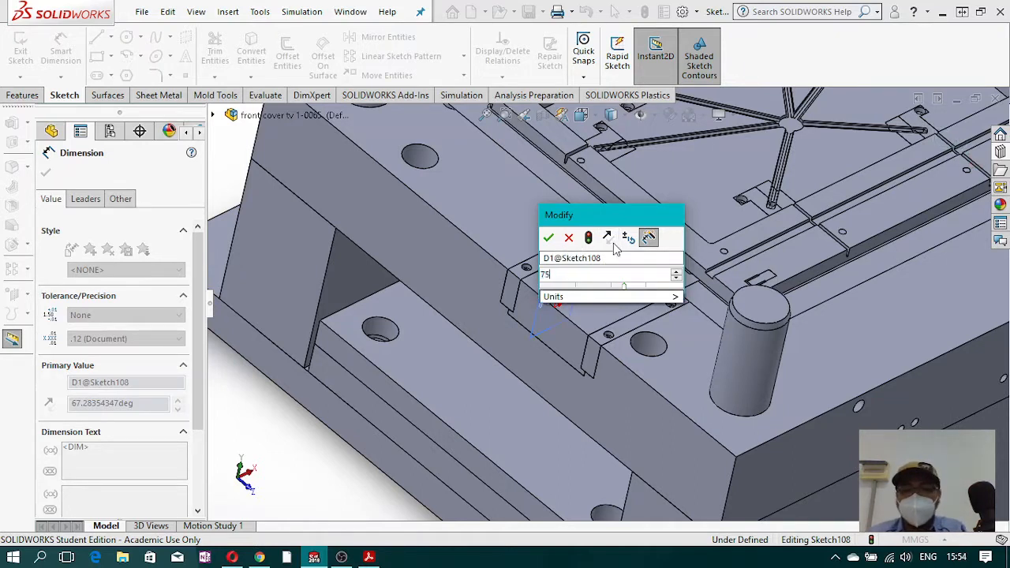
key("Return")
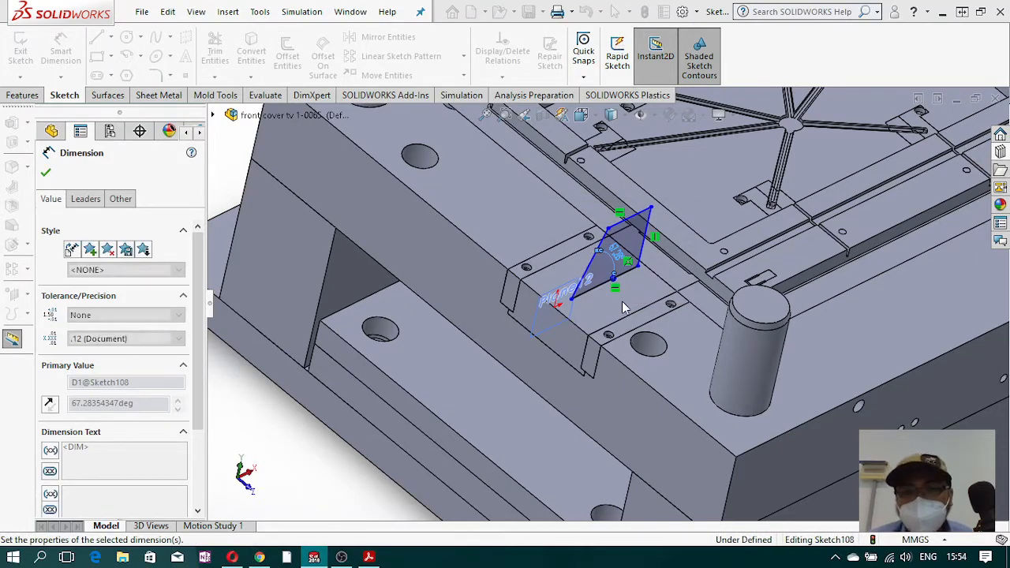
- Examine the inclined profile from several angles above the slider block and cavity plate
middle_click_drag(619, 296, 597, 198)
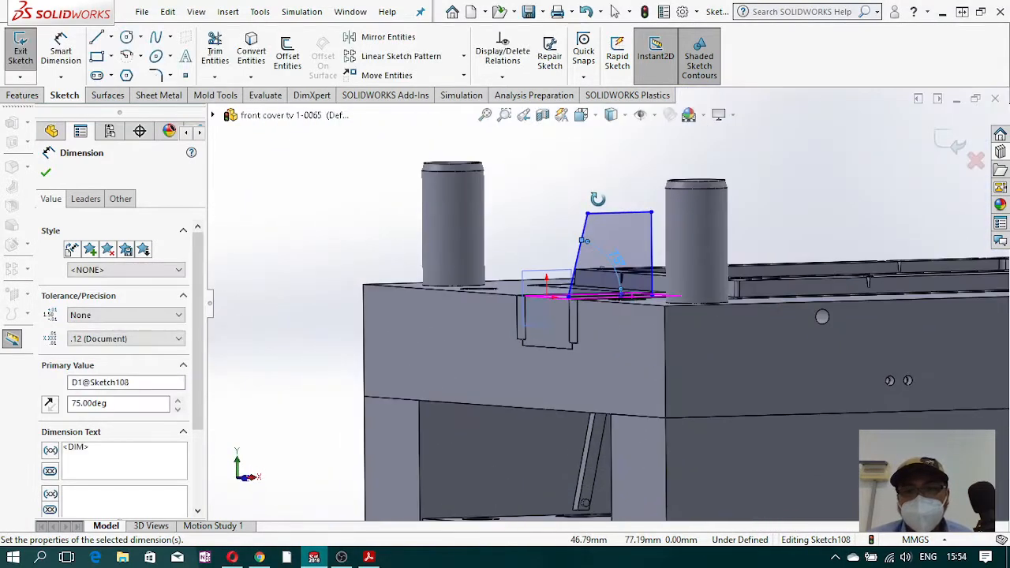
scroll(603, 232, "down", 5)
mouse_move(586, 251)
middle_mouse_down()
mouse_move(575, 241)
mouse_move(618, 278)
middle_mouse_up()
scroll(729, 386, "up", 2)
scroll(777, 404, "down", 2)
middle_click_drag(777, 402, 788, 426)
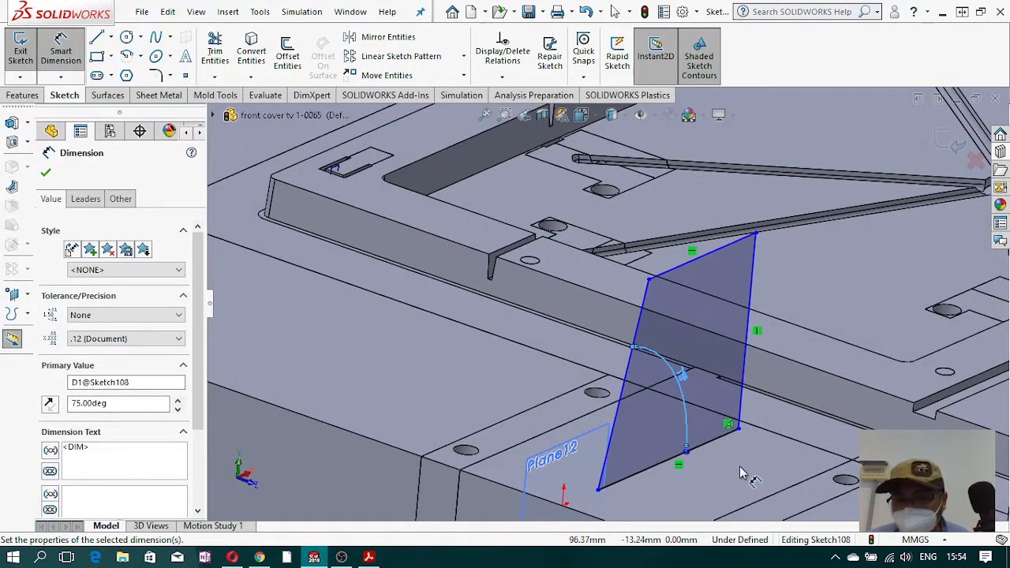
scroll(670, 339, "up", 4)
scroll(673, 350, "down", 4)
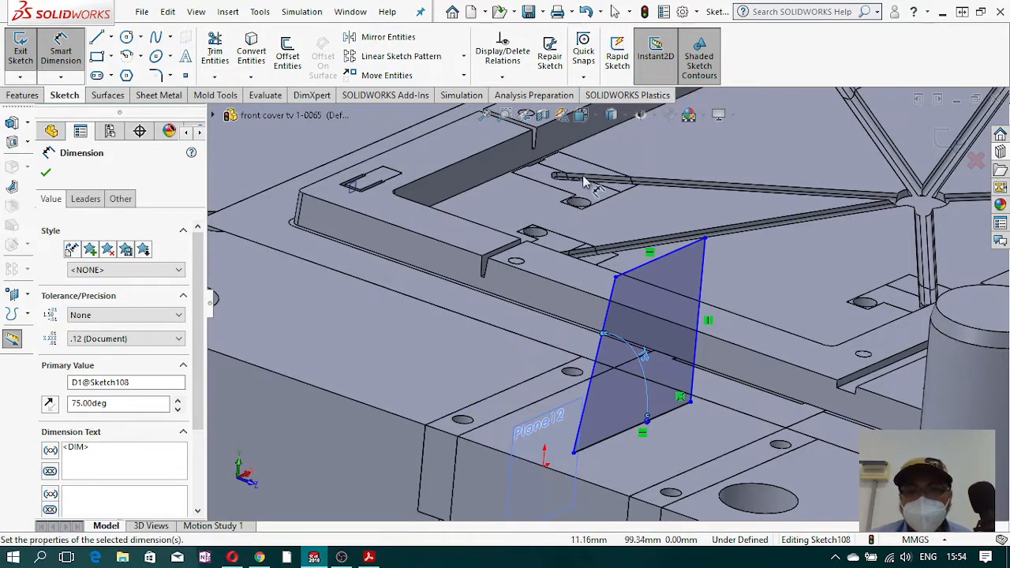
- View the sketch face-on and dimension the profile's lower inclined corner 20 mm from the slider block's outer upper corner
left_click(593, 120)
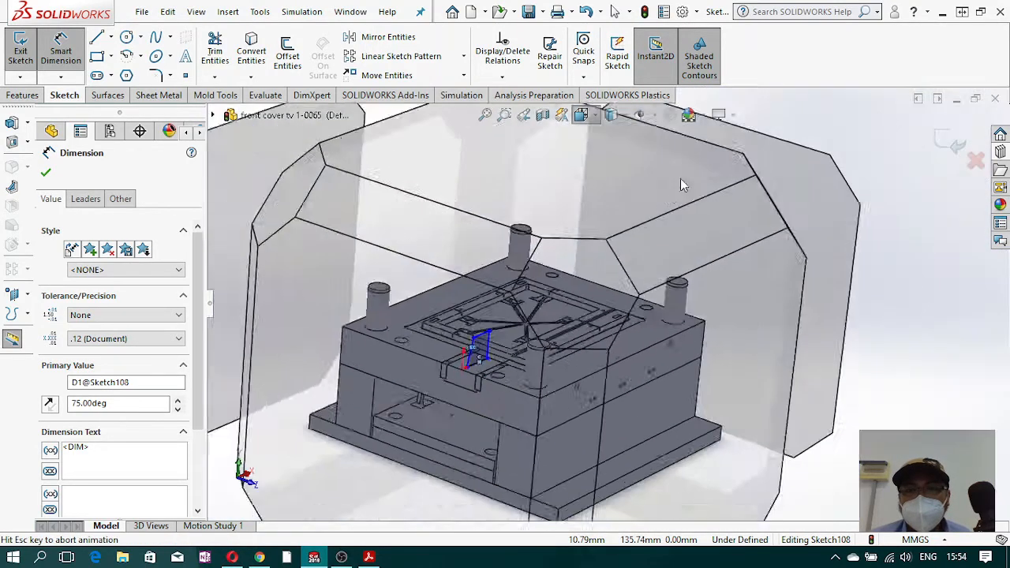
left_click(665, 197)
scroll(418, 257, "down", 4)
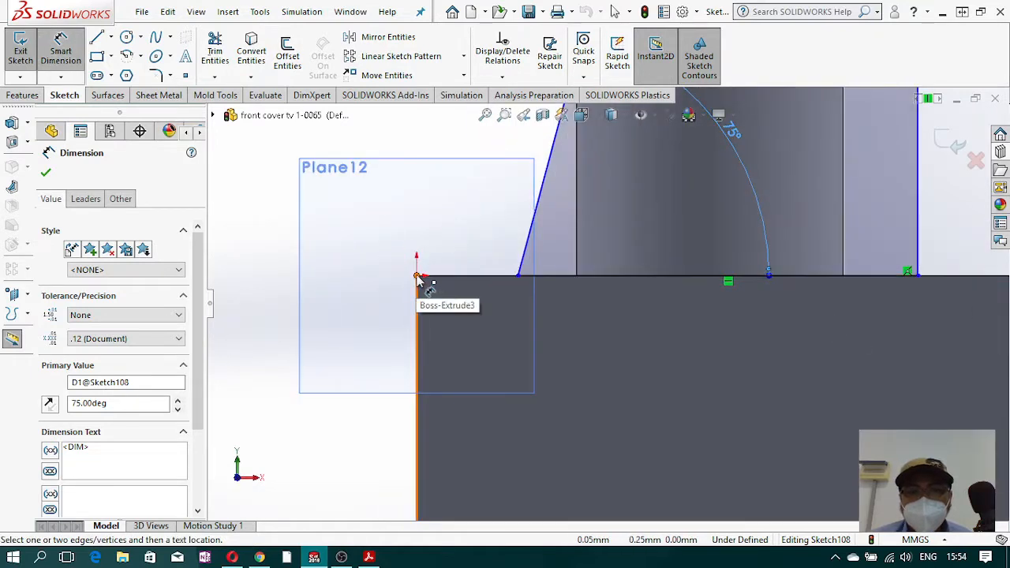
left_click(417, 276)
left_click(519, 278)
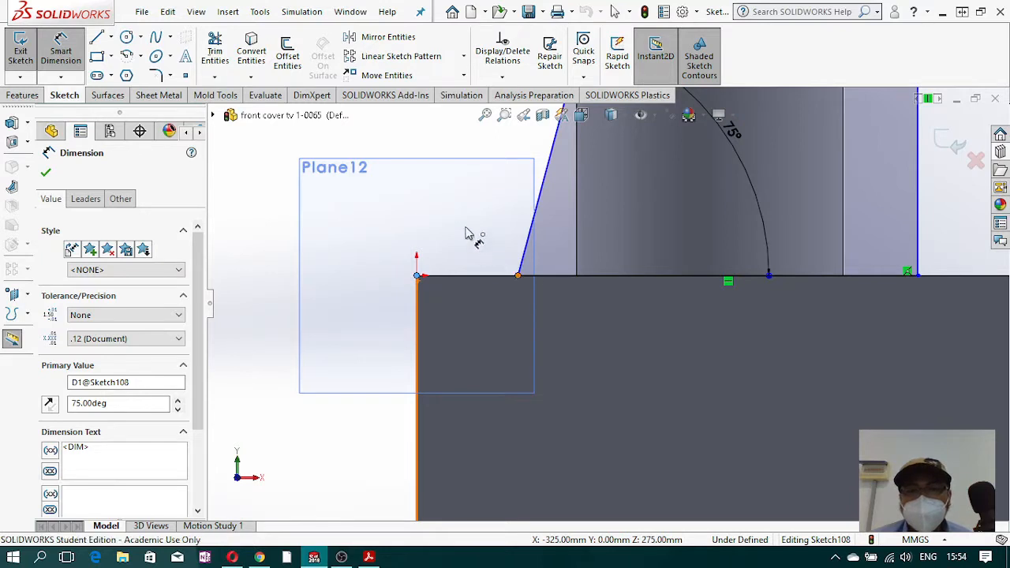
left_click(466, 215)
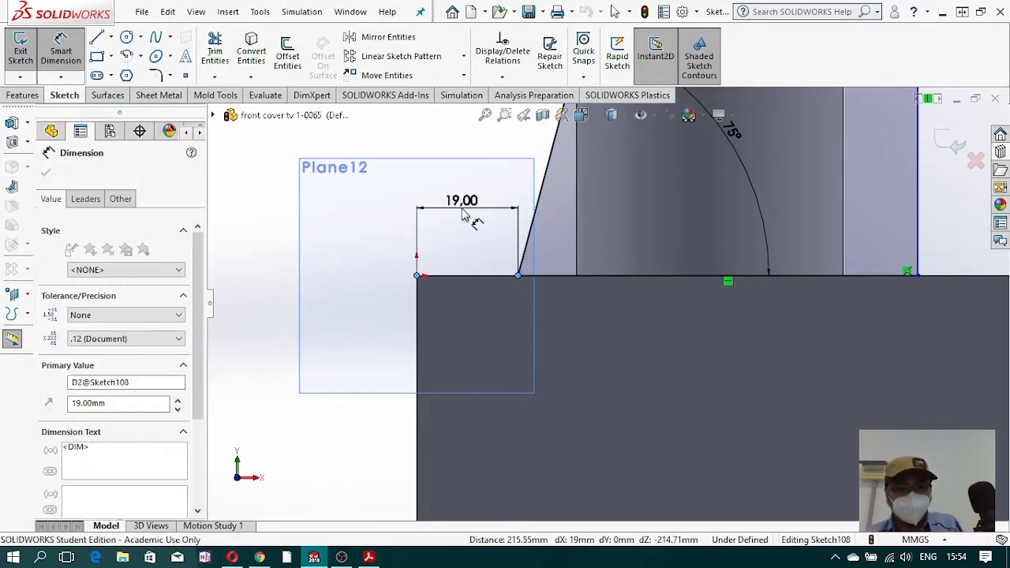
type("20")
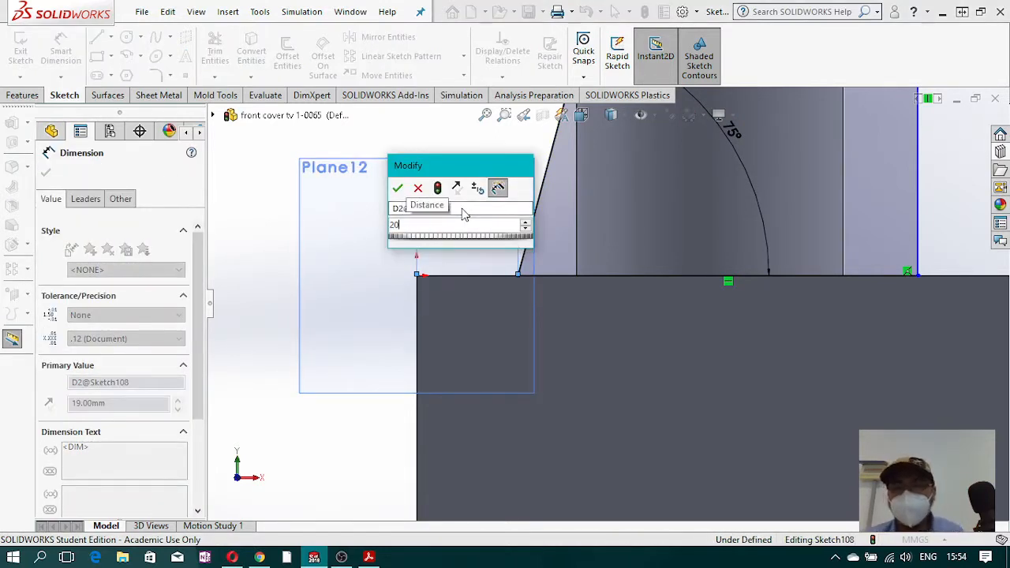
key("Escape")
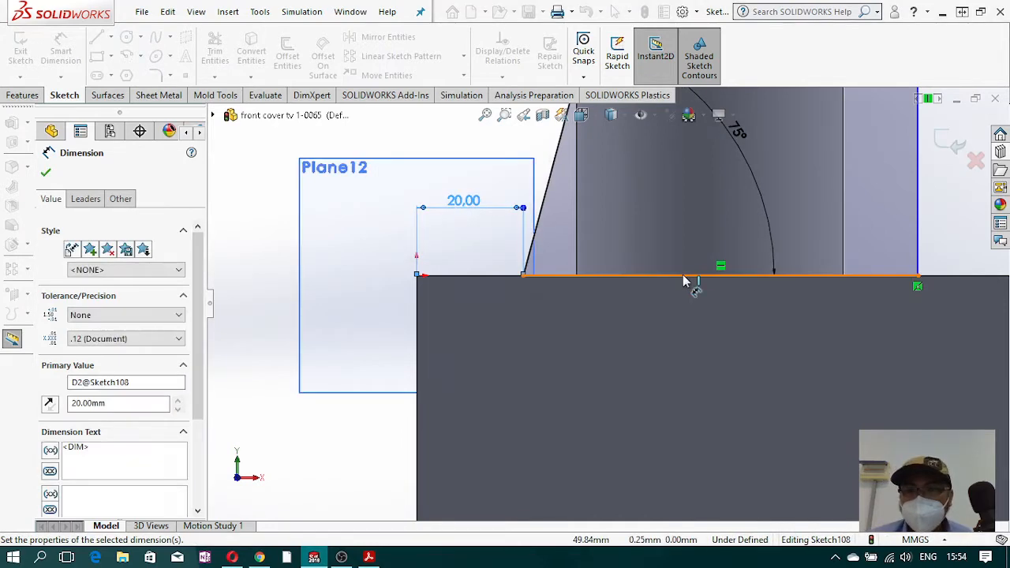
- Dimension the profile's base line at 50 mm
left_click(680, 275)
left_click(674, 330)
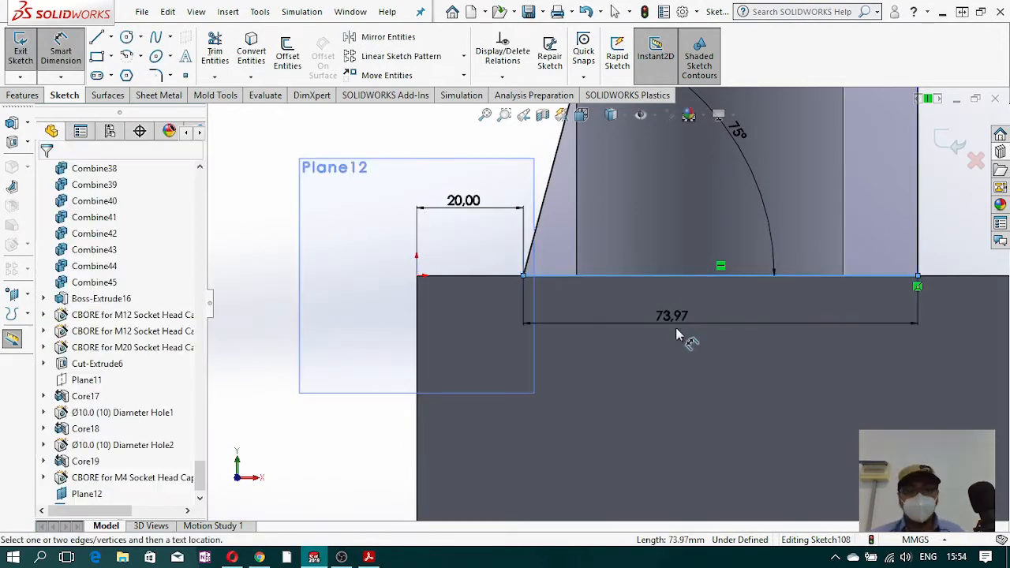
type("50")
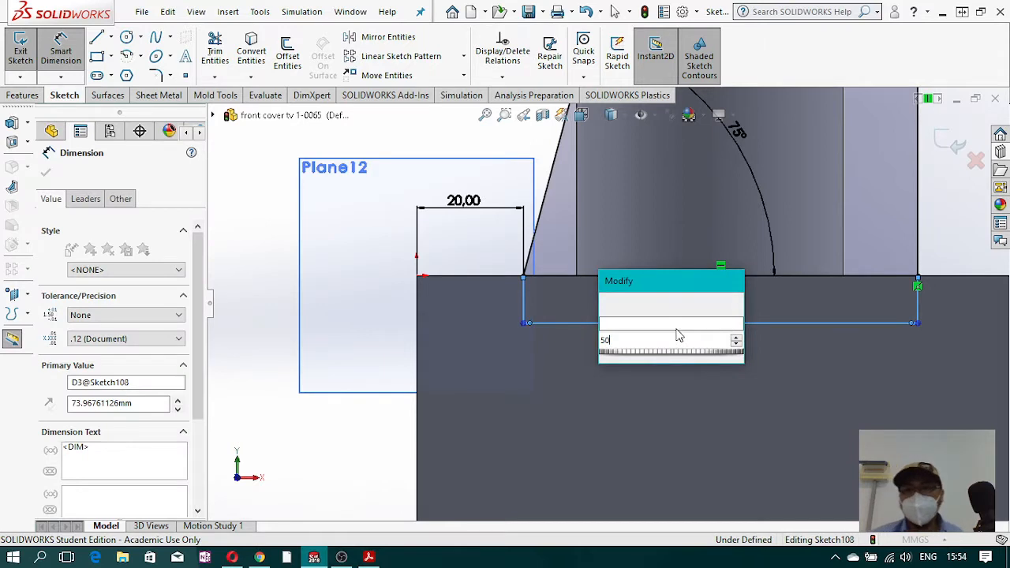
key("Return")
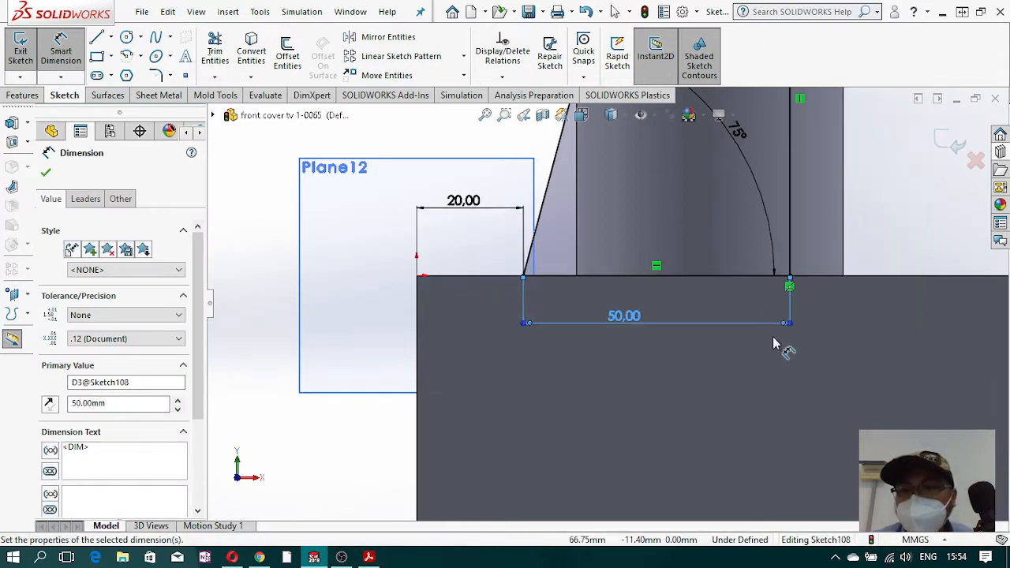
- Dimension the profile's vertical side at 40 mm
scroll(773, 336, "up", 4)
scroll(686, 276, "down", 3)
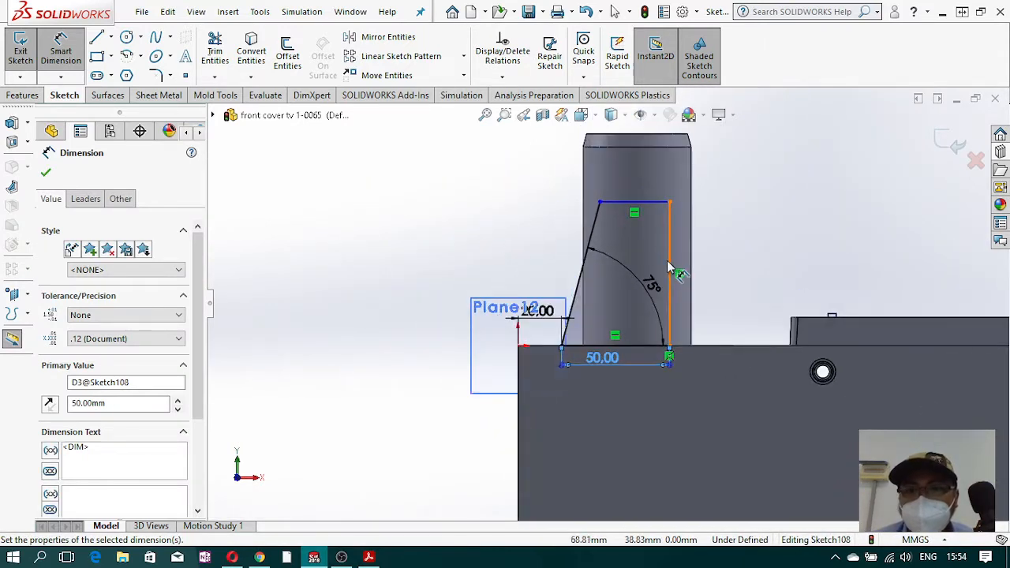
left_click(699, 269)
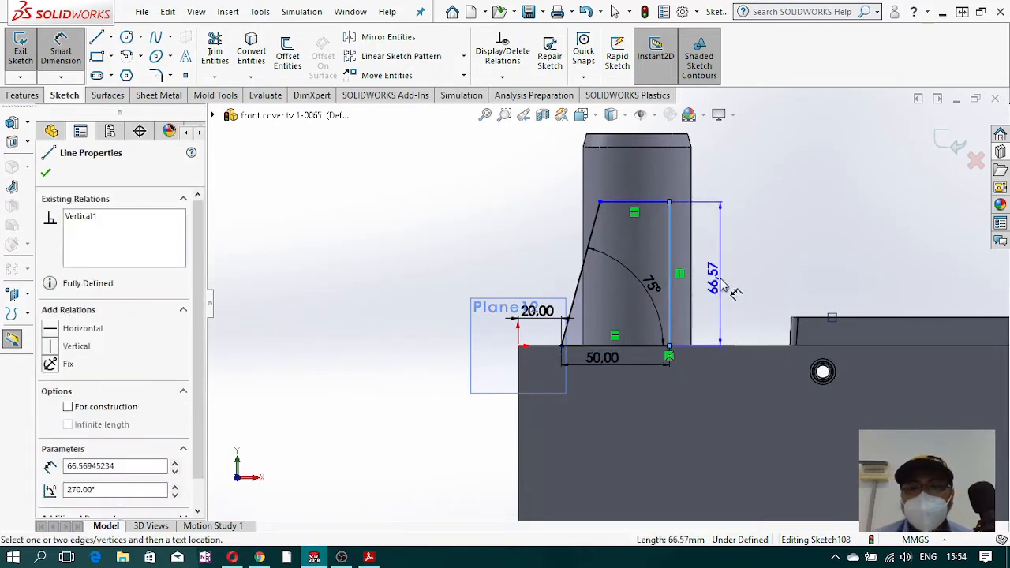
left_click(724, 285)
type("40")
key("Escape")
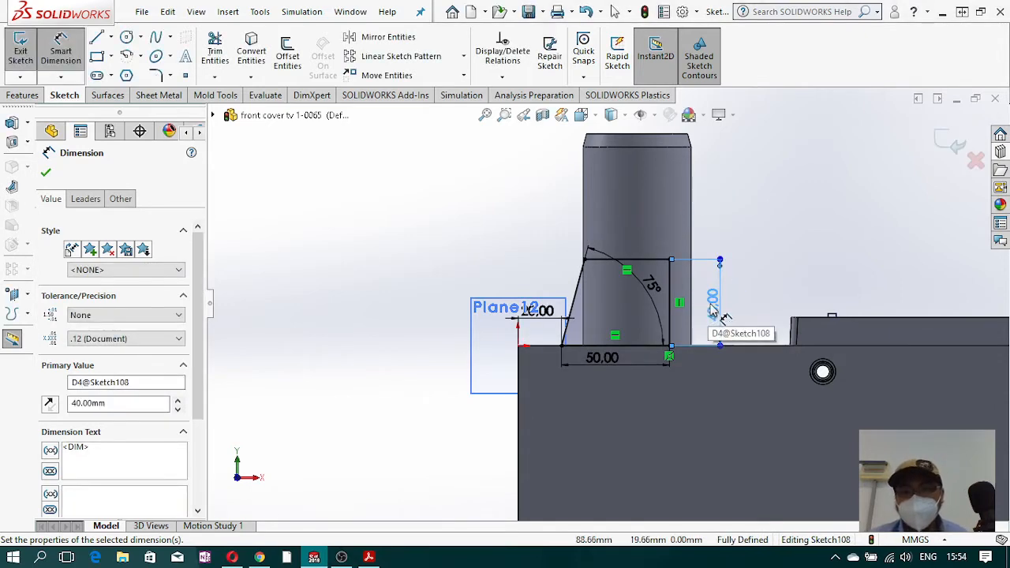
key("Escape")
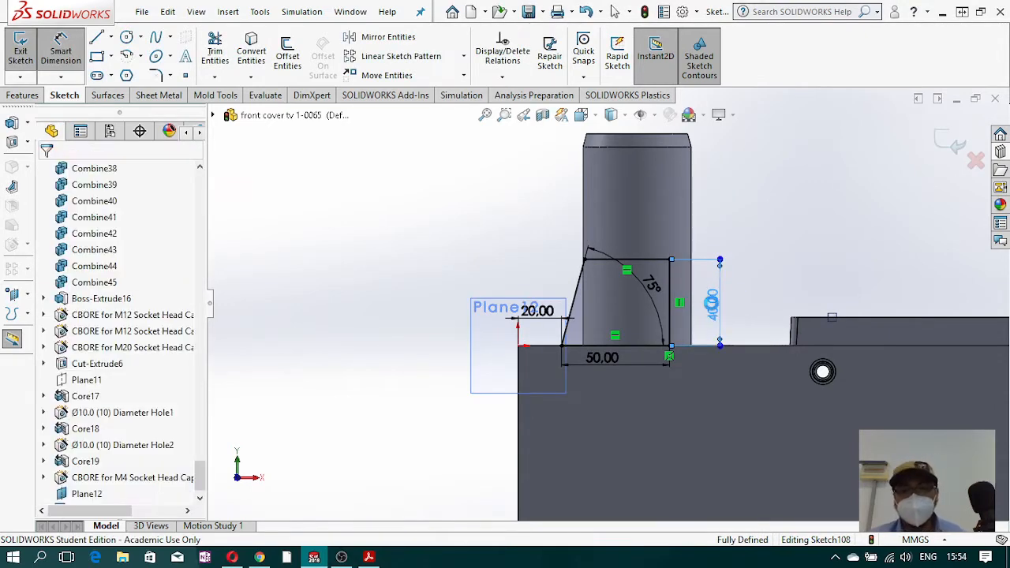
- Reduce the profile's height dimension to 30 mm, leaving its upper edge without a dimension
double_click(712, 304)
type("30")
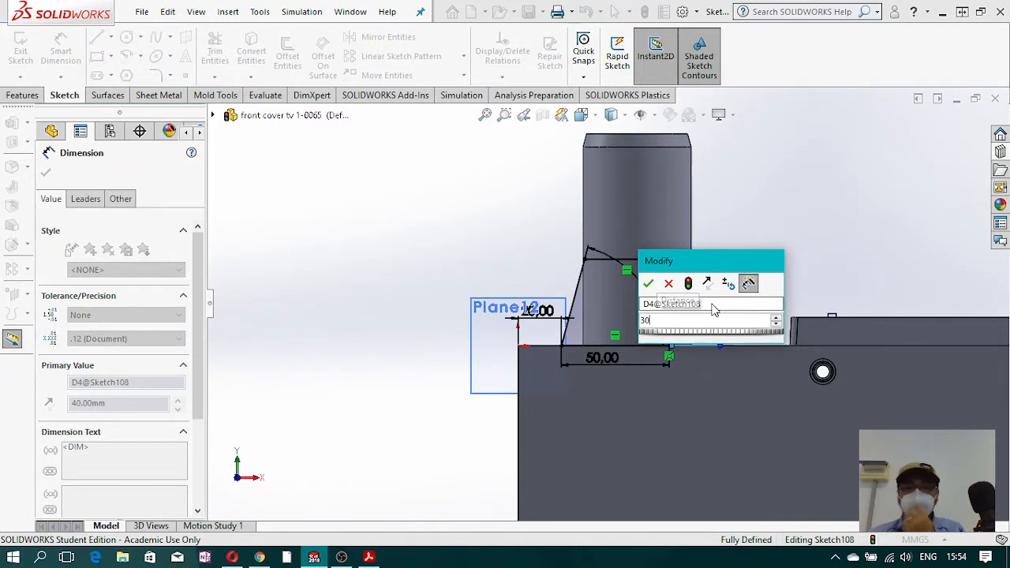
key("Escape")
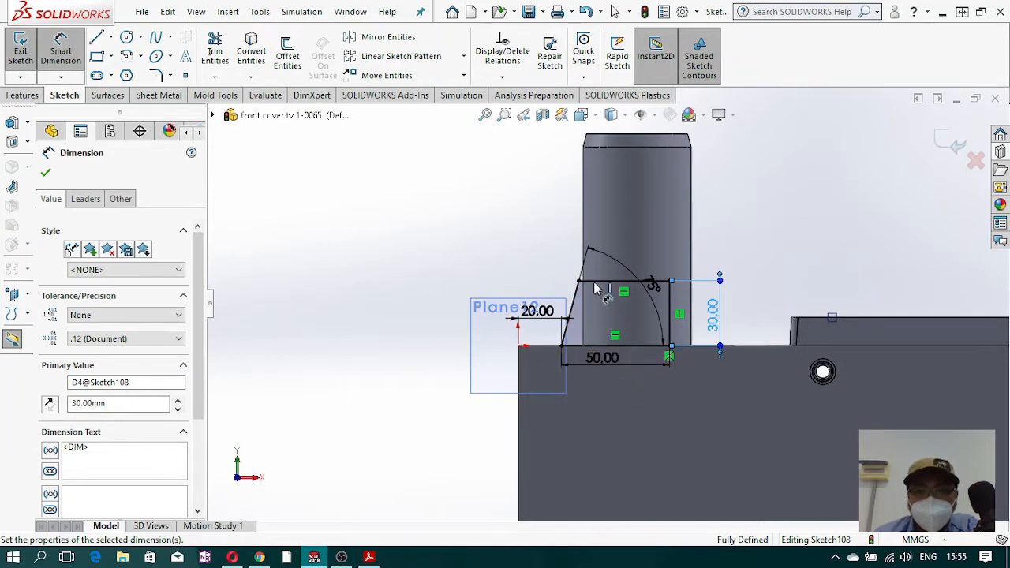
left_click(604, 253)
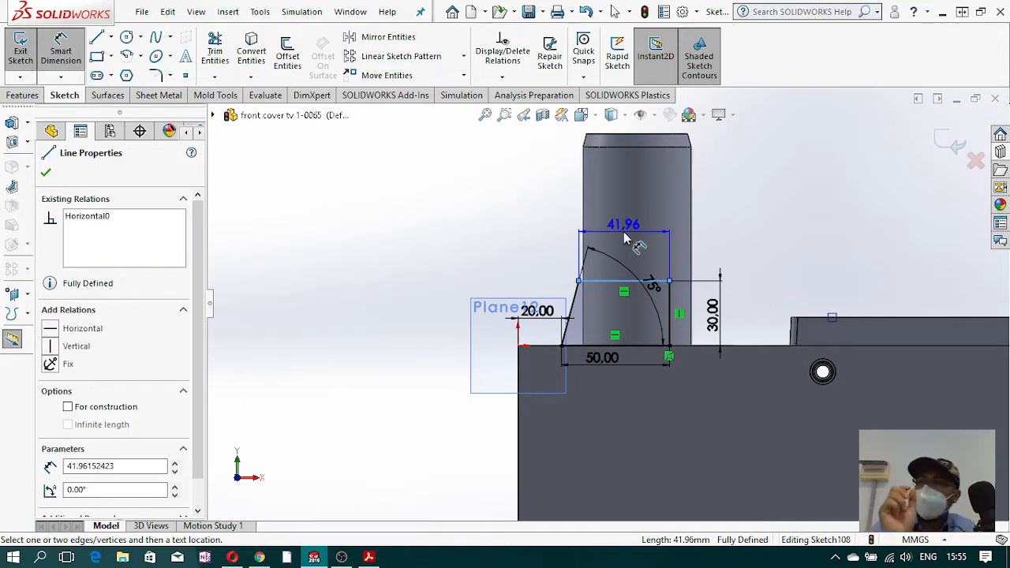
key("Escape")
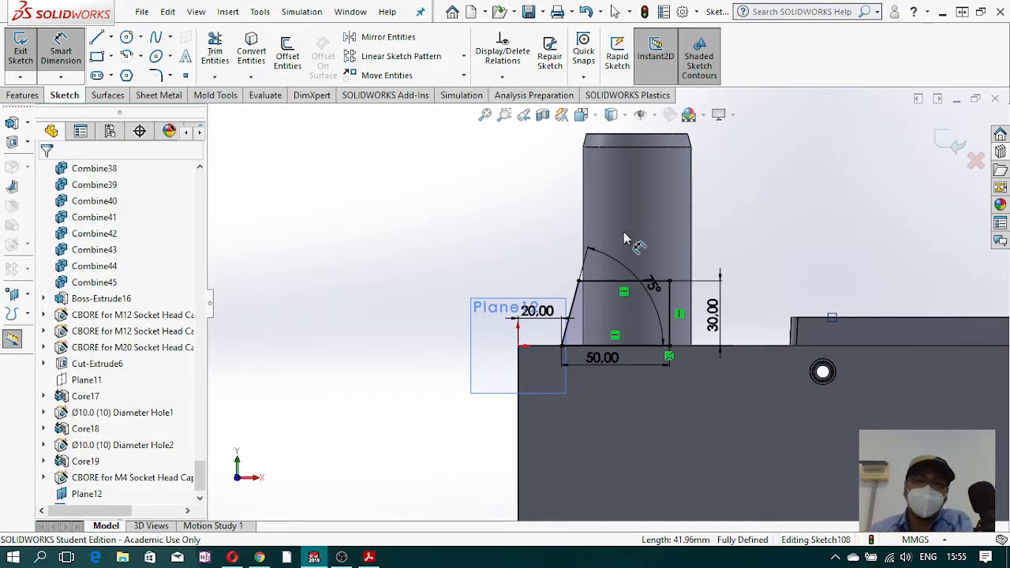
- Examine the fully dimensioned profile's position on the slider block between the two guide strips
scroll(612, 284, "down", 2)
mouse_move(611, 279)
middle_mouse_down()
mouse_move(608, 334)
mouse_move(623, 358)
middle_mouse_up()
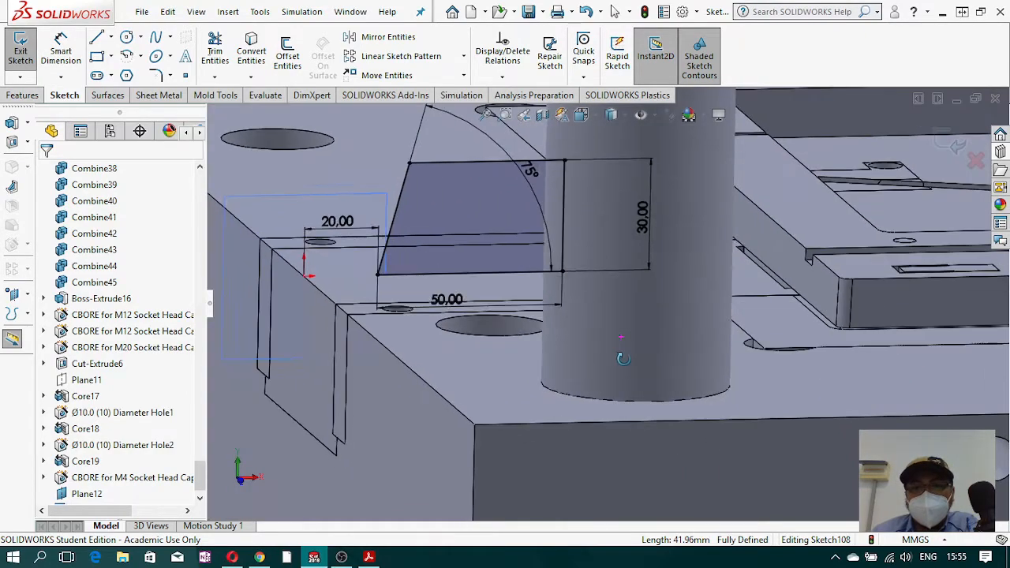
scroll(621, 358, "up", 2)
scroll(553, 322, "up", 2)
middle_click_drag(552, 322, 579, 399)
middle_click_drag(436, 277, 408, 259)
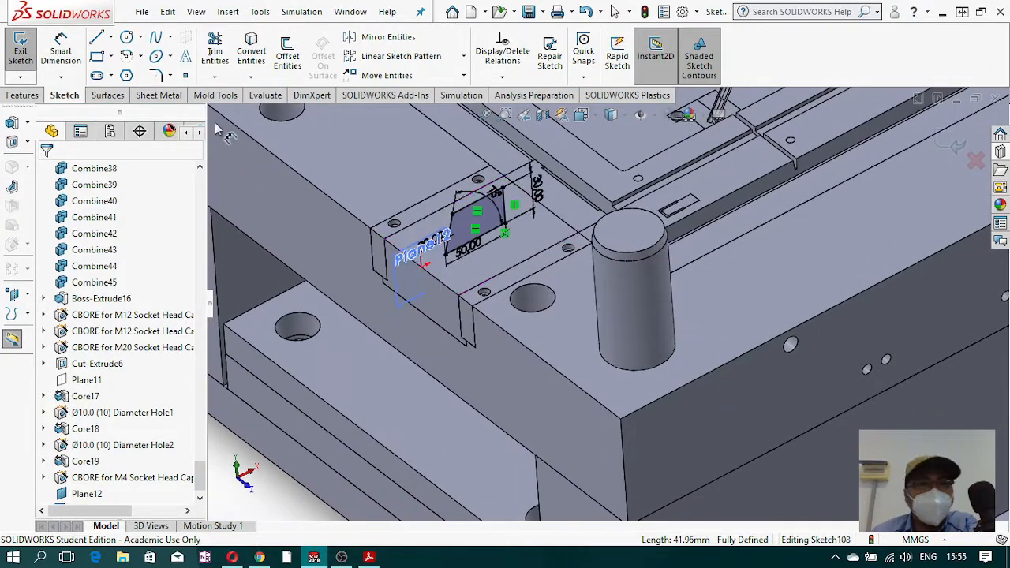
- Extrude the profile 30 mm with the Mid Plane end condition, keeping it a separate body with Merge result turned off
left_click(22, 95)
left_click(39, 55)
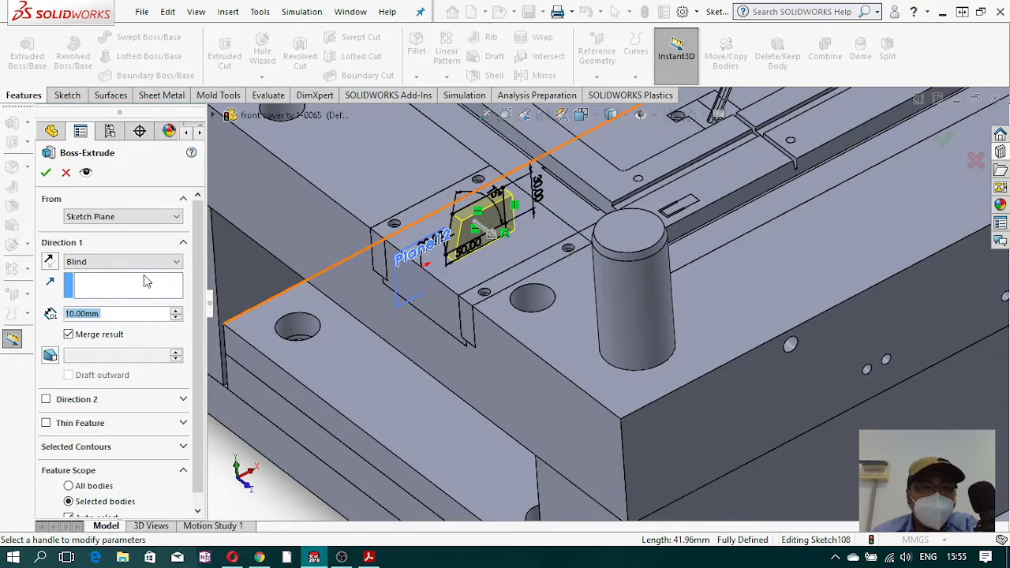
left_click(140, 261)
left_click(125, 343)
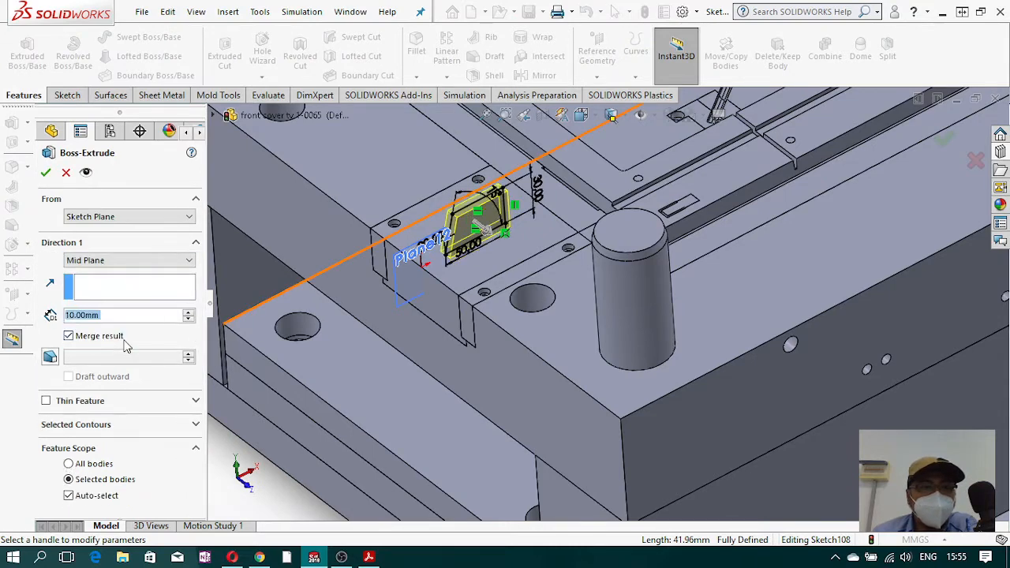
middle_click_drag(428, 269, 457, 290)
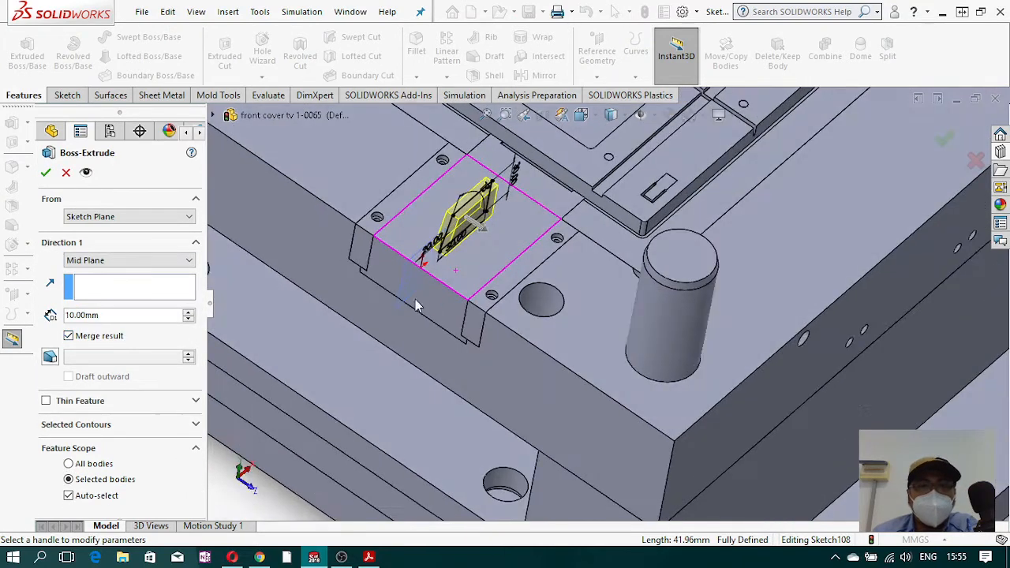
left_click(187, 313)
left_click(188, 313)
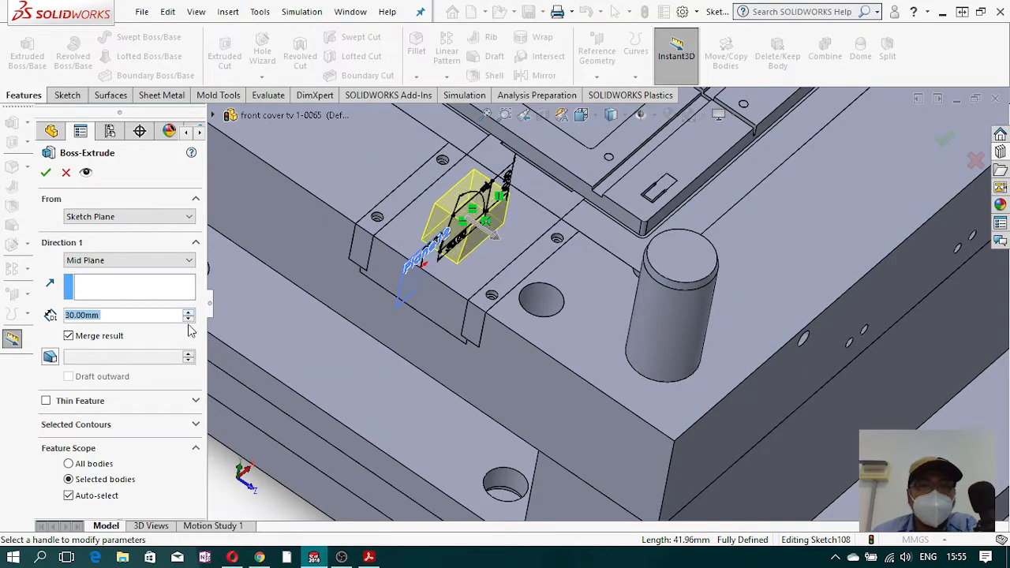
left_click(68, 495)
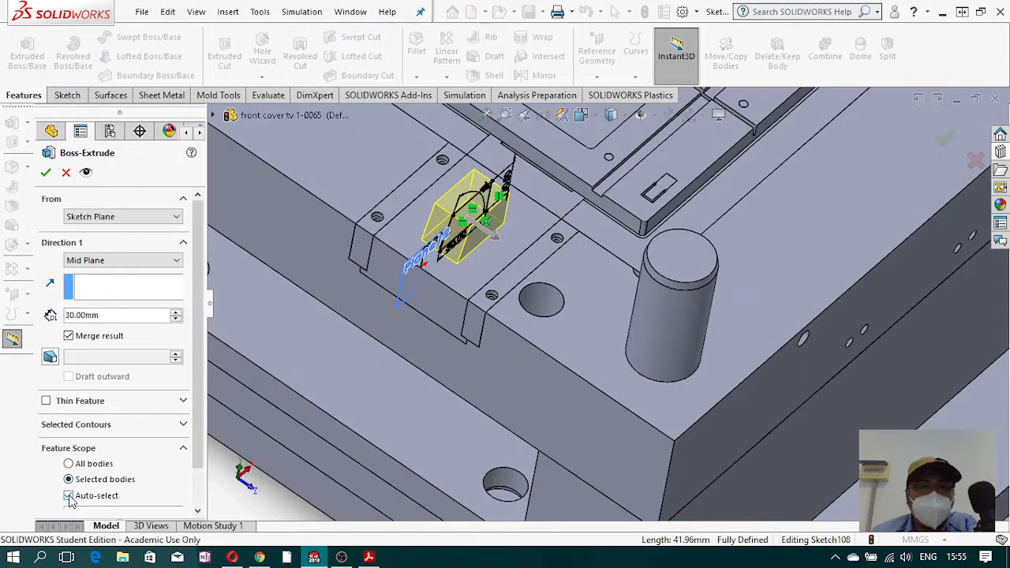
left_click(69, 336)
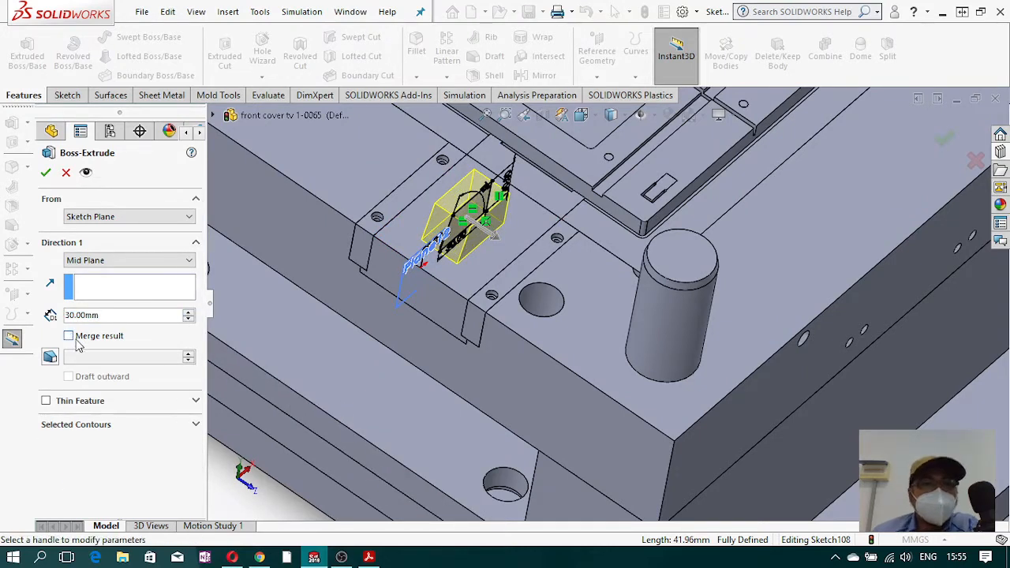
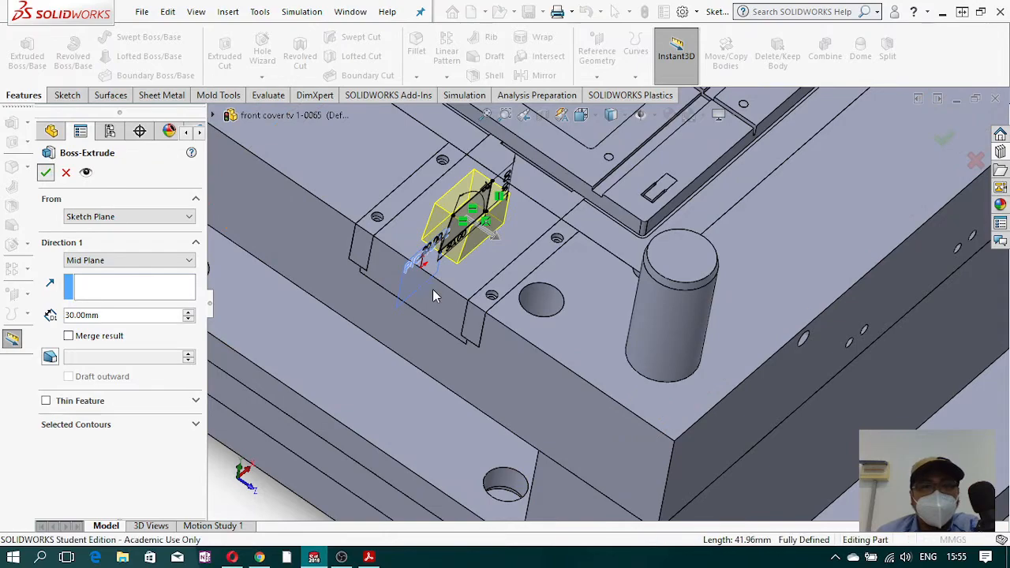
key("Return")
- Start a fillet on the two short upper edges of the new block and set its radius to 5 mm
middle_click_drag(433, 290, 536, 244)
scroll(503, 265, "up", 3)
scroll(565, 279, "down", 8)
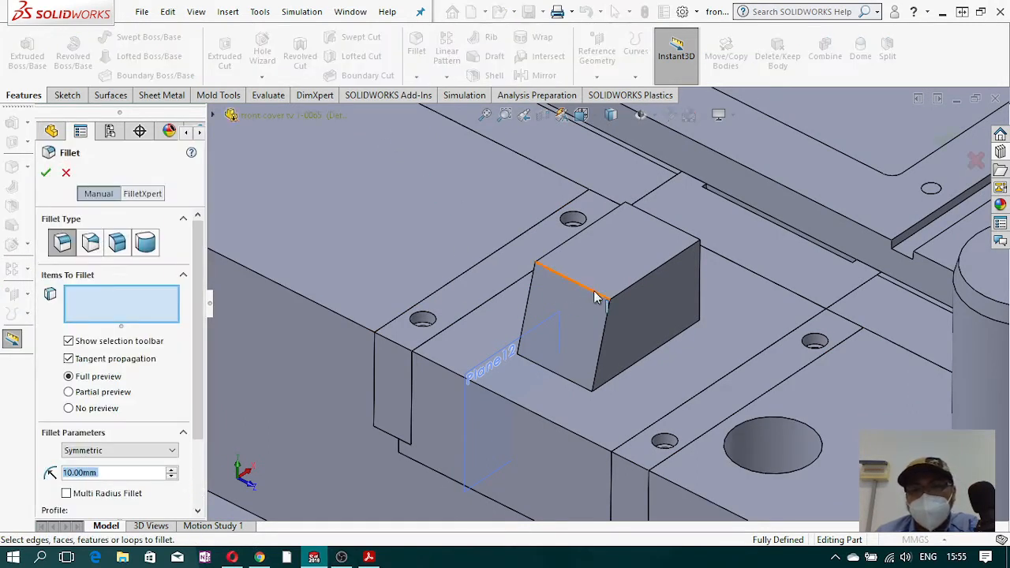
left_click(671, 227)
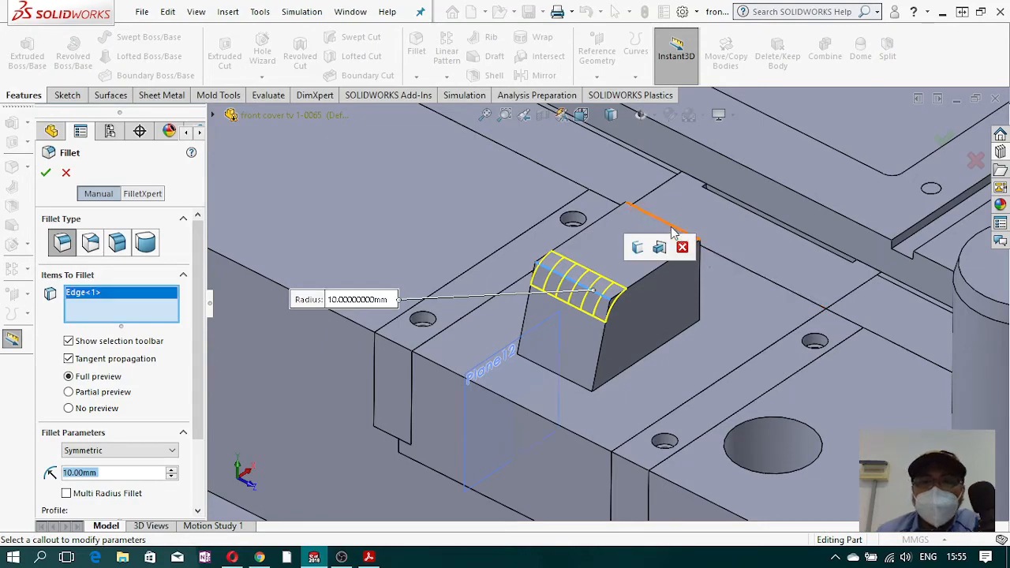
left_click(671, 227)
middle_click_drag(624, 248, 508, 311)
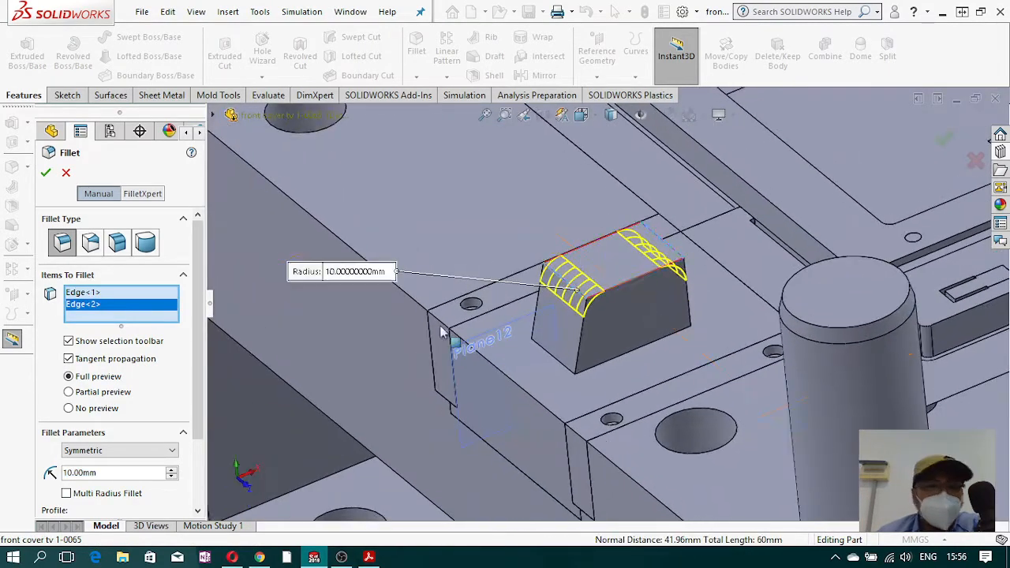
scroll(200, 397, "down", 2)
left_click(150, 406)
type("5")
key("Return")
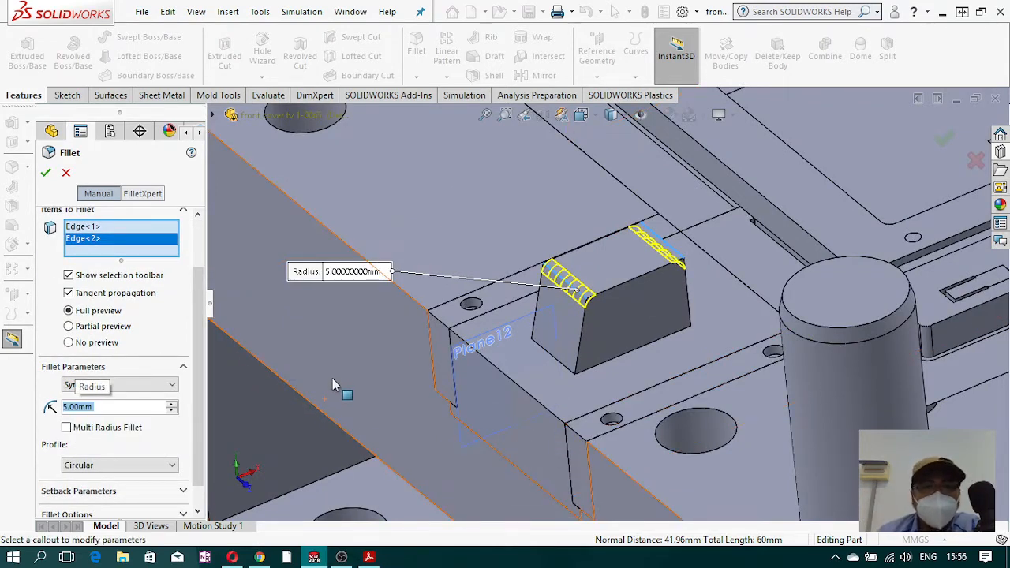
- Add the block's long upper edges, sloped face and rear vertical edges to the fillet and apply it
left_click(623, 292)
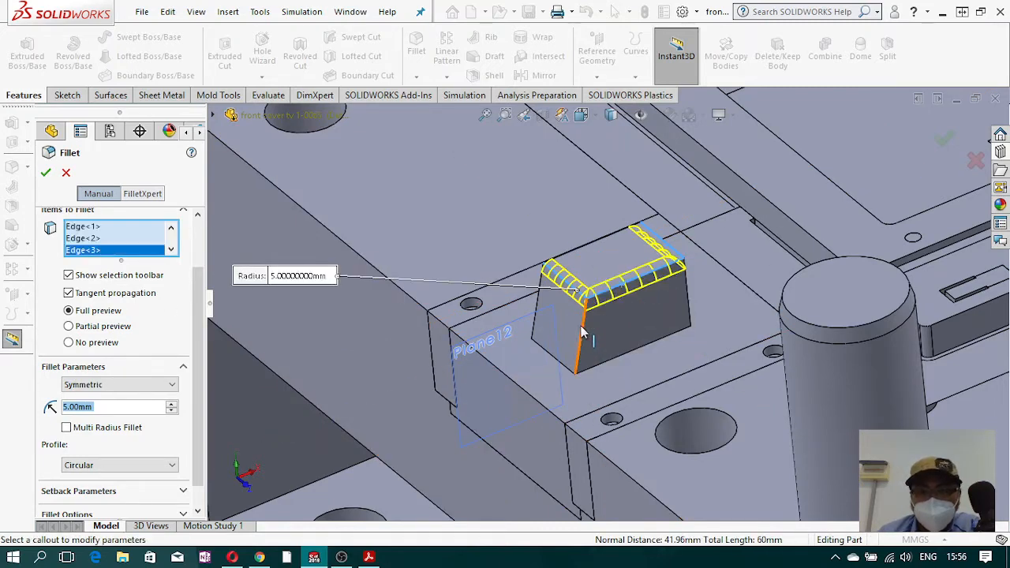
left_click(582, 333)
left_click(687, 304)
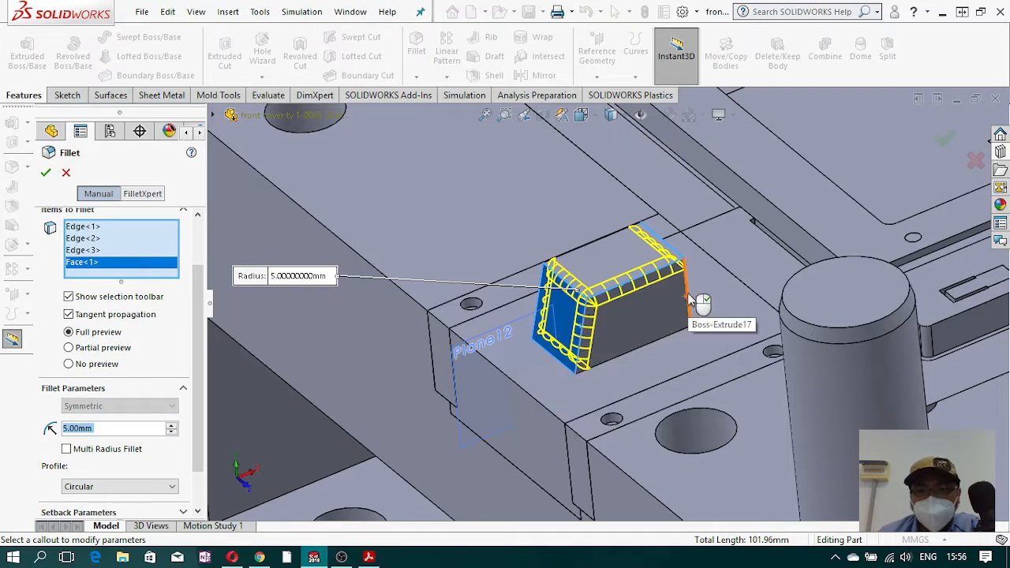
middle_click_drag(648, 289, 626, 293)
left_click(620, 301)
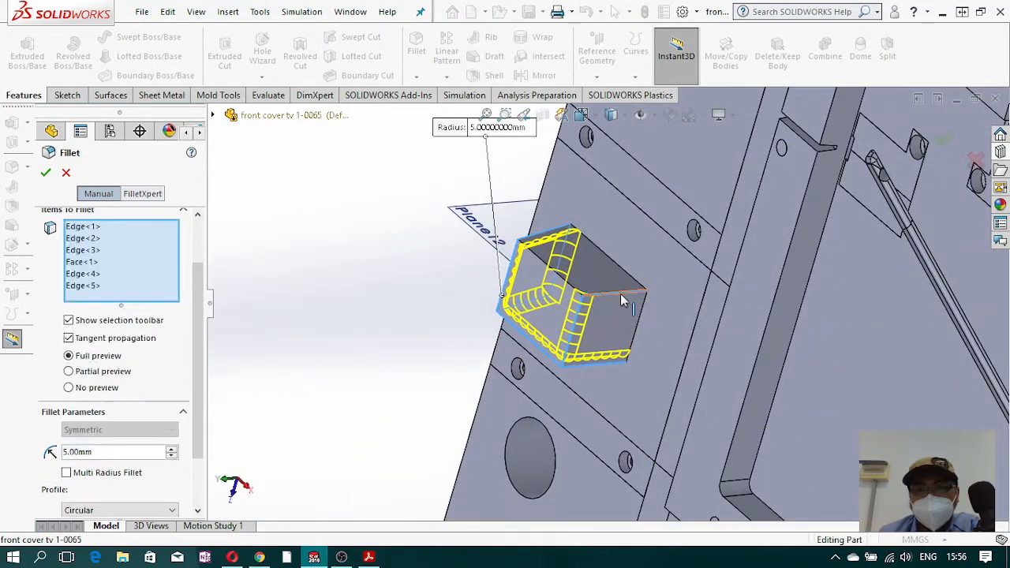
left_click(609, 293)
middle_click_drag(609, 294, 725, 184)
scroll(725, 184, "up", 1)
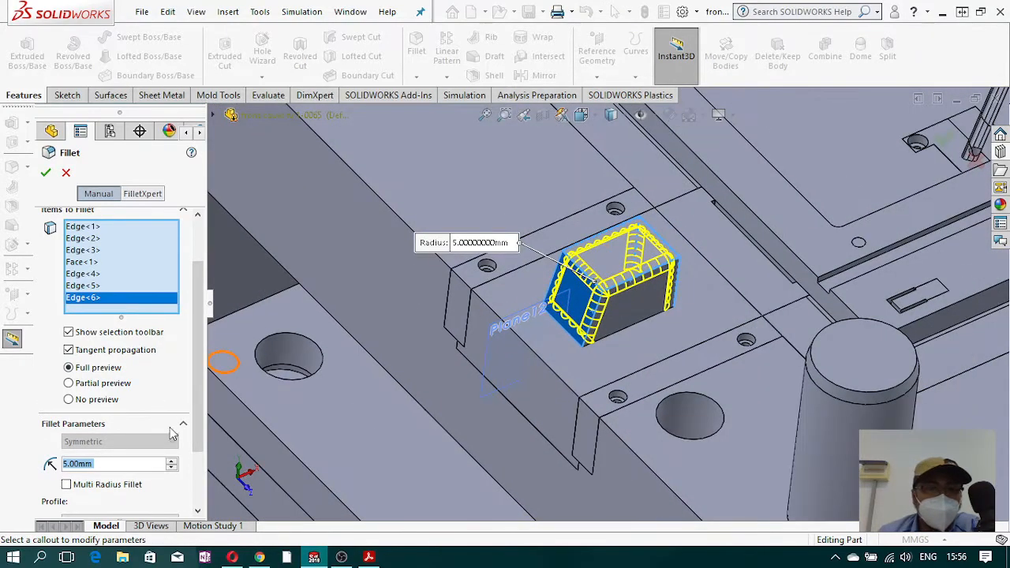
left_click_drag(203, 366, 204, 311)
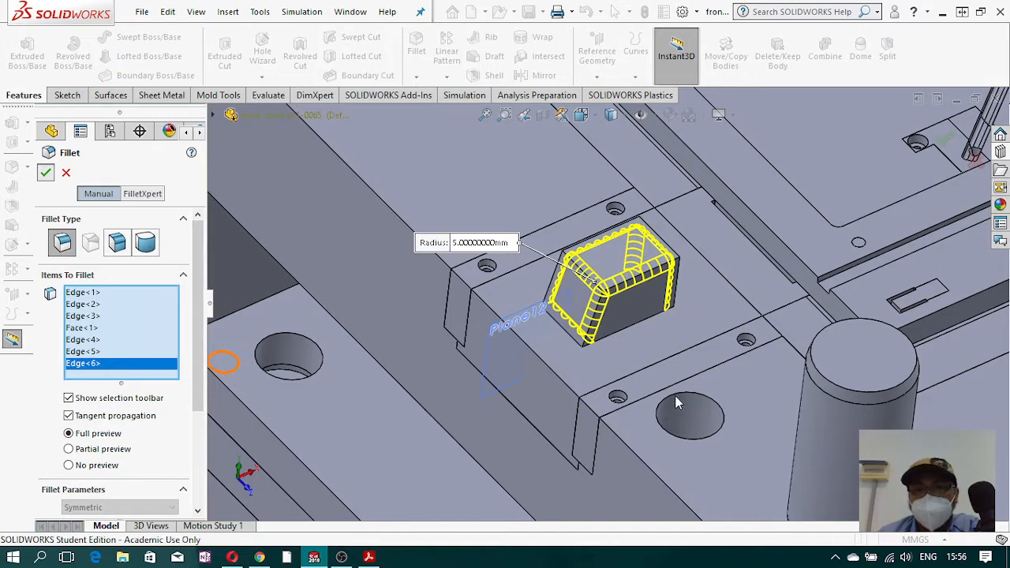
- Examine the rounded block's position on the slider and within the whole mold base
scroll(629, 344, "up", 1)
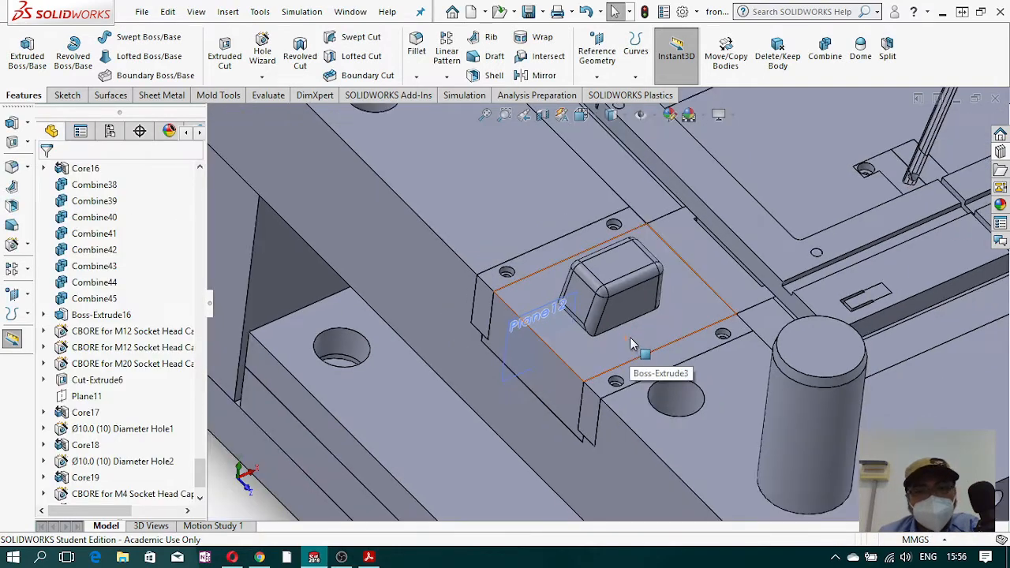
scroll(360, 226, "up", 2)
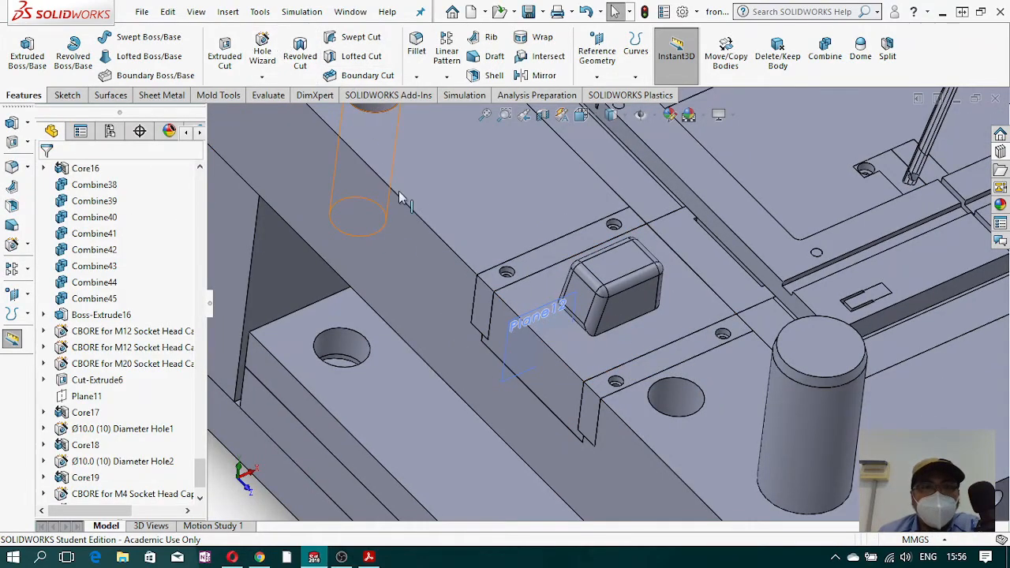
scroll(540, 244, "up", 2)
scroll(540, 244, "up", 1)
middle_click_drag(540, 244, 652, 229)
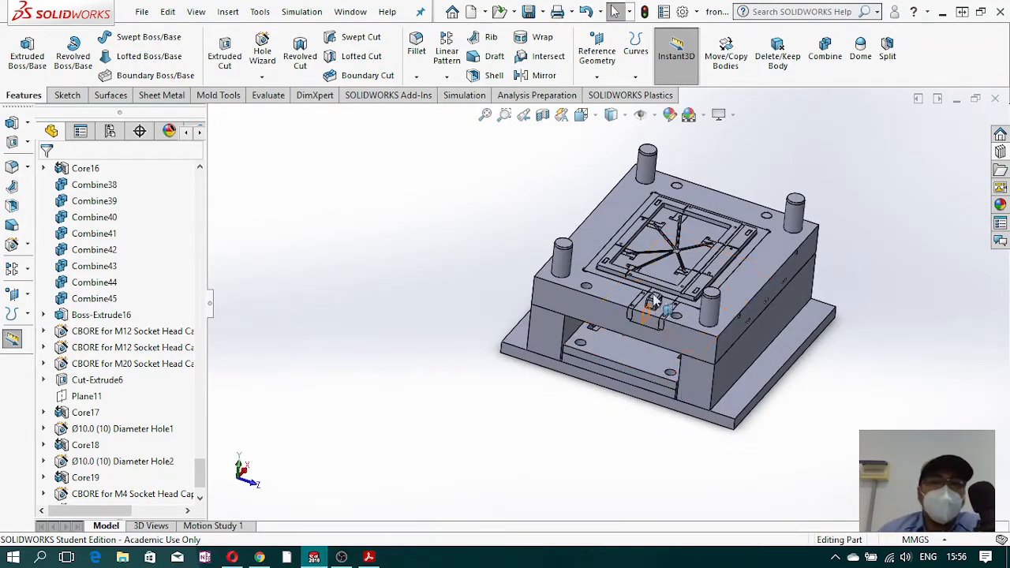
scroll(659, 294, "down", 3)
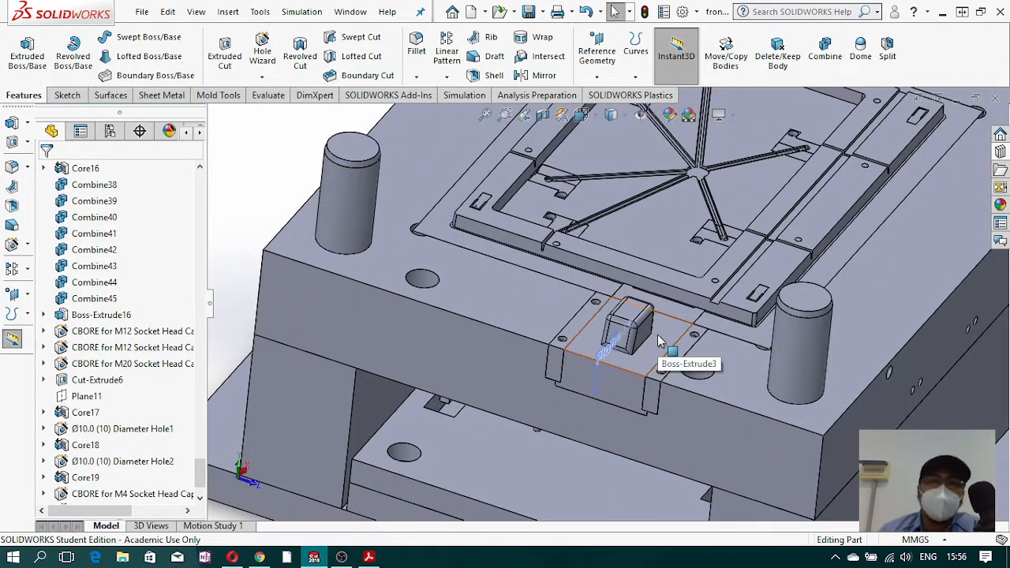